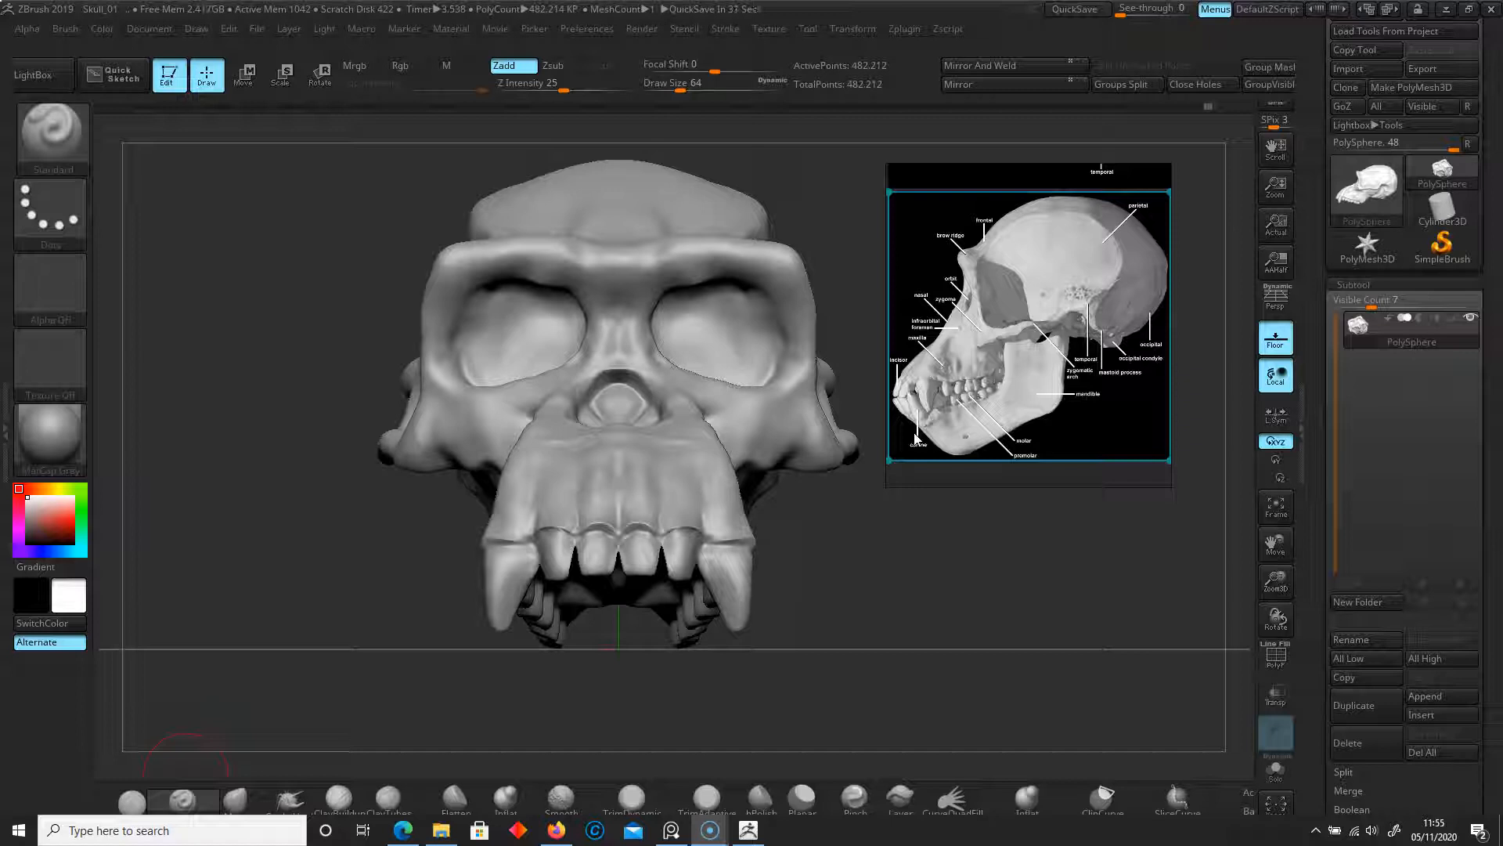
- Append a Sphere3D as a new subtool to the skull
{"action": "left_click", "coordinate": [1346, 285]}
{"action": "left_click", "coordinate": [1369, 305]}
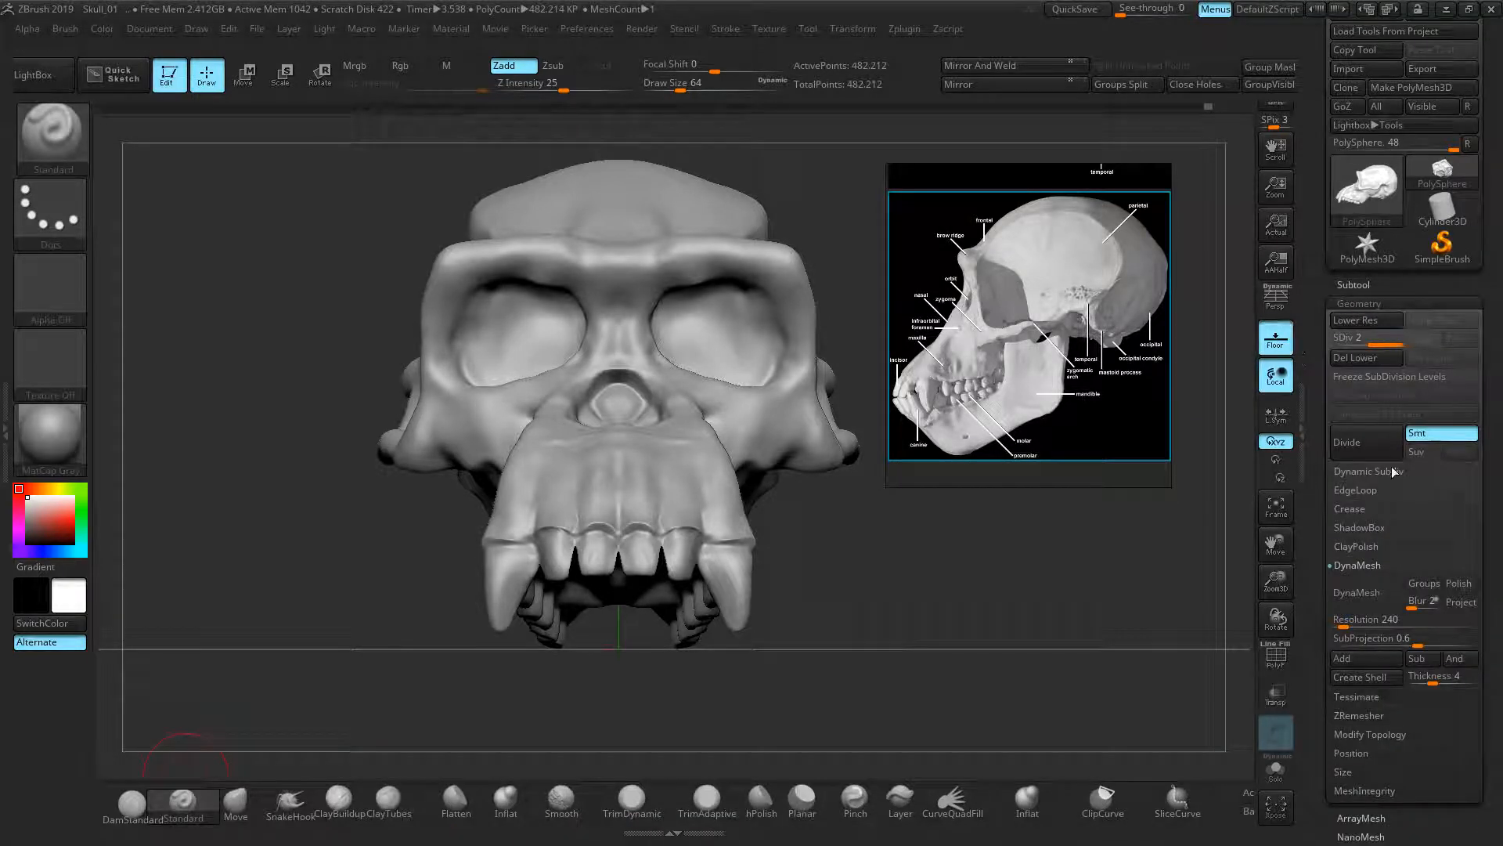
{"action": "left_click", "coordinate": [1354, 284]}
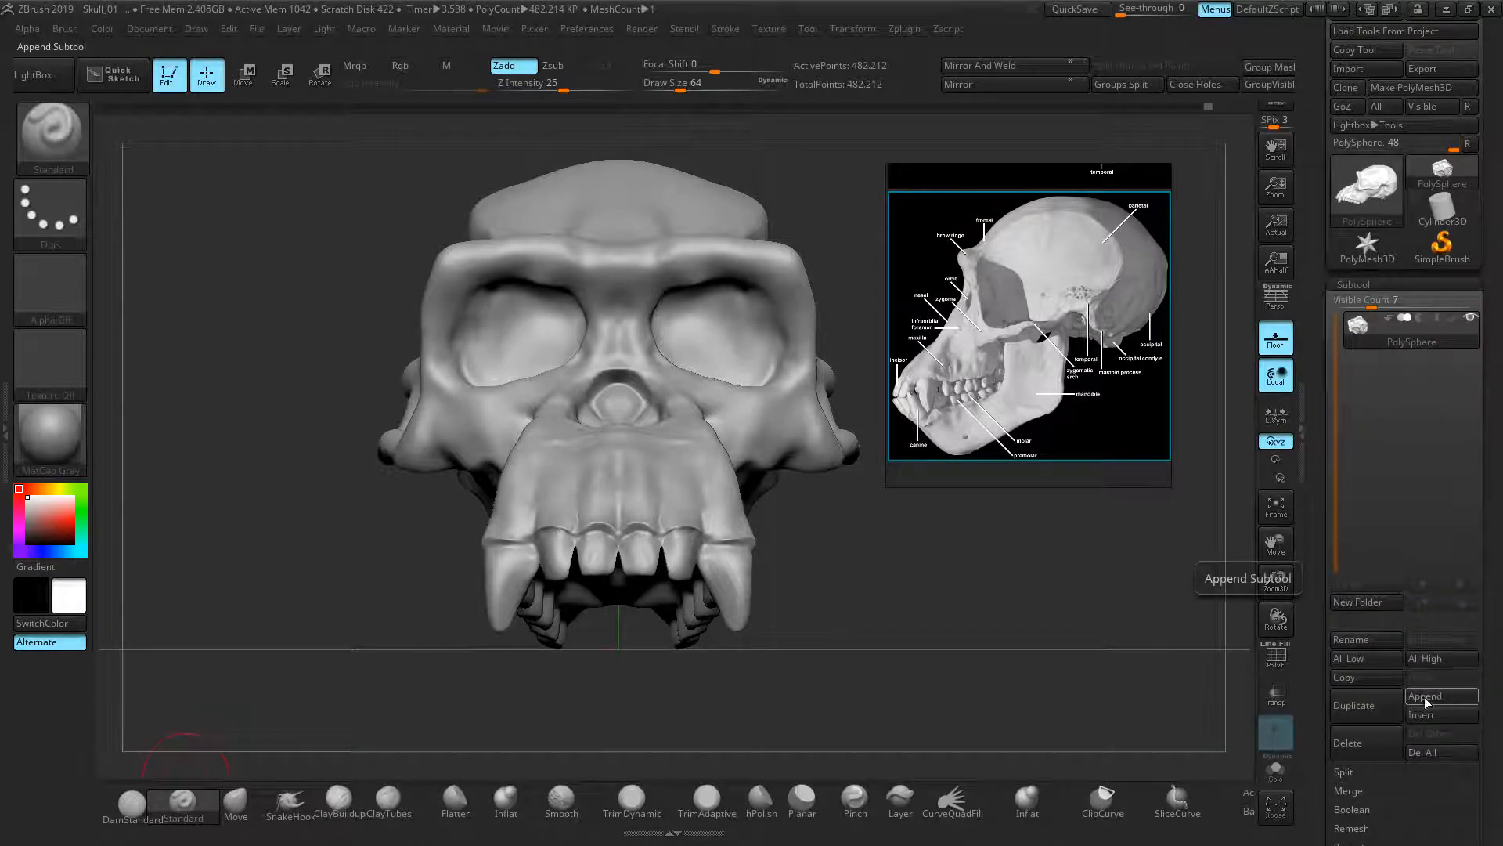
{"action": "left_click", "coordinate": [1451, 703]}
{"action": "left_click", "coordinate": [1444, 695]}
{"action": "left_click", "coordinate": [901, 509]}
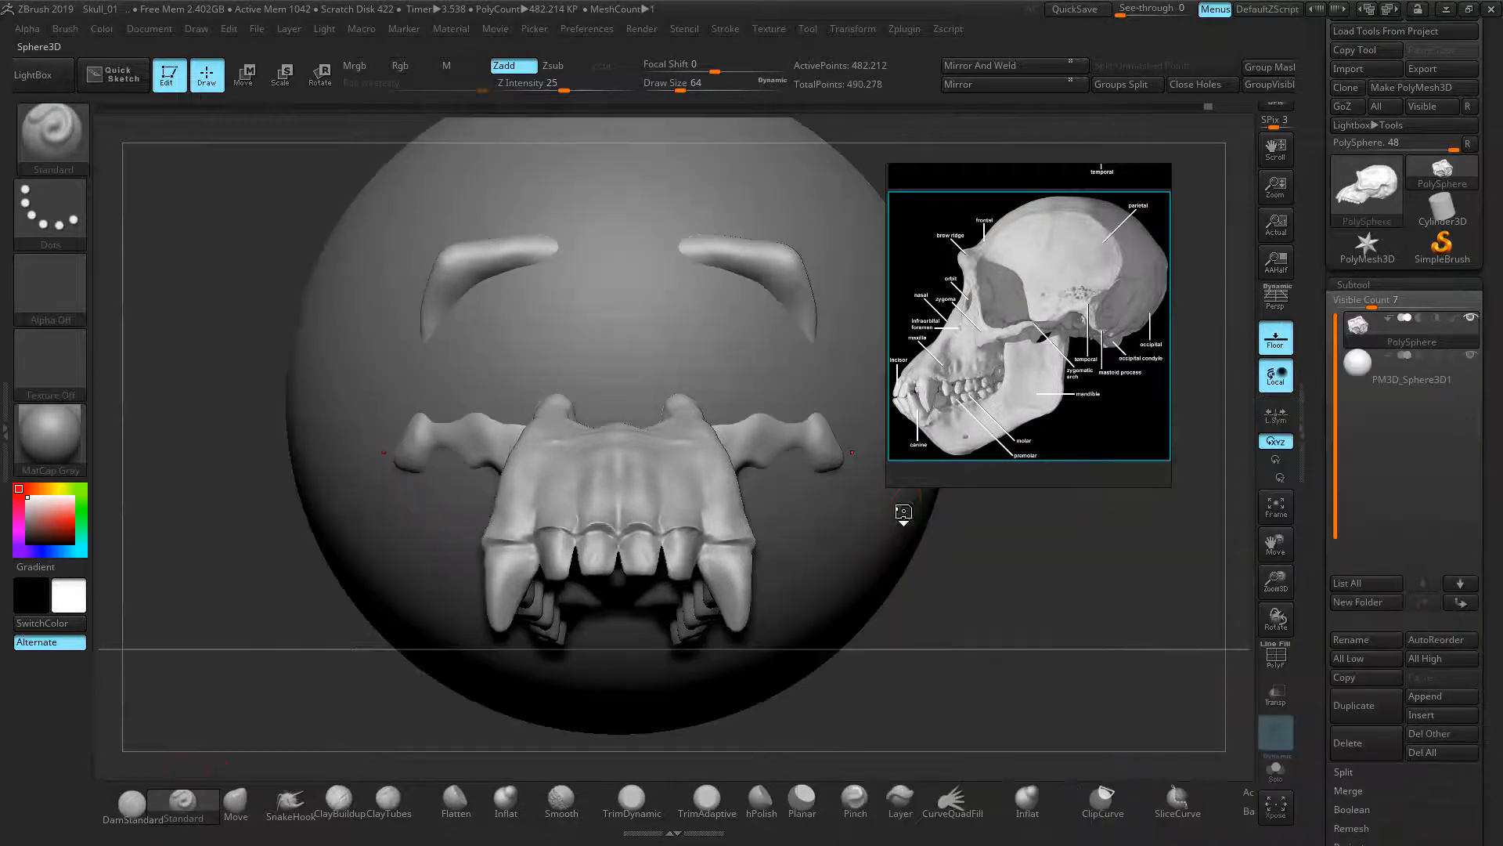
- Select the sphere subtool, scale it down and lower it beneath the skull's upper jaw
{"action": "left_click", "coordinate": [243, 75]}
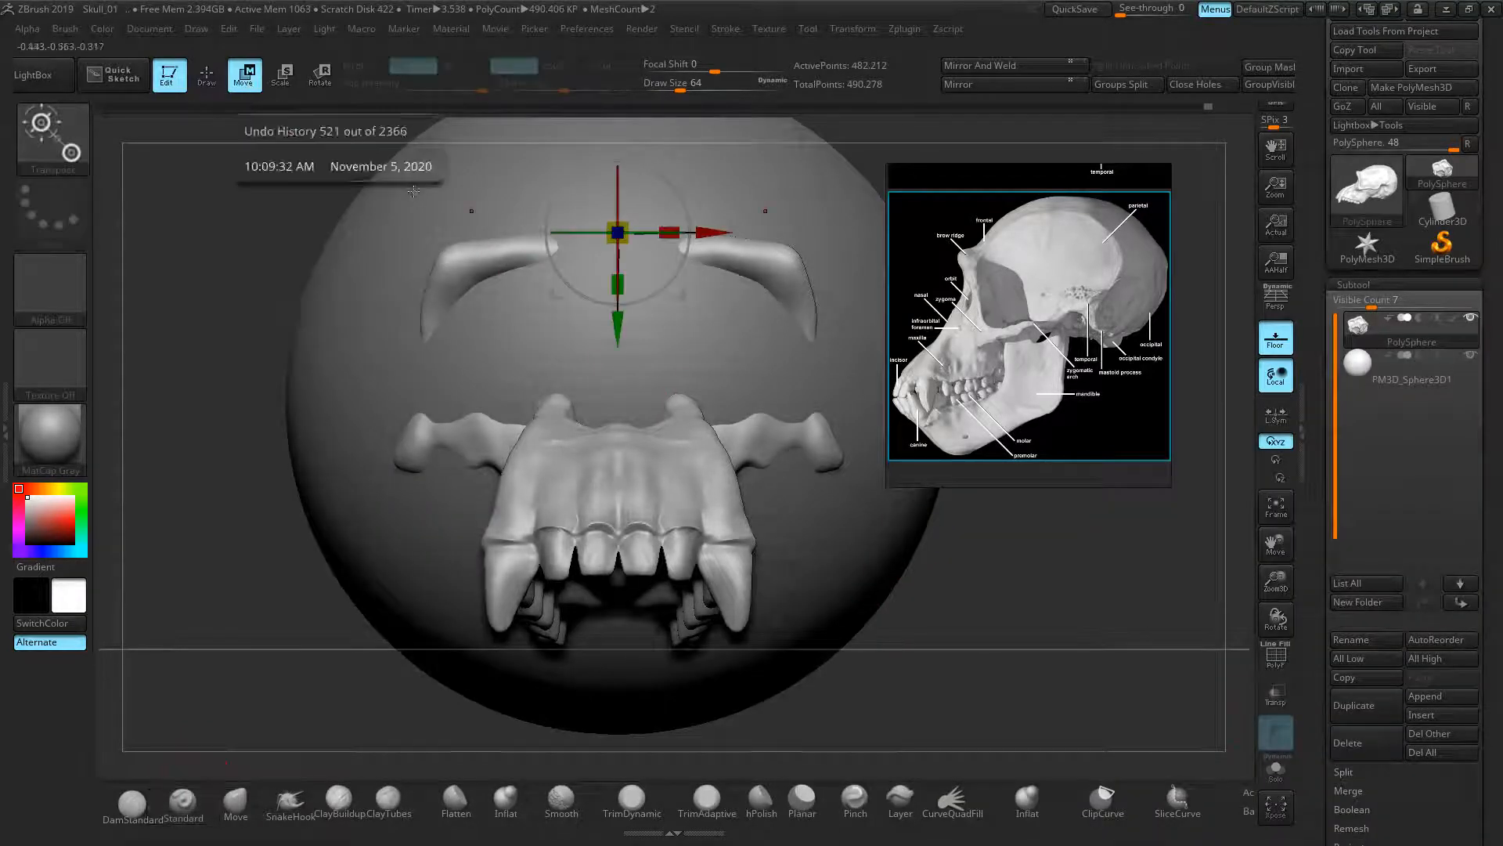
{"action": "left_click_drag", "start_coordinate": [630, 222], "coordinate": [609, 227]}
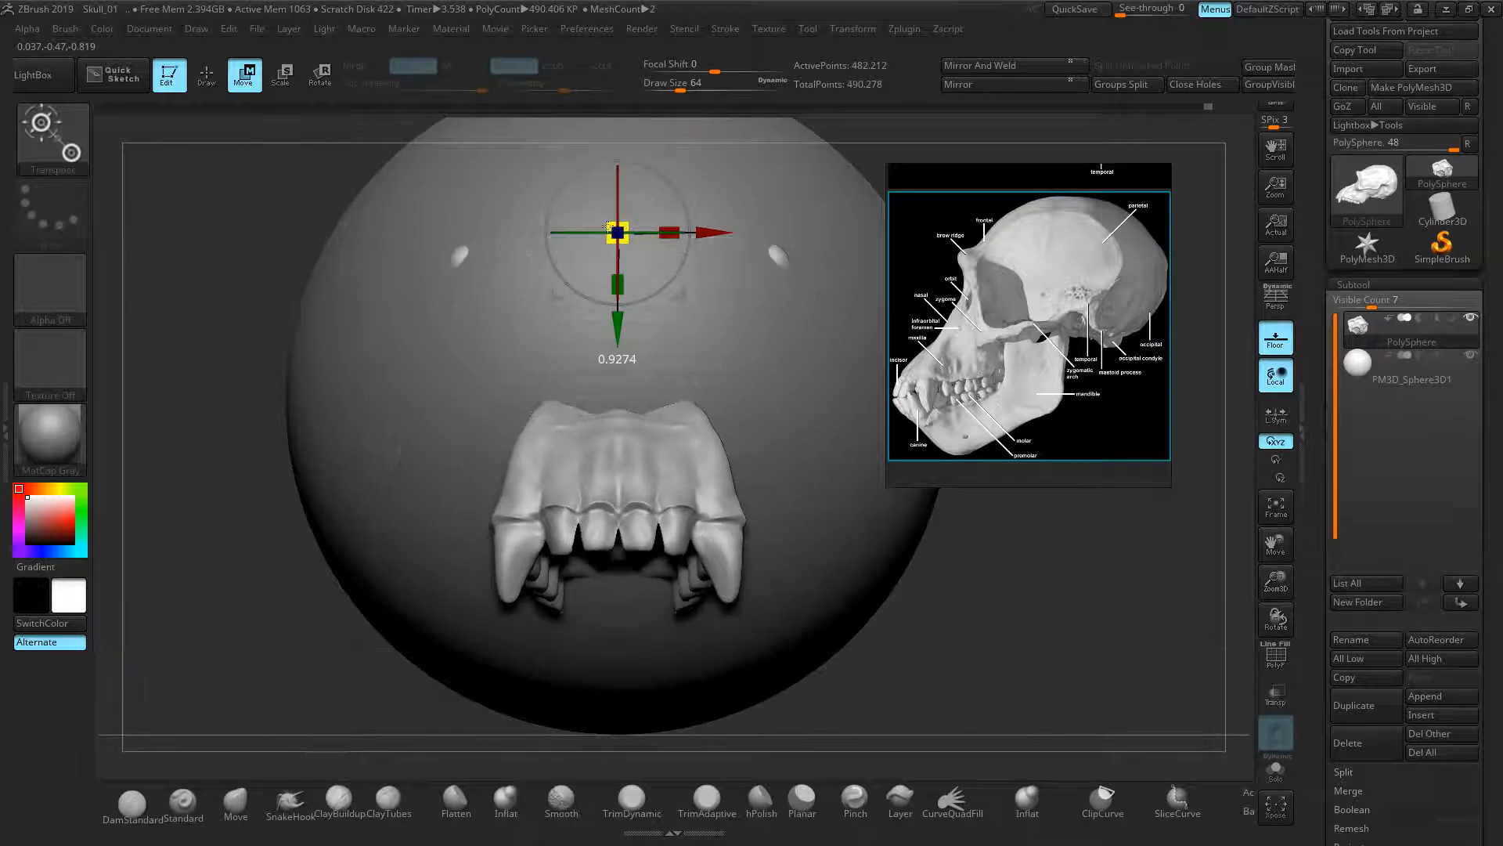
{"action": "left_click", "coordinate": [1424, 384]}
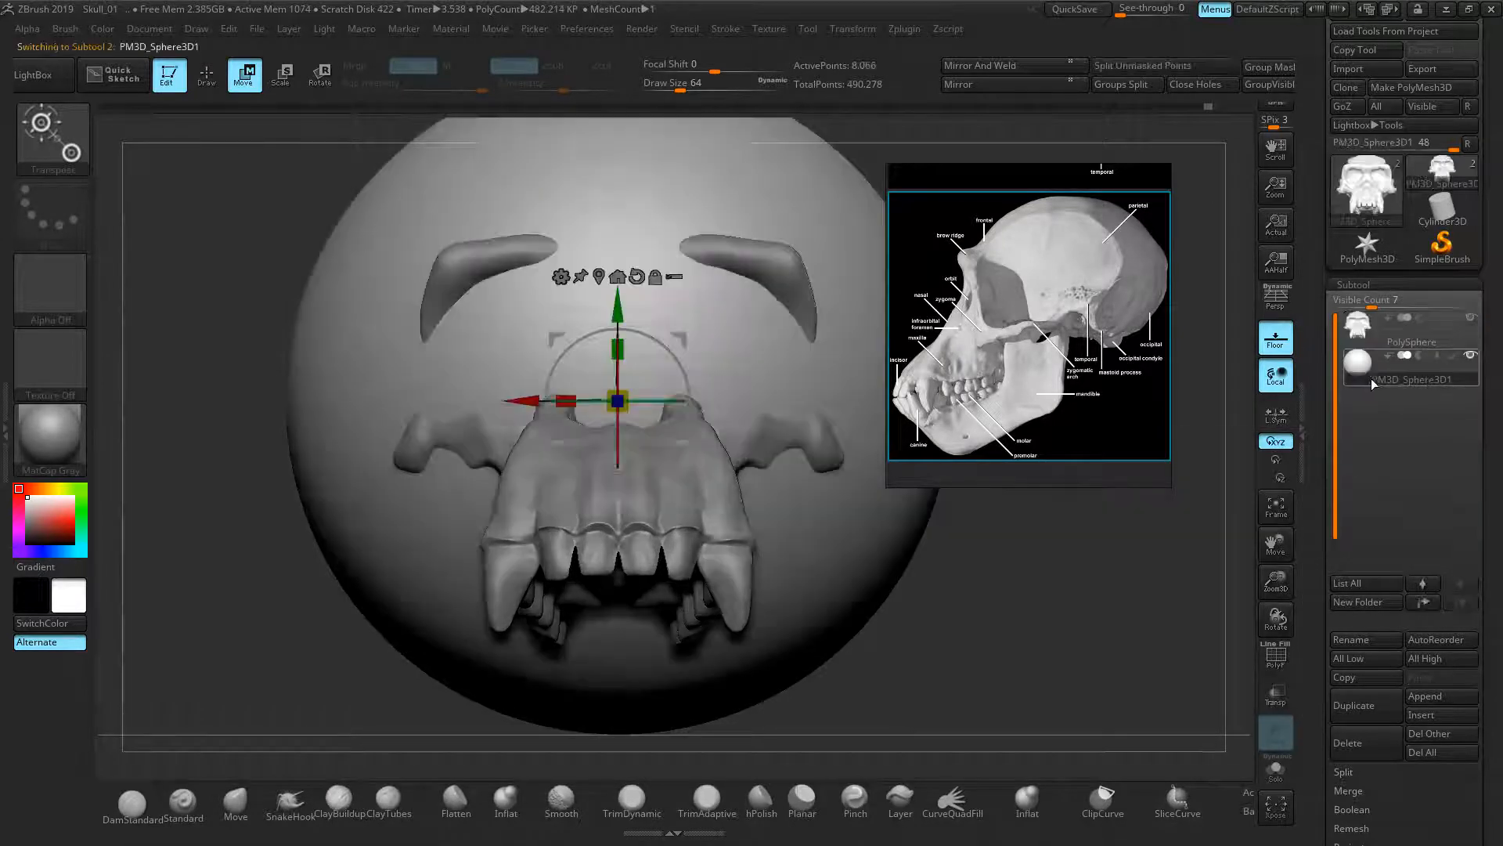
{"action": "left_click_drag", "start_coordinate": [630, 397], "coordinate": [603, 400]}
{"action": "left_click_drag", "start_coordinate": [618, 309], "coordinate": [618, 456]}
- Move the skull reference image clear of the model and adjust its zoom so the whole skull shows
{"action": "left_click_drag", "start_coordinate": [1067, 296], "coordinate": [1103, 291]}
{"action": "middle_click_drag", "start_coordinate": [1102, 291], "coordinate": [1057, 295]}
{"action": "right_click_drag", "start_coordinate": [1057, 294], "coordinate": [1128, 257]}
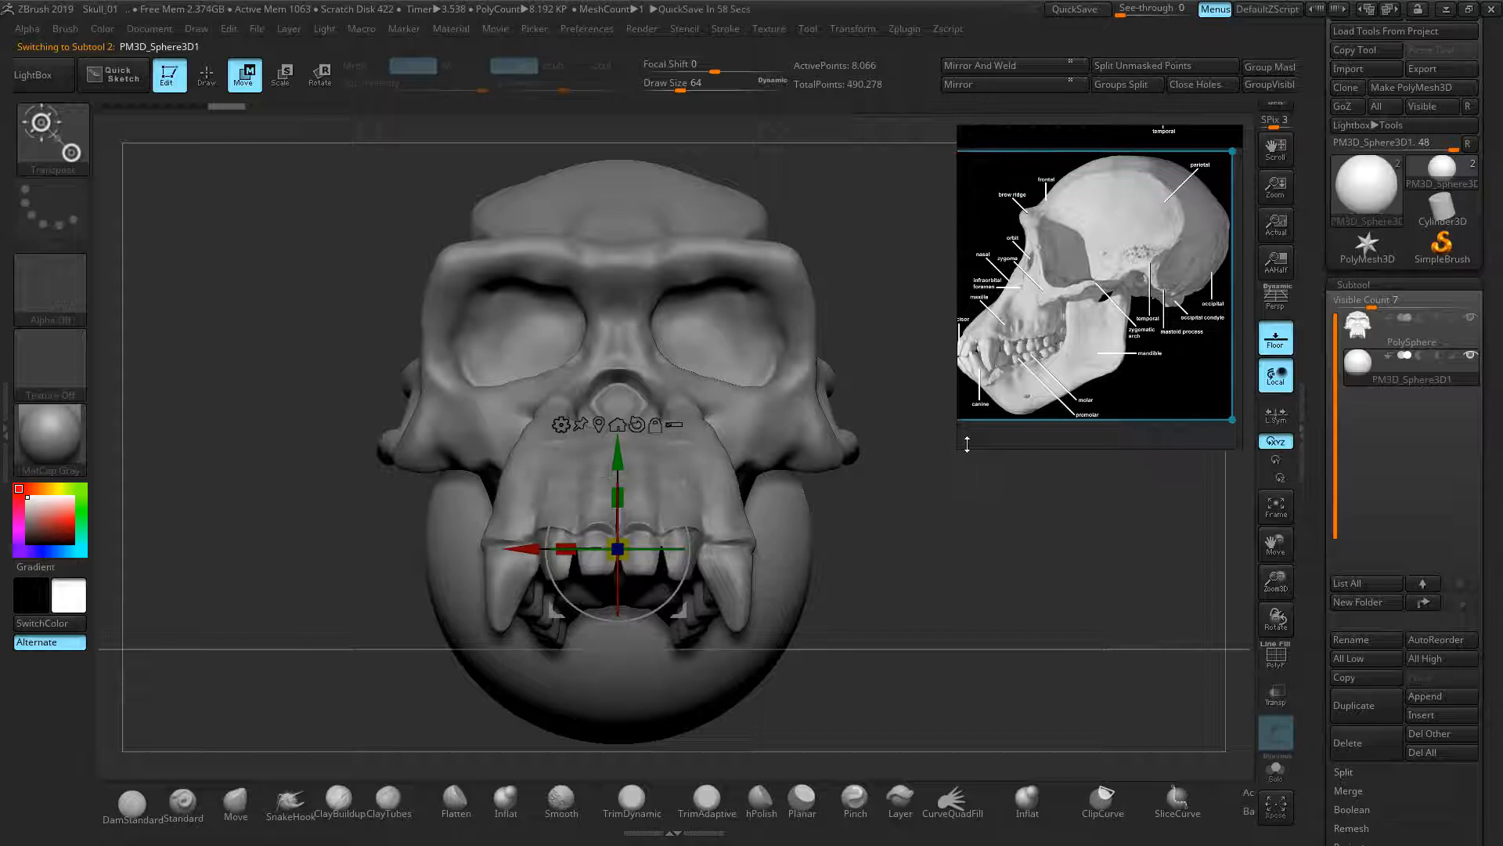
{"action": "scroll", "coordinate": [981, 415], "scroll_direction": "up", "scroll_amount": 1}
- Lower the sphere in side view beneath the upper teeth and turn on ghost transparency for the skull
{"action": "left_click_drag", "start_coordinate": [768, 571], "coordinate": [481, 555]}
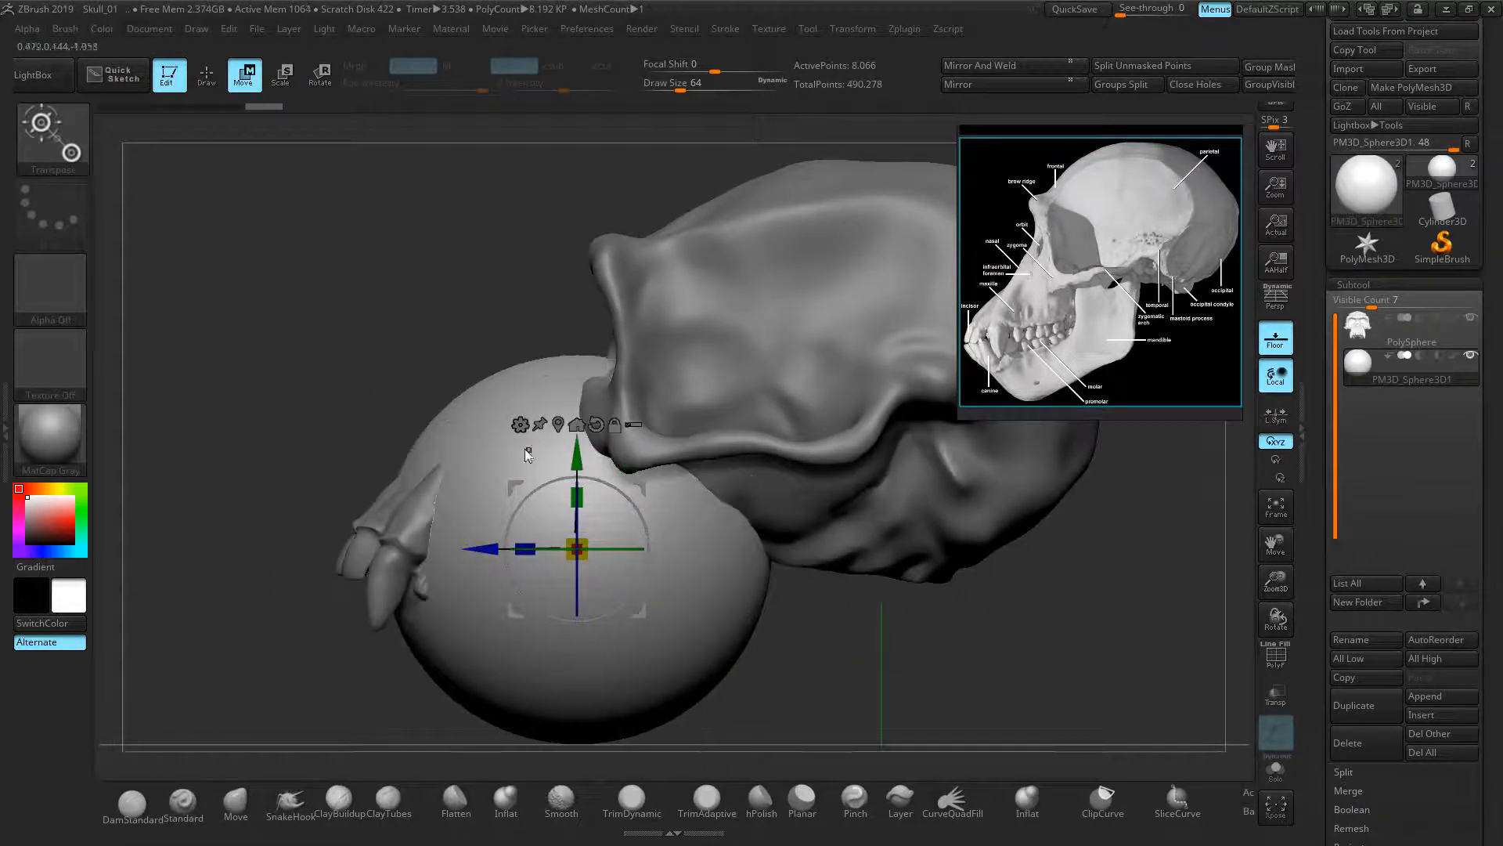
{"action": "left_click_drag", "start_coordinate": [577, 435], "coordinate": [577, 497]}
{"action": "left_click_drag", "start_coordinate": [437, 374], "coordinate": [402, 287], "text": "alt"}
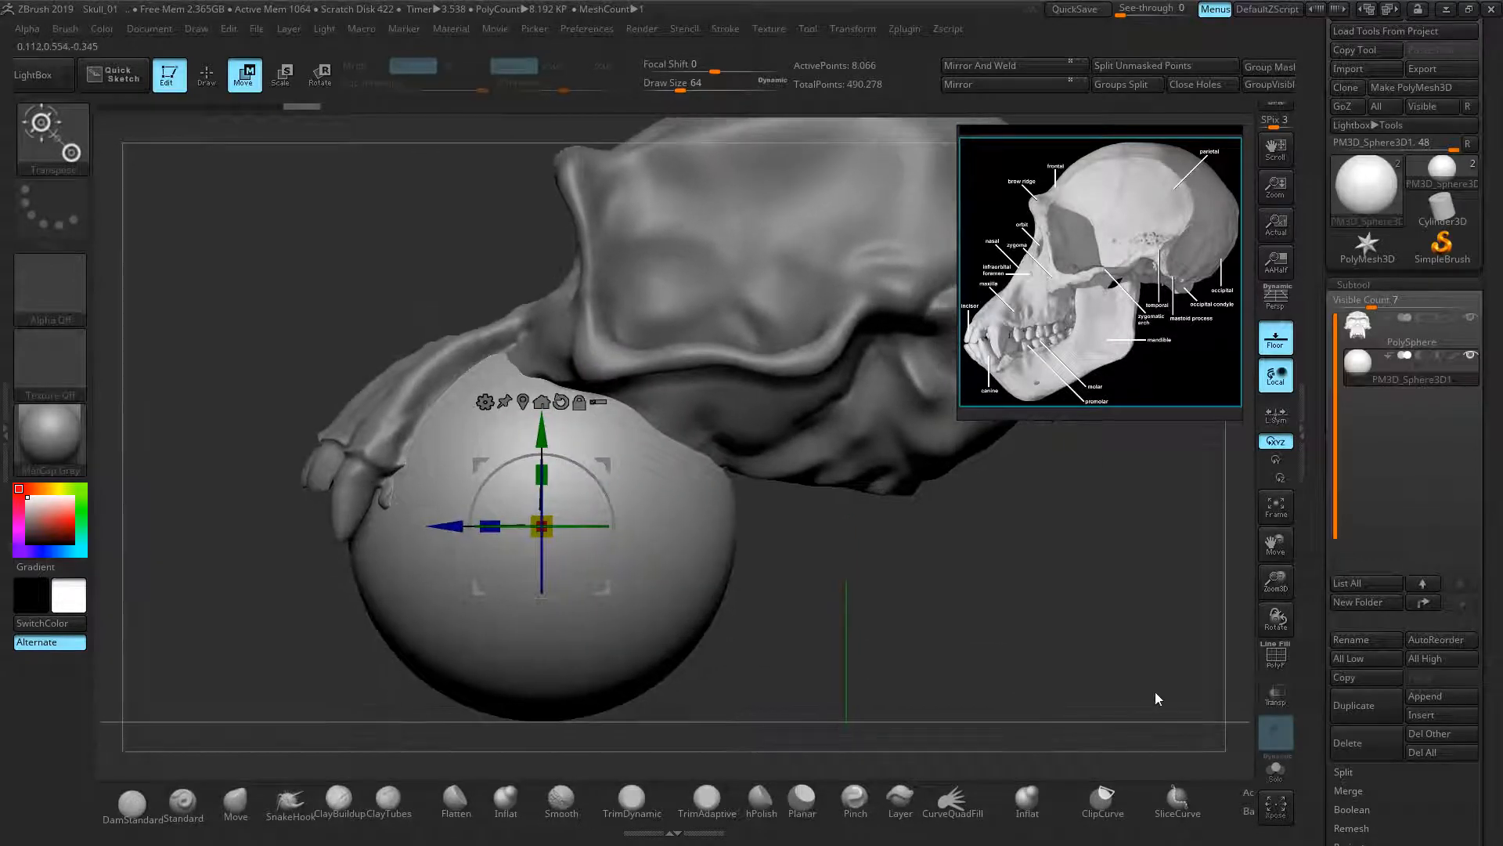
{"action": "left_click", "coordinate": [1276, 694]}
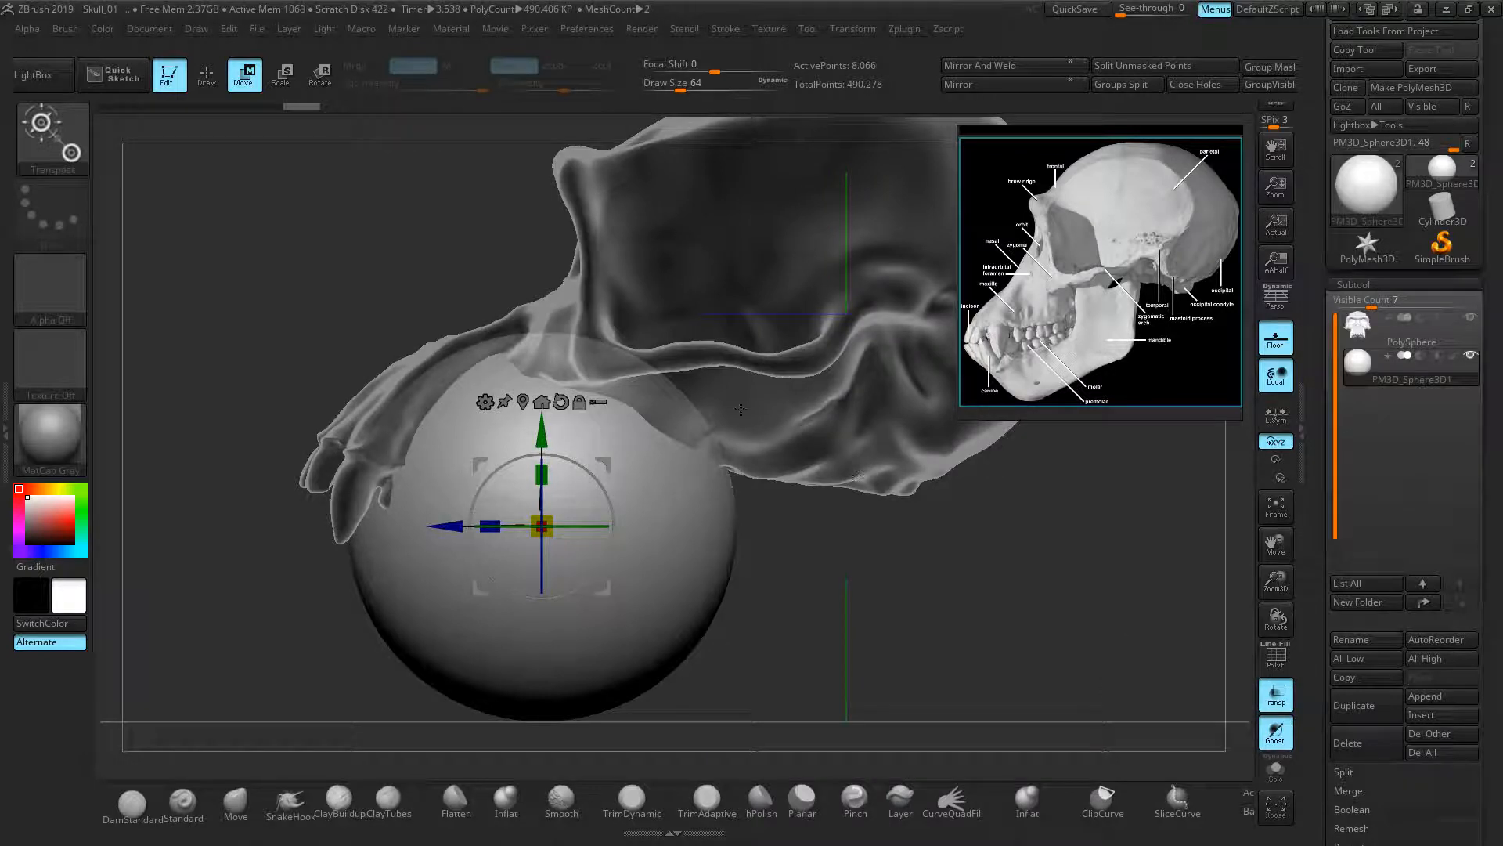
{"action": "left_click_drag", "start_coordinate": [157, 366], "coordinate": [333, 363]}
{"action": "left_click_drag", "start_coordinate": [900, 469], "coordinate": [322, 170]}
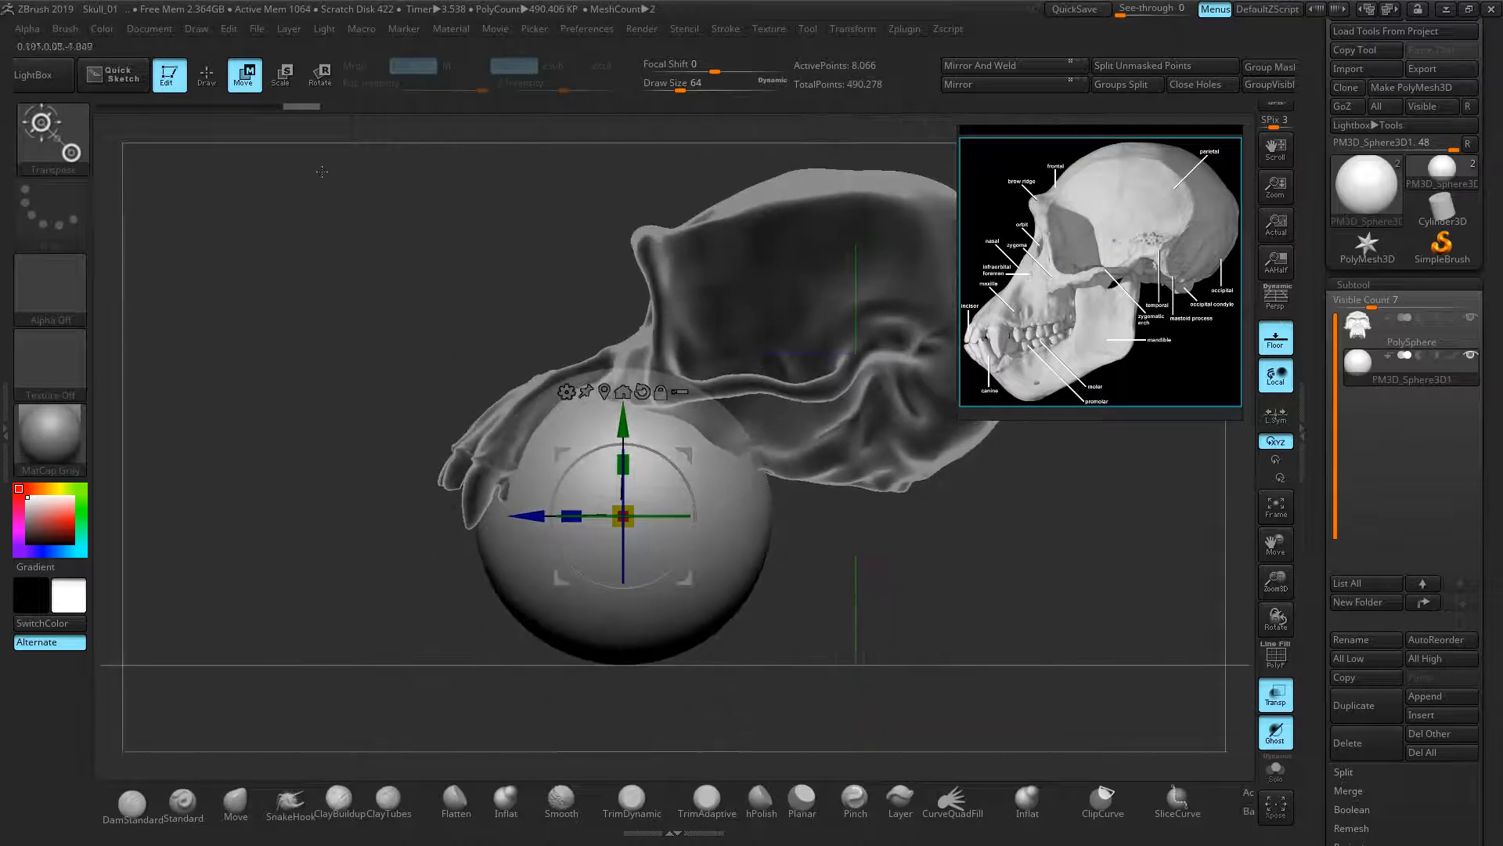
- Try to shape and reposition the sphere as a lower jaw, using the Move brush at draw size 248
{"action": "left_click", "coordinate": [221, 90]}
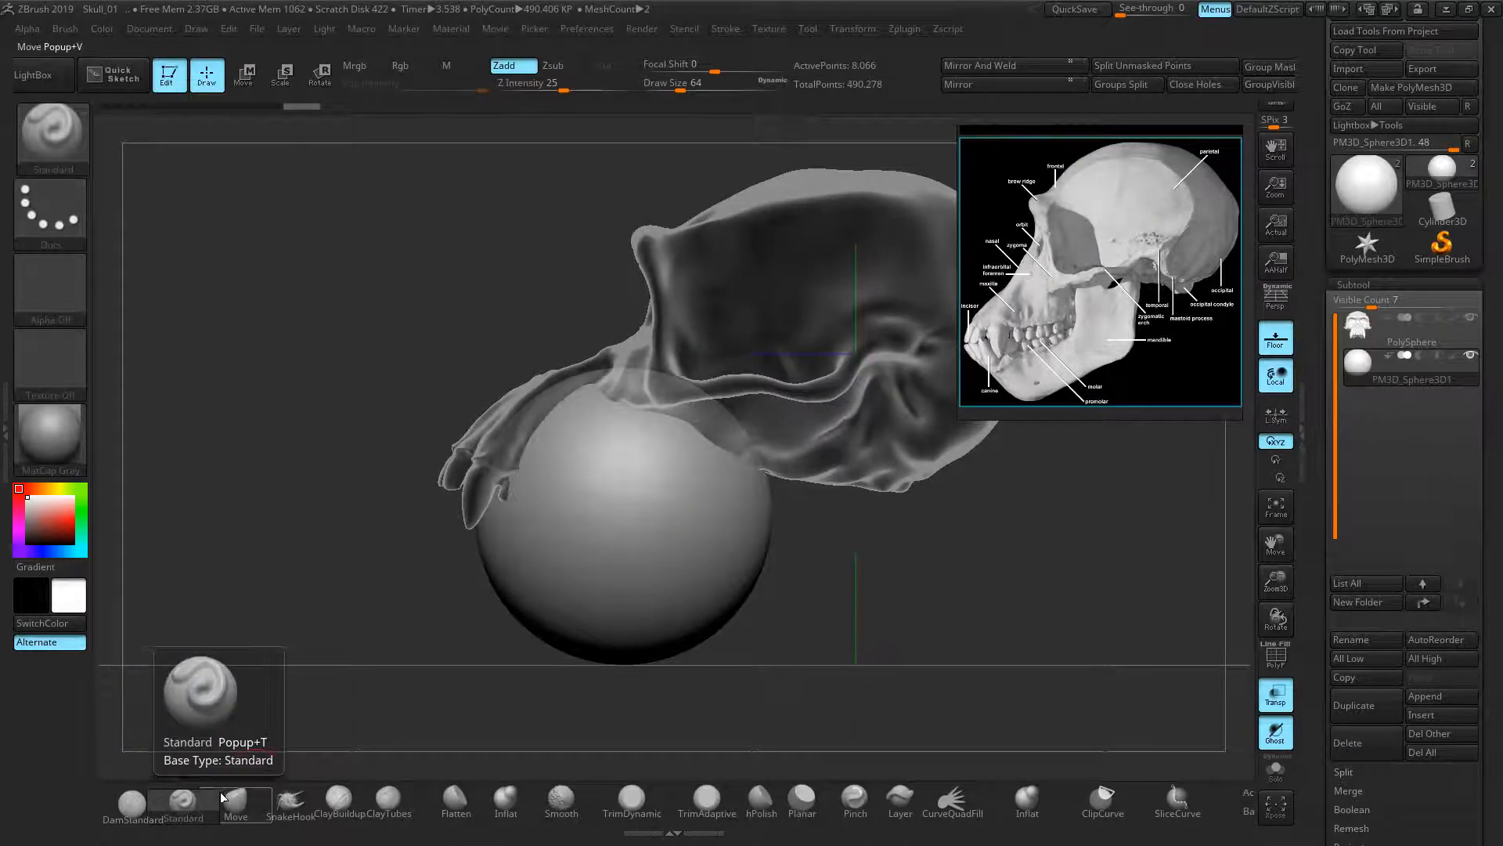
{"action": "left_click", "coordinate": [235, 800]}
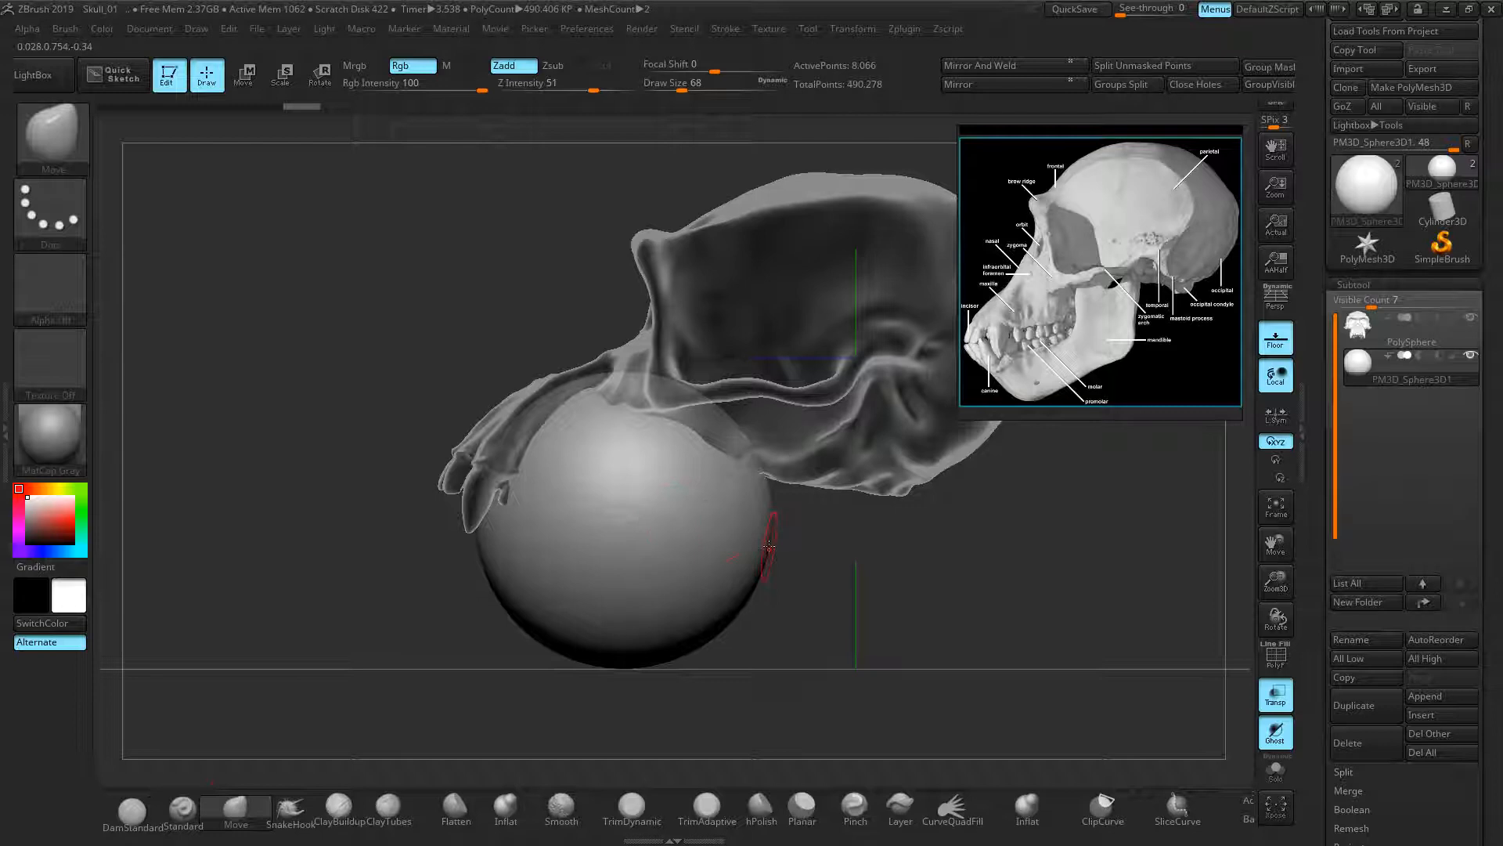
{"action": "mouse_move", "coordinate": [736, 515]}
{"action": "left_mouse_down"}
{"action": "mouse_move", "coordinate": [823, 461]}
{"action": "mouse_move", "coordinate": [814, 424]}
{"action": "left_mouse_up"}
{"action": "mouse_move", "coordinate": [665, 394]}
{"action": "left_mouse_down"}
{"action": "mouse_move", "coordinate": [668, 431]}
{"action": "mouse_move", "coordinate": [643, 429]}
{"action": "mouse_move", "coordinate": [648, 412]}
{"action": "mouse_move", "coordinate": [624, 434]}
{"action": "mouse_move", "coordinate": [624, 568]}
{"action": "mouse_move", "coordinate": [624, 490]}
{"action": "left_mouse_up"}
{"action": "left_click", "coordinate": [253, 88]}
{"action": "left_click_drag", "start_coordinate": [535, 581], "coordinate": [487, 582]}
{"action": "left_click", "coordinate": [206, 79]}
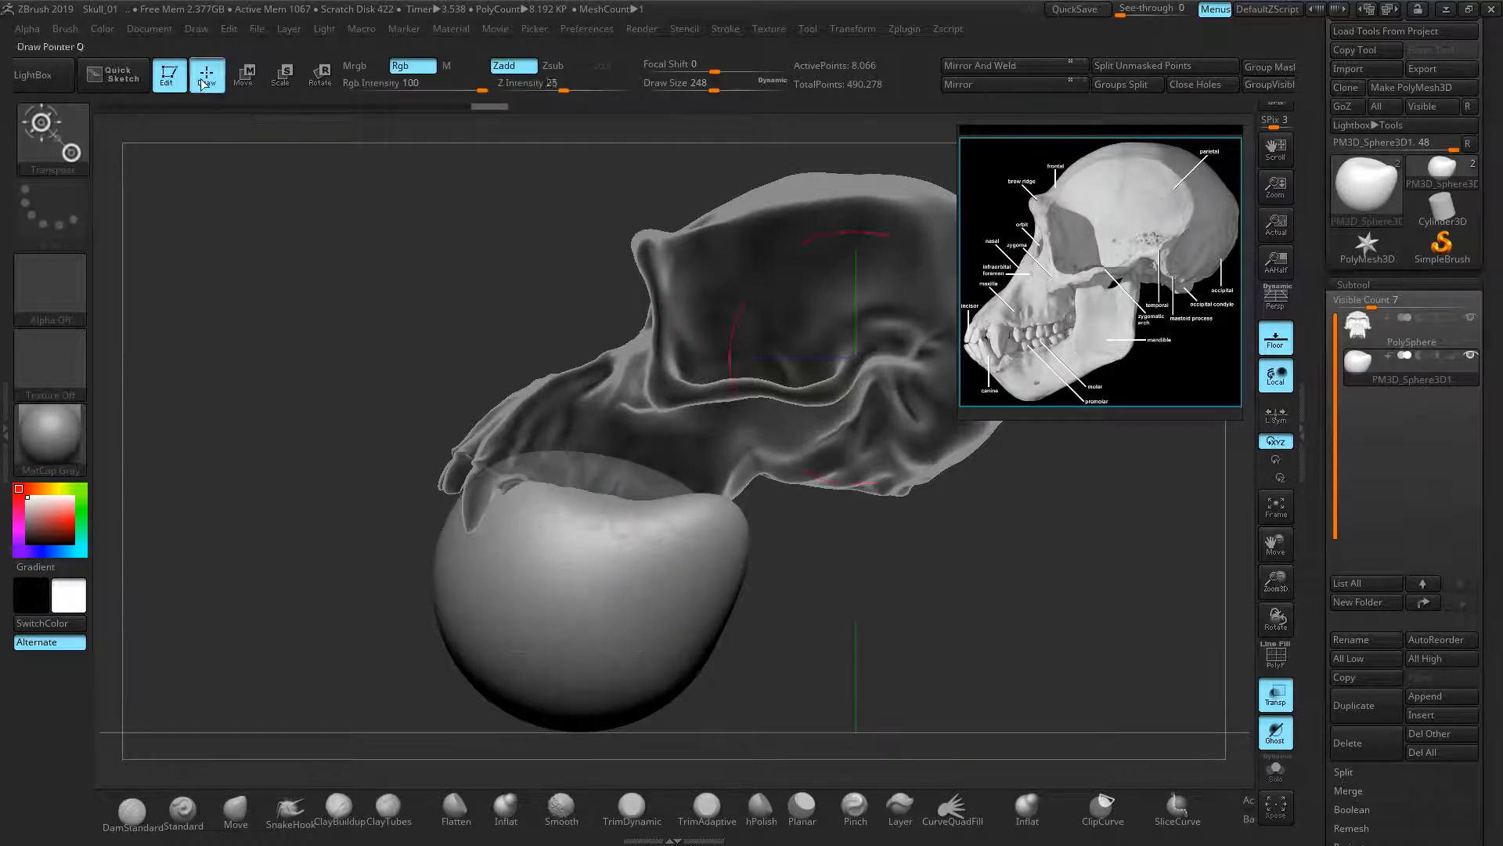
{"action": "left_click_drag", "start_coordinate": [712, 500], "coordinate": [777, 395]}
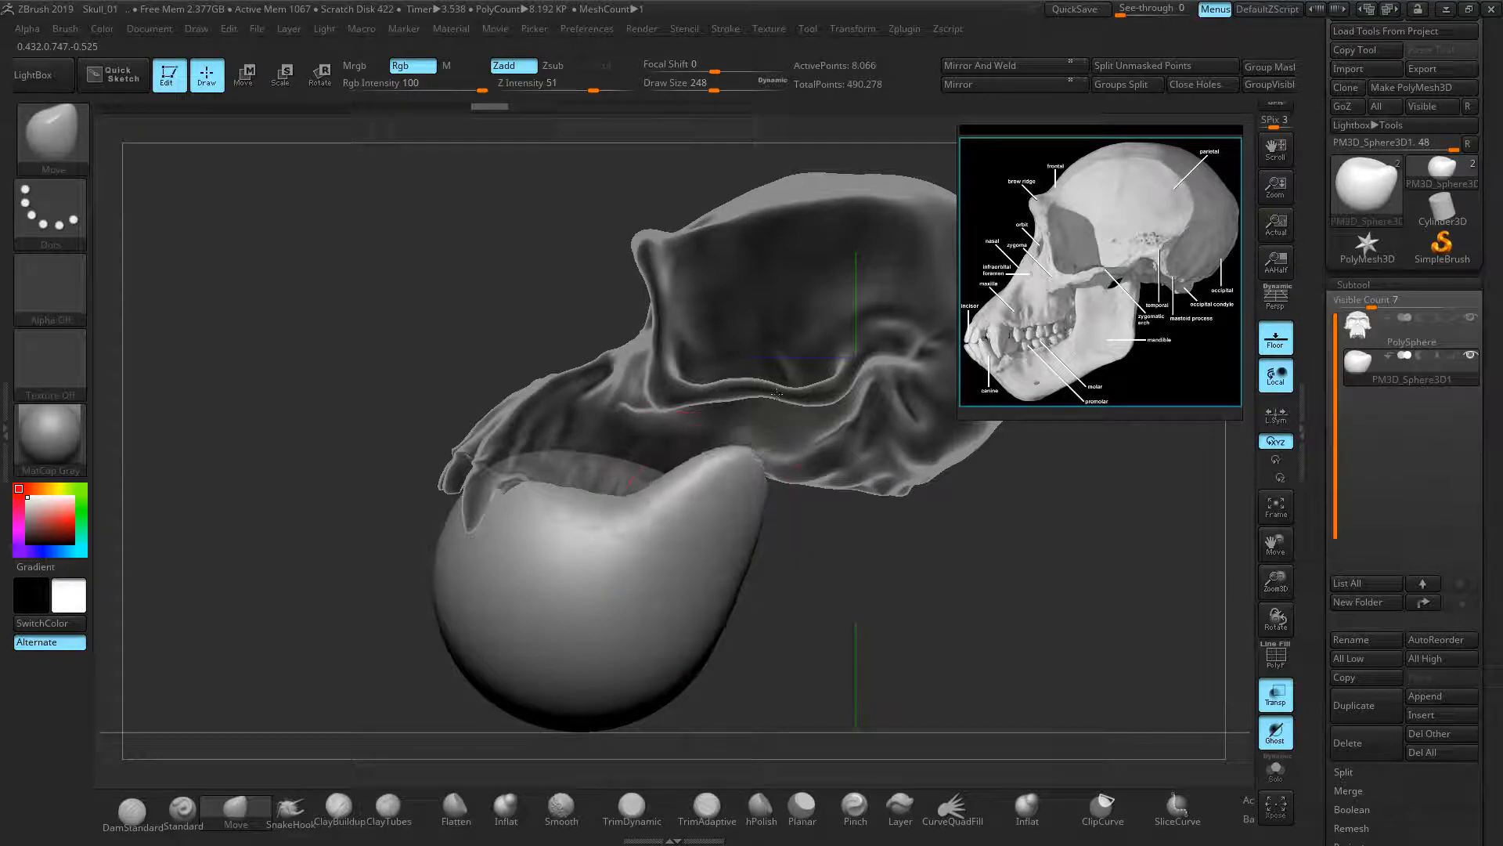
{"action": "left_click_drag", "start_coordinate": [604, 466], "coordinate": [596, 550]}
{"action": "mouse_move", "coordinate": [417, 505]}
{"action": "left_mouse_down"}
{"action": "mouse_move", "coordinate": [490, 447]}
{"action": "mouse_move", "coordinate": [526, 543]}
{"action": "mouse_move", "coordinate": [587, 550]}
{"action": "left_mouse_up"}
{"action": "left_click_drag", "start_coordinate": [741, 470], "coordinate": [740, 468]}
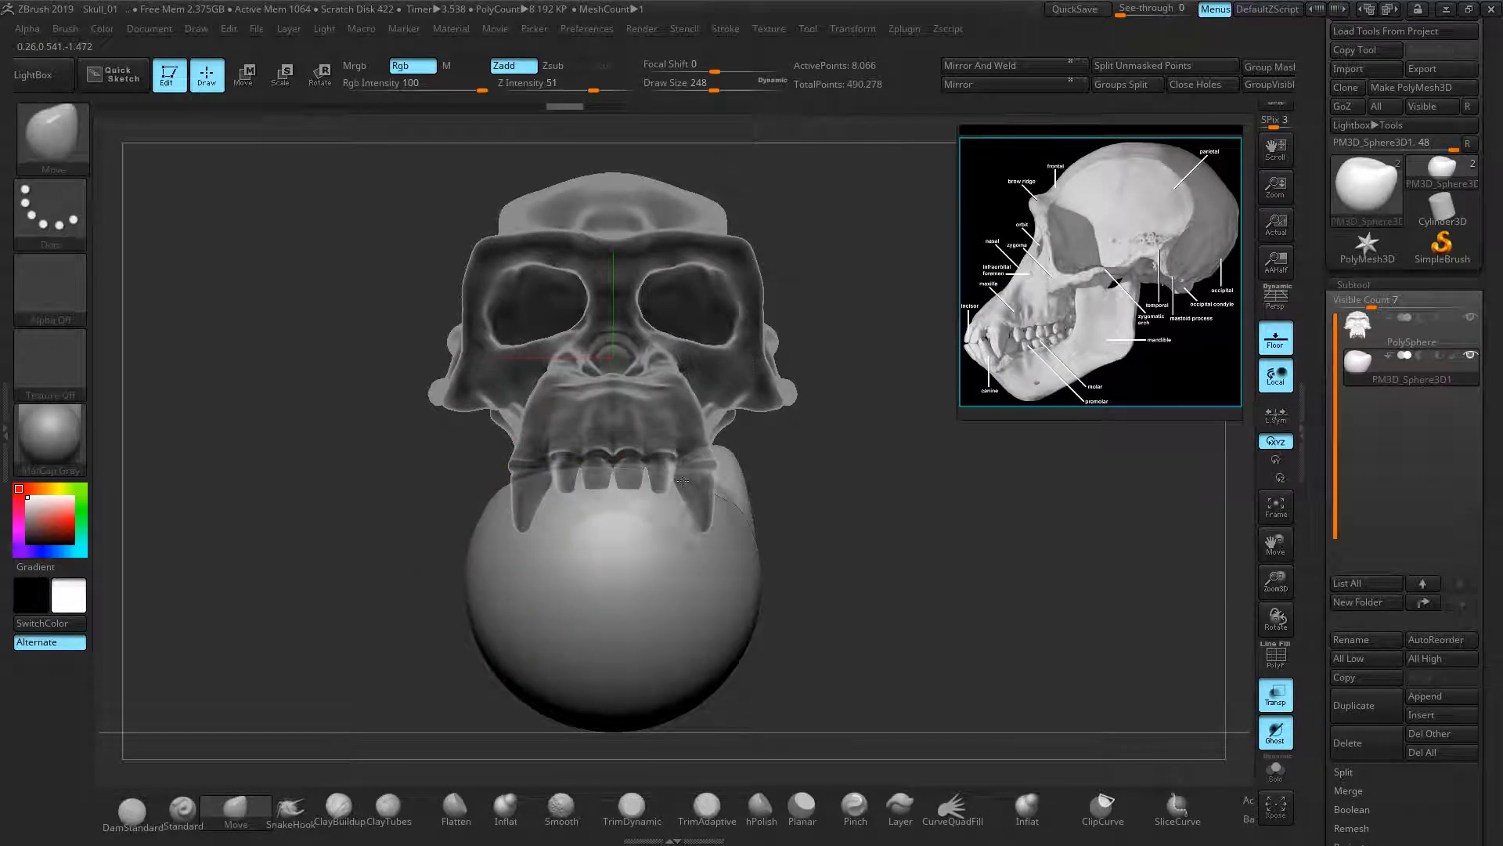
{"action": "left_click_drag", "start_coordinate": [861, 497], "coordinate": [627, 527]}
- Undo the sphere's Move brush reshaping and its last repositioning
{"action": "key", "text": "ctrl+z"}
{"action": "key", "text": "ctrl+z"}
{"action": "key", "text": "ctrl+z"}
{"action": "key", "text": "ctrl+z"}
{"action": "key", "text": "ctrl+z"}
{"action": "key", "text": "ctrl+z"}
{"action": "key", "text": "ctrl+z"}
{"action": "key", "text": "ctrl+z"}
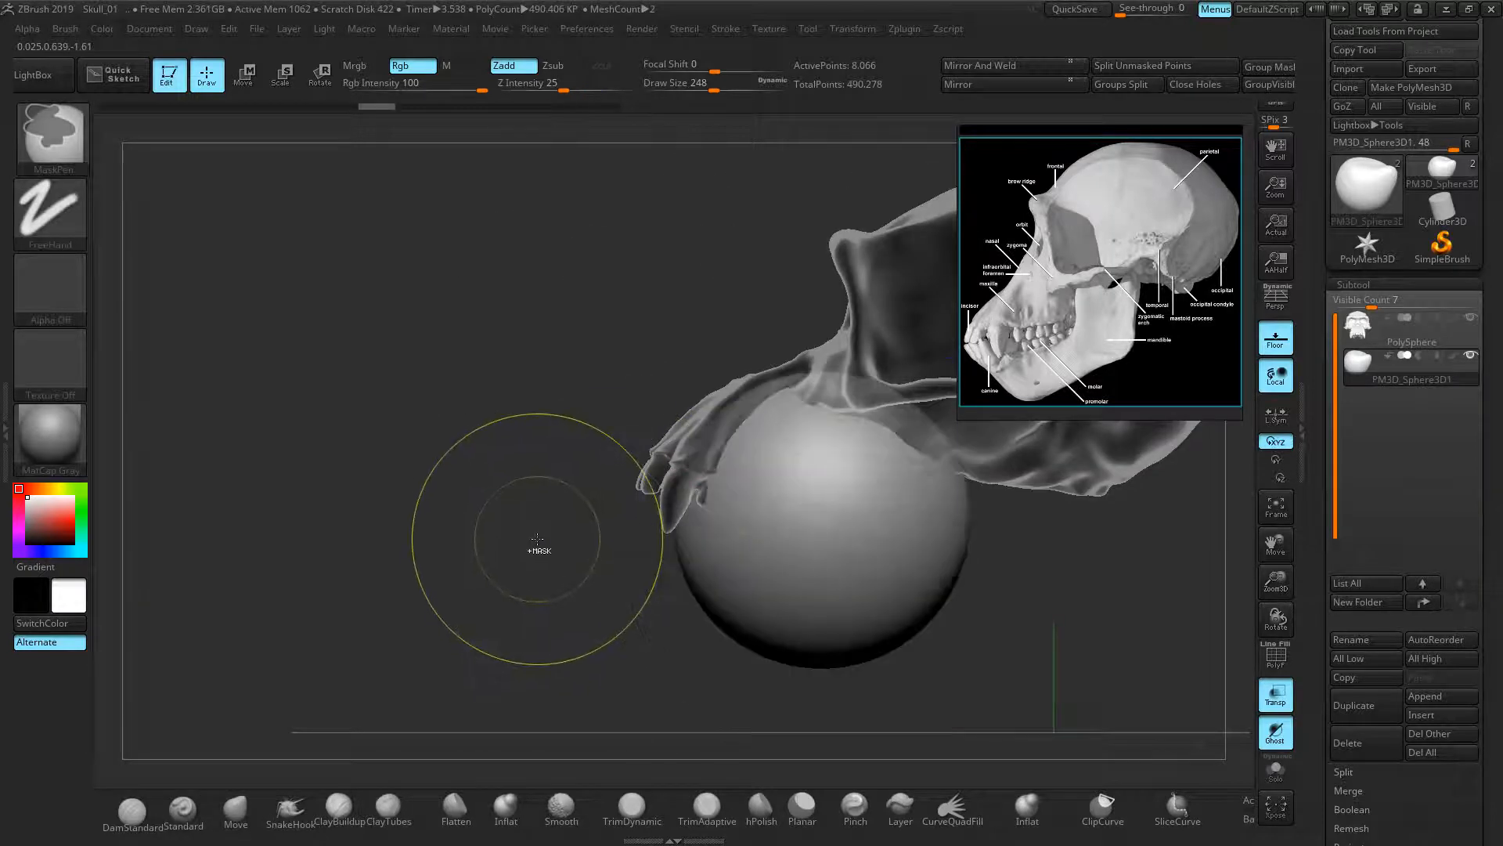
- Shift the sphere down and forward under the upper teeth, then return to Draw mode
{"action": "key", "text": "w"}
{"action": "left_click_drag", "start_coordinate": [835, 385], "coordinate": [820, 504]}
{"action": "left_click_drag", "start_coordinate": [708, 592], "coordinate": [681, 590]}
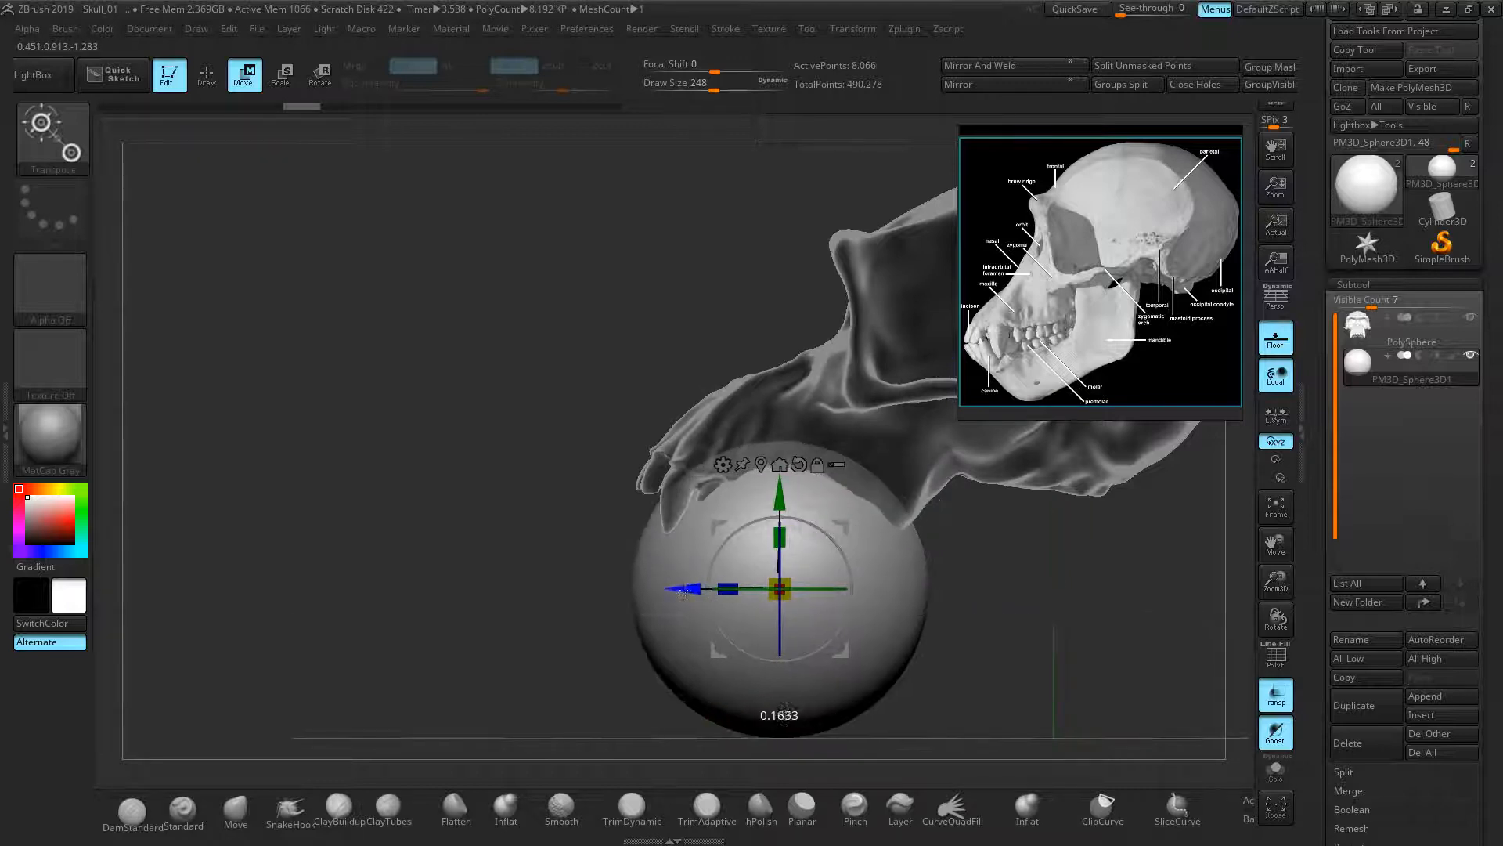
{"action": "left_click", "coordinate": [206, 74]}
{"action": "mouse_move", "coordinate": [426, 446]}
{"action": "left_mouse_down"}
{"action": "mouse_move", "coordinate": [471, 509]}
{"action": "mouse_move", "coordinate": [721, 408]}
{"action": "left_mouse_up"}
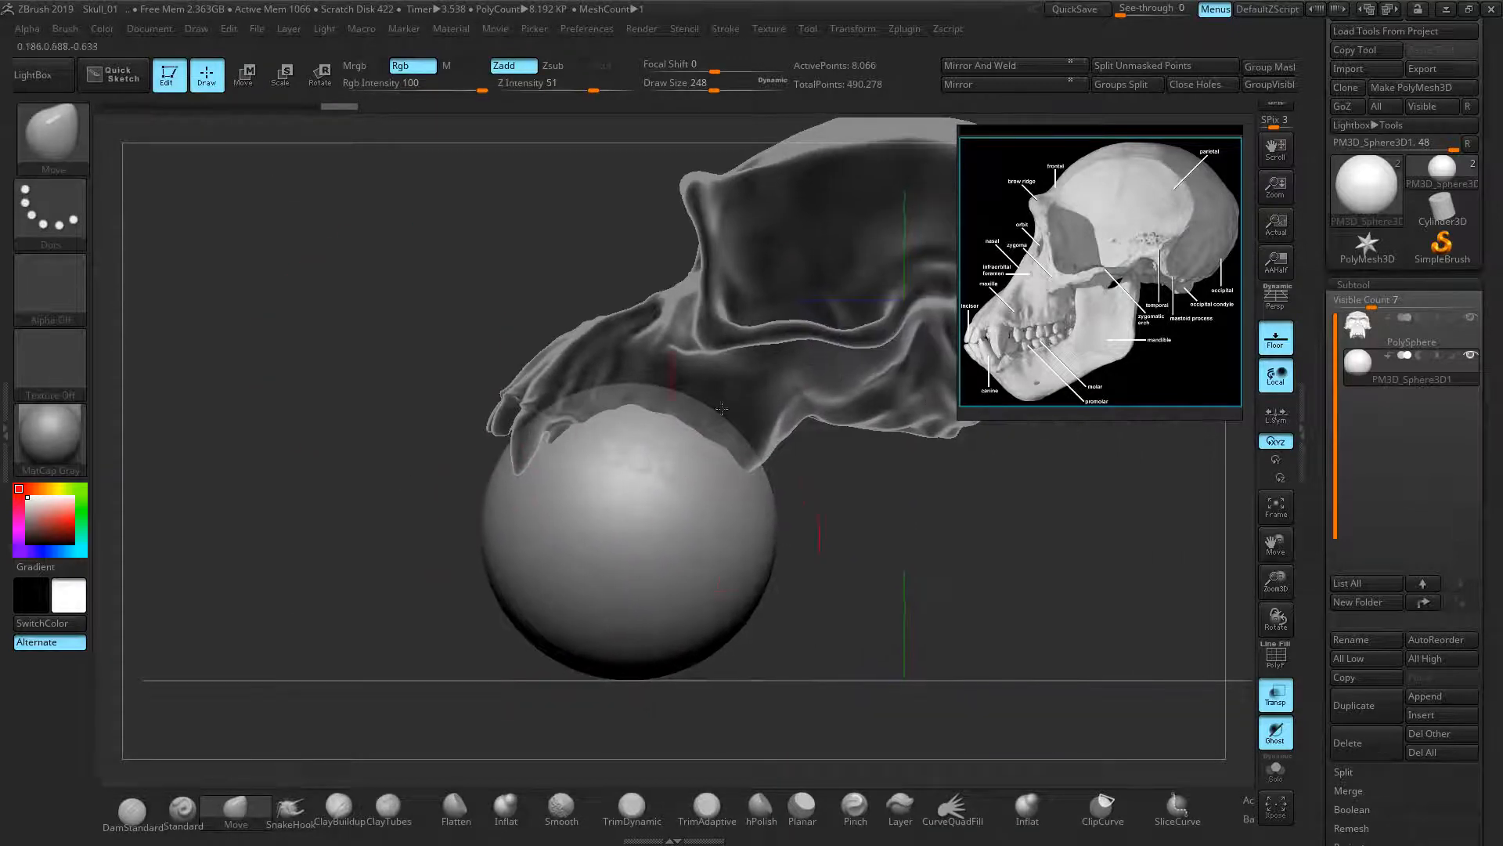
- Activate symmetry across the X axis for sculpting the sphere
{"action": "left_click", "coordinate": [858, 31]}
{"action": "left_click_drag", "start_coordinate": [1051, 830], "coordinate": [643, 823], "text": "ctrl"}
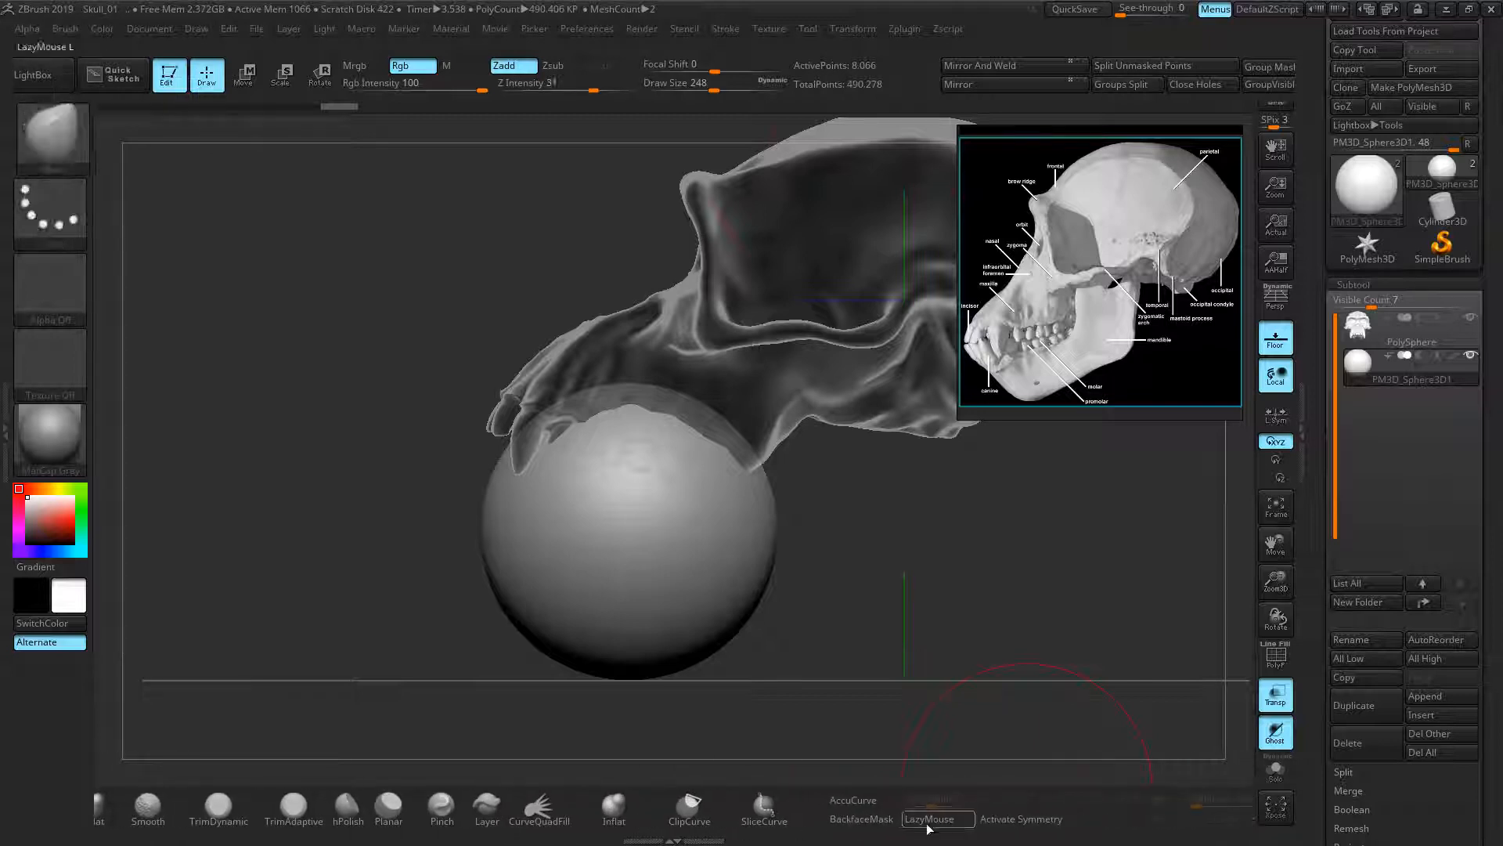
{"action": "left_click", "coordinate": [1015, 820]}
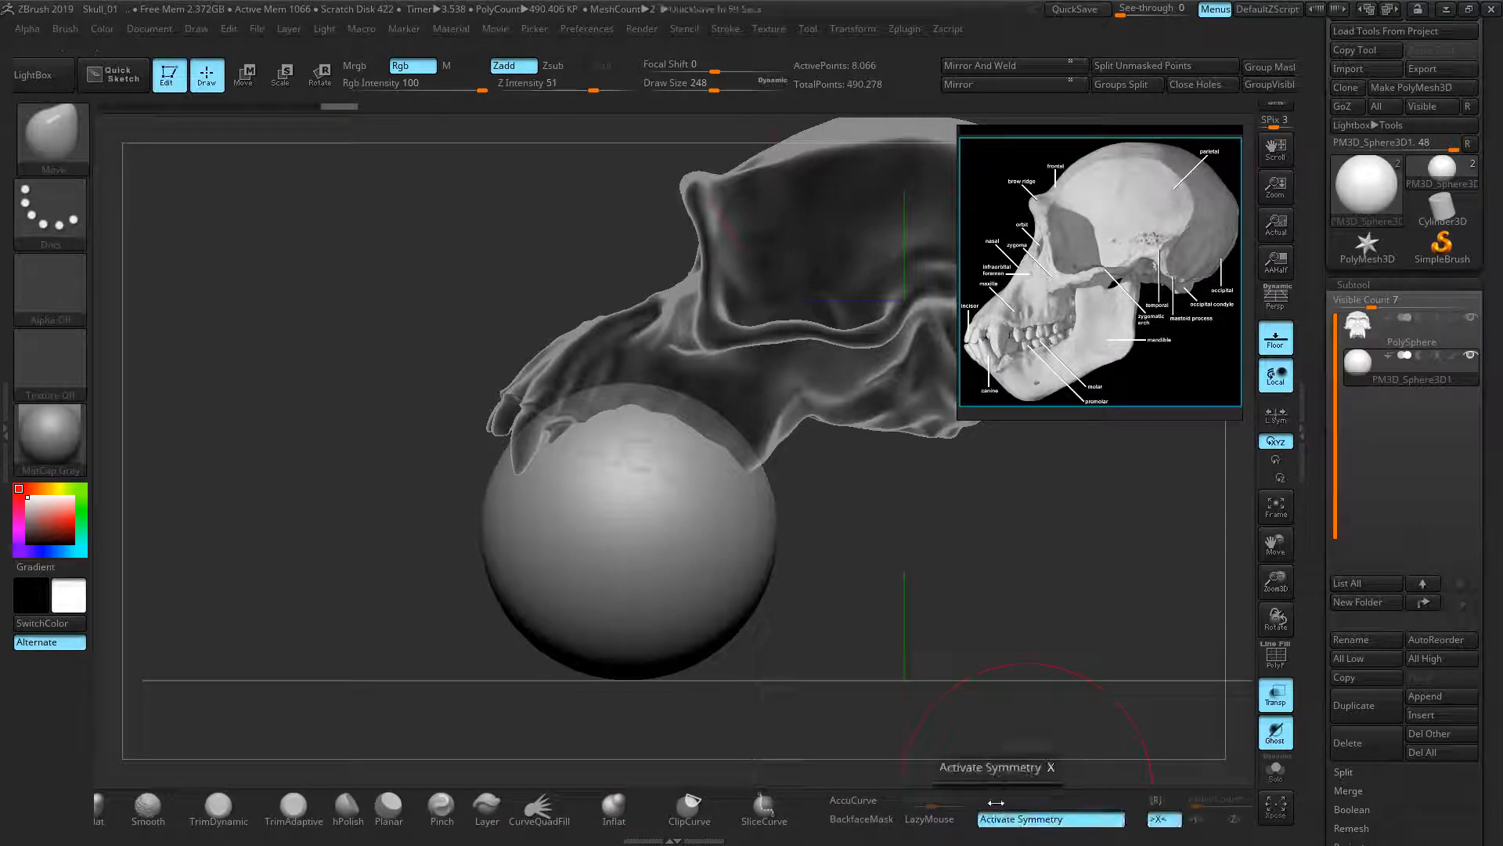
- Sculpt the jaw body with the Move brush: flatten the top to the tooth line, fill the front and raise the underside
{"action": "mouse_move", "coordinate": [648, 395]}
{"action": "left_mouse_down"}
{"action": "mouse_move", "coordinate": [634, 498]}
{"action": "mouse_move", "coordinate": [619, 499]}
{"action": "left_mouse_up"}
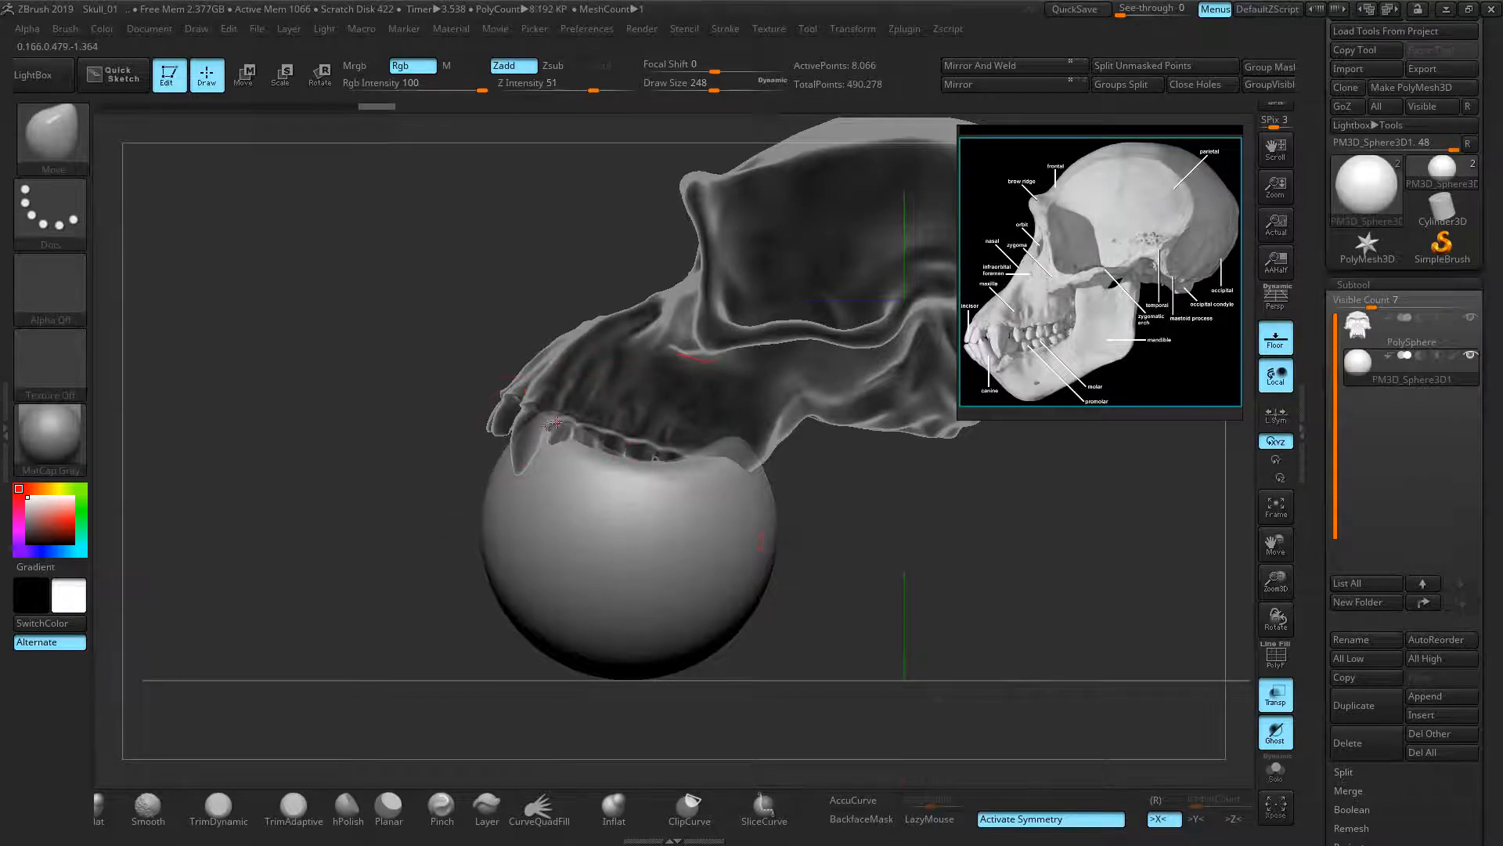
{"action": "left_click_drag", "start_coordinate": [553, 424], "coordinate": [527, 435]}
{"action": "left_click_drag", "start_coordinate": [508, 560], "coordinate": [530, 577]}
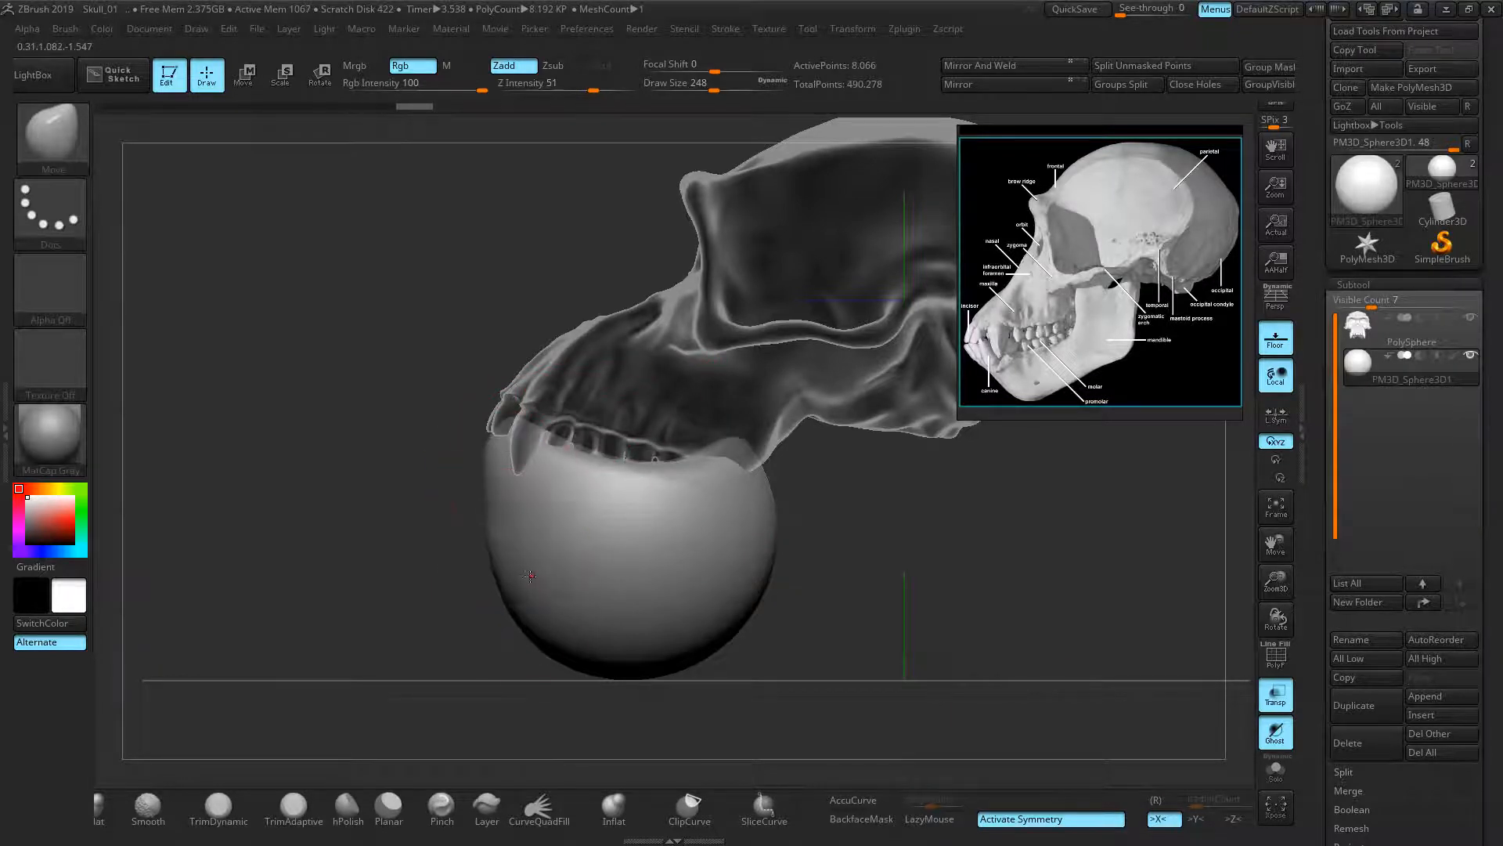
{"action": "left_click_drag", "start_coordinate": [529, 629], "coordinate": [581, 575]}
{"action": "left_click_drag", "start_coordinate": [599, 657], "coordinate": [653, 568]}
{"action": "left_click_drag", "start_coordinate": [696, 631], "coordinate": [683, 571]}
- Pull the jaw's rear corners up into two rami with the Move brush at draw size 188 and smooth their sides
{"action": "left_click_drag", "start_coordinate": [756, 509], "coordinate": [805, 362]}
{"action": "mouse_move", "coordinate": [909, 537]}
{"action": "left_mouse_down"}
{"action": "mouse_move", "coordinate": [799, 497]}
{"action": "mouse_move", "coordinate": [733, 419]}
{"action": "mouse_move", "coordinate": [724, 350]}
{"action": "left_mouse_up"}
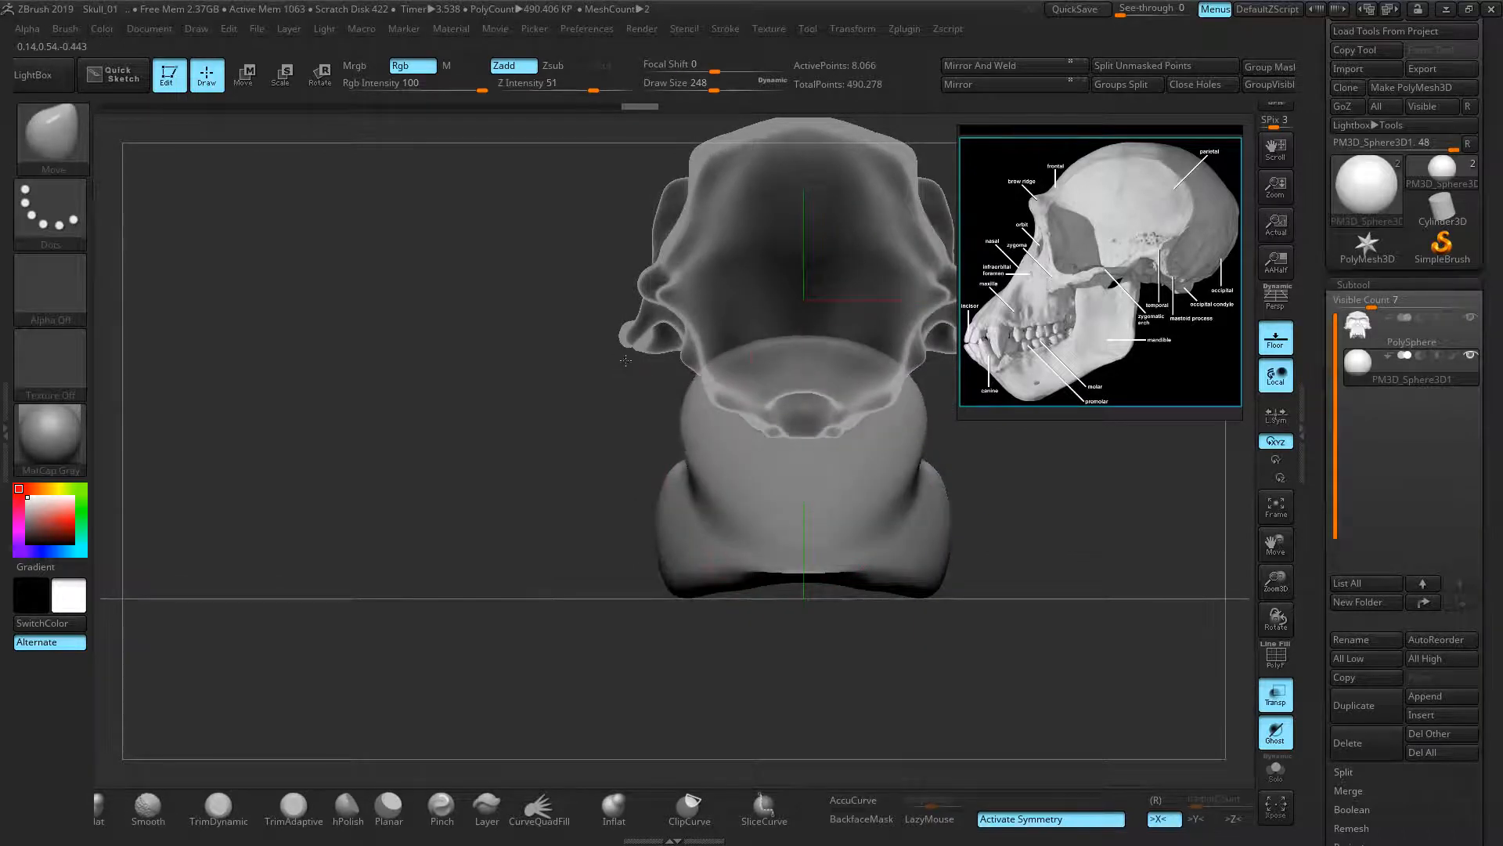
{"action": "key", "text": "ctrl+z"}
{"action": "key", "text": "bracketleft"}
{"action": "left_click_drag", "start_coordinate": [711, 454], "coordinate": [689, 363]}
{"action": "left_click_drag", "start_coordinate": [823, 397], "coordinate": [816, 433]}
{"action": "left_click_drag", "start_coordinate": [422, 521], "coordinate": [708, 522], "text": "shift"}
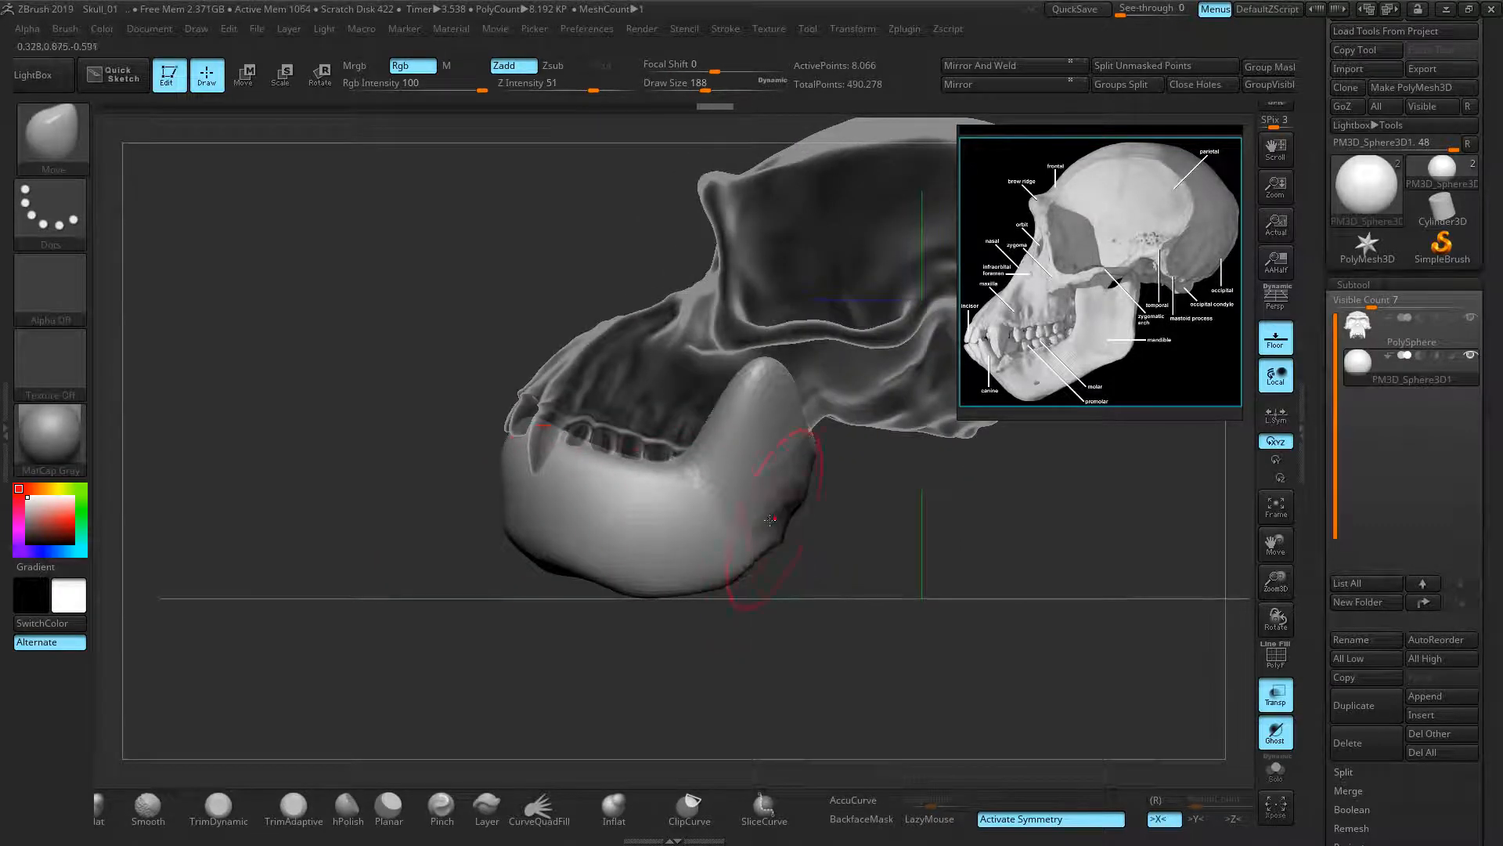
{"action": "mouse_move", "coordinate": [627, 484]}
{"action": "left_mouse_down", "text": "shift"}
{"action": "mouse_move", "coordinate": [679, 495]}
{"action": "mouse_move", "coordinate": [619, 518]}
{"action": "mouse_move", "coordinate": [666, 525]}
{"action": "left_mouse_up", "text": "shift"}
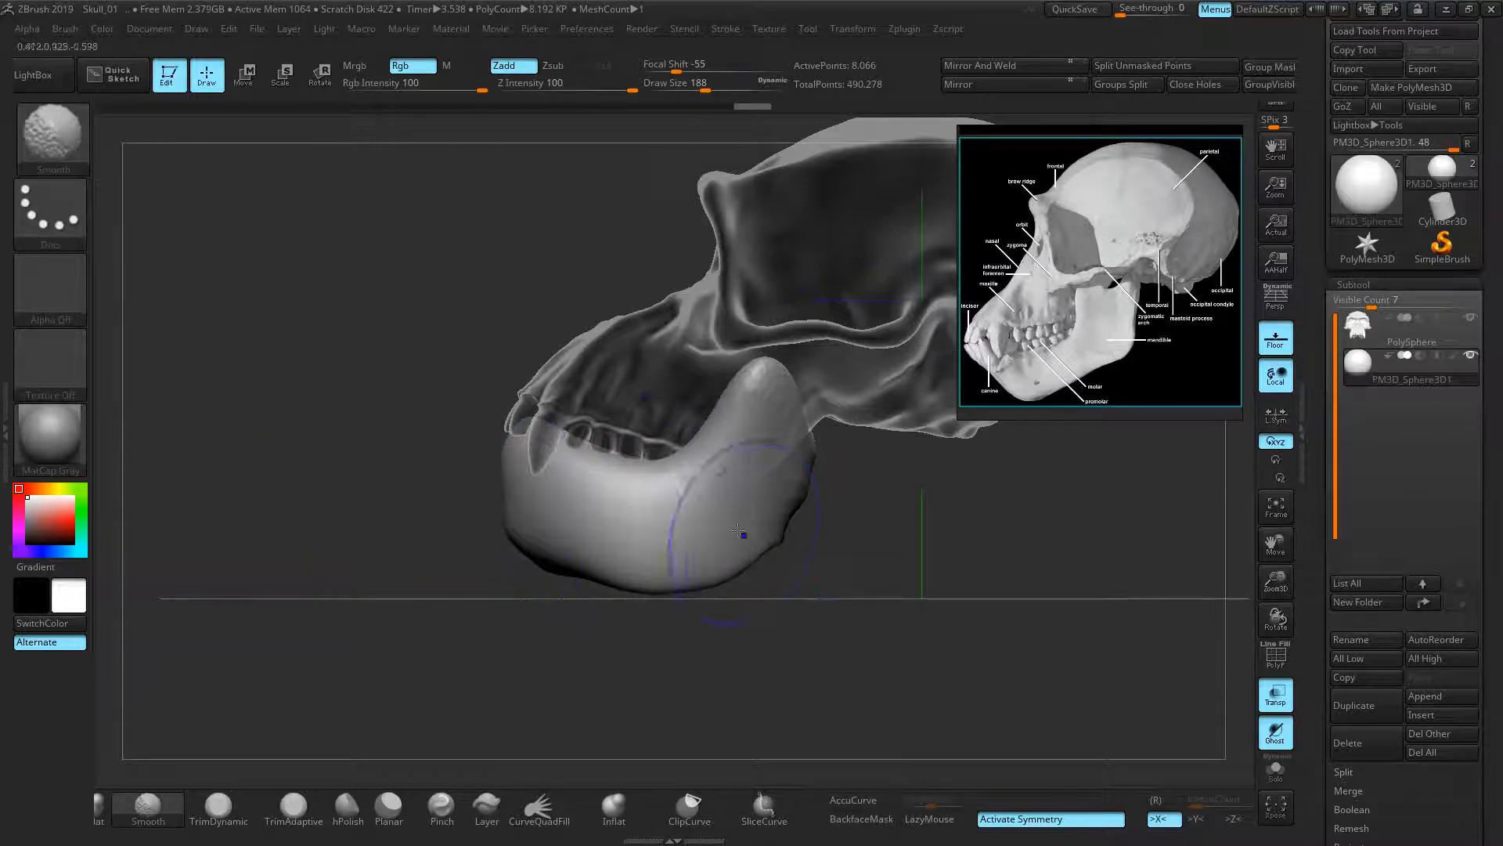
- Set the jaw's DynaMesh resolution to 80
{"action": "left_click", "coordinate": [1351, 285]}
{"action": "left_click", "coordinate": [1363, 304]}
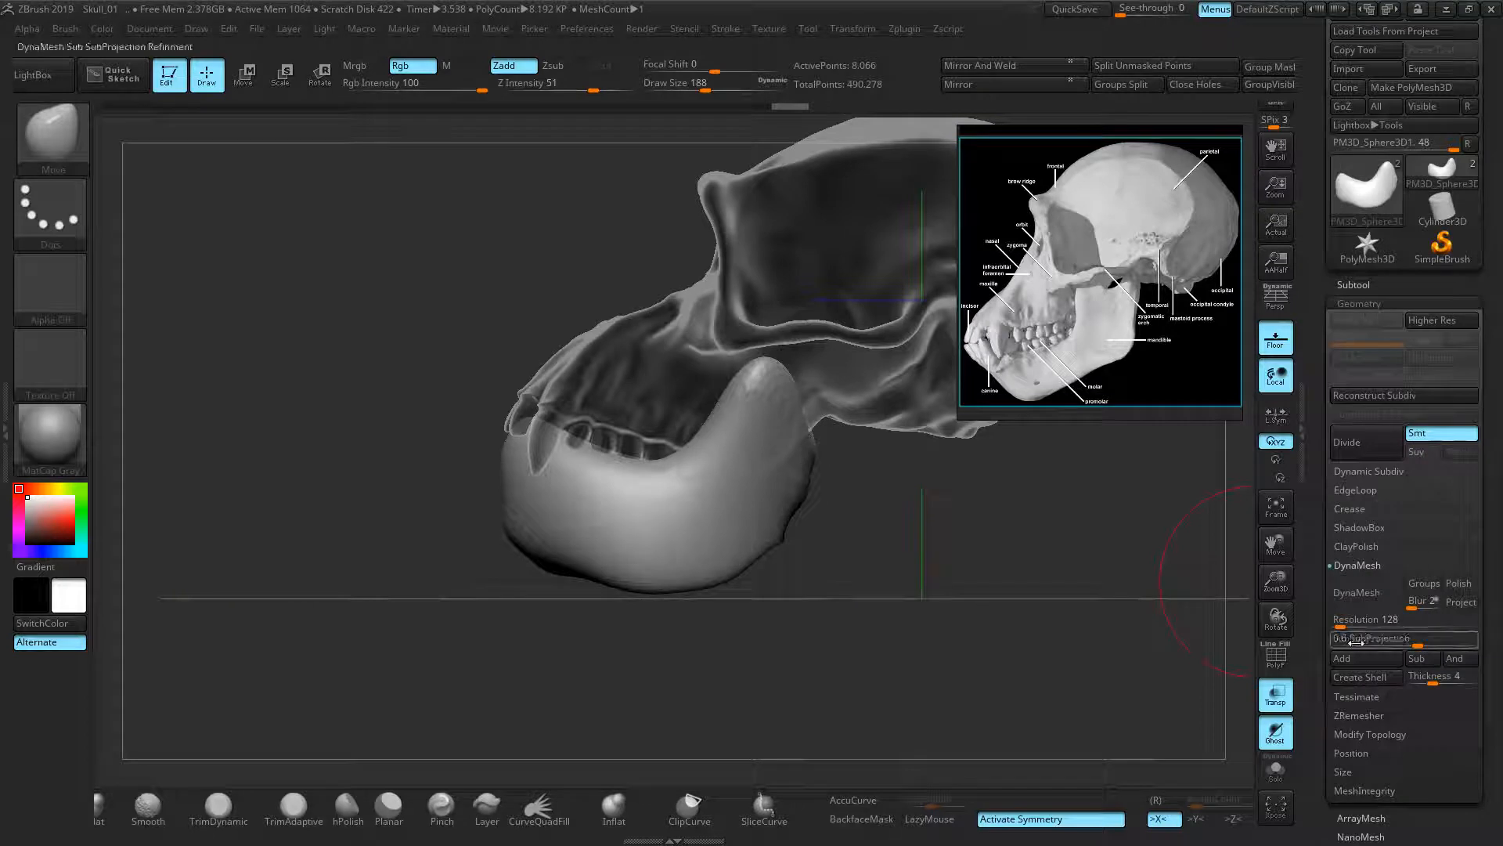
{"action": "type", "text": "1138"}
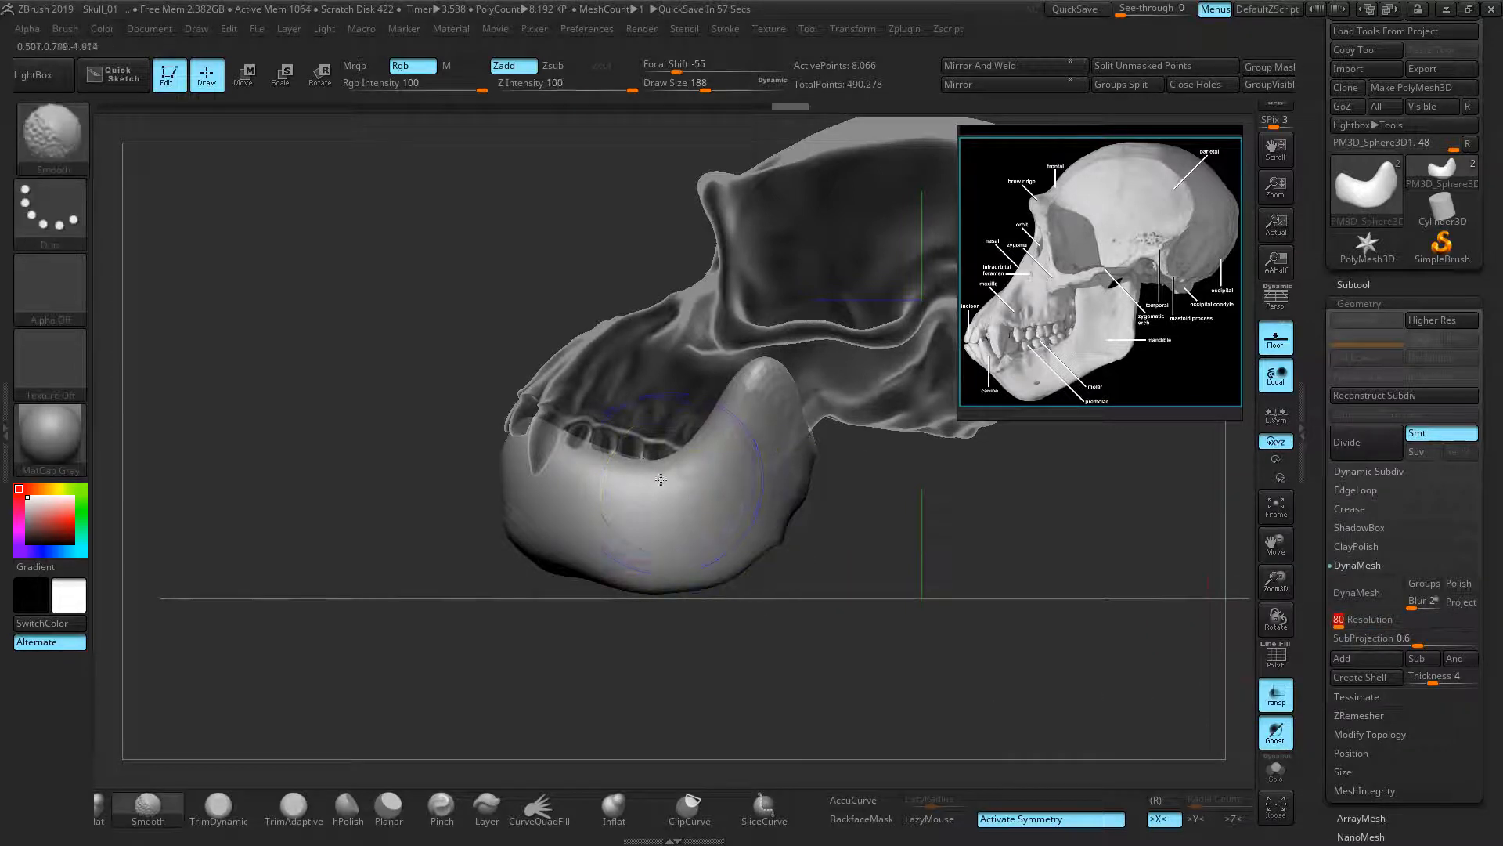
- Smooth the jaw's upper edge and the front of the ramus, and pull the ramus's rear top corner up and back
{"action": "left_click_drag", "start_coordinate": [655, 477], "coordinate": [619, 469], "text": "shift"}
{"action": "mouse_move", "coordinate": [675, 427]}
{"action": "left_mouse_down", "text": "shift"}
{"action": "mouse_move", "coordinate": [728, 419]}
{"action": "mouse_move", "coordinate": [725, 433]}
{"action": "mouse_move", "coordinate": [731, 391]}
{"action": "mouse_move", "coordinate": [713, 364]}
{"action": "left_mouse_up", "text": "shift"}
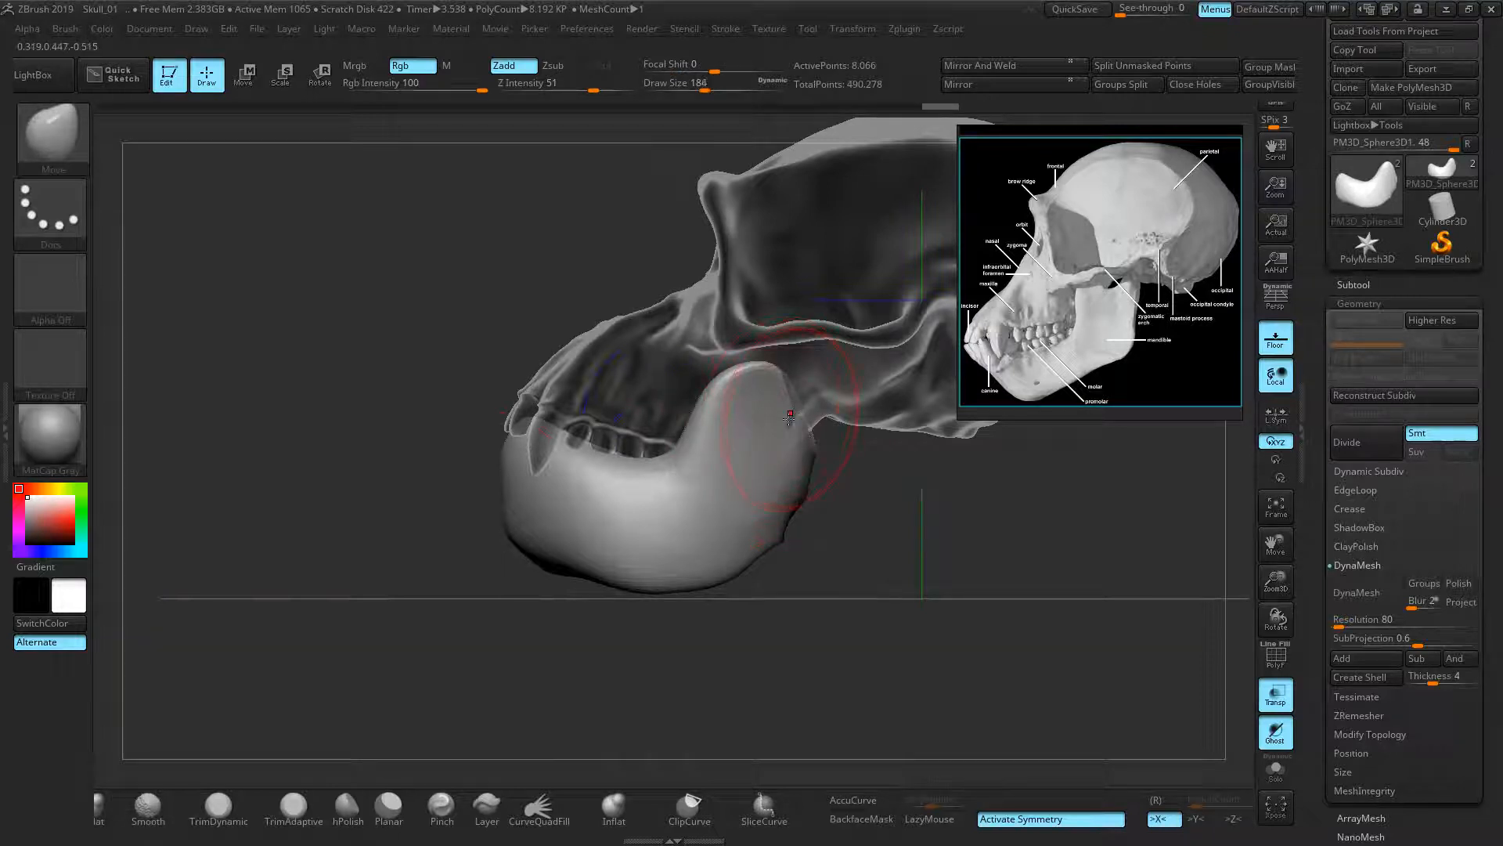
{"action": "left_click_drag", "start_coordinate": [791, 417], "coordinate": [844, 333]}
{"action": "left_click_drag", "start_coordinate": [770, 382], "coordinate": [750, 374]}
- Pull the tops of the rami outward from behind at draw size 120 and smooth them
{"action": "left_click_drag", "start_coordinate": [904, 578], "coordinate": [692, 579]}
{"action": "left_click_drag", "start_coordinate": [771, 393], "coordinate": [689, 373]}
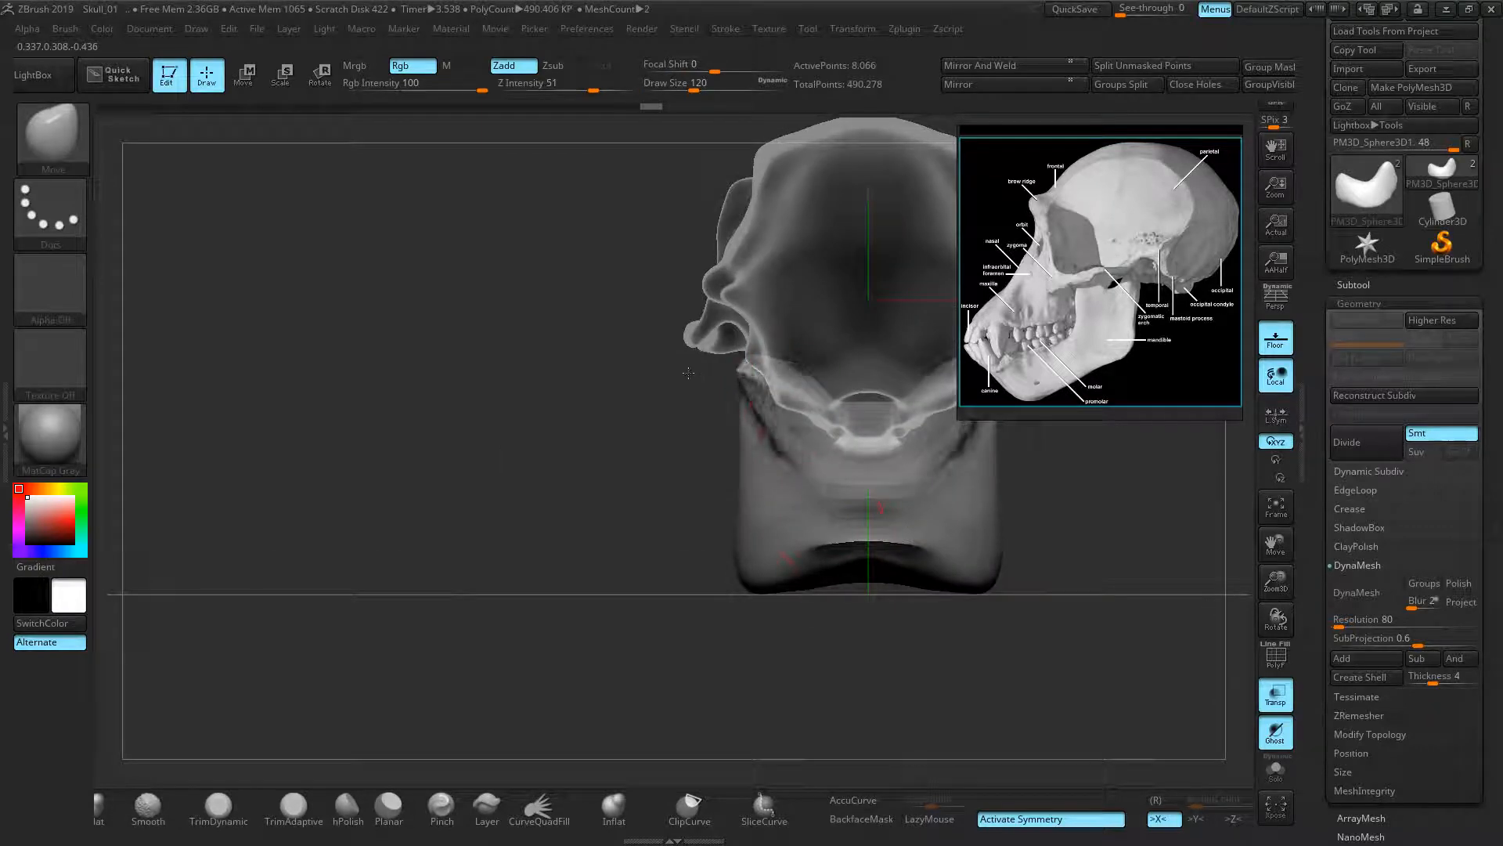
{"action": "left_click_drag", "start_coordinate": [559, 427], "coordinate": [520, 403]}
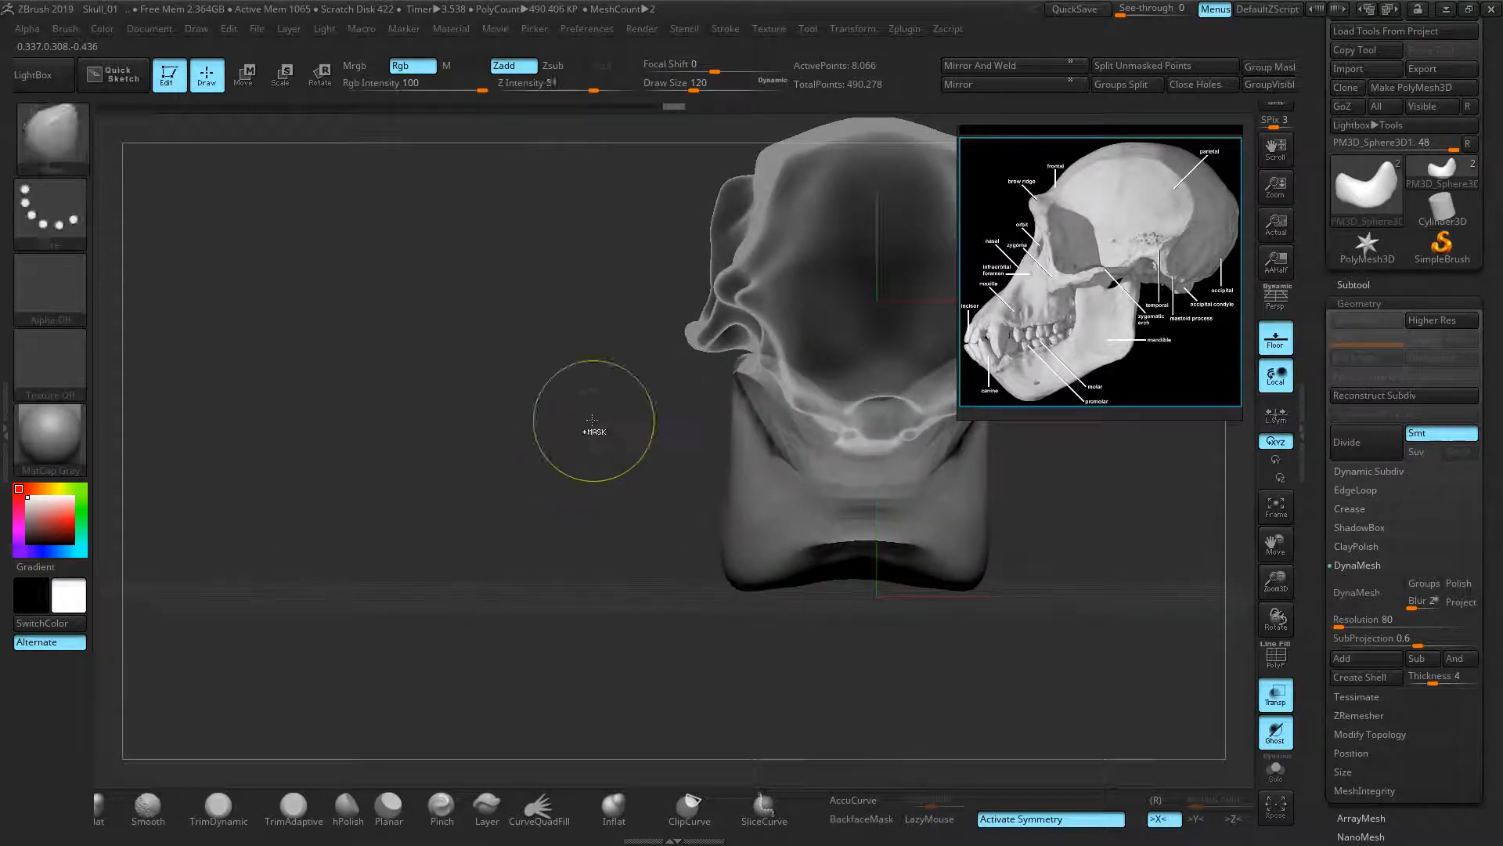
{"action": "mouse_move", "coordinate": [758, 454]}
{"action": "left_mouse_down", "text": "shift"}
{"action": "mouse_move", "coordinate": [754, 378]}
{"action": "mouse_move", "coordinate": [752, 441]}
{"action": "left_mouse_up", "text": "shift"}
{"action": "mouse_move", "coordinate": [555, 459]}
{"action": "left_mouse_down", "text": "ctrl"}
{"action": "mouse_move", "coordinate": [600, 490]}
{"action": "mouse_move", "coordinate": [698, 473]}
{"action": "left_mouse_up", "text": "ctrl"}
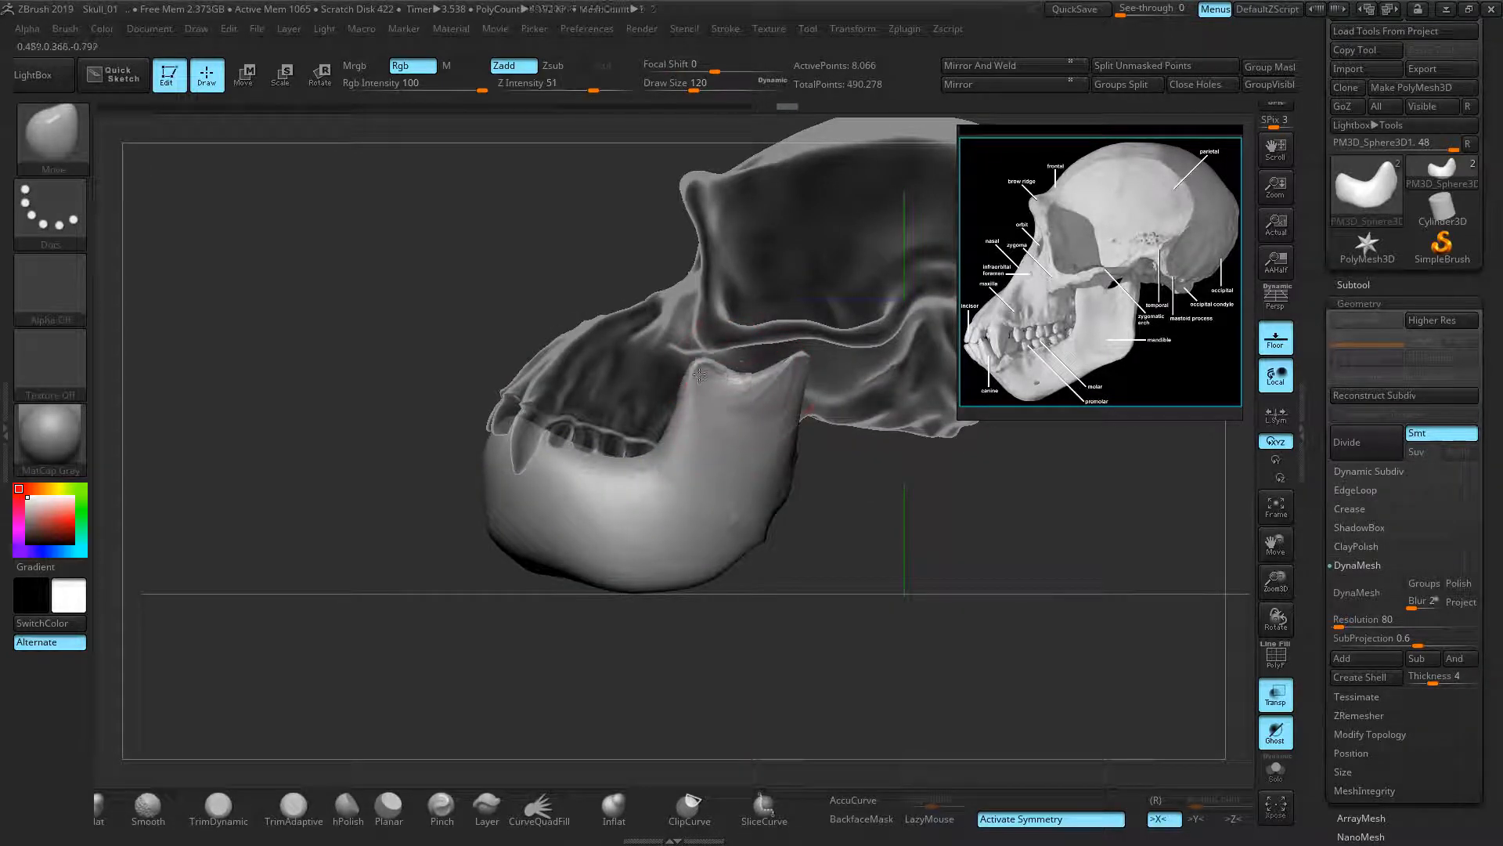
- Refine the notch between the ramus's two upper points and sweep the ramus backward with the Move brush, enlarging it to draw size 280
{"action": "left_click_drag", "start_coordinate": [727, 368], "coordinate": [742, 388]}
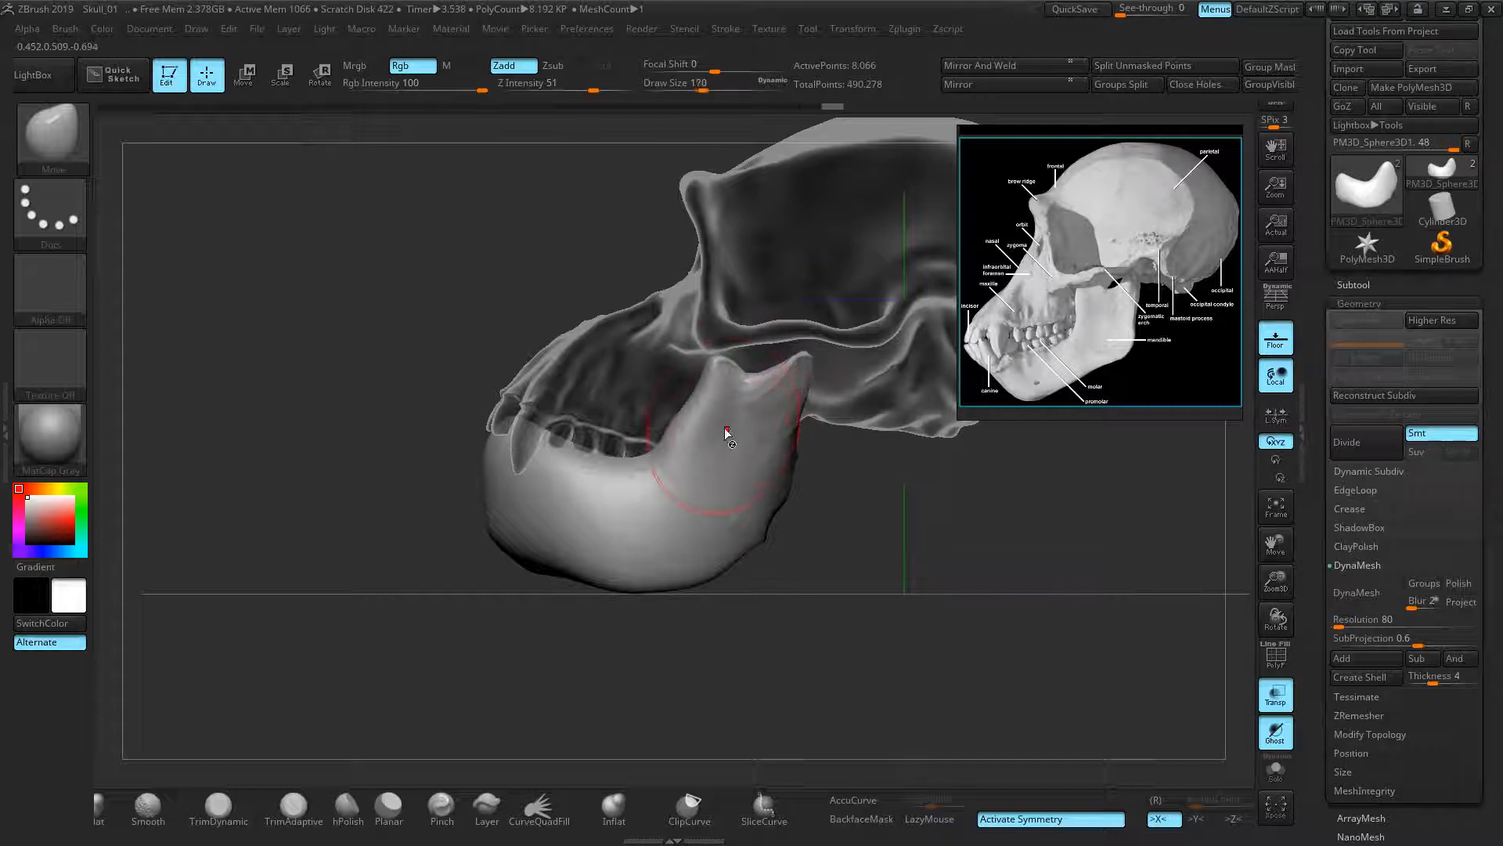
{"action": "left_click_drag", "start_coordinate": [699, 426], "coordinate": [719, 432]}
{"action": "left_click_drag", "start_coordinate": [805, 388], "coordinate": [877, 371]}
{"action": "left_click_drag", "start_coordinate": [757, 396], "coordinate": [770, 364]}
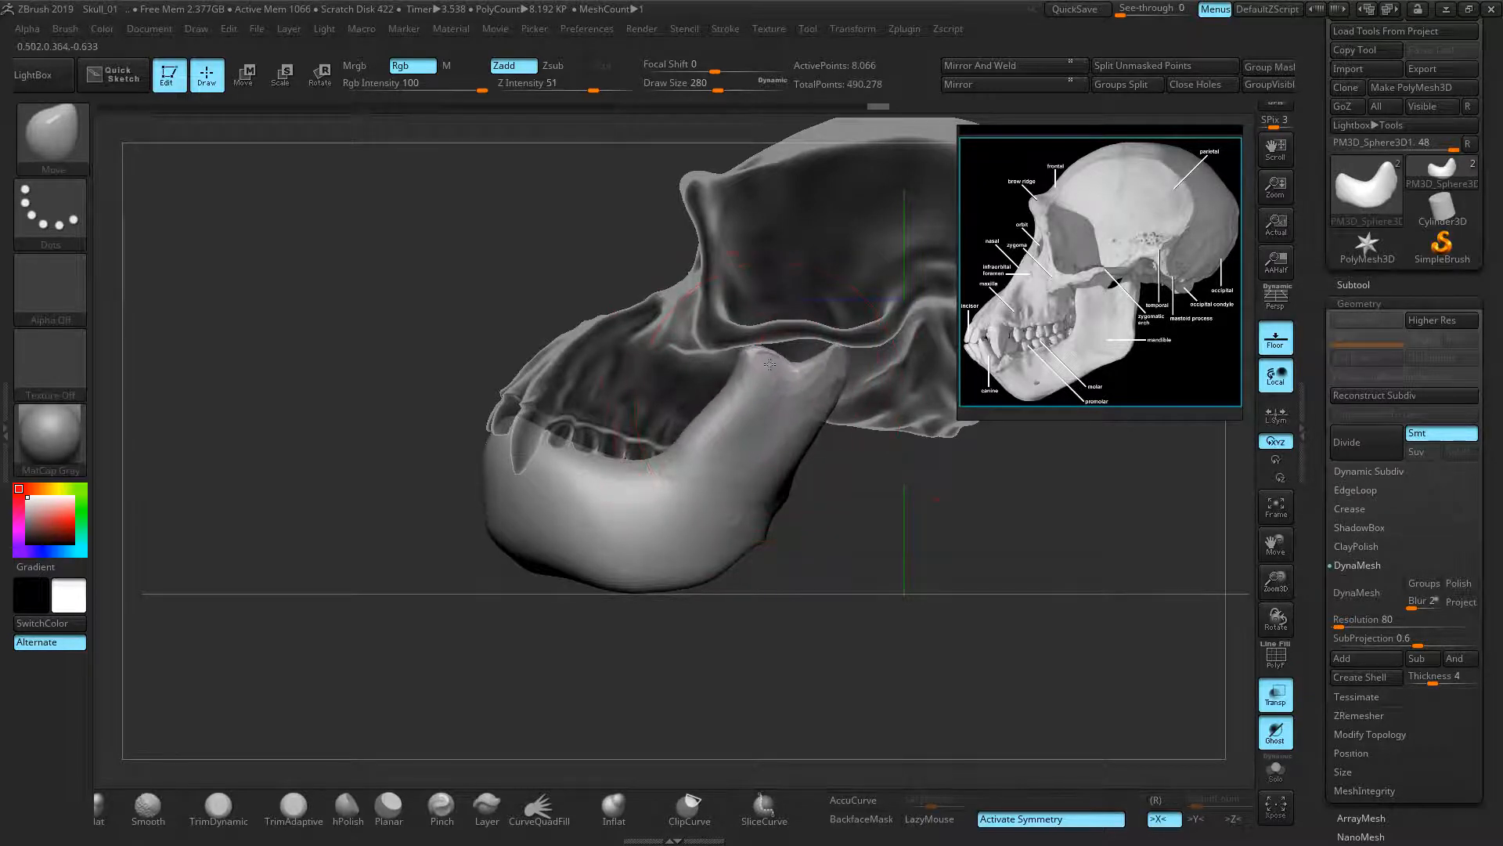
{"action": "left_click_drag", "start_coordinate": [696, 438], "coordinate": [764, 474]}
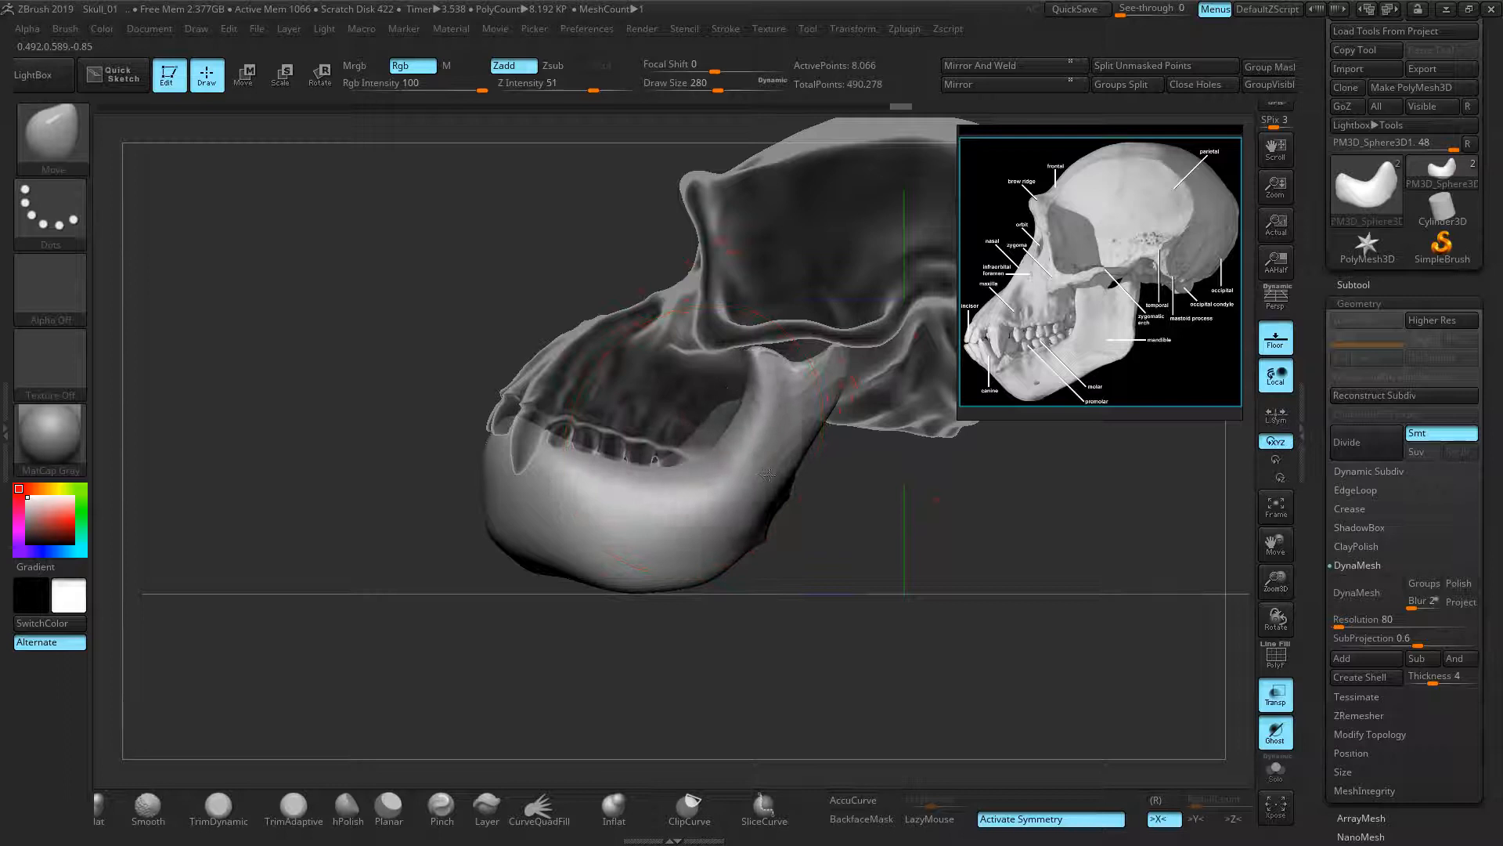
- Push the front of the jaw back below the incisors, raise its lower border, and smooth the lower edge and ramus
{"action": "left_click_drag", "start_coordinate": [630, 462], "coordinate": [651, 481]}
{"action": "mouse_move", "coordinate": [497, 536]}
{"action": "left_mouse_down"}
{"action": "mouse_move", "coordinate": [512, 457]}
{"action": "mouse_move", "coordinate": [503, 466]}
{"action": "left_mouse_up"}
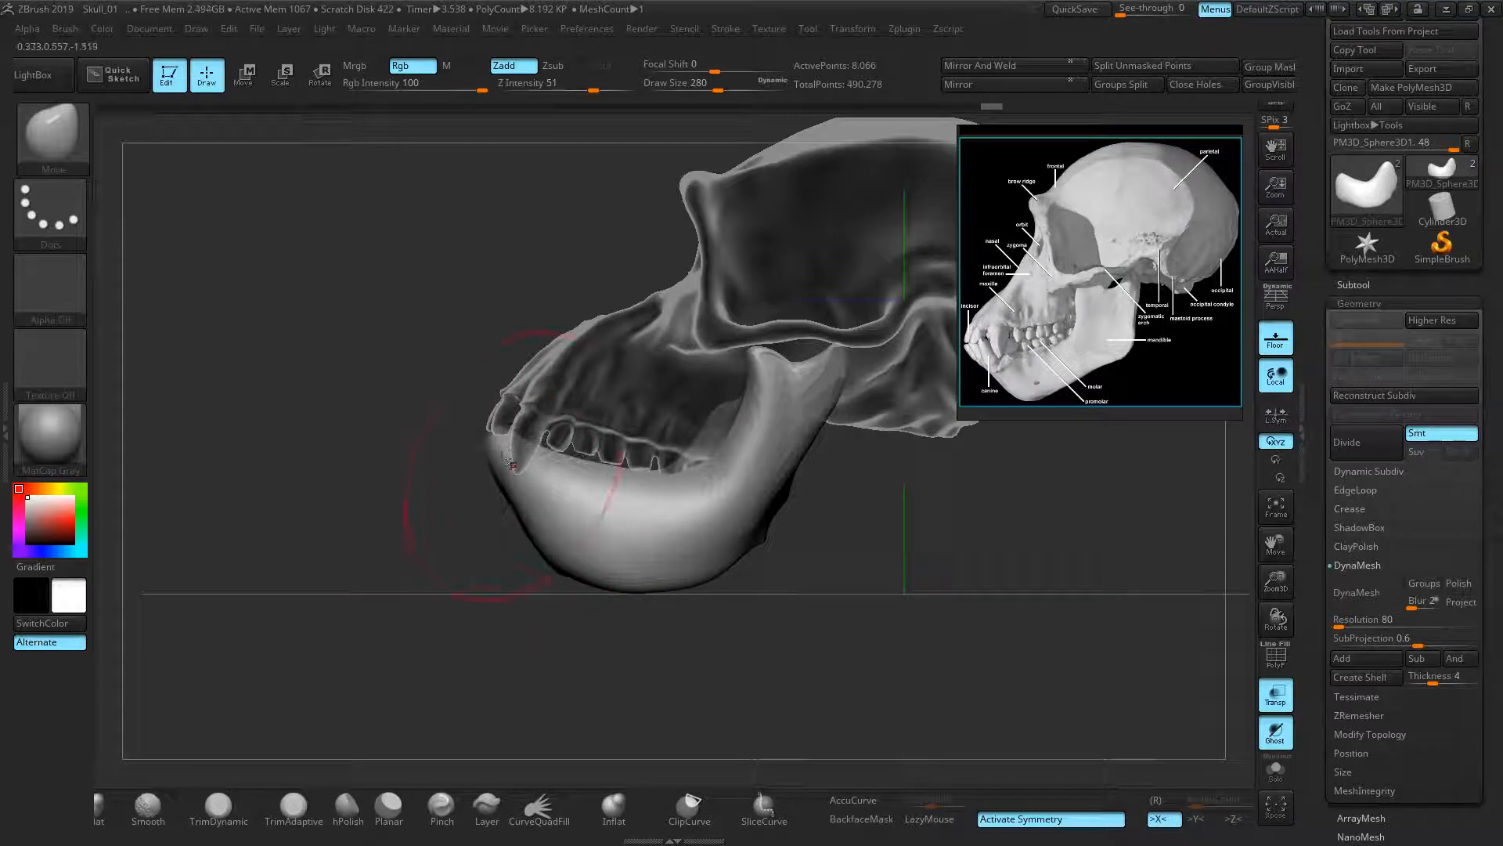
{"action": "mouse_move", "coordinate": [554, 556]}
{"action": "left_mouse_down"}
{"action": "mouse_move", "coordinate": [630, 536]}
{"action": "mouse_move", "coordinate": [663, 505]}
{"action": "left_mouse_up"}
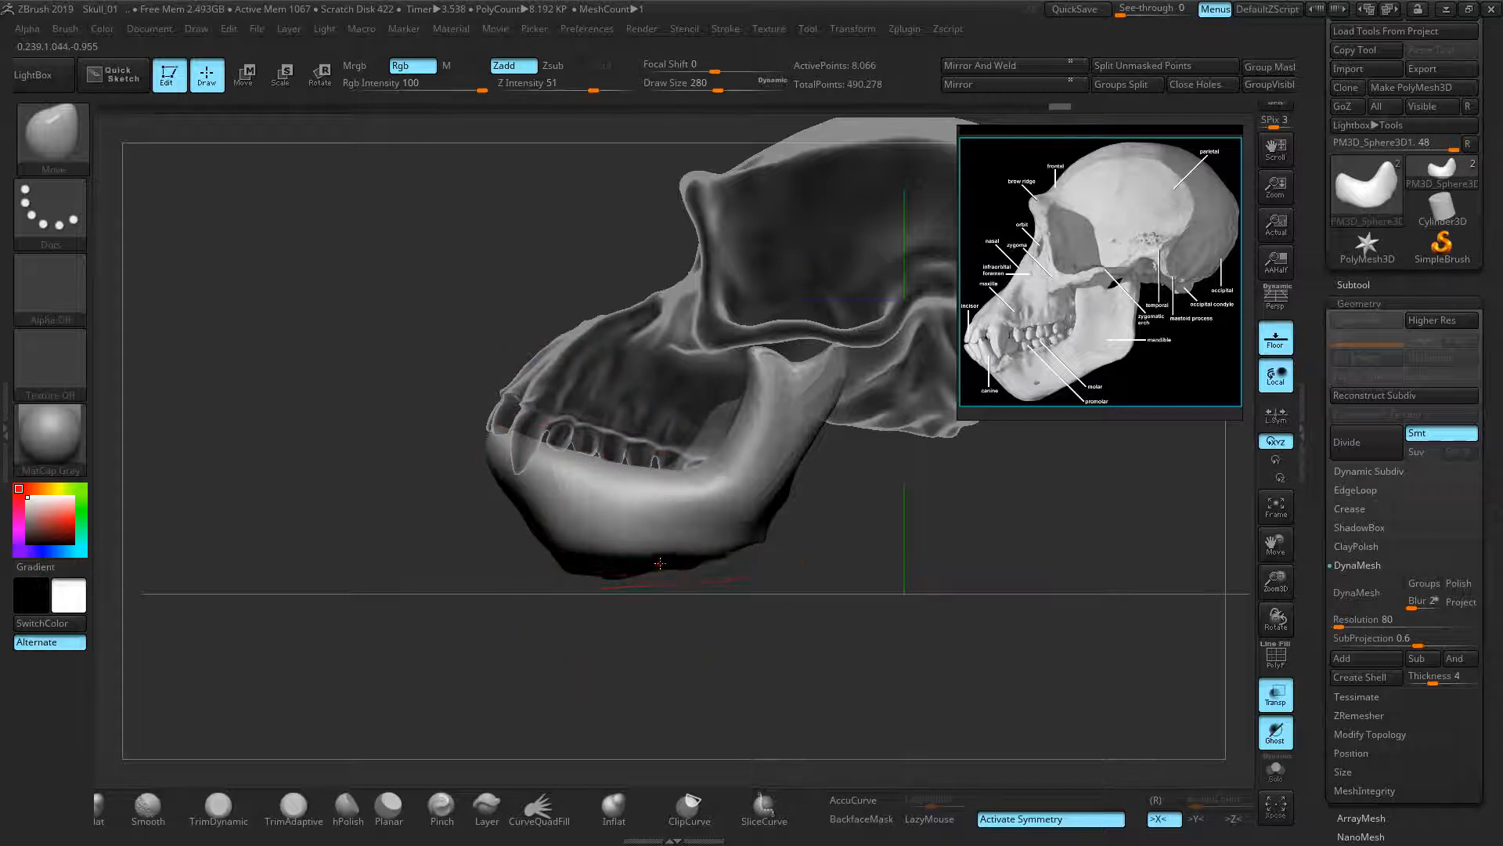
{"action": "key", "text": "shift"}
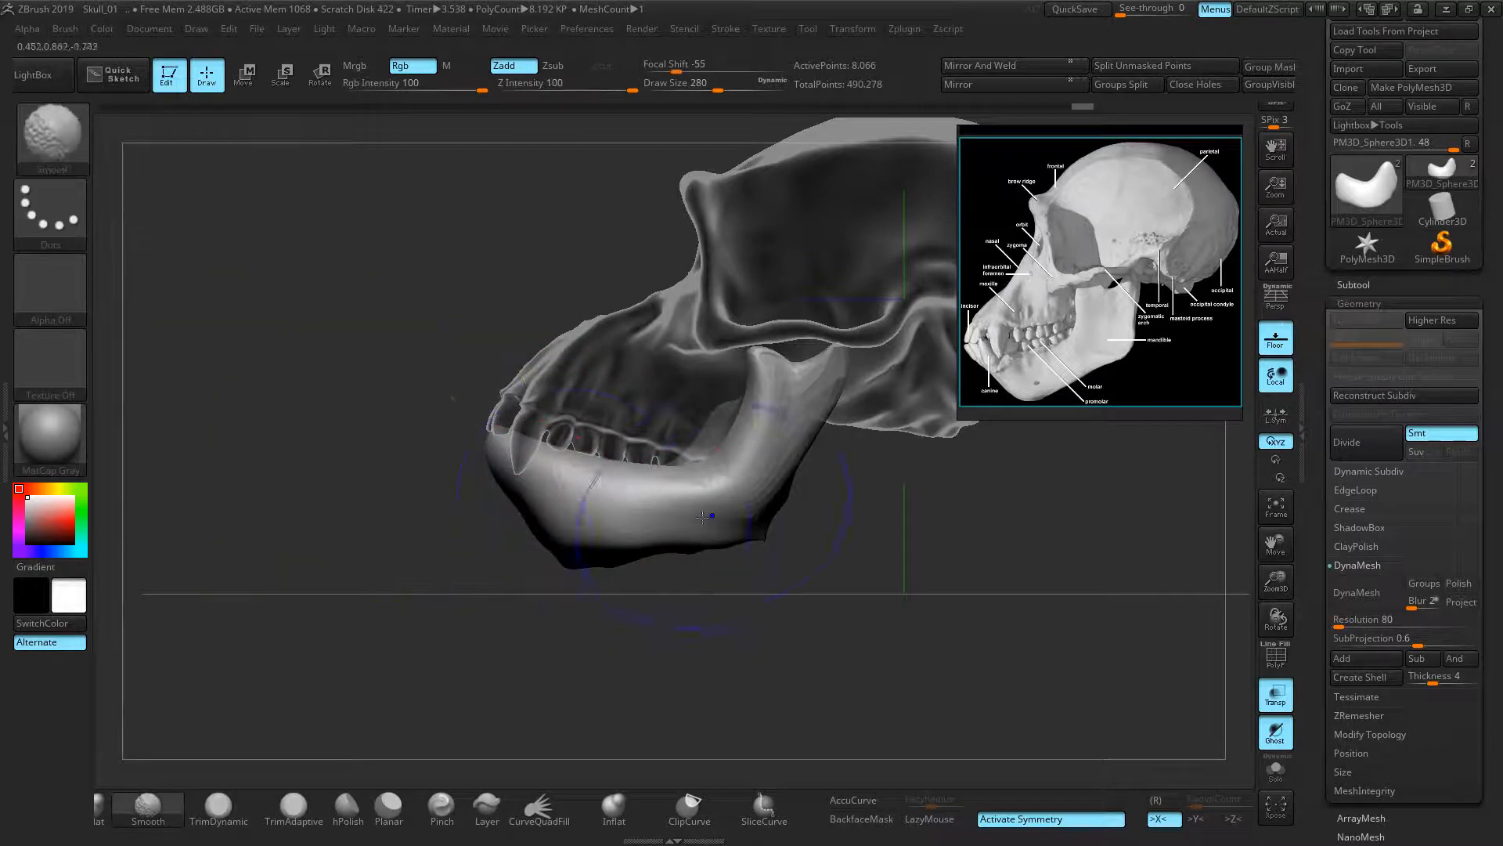
{"action": "left_click_drag", "start_coordinate": [739, 477], "coordinate": [758, 433], "text": "shift"}
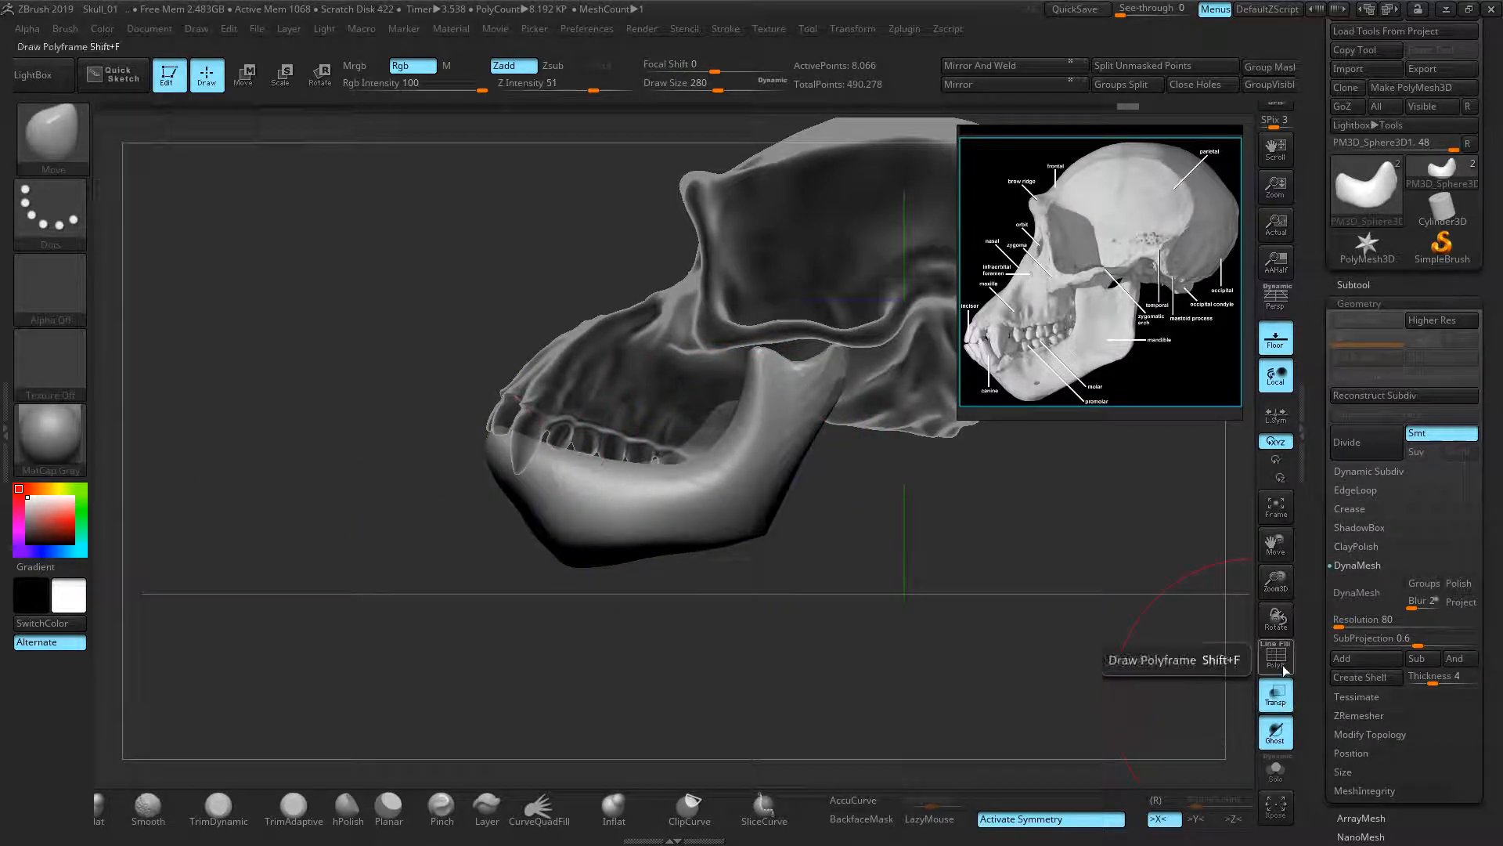
- Push the side of the jaw slightly inward from the front view with the Move brush
{"action": "mouse_move", "coordinate": [1399, 267]}
{"action": "left_click_drag", "start_coordinate": [896, 614], "coordinate": [769, 550]}
{"action": "left_click_drag", "start_coordinate": [462, 344], "coordinate": [544, 517]}
{"action": "left_click_drag", "start_coordinate": [1096, 588], "coordinate": [973, 593]}
{"action": "left_click_drag", "start_coordinate": [819, 649], "coordinate": [966, 709]}
{"action": "left_click_drag", "start_coordinate": [884, 500], "coordinate": [861, 496]}
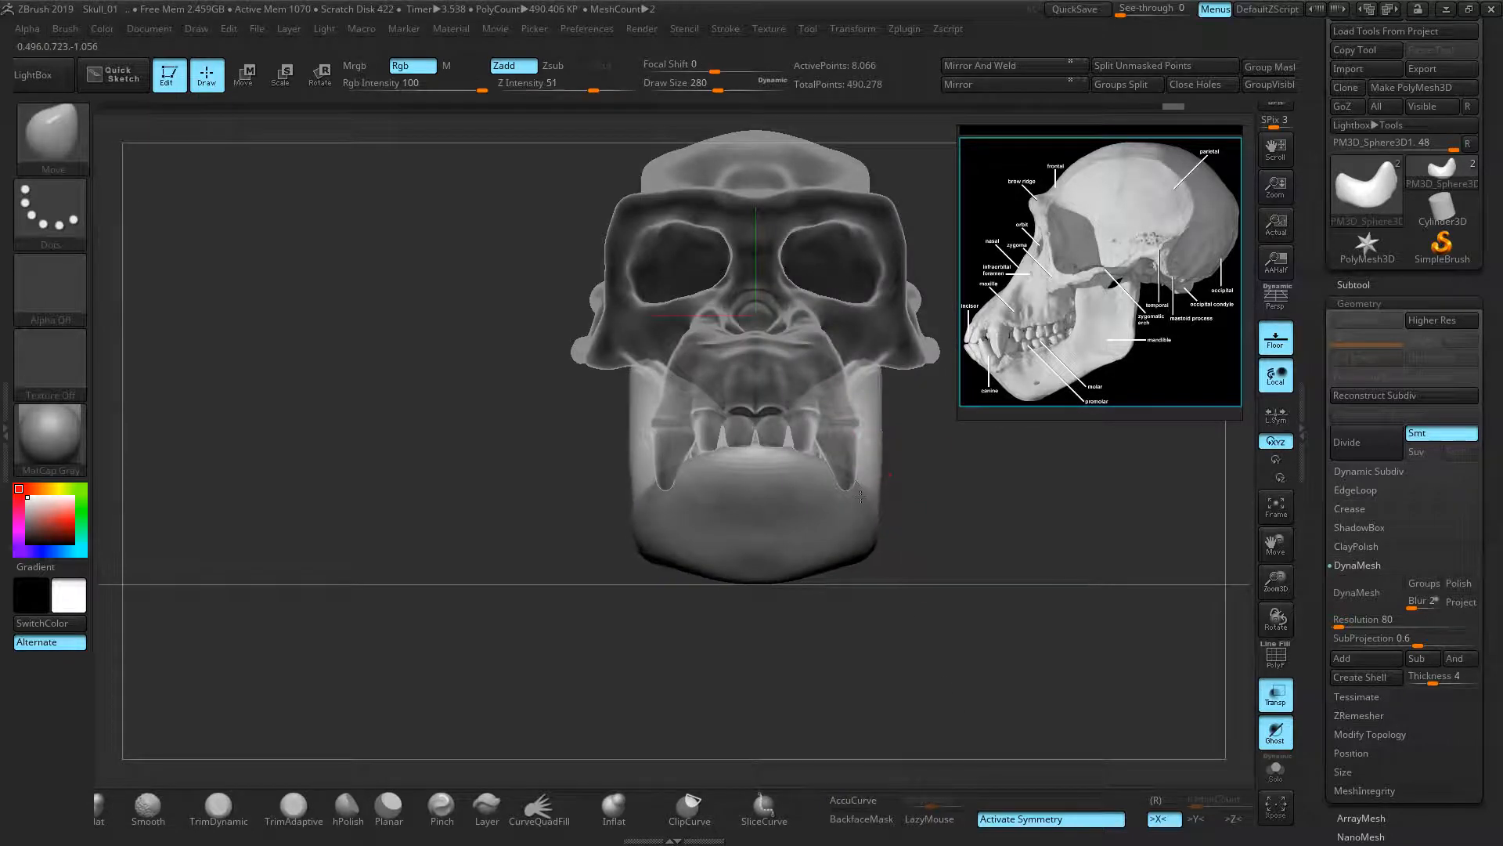
- Narrow the chin and front of the jaw from the front view, following the three-quarter skull reference
{"action": "scroll", "coordinate": [1071, 335], "scroll_direction": "down", "scroll_amount": 2}
{"action": "middle_click_drag", "start_coordinate": [1042, 188], "coordinate": [1165, 263]}
{"action": "scroll", "coordinate": [1083, 305], "scroll_direction": "down", "scroll_amount": 2}
{"action": "scroll", "coordinate": [1035, 320], "scroll_direction": "up", "scroll_amount": 2}
{"action": "middle_click_drag", "start_coordinate": [1021, 309], "coordinate": [1142, 287]}
{"action": "scroll", "coordinate": [1032, 310], "scroll_direction": "down", "scroll_amount": 1}
{"action": "left_click_drag", "start_coordinate": [873, 546], "coordinate": [769, 544]}
{"action": "mouse_move", "coordinate": [859, 524]}
{"action": "left_mouse_down"}
{"action": "mouse_move", "coordinate": [817, 509]}
{"action": "mouse_move", "coordinate": [859, 505]}
{"action": "mouse_move", "coordinate": [805, 539]}
{"action": "left_mouse_up"}
{"action": "mouse_move", "coordinate": [944, 567]}
{"action": "left_mouse_down"}
{"action": "mouse_move", "coordinate": [846, 576]}
{"action": "mouse_move", "coordinate": [847, 542]}
{"action": "left_mouse_up"}
{"action": "left_click_drag", "start_coordinate": [1048, 571], "coordinate": [834, 583]}
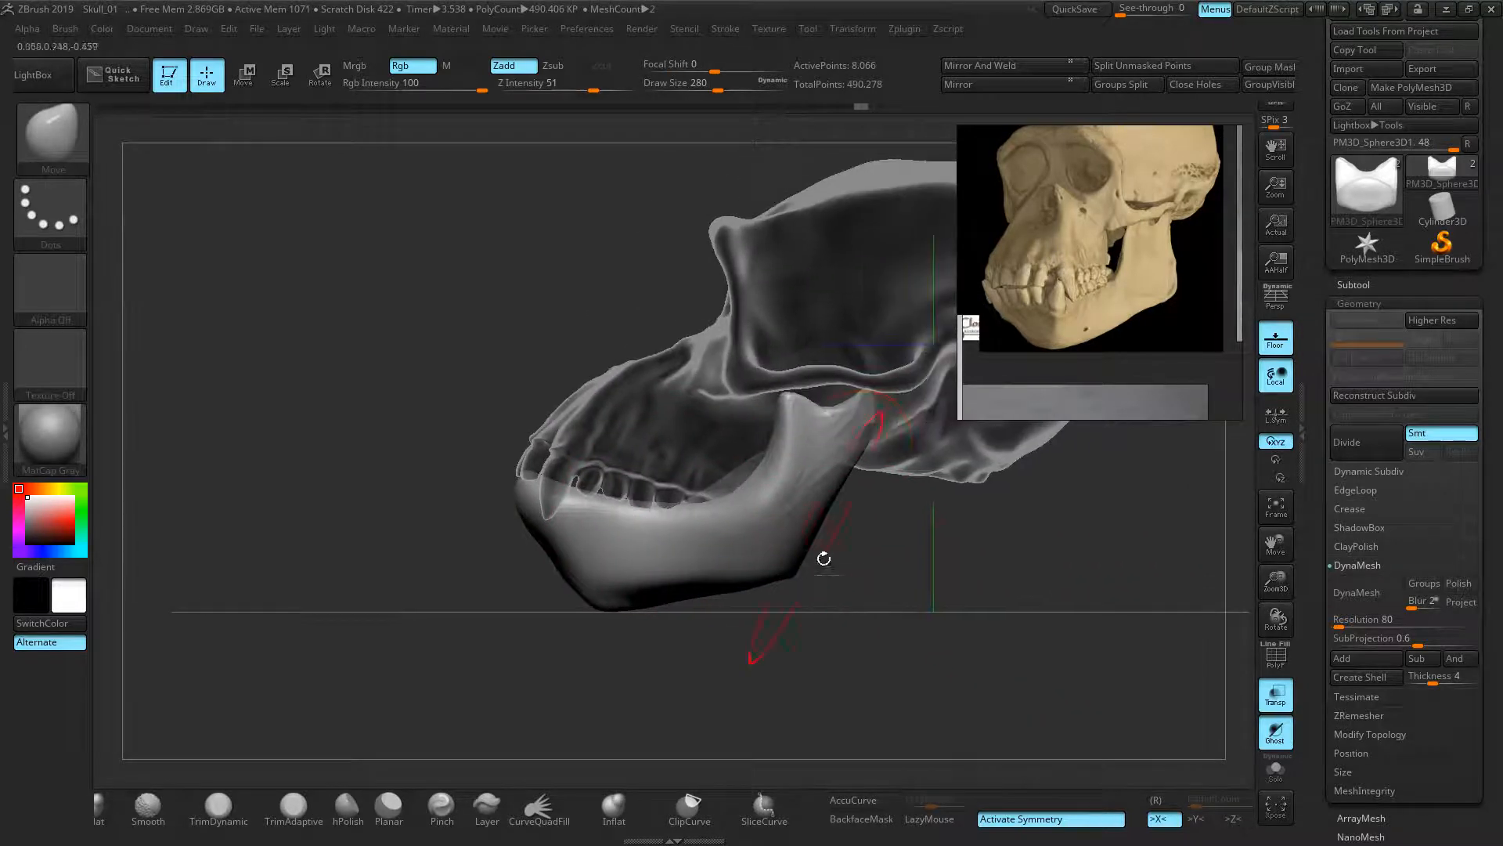
- Pull the jaw's lower rear corner backward from the side and smooth the ramus's back edge
{"action": "left_click_drag", "start_coordinate": [794, 484], "coordinate": [777, 479]}
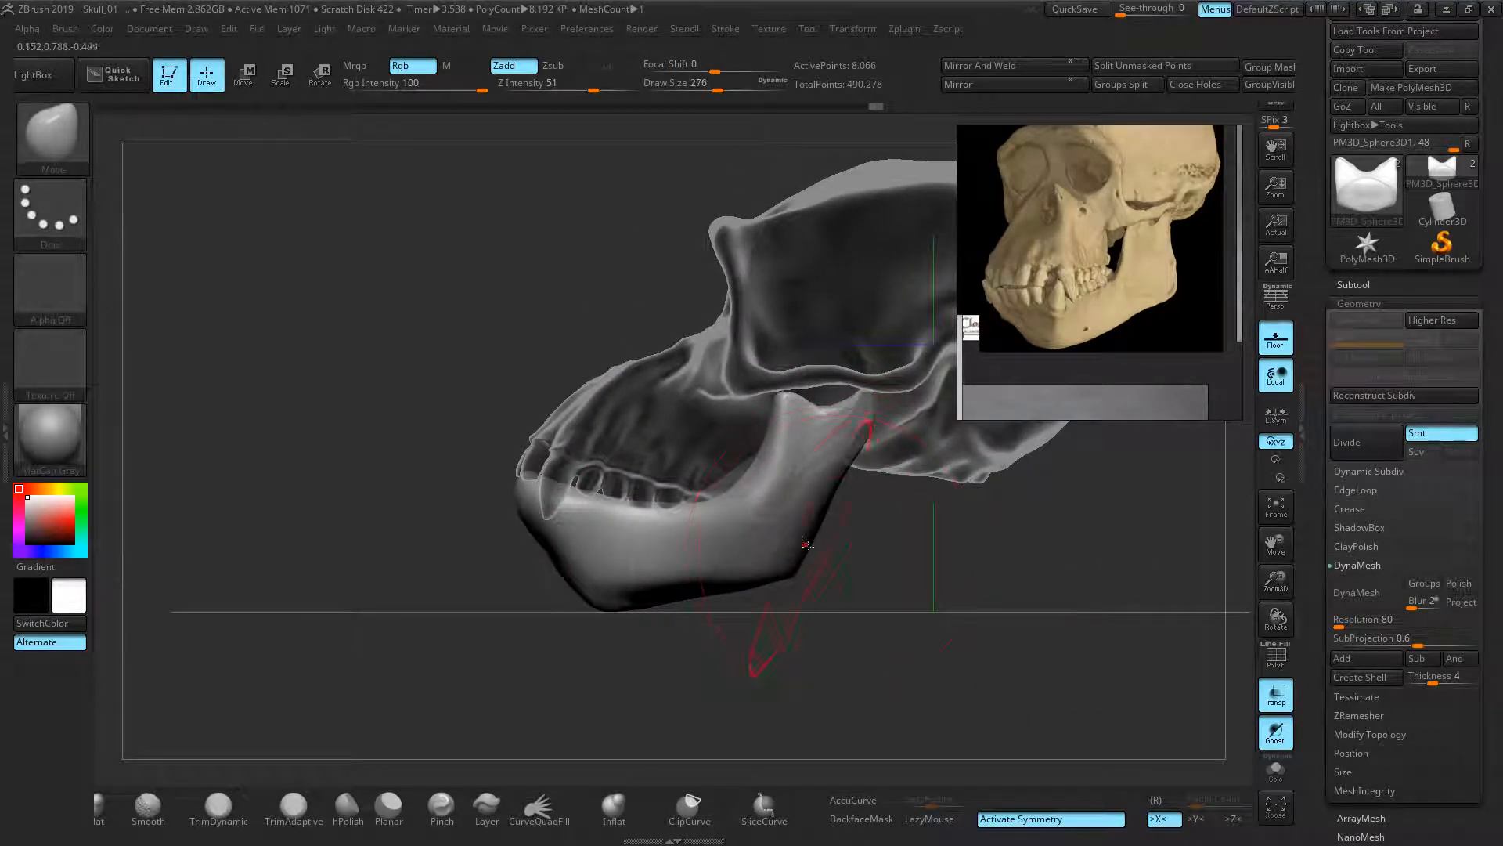
{"action": "left_click_drag", "start_coordinate": [799, 536], "coordinate": [833, 550]}
{"action": "left_click_drag", "start_coordinate": [278, 380], "coordinate": [348, 430], "text": "ctrl"}
{"action": "left_click_drag", "start_coordinate": [832, 542], "coordinate": [822, 465], "text": "shift"}
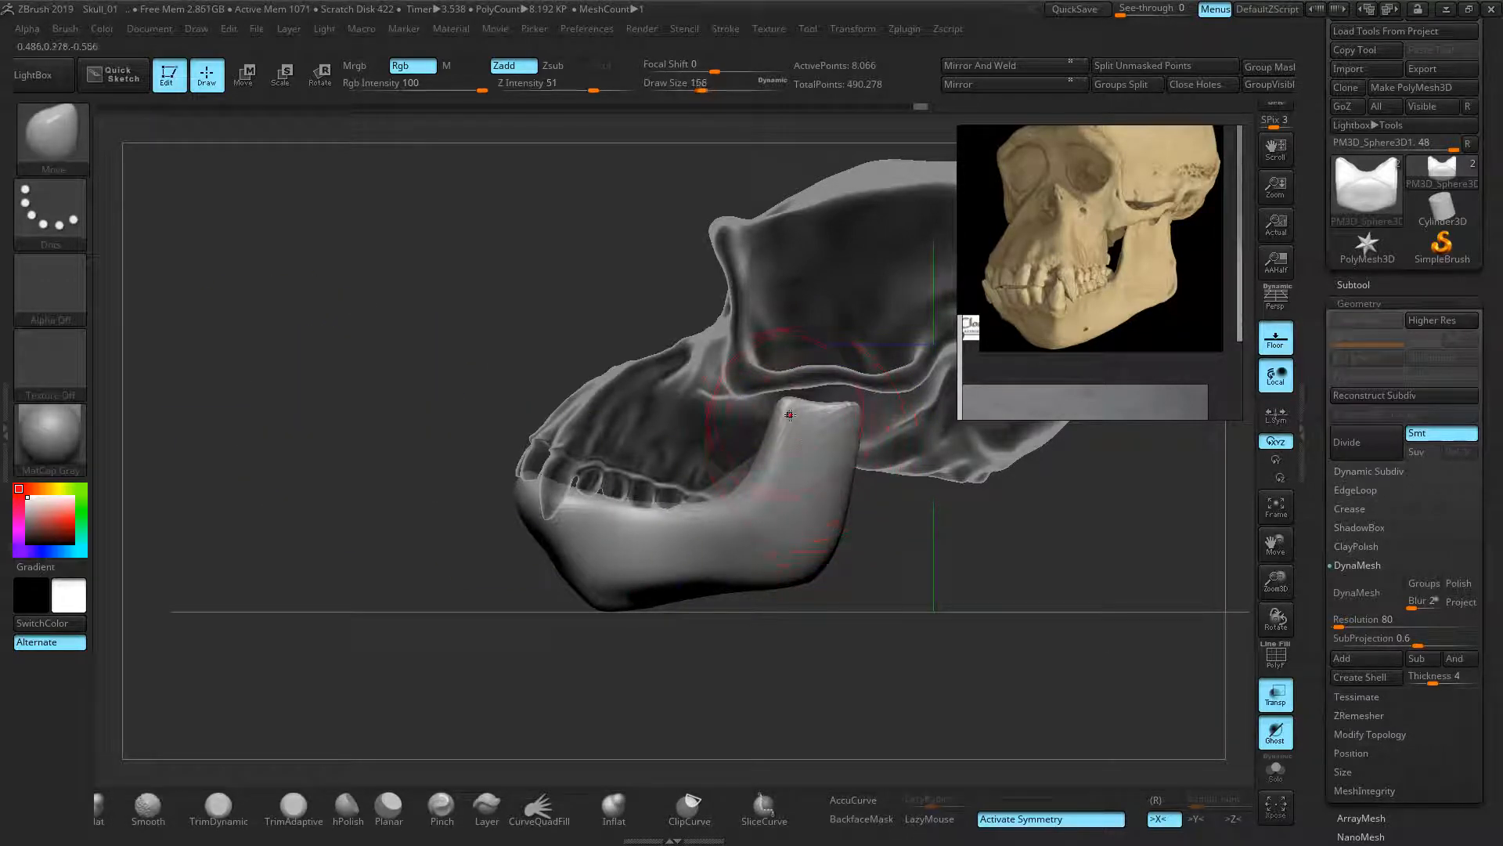
- Pull the ramus's upper points up and its rear corners back, remeshing the jaw with DynaMesh at resolution 80
{"action": "mouse_move", "coordinate": [787, 406]}
{"action": "left_mouse_down"}
{"action": "mouse_move", "coordinate": [786, 390]}
{"action": "mouse_move", "coordinate": [823, 425]}
{"action": "left_mouse_up"}
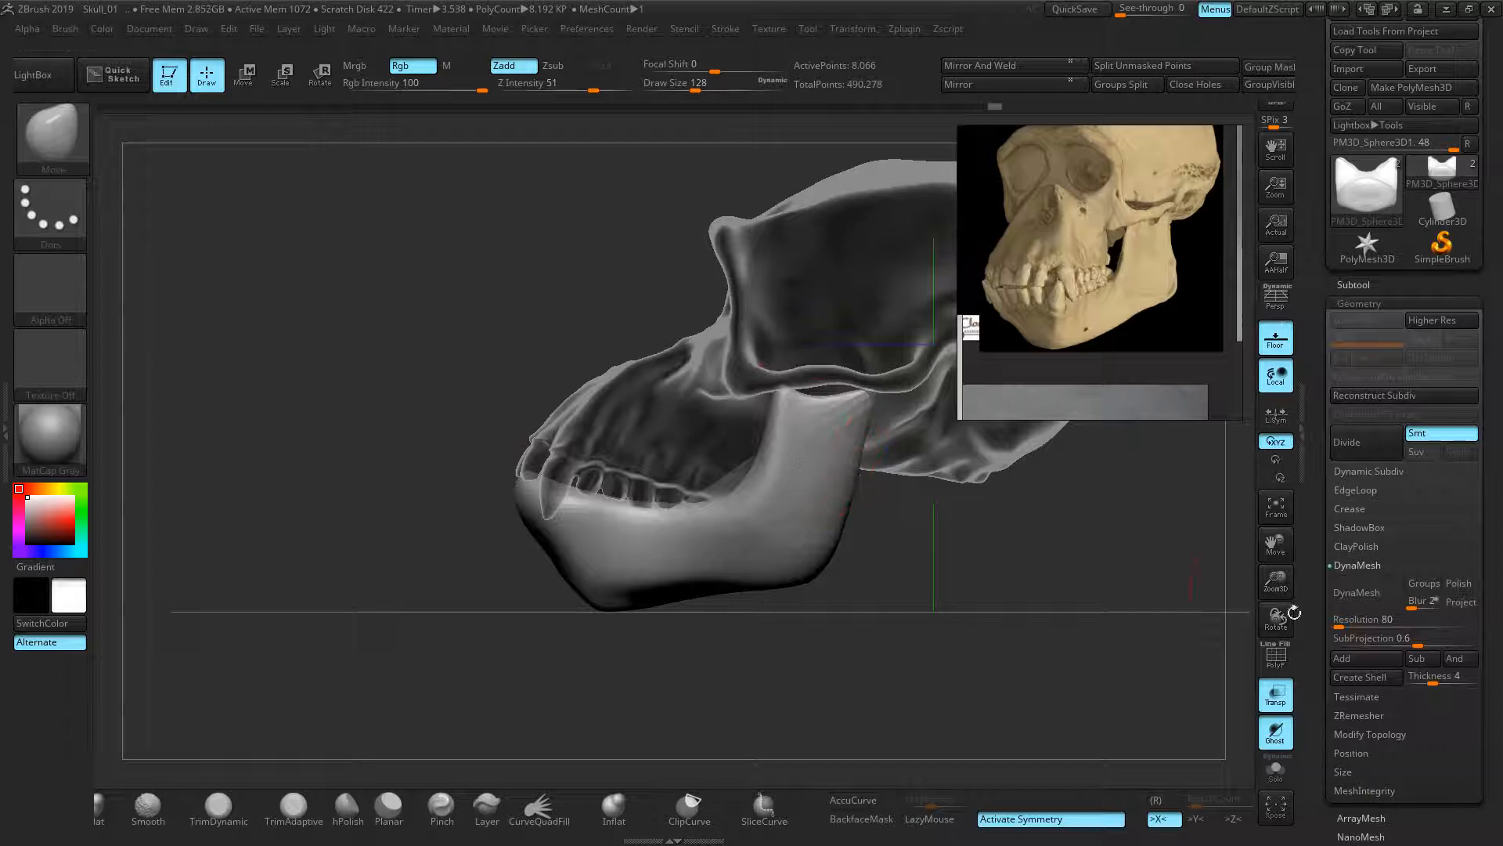
{"action": "left_click", "coordinate": [1360, 583]}
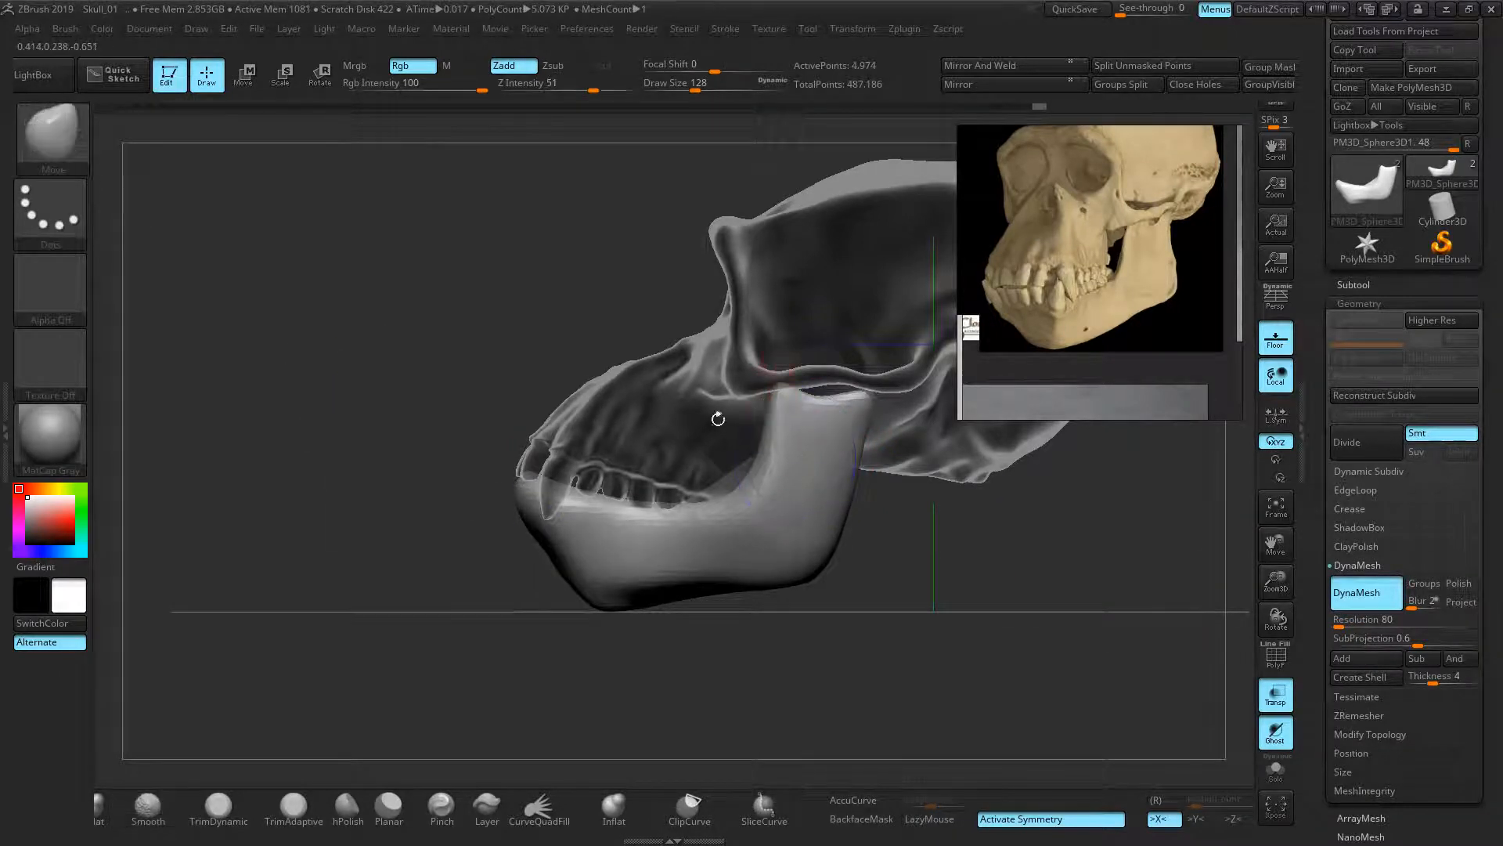
{"action": "mouse_move", "coordinate": [836, 408]}
{"action": "left_mouse_down"}
{"action": "mouse_move", "coordinate": [832, 433]}
{"action": "mouse_move", "coordinate": [855, 394]}
{"action": "left_mouse_up"}
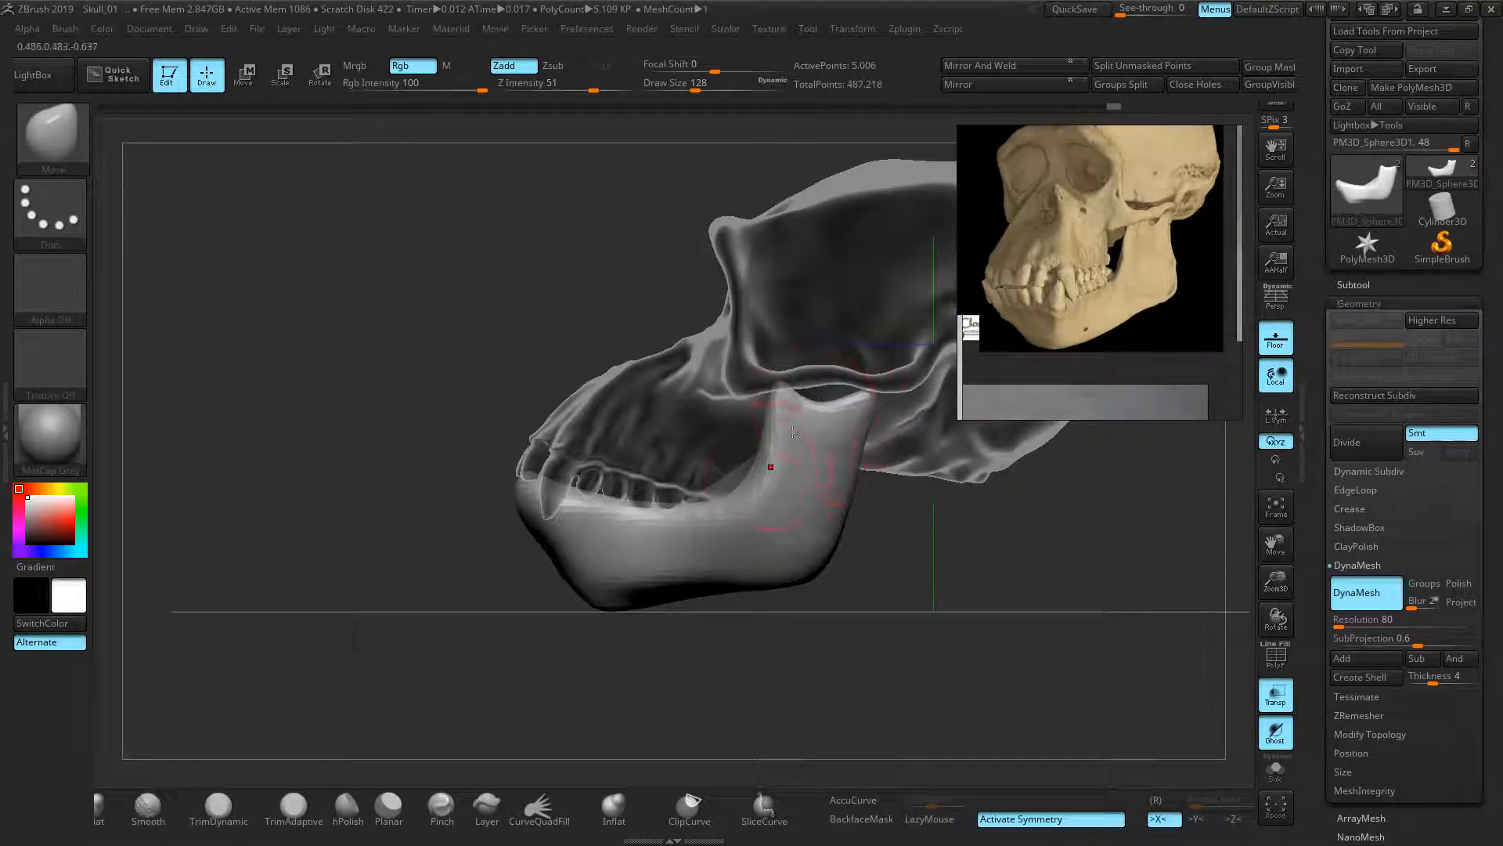
{"action": "left_click_drag", "start_coordinate": [827, 558], "coordinate": [843, 563]}
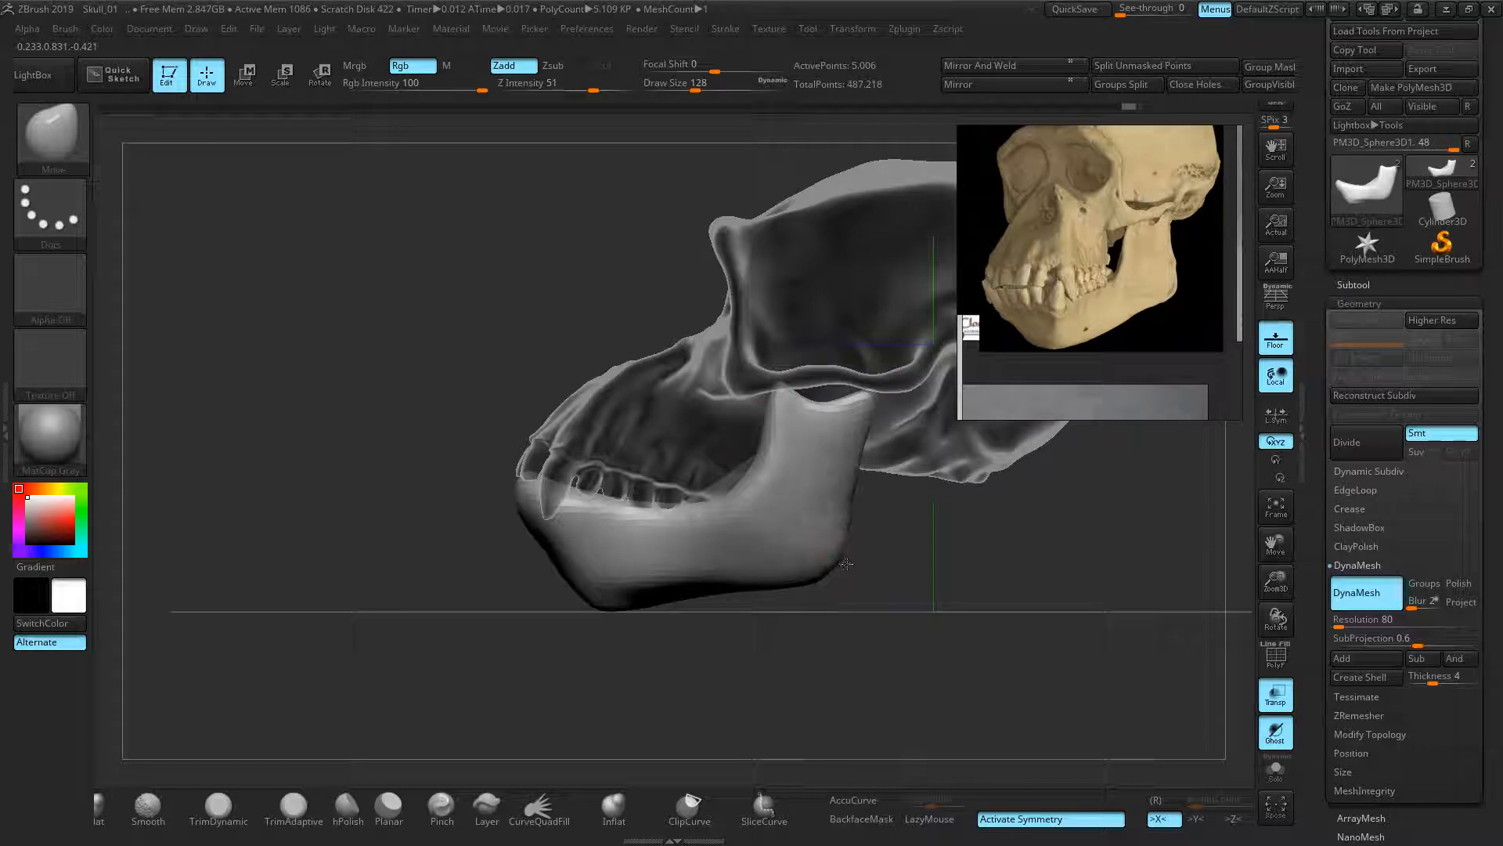
- Compare the jaw from the front with the frontal skull photos and the skull of the skeleton reference
{"action": "left_click_drag", "start_coordinate": [756, 661], "coordinate": [776, 541]}
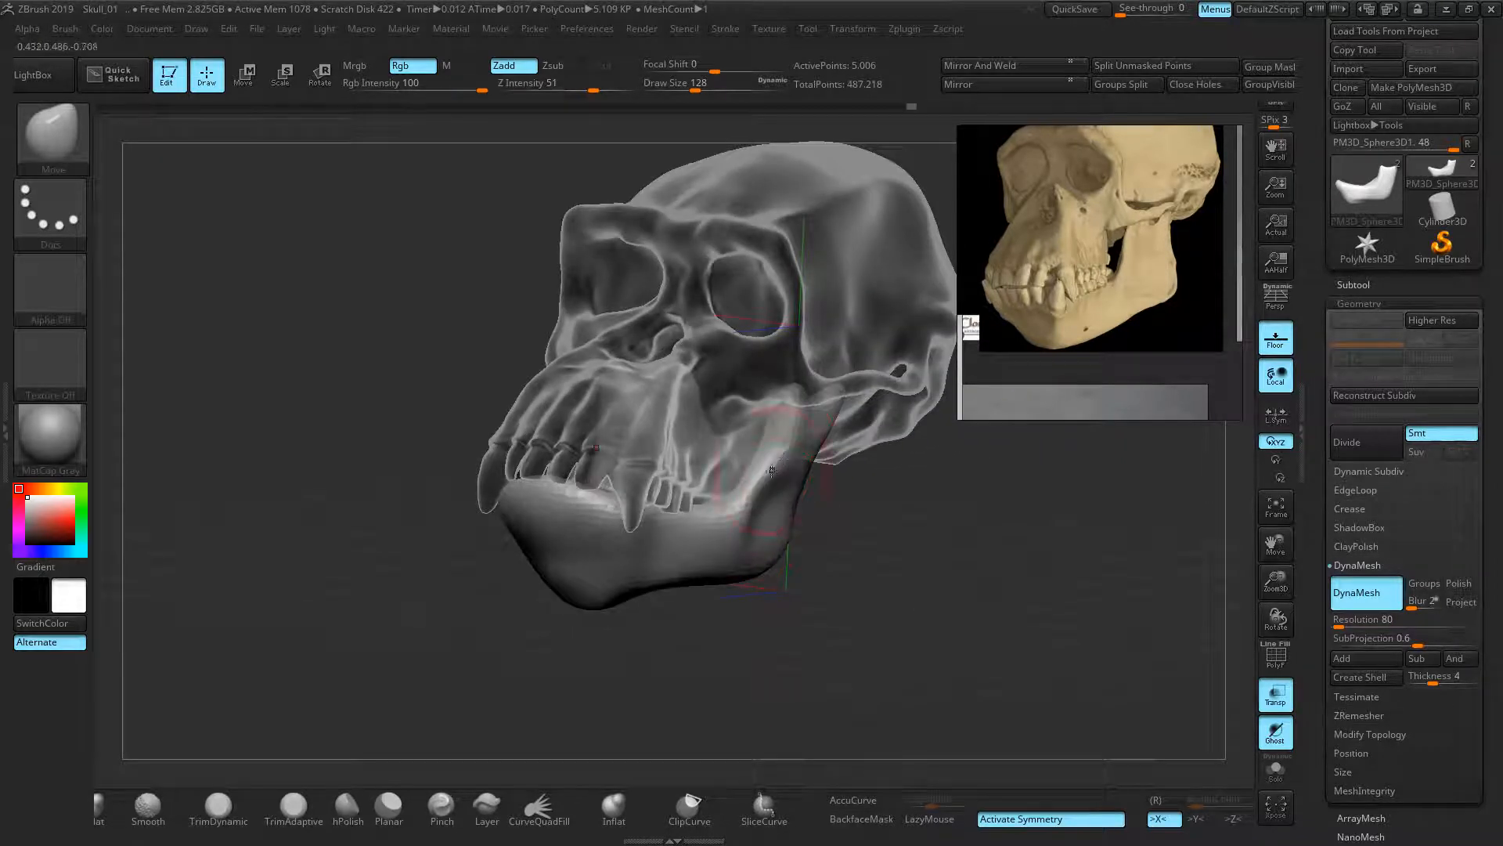
{"action": "mouse_move", "coordinate": [790, 627]}
{"action": "left_mouse_down"}
{"action": "mouse_move", "coordinate": [823, 635]}
{"action": "mouse_move", "coordinate": [900, 537]}
{"action": "left_mouse_up"}
{"action": "key", "text": "ctrl"}
{"action": "scroll", "coordinate": [1096, 330], "scroll_direction": "down", "scroll_amount": 5}
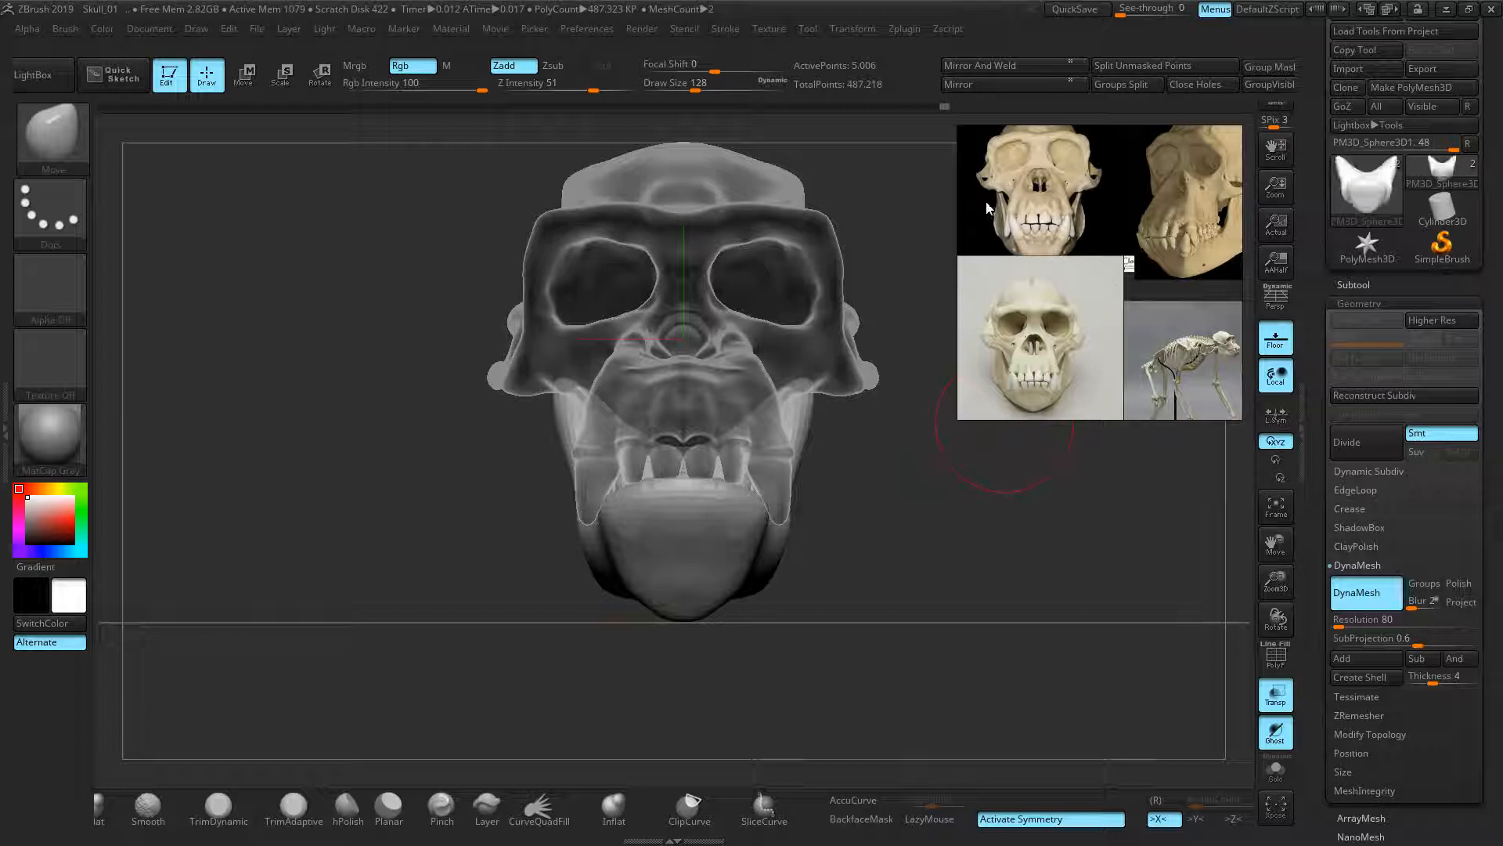
{"action": "middle_click_drag", "start_coordinate": [1102, 284], "coordinate": [942, 199]}
{"action": "scroll", "coordinate": [1021, 296], "scroll_direction": "up", "scroll_amount": 3}
{"action": "scroll", "coordinate": [1116, 268], "scroll_direction": "up", "scroll_amount": 3}
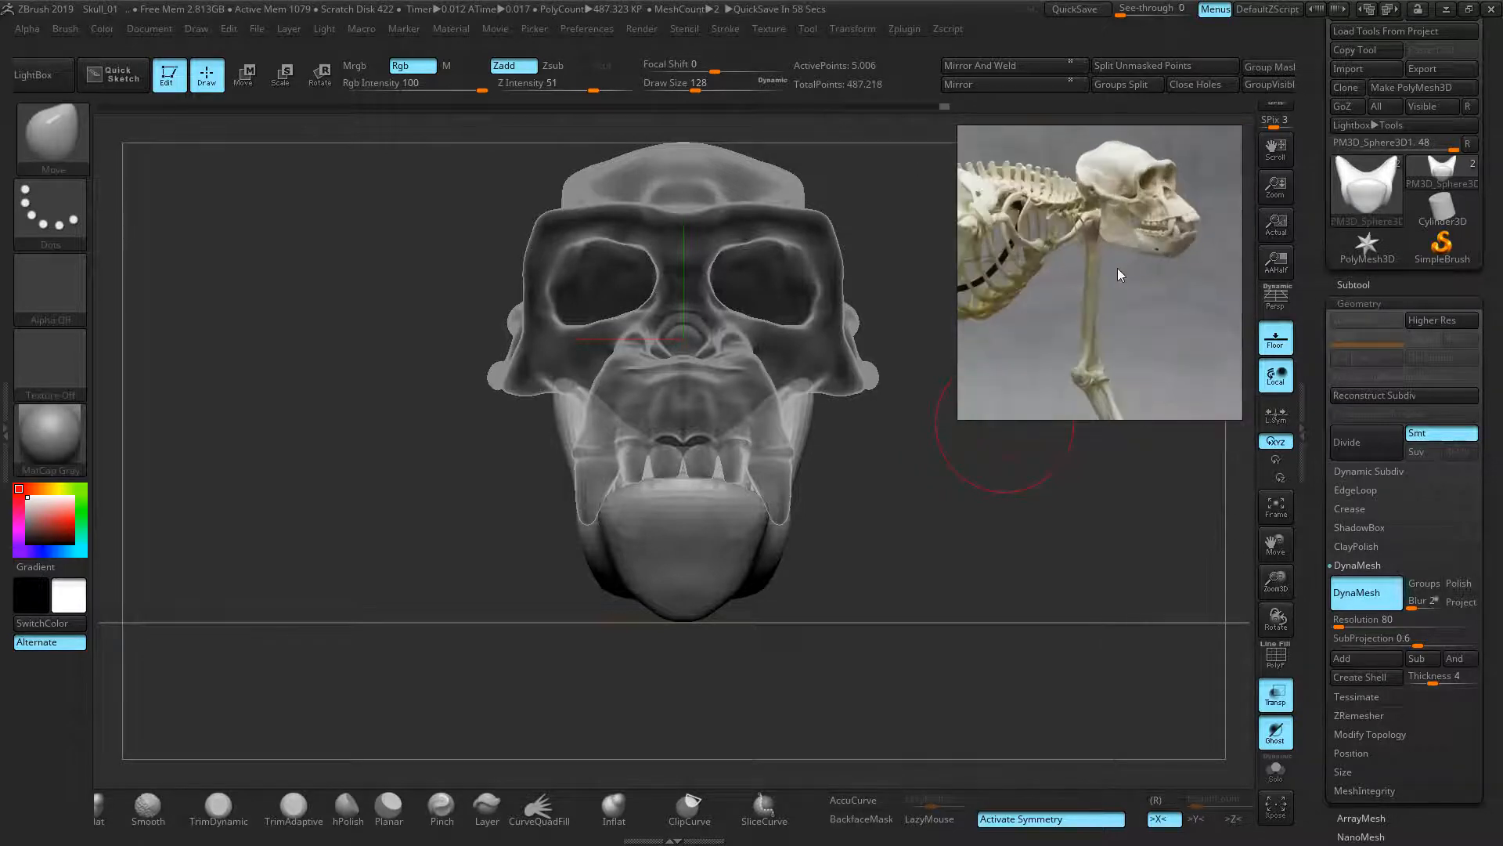
{"action": "middle_click_drag", "start_coordinate": [1125, 226], "coordinate": [1138, 260]}
- Reshape the jaw's lower border and rear corner from several angles with the Move brush at draw size 184
{"action": "mouse_move", "coordinate": [973, 510]}
{"action": "left_mouse_down"}
{"action": "mouse_move", "coordinate": [943, 557]}
{"action": "mouse_move", "coordinate": [598, 621]}
{"action": "left_mouse_up"}
{"action": "key", "text": "]"}
{"action": "left_click_drag", "start_coordinate": [779, 661], "coordinate": [664, 631]}
{"action": "left_click_drag", "start_coordinate": [724, 678], "coordinate": [802, 724]}
{"action": "left_click_drag", "start_coordinate": [581, 620], "coordinate": [576, 636]}
{"action": "mouse_move", "coordinate": [729, 672]}
{"action": "left_mouse_down"}
{"action": "mouse_move", "coordinate": [706, 677]}
{"action": "mouse_move", "coordinate": [636, 631]}
{"action": "mouse_move", "coordinate": [705, 588]}
{"action": "left_mouse_up"}
{"action": "mouse_move", "coordinate": [791, 635]}
{"action": "left_mouse_down"}
{"action": "mouse_move", "coordinate": [727, 589]}
{"action": "mouse_move", "coordinate": [712, 610]}
{"action": "left_mouse_up"}
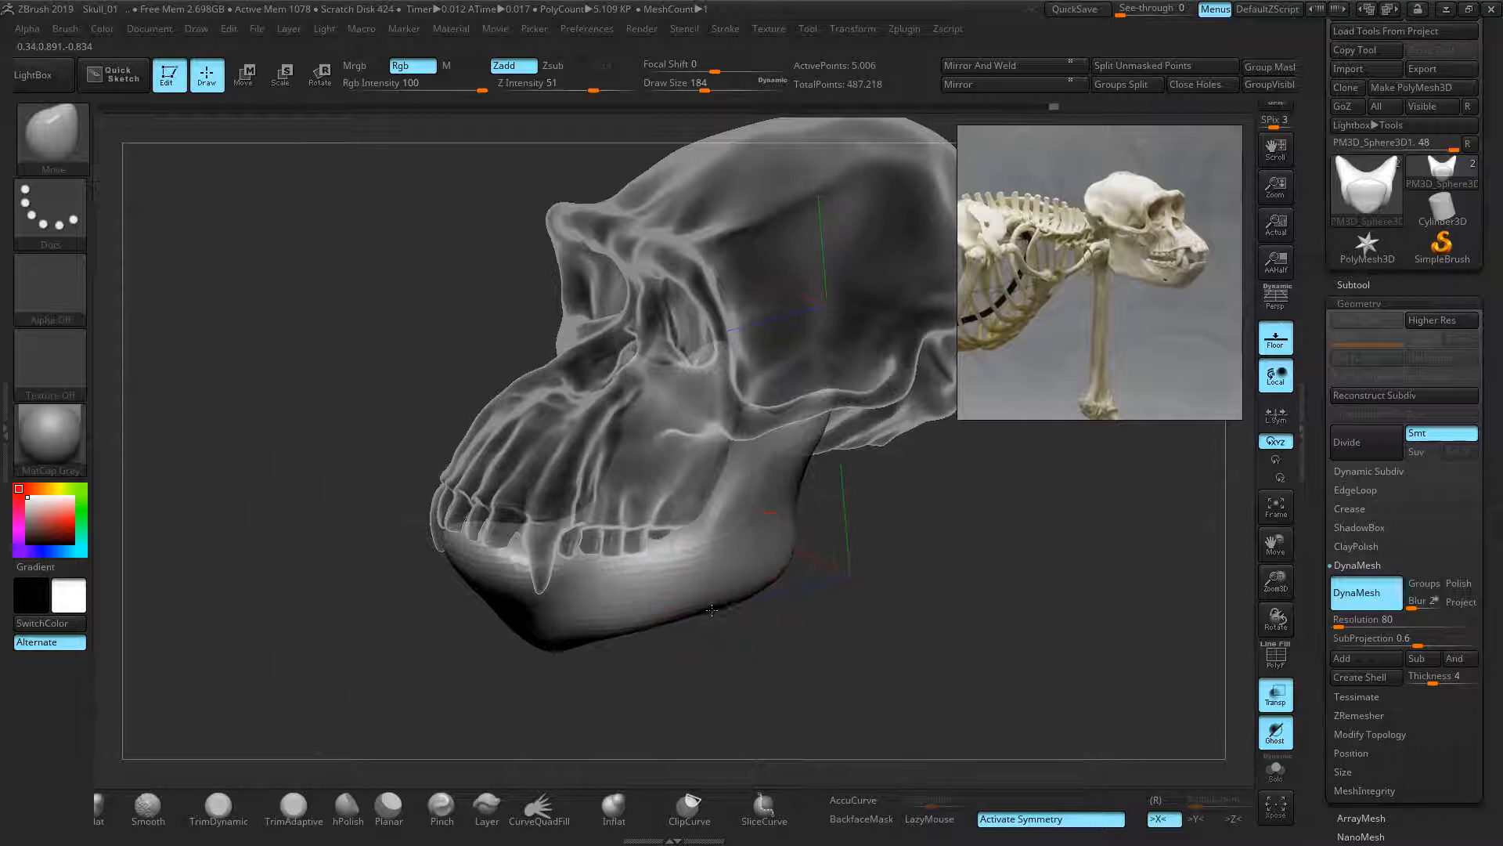
- Refine the ramus's back edge below the cheekbone with the Move brush at draw size 112
{"action": "left_click_drag", "start_coordinate": [812, 553], "coordinate": [824, 548]}
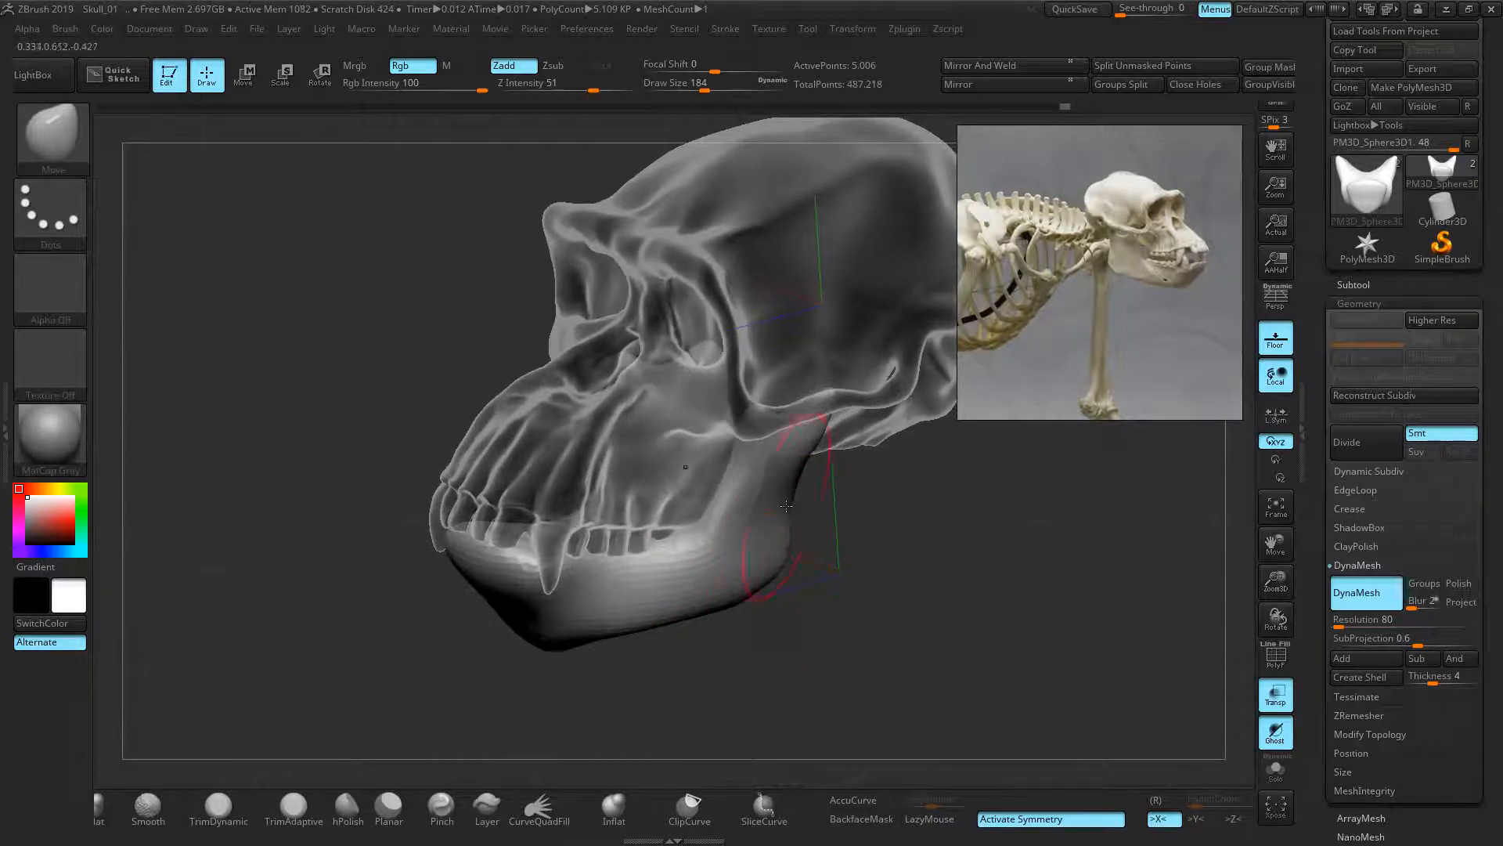
{"action": "key", "text": "bracketleft"}
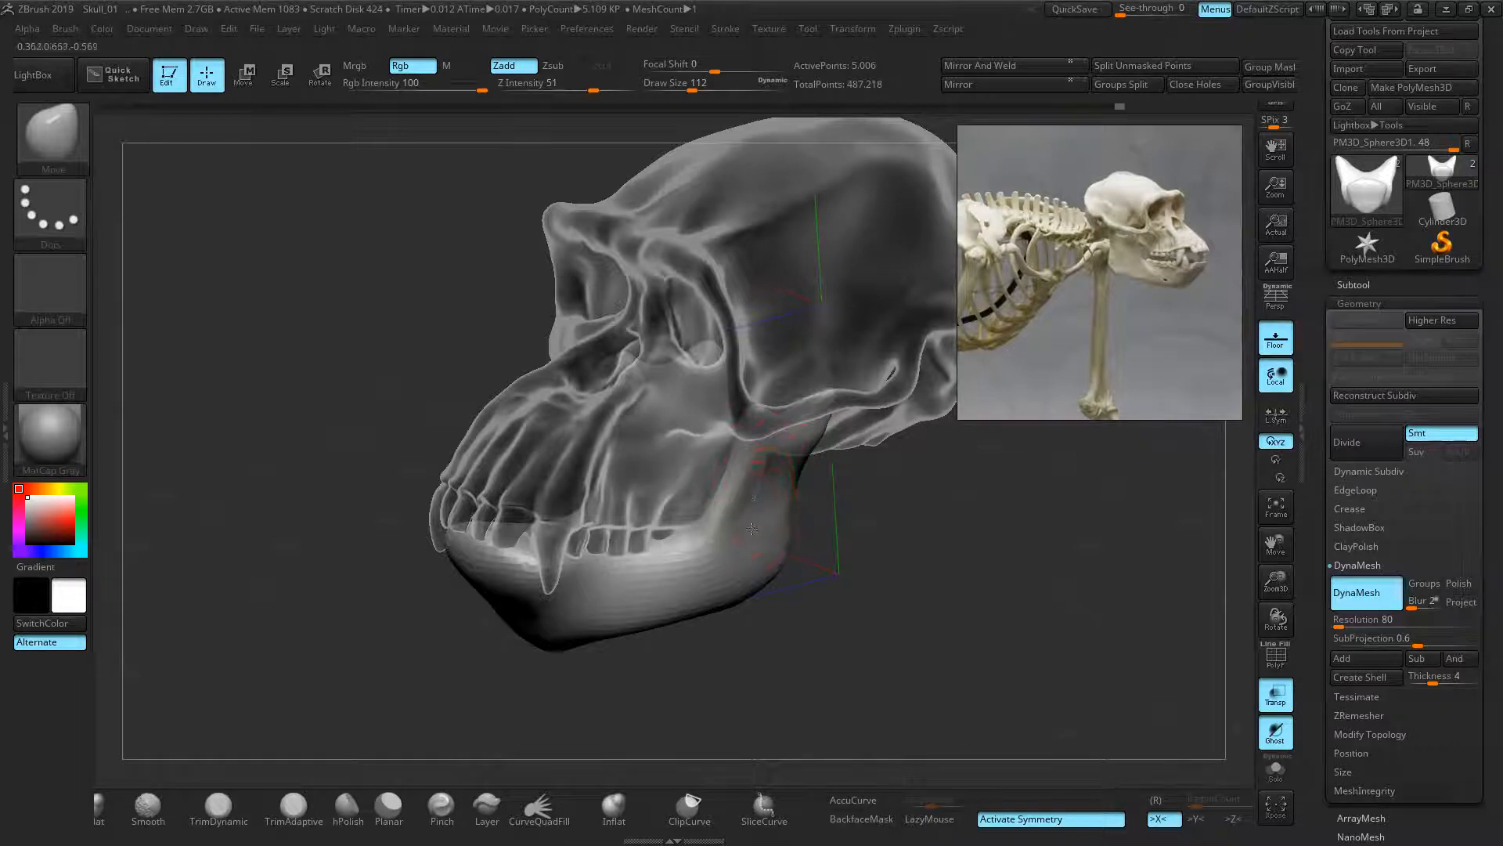
{"action": "left_click_drag", "start_coordinate": [872, 619], "coordinate": [912, 522]}
- Examine the skull in profile on the skeleton reference image
{"action": "middle_click_drag", "start_coordinate": [1158, 245], "coordinate": [1063, 291]}
{"action": "scroll", "coordinate": [1101, 260], "scroll_direction": "down", "scroll_amount": 3}
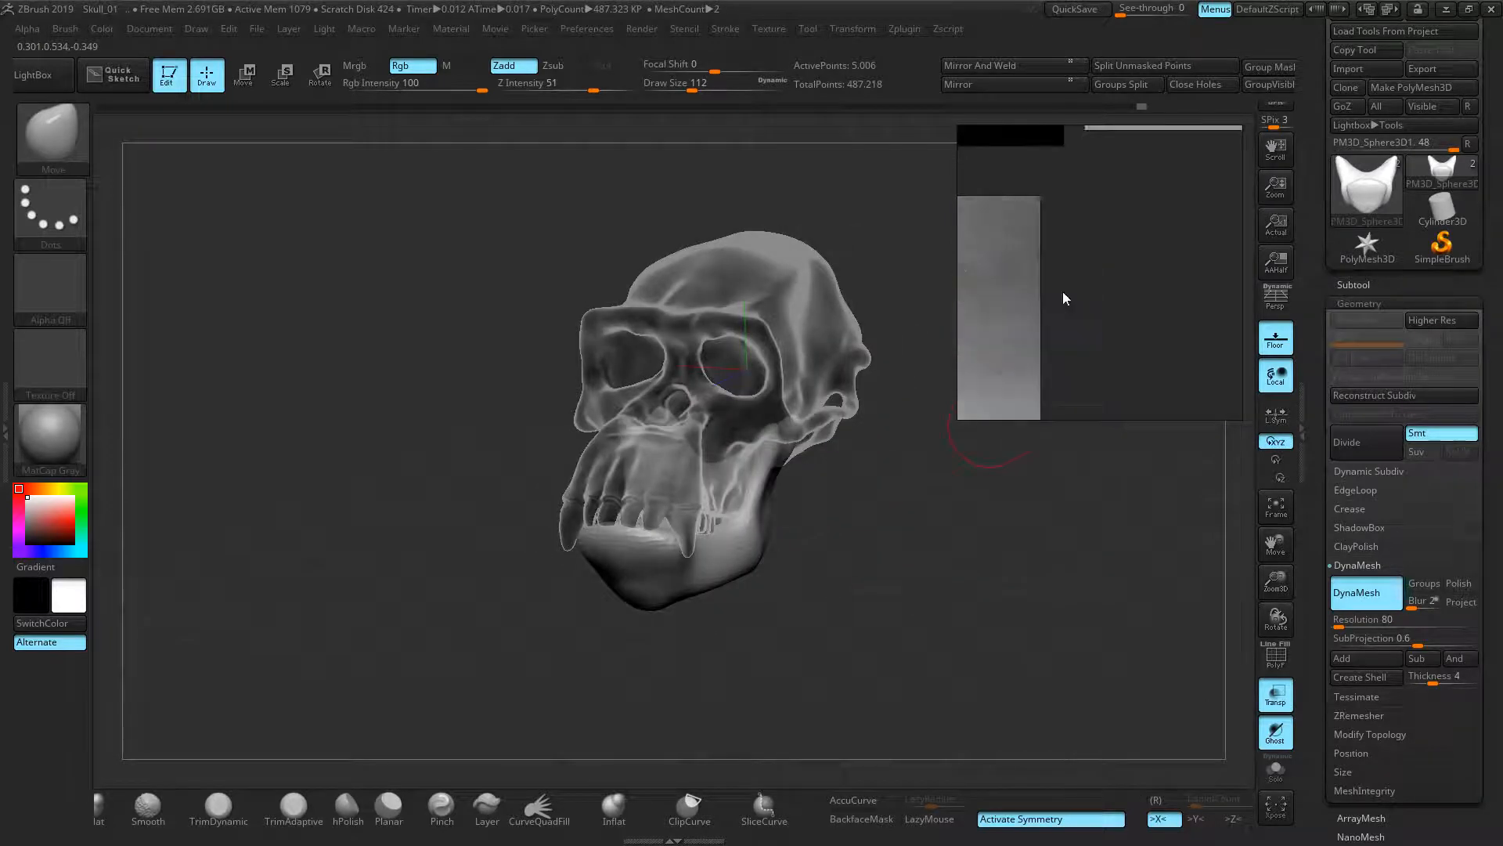
{"action": "scroll", "coordinate": [1072, 281], "scroll_direction": "down", "scroll_amount": 4}
{"action": "middle_click_drag", "start_coordinate": [1107, 228], "coordinate": [1050, 309]}
{"action": "scroll", "coordinate": [1055, 309], "scroll_direction": "up", "scroll_amount": 4}
{"action": "middle_click_drag", "start_coordinate": [1082, 201], "coordinate": [1035, 375]}
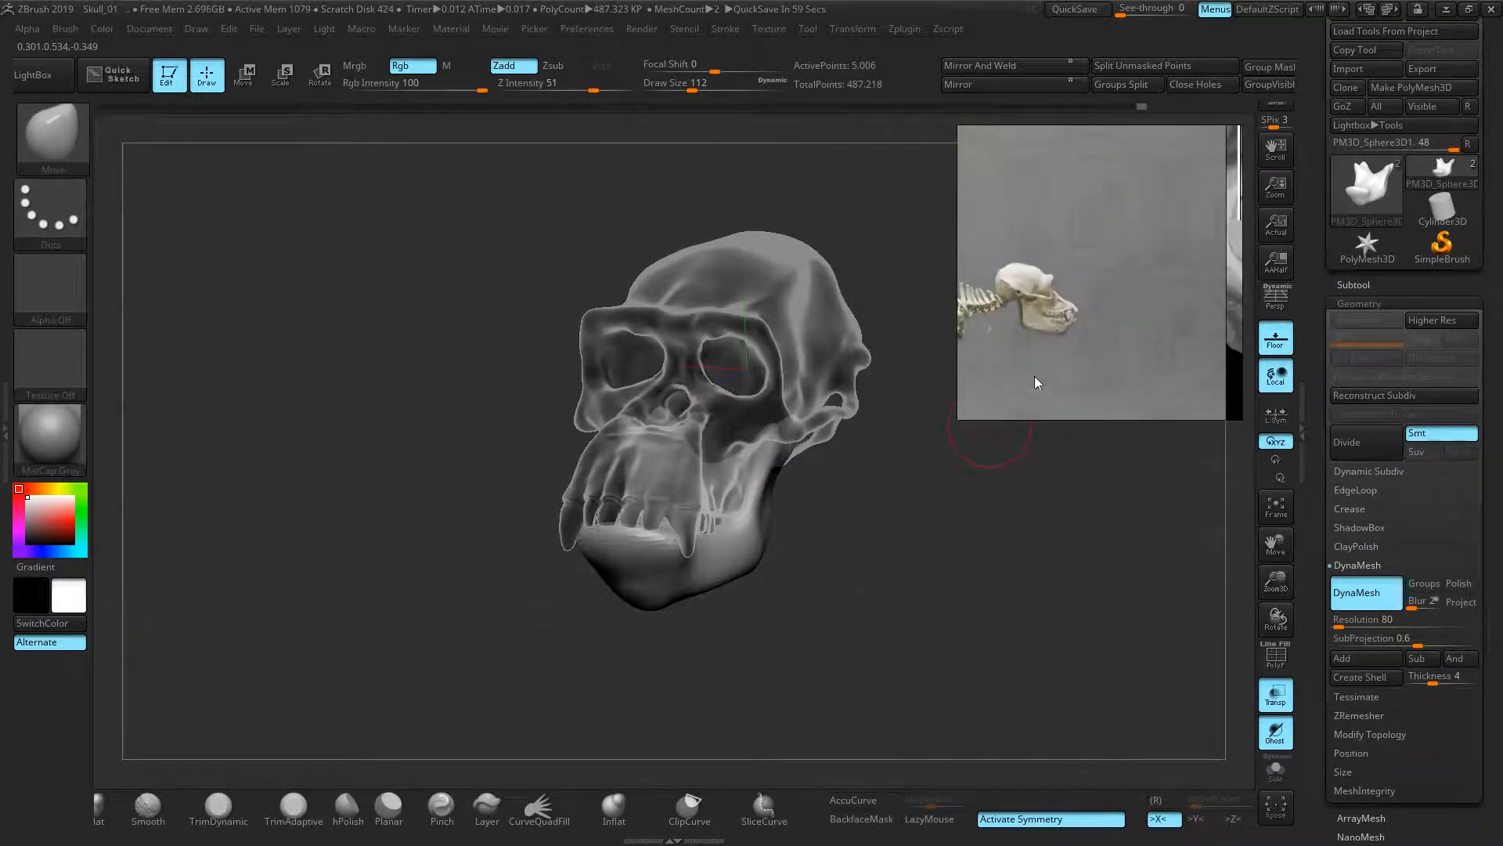
{"action": "scroll", "coordinate": [1036, 368], "scroll_direction": "up", "scroll_amount": 4}
{"action": "middle_click_drag", "start_coordinate": [1041, 290], "coordinate": [1076, 304]}
- Pull the ramus's back edge backward and straighten the jaw's lower border and chin in profile at draw size 144
{"action": "left_click_drag", "start_coordinate": [872, 521], "coordinate": [794, 439]}
{"action": "right_click_drag", "start_coordinate": [416, 414], "coordinate": [426, 410], "text": "shift"}
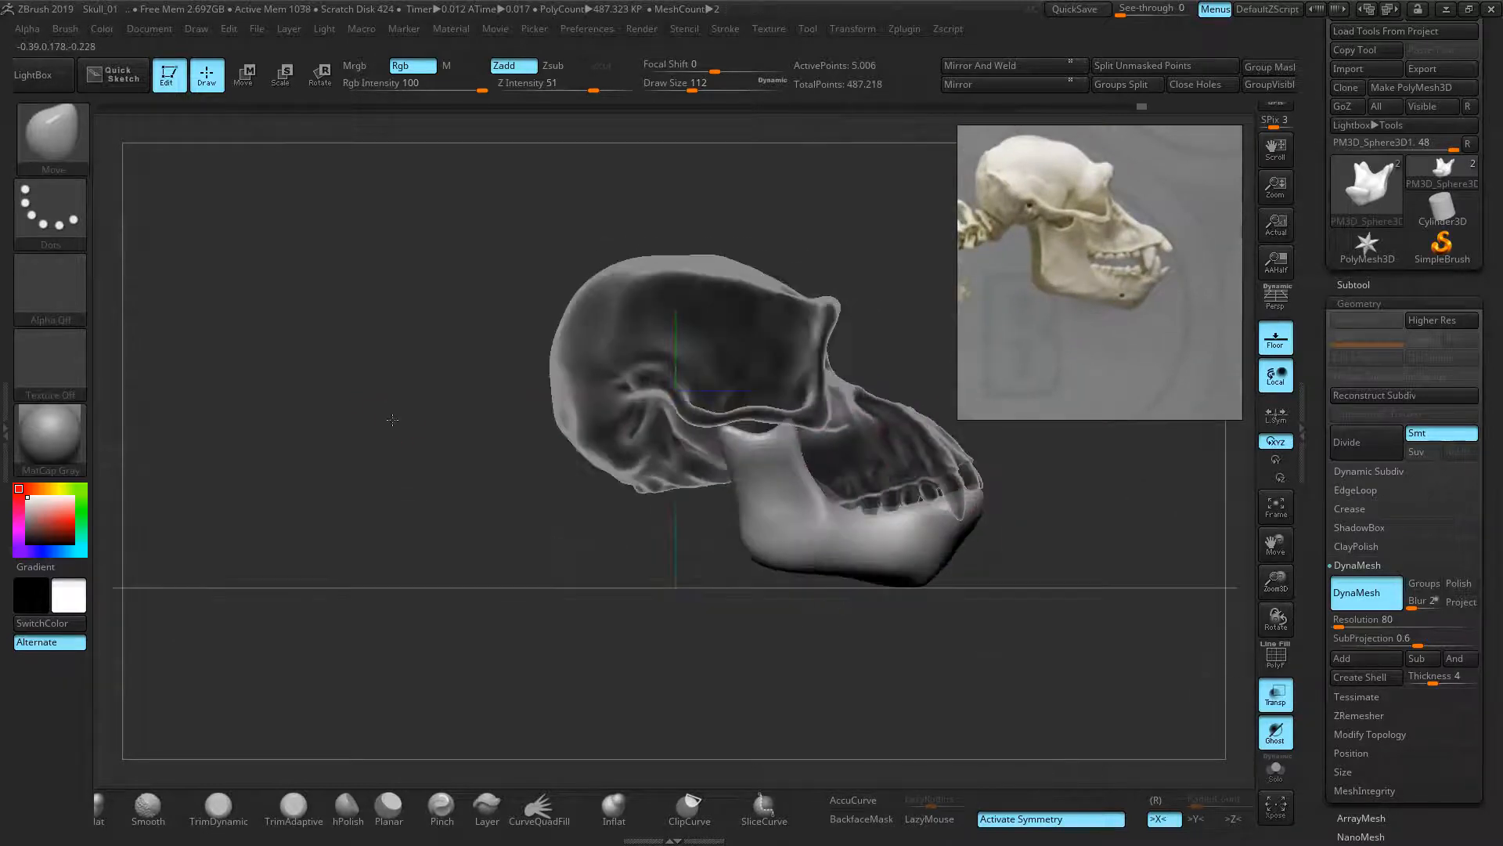
{"action": "right_click_drag", "start_coordinate": [744, 429], "coordinate": [662, 400], "text": "alt"}
{"action": "mouse_move", "coordinate": [662, 401]}
{"action": "right_mouse_down", "text": "ctrl"}
{"action": "mouse_move", "coordinate": [707, 405]}
{"action": "mouse_move", "coordinate": [701, 389]}
{"action": "mouse_move", "coordinate": [668, 390]}
{"action": "right_mouse_up", "text": "ctrl"}
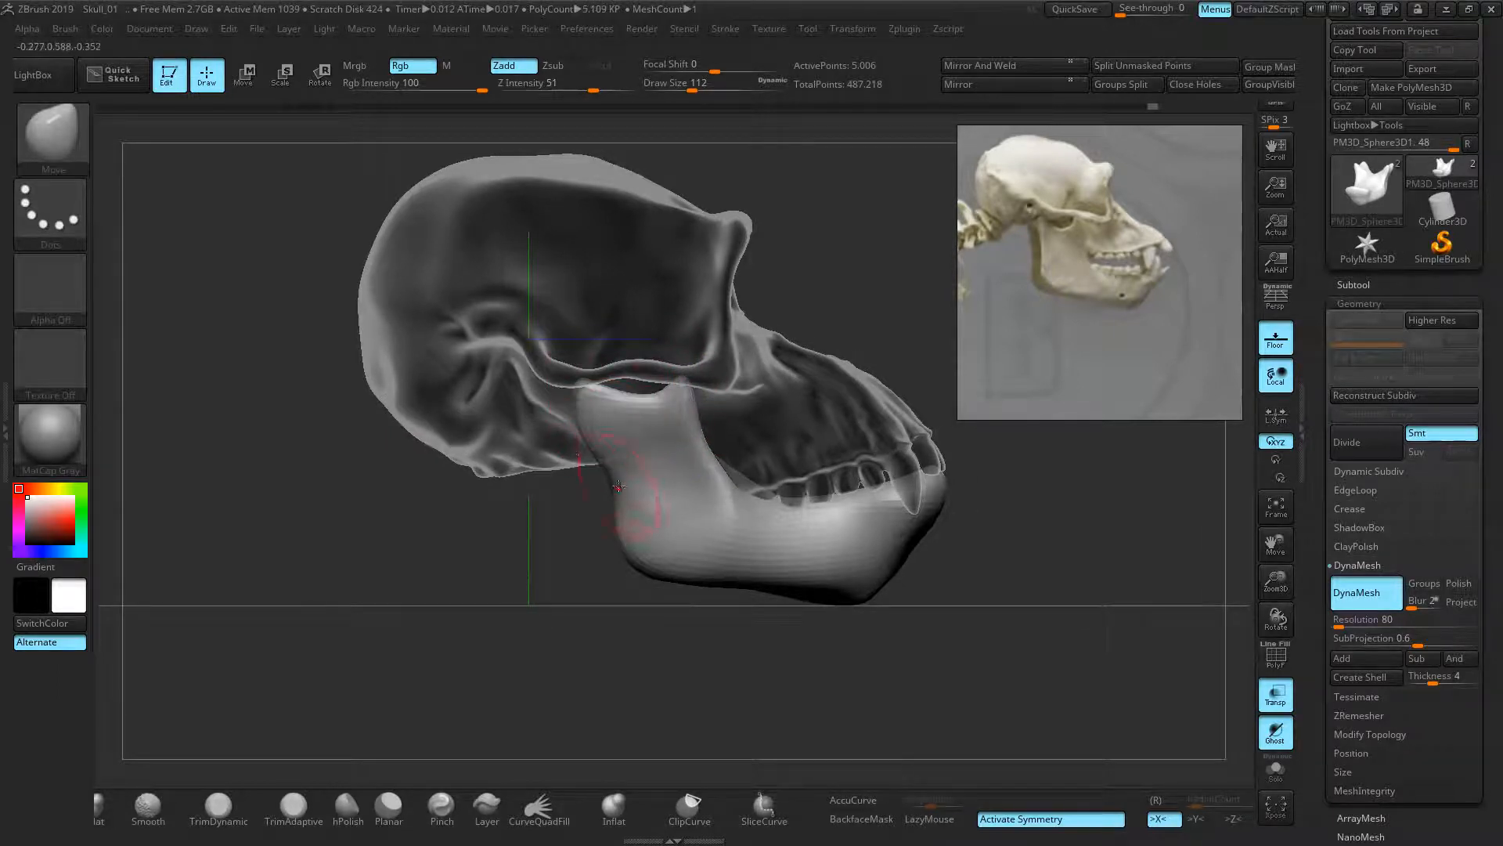
{"action": "key", "text": "]"}
{"action": "mouse_move", "coordinate": [617, 499]}
{"action": "left_mouse_down"}
{"action": "mouse_move", "coordinate": [587, 511]}
{"action": "mouse_move", "coordinate": [604, 507]}
{"action": "left_mouse_up"}
{"action": "mouse_move", "coordinate": [656, 565]}
{"action": "left_mouse_down"}
{"action": "mouse_move", "coordinate": [651, 578]}
{"action": "mouse_move", "coordinate": [721, 601]}
{"action": "left_mouse_up"}
{"action": "mouse_move", "coordinate": [838, 619]}
{"action": "left_mouse_down"}
{"action": "mouse_move", "coordinate": [815, 636]}
{"action": "mouse_move", "coordinate": [856, 598]}
{"action": "mouse_move", "coordinate": [783, 583]}
{"action": "left_mouse_up"}
{"action": "left_click_drag", "start_coordinate": [875, 570], "coordinate": [884, 573]}
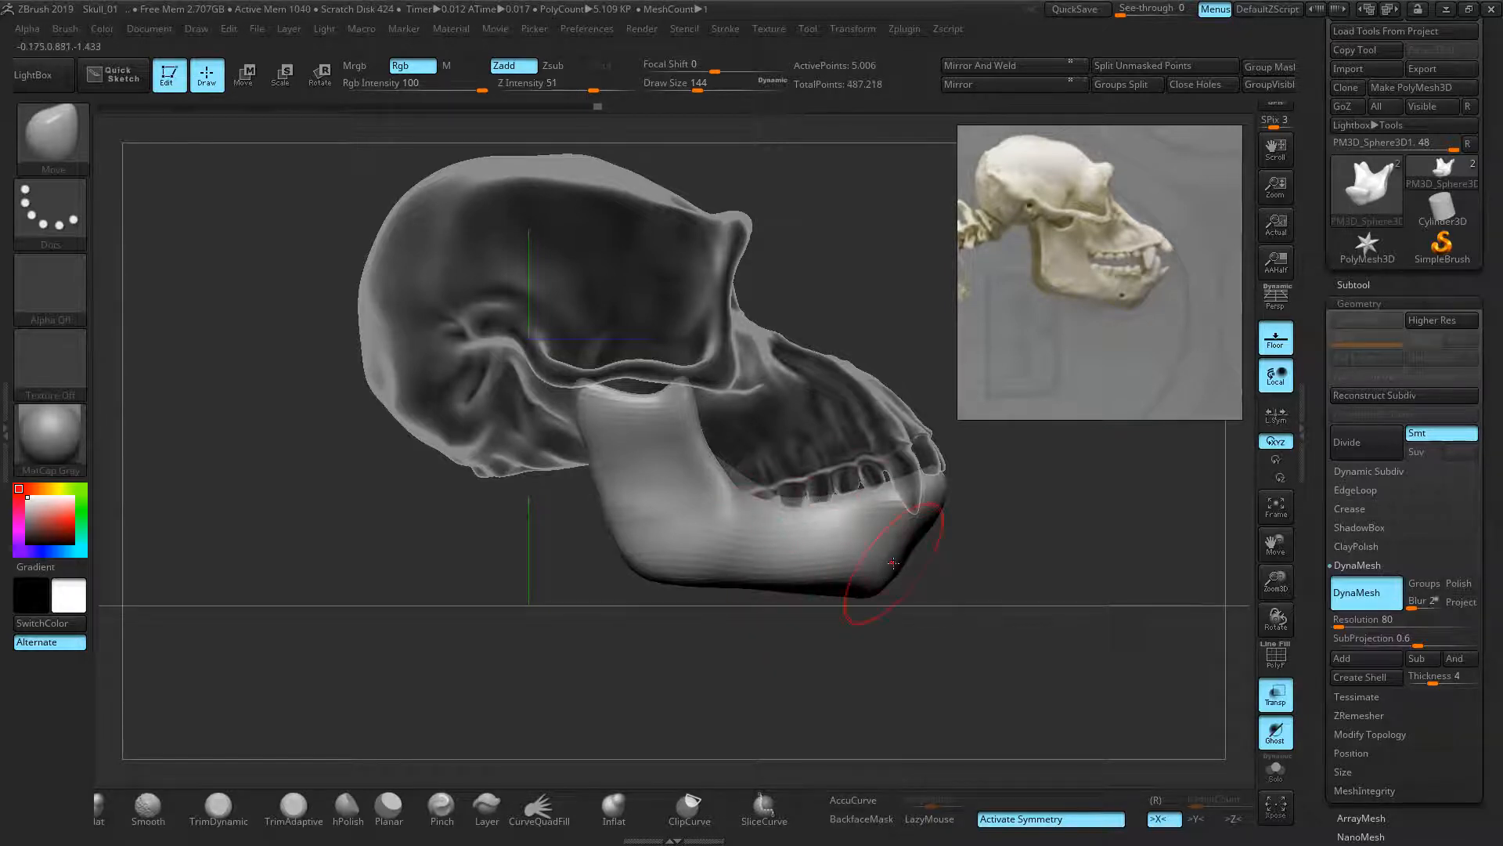
- Move the whole jaw down to open the bite, and pull the ramus's two upper points back up to the skull
{"action": "left_click", "coordinate": [245, 76]}
{"action": "left_click_drag", "start_coordinate": [805, 479], "coordinate": [805, 505]}
{"action": "left_click", "coordinate": [207, 76]}
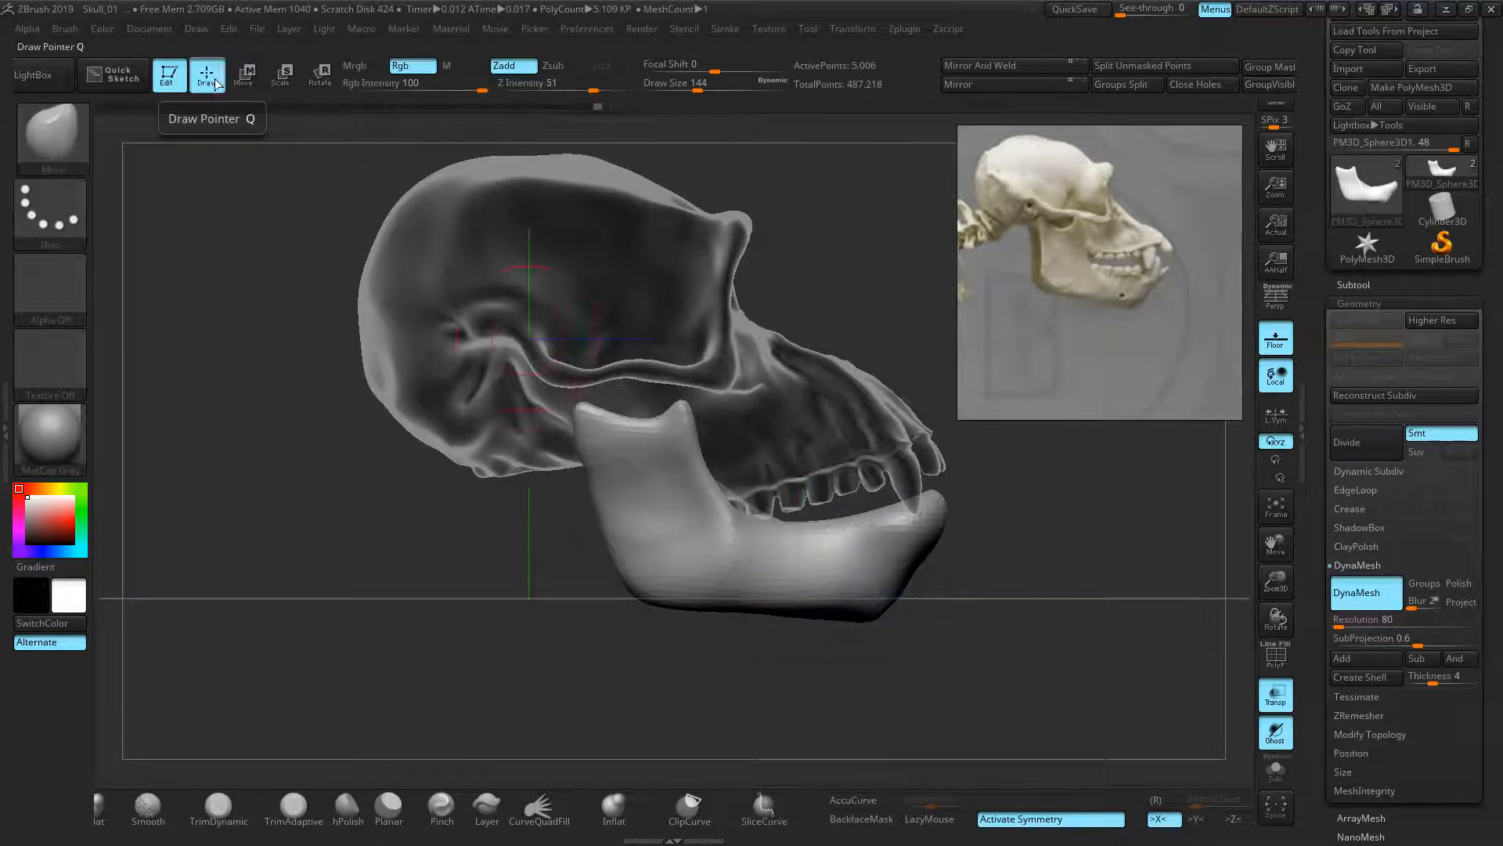
{"action": "left_click_drag", "start_coordinate": [675, 404], "coordinate": [657, 374]}
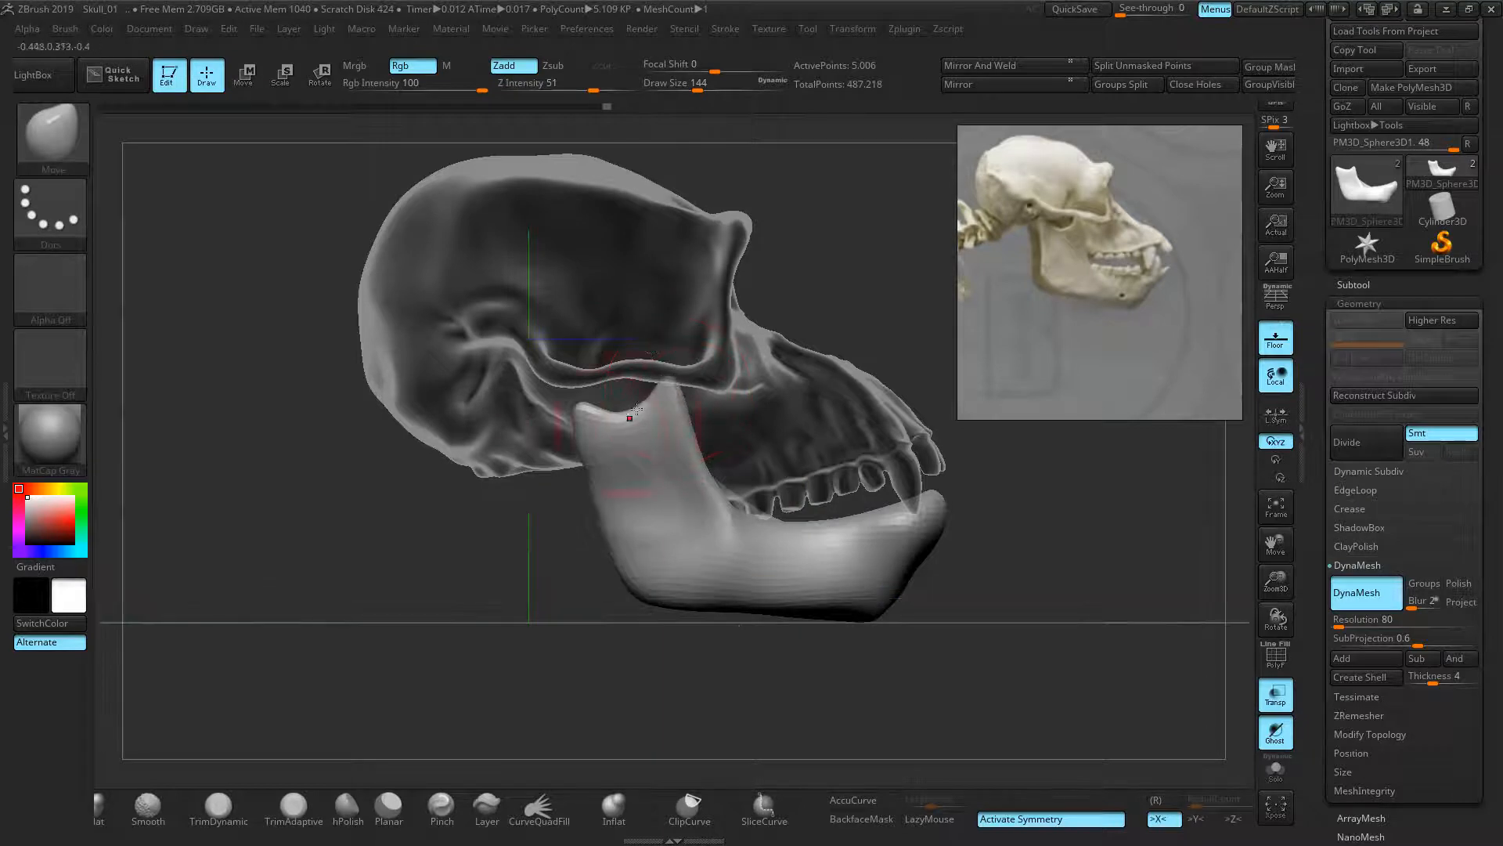
{"action": "left_click_drag", "start_coordinate": [572, 424], "coordinate": [564, 400]}
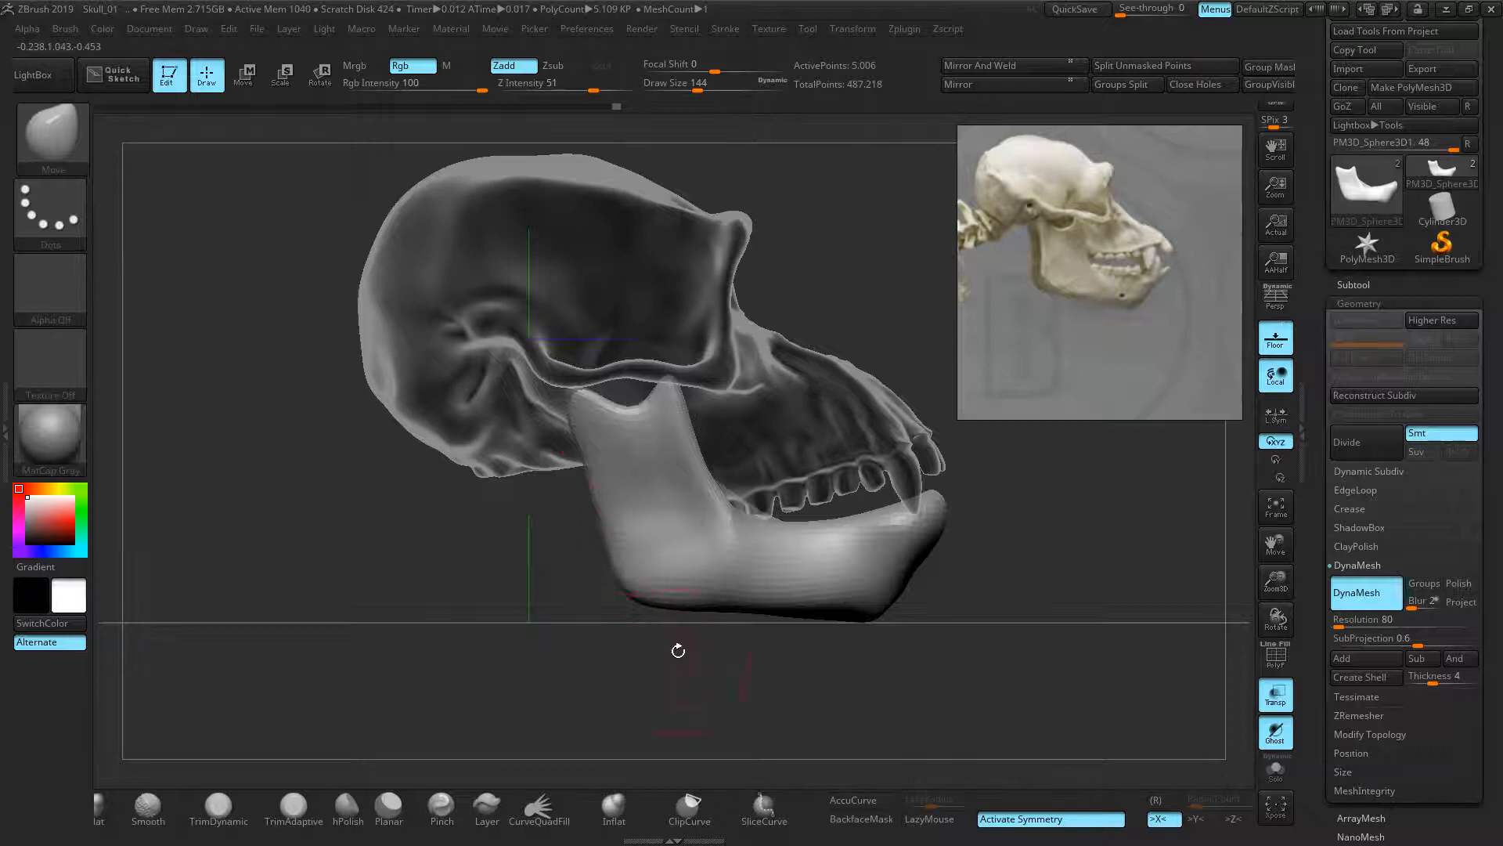
- Pull the jaw's rear corners and the upper ends of the rami outward, following the three-quarter skull reference
{"action": "left_click_drag", "start_coordinate": [679, 651], "coordinate": [649, 590]}
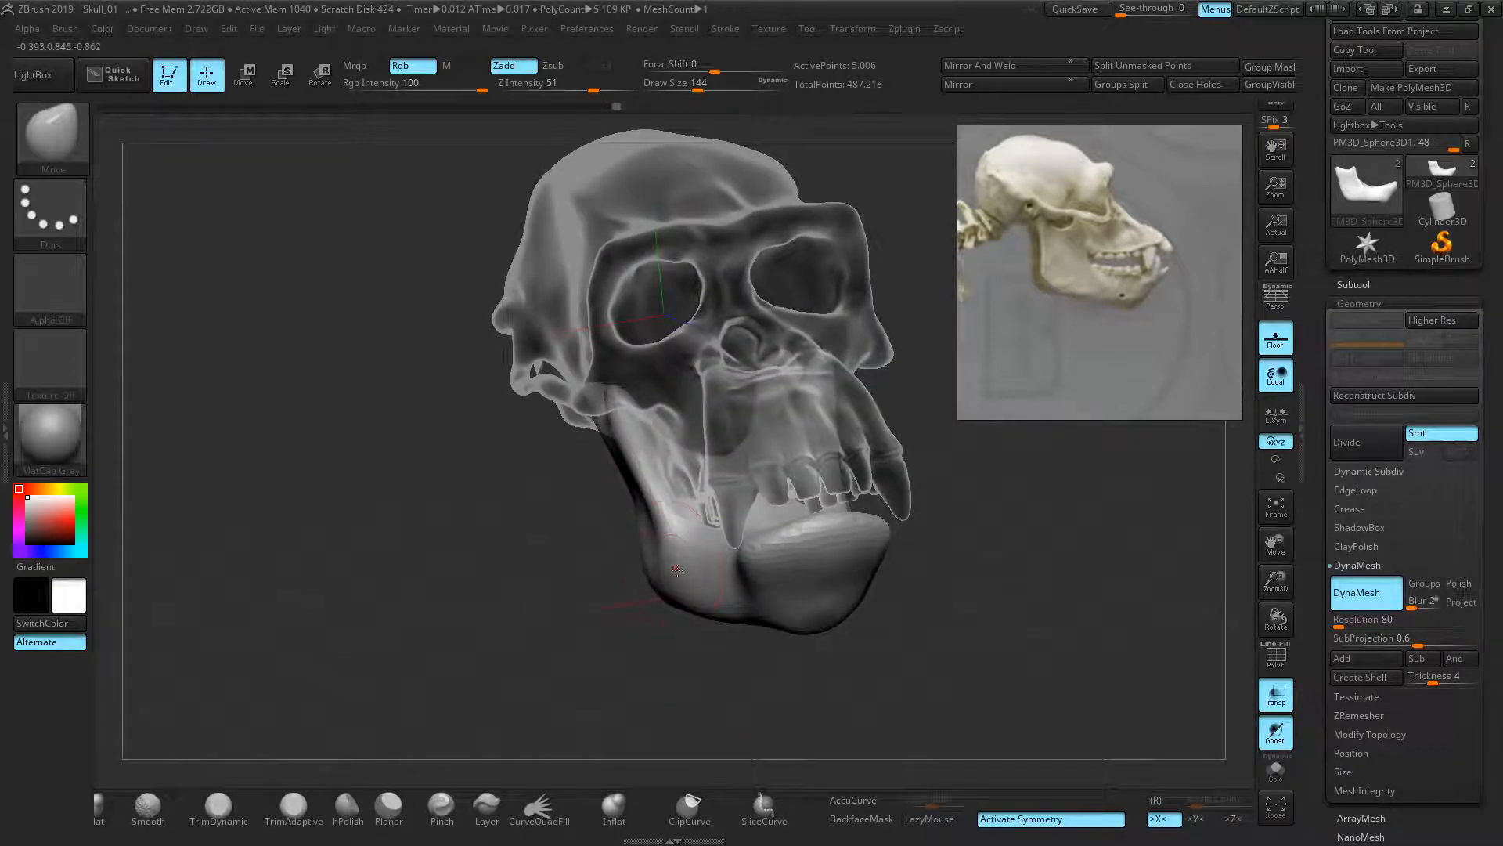
{"action": "left_click_drag", "start_coordinate": [564, 553], "coordinate": [540, 548]}
{"action": "right_click", "coordinate": [965, 497], "text": "ctrl"}
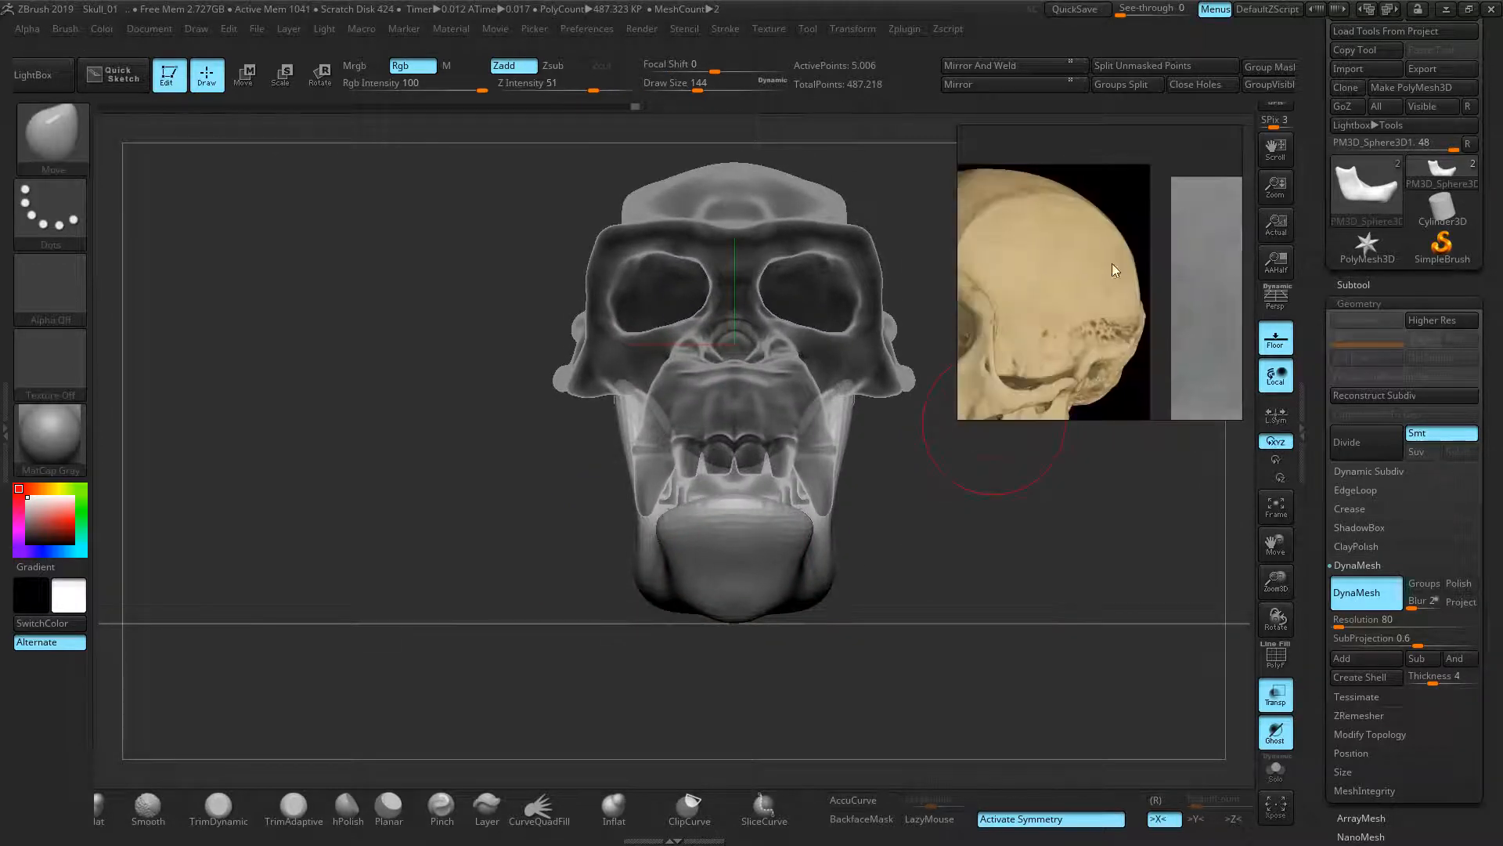
{"action": "left_click_drag", "start_coordinate": [1010, 493], "coordinate": [911, 471]}
{"action": "left_click_drag", "start_coordinate": [853, 409], "coordinate": [914, 385]}
{"action": "left_click_drag", "start_coordinate": [924, 535], "coordinate": [899, 497]}
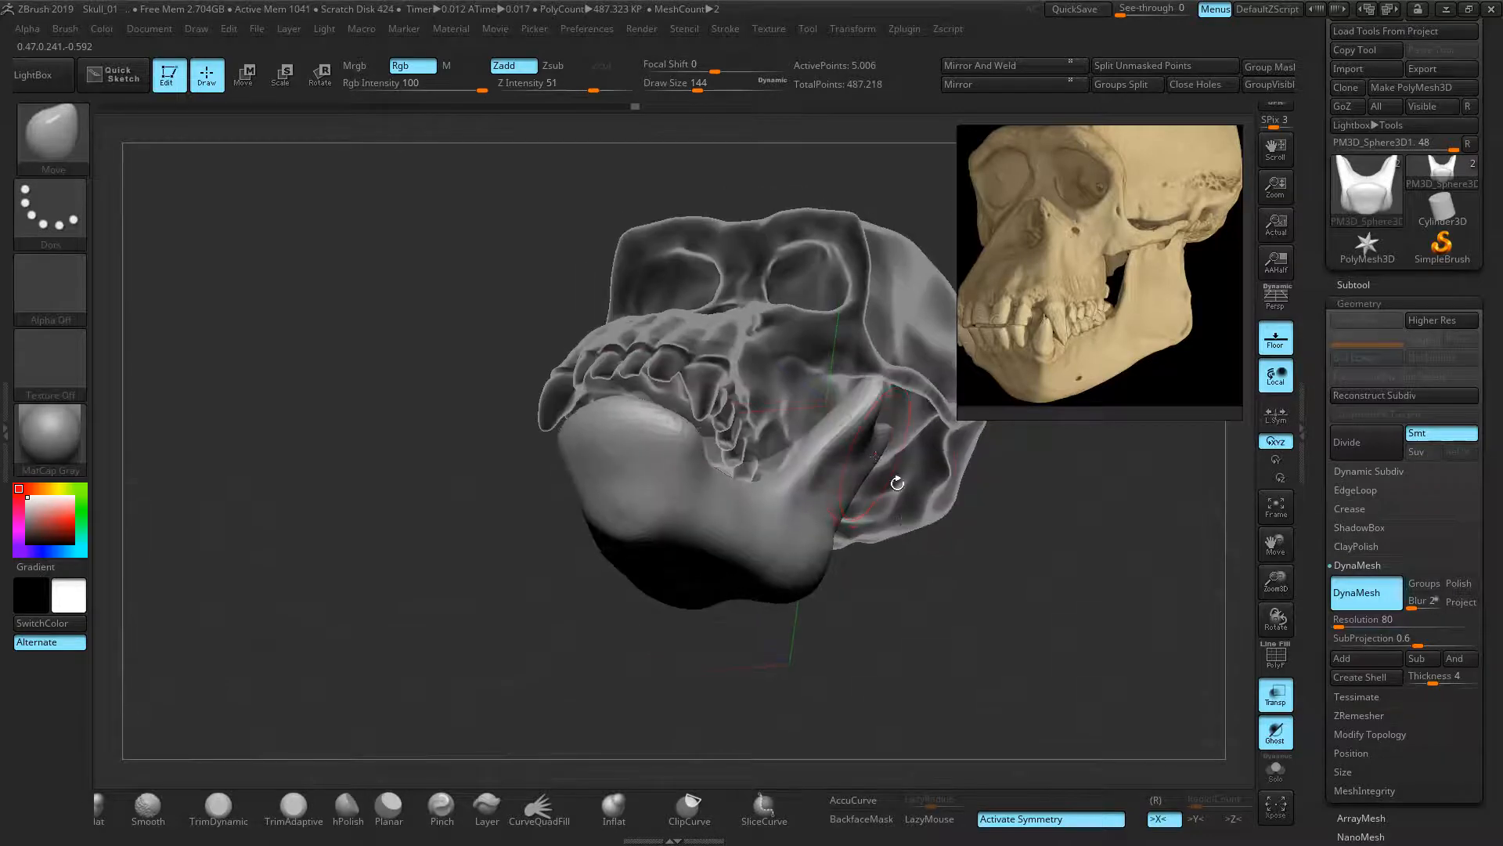
- Push the upper ends of the rami inward and thin them from above, following the top-view skull reference
{"action": "left_click_drag", "start_coordinate": [979, 454], "coordinate": [959, 627]}
{"action": "middle_click_drag", "start_coordinate": [1145, 311], "coordinate": [1140, 253]}
{"action": "scroll", "coordinate": [1093, 311], "scroll_direction": "up", "scroll_amount": 3}
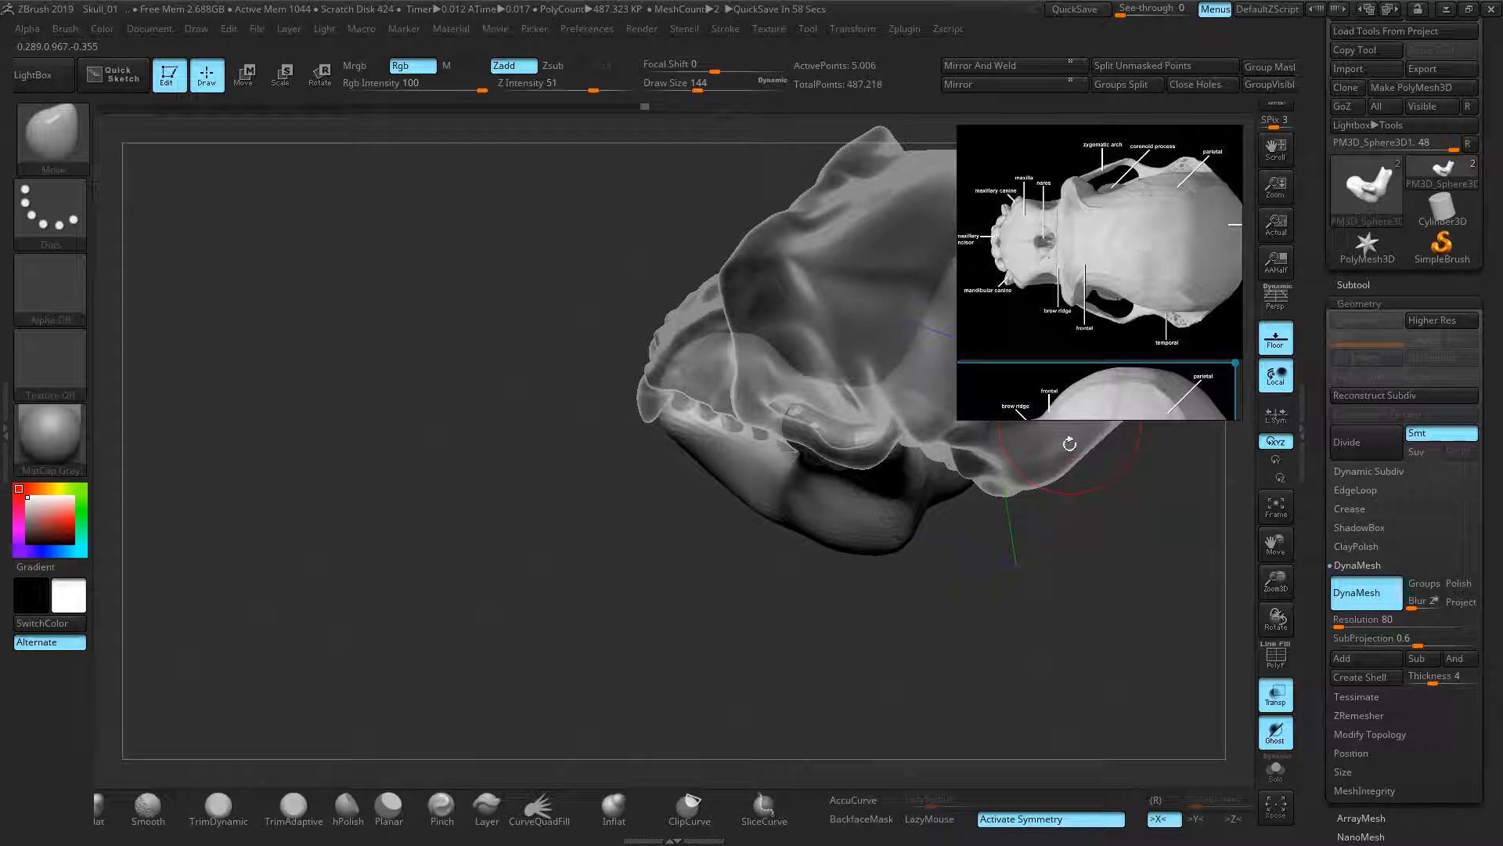
{"action": "right_click_drag", "start_coordinate": [811, 591], "coordinate": [809, 666]}
{"action": "right_click_drag", "start_coordinate": [933, 595], "coordinate": [893, 488], "text": "ctrl"}
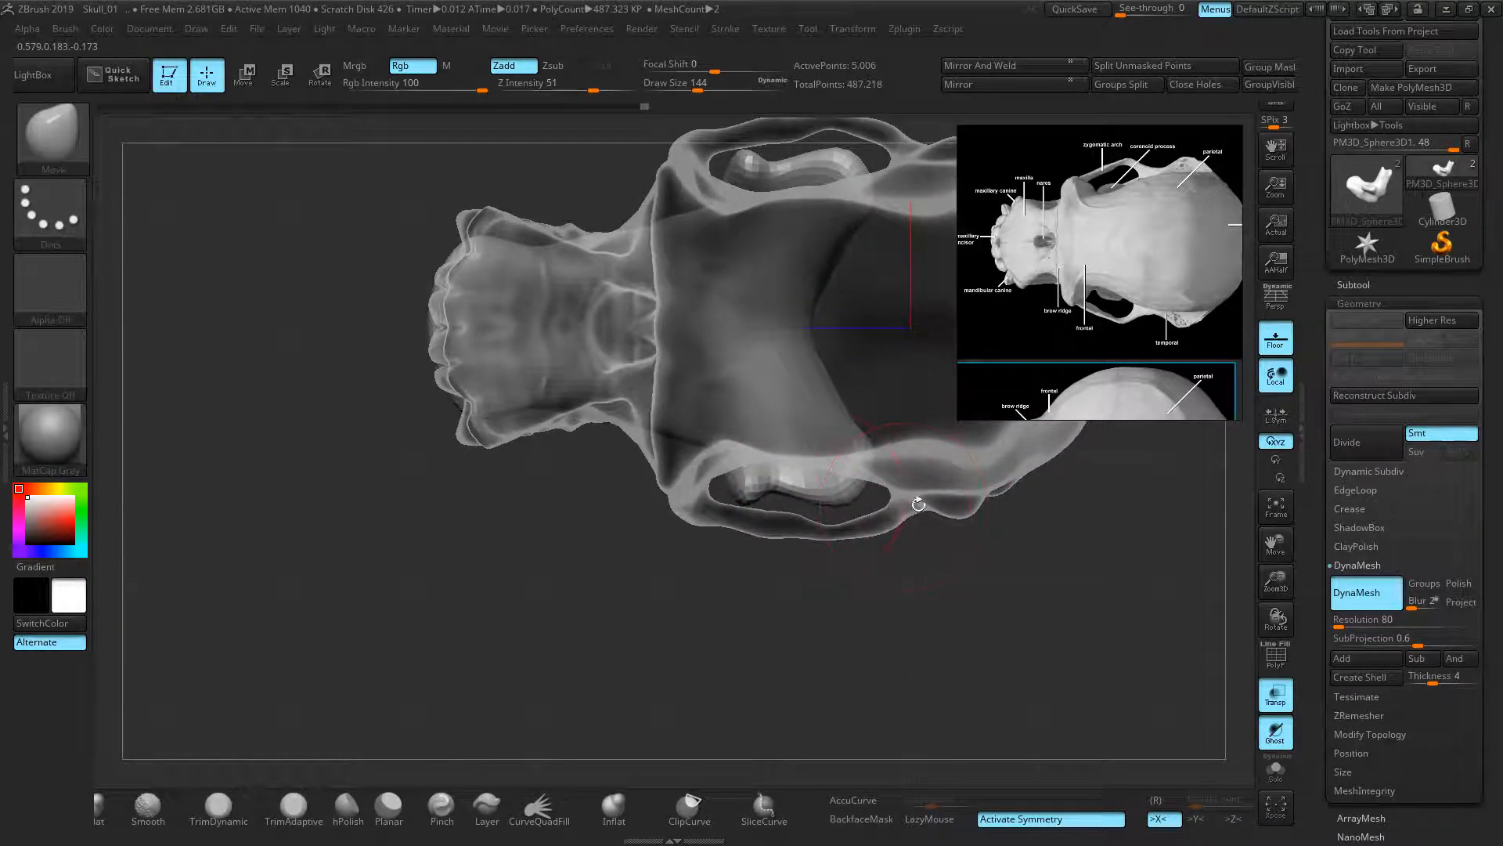
{"action": "mouse_move", "coordinate": [757, 495]}
{"action": "left_mouse_down"}
{"action": "mouse_move", "coordinate": [838, 483]}
{"action": "mouse_move", "coordinate": [742, 486]}
{"action": "mouse_move", "coordinate": [799, 478]}
{"action": "left_mouse_up"}
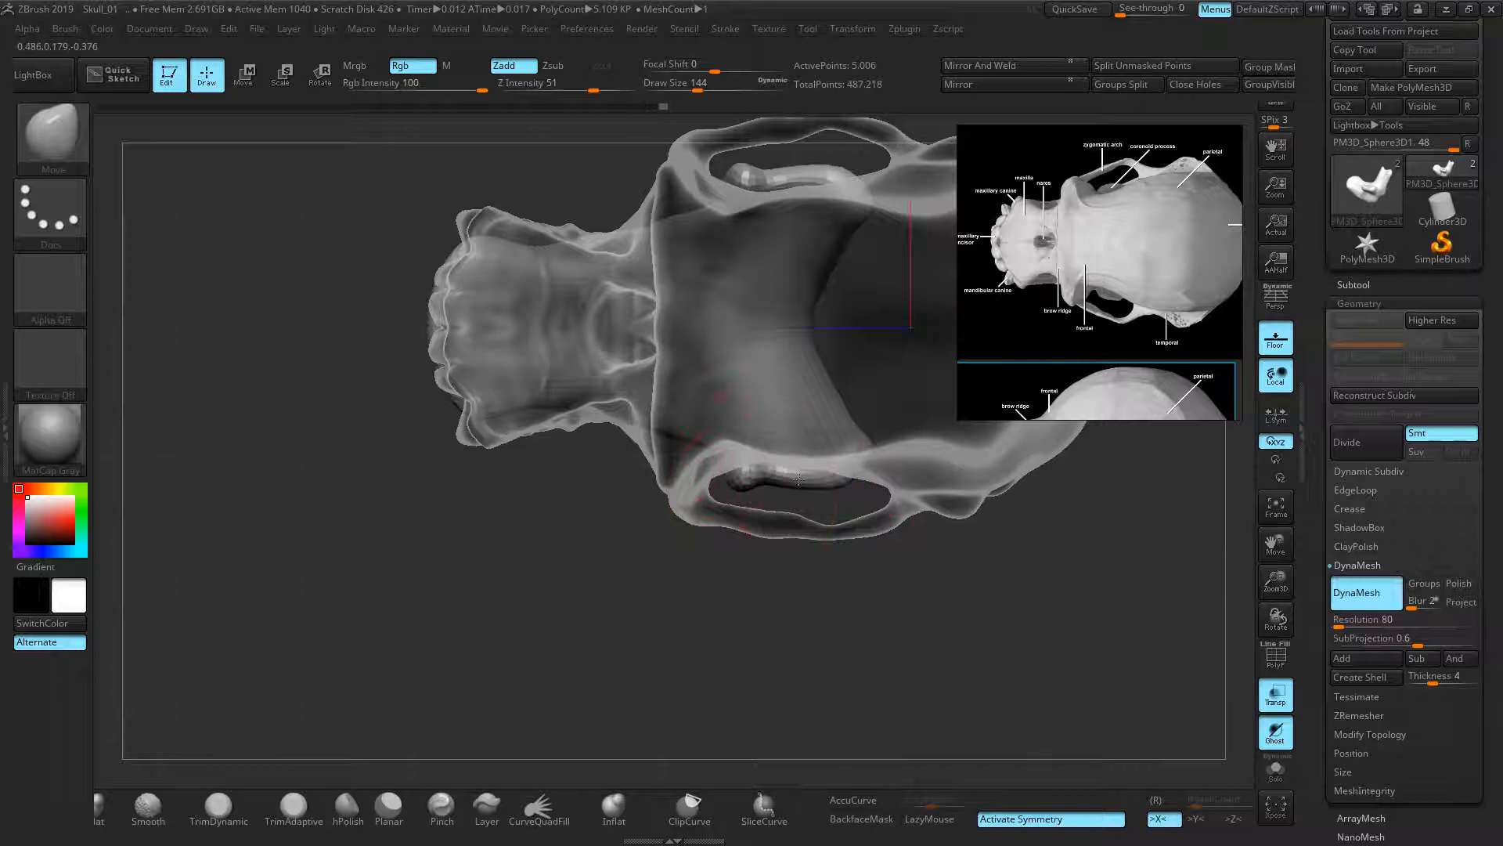
- Deepen the notch between the ramus's two upper points at draw size 76, remeshing the jaw and smoothing the notch
{"action": "scroll", "coordinate": [1082, 250], "scroll_direction": "down", "scroll_amount": 5}
{"action": "mouse_move", "coordinate": [827, 660]}
{"action": "left_mouse_down"}
{"action": "mouse_move", "coordinate": [809, 583]}
{"action": "mouse_move", "coordinate": [743, 474]}
{"action": "left_mouse_up"}
{"action": "left_click_drag", "start_coordinate": [381, 363], "coordinate": [419, 383], "text": "ctrl"}
{"action": "left_click_drag", "start_coordinate": [801, 492], "coordinate": [775, 499], "text": "shift"}
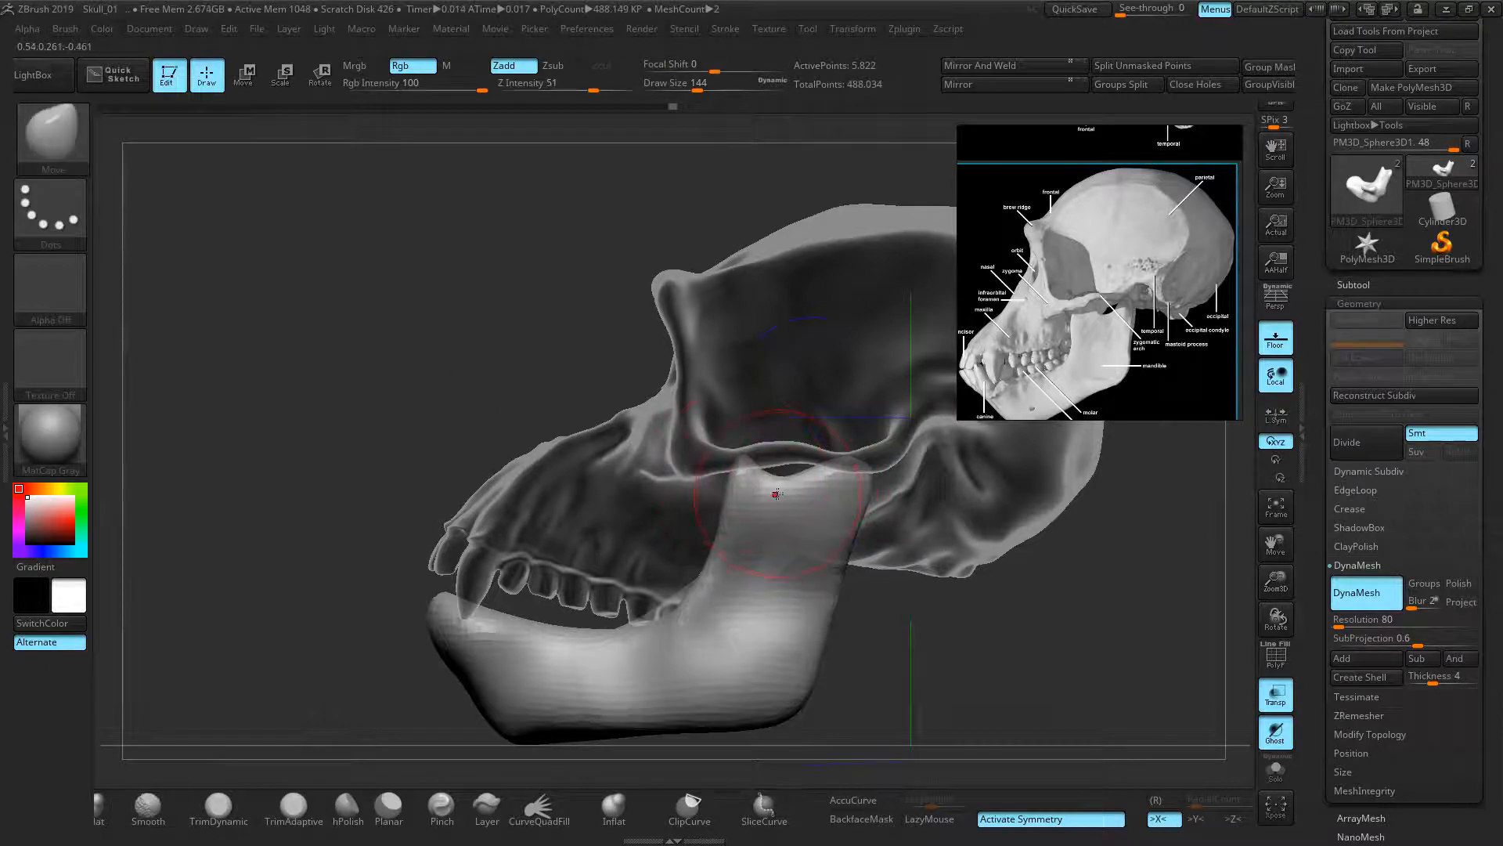
{"action": "left_click_drag", "start_coordinate": [780, 480], "coordinate": [801, 510]}
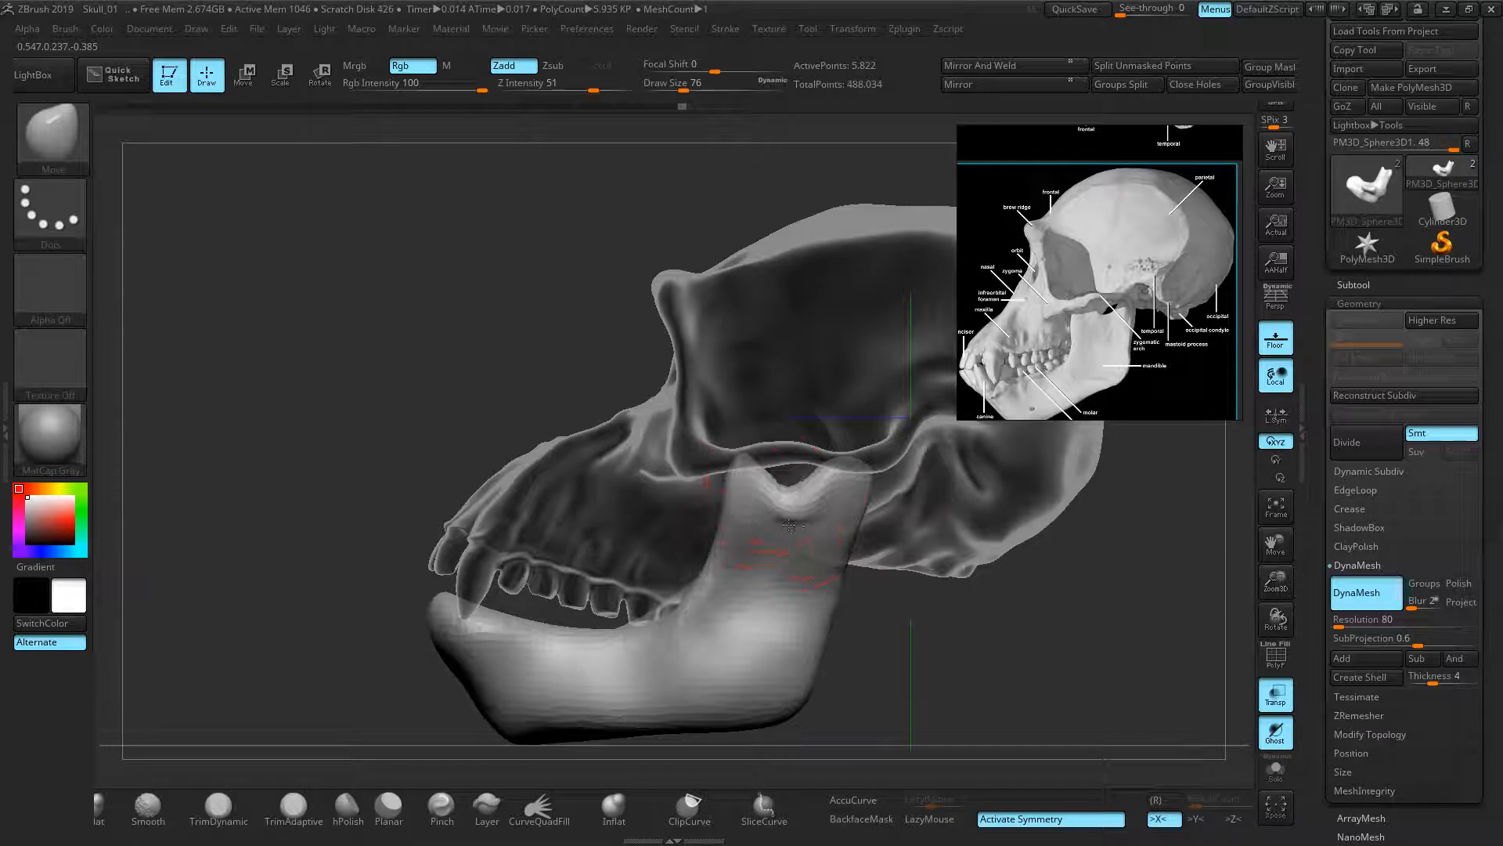
{"action": "left_click_drag", "start_coordinate": [363, 375], "coordinate": [384, 390], "text": "ctrl"}
{"action": "left_click_drag", "start_coordinate": [793, 516], "coordinate": [778, 509], "text": "shift"}
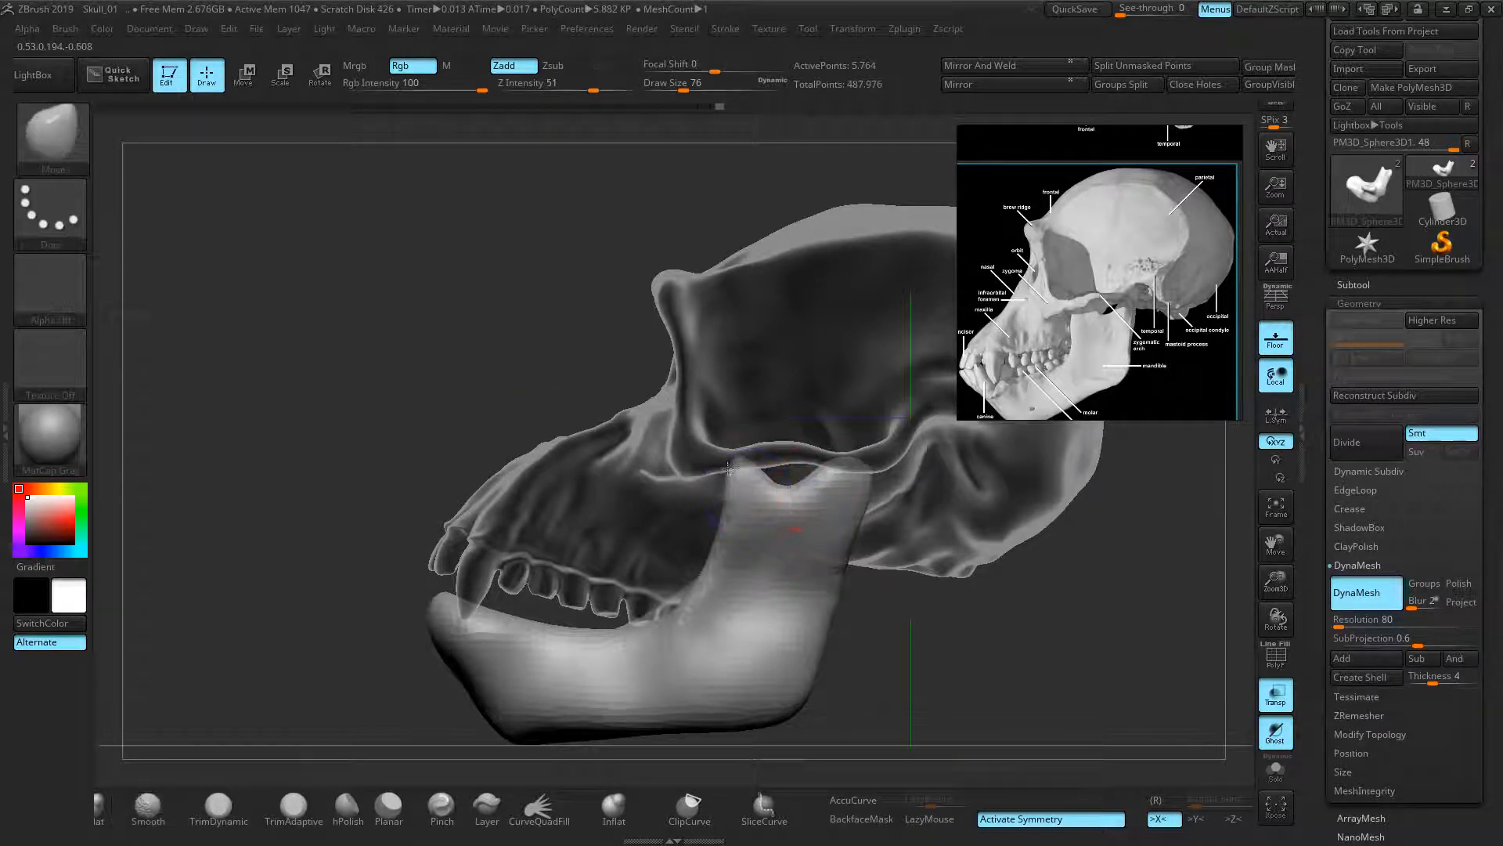
- Pull the ramus's front edge forward below the notch and adjust the side of the jaw body at draw size 104
{"action": "left_click_drag", "start_coordinate": [793, 487], "coordinate": [786, 469]}
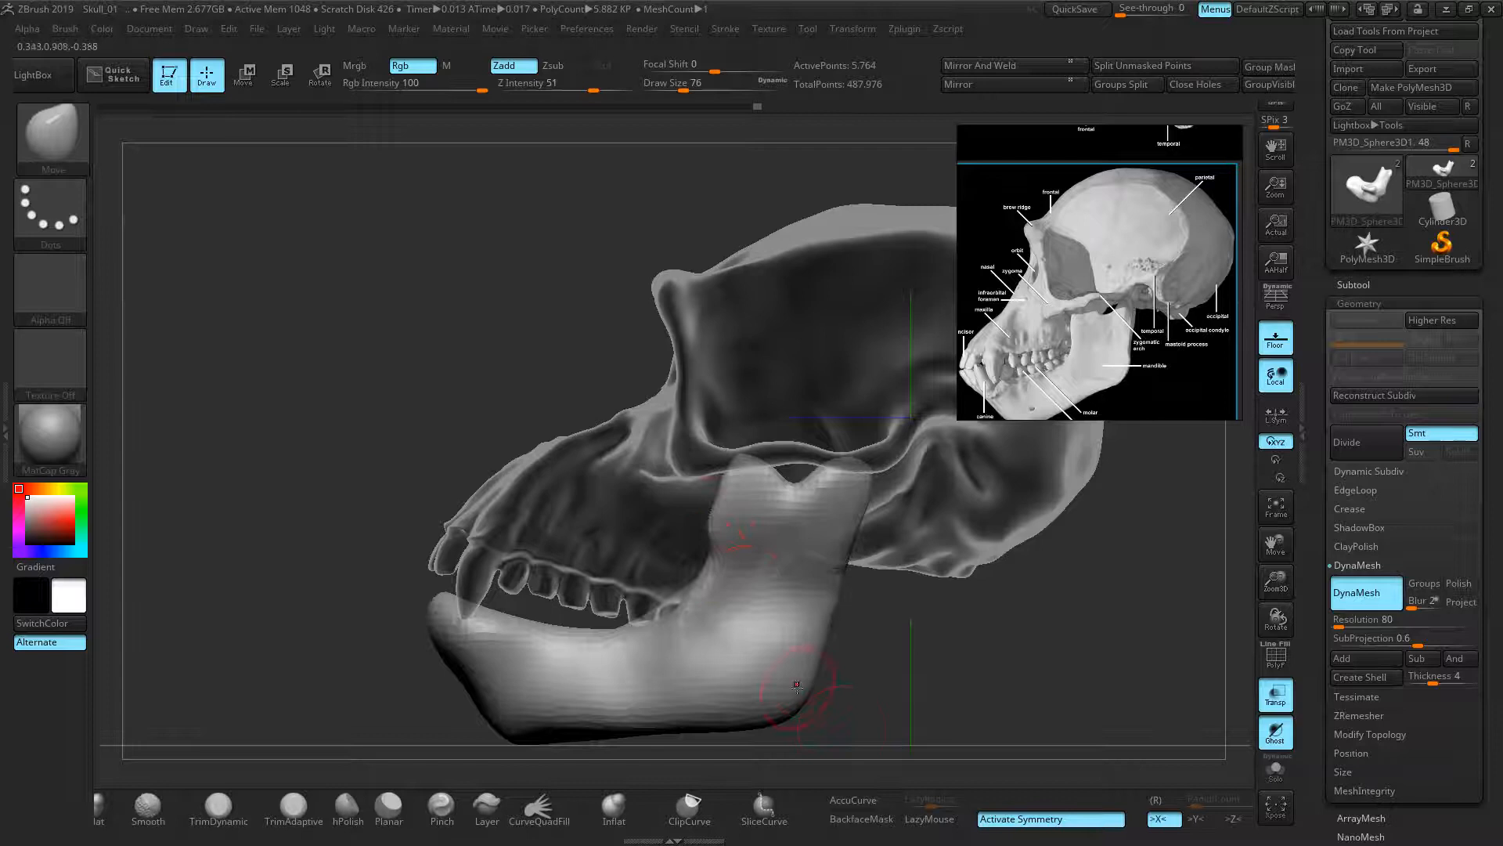
{"action": "left_click_drag", "start_coordinate": [823, 674], "coordinate": [977, 678]}
{"action": "key", "text": "]"}
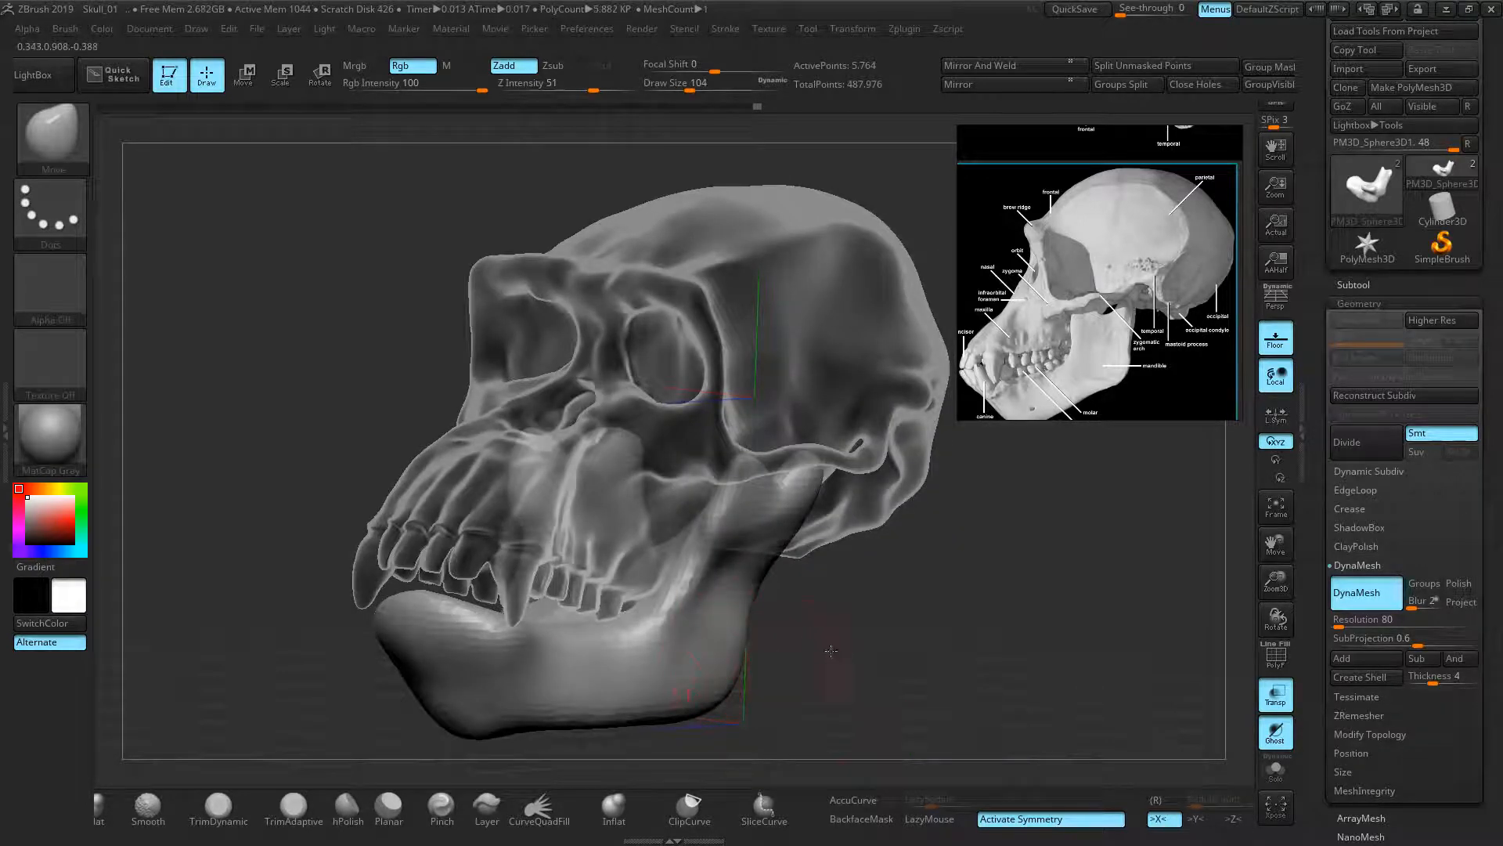
{"action": "left_click_drag", "start_coordinate": [831, 650], "coordinate": [644, 696]}
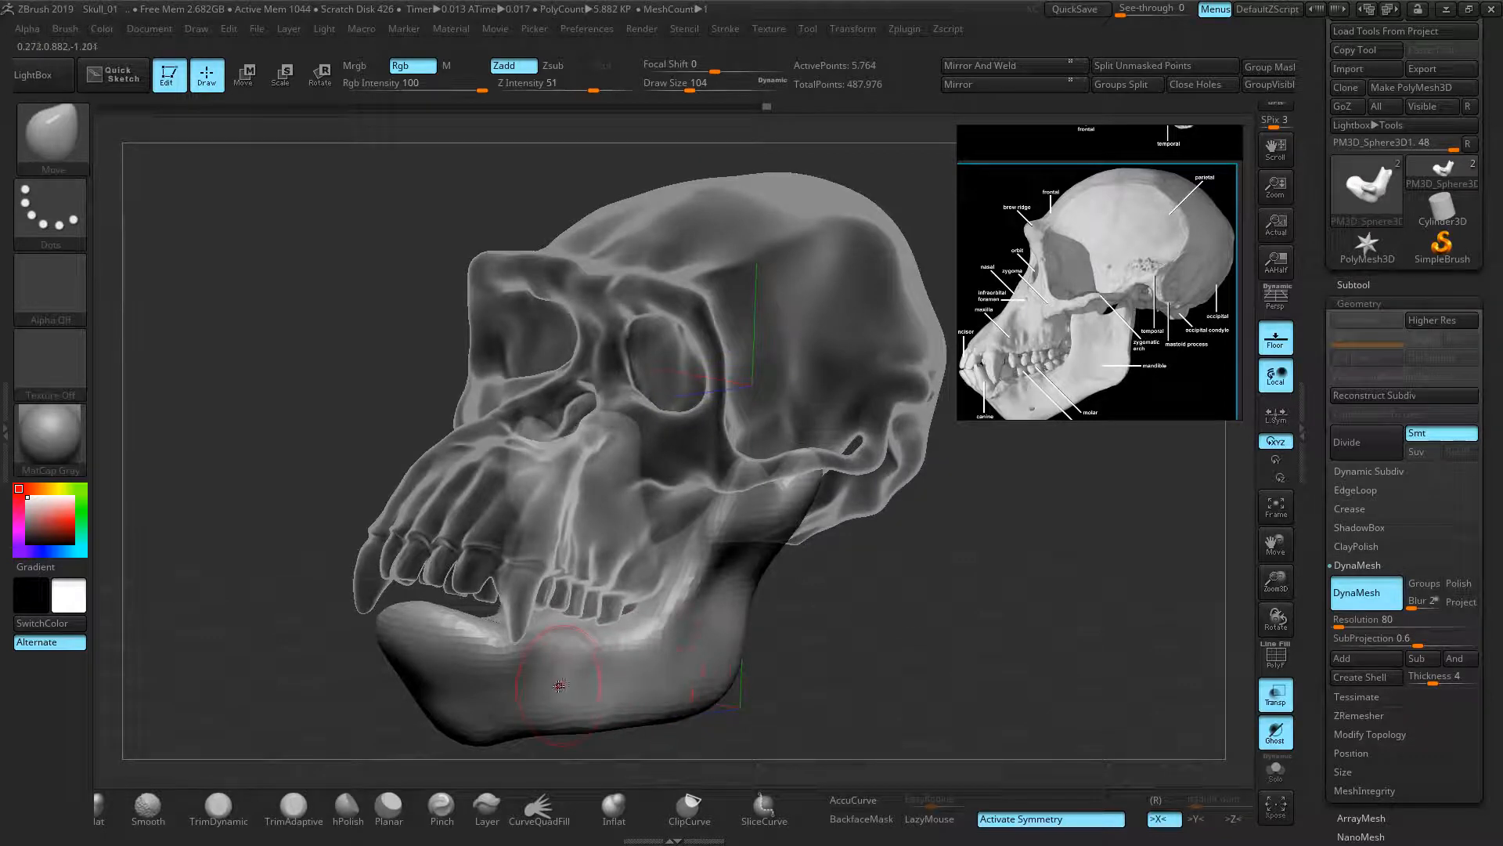
{"action": "left_click_drag", "start_coordinate": [783, 670], "coordinate": [821, 667]}
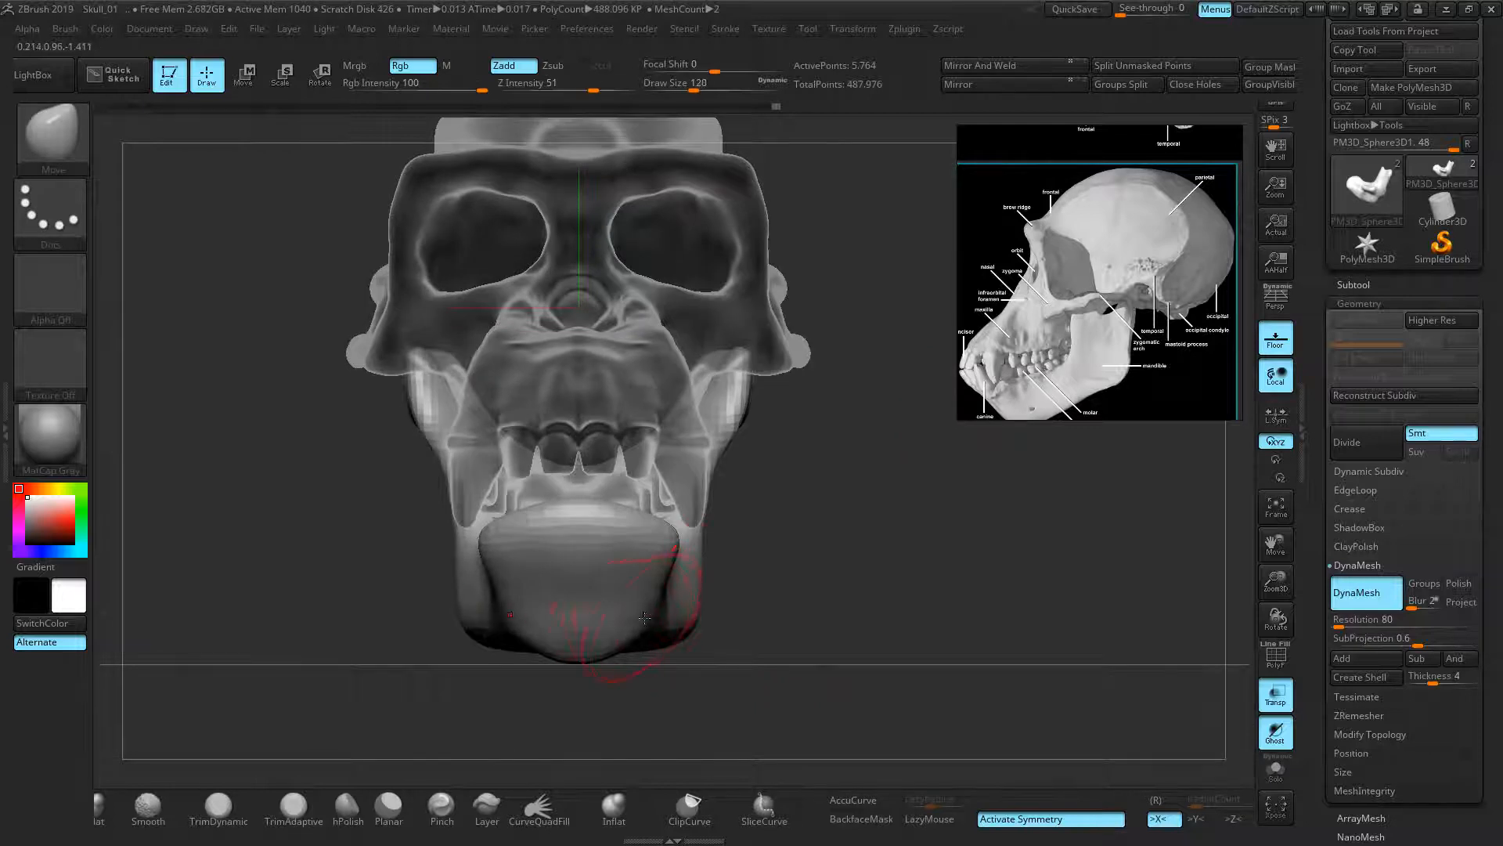
- Frame the three-quarter skull photo as reference, and widen the jaw's rear half from below with a larger brush
{"action": "scroll", "coordinate": [1010, 307], "scroll_direction": "down", "scroll_amount": 3}
{"action": "middle_click_drag", "start_coordinate": [1089, 268], "coordinate": [1154, 420]}
{"action": "middle_click_drag", "start_coordinate": [971, 227], "coordinate": [1151, 270]}
{"action": "scroll", "coordinate": [1167, 290], "scroll_direction": "up", "scroll_amount": 2}
{"action": "middle_click_drag", "start_coordinate": [963, 301], "coordinate": [1124, 233]}
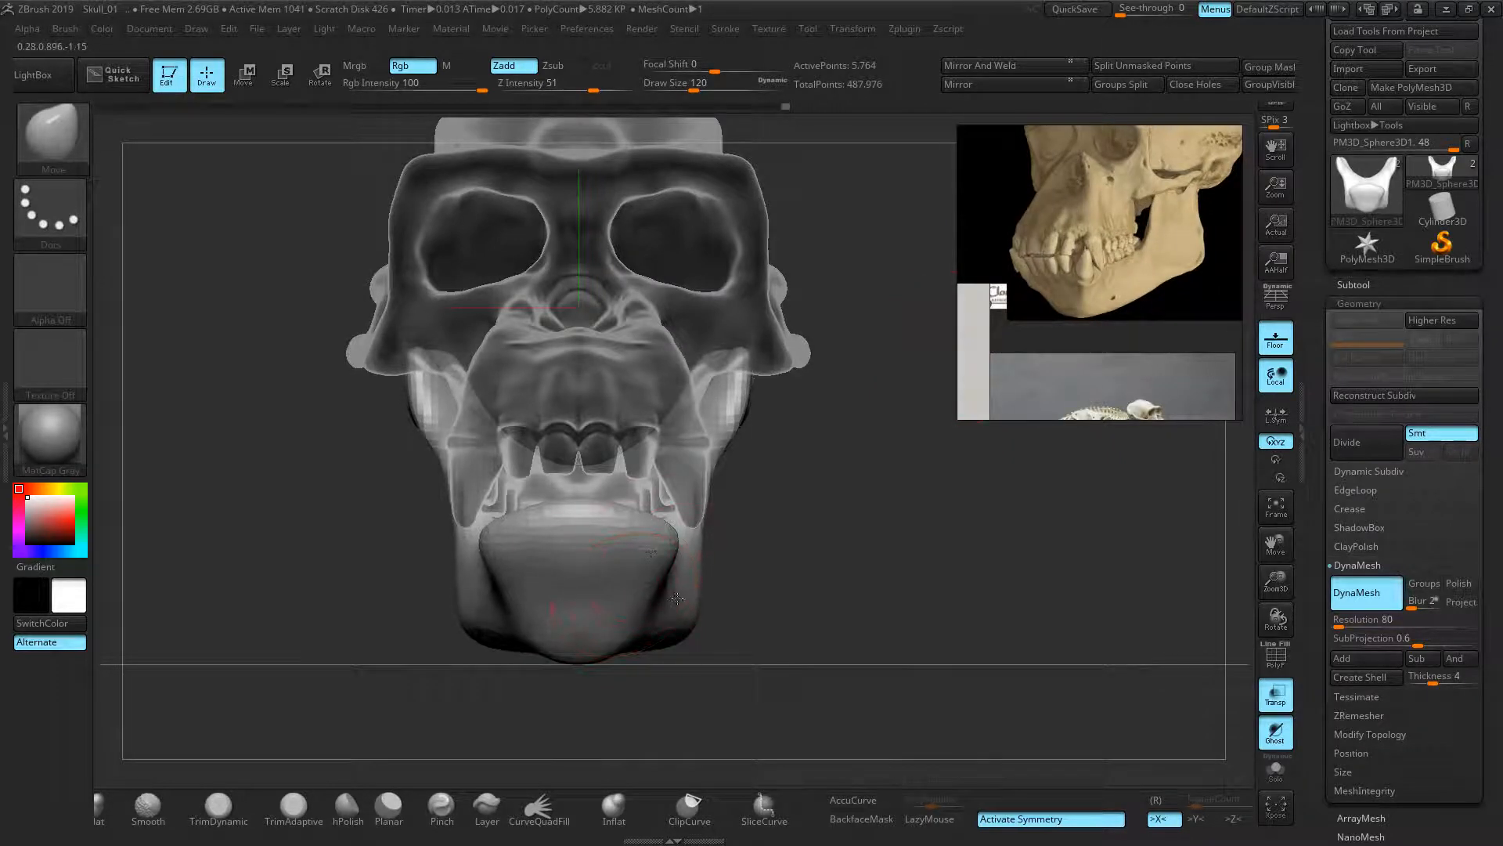
{"action": "left_click_drag", "start_coordinate": [779, 663], "coordinate": [767, 515]}
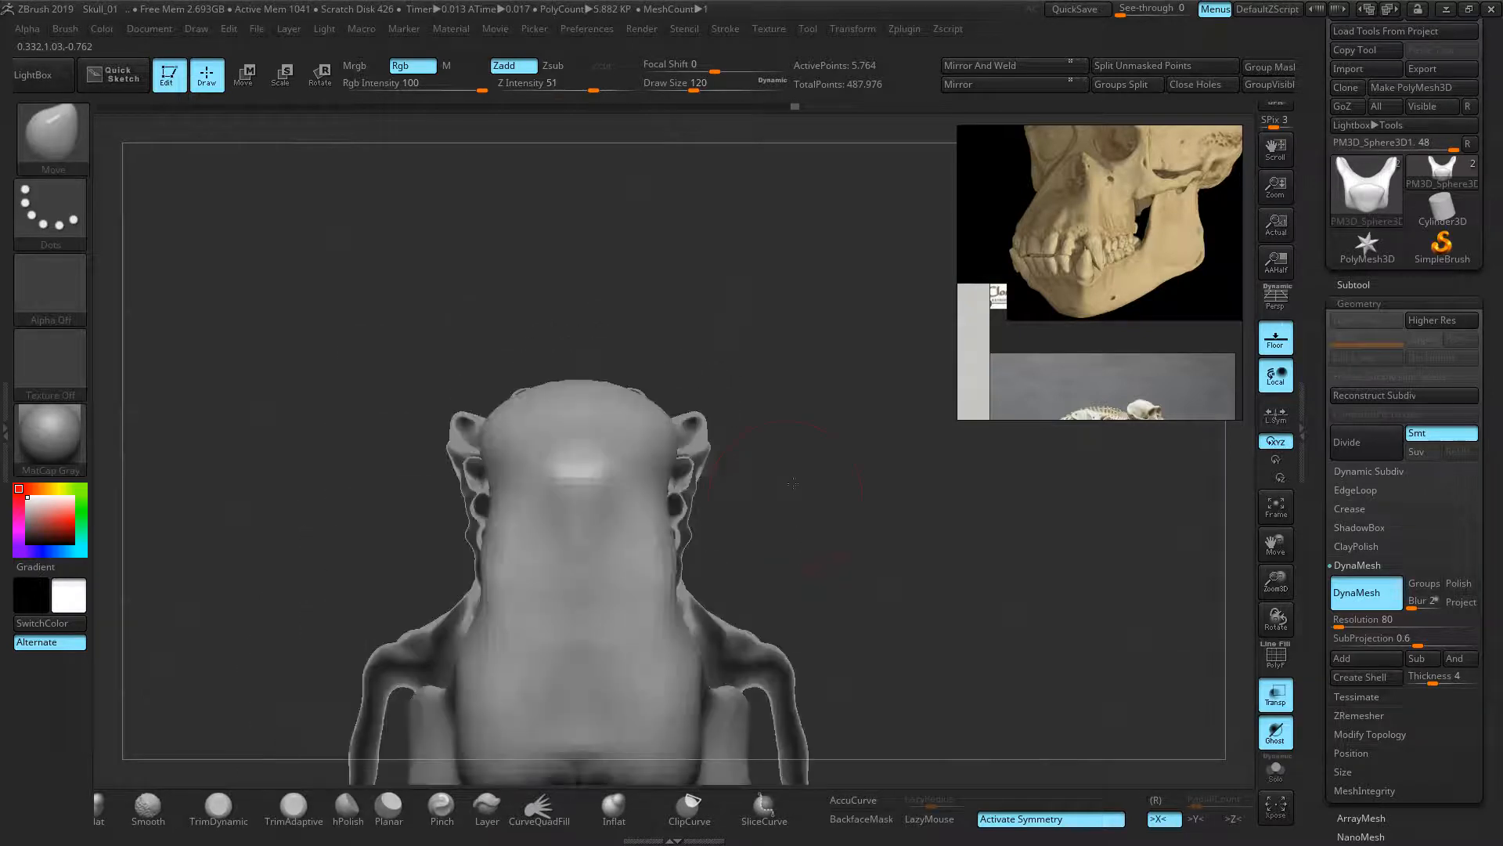
{"action": "mouse_move", "coordinate": [666, 587]}
{"action": "left_mouse_down"}
{"action": "mouse_move", "coordinate": [689, 589]}
{"action": "mouse_move", "coordinate": [710, 633]}
{"action": "left_mouse_up"}
{"action": "left_click_drag", "start_coordinate": [803, 514], "coordinate": [517, 557]}
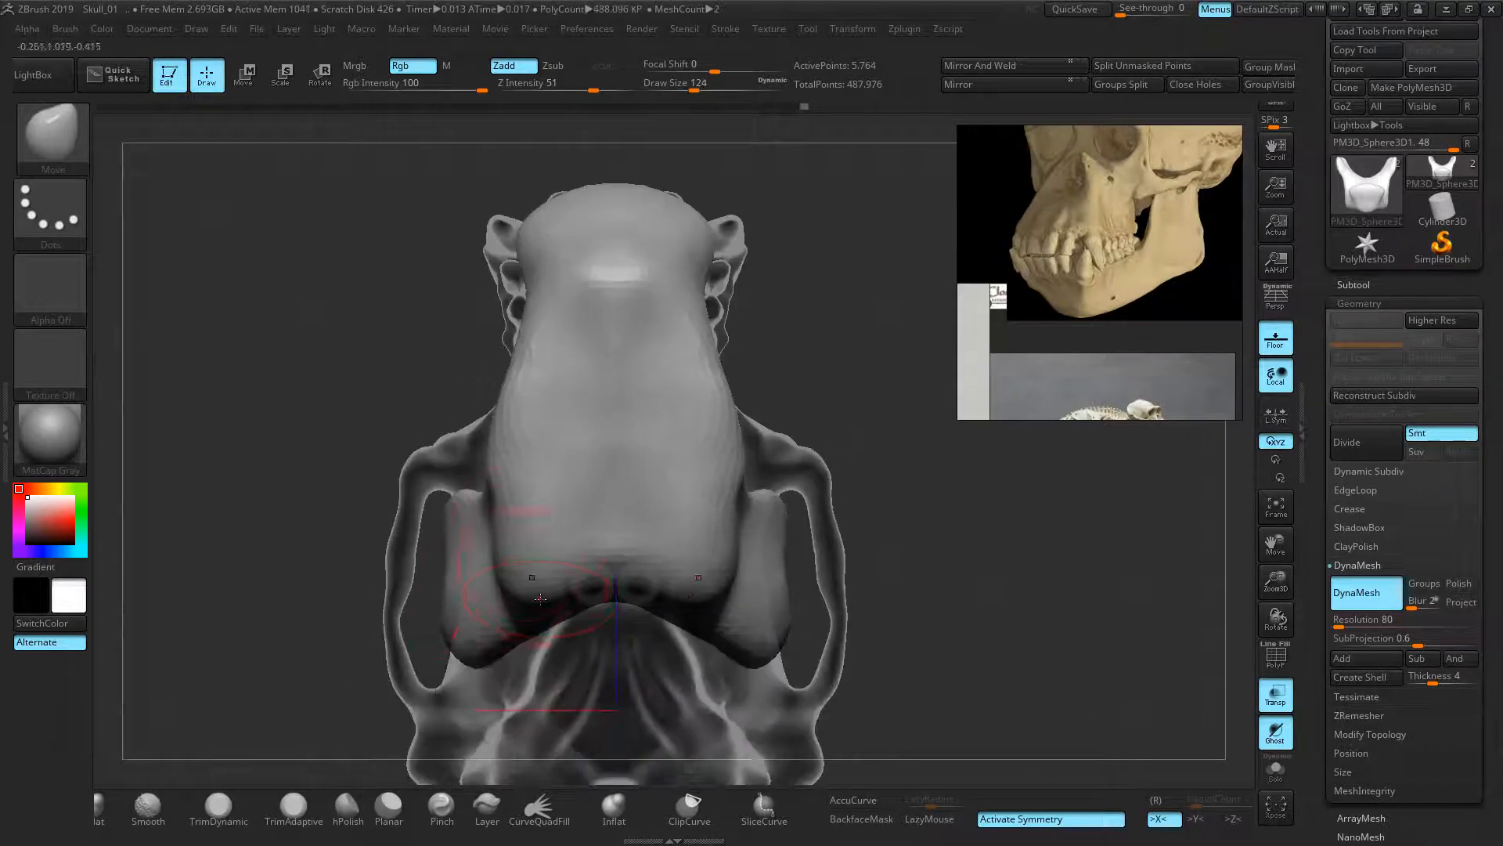
{"action": "left_click_drag", "start_coordinate": [500, 491], "coordinate": [482, 494]}
{"action": "mouse_move", "coordinate": [496, 551]}
{"action": "left_mouse_down"}
{"action": "mouse_move", "coordinate": [463, 562]}
{"action": "mouse_move", "coordinate": [496, 603]}
{"action": "mouse_move", "coordinate": [576, 607]}
{"action": "left_mouse_up"}
{"action": "left_click_drag", "start_coordinate": [846, 415], "coordinate": [846, 521]}
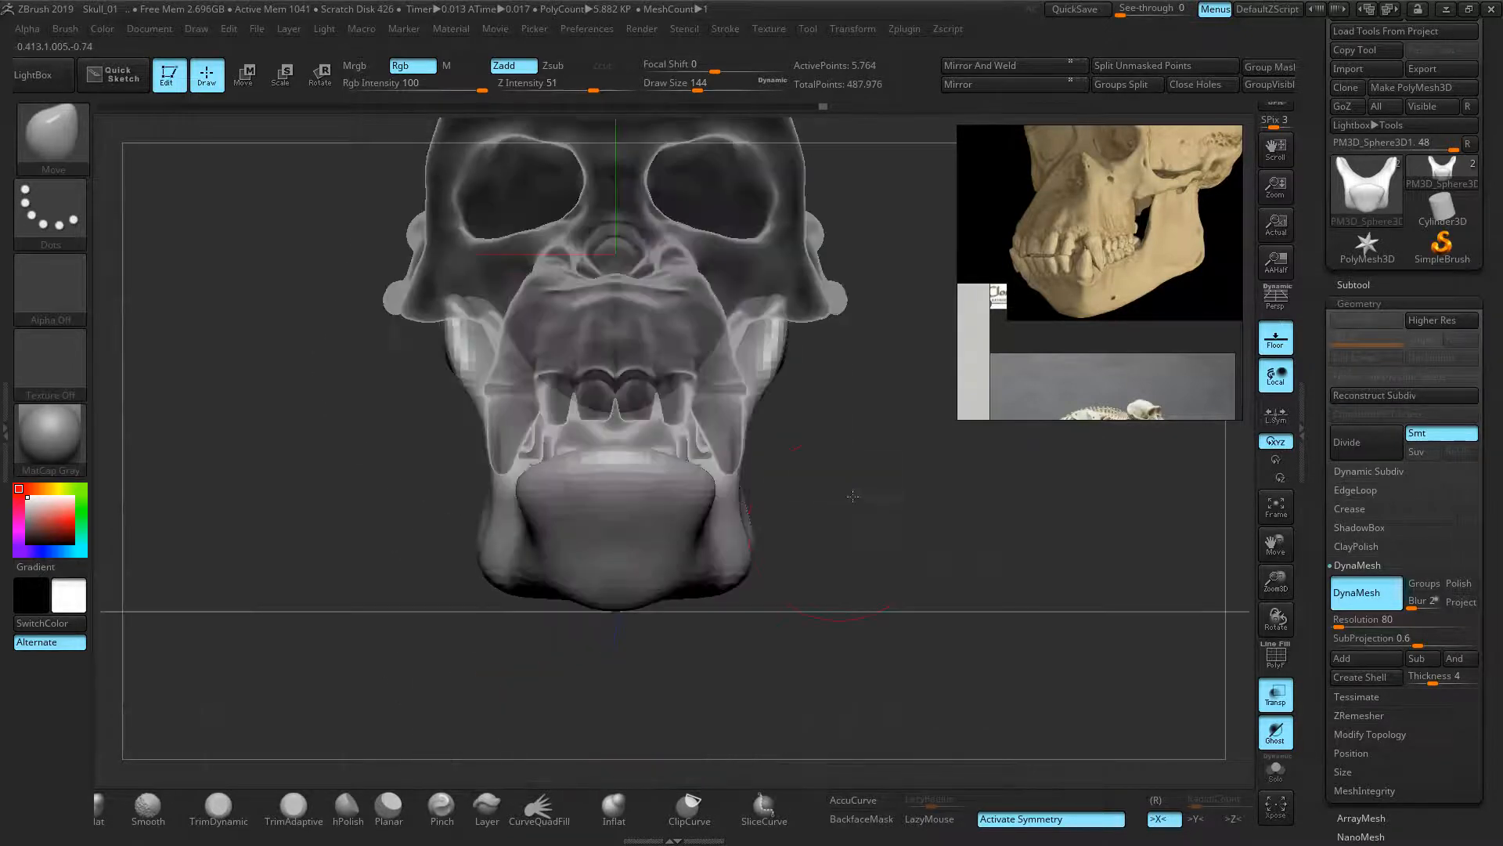
- Remesh and smooth the jaw, and push its rear underside wall forward between the two sides
{"action": "mouse_move", "coordinate": [895, 464]}
{"action": "left_mouse_down"}
{"action": "mouse_move", "coordinate": [906, 497]}
{"action": "mouse_move", "coordinate": [782, 527]}
{"action": "mouse_move", "coordinate": [840, 498]}
{"action": "left_mouse_up"}
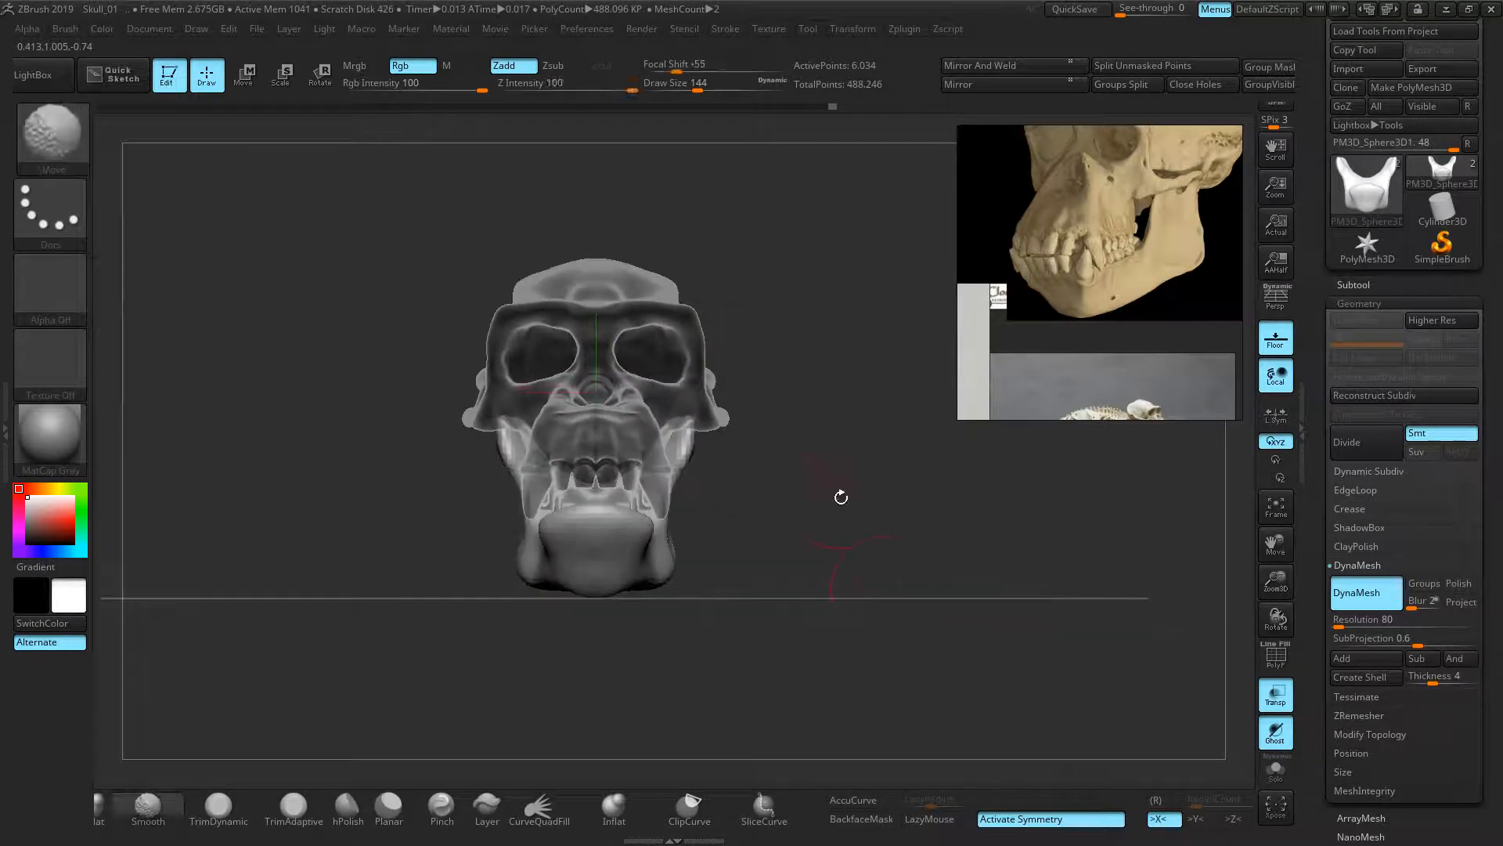
{"action": "left_click_drag", "start_coordinate": [876, 584], "coordinate": [850, 383]}
{"action": "right_click_drag", "start_coordinate": [782, 400], "coordinate": [866, 351], "text": "ctrl"}
{"action": "left_click_drag", "start_coordinate": [618, 582], "coordinate": [641, 414]}
{"action": "left_click_drag", "start_coordinate": [636, 523], "coordinate": [646, 371]}
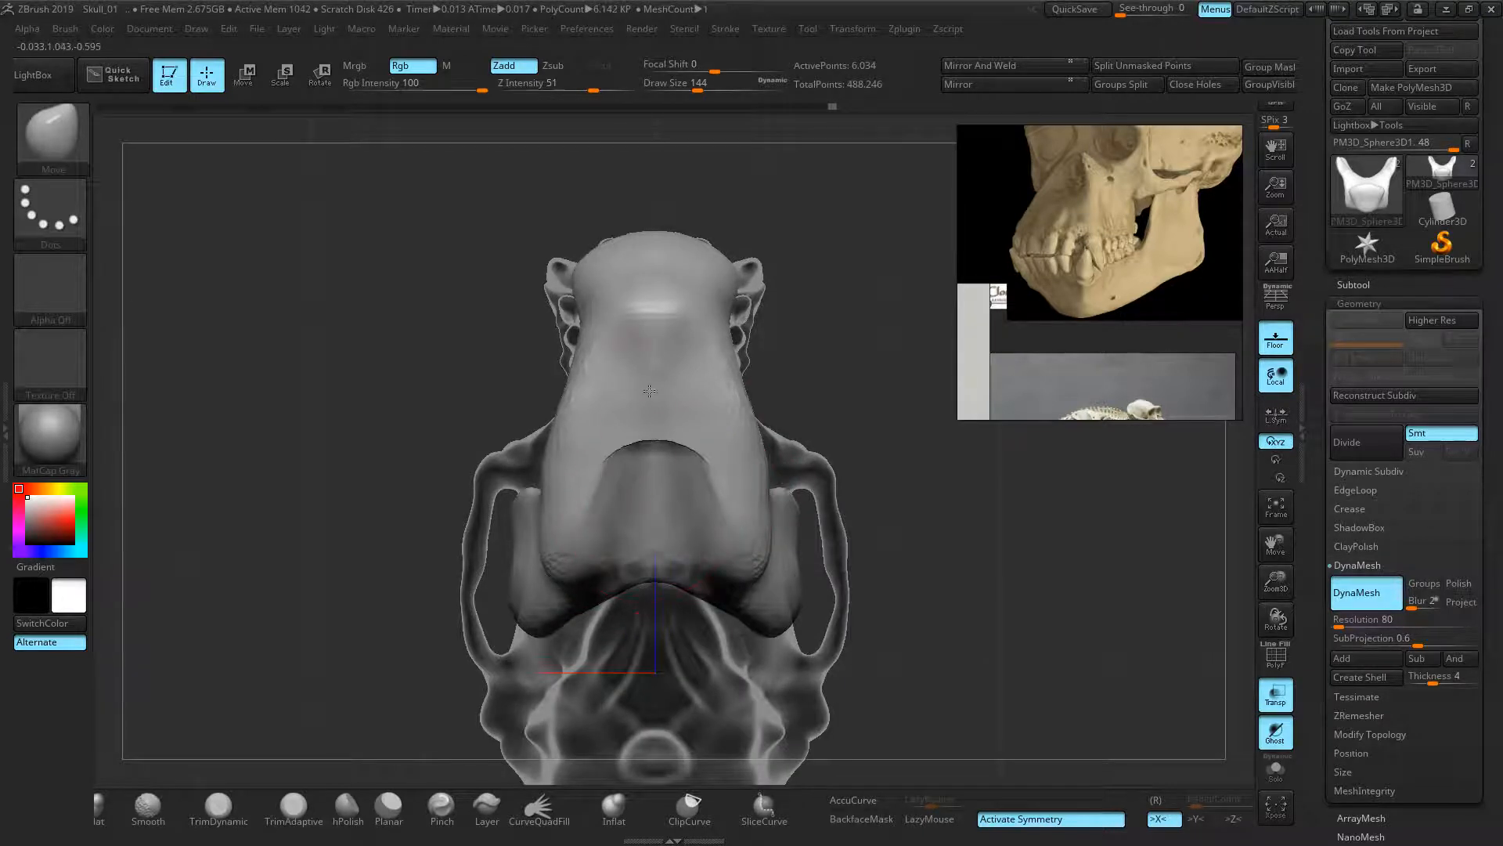
{"action": "left_click_drag", "start_coordinate": [656, 585], "coordinate": [648, 490]}
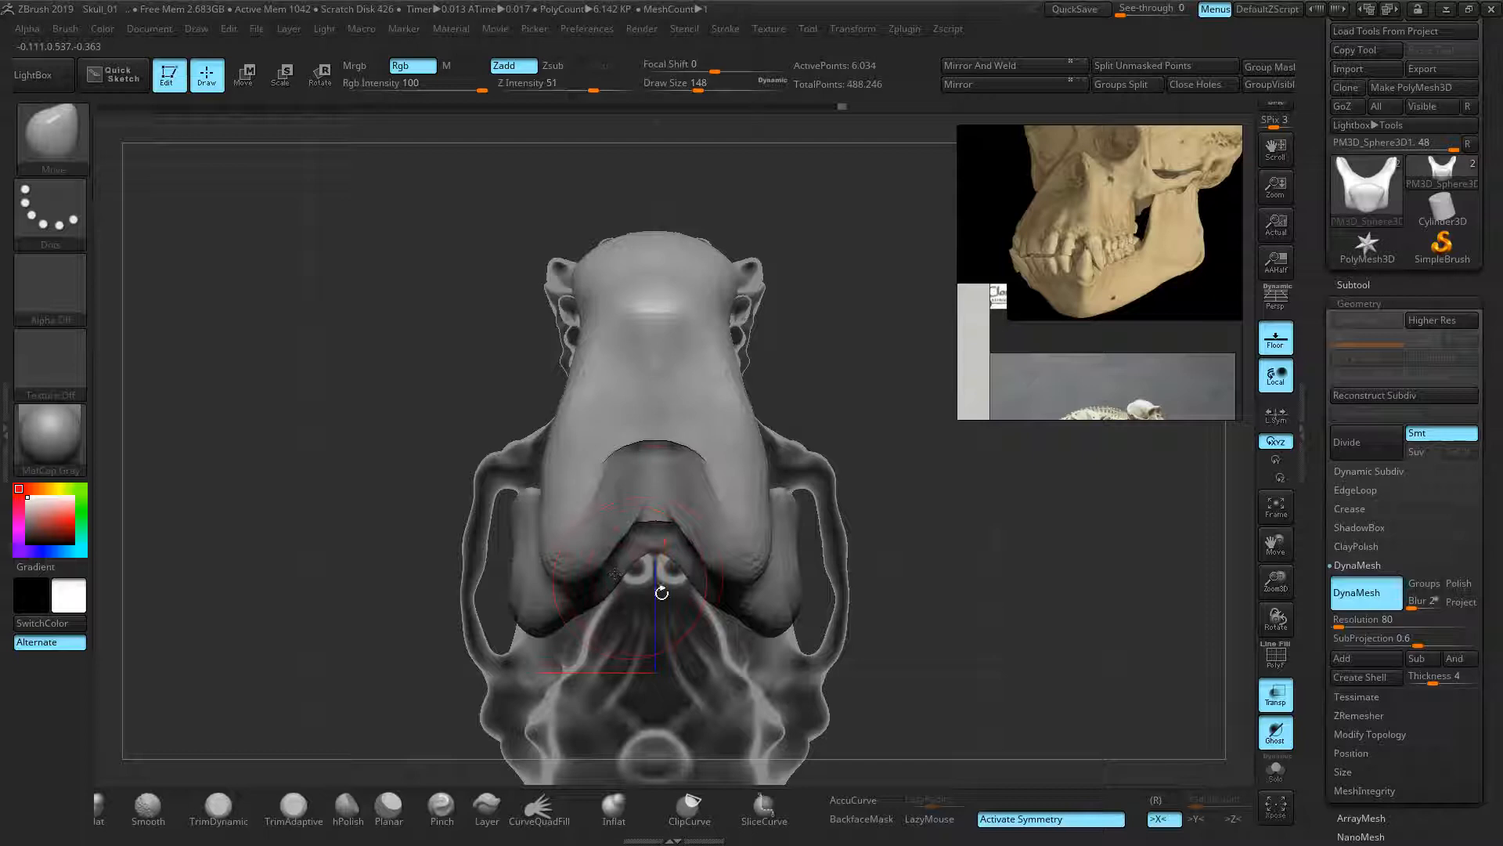
{"action": "left_click_drag", "start_coordinate": [638, 580], "coordinate": [648, 473]}
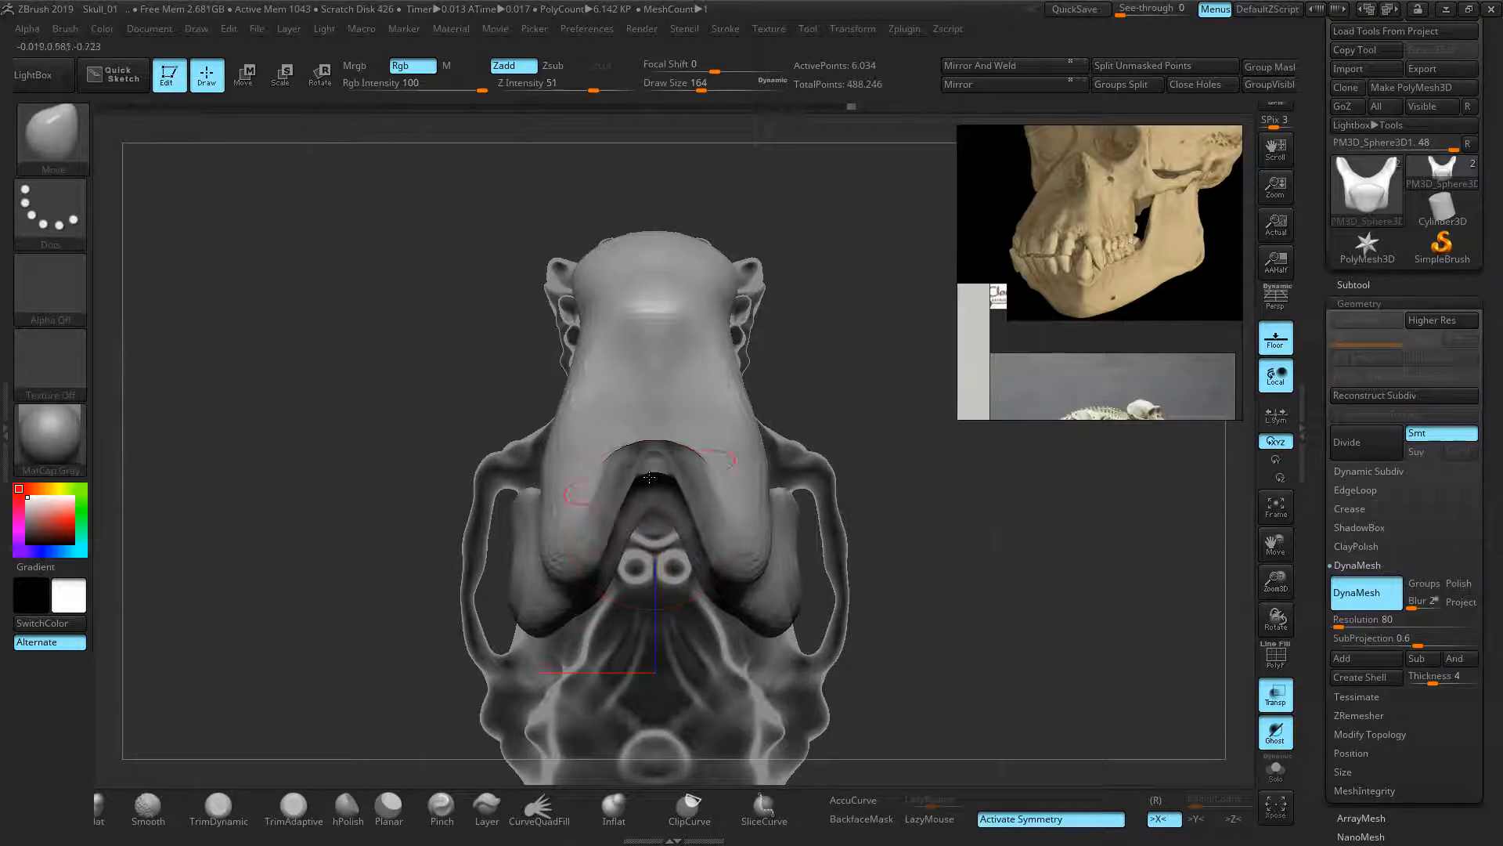
- Carve the central hollow forward toward the chin at draw size 164, remeshing the jaw between strokes
{"action": "key", "text": "ctrl"}
{"action": "left_click_drag", "start_coordinate": [353, 361], "coordinate": [364, 366], "text": "ctrl"}
{"action": "left_click_drag", "start_coordinate": [645, 511], "coordinate": [651, 388]}
{"action": "left_click_drag", "start_coordinate": [309, 326], "coordinate": [352, 375], "text": "ctrl"}
{"action": "left_click_drag", "start_coordinate": [654, 399], "coordinate": [656, 319]}
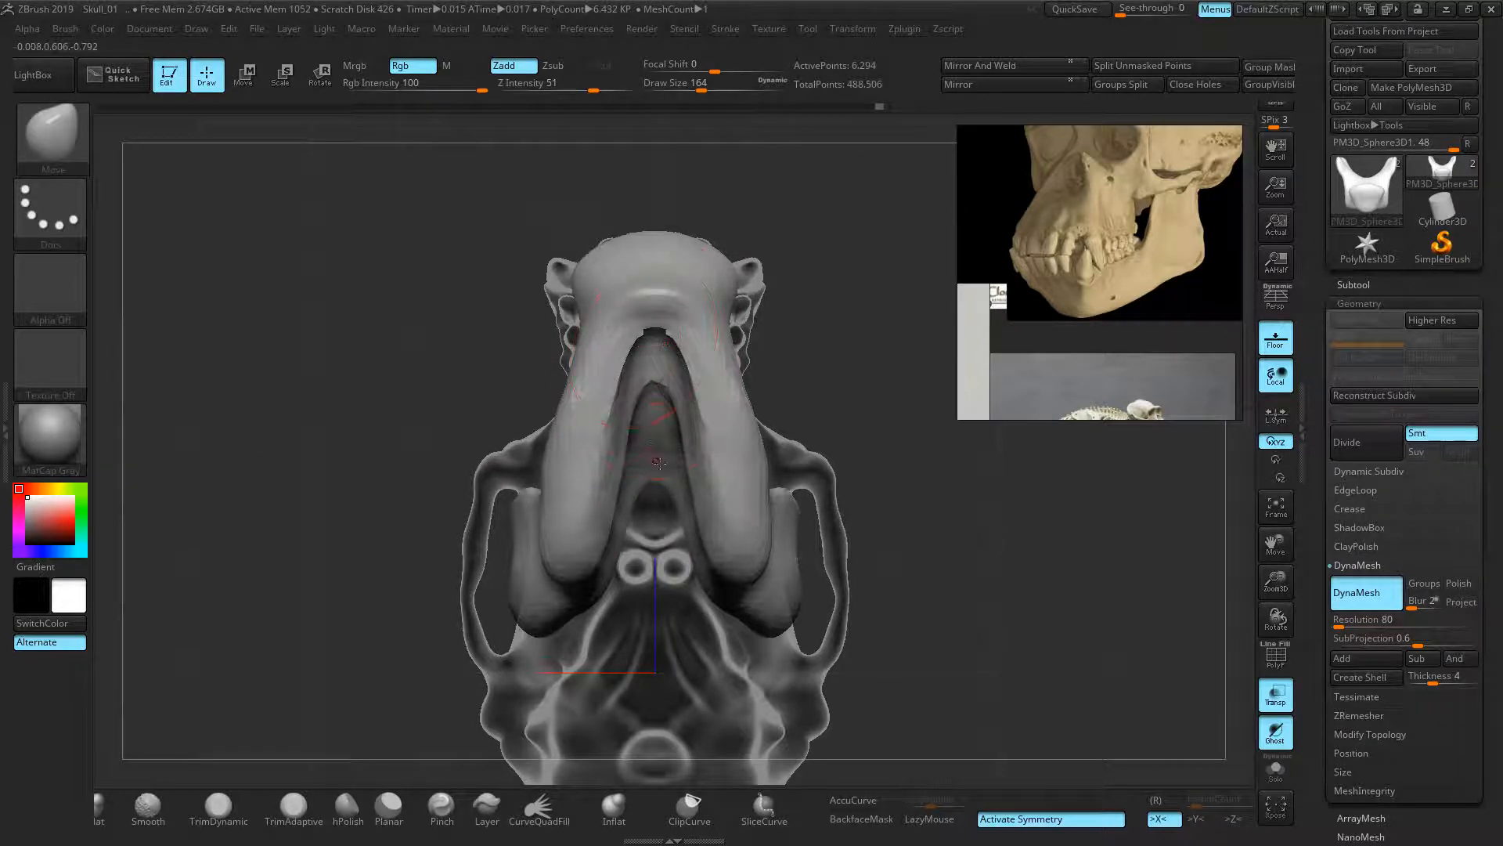
{"action": "left_click_drag", "start_coordinate": [290, 313], "coordinate": [465, 490], "text": "ctrl"}
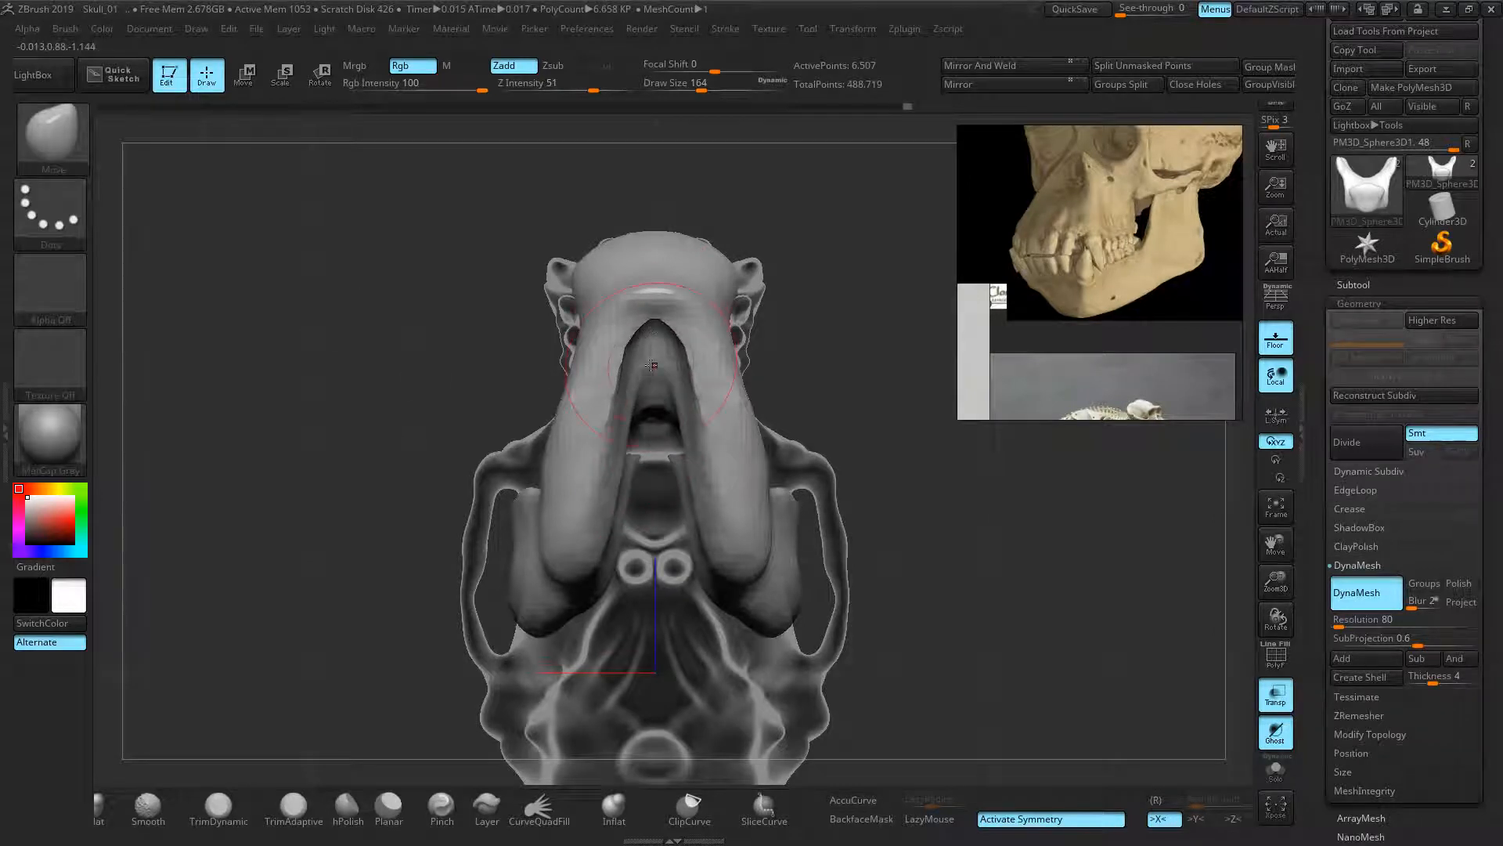
{"action": "left_click_drag", "start_coordinate": [661, 402], "coordinate": [660, 379]}
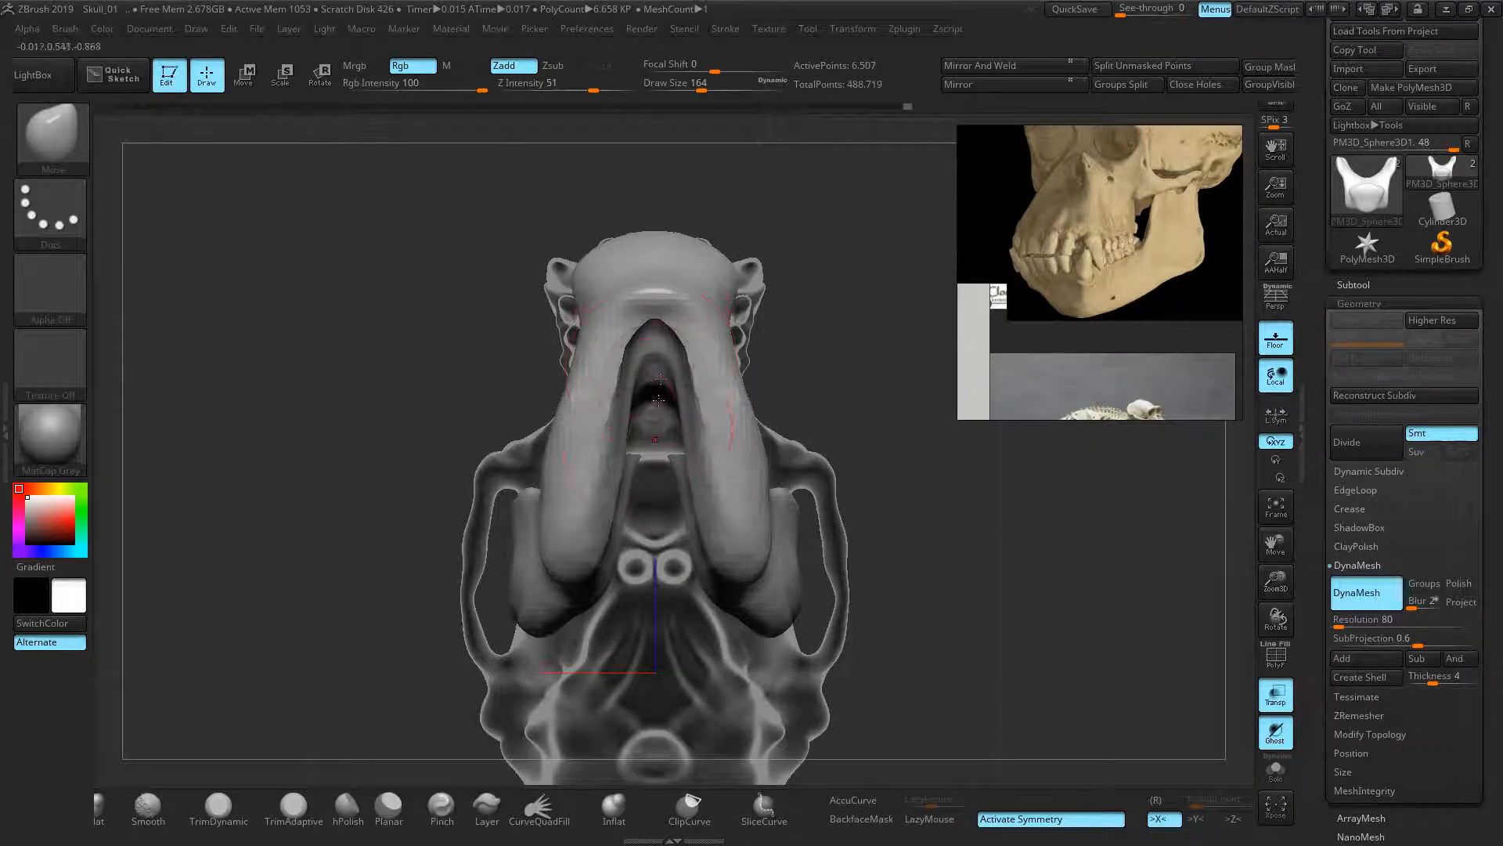
{"action": "left_click_drag", "start_coordinate": [359, 402], "coordinate": [375, 422], "text": "ctrl"}
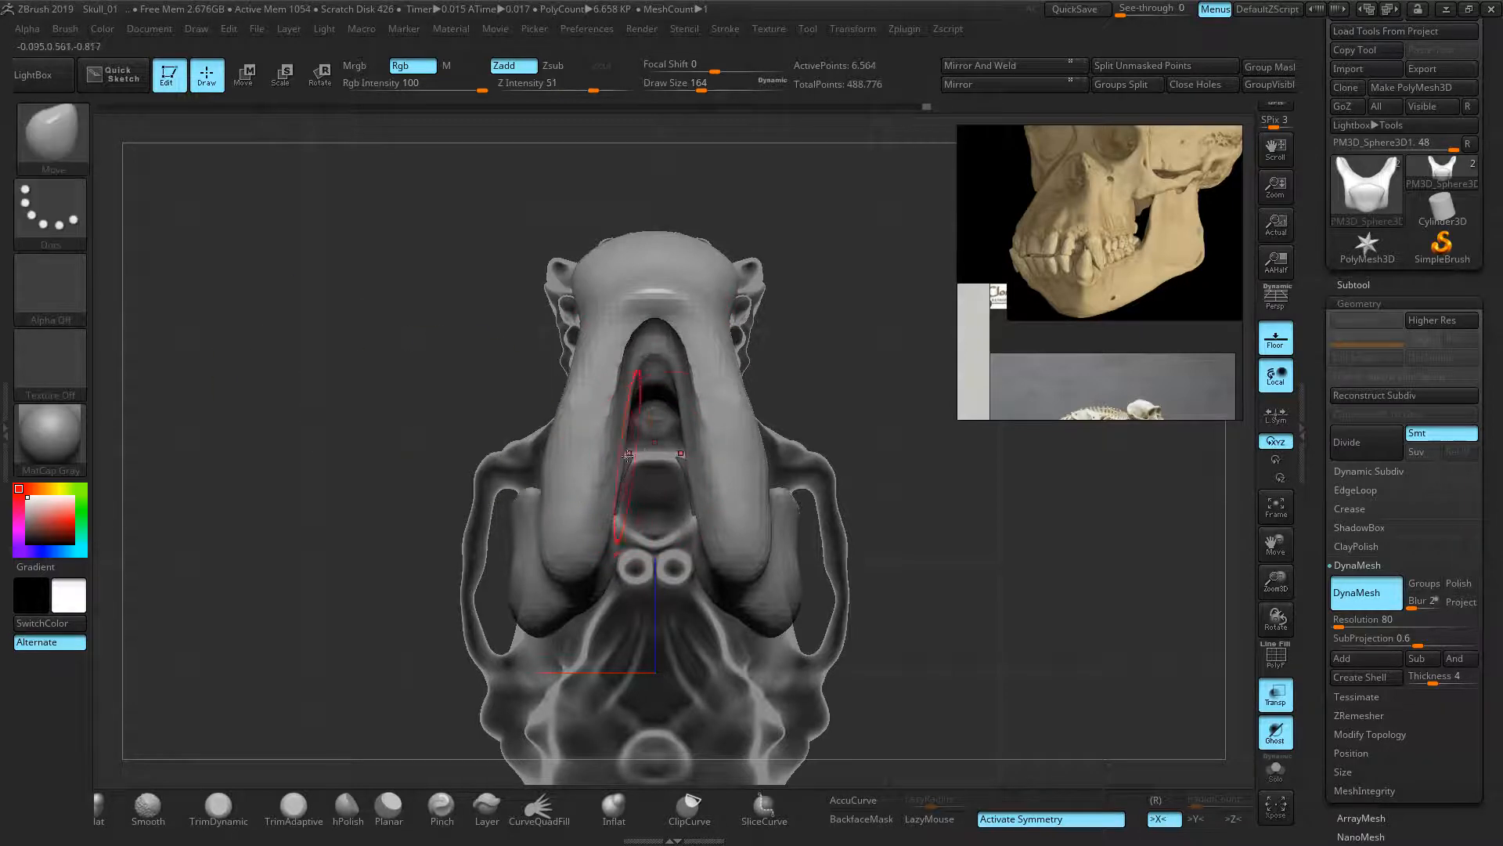
{"action": "left_click_drag", "start_coordinate": [658, 355], "coordinate": [696, 388]}
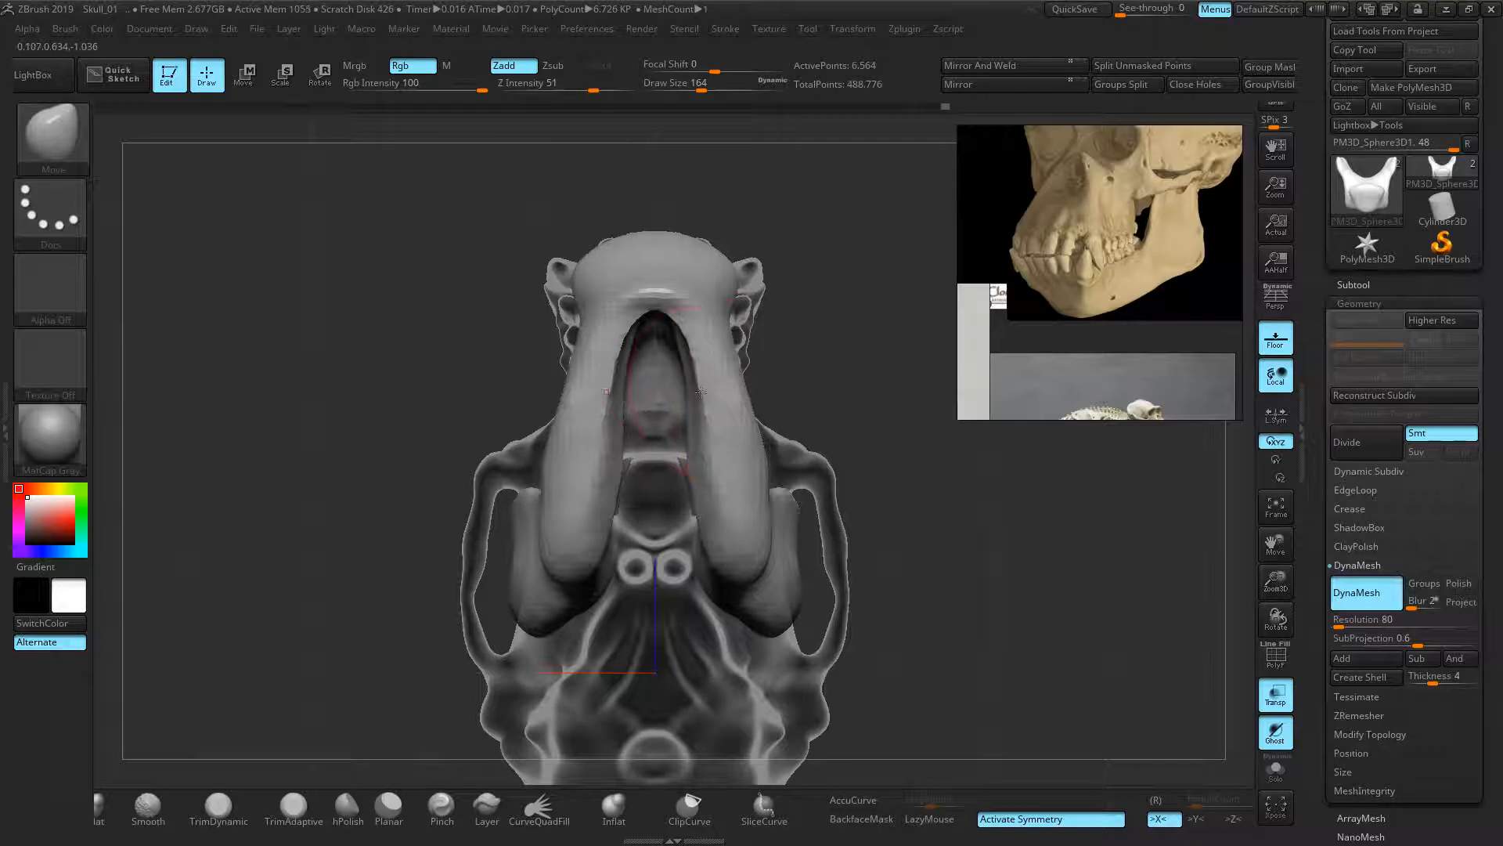
- Push out the remaining web behind the chin to open the arch, remeshing the jaw and smoothing the inner walls
{"action": "left_click_drag", "start_coordinate": [672, 446], "coordinate": [663, 374]}
{"action": "right_click_drag", "start_coordinate": [657, 377], "coordinate": [659, 338]}
{"action": "left_click_drag", "start_coordinate": [660, 338], "coordinate": [664, 322]}
{"action": "mouse_move", "coordinate": [814, 280]}
{"action": "right_mouse_down"}
{"action": "mouse_move", "coordinate": [885, 325]}
{"action": "mouse_move", "coordinate": [900, 360]}
{"action": "mouse_move", "coordinate": [899, 261]}
{"action": "mouse_move", "coordinate": [890, 364]}
{"action": "mouse_move", "coordinate": [766, 316]}
{"action": "right_mouse_up"}
{"action": "key", "text": "ctrl"}
{"action": "right_click_drag", "start_coordinate": [687, 473], "coordinate": [698, 417]}
{"action": "left_click_drag", "start_coordinate": [675, 336], "coordinate": [701, 406], "text": "shift"}
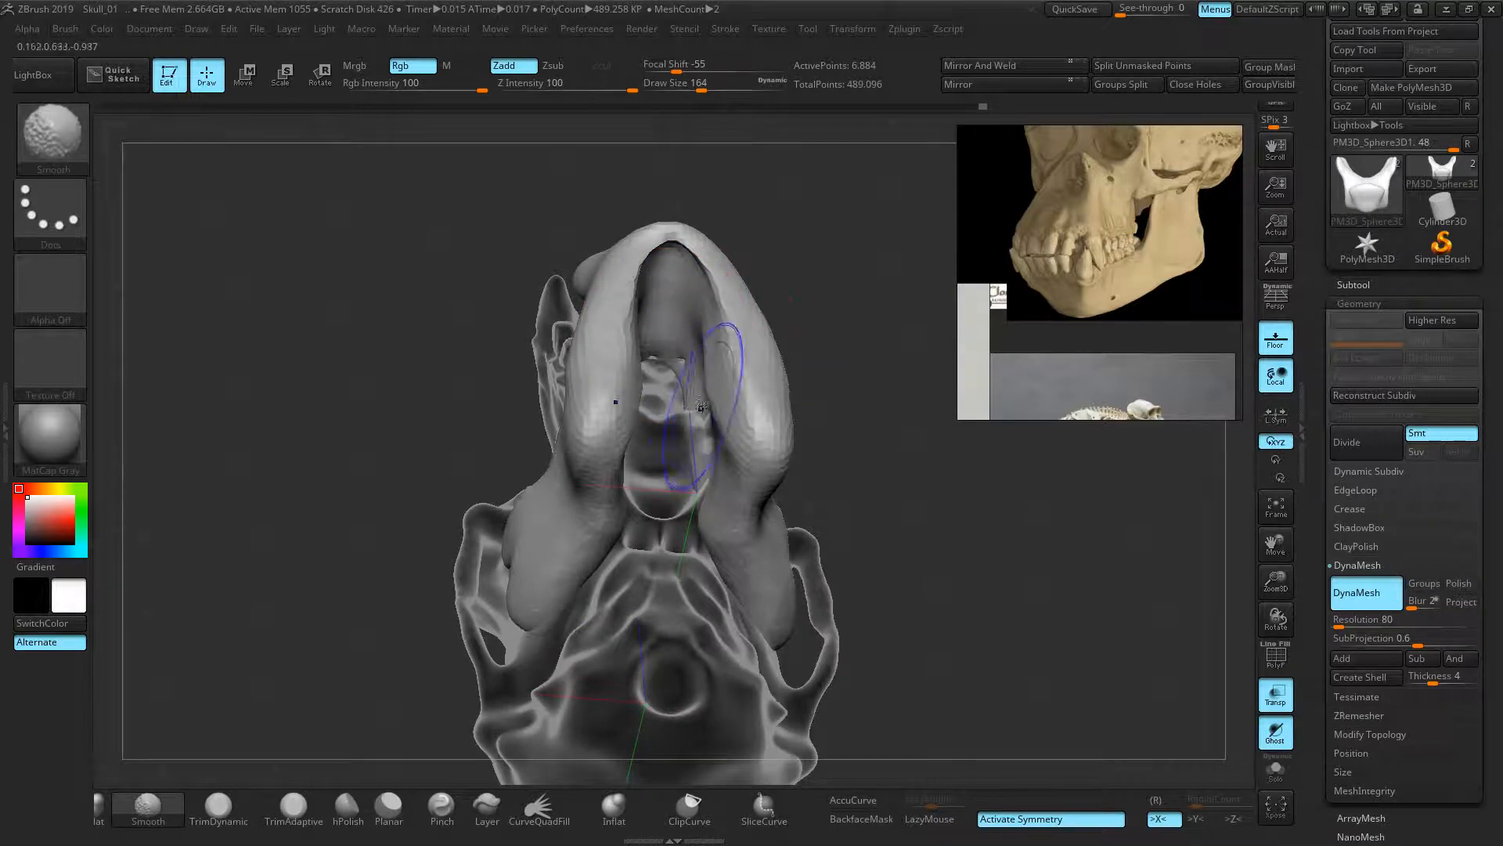
{"action": "left_click_drag", "start_coordinate": [811, 329], "coordinate": [829, 346], "text": "ctrl"}
{"action": "mouse_move", "coordinate": [680, 342]}
{"action": "left_mouse_down", "text": "shift"}
{"action": "mouse_move", "coordinate": [709, 325]}
{"action": "mouse_move", "coordinate": [724, 489]}
{"action": "mouse_move", "coordinate": [692, 460]}
{"action": "left_mouse_up", "text": "shift"}
{"action": "right_click_drag", "start_coordinate": [692, 460], "coordinate": [704, 422], "text": "shift"}
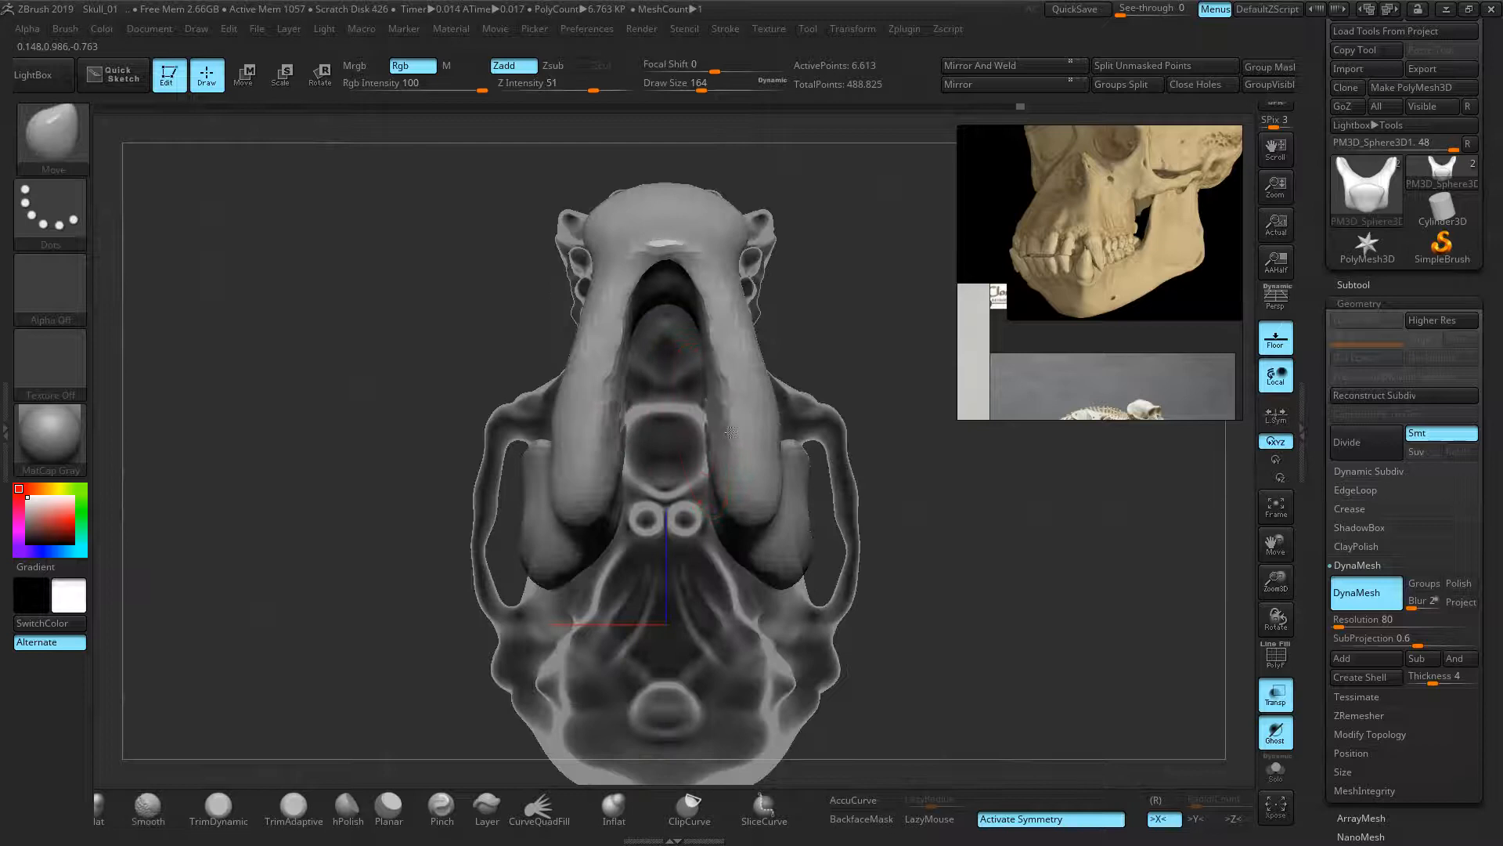
{"action": "left_click_drag", "start_coordinate": [711, 456], "coordinate": [720, 517]}
- Find the labelled bottom-view skull on the reference board and turn the model to the matching view from below
{"action": "scroll", "coordinate": [1044, 328], "scroll_direction": "down", "scroll_amount": 3}
{"action": "middle_click_drag", "start_coordinate": [1120, 340], "coordinate": [956, 263]}
{"action": "middle_click_drag", "start_coordinate": [1119, 245], "coordinate": [1087, 333]}
{"action": "scroll", "coordinate": [1085, 333], "scroll_direction": "up", "scroll_amount": 1}
{"action": "middle_click_drag", "start_coordinate": [1118, 199], "coordinate": [1123, 399]}
{"action": "left_click", "coordinate": [1103, 272]}
{"action": "scroll", "coordinate": [1083, 307], "scroll_direction": "up", "scroll_amount": 3}
{"action": "scroll", "coordinate": [1083, 307], "scroll_direction": "down", "scroll_amount": 2}
{"action": "mouse_move", "coordinate": [882, 705]}
{"action": "left_mouse_down"}
{"action": "mouse_move", "coordinate": [794, 184]}
{"action": "mouse_move", "coordinate": [820, 454]}
{"action": "mouse_move", "coordinate": [818, 388]}
{"action": "mouse_move", "coordinate": [839, 401]}
{"action": "left_mouse_up"}
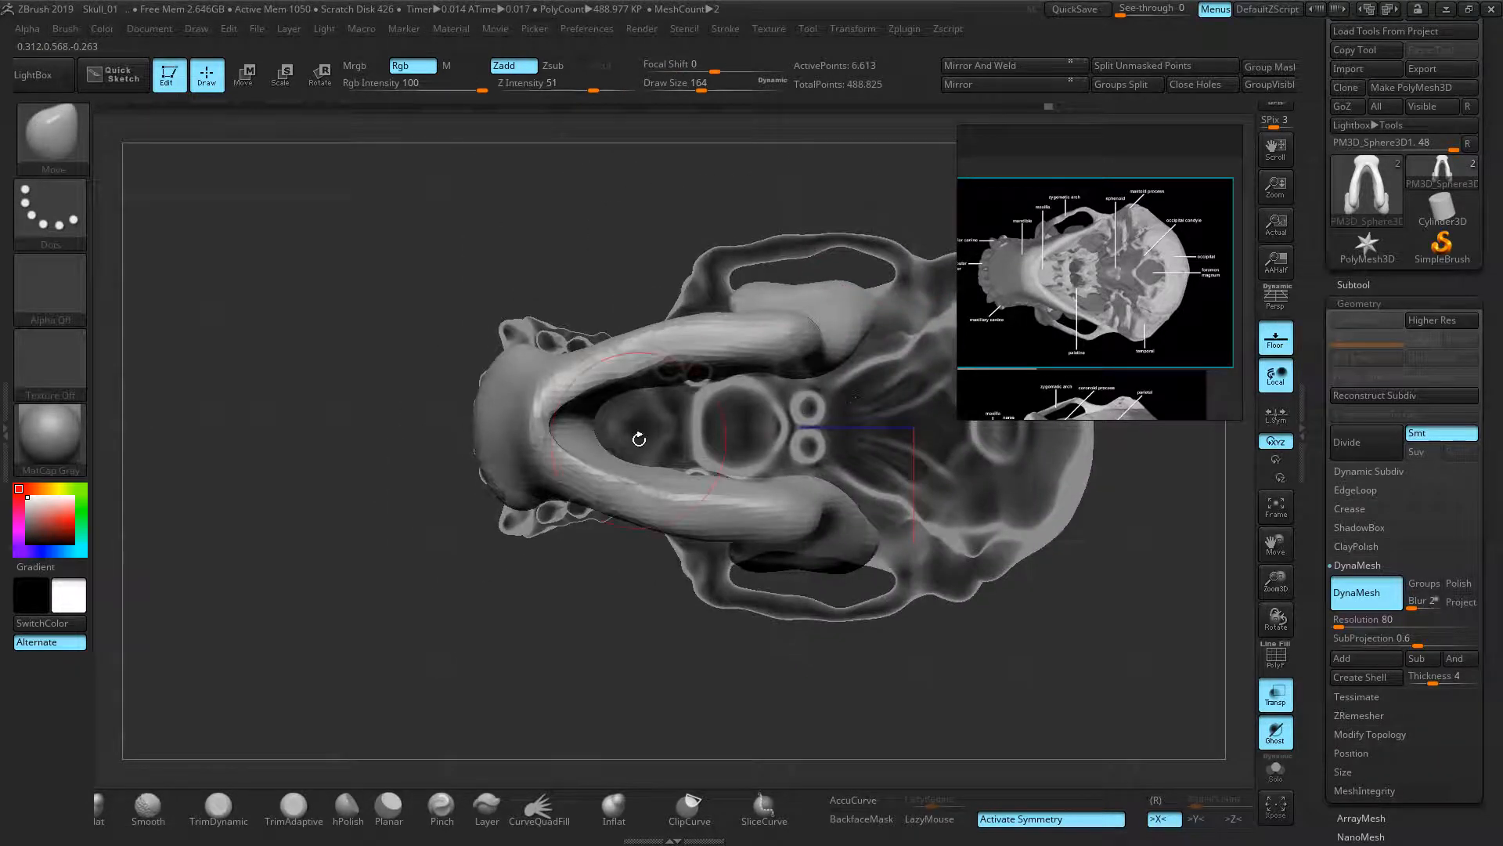
- Thicken the chin backward and spread the jaw's sides into a V per the bottom-view reference, remeshing and smoothing the jaw
{"action": "mouse_move", "coordinate": [554, 423]}
{"action": "left_mouse_down"}
{"action": "mouse_move", "coordinate": [608, 424]}
{"action": "mouse_move", "coordinate": [627, 374]}
{"action": "mouse_move", "coordinate": [772, 335]}
{"action": "mouse_move", "coordinate": [810, 349]}
{"action": "mouse_move", "coordinate": [802, 321]}
{"action": "mouse_move", "coordinate": [857, 323]}
{"action": "mouse_move", "coordinate": [777, 320]}
{"action": "mouse_move", "coordinate": [792, 303]}
{"action": "left_mouse_up"}
{"action": "mouse_move", "coordinate": [699, 362]}
{"action": "left_mouse_down"}
{"action": "mouse_move", "coordinate": [701, 347]}
{"action": "mouse_move", "coordinate": [670, 376]}
{"action": "mouse_move", "coordinate": [706, 350]}
{"action": "mouse_move", "coordinate": [636, 367]}
{"action": "left_mouse_up"}
{"action": "left_click_drag", "start_coordinate": [264, 305], "coordinate": [376, 365], "text": "ctrl"}
{"action": "left_click_drag", "start_coordinate": [643, 373], "coordinate": [755, 311], "text": "shift"}
{"action": "left_click_drag", "start_coordinate": [830, 542], "coordinate": [856, 541], "text": "shift"}
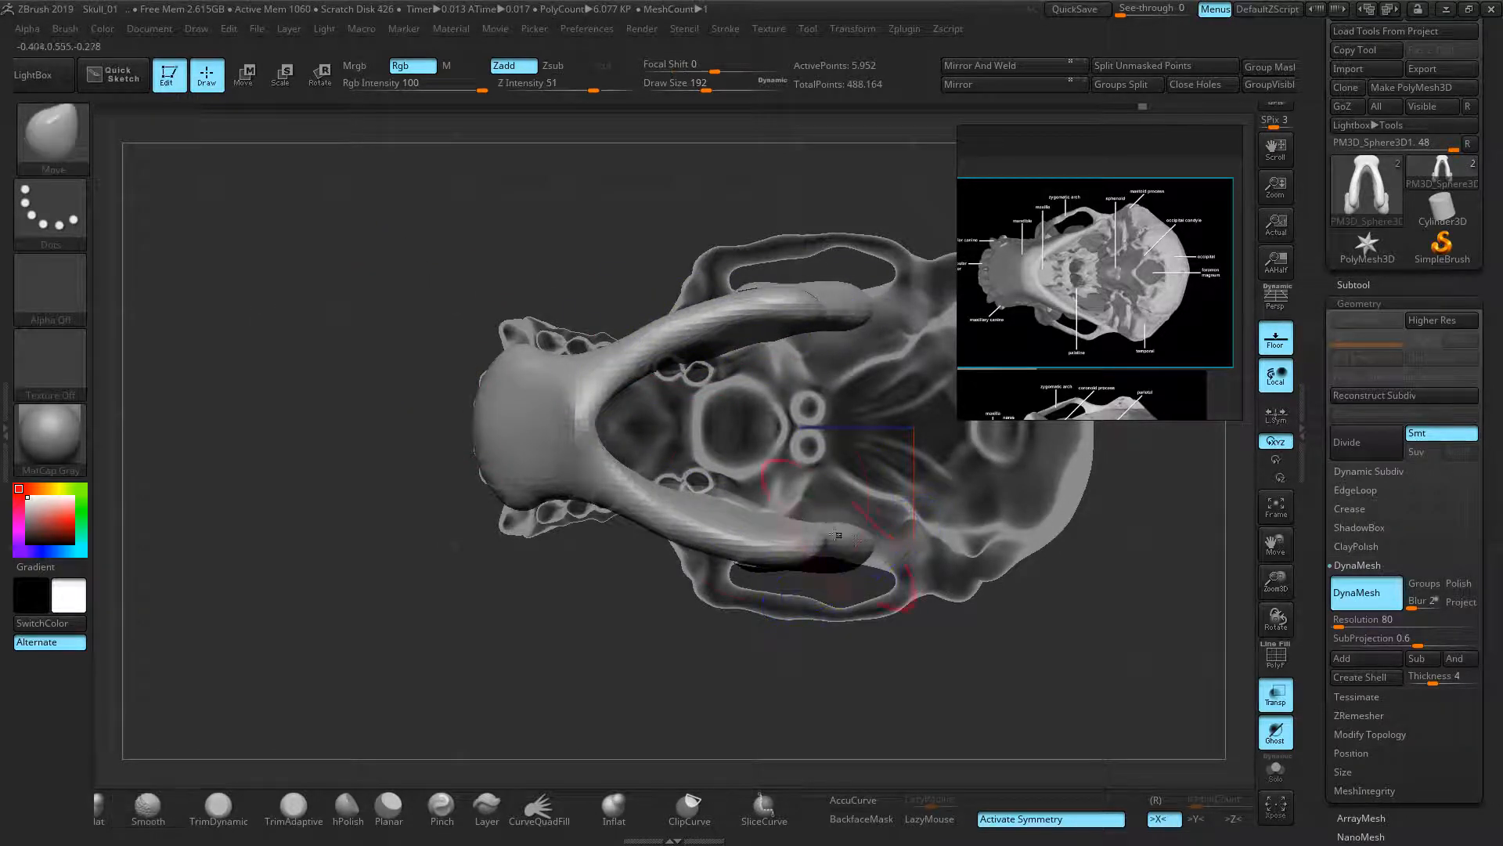
{"action": "mouse_move", "coordinate": [592, 413]}
{"action": "left_mouse_down"}
{"action": "mouse_move", "coordinate": [625, 394]}
{"action": "mouse_move", "coordinate": [584, 354]}
{"action": "mouse_move", "coordinate": [518, 343]}
{"action": "left_mouse_up"}
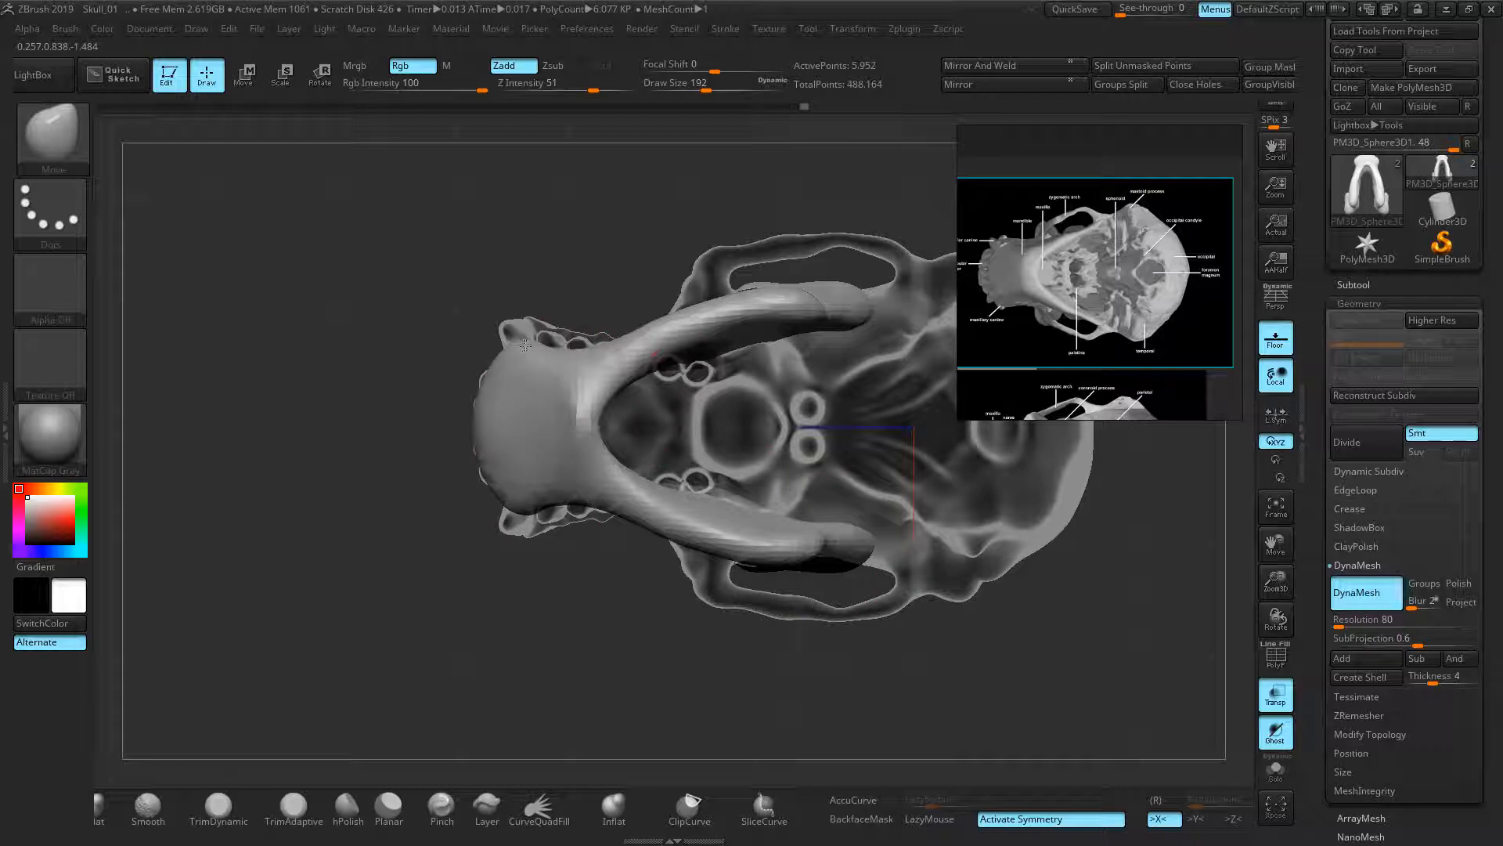
{"action": "mouse_move", "coordinate": [821, 318]}
{"action": "left_mouse_down"}
{"action": "mouse_move", "coordinate": [869, 320]}
{"action": "mouse_move", "coordinate": [792, 293]}
{"action": "left_mouse_up"}
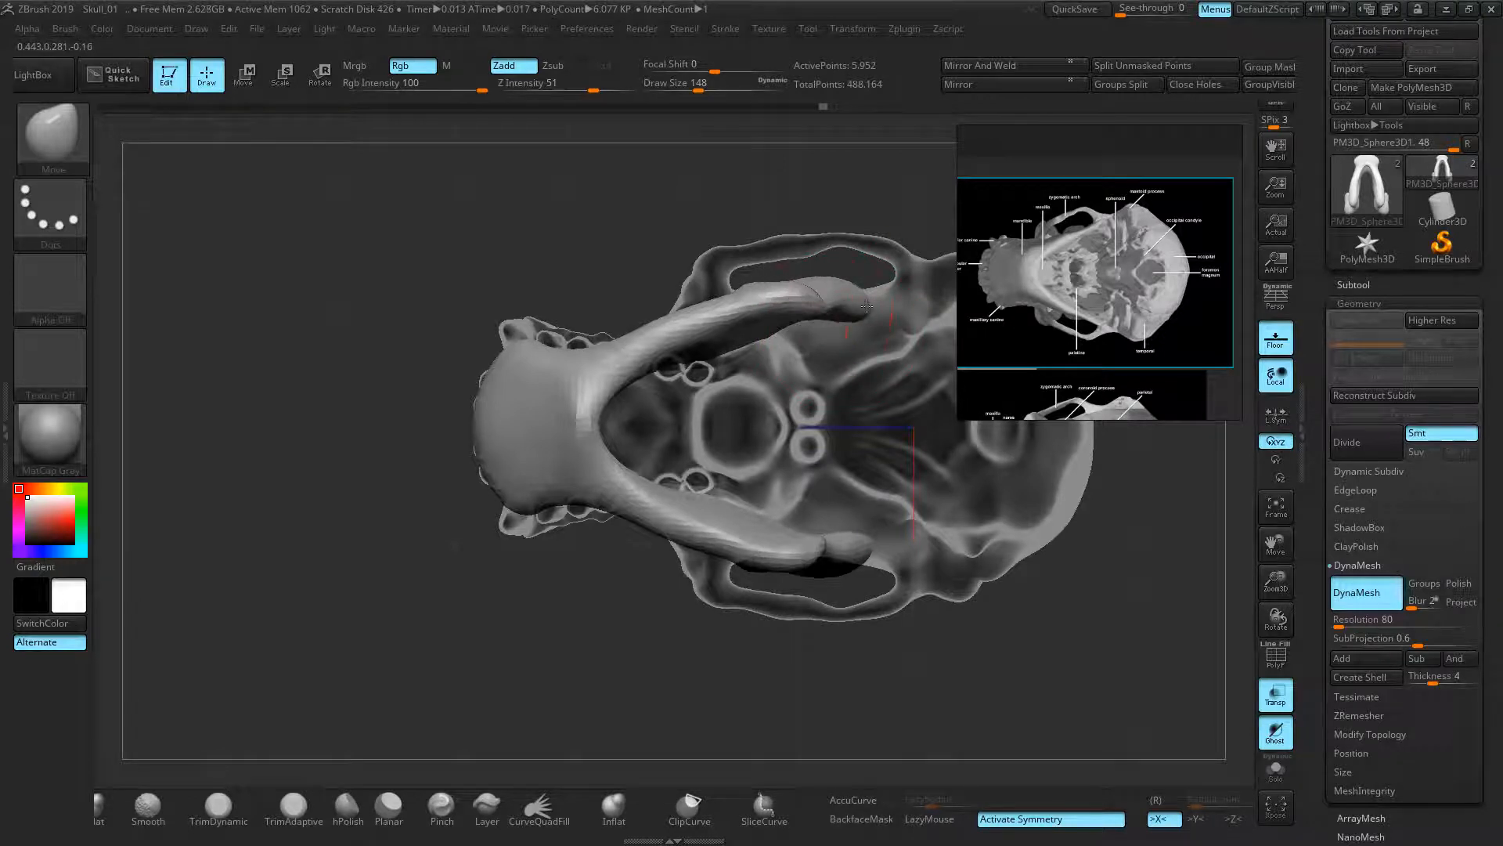
- Refine the chin and the jaw's upper front edge from frontal and three-quarter views at draw size 148, remeshing the jaw
{"action": "left_click_drag", "start_coordinate": [657, 236], "coordinate": [738, 436]}
{"action": "left_click_drag", "start_coordinate": [595, 401], "coordinate": [632, 268]}
{"action": "left_click_drag", "start_coordinate": [672, 597], "coordinate": [440, 407]}
{"action": "left_click_drag", "start_coordinate": [610, 248], "coordinate": [583, 245]}
{"action": "left_click_drag", "start_coordinate": [610, 303], "coordinate": [581, 304]}
{"action": "left_click_drag", "start_coordinate": [435, 349], "coordinate": [570, 361]}
{"action": "left_click_drag", "start_coordinate": [510, 419], "coordinate": [577, 443]}
{"action": "left_click_drag", "start_coordinate": [407, 439], "coordinate": [530, 430]}
{"action": "right_click_drag", "start_coordinate": [685, 457], "coordinate": [683, 388], "text": "ctrl"}
{"action": "mouse_move", "coordinate": [603, 490]}
{"action": "left_mouse_down"}
{"action": "mouse_move", "coordinate": [638, 510]}
{"action": "mouse_move", "coordinate": [598, 501]}
{"action": "mouse_move", "coordinate": [621, 597]}
{"action": "mouse_move", "coordinate": [672, 648]}
{"action": "mouse_move", "coordinate": [746, 549]}
{"action": "left_mouse_up"}
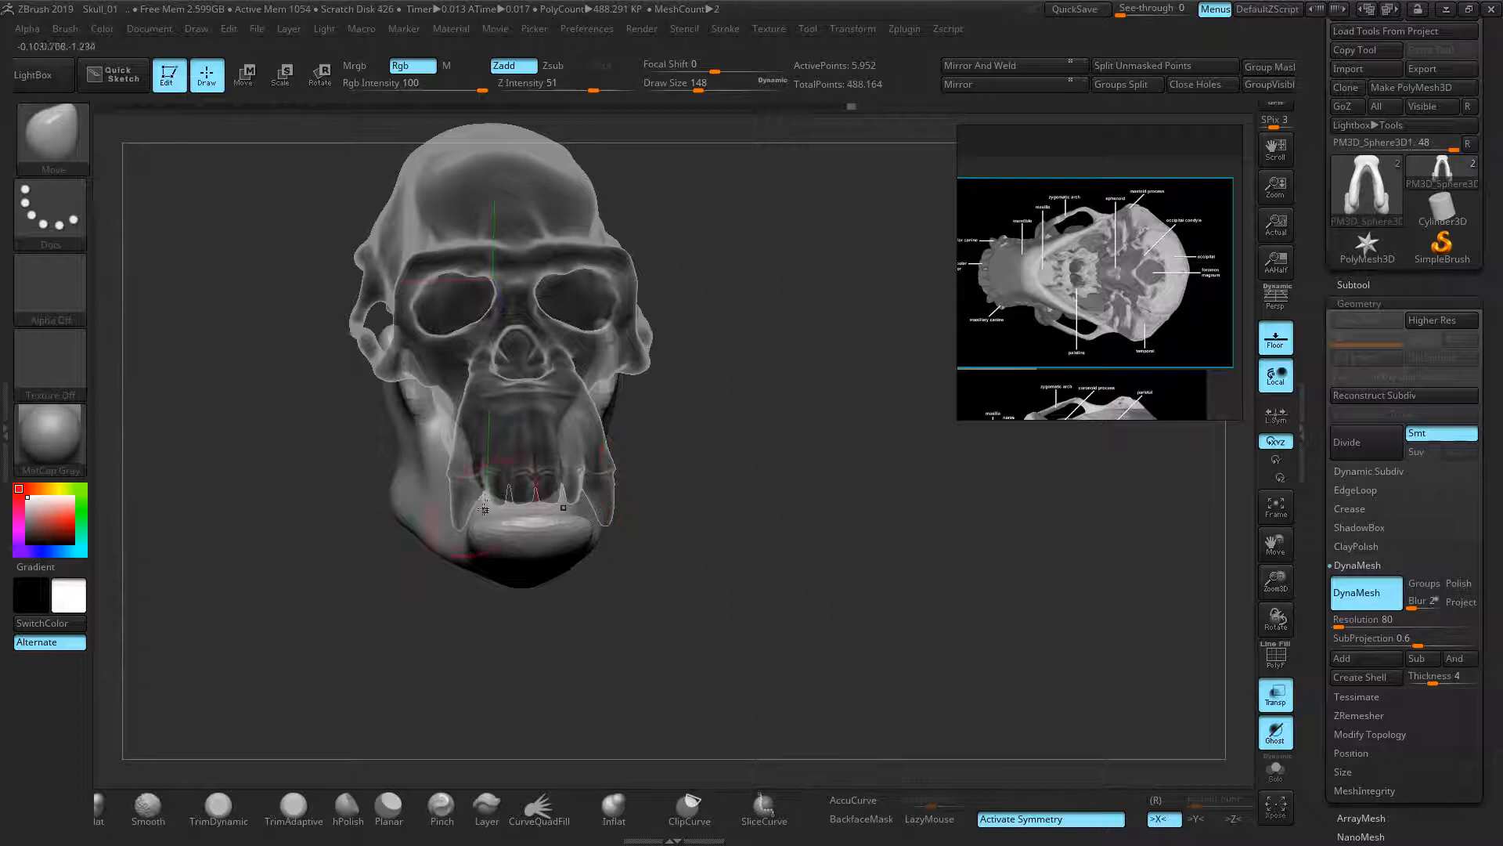
{"action": "left_click_drag", "start_coordinate": [697, 556], "coordinate": [846, 465]}
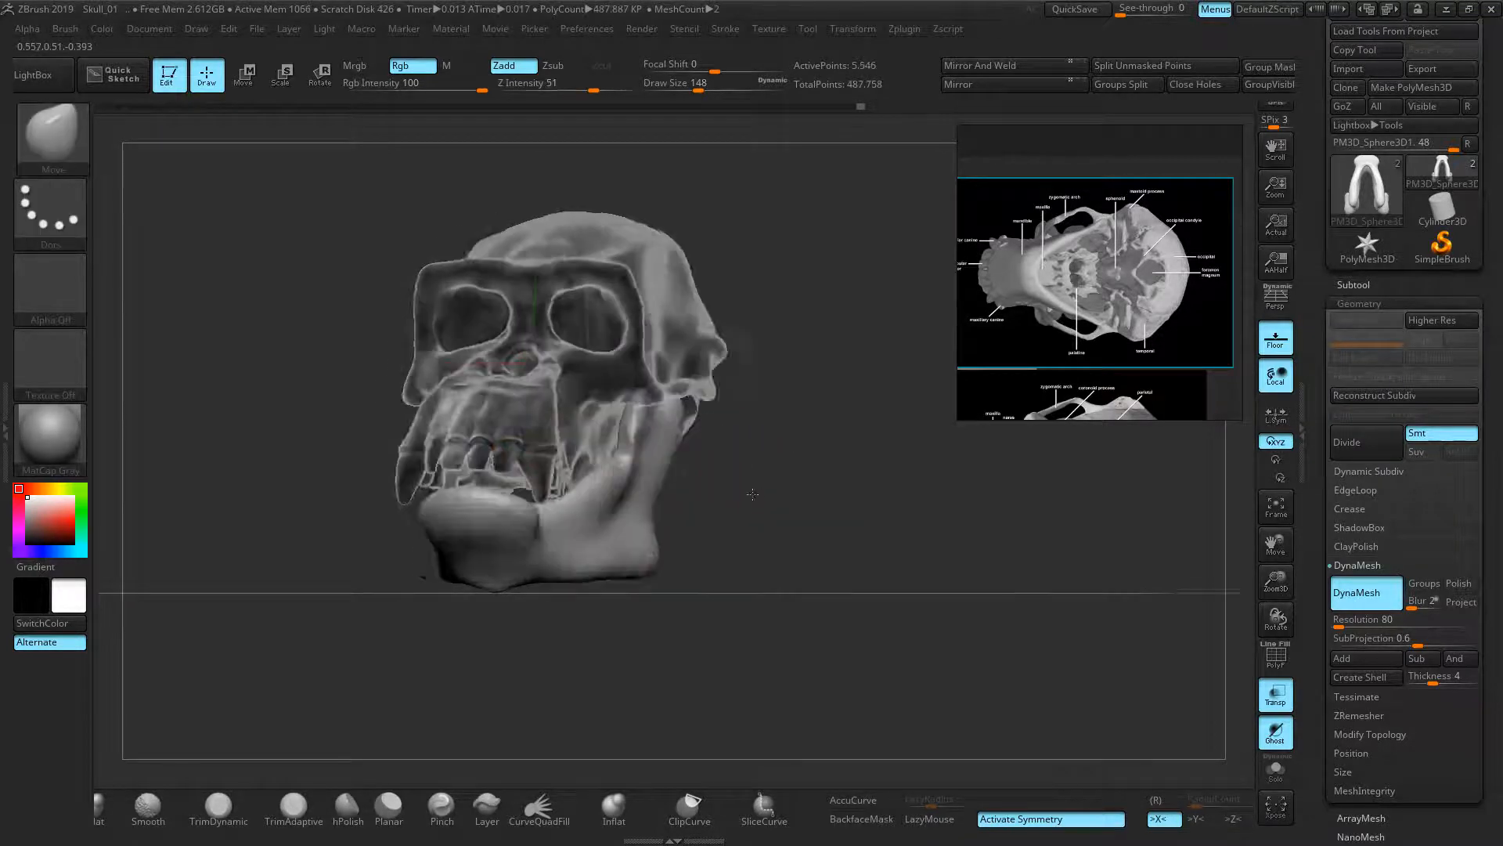
- Examine the jaw from several angles and bring the three-quarter skull photo into the reference view for comparison
{"action": "left_click_drag", "start_coordinate": [753, 494], "coordinate": [793, 563]}
{"action": "left_click_drag", "start_coordinate": [774, 507], "coordinate": [864, 523], "text": "shift"}
{"action": "right_click_drag", "start_coordinate": [885, 517], "coordinate": [844, 474], "text": "ctrl"}
{"action": "mouse_move", "coordinate": [705, 476]}
{"action": "left_mouse_down"}
{"action": "mouse_move", "coordinate": [764, 478]}
{"action": "mouse_move", "coordinate": [714, 440]}
{"action": "mouse_move", "coordinate": [716, 479]}
{"action": "mouse_move", "coordinate": [725, 465]}
{"action": "left_mouse_up"}
{"action": "mouse_move", "coordinate": [728, 461]}
{"action": "right_mouse_down", "text": "ctrl"}
{"action": "mouse_move", "coordinate": [849, 465]}
{"action": "mouse_move", "coordinate": [869, 452]}
{"action": "right_mouse_up", "text": "ctrl"}
{"action": "middle_click_drag", "start_coordinate": [1076, 269], "coordinate": [1238, 313]}
{"action": "middle_click_drag", "start_coordinate": [959, 334], "coordinate": [1111, 257]}
{"action": "middle_click_drag", "start_coordinate": [1054, 299], "coordinate": [1028, 331]}
{"action": "middle_click_drag", "start_coordinate": [1088, 204], "coordinate": [969, 279]}
- Reshape the jaw's rear lower corner and bottom edge at draw size 196, and check them in side profile
{"action": "left_click_drag", "start_coordinate": [758, 384], "coordinate": [745, 501]}
{"action": "mouse_move", "coordinate": [673, 599]}
{"action": "left_mouse_down"}
{"action": "mouse_move", "coordinate": [680, 553]}
{"action": "mouse_move", "coordinate": [678, 570]}
{"action": "left_mouse_up"}
{"action": "left_click_drag", "start_coordinate": [798, 511], "coordinate": [740, 479]}
{"action": "left_click_drag", "start_coordinate": [748, 575], "coordinate": [804, 595]}
{"action": "left_click_drag", "start_coordinate": [457, 609], "coordinate": [416, 635]}
{"action": "left_click_drag", "start_coordinate": [489, 583], "coordinate": [495, 578], "text": "shift"}
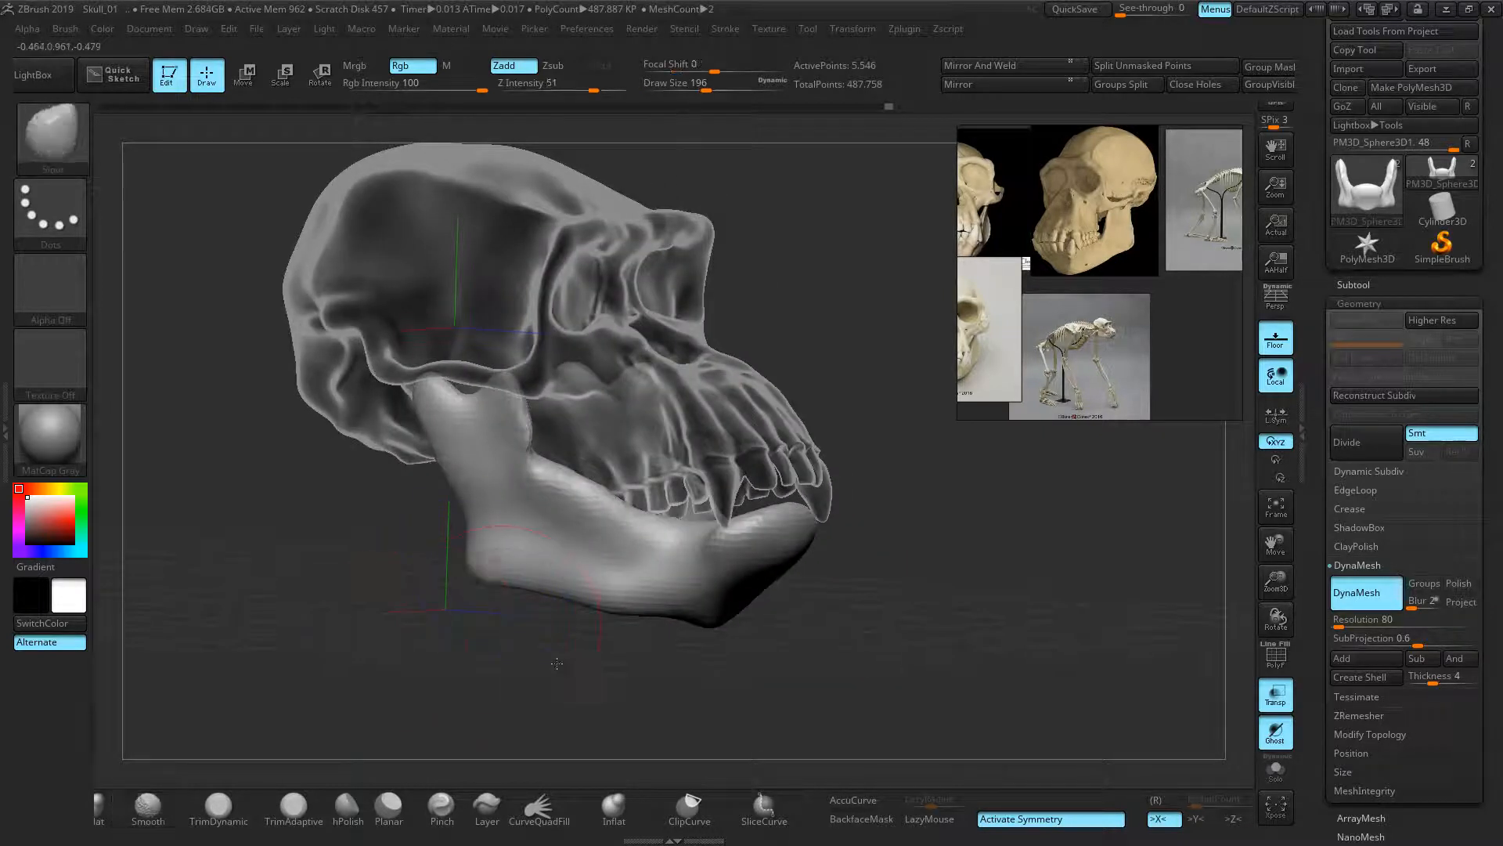
{"action": "left_click_drag", "start_coordinate": [548, 656], "coordinate": [604, 647], "text": "shift"}
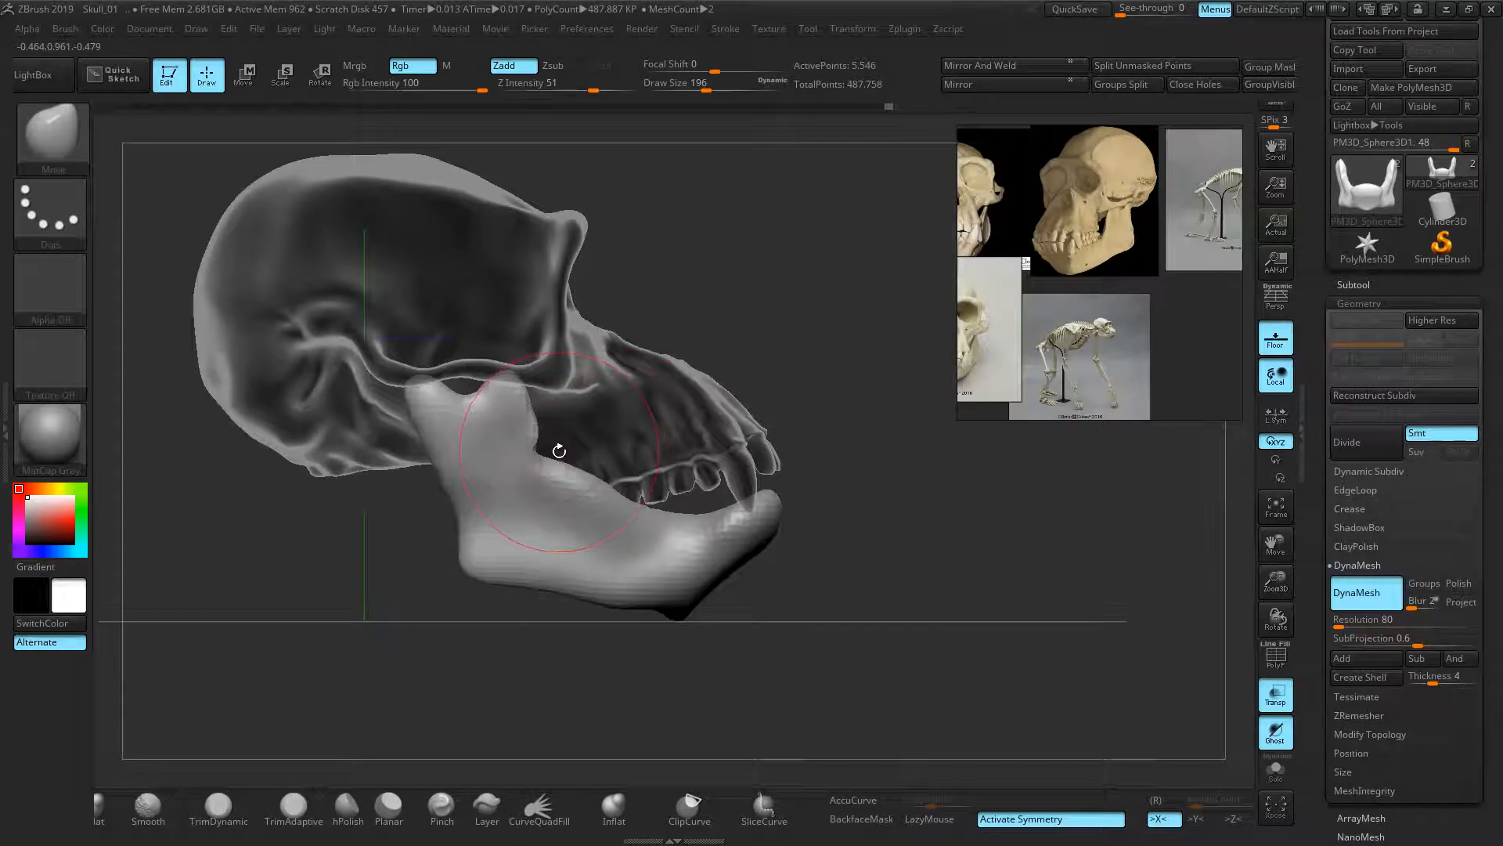
- Frame the skeleton photo's side-view skull as reference, and fill out the ramus's front and rear edges at draw size 184
{"action": "middle_click_drag", "start_coordinate": [1169, 306], "coordinate": [1016, 335]}
{"action": "scroll", "coordinate": [1080, 316], "scroll_direction": "up", "scroll_amount": 5}
{"action": "double_click", "coordinate": [1079, 241]}
{"action": "middle_click_drag", "start_coordinate": [1092, 235], "coordinate": [1055, 331]}
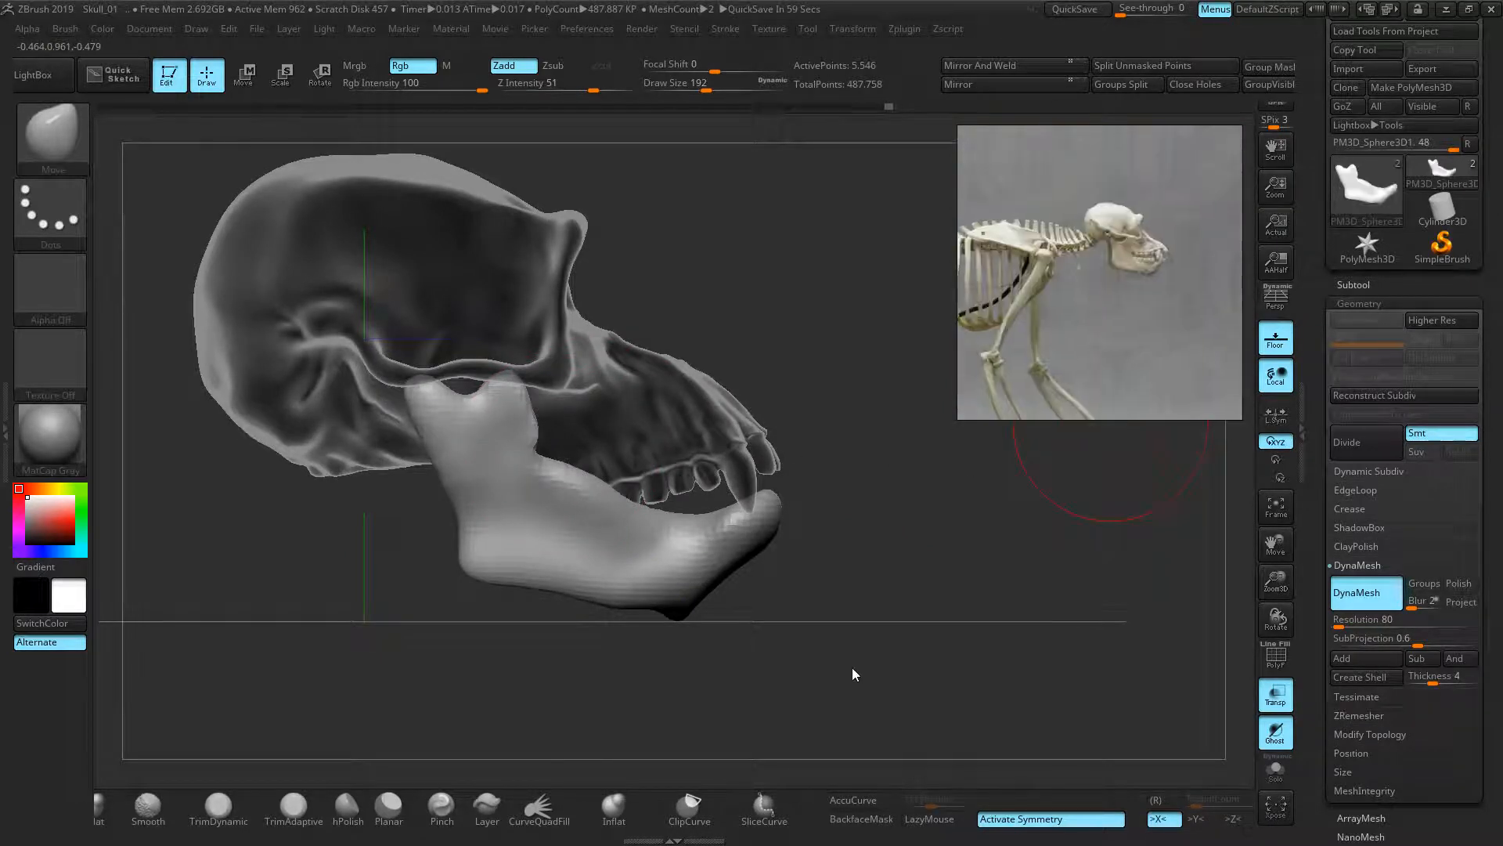
{"action": "key", "text": "bracketleft"}
{"action": "key", "text": "bracketleft"}
{"action": "mouse_move", "coordinate": [563, 466]}
{"action": "left_mouse_down"}
{"action": "mouse_move", "coordinate": [570, 498]}
{"action": "mouse_move", "coordinate": [599, 516]}
{"action": "mouse_move", "coordinate": [591, 550]}
{"action": "mouse_move", "coordinate": [591, 513]}
{"action": "mouse_move", "coordinate": [561, 479]}
{"action": "mouse_move", "coordinate": [456, 502]}
{"action": "left_mouse_up"}
{"action": "key", "text": "bracketright"}
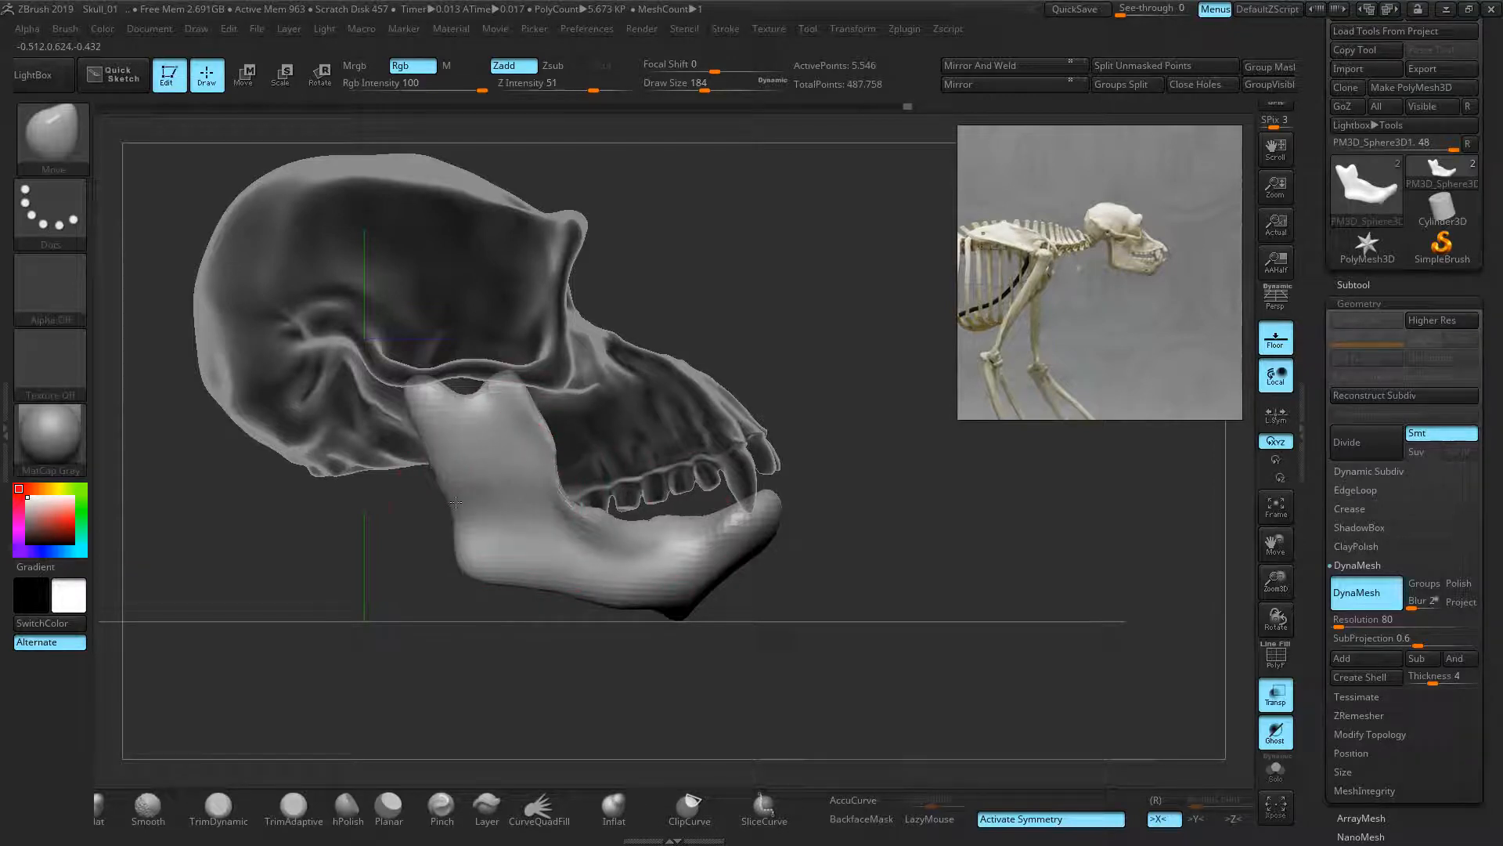
{"action": "left_click_drag", "start_coordinate": [564, 458], "coordinate": [502, 460]}
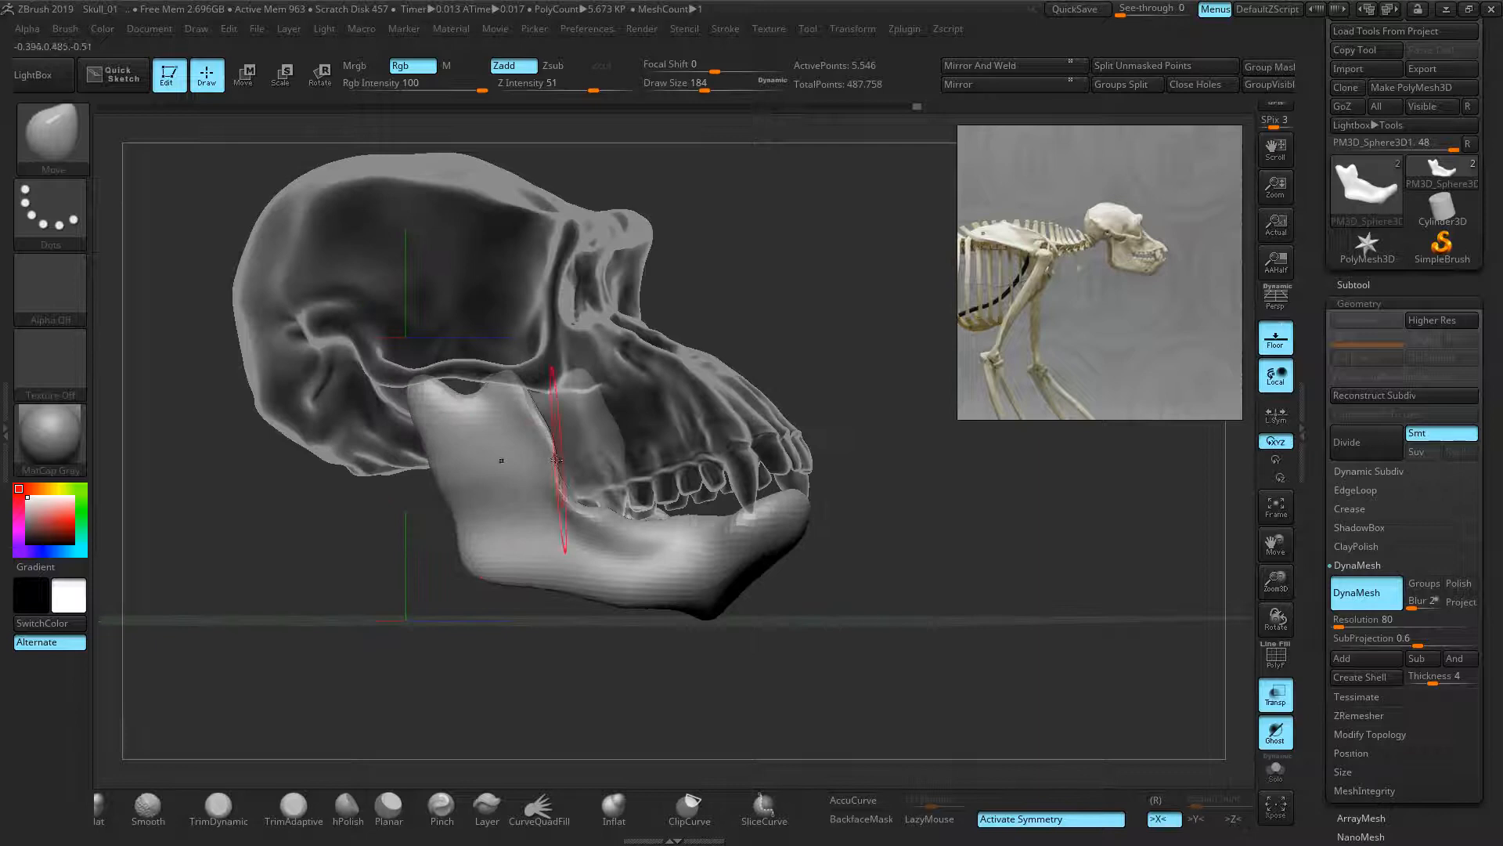
- Remesh the jaw and smooth the ramus's front edge in side view, undoing the last stroke on it
{"action": "left_click_drag", "start_coordinate": [890, 604], "coordinate": [900, 591], "text": "shift"}
{"action": "left_click_drag", "start_coordinate": [917, 511], "coordinate": [895, 523], "text": "ctrl"}
{"action": "left_click_drag", "start_coordinate": [567, 473], "coordinate": [548, 458], "text": "shift"}
{"action": "left_click_drag", "start_coordinate": [547, 457], "coordinate": [541, 460], "text": "shift"}
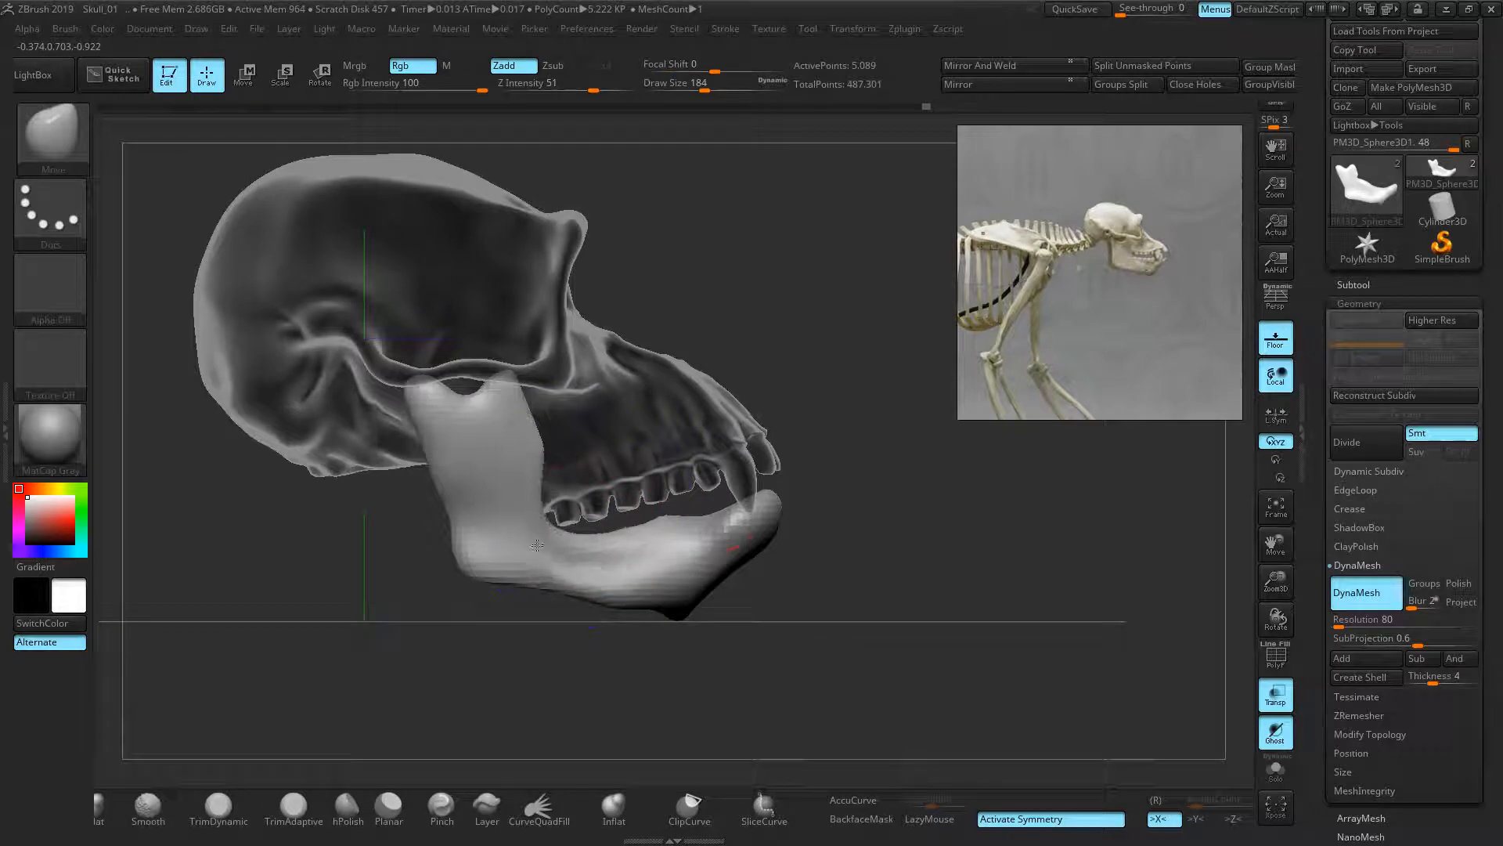
{"action": "key", "text": "ctrl"}
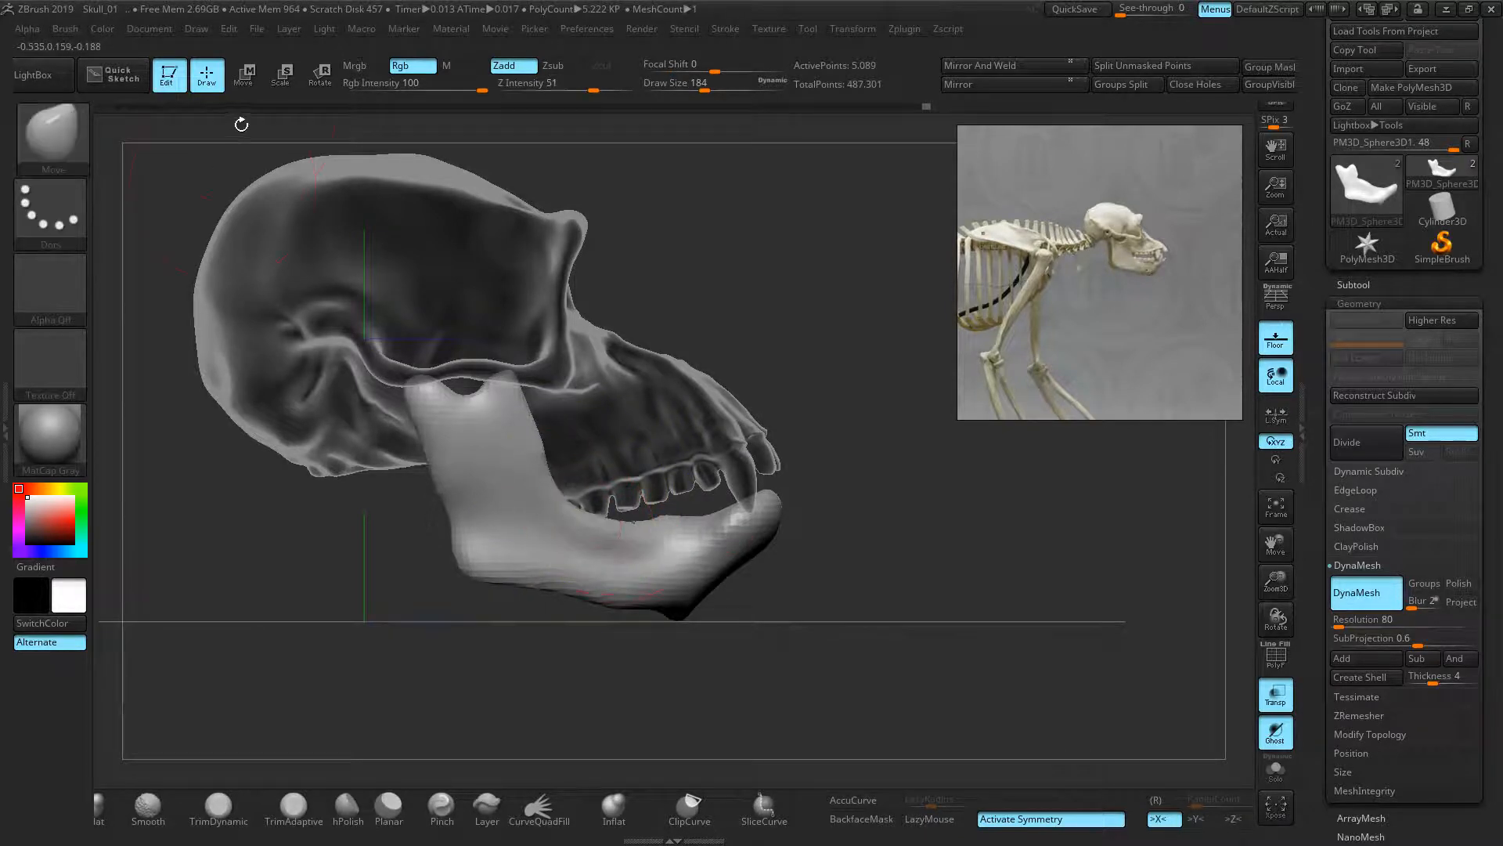
- Move the whole jaw slightly down and back relative to the skull
{"action": "key", "text": "w"}
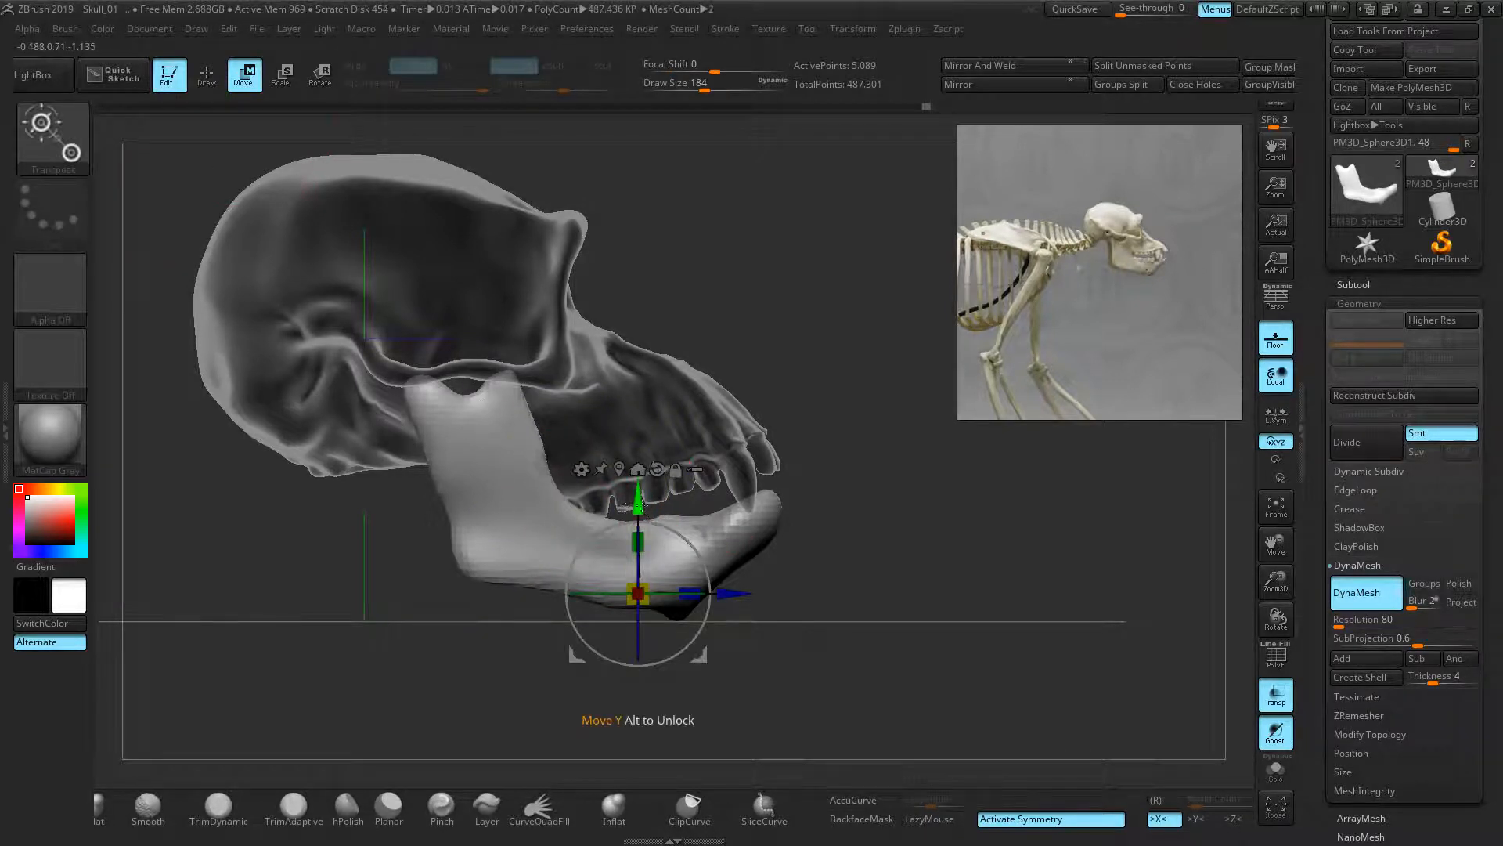
{"action": "left_click_drag", "start_coordinate": [635, 503], "coordinate": [632, 505]}
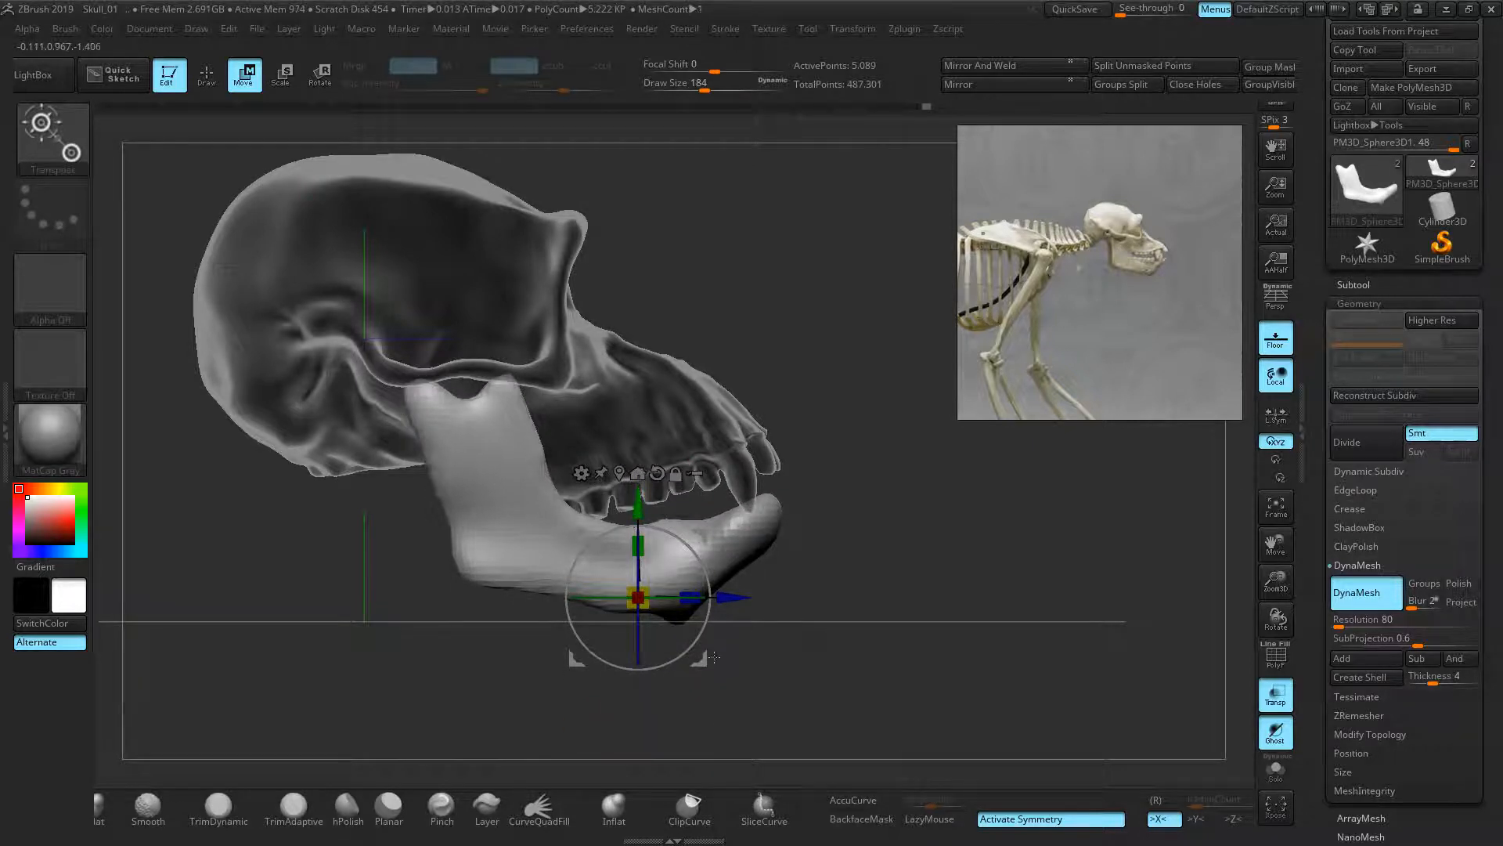
{"action": "left_click_drag", "start_coordinate": [729, 598], "coordinate": [724, 597]}
{"action": "left_click_drag", "start_coordinate": [640, 510], "coordinate": [641, 513]}
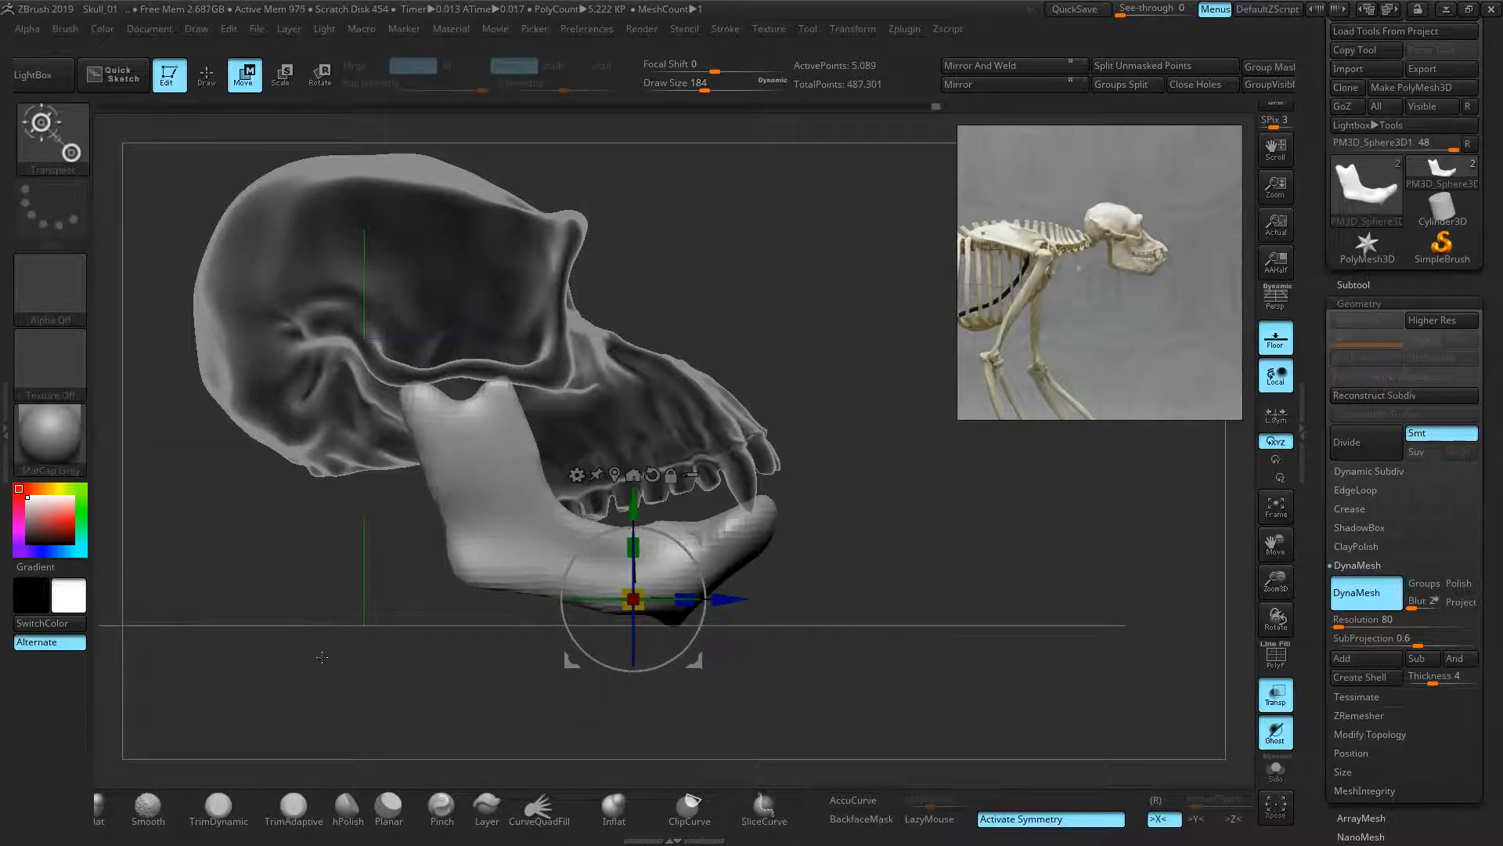
- Push down the inner corner between ramus and jaw body at draw size 140, remesh, and smooth the body's upper edge
{"action": "left_click", "coordinate": [198, 88]}
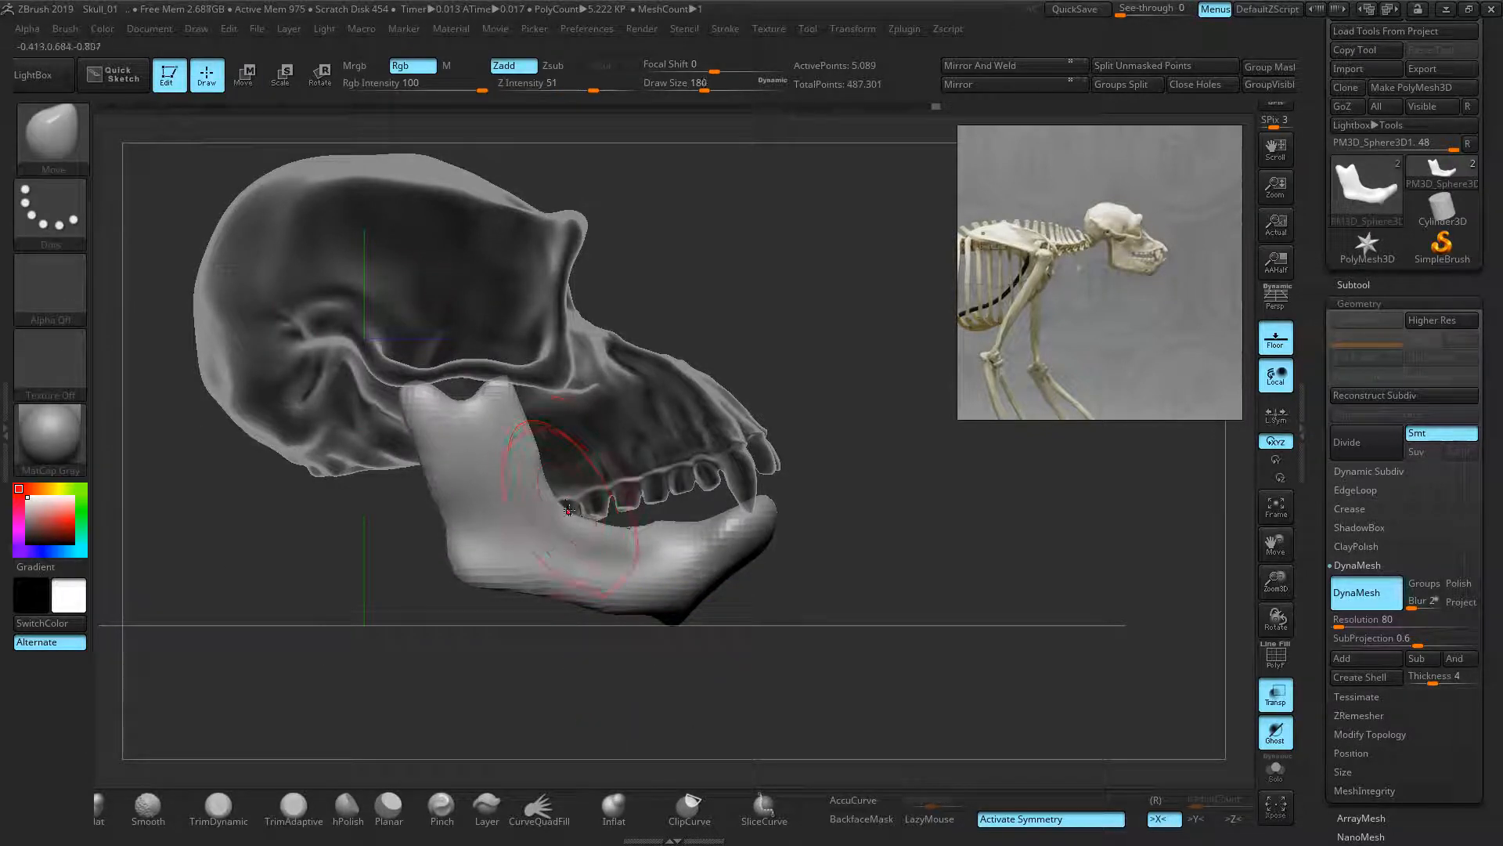
{"action": "left_click_drag", "start_coordinate": [565, 506], "coordinate": [549, 543]}
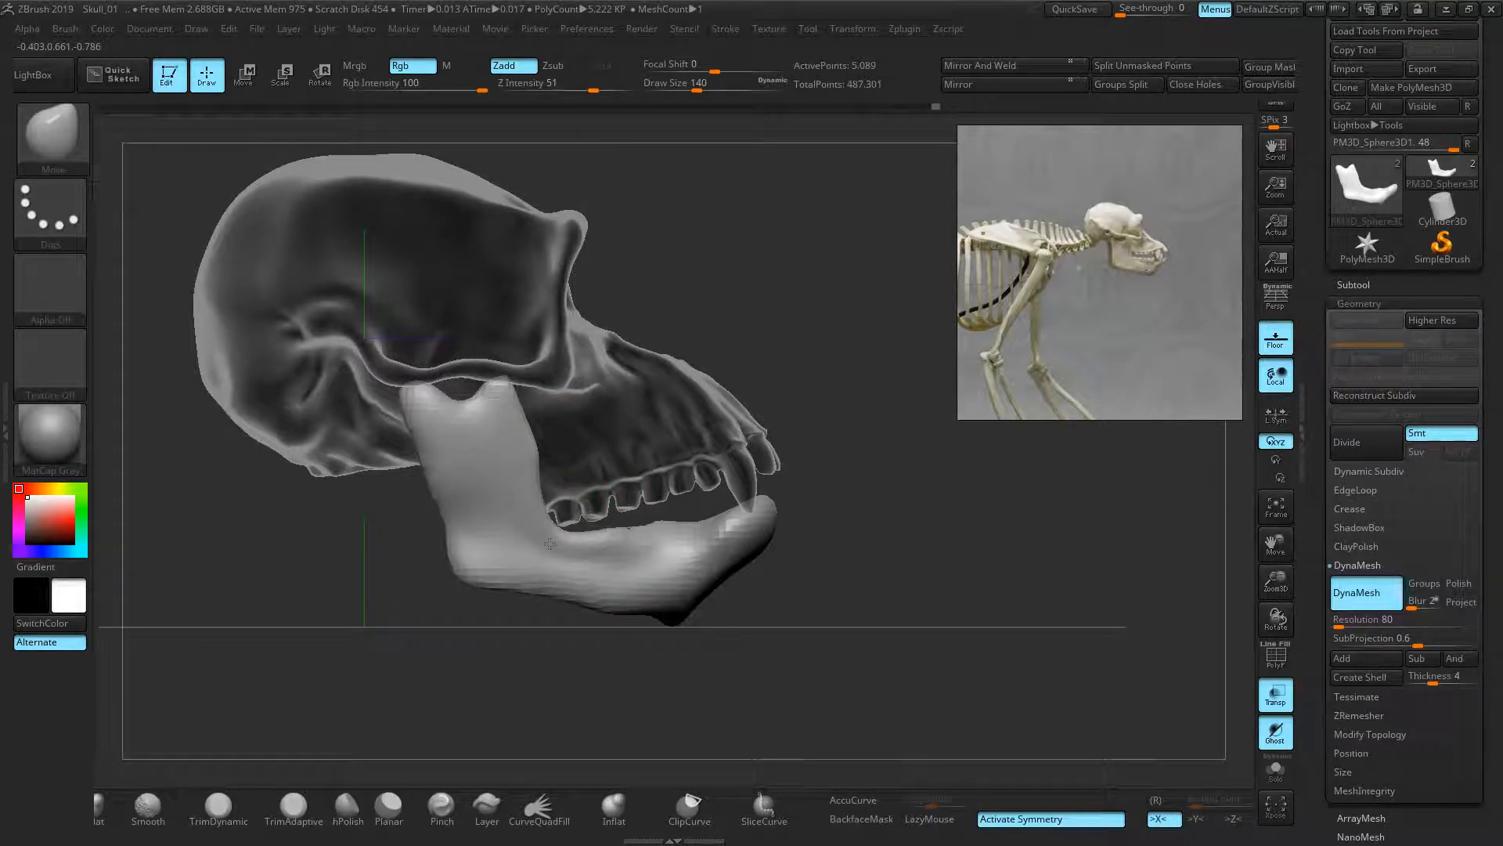
{"action": "left_click_drag", "start_coordinate": [554, 542], "coordinate": [542, 558]}
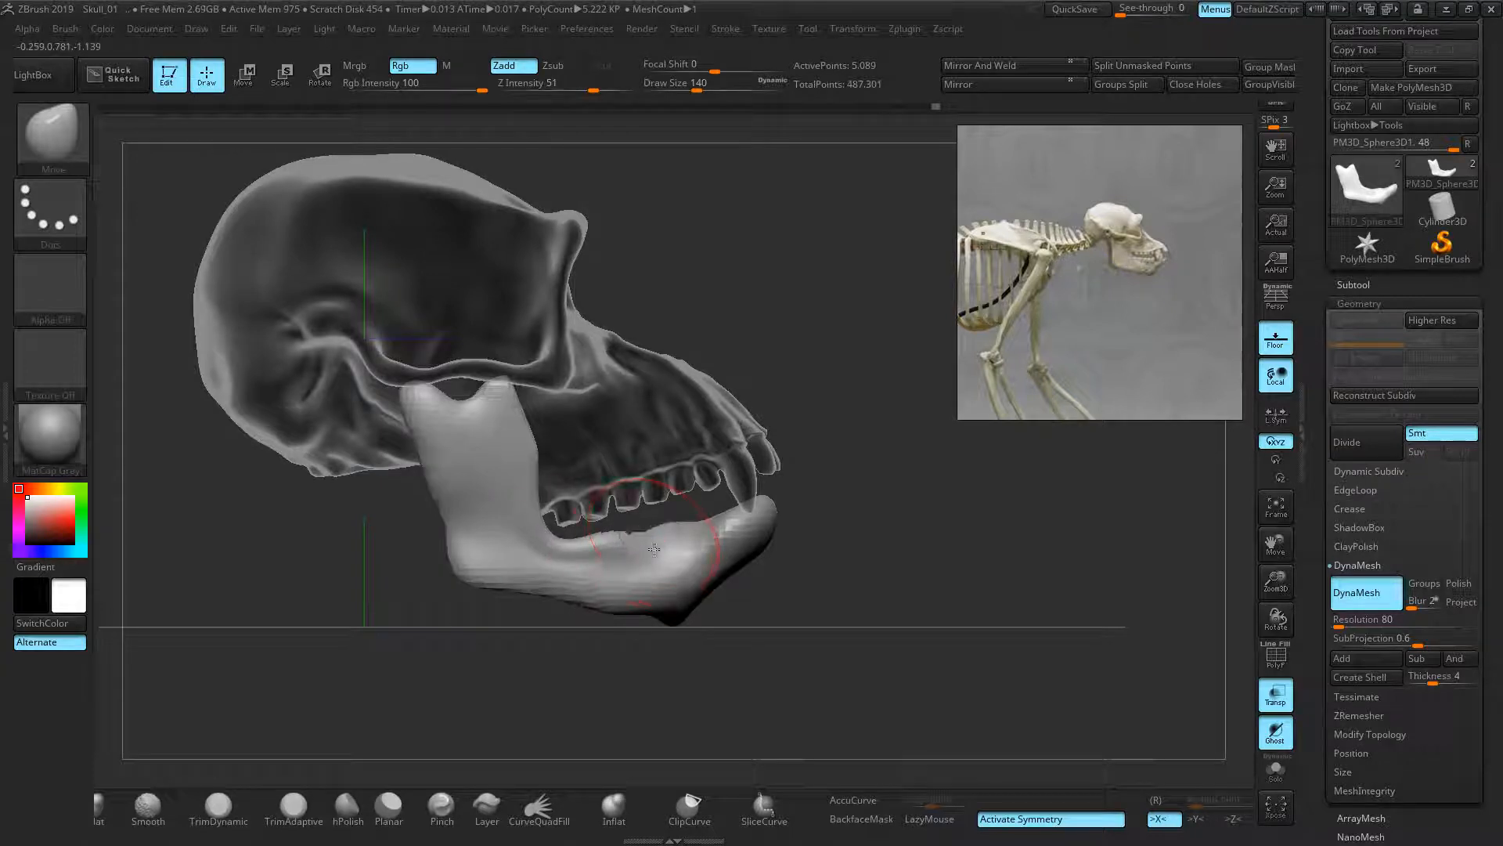
{"action": "mouse_move", "coordinate": [833, 556]}
{"action": "left_mouse_down", "text": "ctrl"}
{"action": "mouse_move", "coordinate": [846, 546]}
{"action": "mouse_move", "coordinate": [877, 582]}
{"action": "left_mouse_up", "text": "ctrl"}
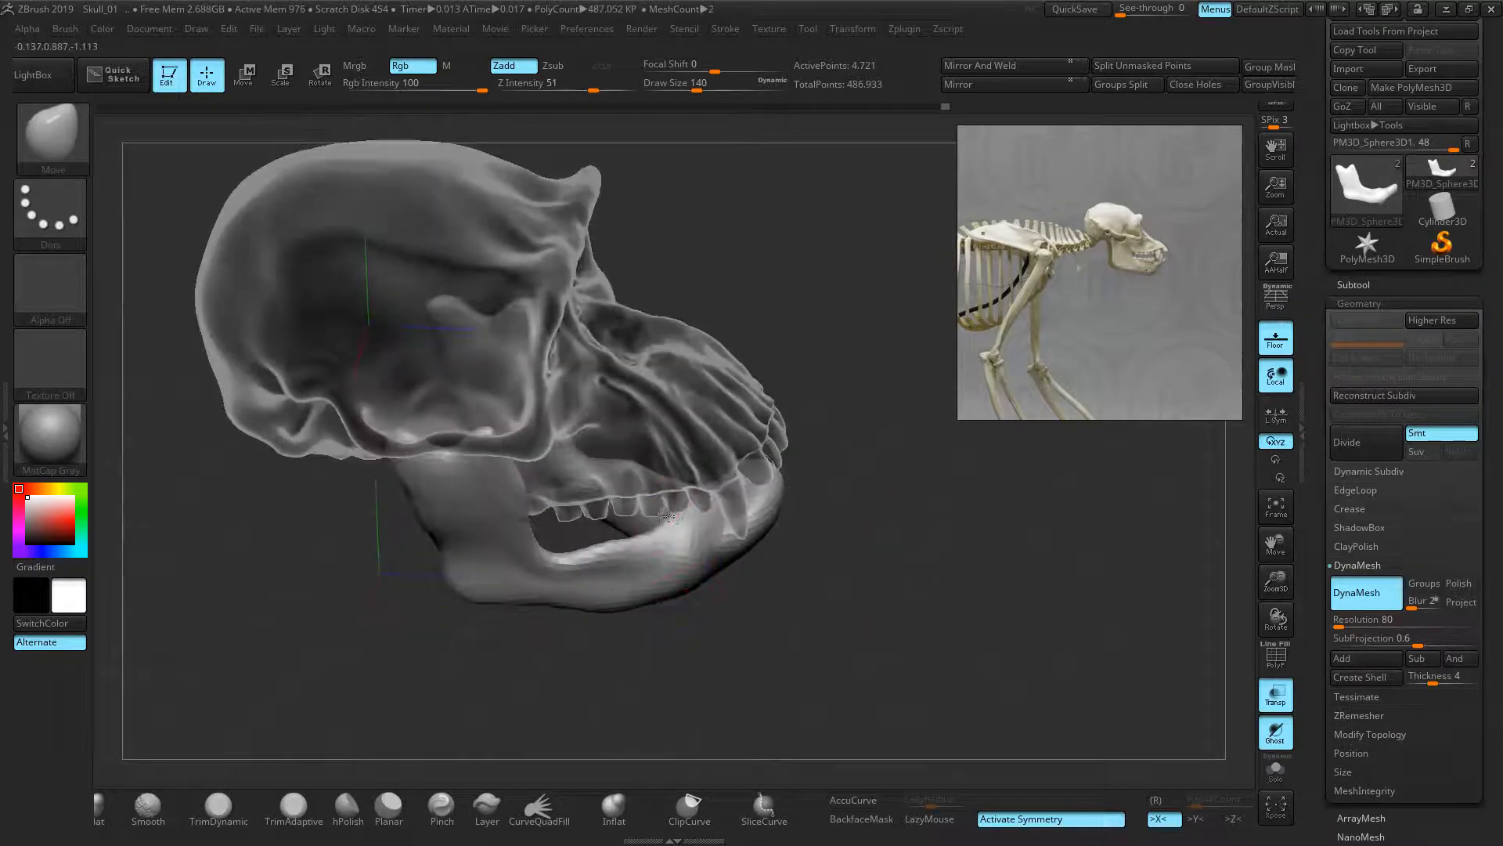
{"action": "left_click_drag", "start_coordinate": [677, 518], "coordinate": [627, 557], "text": "shift"}
{"action": "mouse_move", "coordinate": [900, 524]}
{"action": "left_mouse_down"}
{"action": "mouse_move", "coordinate": [909, 482]}
{"action": "mouse_move", "coordinate": [899, 518]}
{"action": "left_mouse_up"}
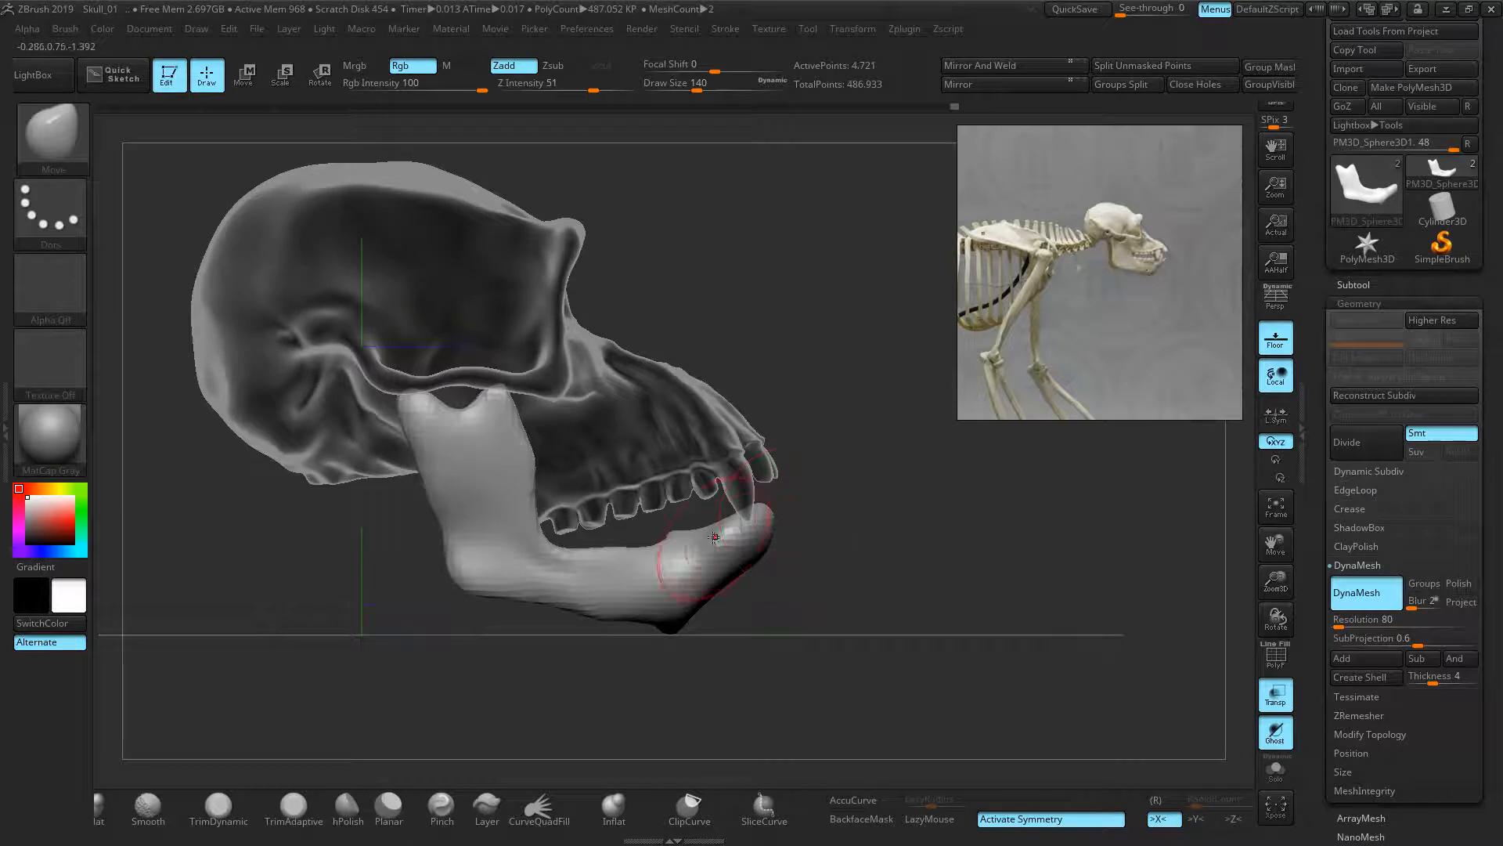
- Adjust the jaw's upper edge behind the chin, remesh the jaw, and smooth the adjusted area
{"action": "left_click_drag", "start_coordinate": [871, 438], "coordinate": [866, 493]}
{"action": "left_click_drag", "start_coordinate": [707, 503], "coordinate": [703, 507]}
{"action": "left_click_drag", "start_coordinate": [917, 514], "coordinate": [873, 533], "text": "ctrl"}
{"action": "left_click_drag", "start_coordinate": [689, 513], "coordinate": [694, 518], "text": "shift"}
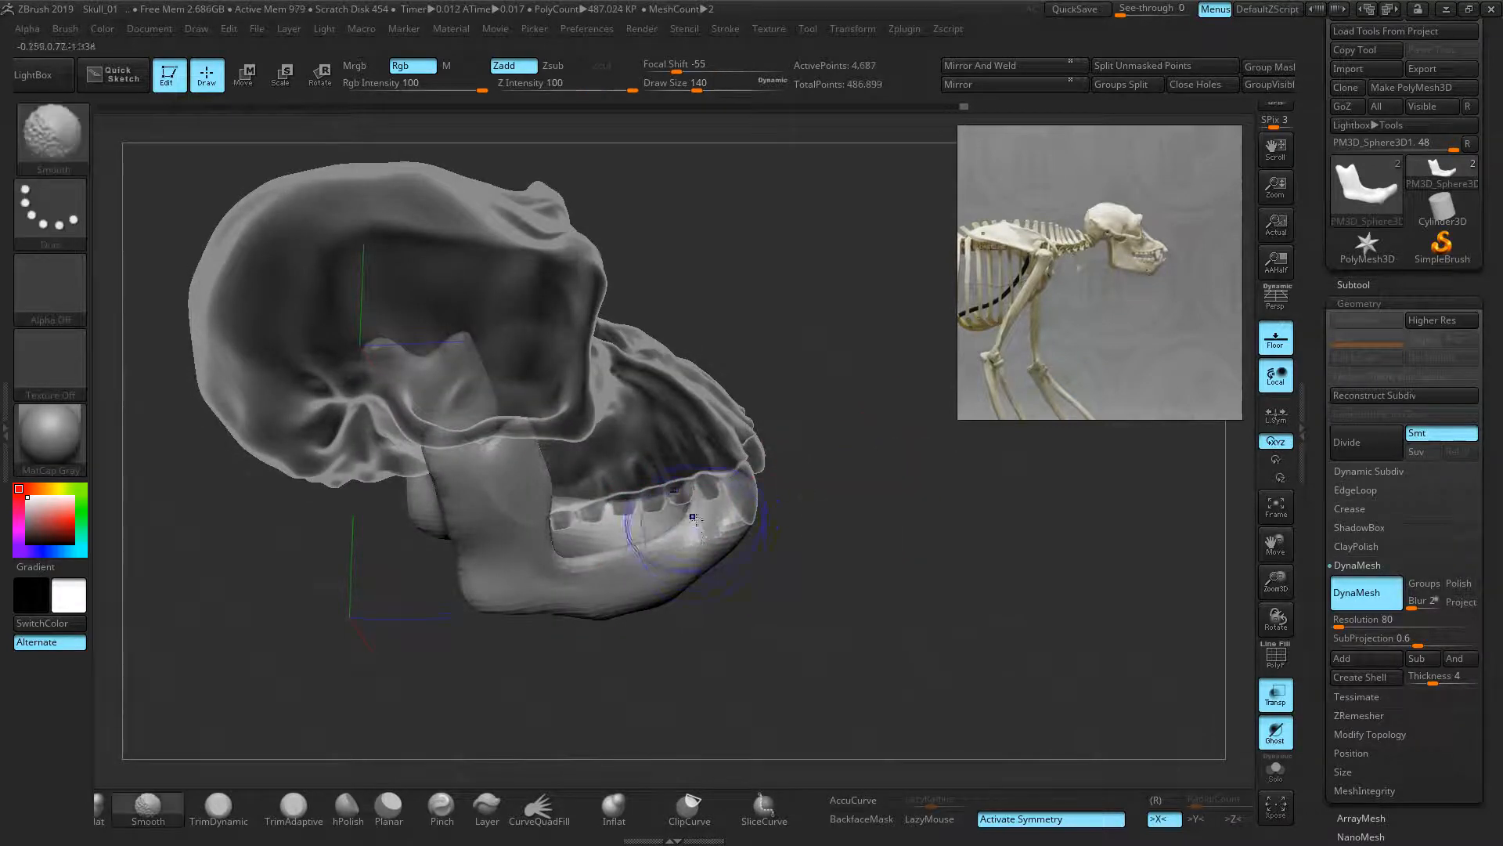
{"action": "left_click_drag", "start_coordinate": [893, 566], "coordinate": [887, 482]}
{"action": "key", "text": "shift"}
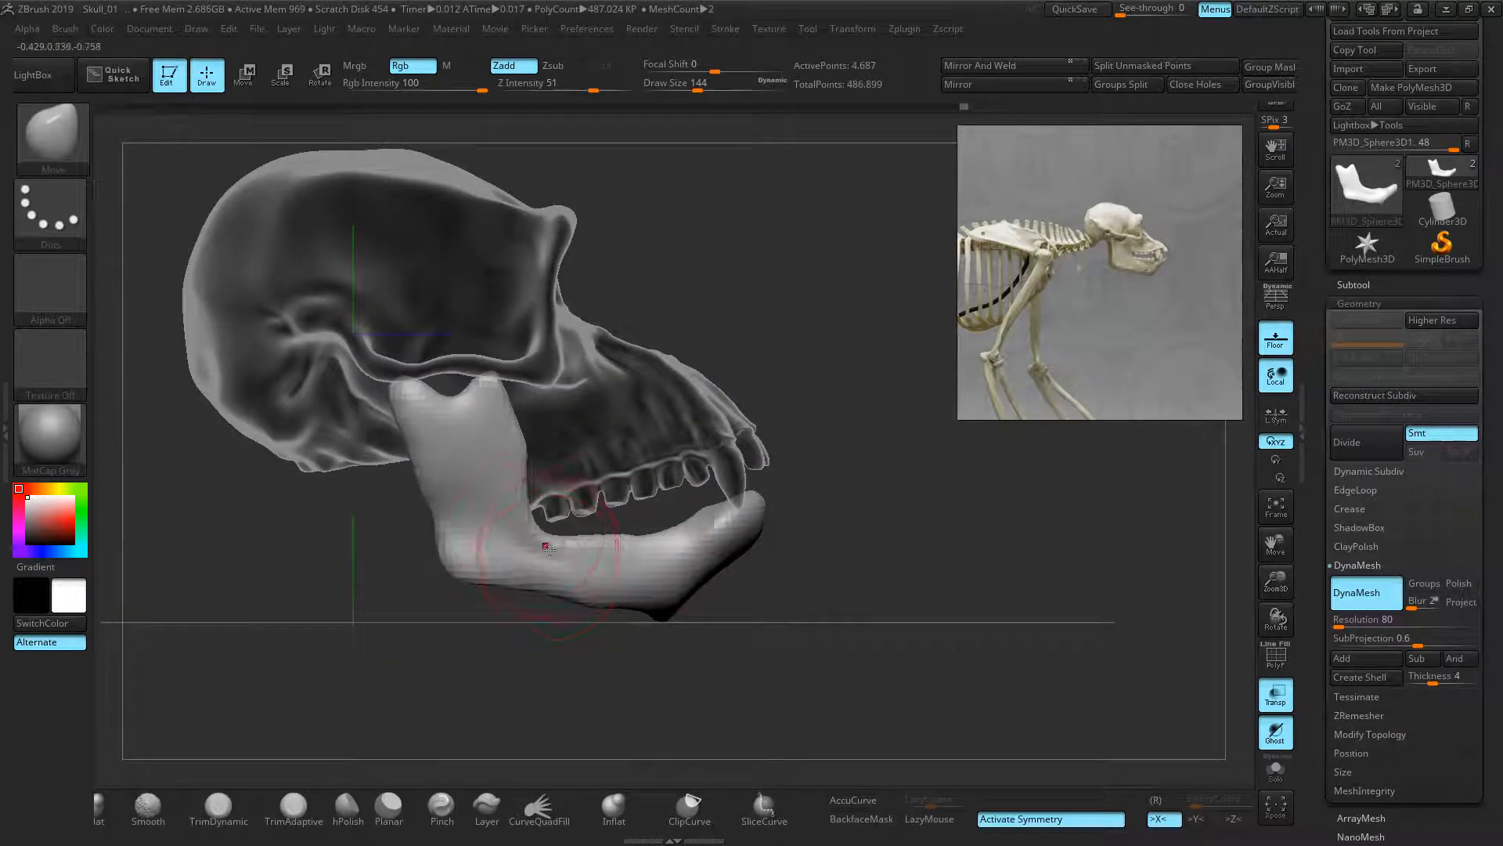
- Pull in the ramus's front edge, round out the rear lower corner, and deepen the jaw body using draw sizes up to 200
{"action": "left_click_drag", "start_coordinate": [522, 458], "coordinate": [512, 458]}
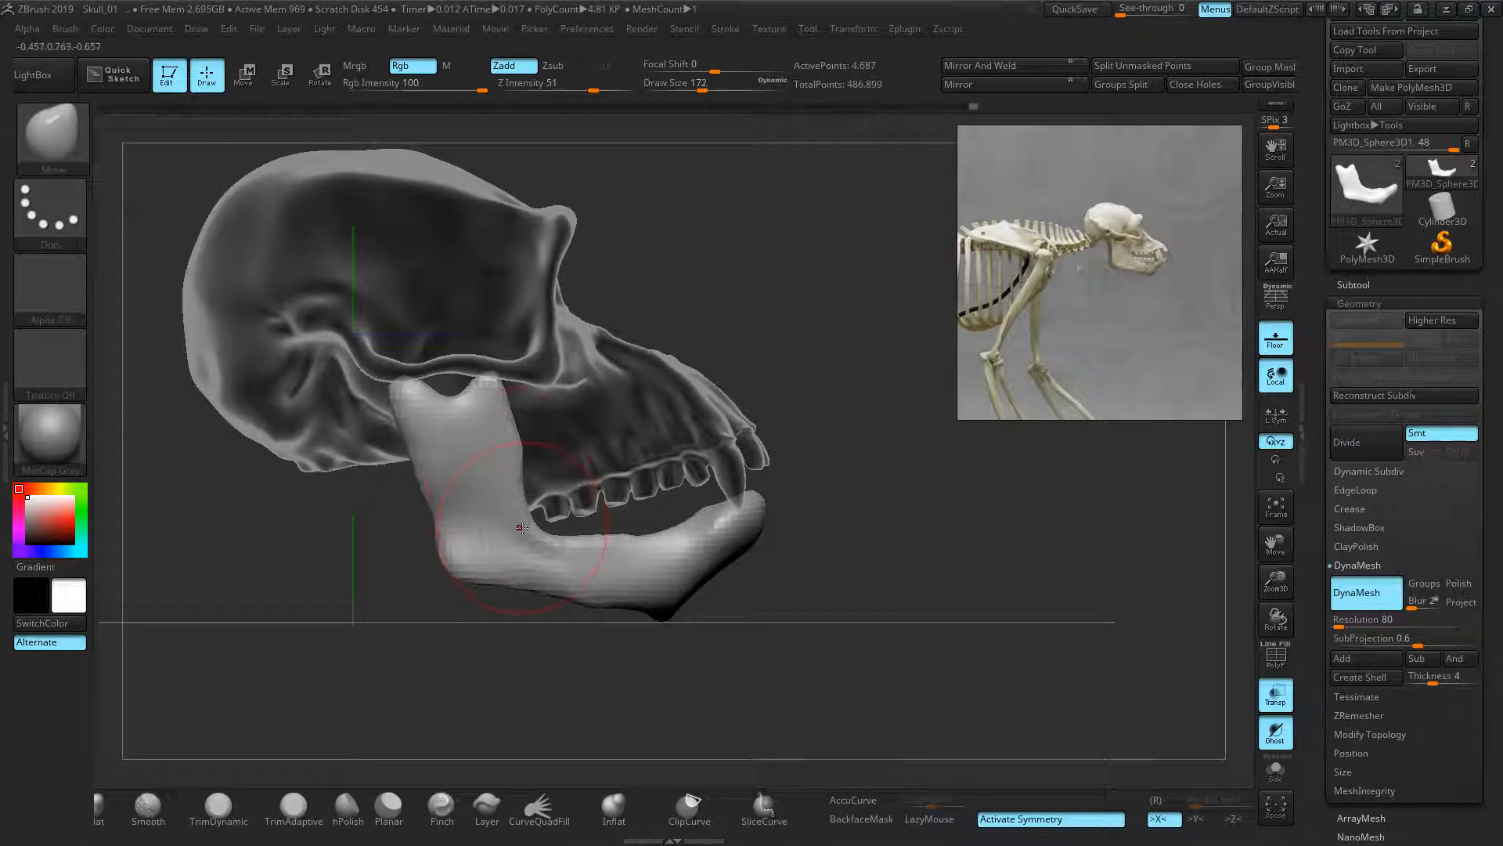
{"action": "mouse_move", "coordinate": [483, 586]}
{"action": "left_mouse_down"}
{"action": "mouse_move", "coordinate": [477, 614]}
{"action": "mouse_move", "coordinate": [520, 620]}
{"action": "left_mouse_up"}
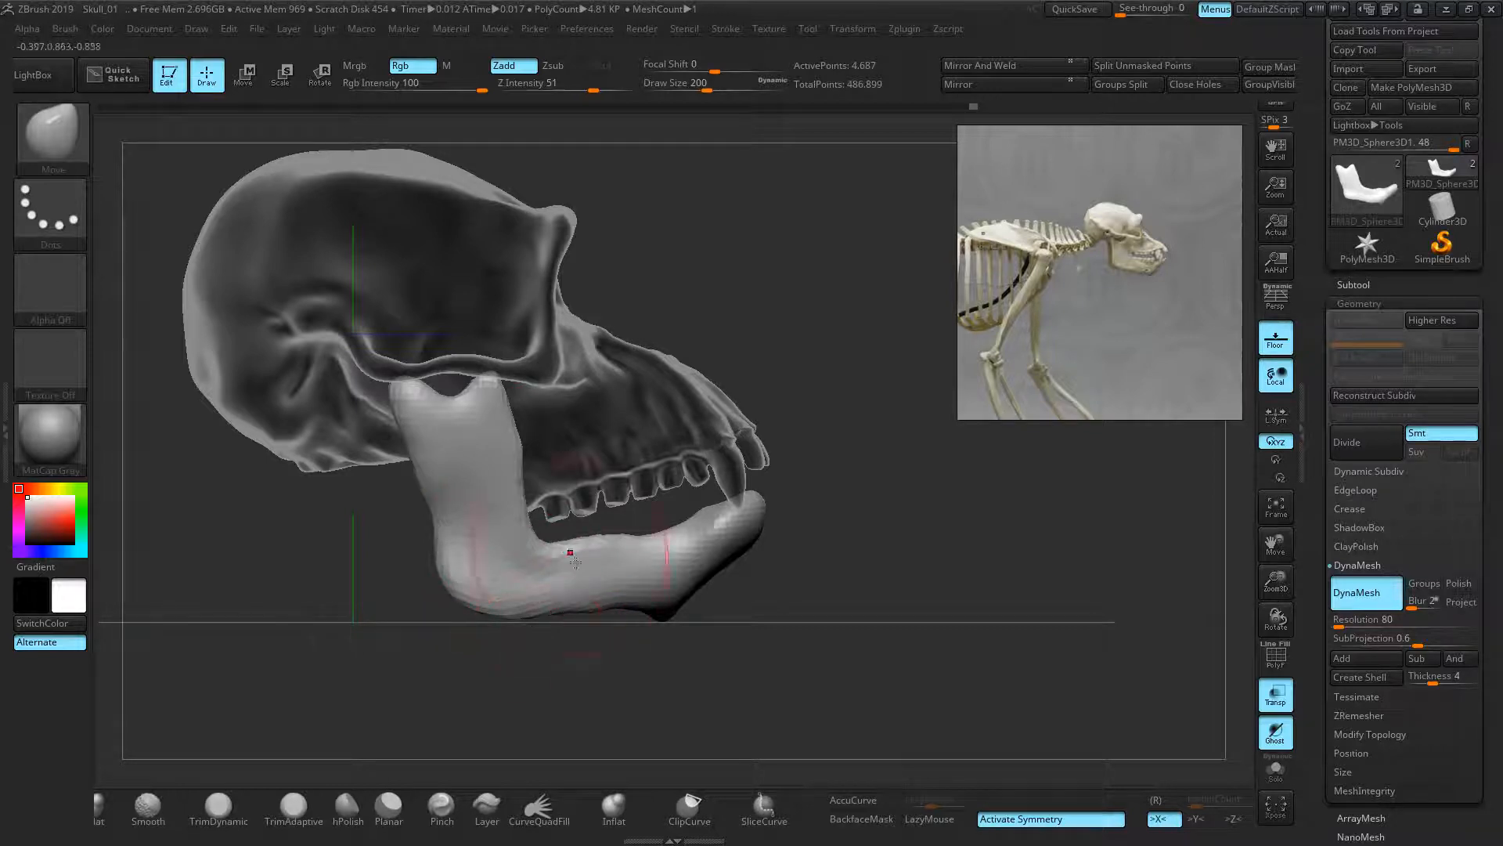
{"action": "left_click_drag", "start_coordinate": [570, 551], "coordinate": [564, 525]}
{"action": "left_click_drag", "start_coordinate": [572, 594], "coordinate": [570, 614]}
{"action": "left_click_drag", "start_coordinate": [568, 560], "coordinate": [570, 539]}
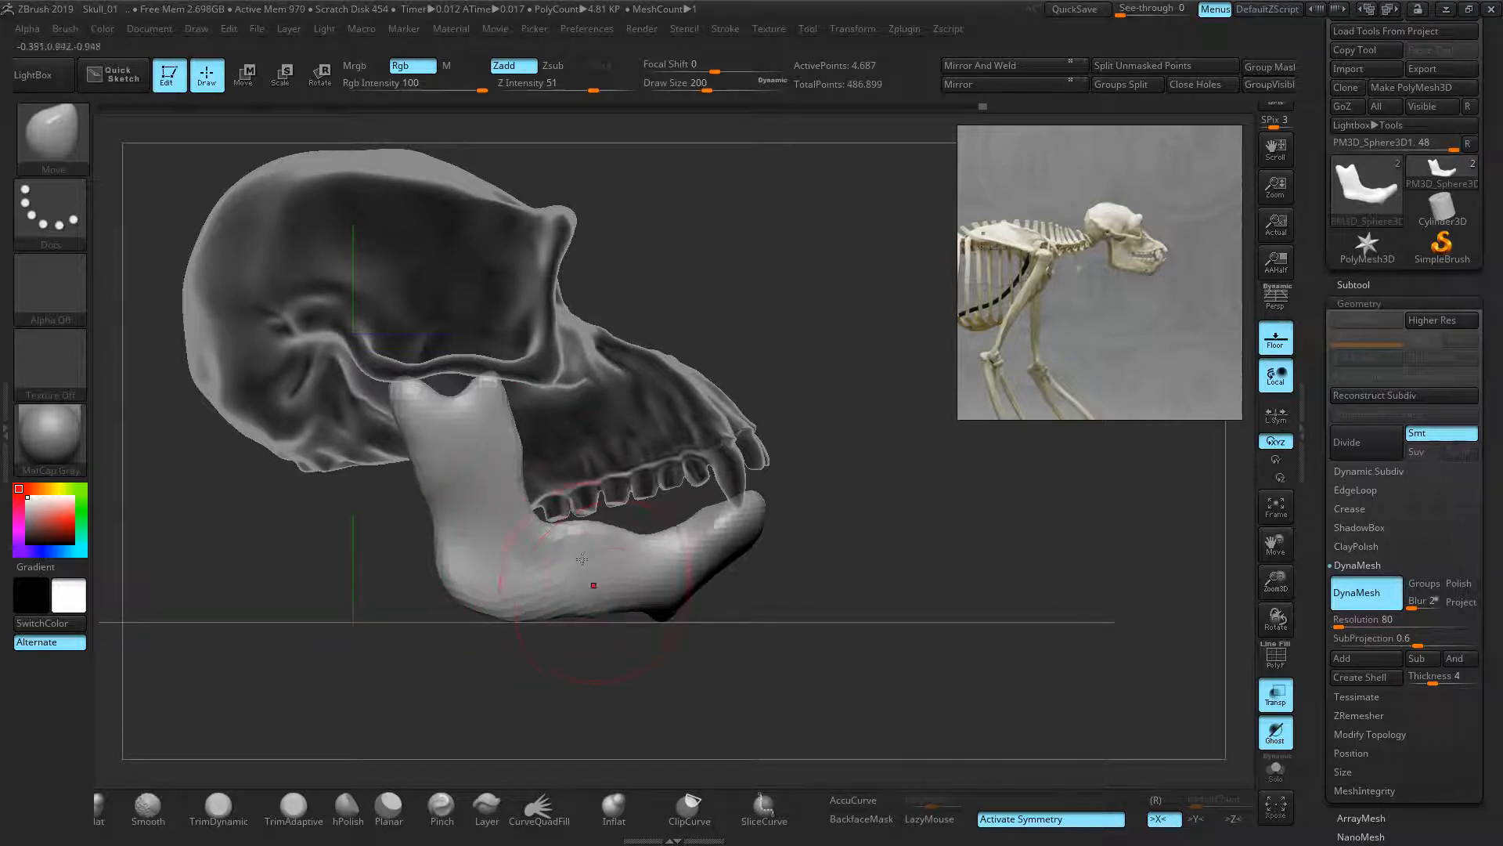
{"action": "left_click_drag", "start_coordinate": [603, 597], "coordinate": [609, 618]}
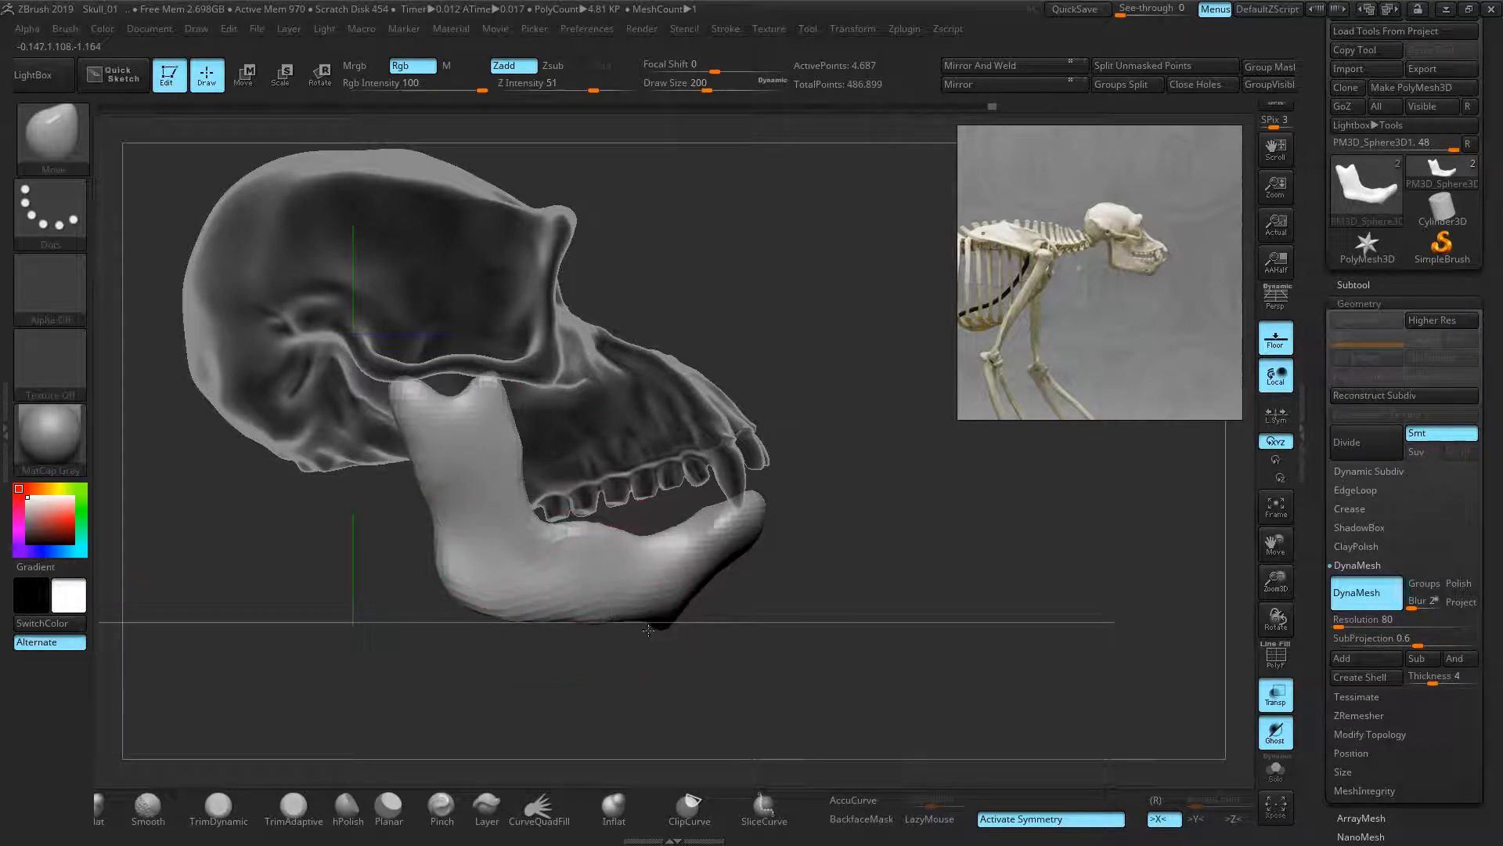
- Remesh the jaw, then smooth and even out the upper and lower edges of its body
{"action": "mouse_move", "coordinate": [907, 538]}
{"action": "left_mouse_down", "text": "ctrl"}
{"action": "mouse_move", "coordinate": [852, 571]}
{"action": "mouse_move", "coordinate": [836, 555]}
{"action": "left_mouse_up", "text": "ctrl"}
{"action": "mouse_move", "coordinate": [555, 609]}
{"action": "left_mouse_down", "text": "shift"}
{"action": "mouse_move", "coordinate": [547, 562]}
{"action": "mouse_move", "coordinate": [577, 540]}
{"action": "left_mouse_up", "text": "shift"}
{"action": "left_click_drag", "start_coordinate": [850, 526], "coordinate": [857, 556]}
{"action": "mouse_move", "coordinate": [565, 534]}
{"action": "left_mouse_down"}
{"action": "mouse_move", "coordinate": [587, 539]}
{"action": "mouse_move", "coordinate": [606, 597]}
{"action": "left_mouse_up"}
{"action": "mouse_move", "coordinate": [714, 642]}
{"action": "left_mouse_down"}
{"action": "mouse_move", "coordinate": [707, 612]}
{"action": "mouse_move", "coordinate": [661, 617]}
{"action": "left_mouse_up"}
{"action": "left_click_drag", "start_coordinate": [788, 607], "coordinate": [785, 633], "text": "shift"}
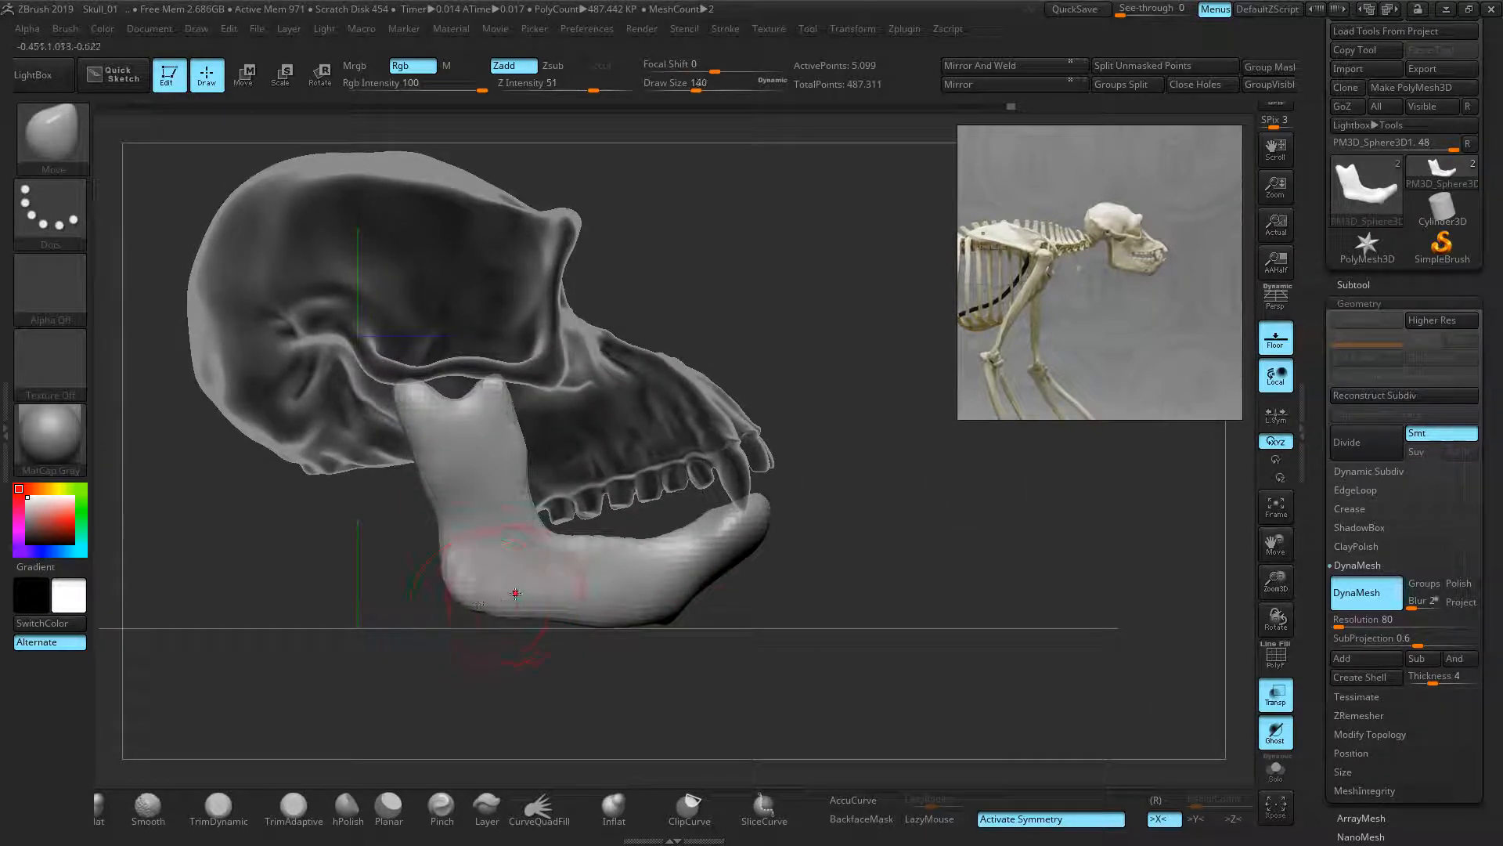
- Widen the ramus's rear edge, raise the body's upper edge, and pull back the chin's front at draw size 180
{"action": "left_click_drag", "start_coordinate": [422, 441], "coordinate": [408, 443]}
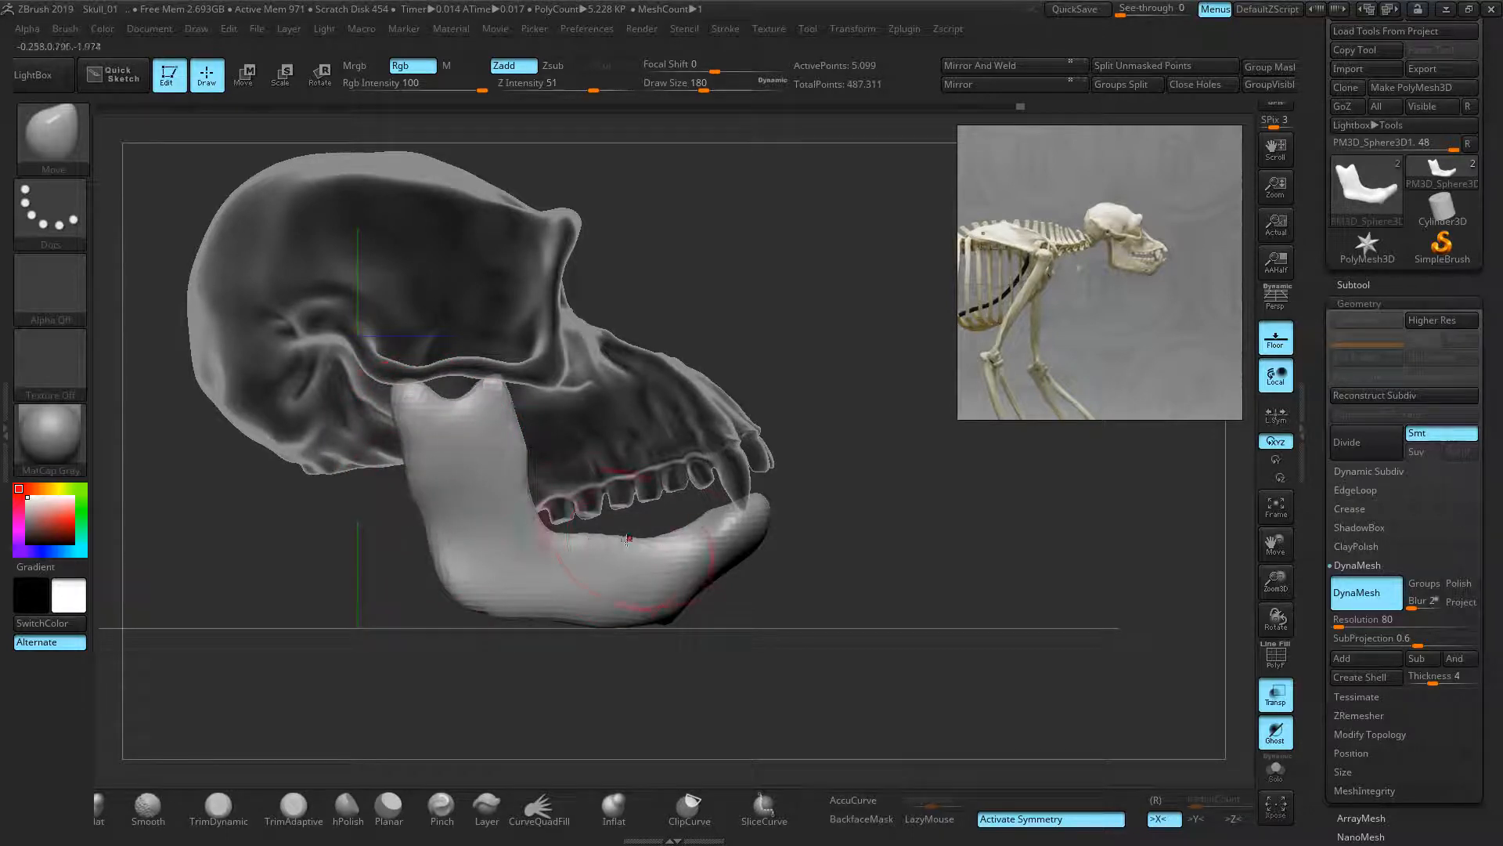
{"action": "left_click_drag", "start_coordinate": [673, 543], "coordinate": [674, 535]}
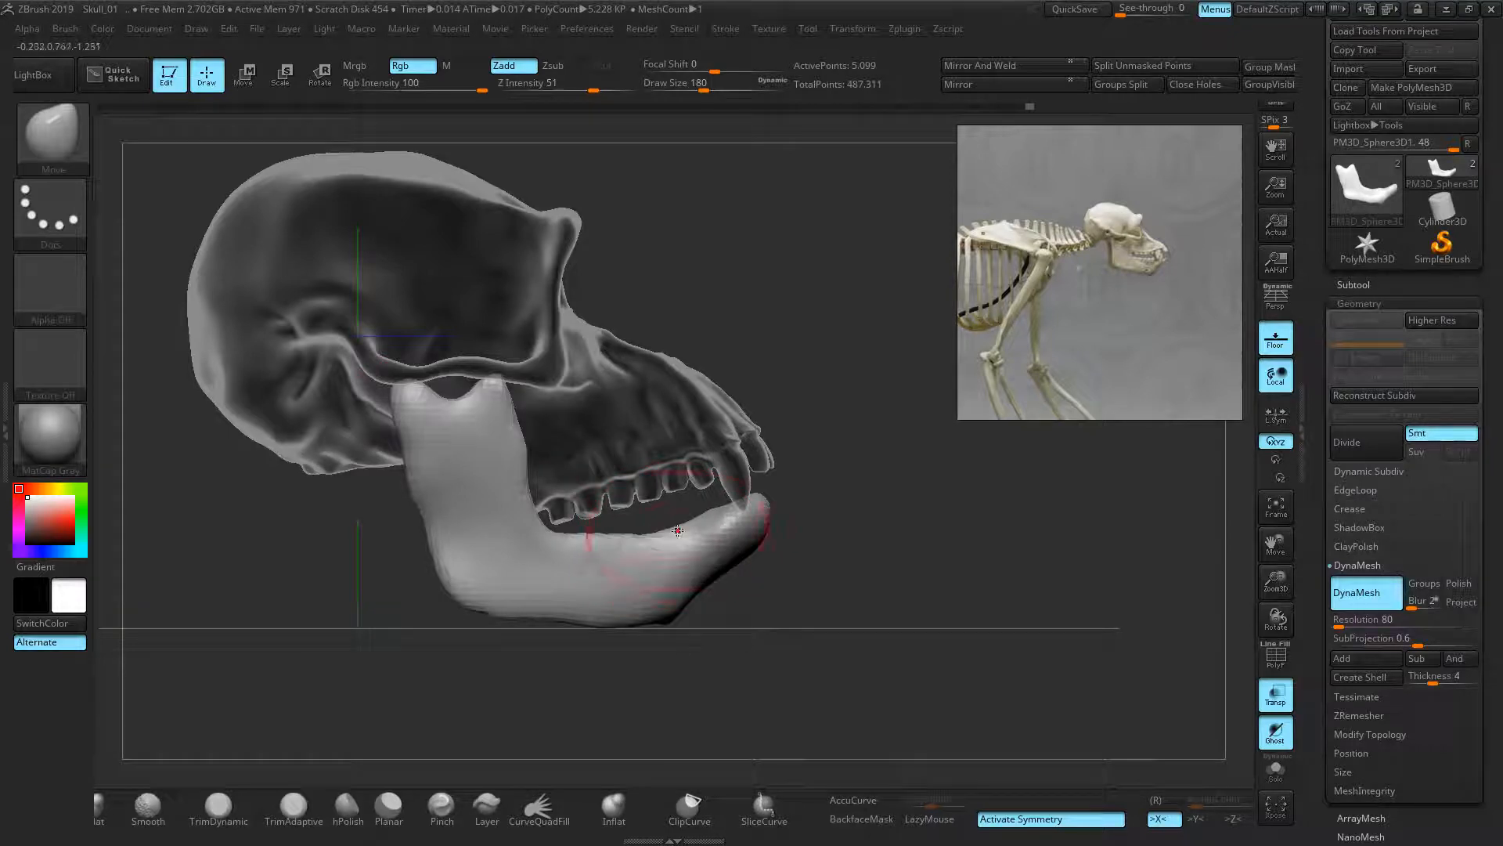
{"action": "mouse_move", "coordinate": [735, 495]}
{"action": "left_mouse_down"}
{"action": "mouse_move", "coordinate": [692, 528]}
{"action": "mouse_move", "coordinate": [704, 513]}
{"action": "mouse_move", "coordinate": [669, 516]}
{"action": "mouse_move", "coordinate": [669, 504]}
{"action": "mouse_move", "coordinate": [604, 529]}
{"action": "left_mouse_up"}
{"action": "left_click_drag", "start_coordinate": [701, 579], "coordinate": [734, 544]}
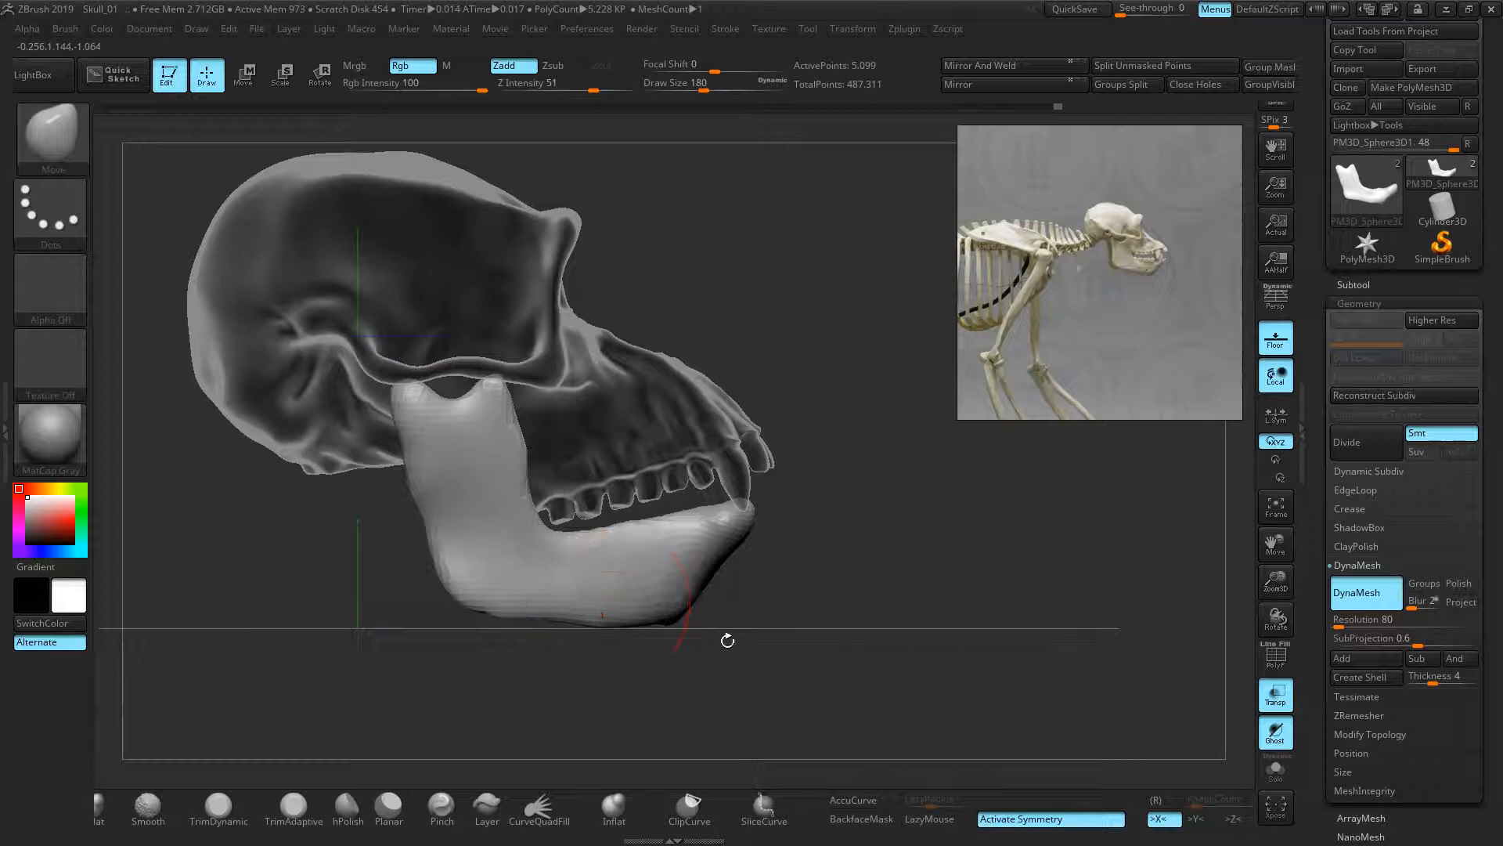
- Adjust the ramus's outer contour in front view, smooth the jaw's side, and nudge the top of the chin
{"action": "left_click_drag", "start_coordinate": [725, 638], "coordinate": [692, 636]}
{"action": "left_click_drag", "start_coordinate": [516, 667], "coordinate": [379, 655]}
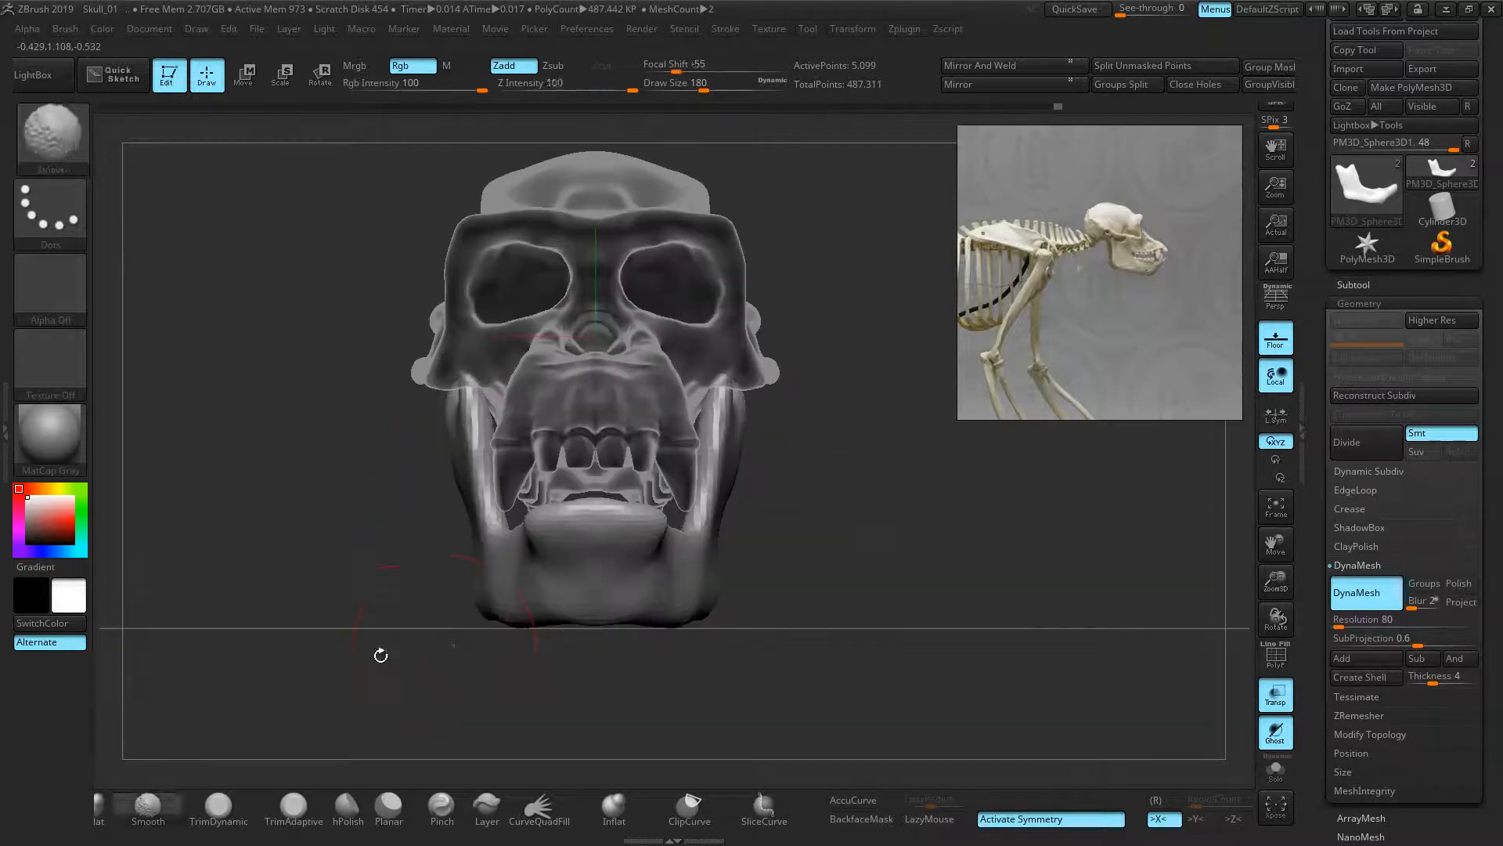
{"action": "left_click_drag", "start_coordinate": [737, 442], "coordinate": [729, 428]}
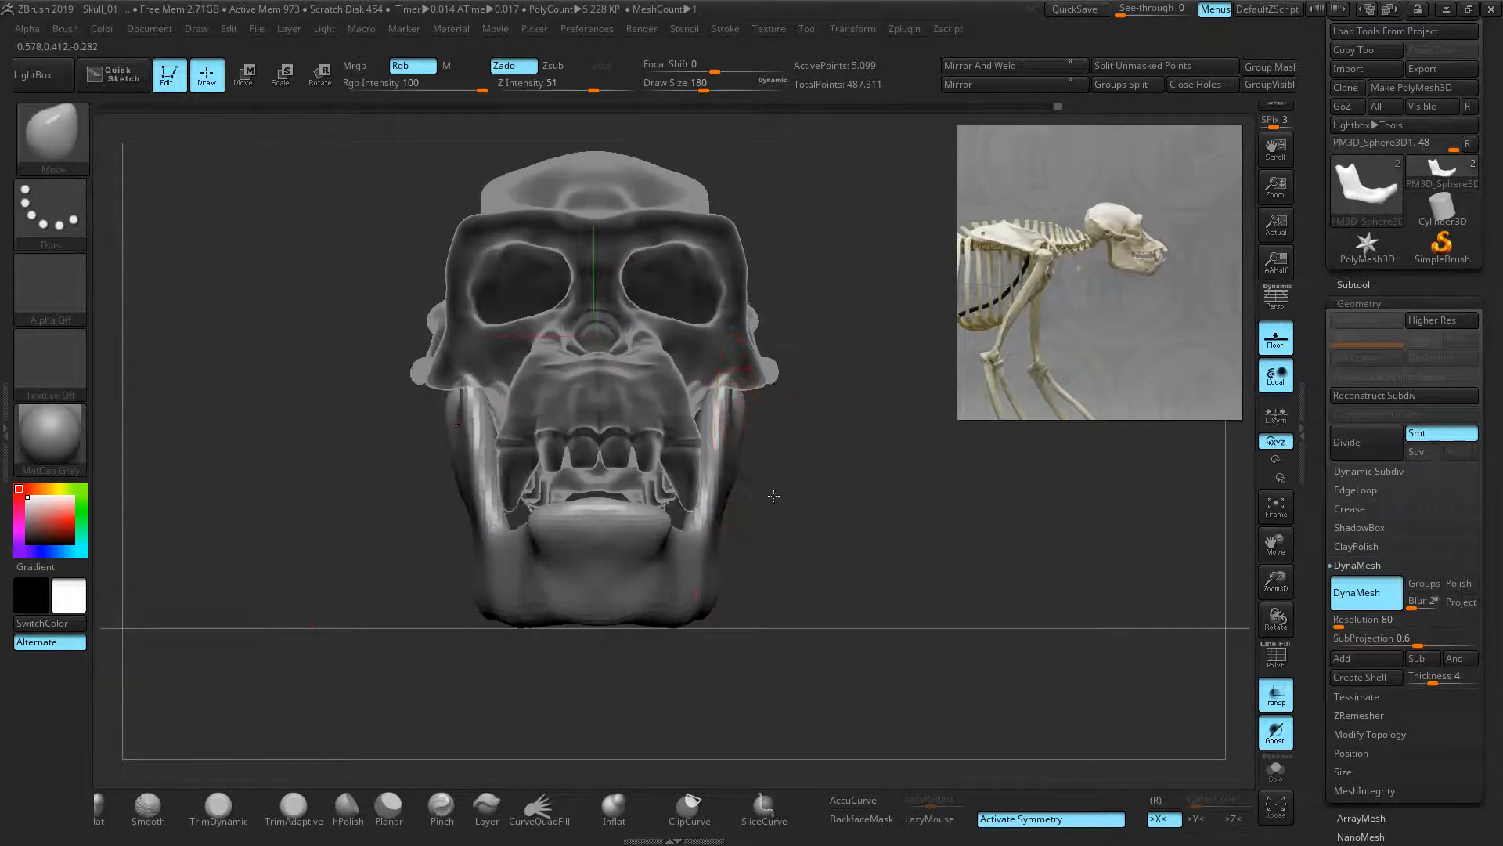
{"action": "left_click_drag", "start_coordinate": [772, 495], "coordinate": [844, 503]}
{"action": "mouse_move", "coordinate": [527, 448]}
{"action": "left_mouse_down", "text": "shift"}
{"action": "mouse_move", "coordinate": [506, 492]}
{"action": "mouse_move", "coordinate": [513, 560]}
{"action": "left_mouse_up", "text": "shift"}
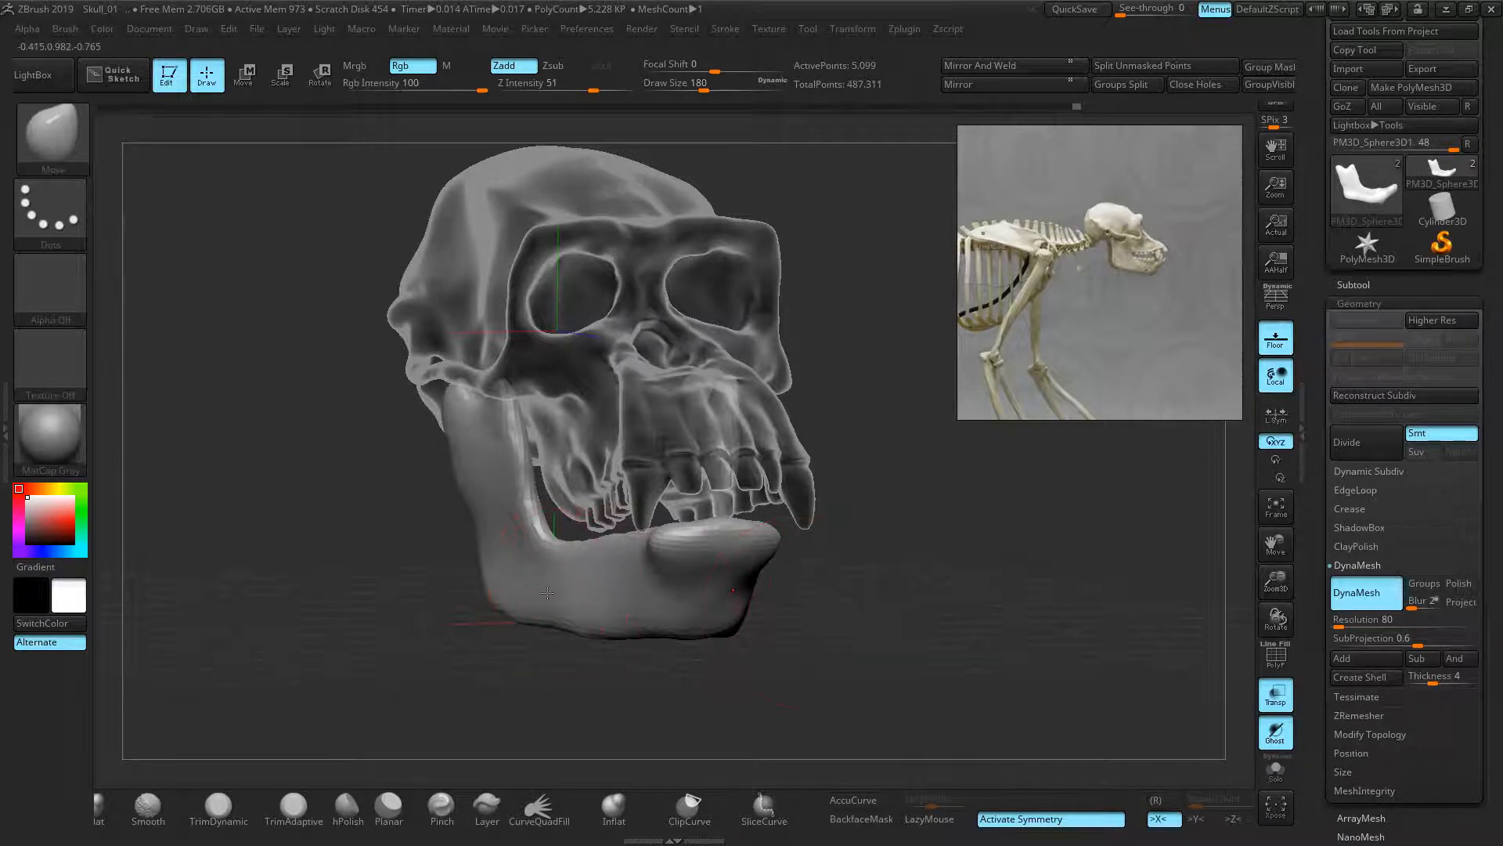
{"action": "left_click_drag", "start_coordinate": [811, 616], "coordinate": [822, 613], "text": "shift"}
{"action": "left_click_drag", "start_coordinate": [708, 533], "coordinate": [704, 536]}
- Frame the close-up skull reference of the lower jaw, and widen the front of the chin at draw size 124
{"action": "mouse_move", "coordinate": [989, 308]}
{"action": "middle_mouse_down"}
{"action": "mouse_move", "coordinate": [1251, 352]}
{"action": "mouse_move", "coordinate": [1092, 204]}
{"action": "middle_mouse_up"}
{"action": "middle_click_drag", "start_coordinate": [1096, 385], "coordinate": [1101, 265]}
{"action": "middle_click_drag", "start_coordinate": [1053, 375], "coordinate": [1029, 277]}
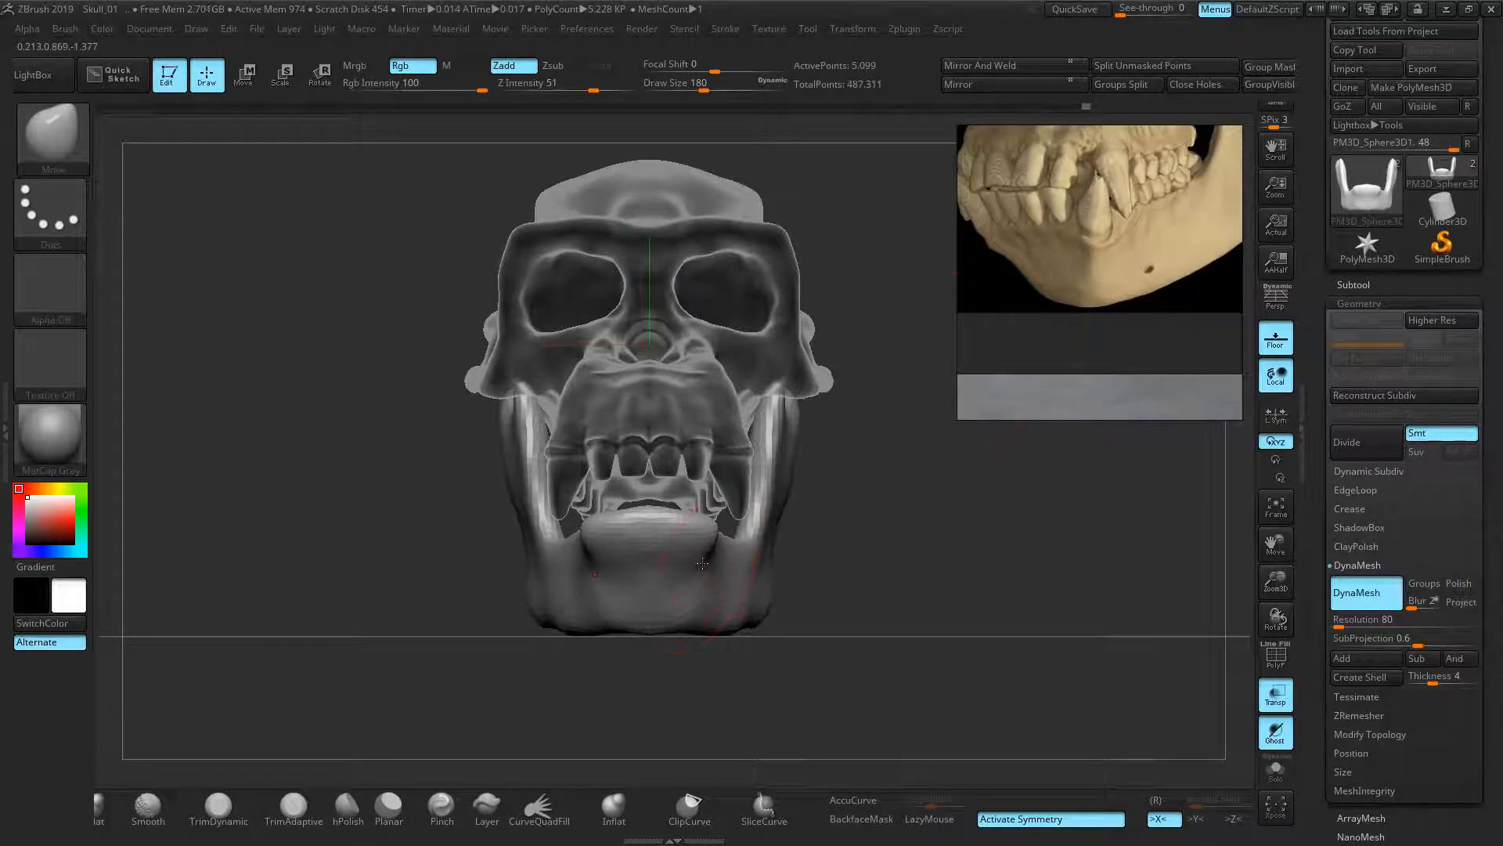
{"action": "key", "text": "bracketleft"}
{"action": "key", "text": "bracketleft"}
{"action": "mouse_move", "coordinate": [711, 561]}
{"action": "left_mouse_down"}
{"action": "mouse_move", "coordinate": [724, 534]}
{"action": "mouse_move", "coordinate": [726, 583]}
{"action": "left_mouse_up"}
{"action": "key", "text": "shift"}
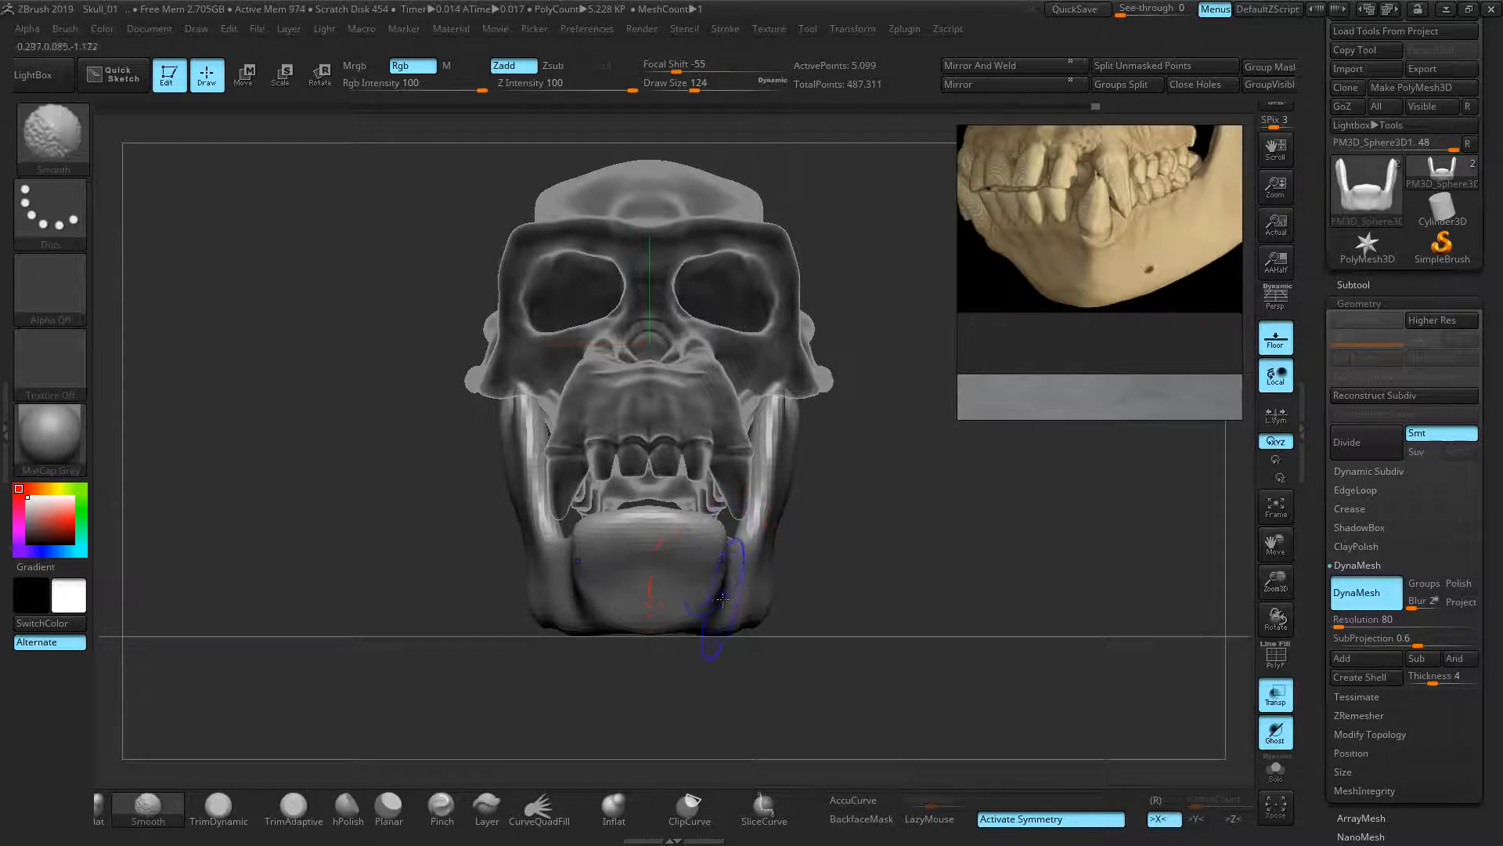
- Examine the jaw's arch from below and its fit to the skull from angled and side views
{"action": "mouse_move", "coordinate": [838, 603]}
{"action": "left_mouse_down"}
{"action": "mouse_move", "coordinate": [924, 595]}
{"action": "mouse_move", "coordinate": [815, 603]}
{"action": "mouse_move", "coordinate": [1000, 544]}
{"action": "mouse_move", "coordinate": [894, 519]}
{"action": "mouse_move", "coordinate": [909, 599]}
{"action": "mouse_move", "coordinate": [685, 576]}
{"action": "mouse_move", "coordinate": [872, 493]}
{"action": "mouse_move", "coordinate": [848, 496]}
{"action": "mouse_move", "coordinate": [822, 433]}
{"action": "left_mouse_up"}
{"action": "right_click_drag", "start_coordinate": [883, 445], "coordinate": [930, 448], "text": "ctrl"}
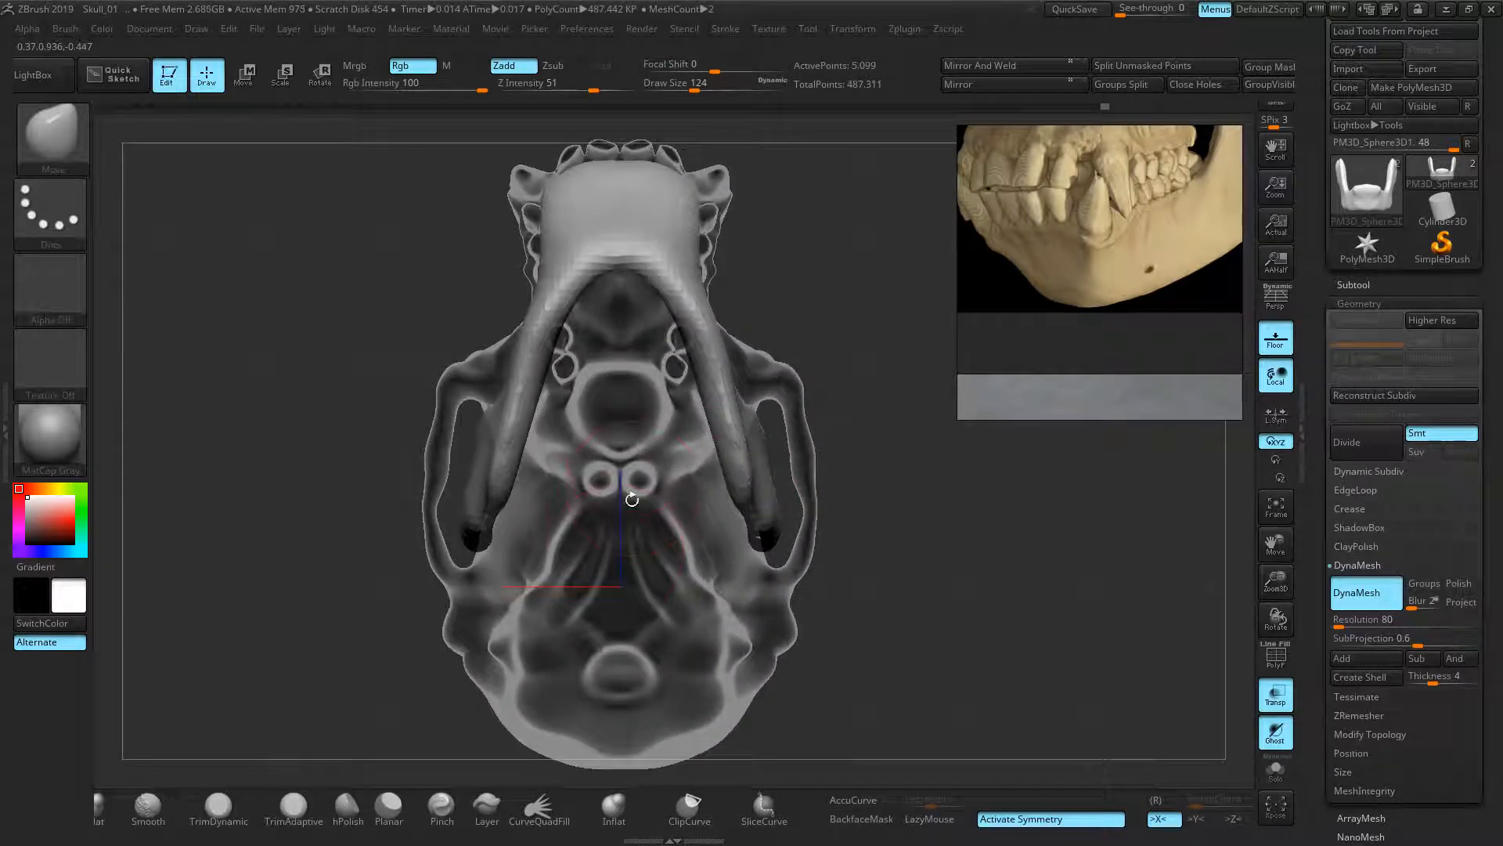
{"action": "left_click_drag", "start_coordinate": [809, 245], "coordinate": [905, 444]}
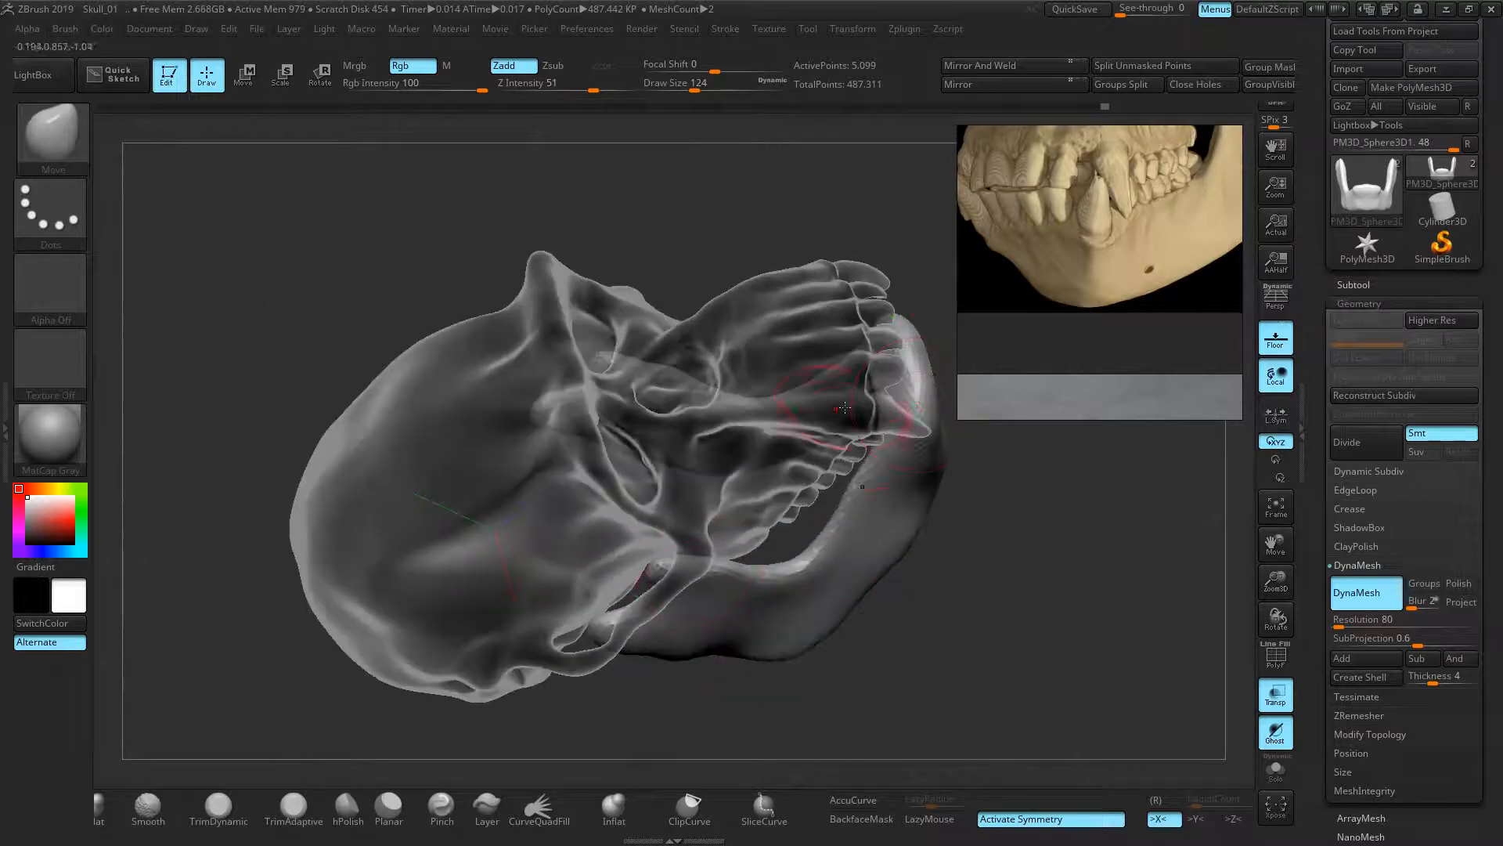
{"action": "right_click_drag", "start_coordinate": [779, 412], "coordinate": [859, 536]}
{"action": "right_click_drag", "start_coordinate": [614, 480], "coordinate": [709, 501]}
{"action": "right_click_drag", "start_coordinate": [855, 588], "coordinate": [778, 587]}
{"action": "right_click_drag", "start_coordinate": [848, 505], "coordinate": [733, 487], "text": "alt"}
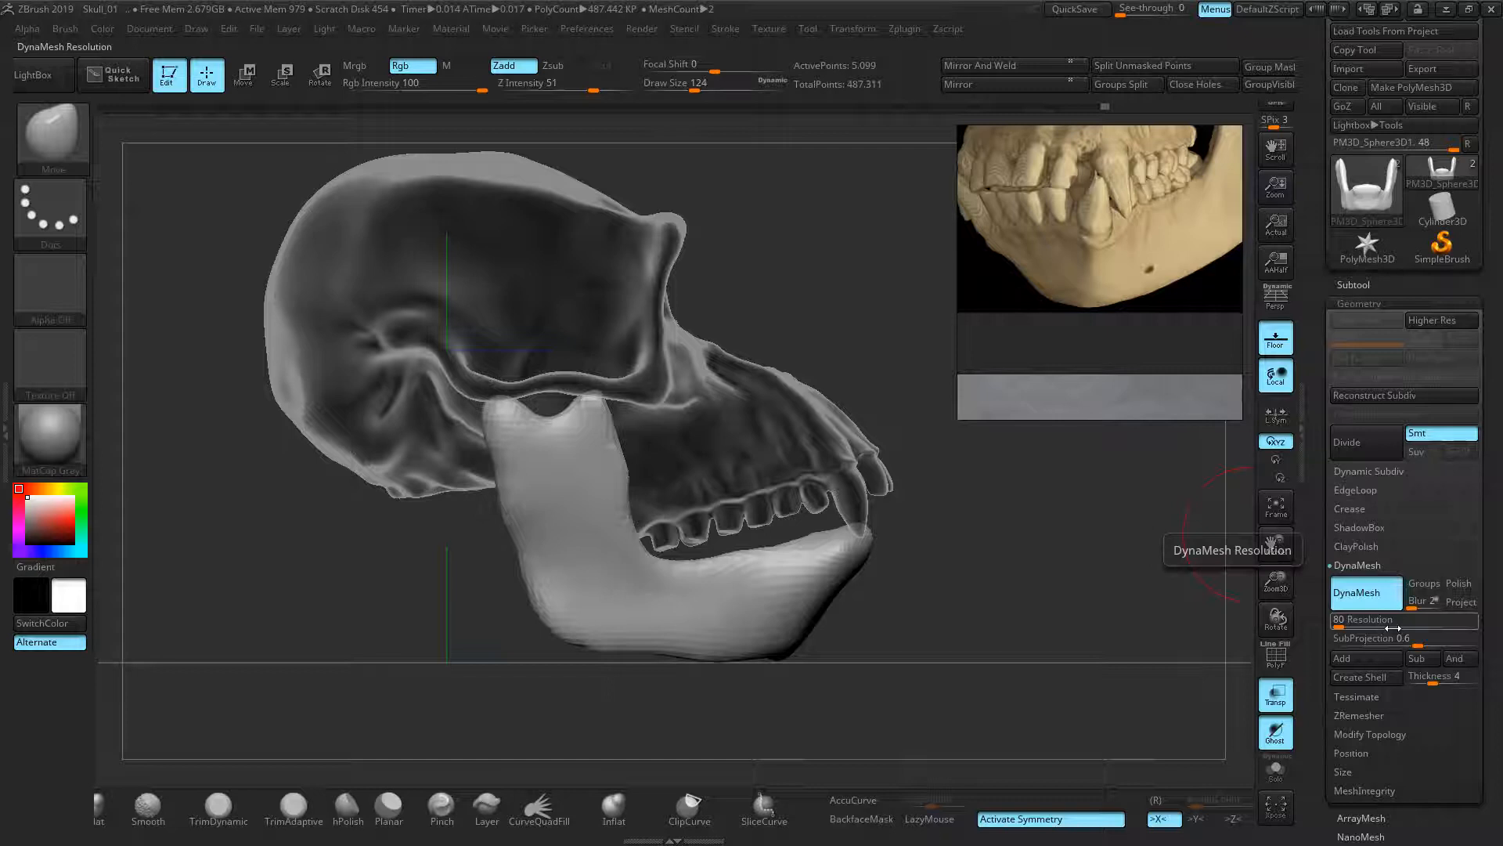
- Set the DynaMesh resolution to 120, remesh the jaw, and smooth the ramus's front edge
{"action": "left_click", "coordinate": [1360, 618]}
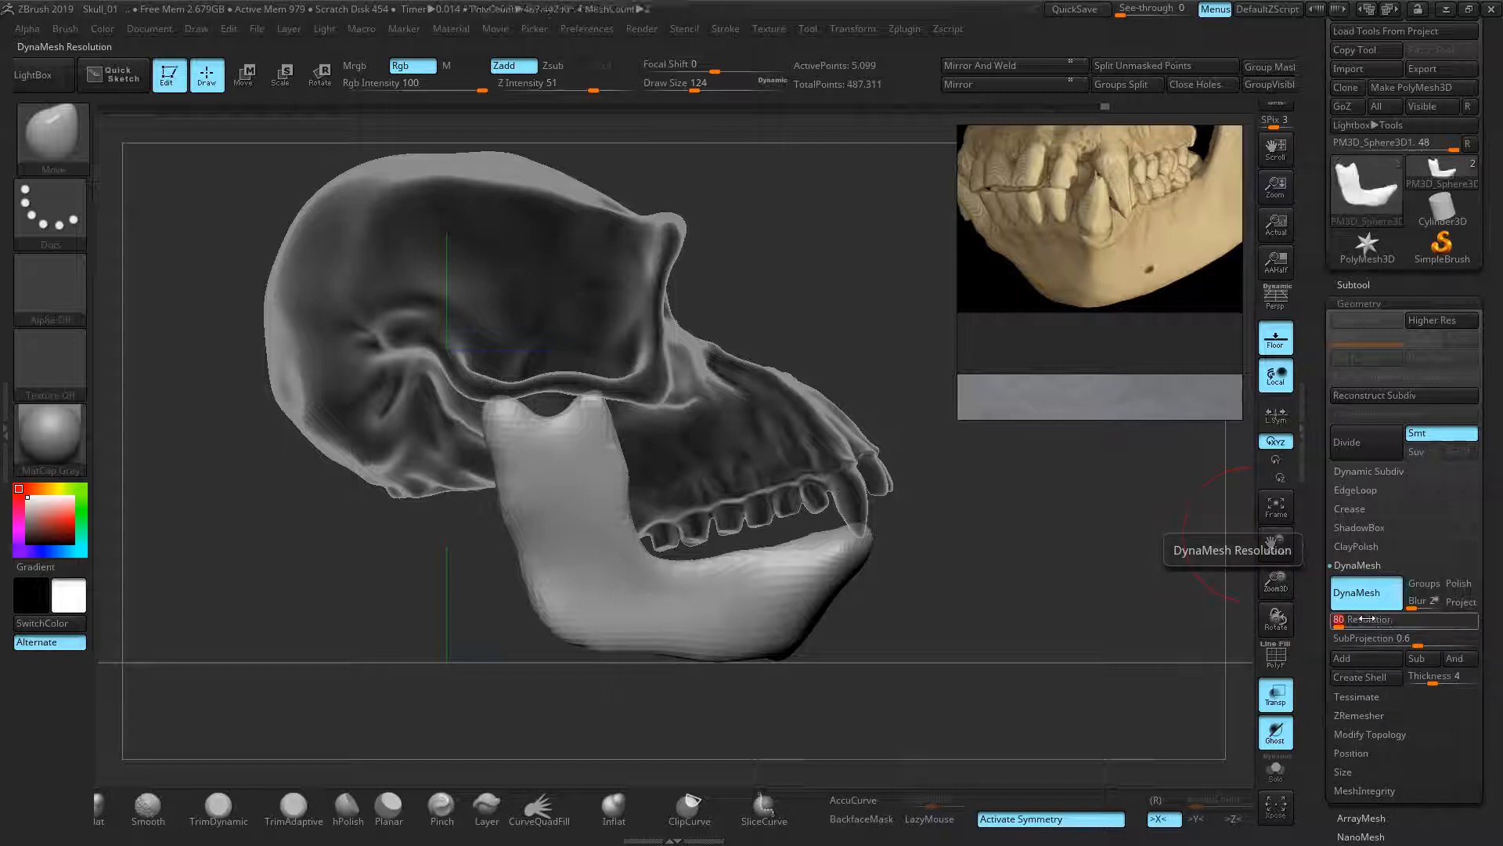
{"action": "key", "text": "Return"}
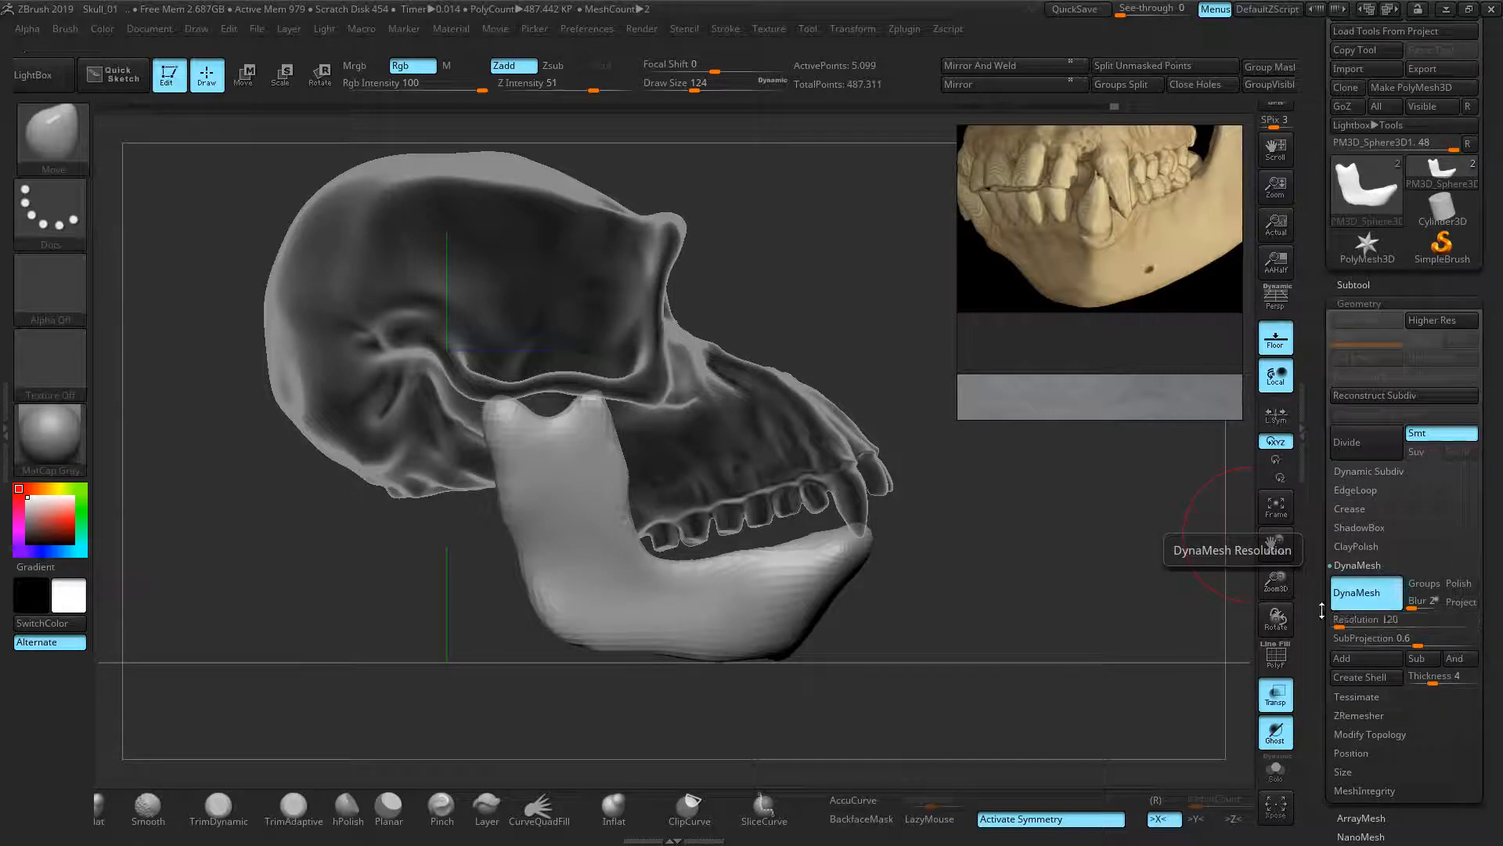
{"action": "key", "text": "ctrl"}
{"action": "left_click_drag", "start_coordinate": [981, 533], "coordinate": [945, 556], "text": "ctrl"}
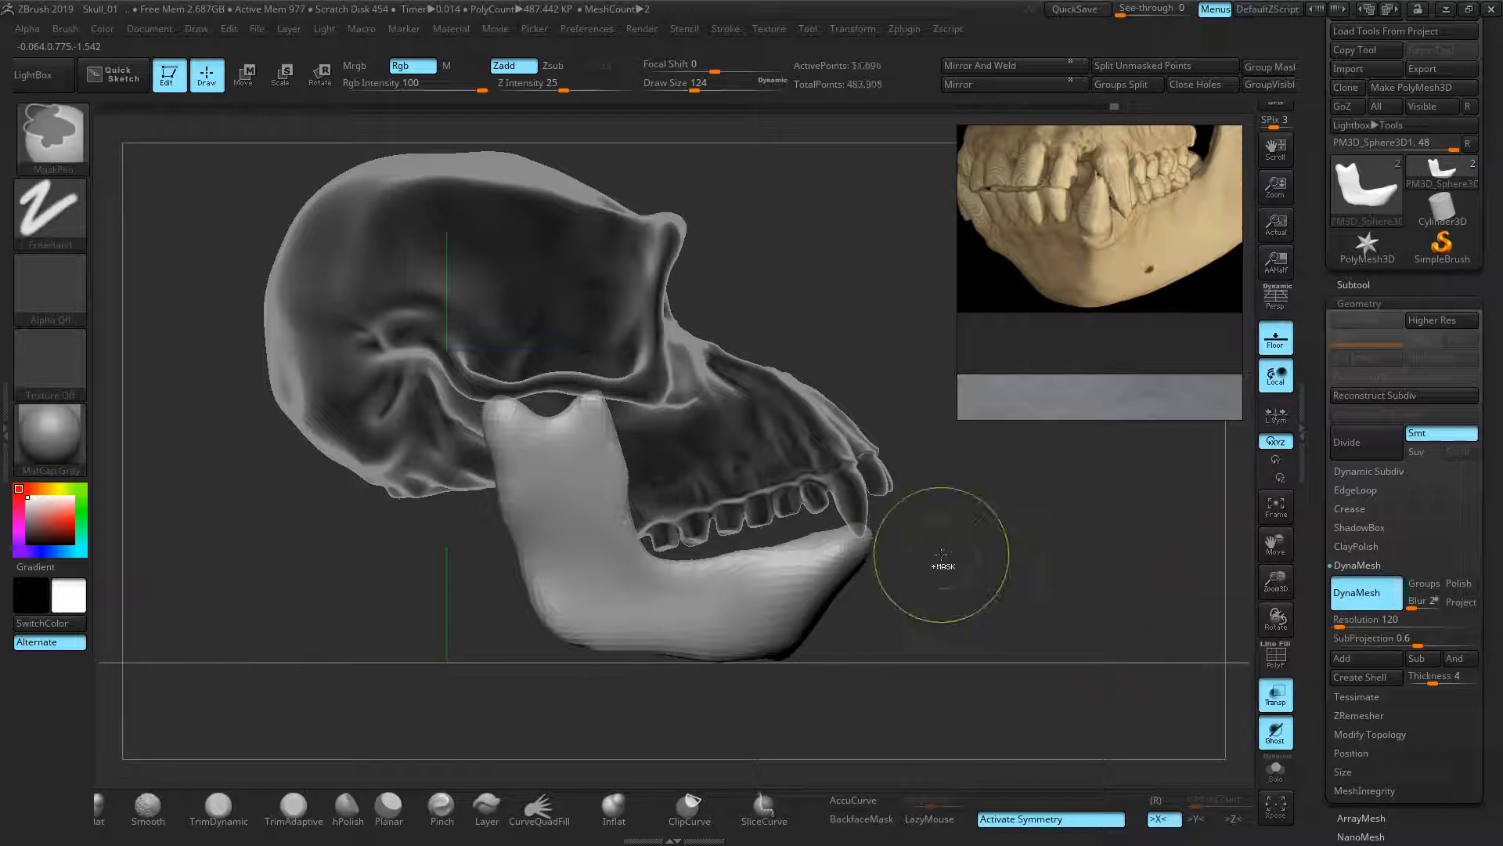
{"action": "left_click_drag", "start_coordinate": [613, 486], "coordinate": [618, 513], "text": "shift"}
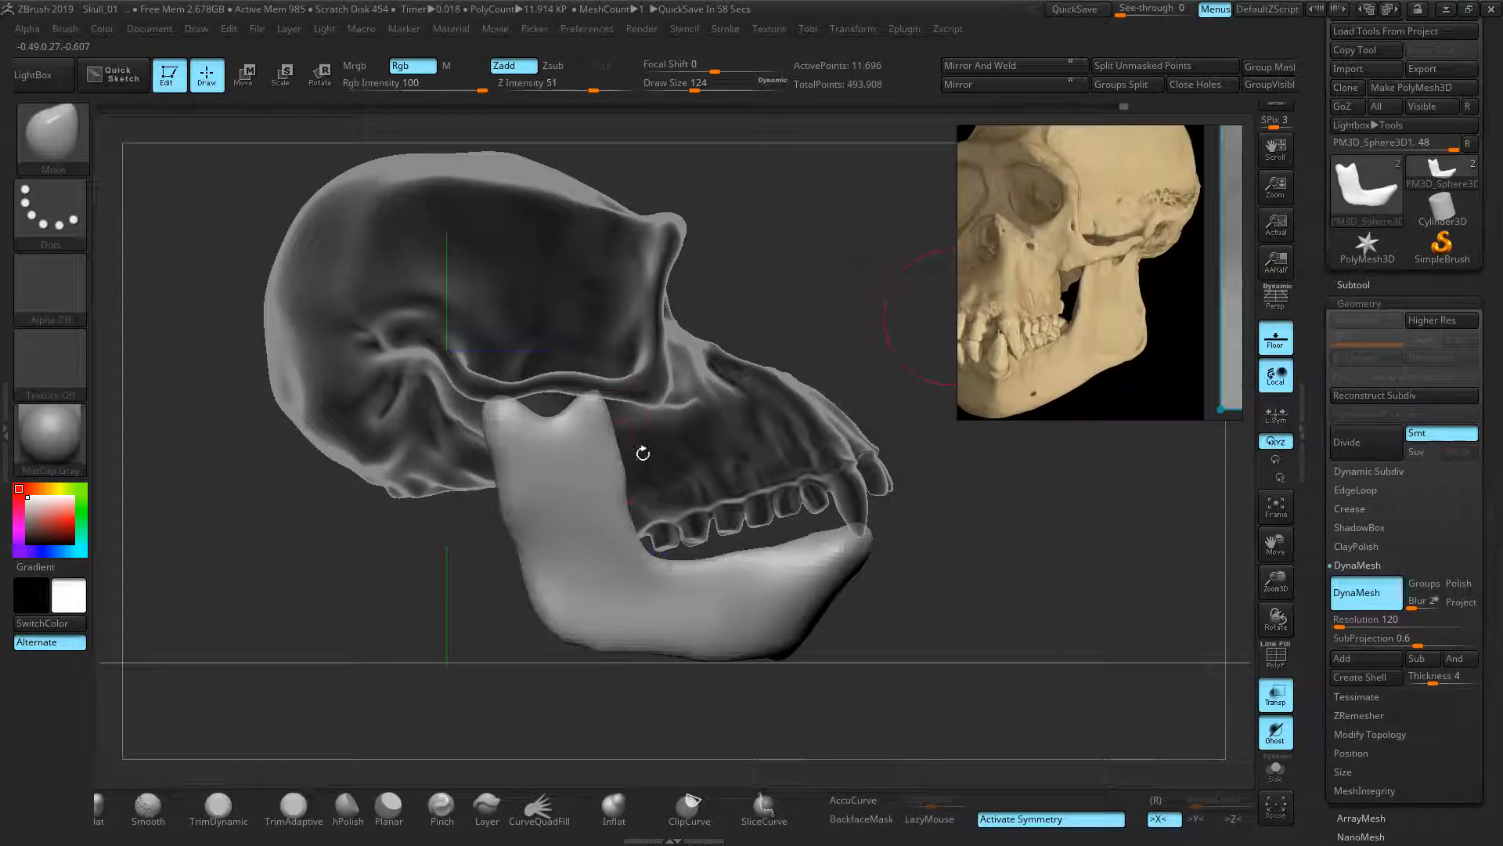
- Refine the notch at the ramus's top, and frame the three-quarter skull reference to compare the jaw's front
{"action": "mouse_move", "coordinate": [548, 426]}
{"action": "left_mouse_down"}
{"action": "mouse_move", "coordinate": [572, 396]}
{"action": "mouse_move", "coordinate": [557, 419]}
{"action": "left_mouse_up"}
{"action": "mouse_move", "coordinate": [439, 548]}
{"action": "left_mouse_down"}
{"action": "mouse_move", "coordinate": [393, 577]}
{"action": "mouse_move", "coordinate": [442, 538]}
{"action": "left_mouse_up"}
{"action": "middle_click_drag", "start_coordinate": [1038, 307], "coordinate": [1055, 291]}
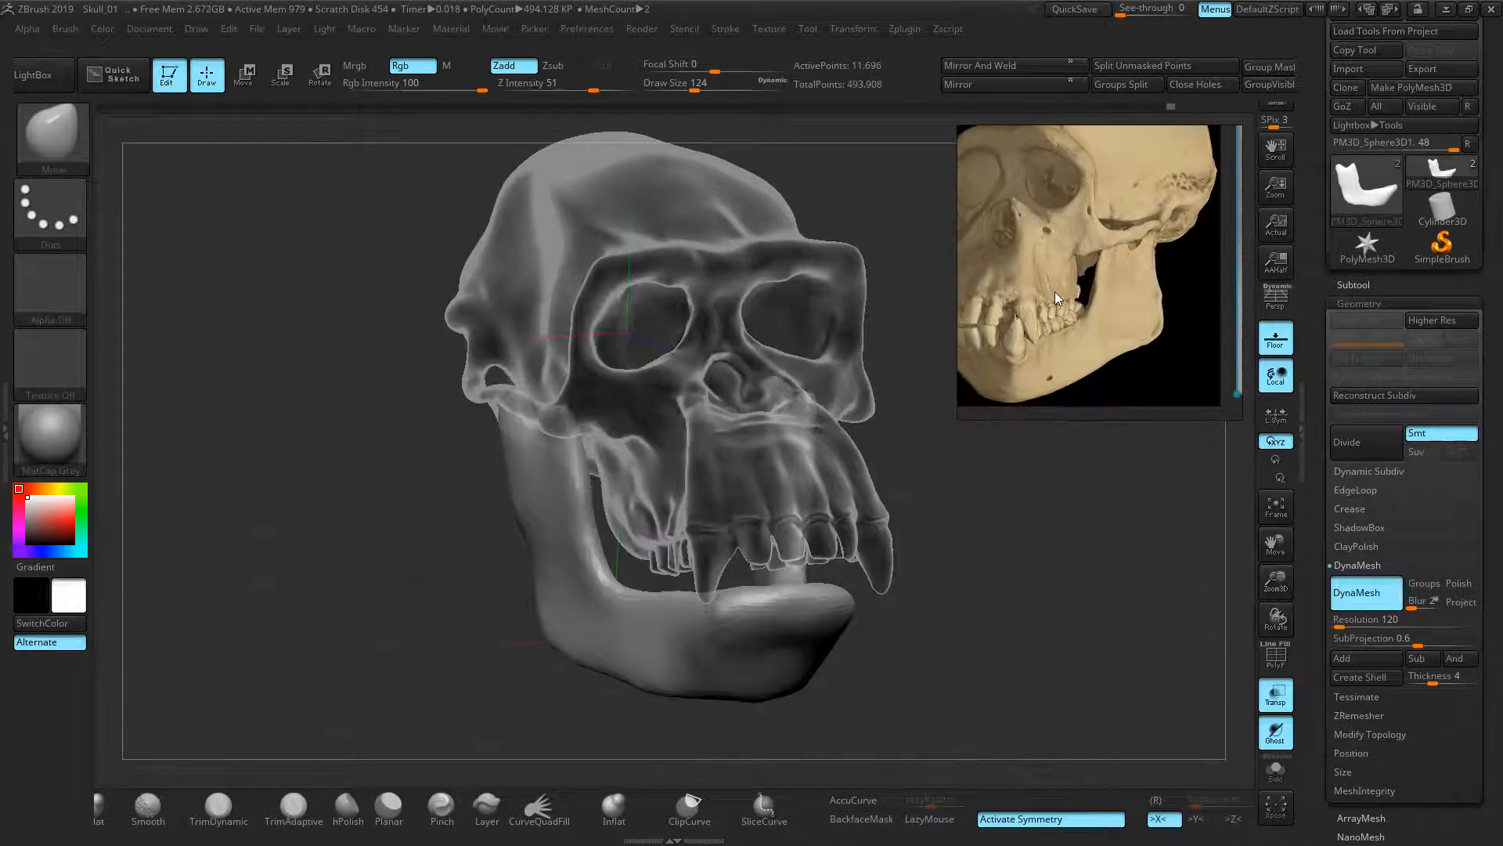
{"action": "middle_click_drag", "start_coordinate": [1059, 353], "coordinate": [1057, 335]}
{"action": "middle_click_drag", "start_coordinate": [1056, 394], "coordinate": [1075, 321]}
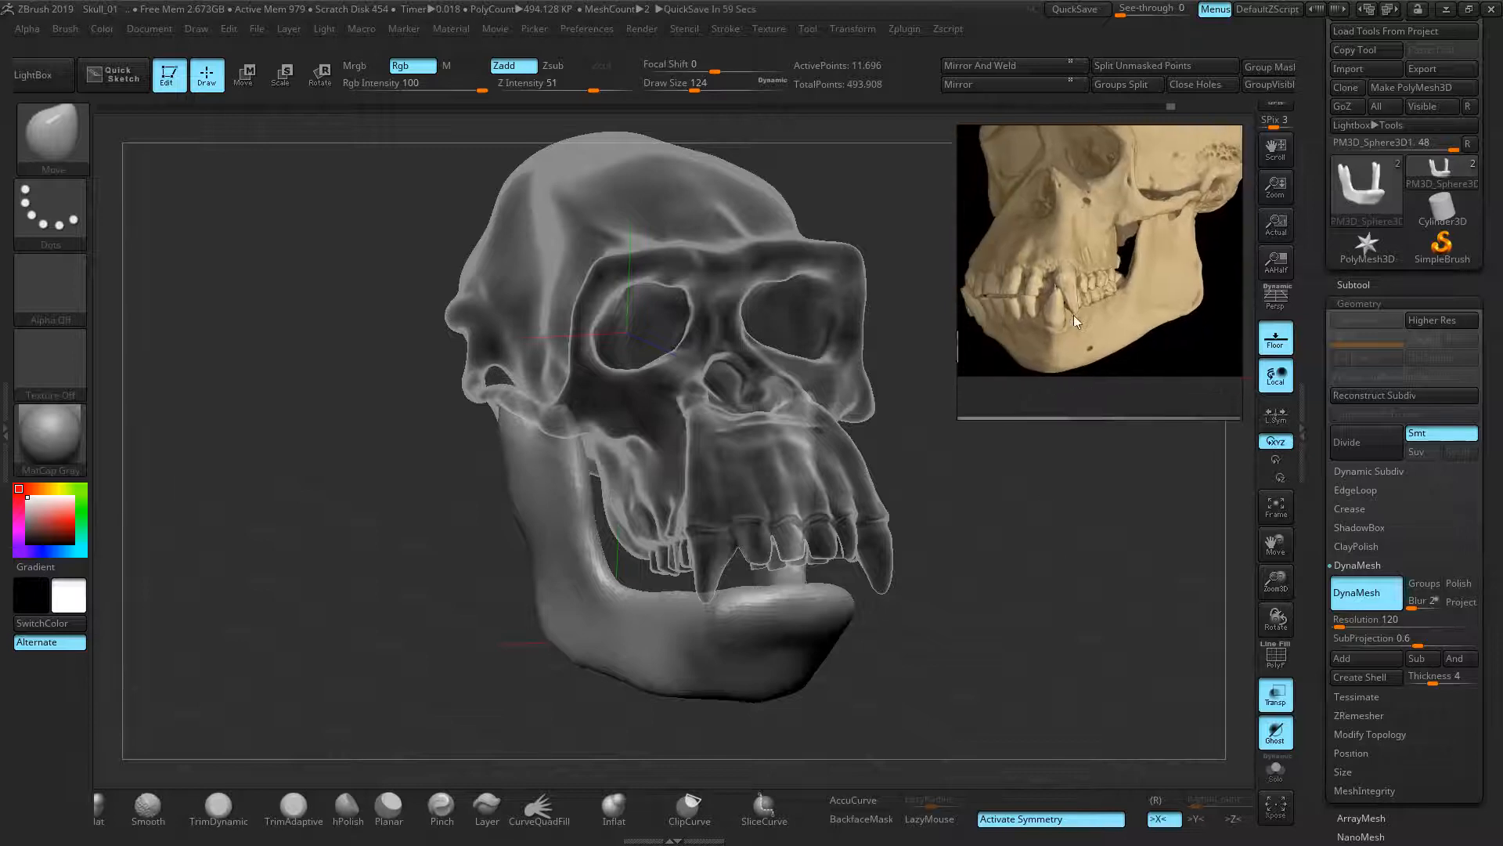
{"action": "left_click_drag", "start_coordinate": [971, 600], "coordinate": [924, 513]}
{"action": "mouse_move", "coordinate": [779, 599]}
{"action": "left_mouse_down"}
{"action": "mouse_move", "coordinate": [769, 565]}
{"action": "mouse_move", "coordinate": [763, 599]}
{"action": "left_mouse_up"}
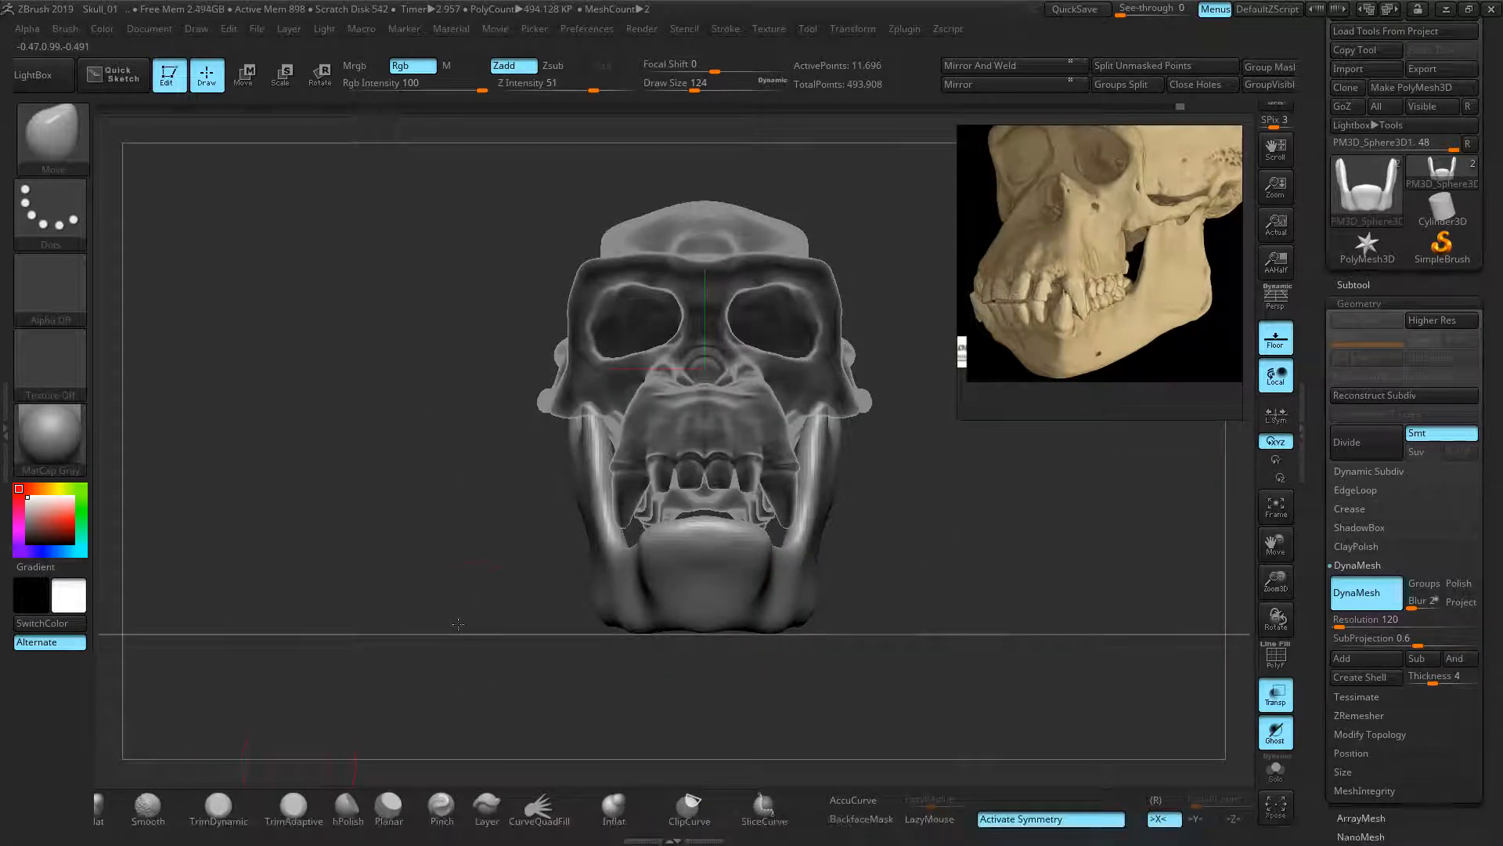
- Hide the PolySphere skull subtool, view the isolated jaw's arch from above, and select the Move brush
{"action": "left_click", "coordinate": [1355, 285]}
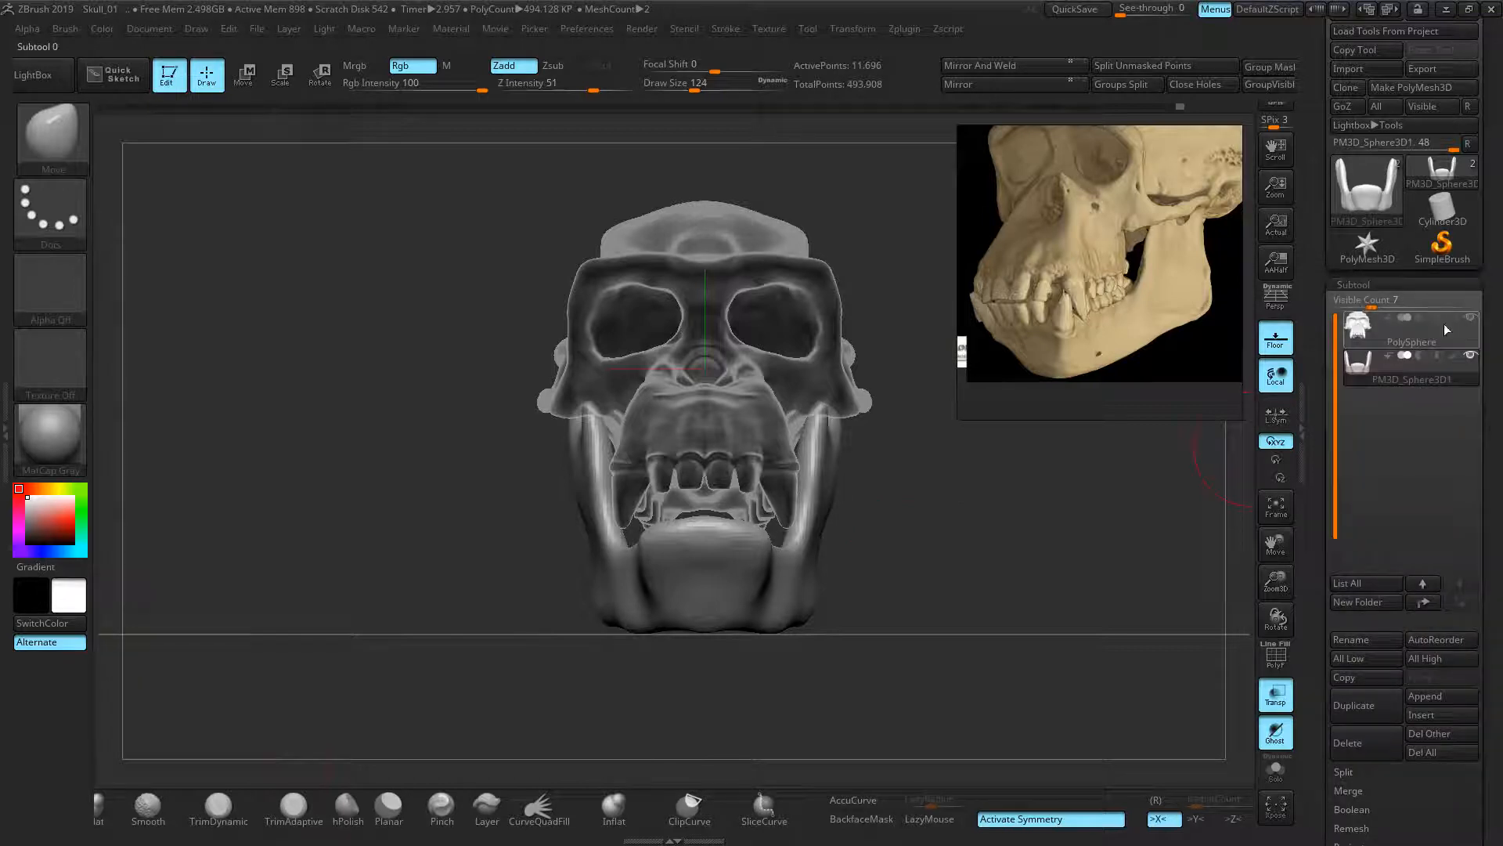
{"action": "left_click", "coordinate": [1470, 317]}
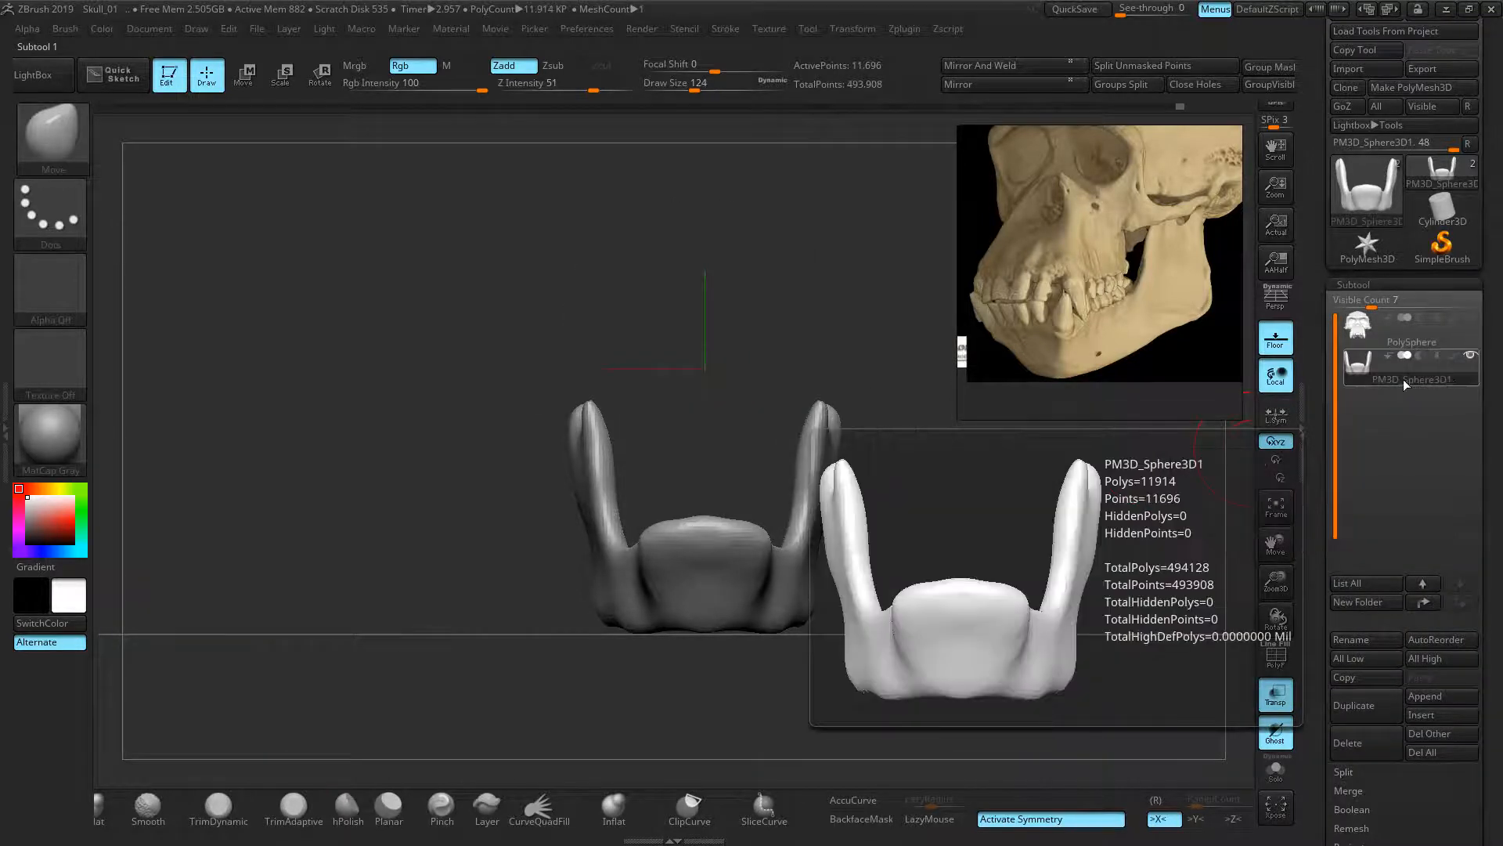
{"action": "mouse_move", "coordinate": [997, 488]}
{"action": "left_mouse_down"}
{"action": "mouse_move", "coordinate": [963, 617]}
{"action": "mouse_move", "coordinate": [946, 590]}
{"action": "left_mouse_up"}
{"action": "mouse_move", "coordinate": [914, 497]}
{"action": "left_mouse_down"}
{"action": "mouse_move", "coordinate": [923, 599]}
{"action": "mouse_move", "coordinate": [897, 527]}
{"action": "left_mouse_up"}
{"action": "right_click_drag", "start_coordinate": [897, 527], "coordinate": [975, 560], "text": "ctrl"}
{"action": "left_click_drag", "start_coordinate": [976, 559], "coordinate": [951, 552]}
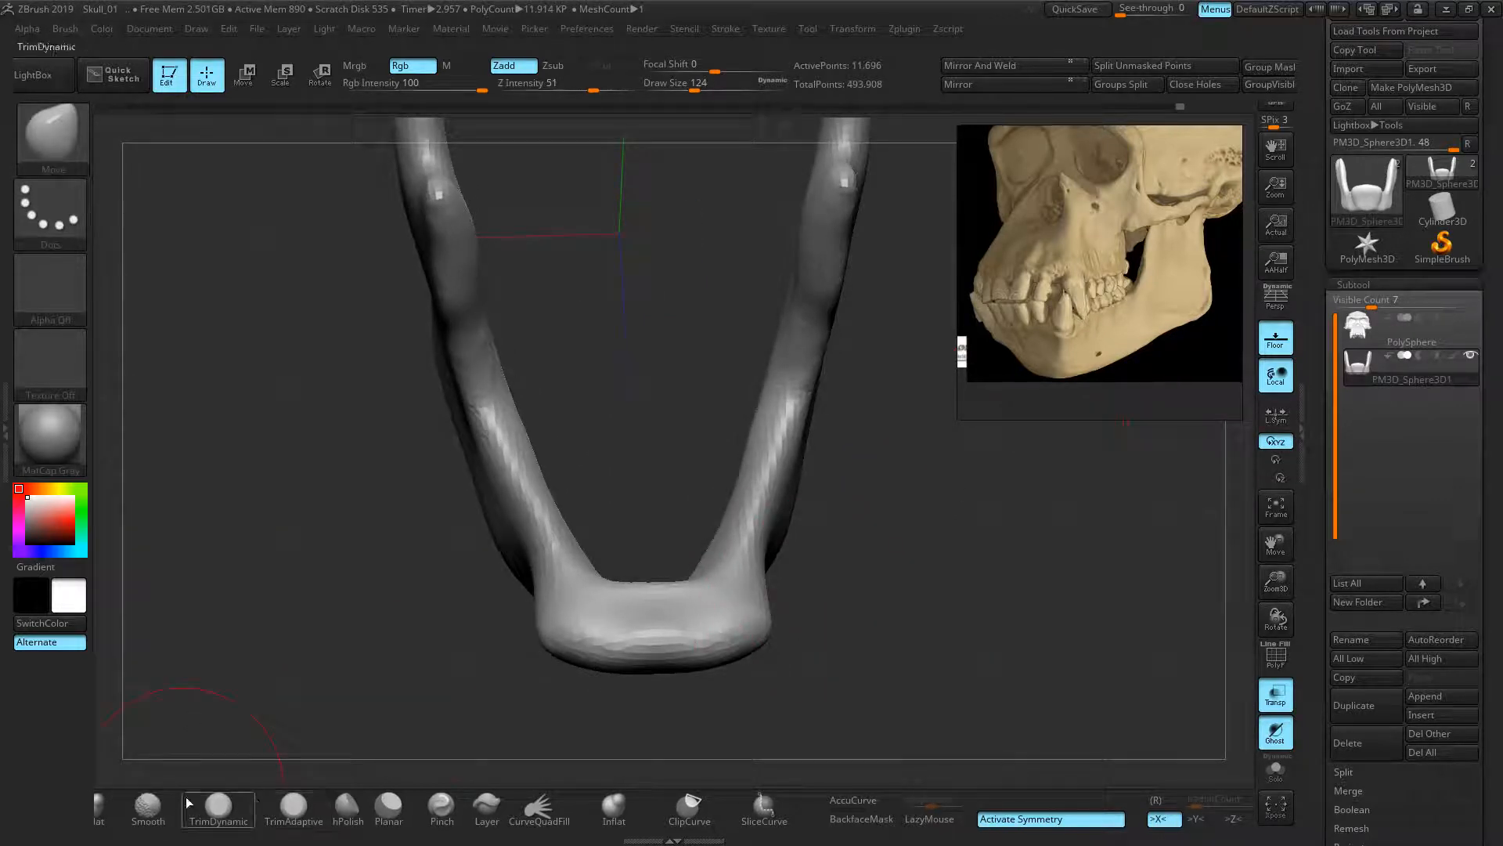
{"action": "mouse_move", "coordinate": [214, 837]}
{"action": "left_mouse_down", "text": "ctrl"}
{"action": "mouse_move", "coordinate": [645, 836]}
{"action": "mouse_move", "coordinate": [631, 834]}
{"action": "left_mouse_up", "text": "ctrl"}
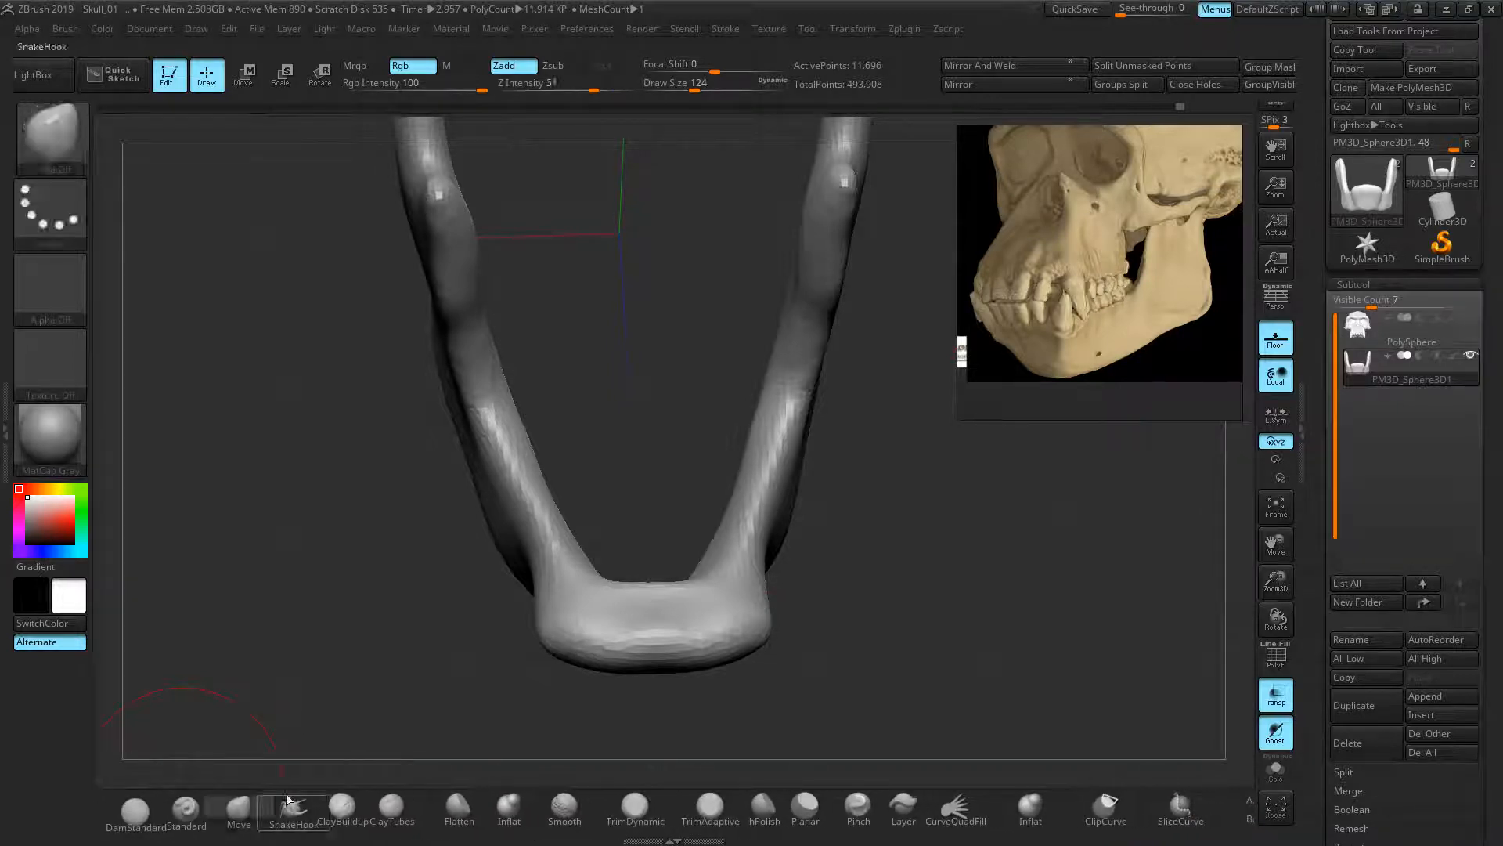
{"action": "left_click", "coordinate": [245, 815]}
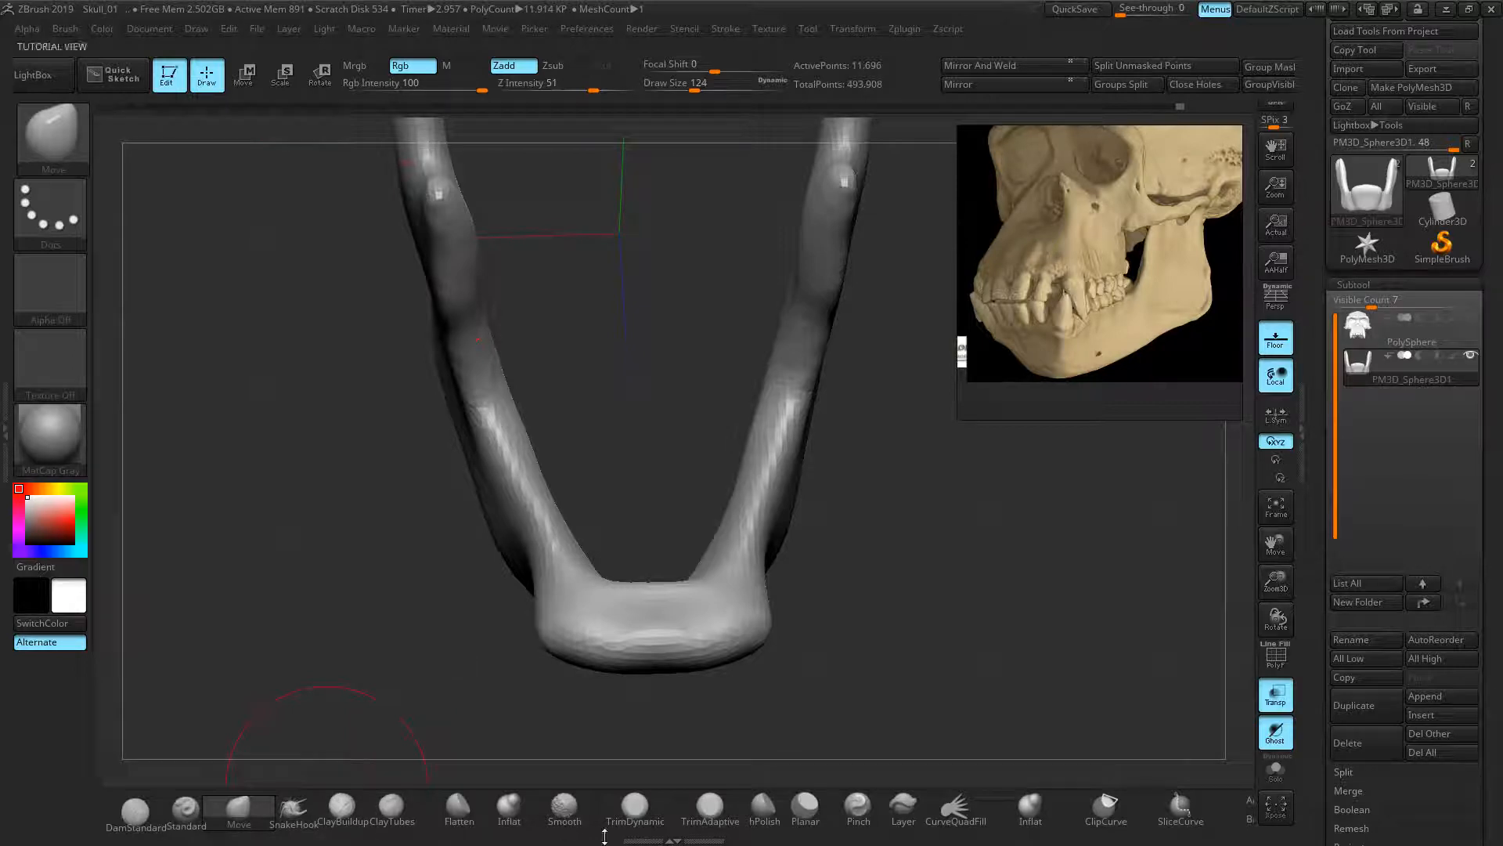
- Reshape the front of the jaw's arch from above with the Move brush, filling its inner edge into a V, and smooth it
{"action": "mouse_move", "coordinate": [545, 833]}
{"action": "left_mouse_down", "text": "ctrl"}
{"action": "mouse_move", "coordinate": [318, 820]}
{"action": "mouse_move", "coordinate": [597, 822]}
{"action": "mouse_move", "coordinate": [547, 820]}
{"action": "left_mouse_up", "text": "ctrl"}
{"action": "key", "text": "["}
{"action": "key", "text": "["}
{"action": "key", "text": "]"}
{"action": "key", "text": "]"}
{"action": "mouse_move", "coordinate": [534, 562]}
{"action": "left_mouse_down"}
{"action": "mouse_move", "coordinate": [500, 536]}
{"action": "mouse_move", "coordinate": [506, 505]}
{"action": "left_mouse_up"}
{"action": "key", "text": "ctrl+z"}
{"action": "left_click_drag", "start_coordinate": [602, 582], "coordinate": [614, 607]}
{"action": "right_click_drag", "start_coordinate": [626, 614], "coordinate": [637, 579], "text": "shift"}
{"action": "mouse_move", "coordinate": [636, 580]}
{"action": "left_mouse_down", "text": "shift"}
{"action": "mouse_move", "coordinate": [664, 608]}
{"action": "mouse_move", "coordinate": [675, 581]}
{"action": "left_mouse_up", "text": "shift"}
{"action": "left_click_drag", "start_coordinate": [729, 514], "coordinate": [735, 522]}
{"action": "mouse_move", "coordinate": [949, 530]}
{"action": "left_mouse_down"}
{"action": "mouse_move", "coordinate": [956, 446]}
{"action": "mouse_move", "coordinate": [917, 391]}
{"action": "mouse_move", "coordinate": [965, 407]}
{"action": "mouse_move", "coordinate": [960, 475]}
{"action": "left_mouse_up"}
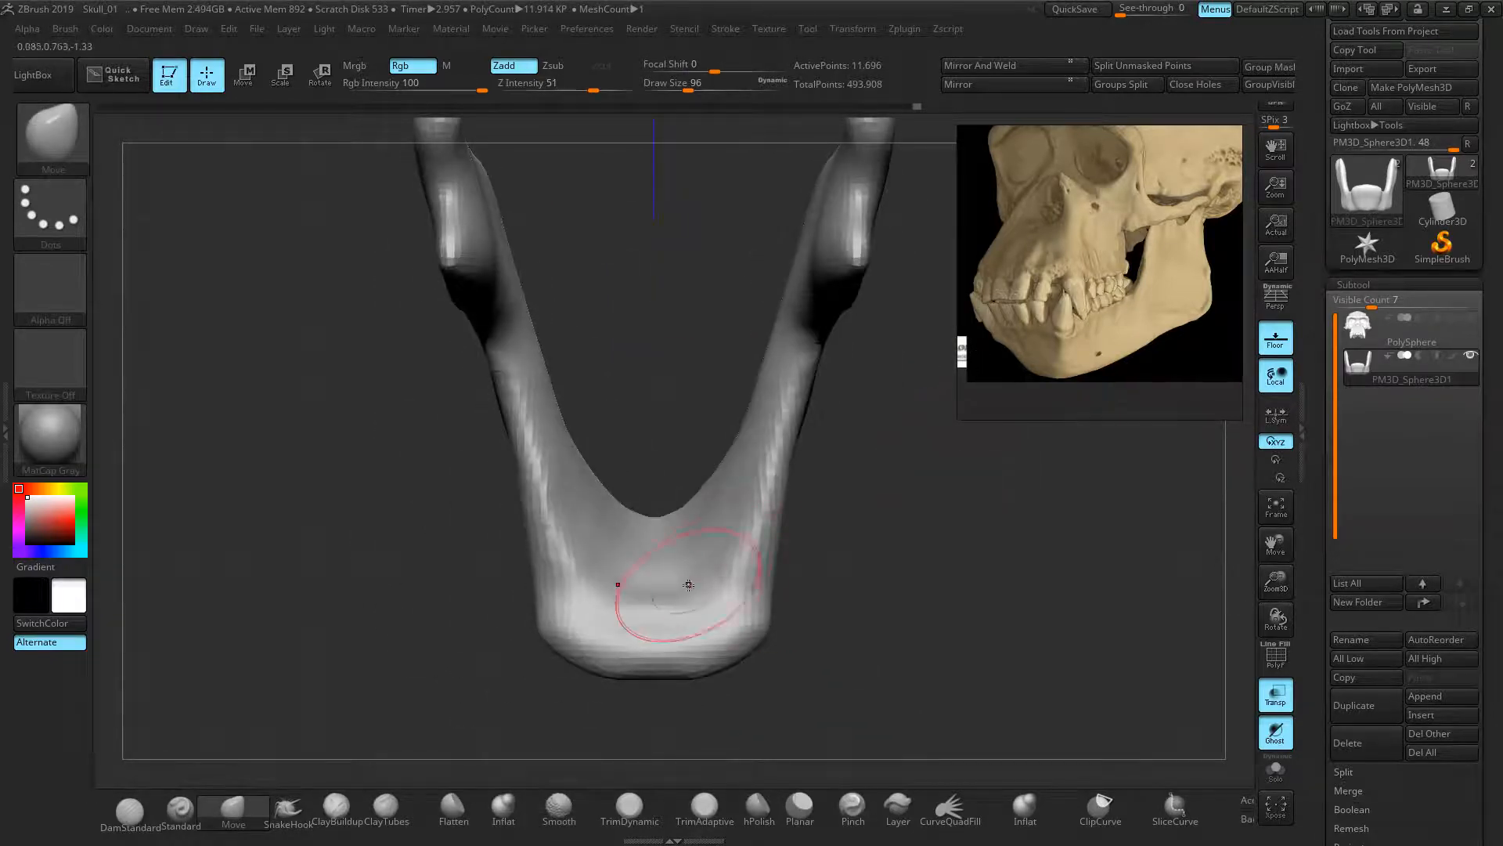
- Set the DynaMesh resolution to 200 and remesh the jaw
{"action": "left_click", "coordinate": [1361, 285]}
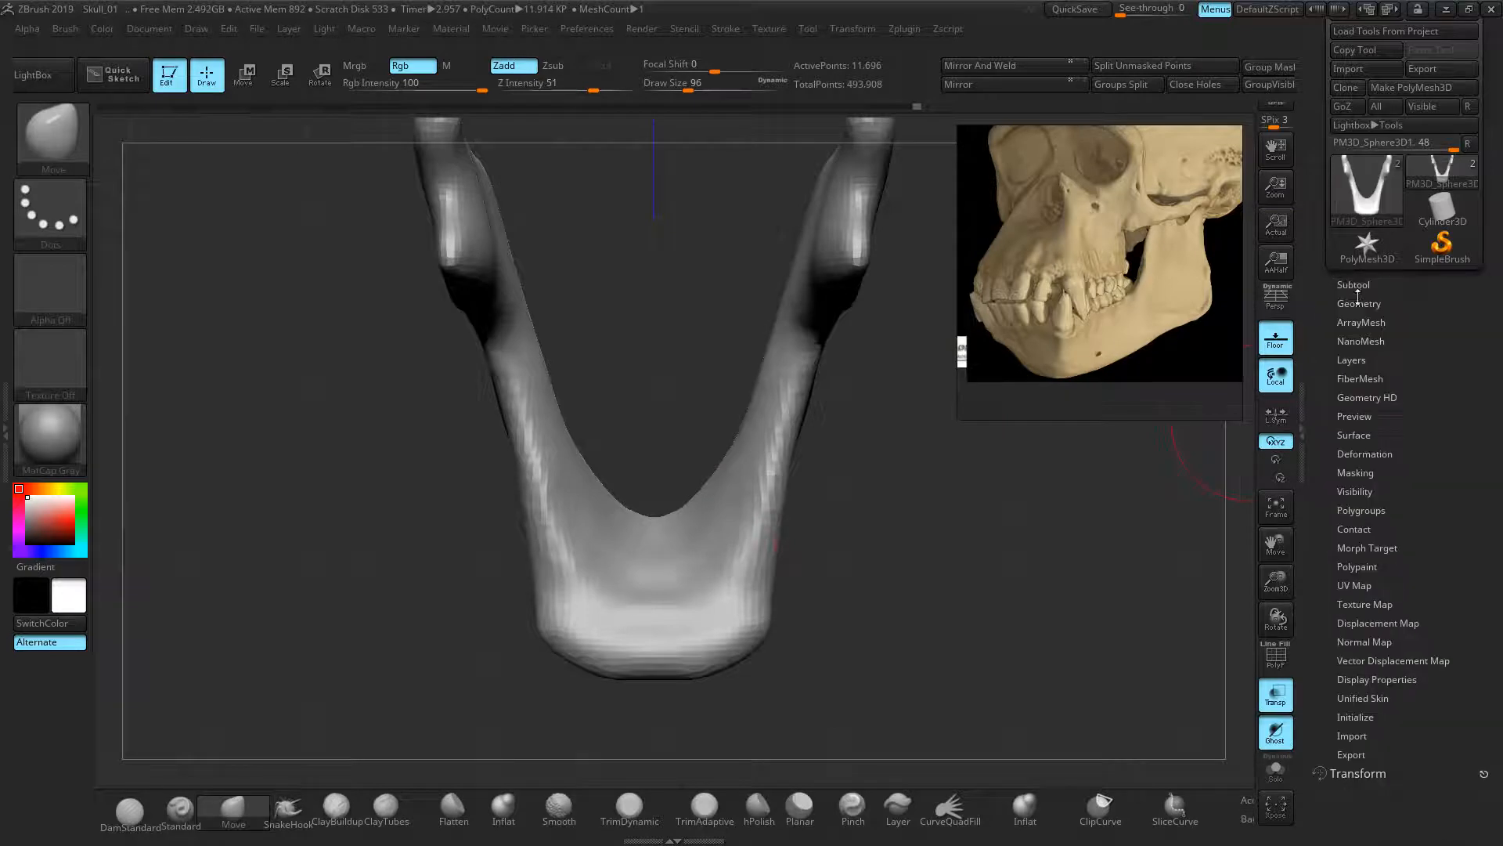
{"action": "left_click", "coordinate": [1360, 304]}
{"action": "left_click", "coordinate": [1358, 621]}
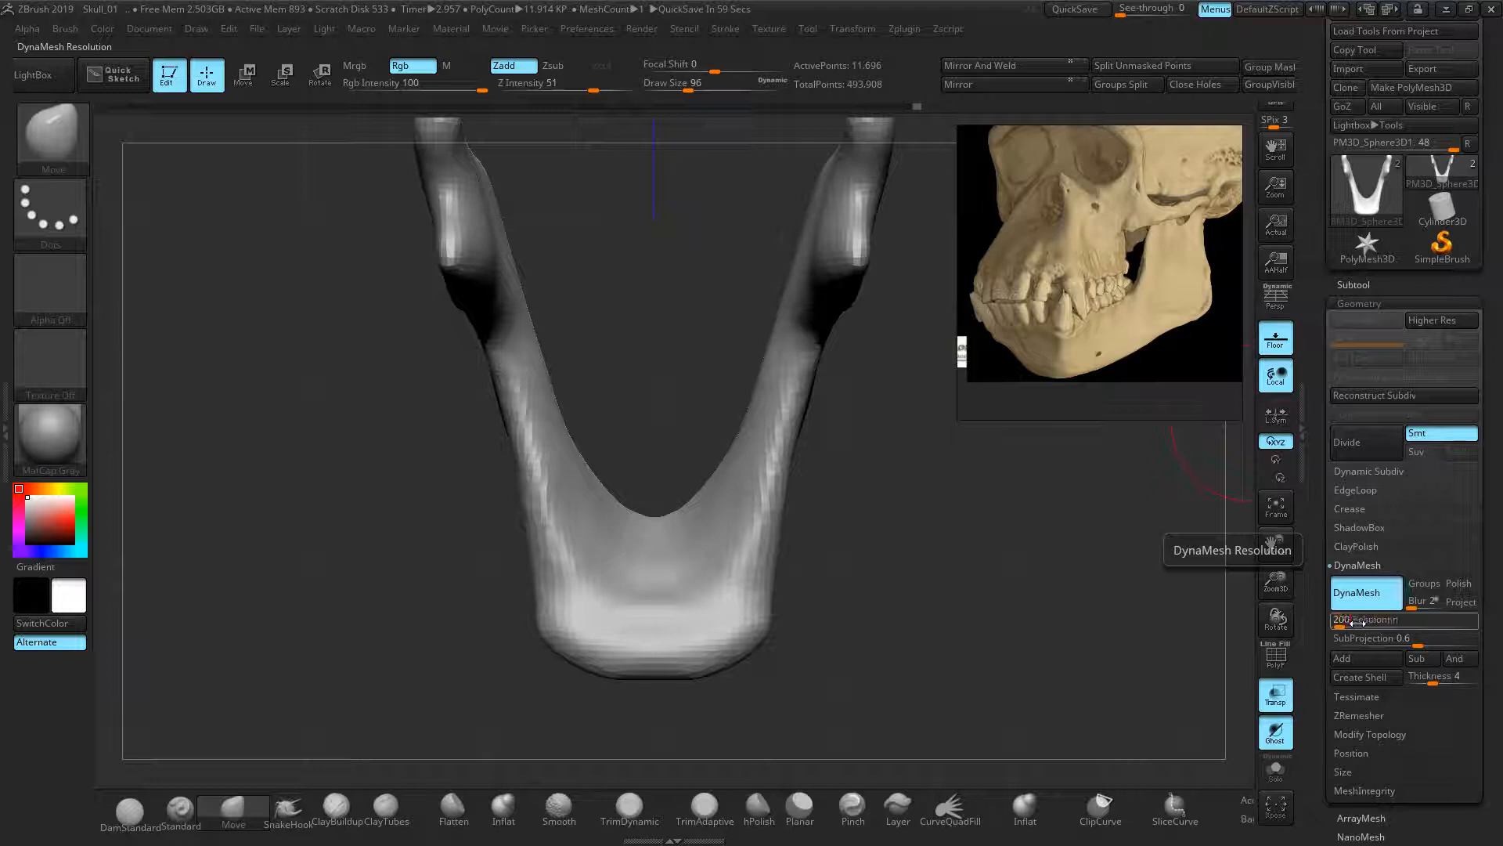
{"action": "left_click_drag", "start_coordinate": [981, 473], "coordinate": [888, 558], "text": "ctrl"}
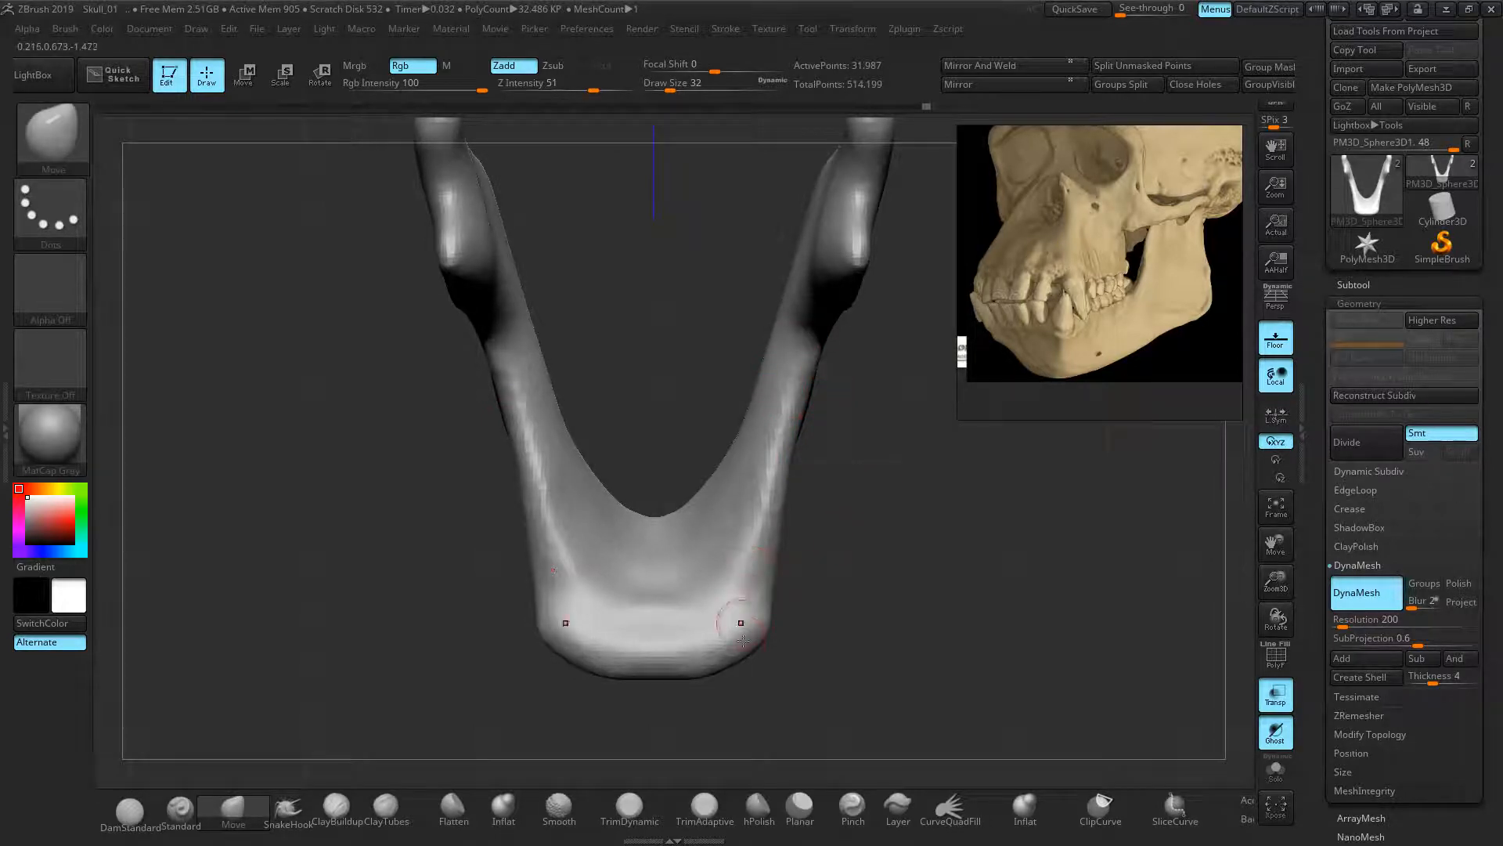
- Mask round spots for the two canines and four incisors along the jaw's front rim, with larger spots for the canines
{"action": "key", "text": "ctrl"}
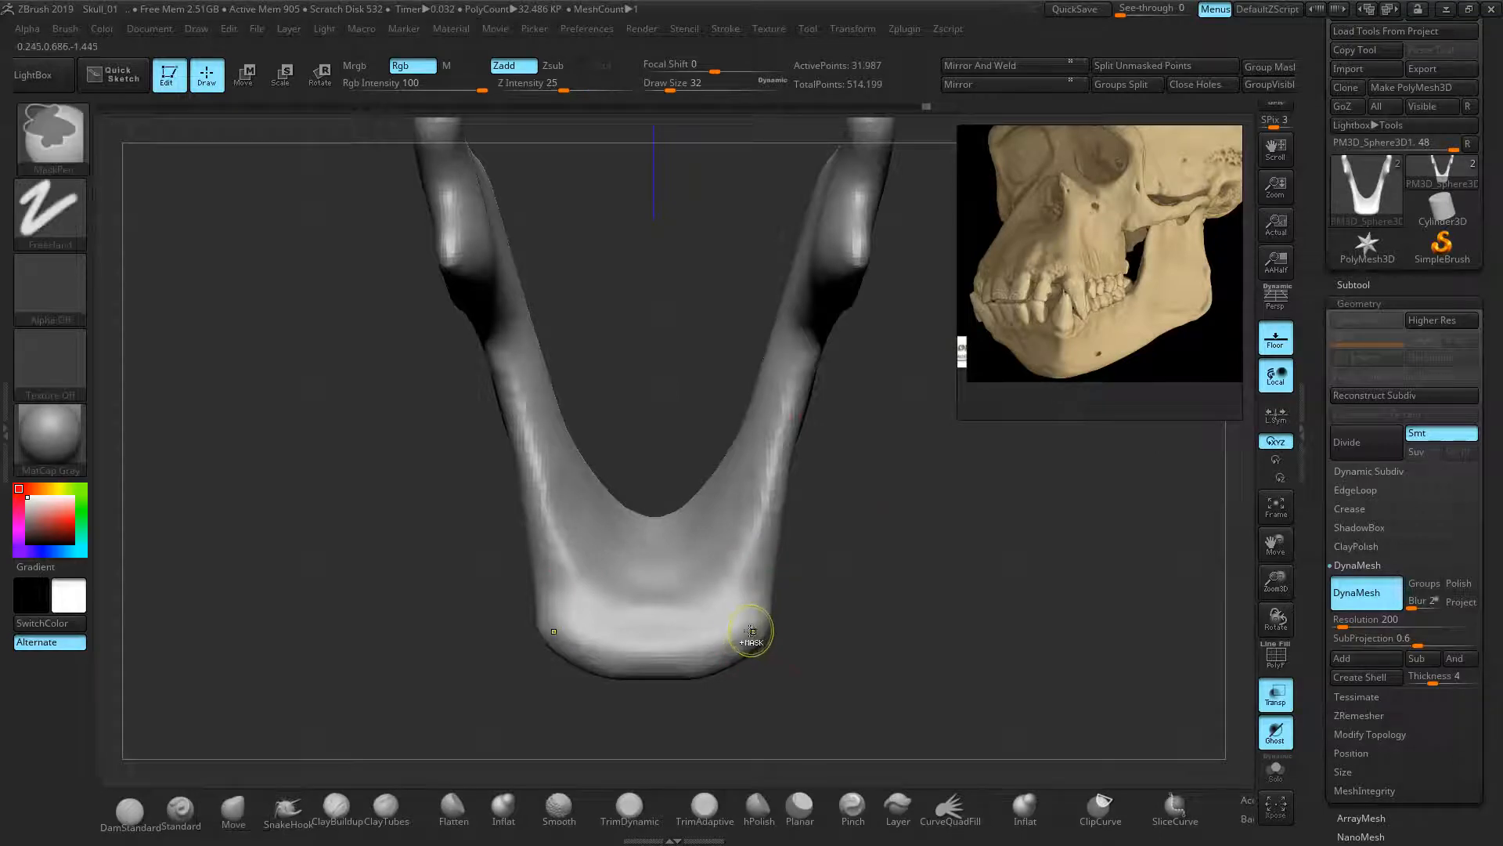
{"action": "key", "text": "ctrl"}
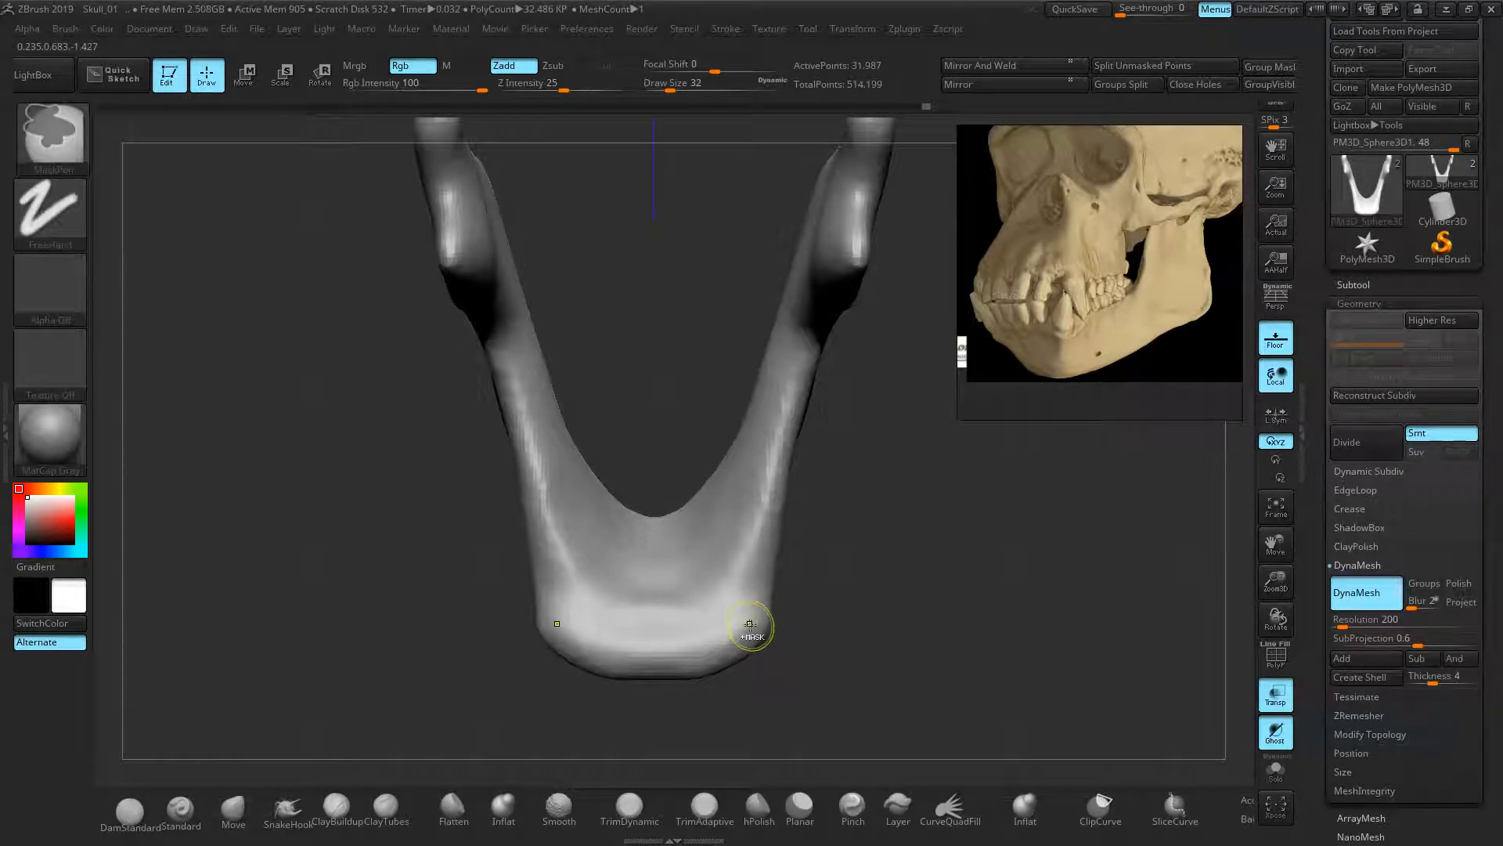
{"action": "left_click", "coordinate": [179, 812]}
{"action": "key", "text": "ctrl"}
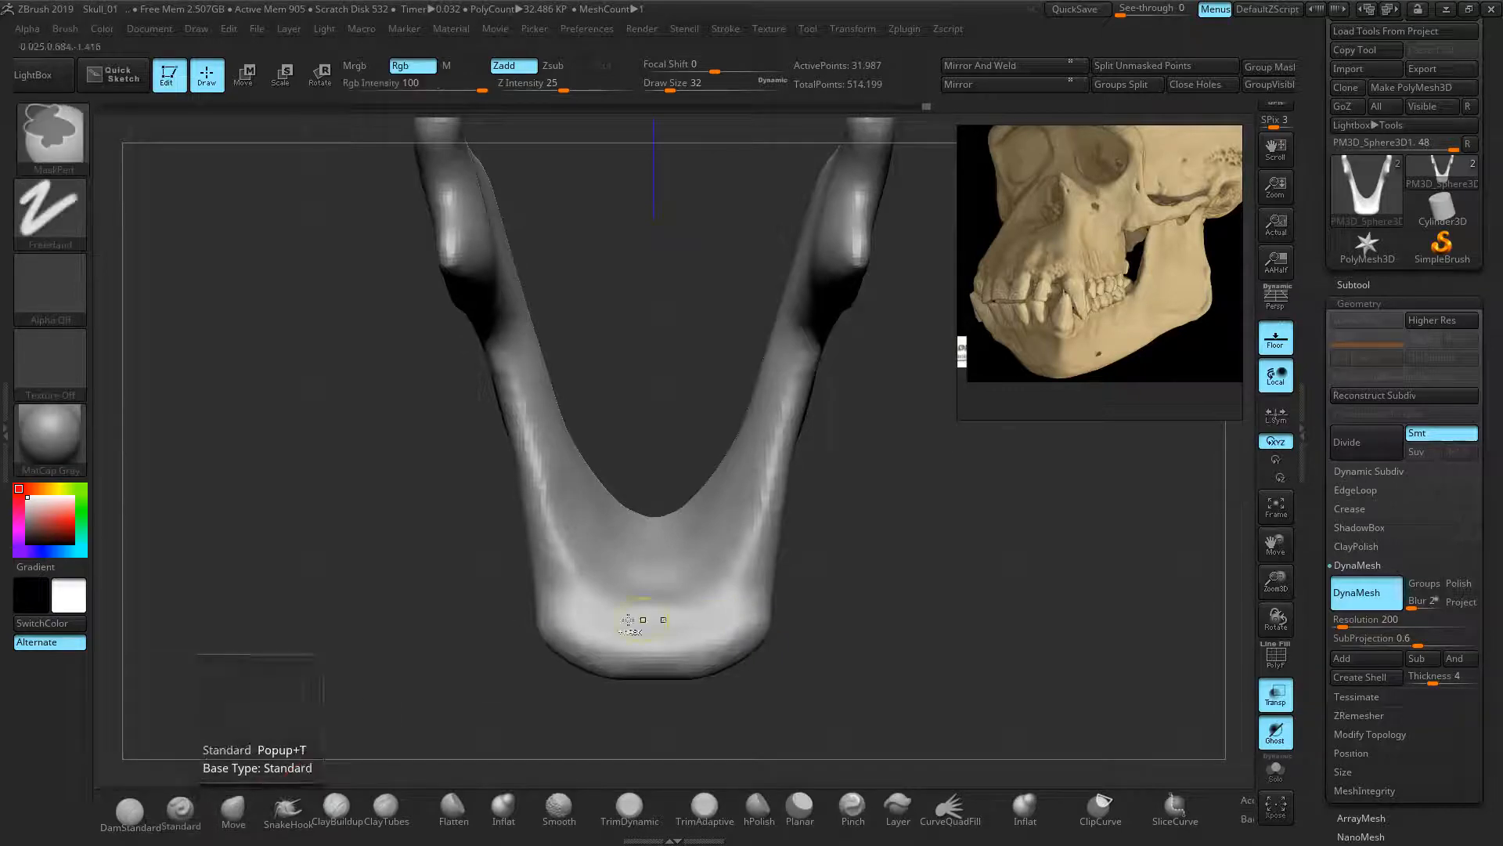
{"action": "left_click_drag", "start_coordinate": [756, 627], "coordinate": [748, 627], "text": "ctrl"}
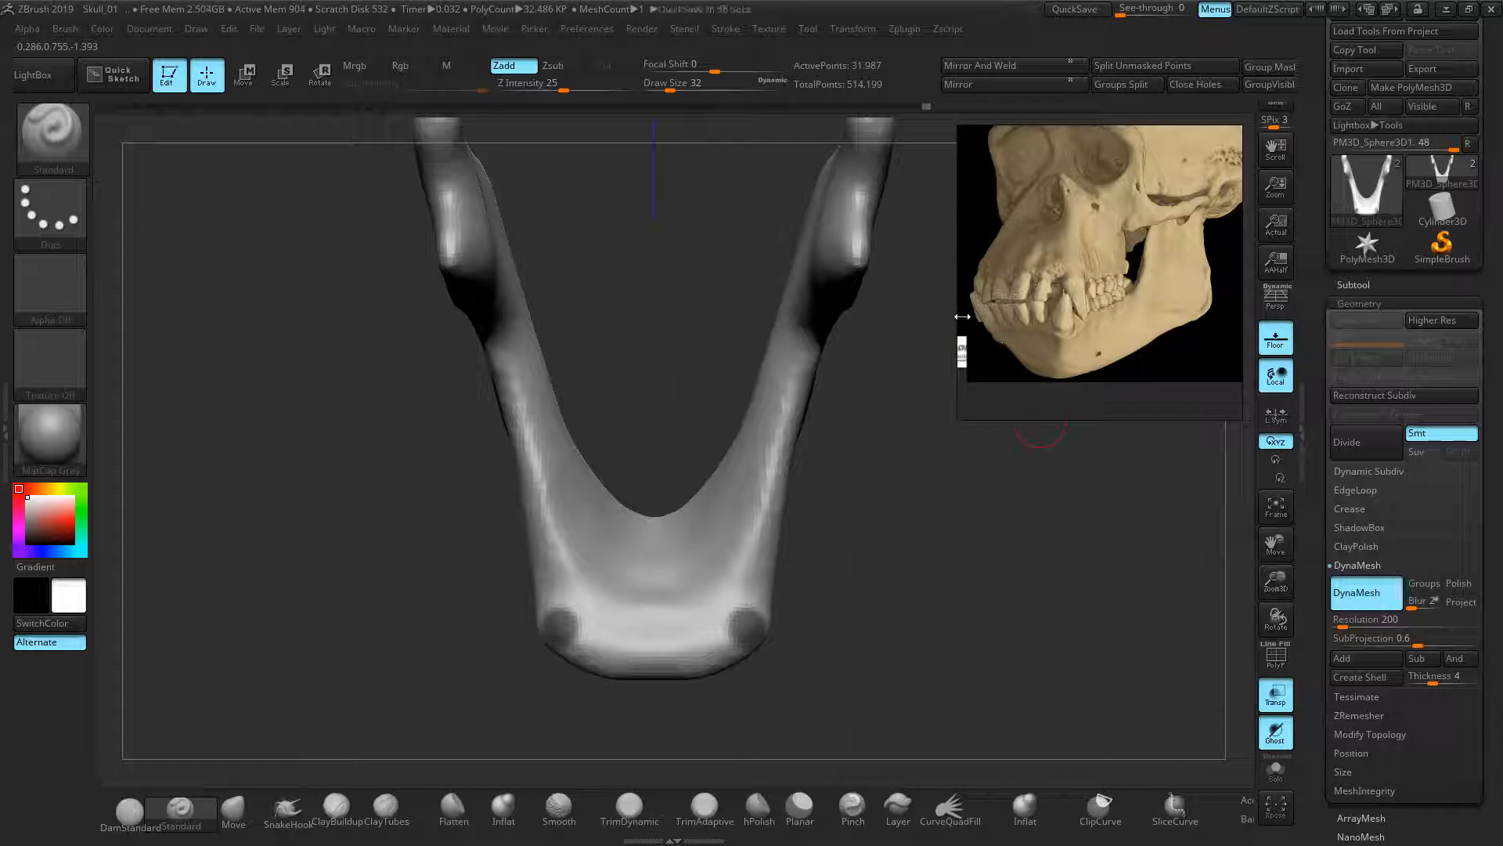
{"action": "left_click_drag", "start_coordinate": [749, 625], "coordinate": [709, 655], "text": "ctrl"}
{"action": "key", "text": "ctrl"}
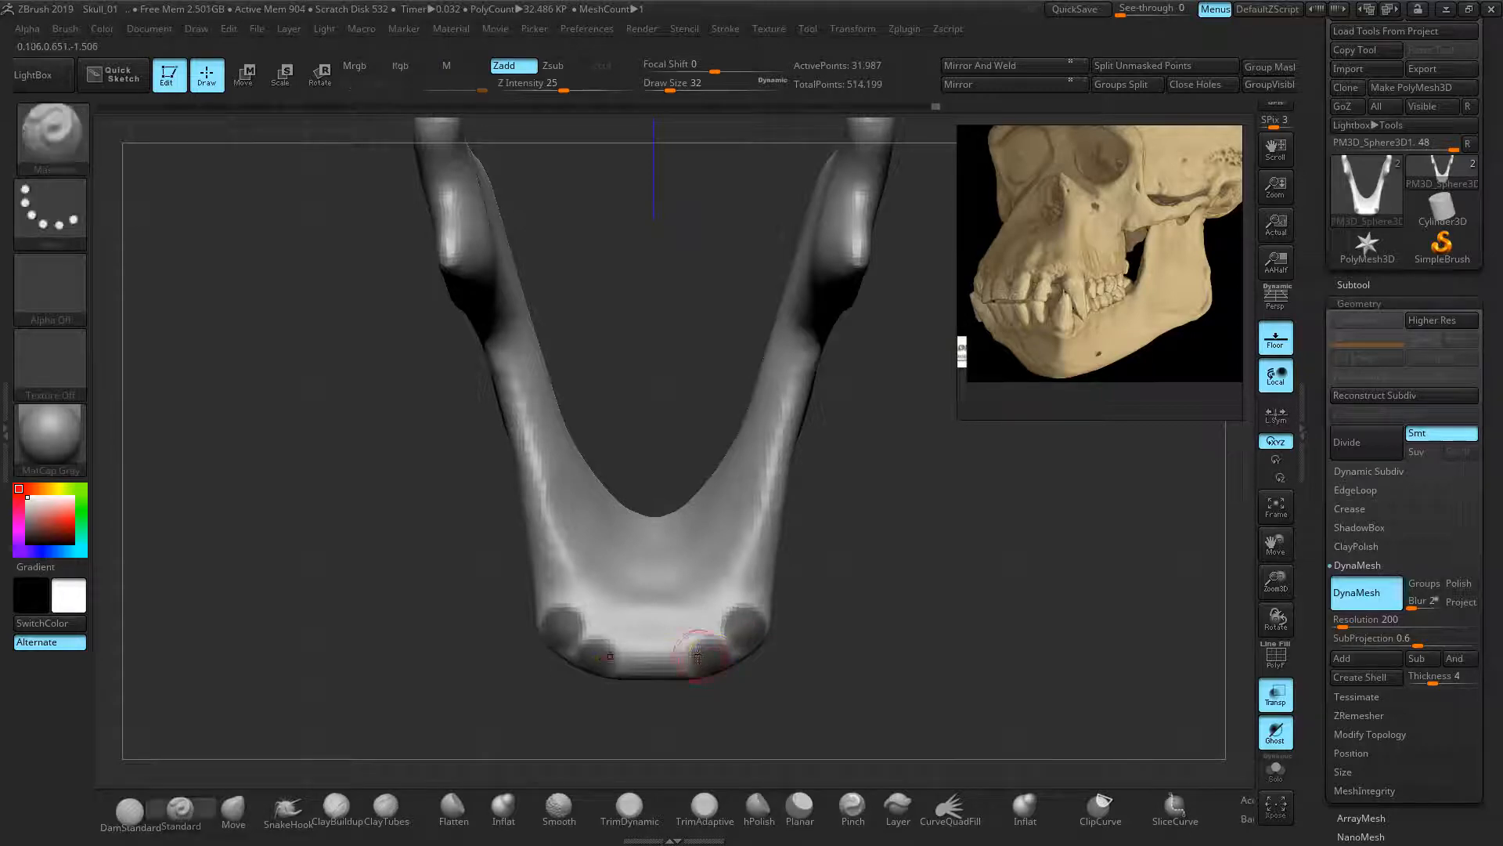
{"action": "key", "text": "ctrl"}
{"action": "key", "text": "ctrl"}
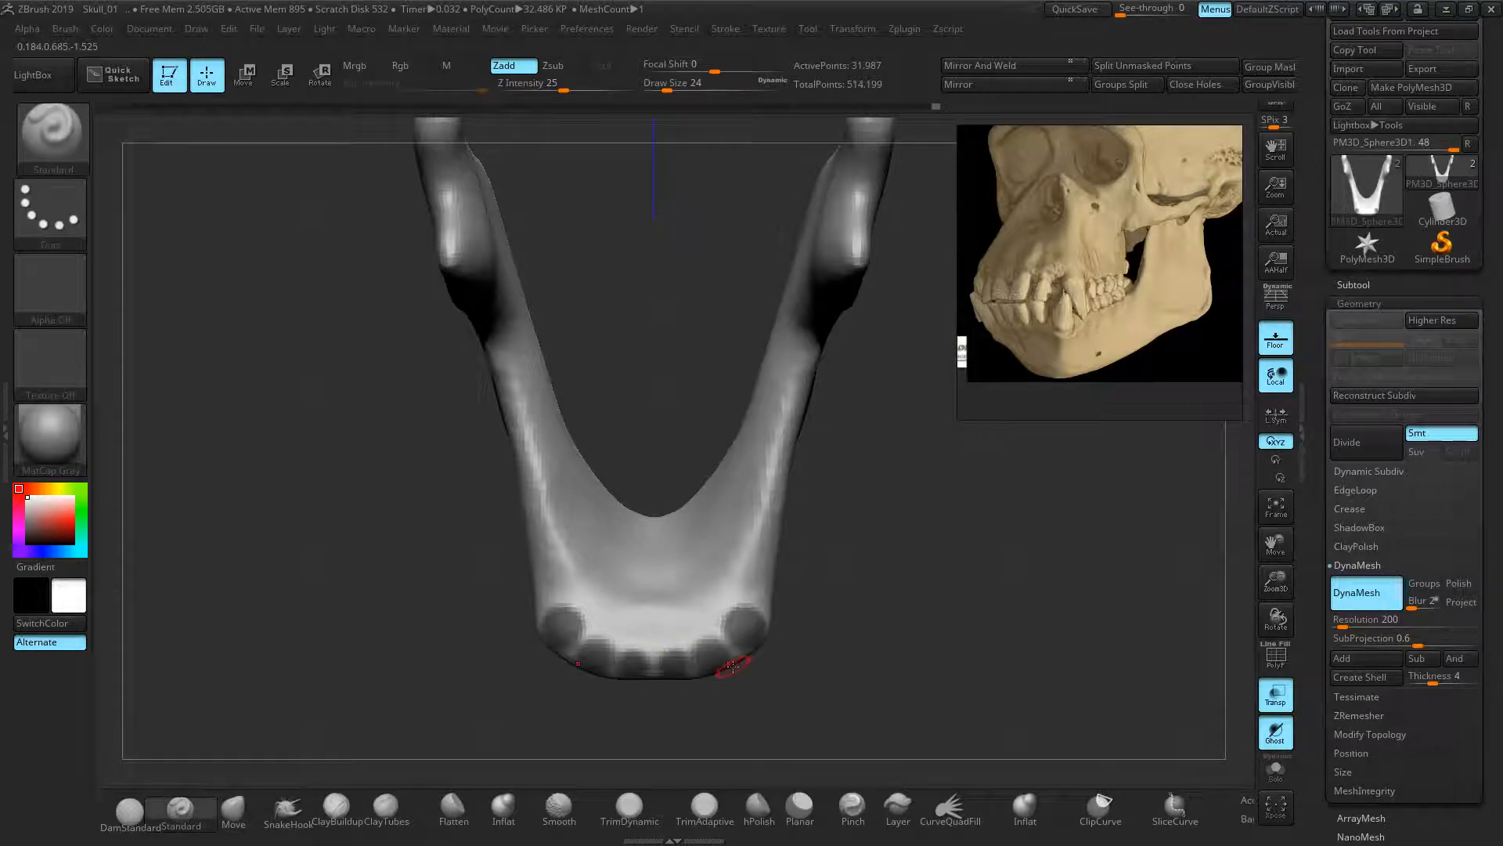
{"action": "key", "text": "ctrl"}
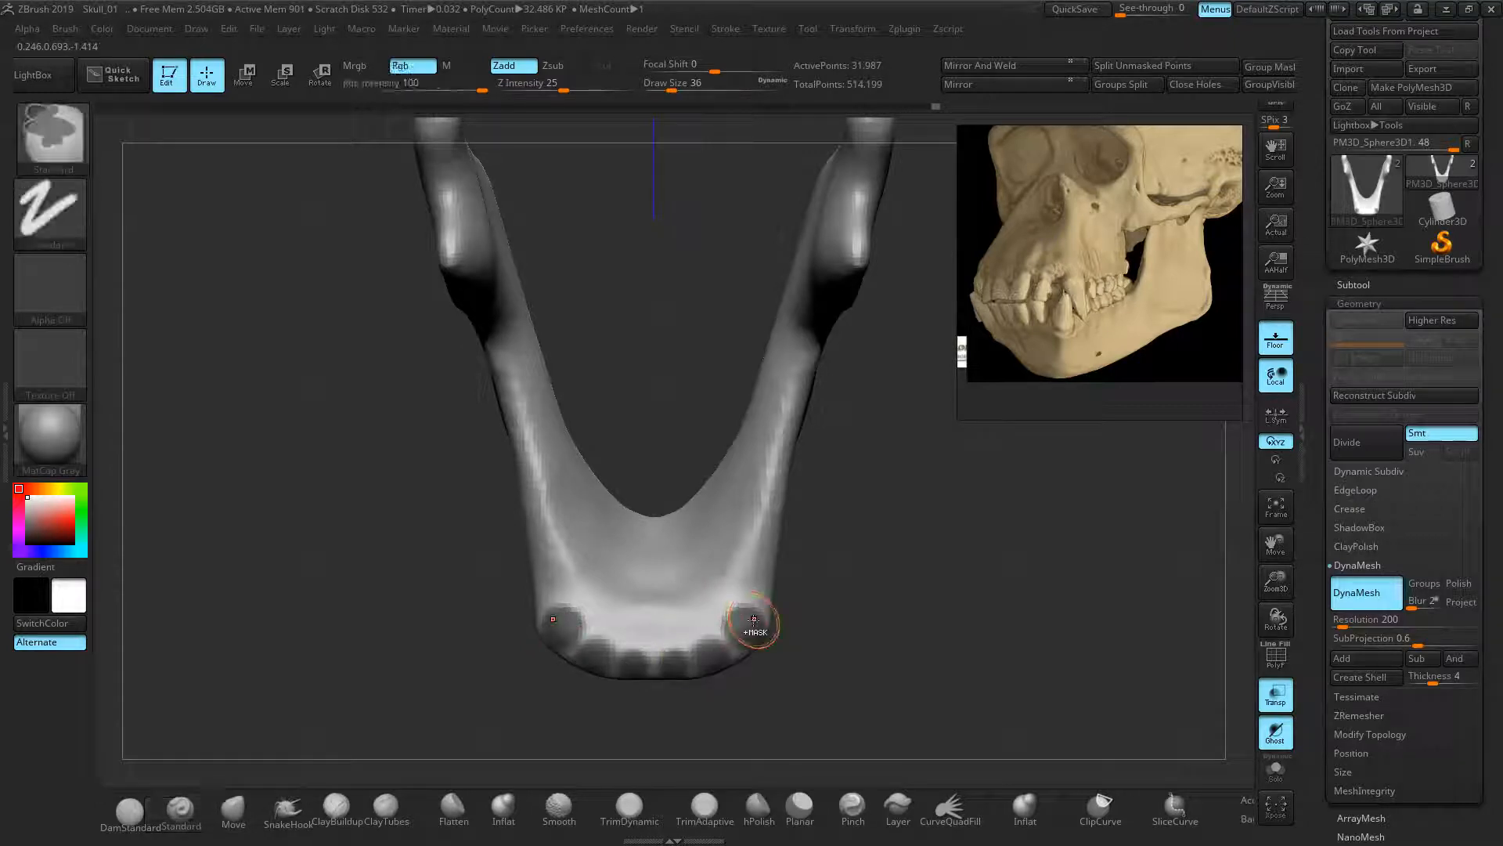
{"action": "key", "text": "ctrl"}
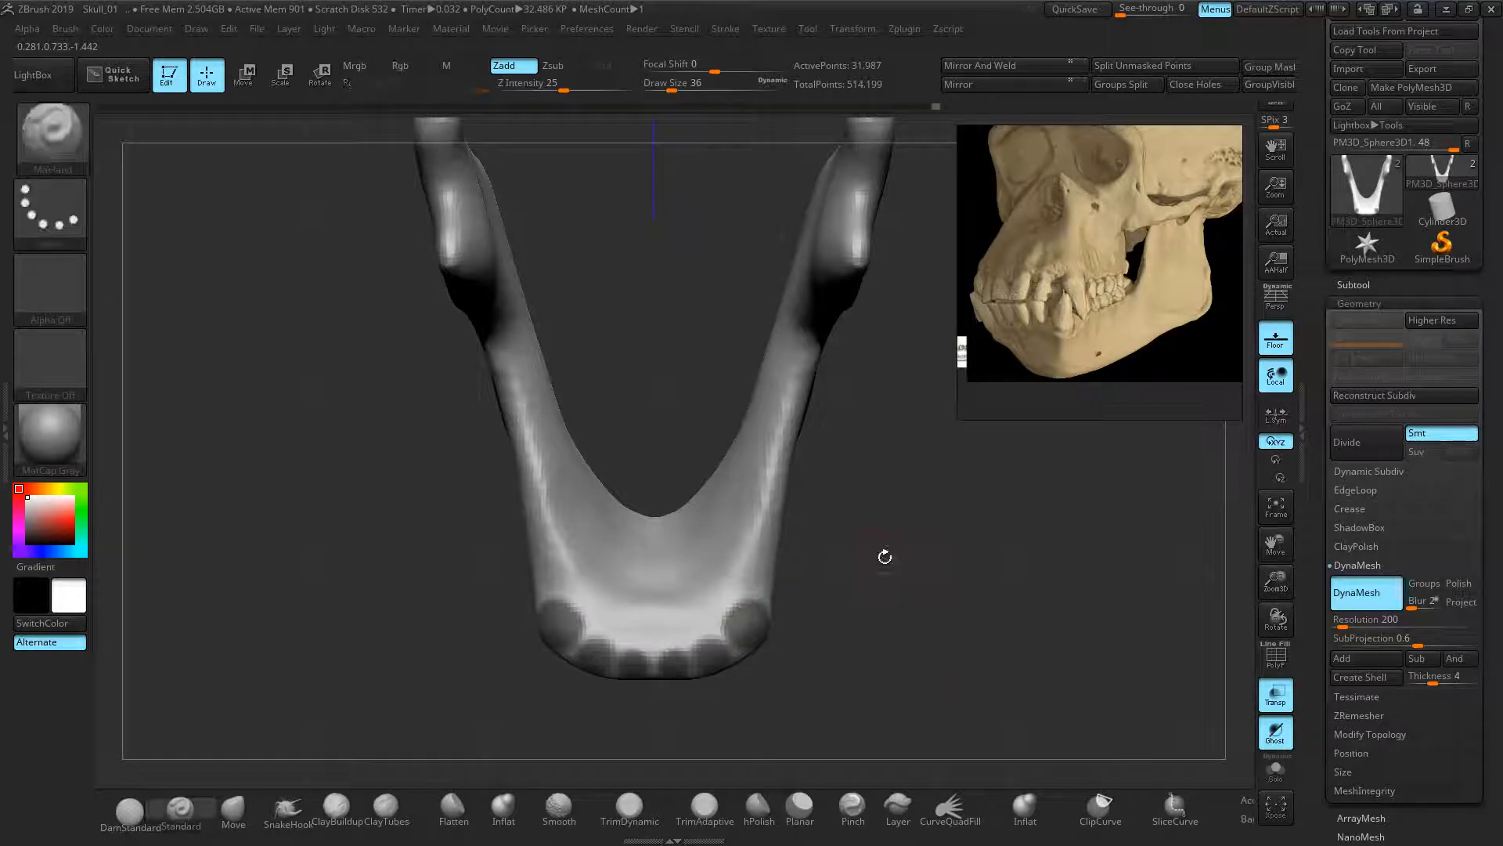
- Invert the mask, raise the front teeth out of the jaw's rim, then clear the mask and remesh
{"action": "key", "text": "ctrl"}
{"action": "left_click", "coordinate": [884, 558], "text": "ctrl"}
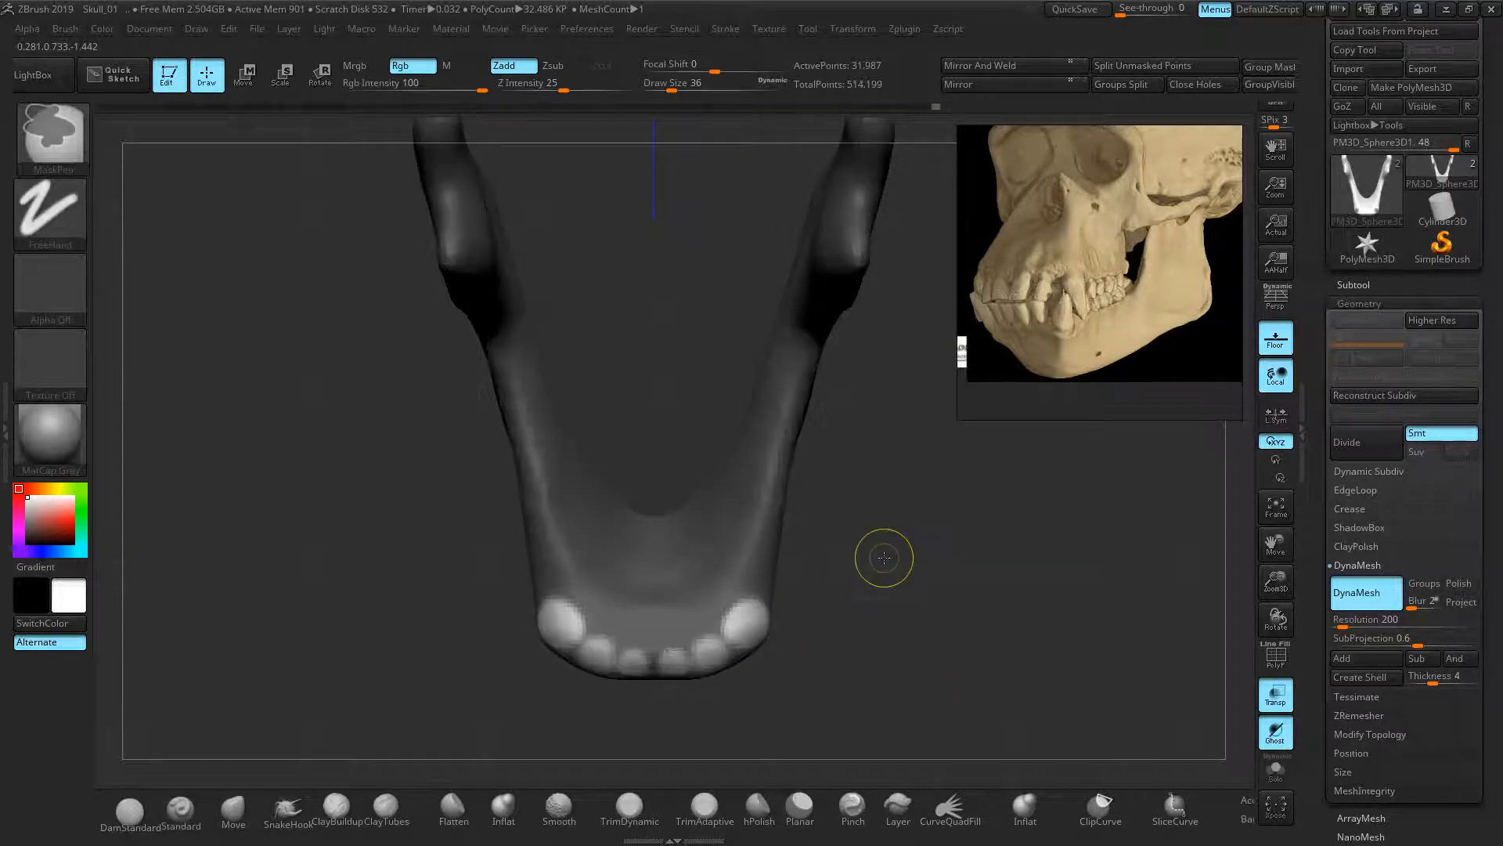
{"action": "left_click", "coordinate": [244, 75]}
{"action": "left_click_drag", "start_coordinate": [403, 517], "coordinate": [398, 415]}
{"action": "left_click_drag", "start_coordinate": [650, 349], "coordinate": [650, 316]}
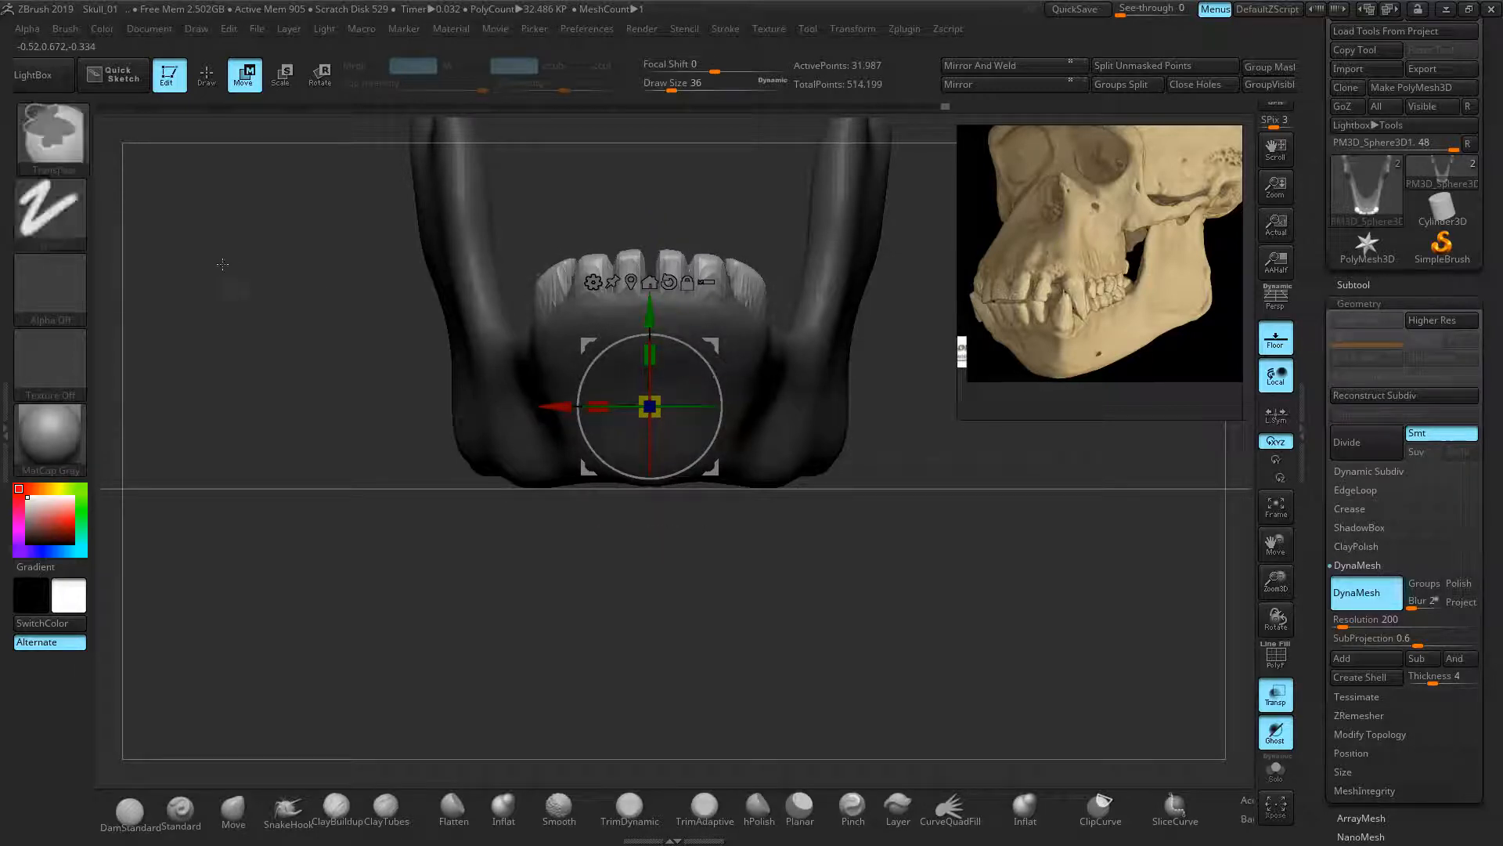
{"action": "left_click_drag", "start_coordinate": [229, 267], "coordinate": [348, 343], "text": "ctrl"}
{"action": "left_click_drag", "start_coordinate": [252, 231], "coordinate": [345, 341], "text": "ctrl"}
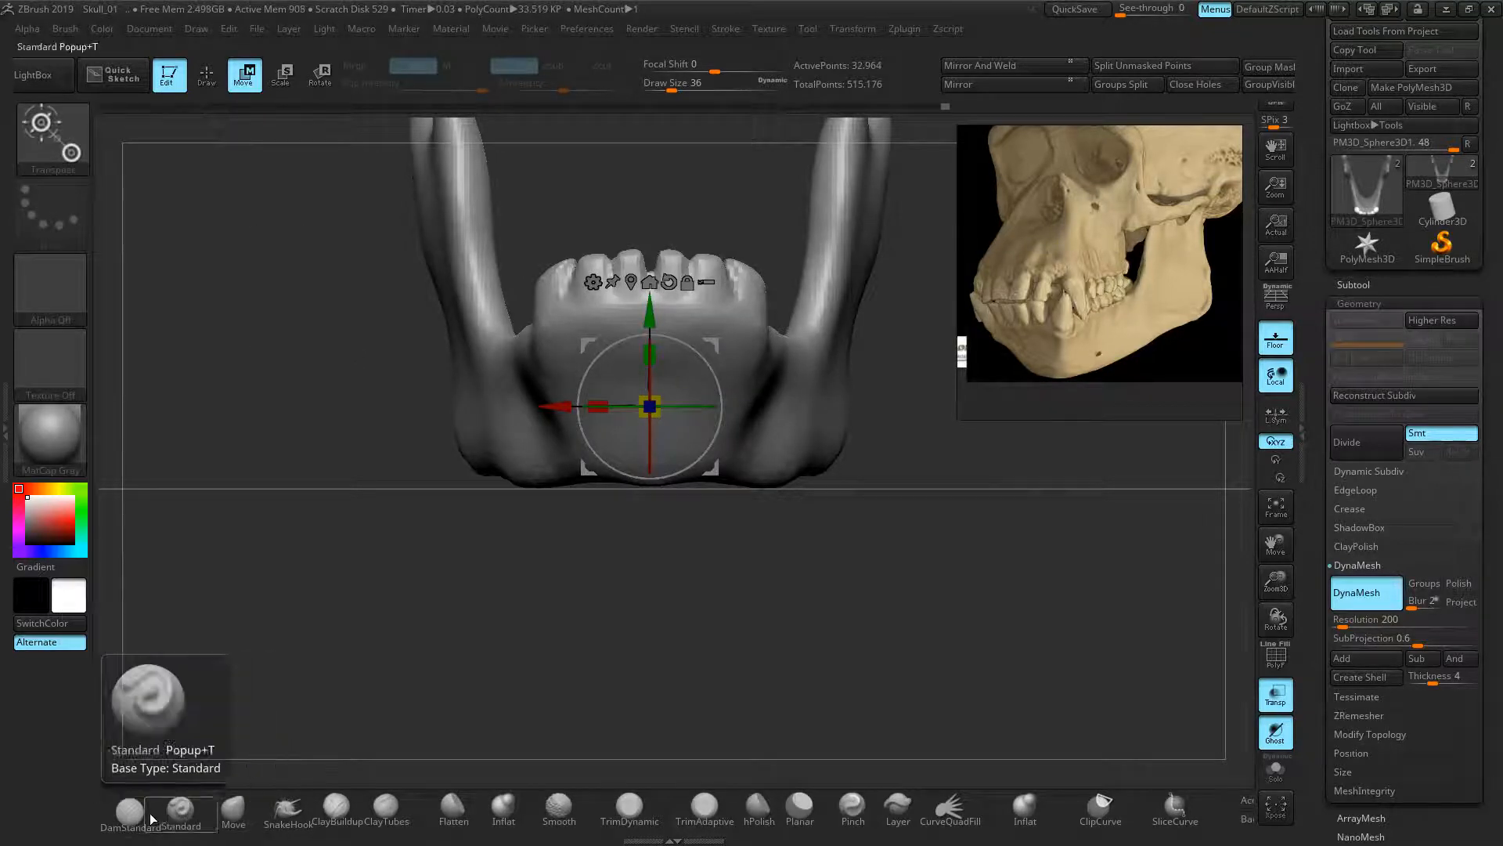
- Carve the creases between and around the bases of the front teeth with the DamStandard brush
{"action": "left_click", "coordinate": [130, 810]}
{"action": "mouse_move", "coordinate": [357, 454]}
{"action": "right_mouse_down", "text": "alt"}
{"action": "mouse_move", "coordinate": [384, 474]}
{"action": "mouse_move", "coordinate": [379, 557]}
{"action": "mouse_move", "coordinate": [292, 403]}
{"action": "mouse_move", "coordinate": [333, 465]}
{"action": "right_mouse_up", "text": "alt"}
{"action": "mouse_move", "coordinate": [645, 315]}
{"action": "left_mouse_down"}
{"action": "mouse_move", "coordinate": [642, 362]}
{"action": "mouse_move", "coordinate": [642, 348]}
{"action": "left_mouse_up"}
{"action": "mouse_move", "coordinate": [575, 249]}
{"action": "right_mouse_down"}
{"action": "mouse_move", "coordinate": [724, 252]}
{"action": "mouse_move", "coordinate": [815, 321]}
{"action": "mouse_move", "coordinate": [866, 393]}
{"action": "right_mouse_up"}
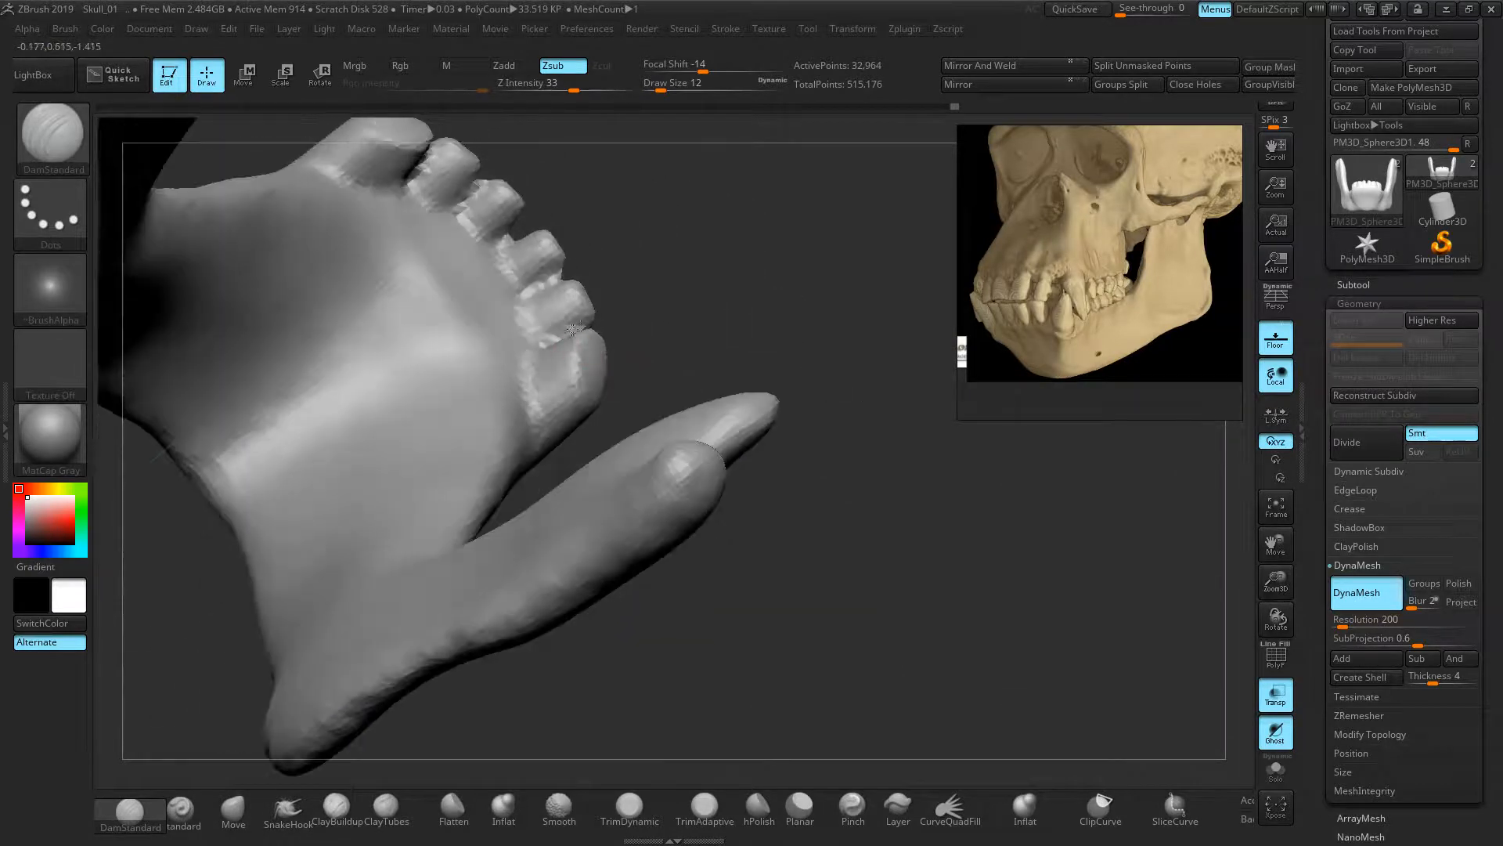
{"action": "left_click_drag", "start_coordinate": [708, 345], "coordinate": [662, 254]}
{"action": "mouse_move", "coordinate": [534, 415]}
{"action": "left_mouse_down"}
{"action": "mouse_move", "coordinate": [570, 429]}
{"action": "mouse_move", "coordinate": [626, 396]}
{"action": "mouse_move", "coordinate": [560, 382]}
{"action": "mouse_move", "coordinate": [711, 382]}
{"action": "left_mouse_up"}
- Try to pull the canine tips upward and outward with the SnakeHook brush
{"action": "mouse_move", "coordinate": [959, 509]}
{"action": "right_mouse_down"}
{"action": "mouse_move", "coordinate": [1111, 483]}
{"action": "mouse_move", "coordinate": [708, 621]}
{"action": "right_mouse_up"}
{"action": "left_click", "coordinate": [286, 811]}
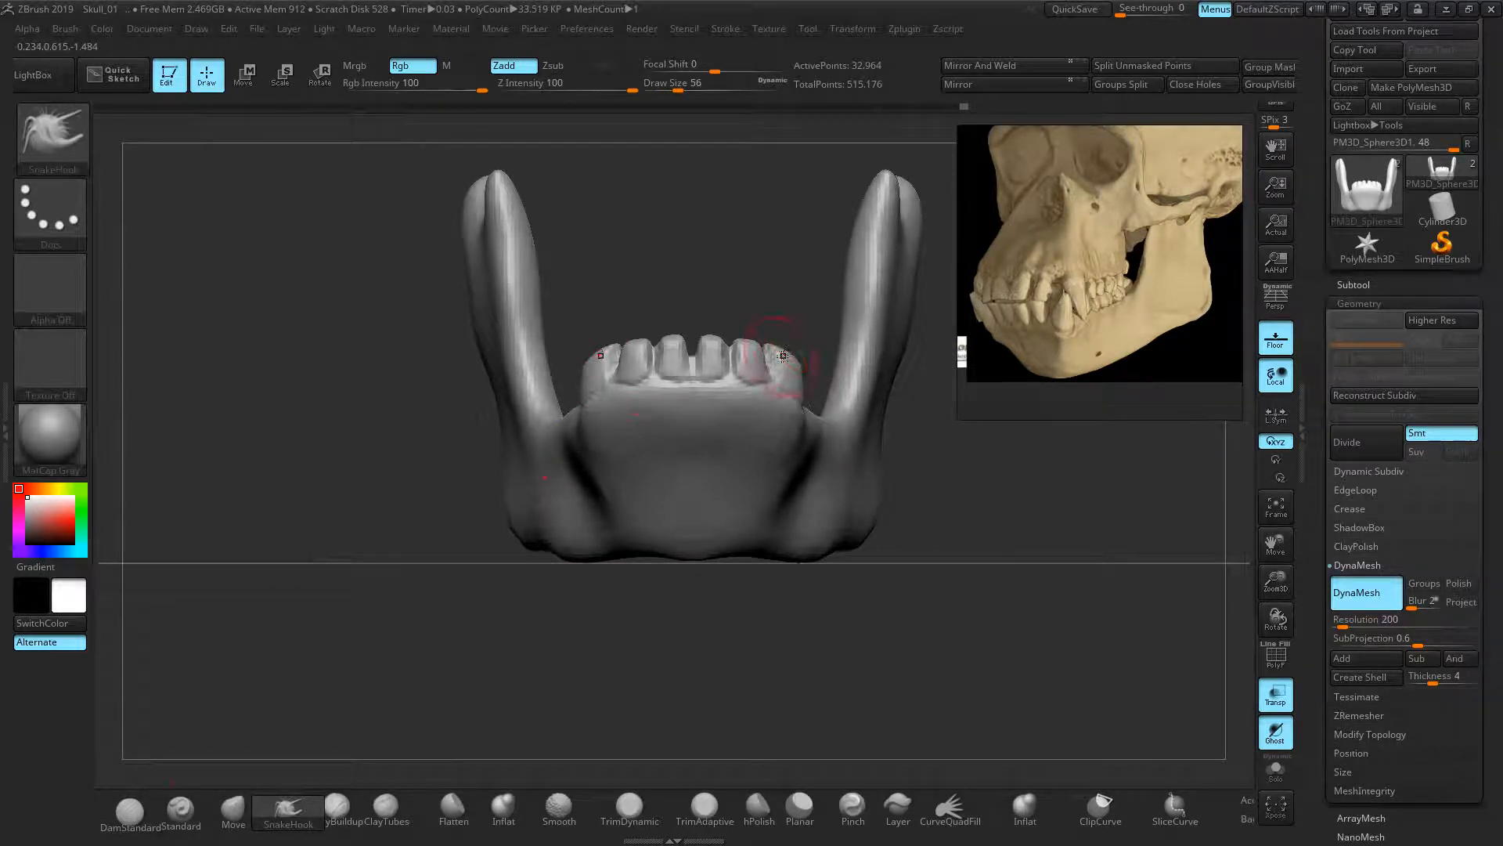
{"action": "left_click_drag", "start_coordinate": [783, 355], "coordinate": [812, 302]}
{"action": "key", "text": "ctrl+z"}
- Show the PolySphere skull subtool and compare its upper tooth row with the jaw from above and from the side
{"action": "right_click_drag", "start_coordinate": [1044, 527], "coordinate": [316, 424]}
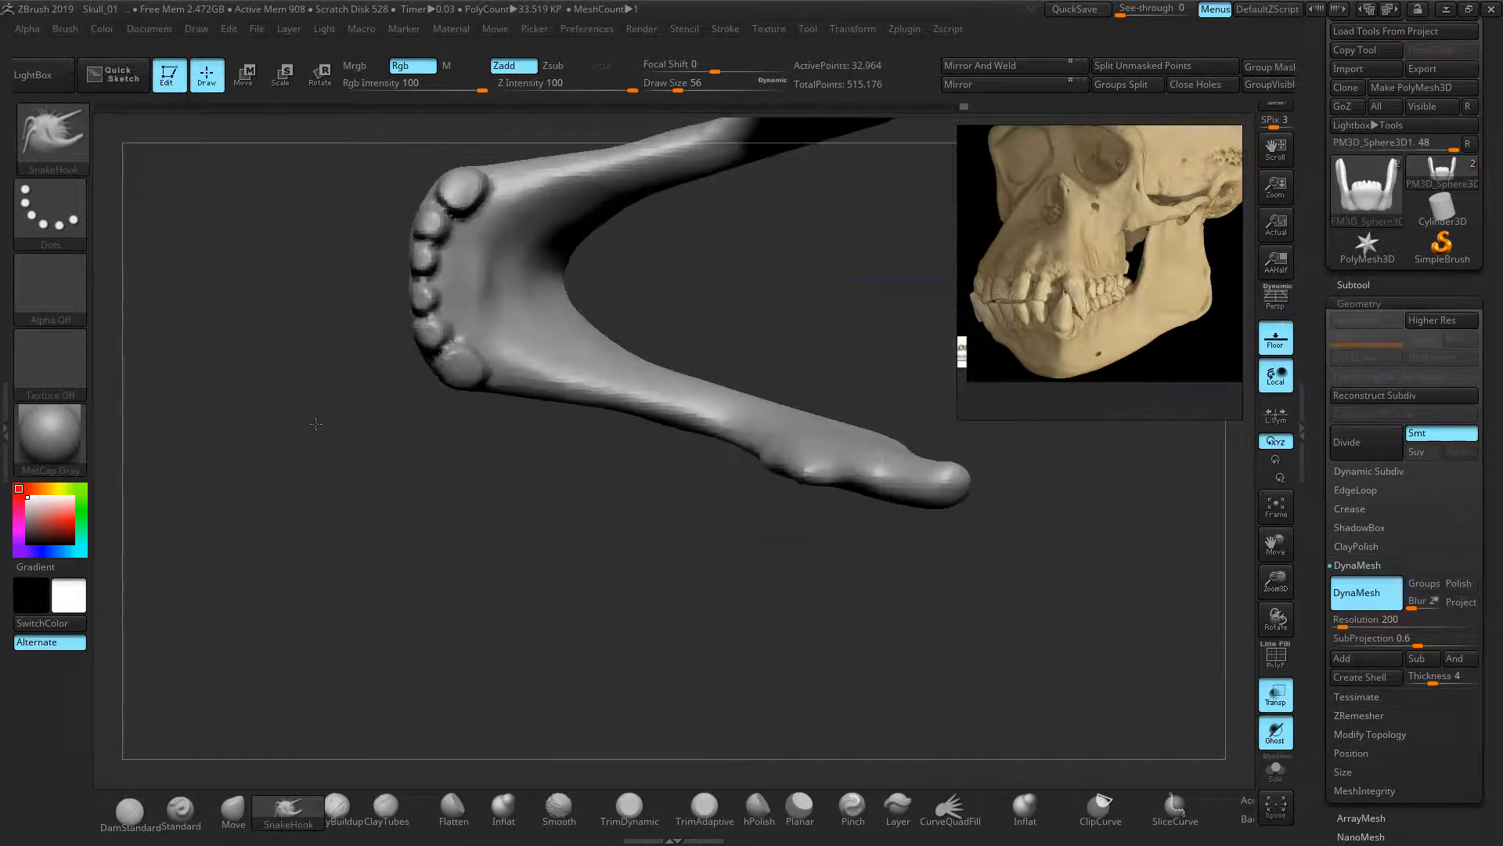
{"action": "left_click", "coordinate": [1370, 286]}
{"action": "left_click", "coordinate": [1470, 317]}
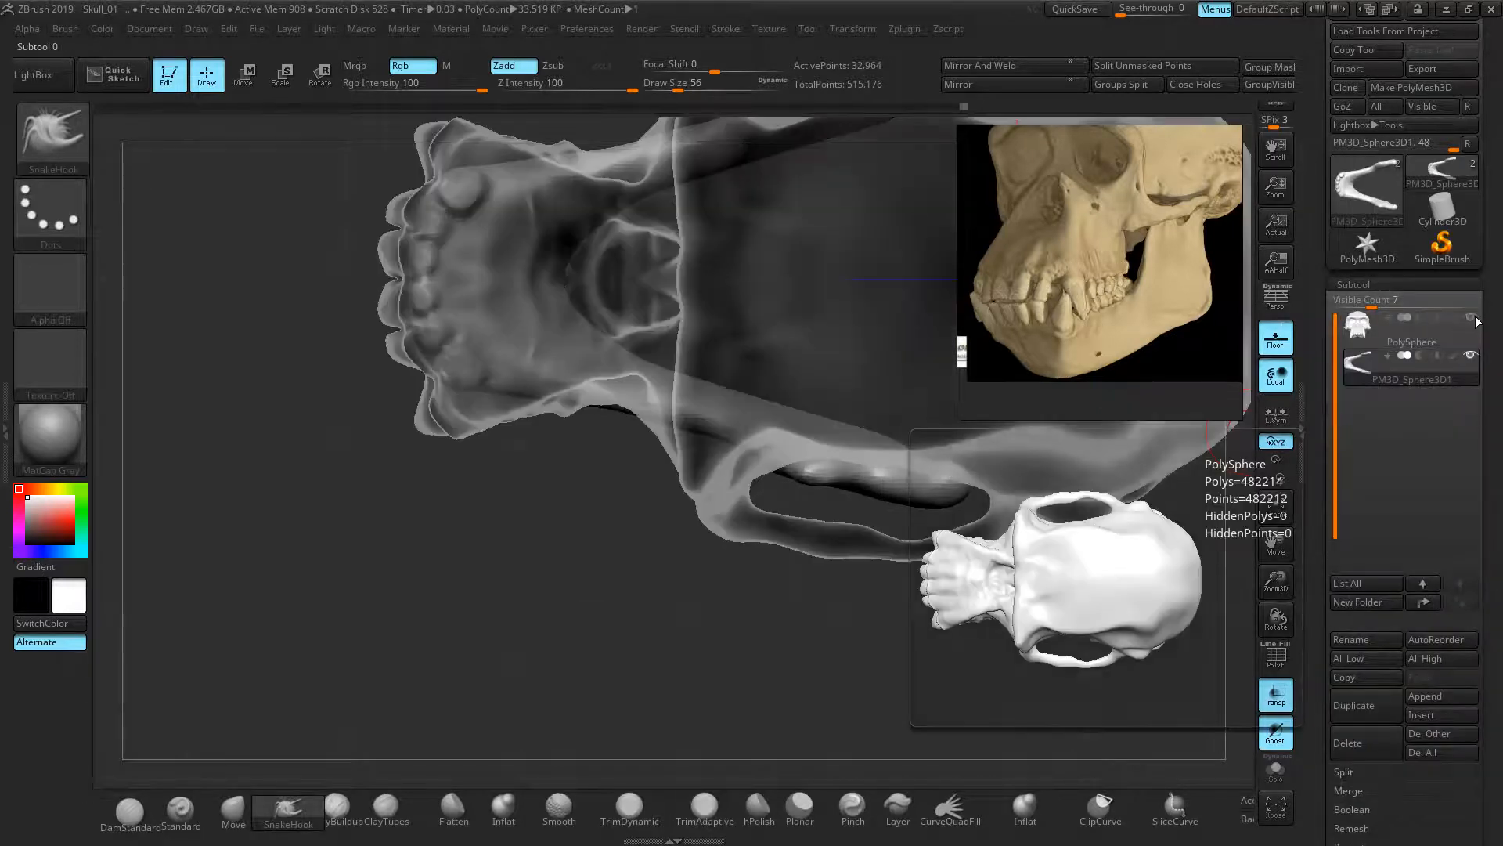
{"action": "mouse_move", "coordinate": [638, 520]}
{"action": "right_mouse_down", "text": "ctrl"}
{"action": "mouse_move", "coordinate": [594, 535]}
{"action": "mouse_move", "coordinate": [638, 540]}
{"action": "mouse_move", "coordinate": [537, 583]}
{"action": "right_mouse_up", "text": "ctrl"}
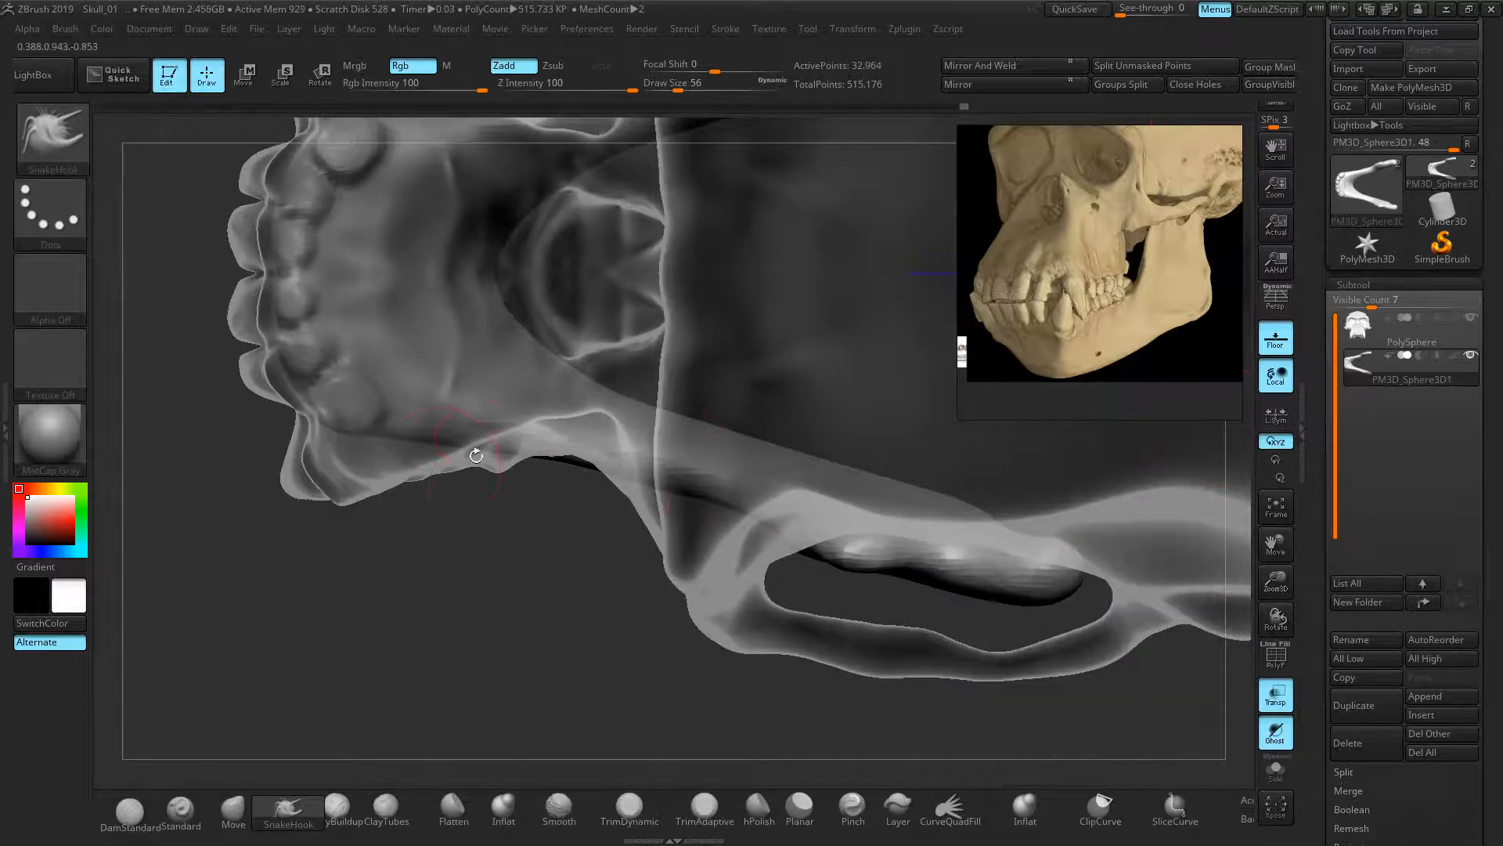
{"action": "key", "text": "bracketright"}
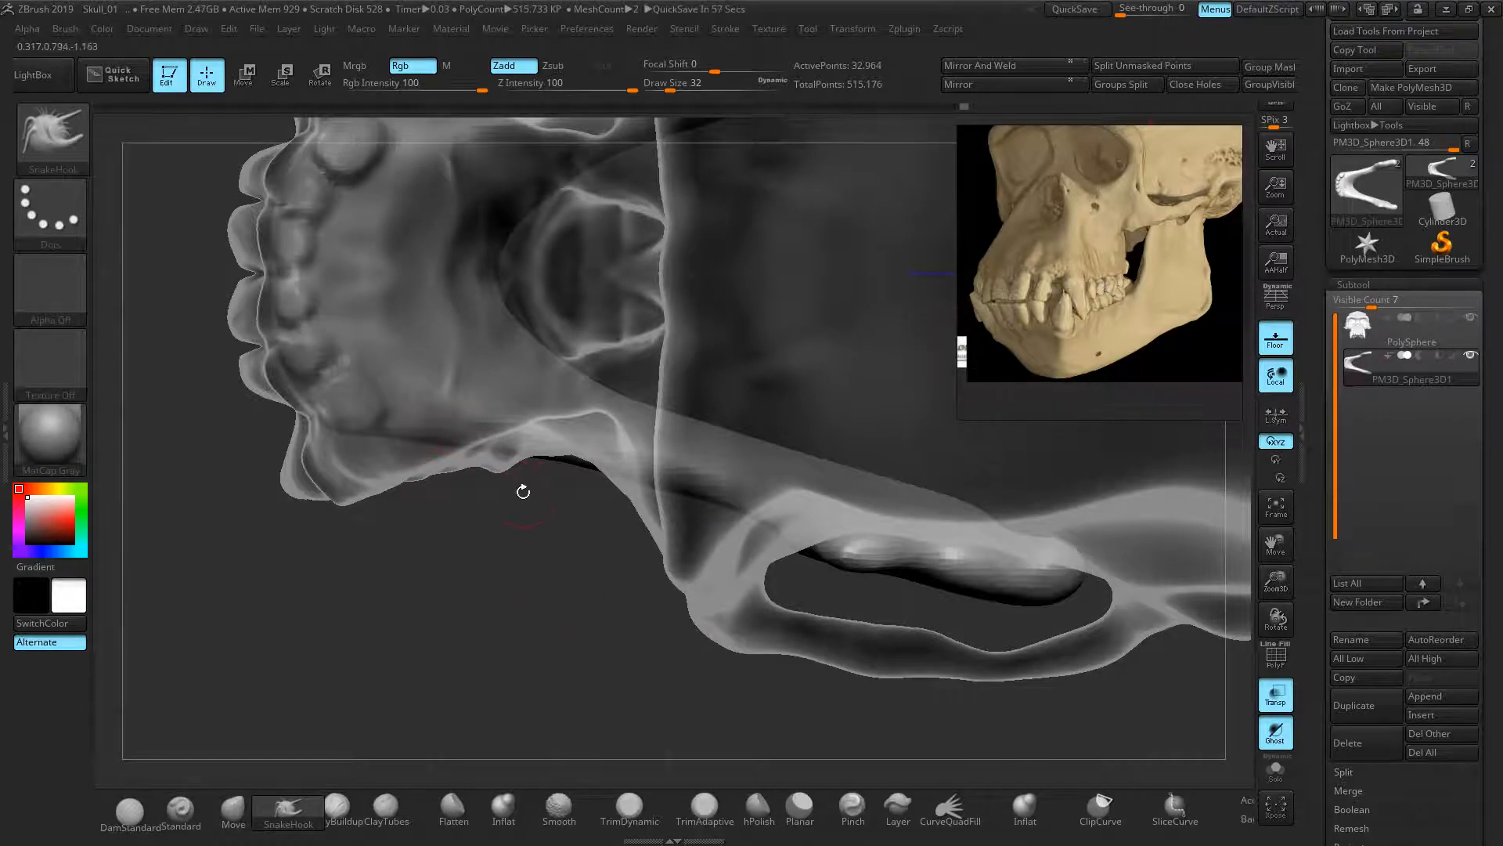
{"action": "left_click_drag", "start_coordinate": [535, 669], "coordinate": [525, 470]}
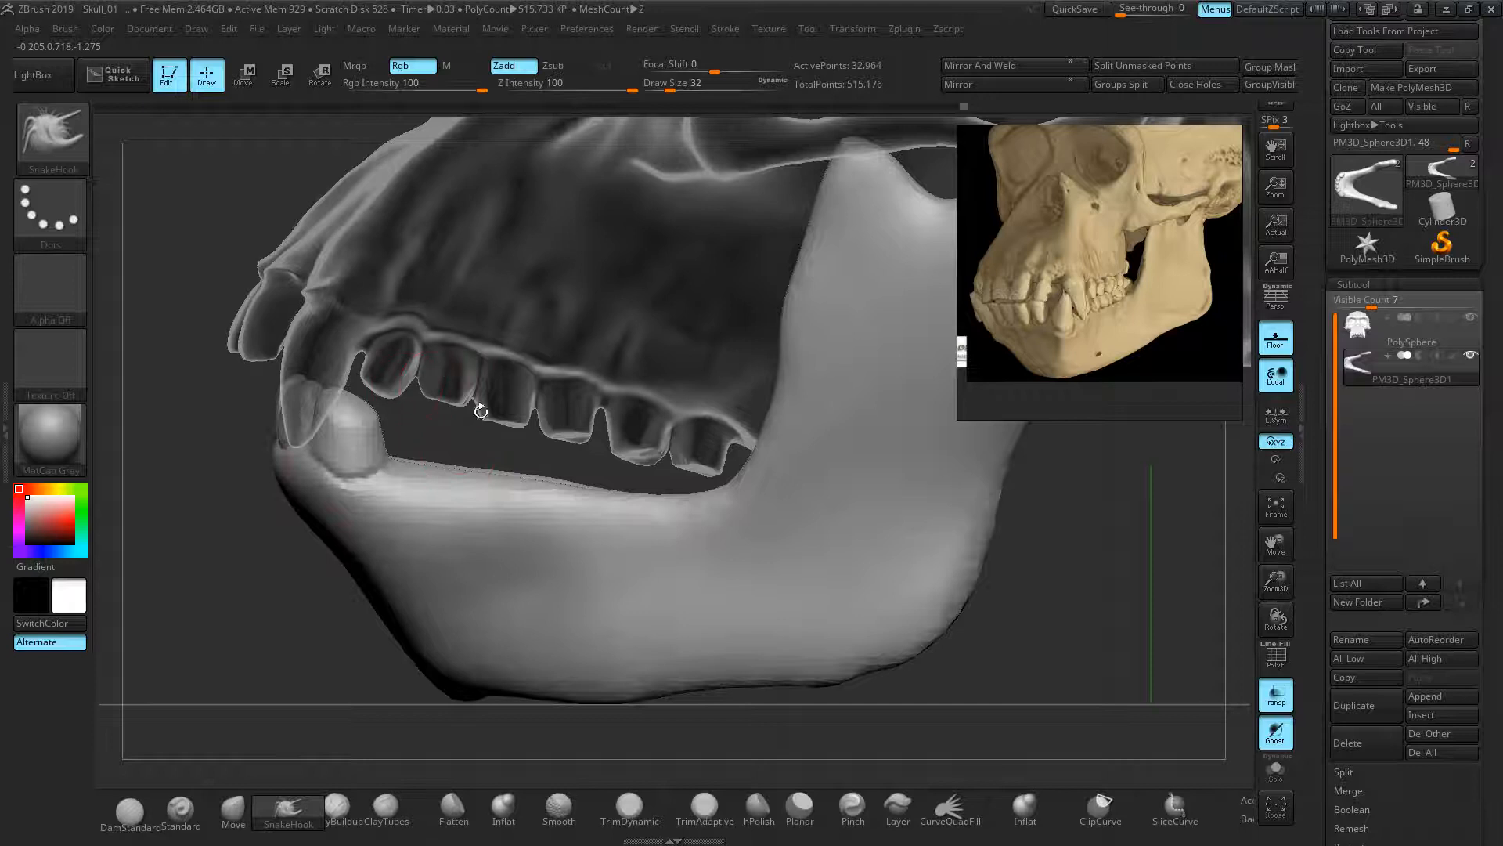
{"action": "left_click_drag", "start_coordinate": [295, 567], "coordinate": [296, 701]}
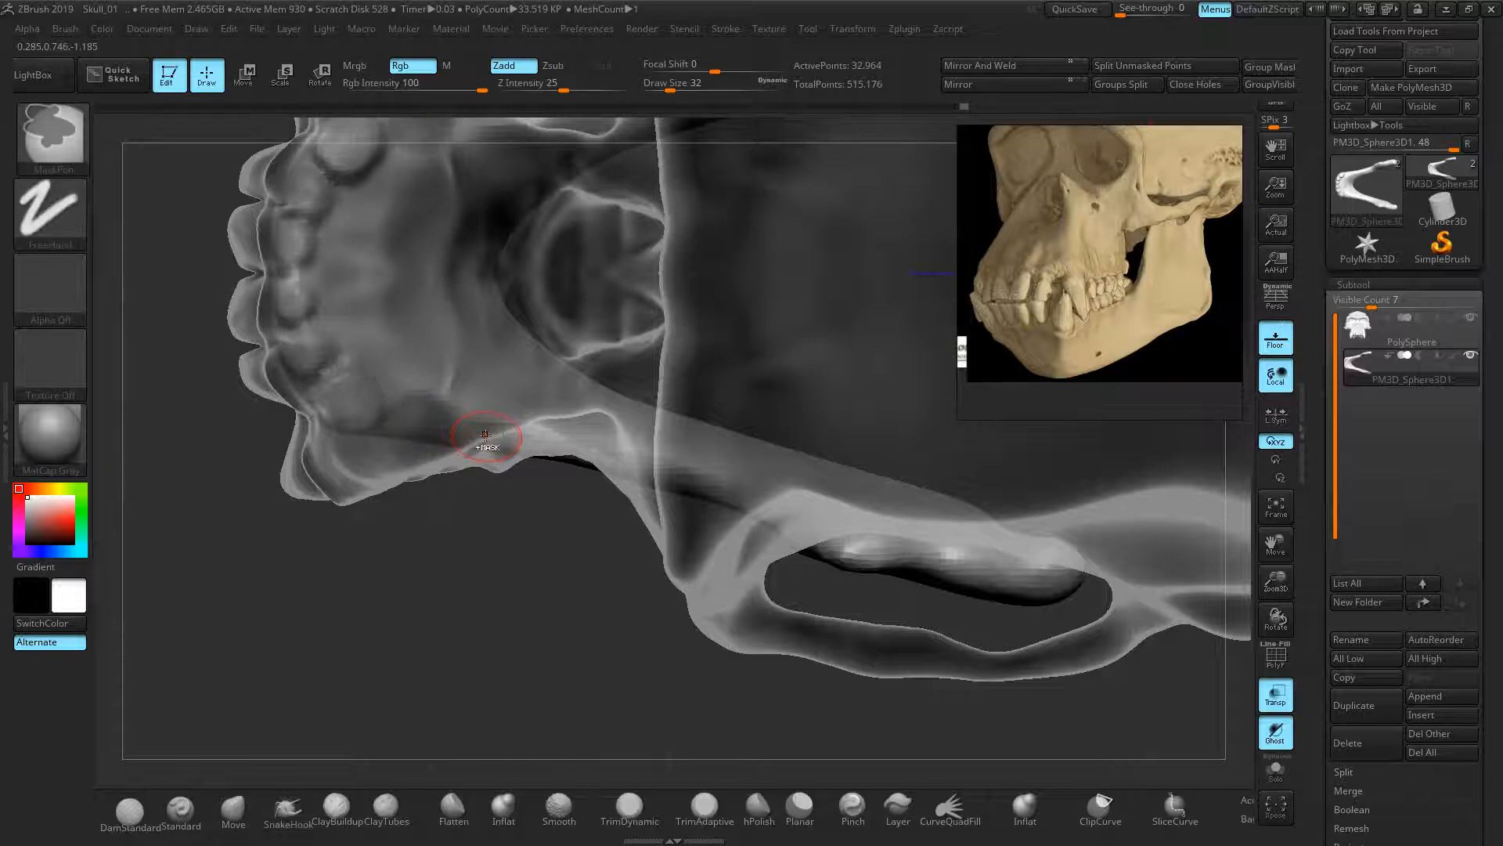
- Mask a row of six back-tooth spots along the jaw's upper edge, from behind the canine to the ramus
{"action": "left_click_drag", "start_coordinate": [485, 435], "coordinate": [546, 444], "text": "ctrl"}
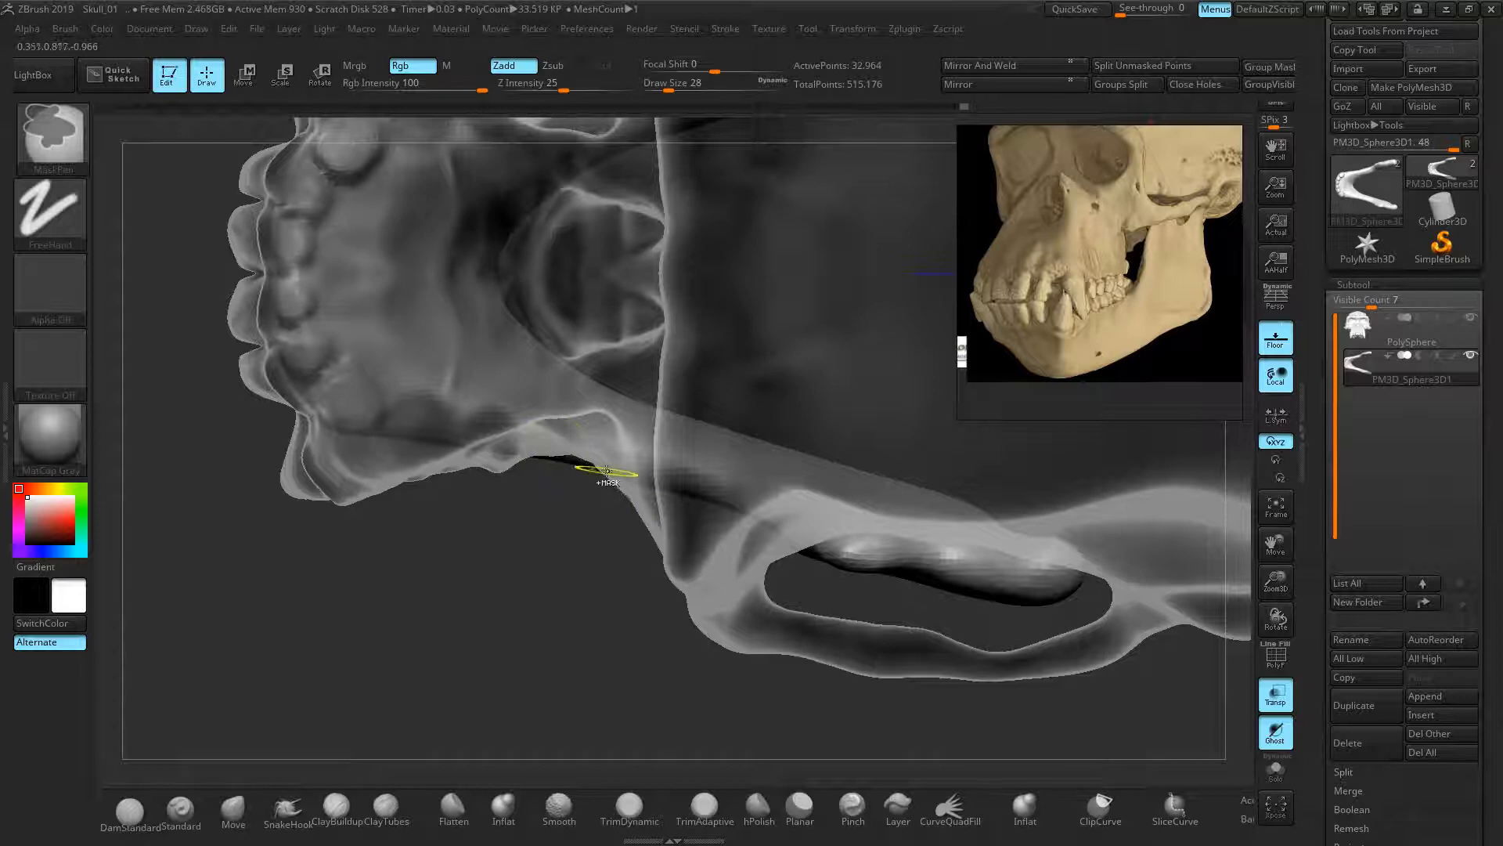
{"action": "left_click_drag", "start_coordinate": [609, 453], "coordinate": [725, 489], "text": "ctrl"}
{"action": "left_click_drag", "start_coordinate": [561, 517], "coordinate": [546, 656]}
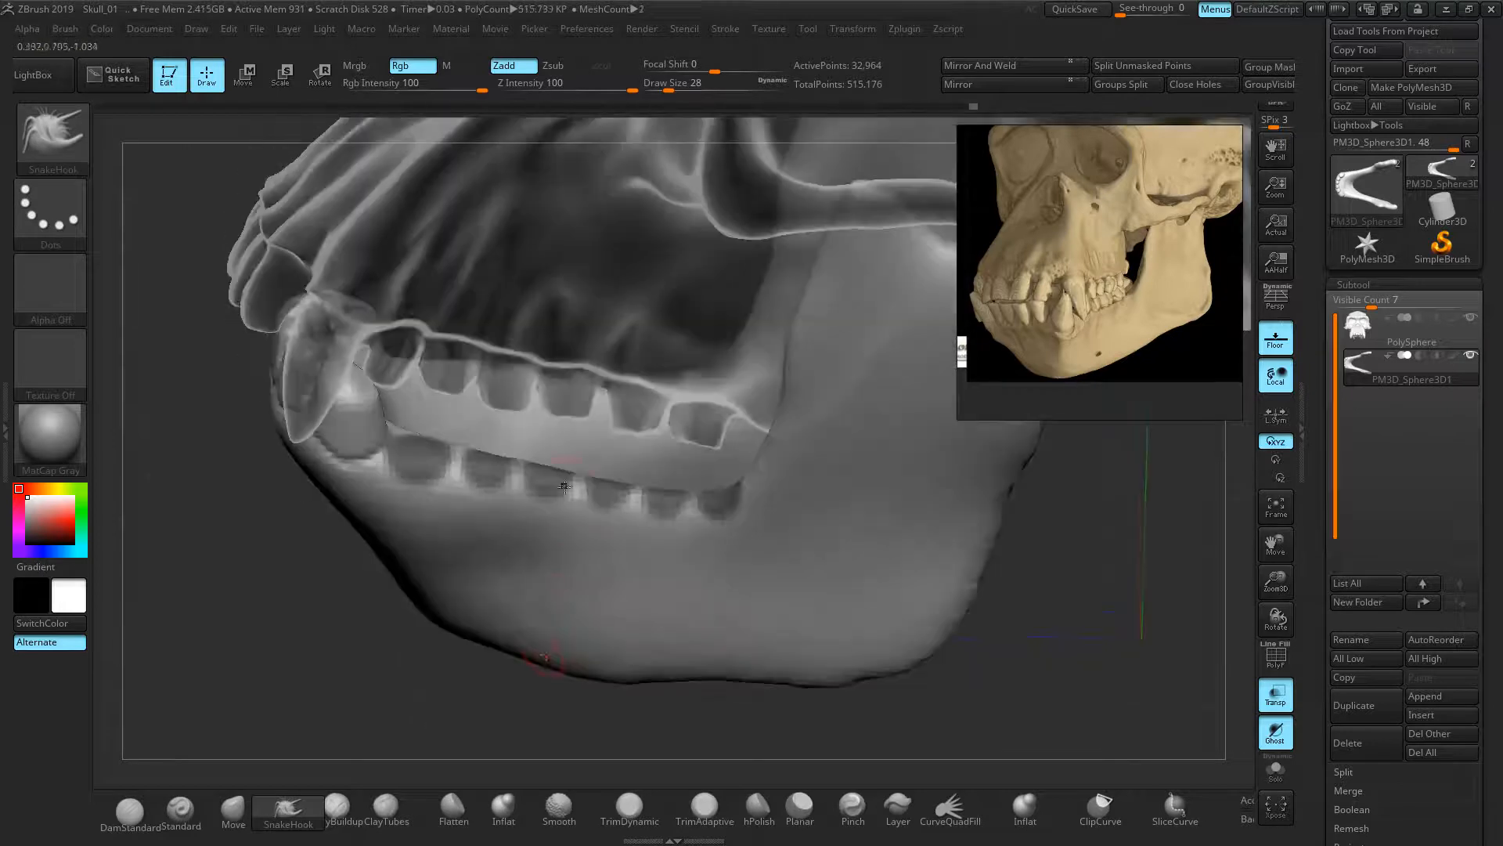
{"action": "left_click_drag", "start_coordinate": [231, 597], "coordinate": [233, 567]}
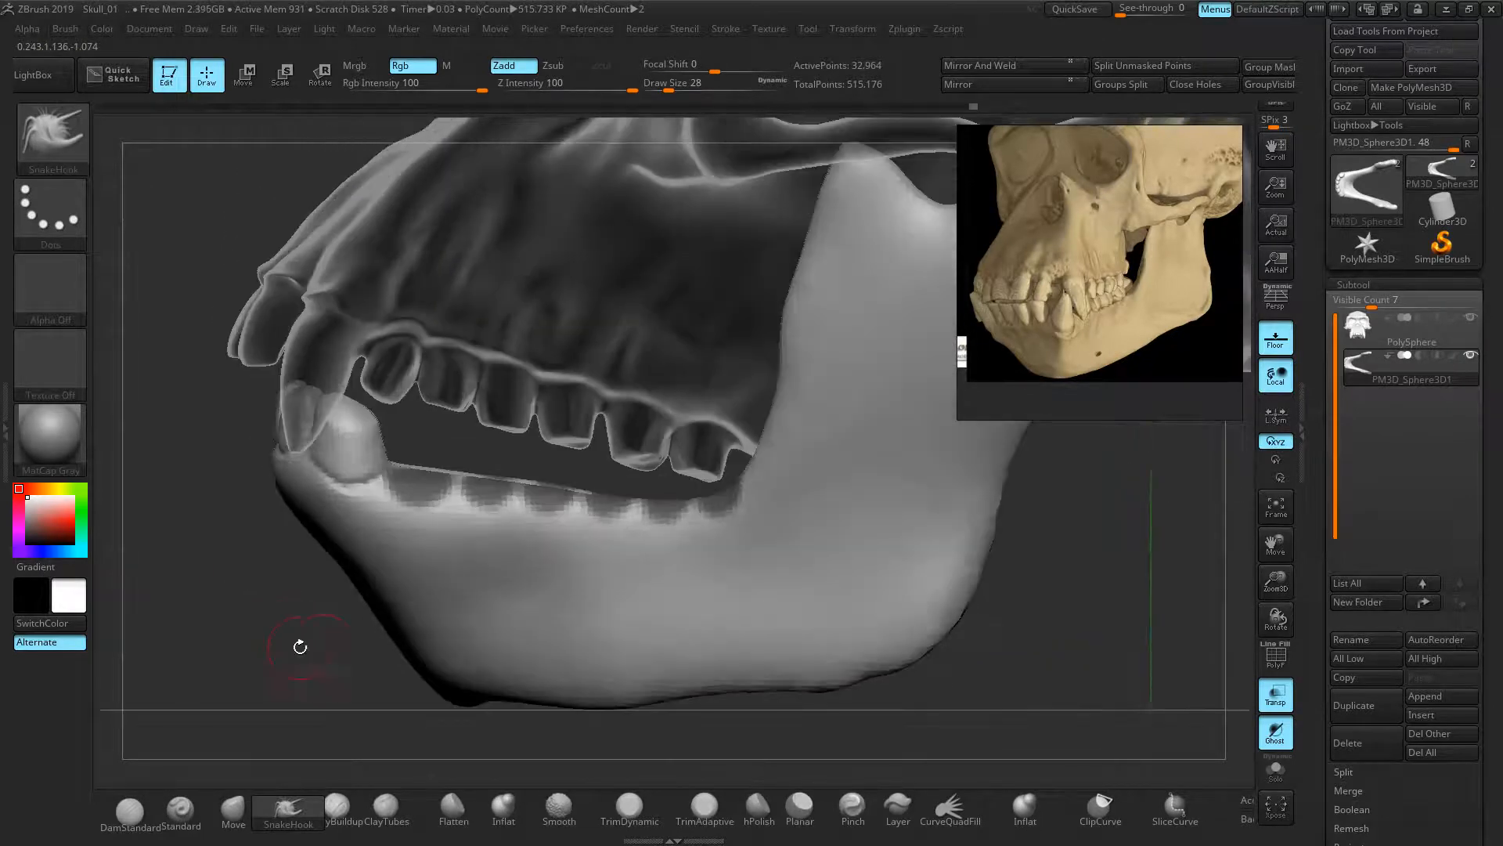
- Invert the mask, raise the back teeth from the jaw's upper edge, and clear the mask
{"action": "left_click", "coordinate": [192, 486], "text": "ctrl"}
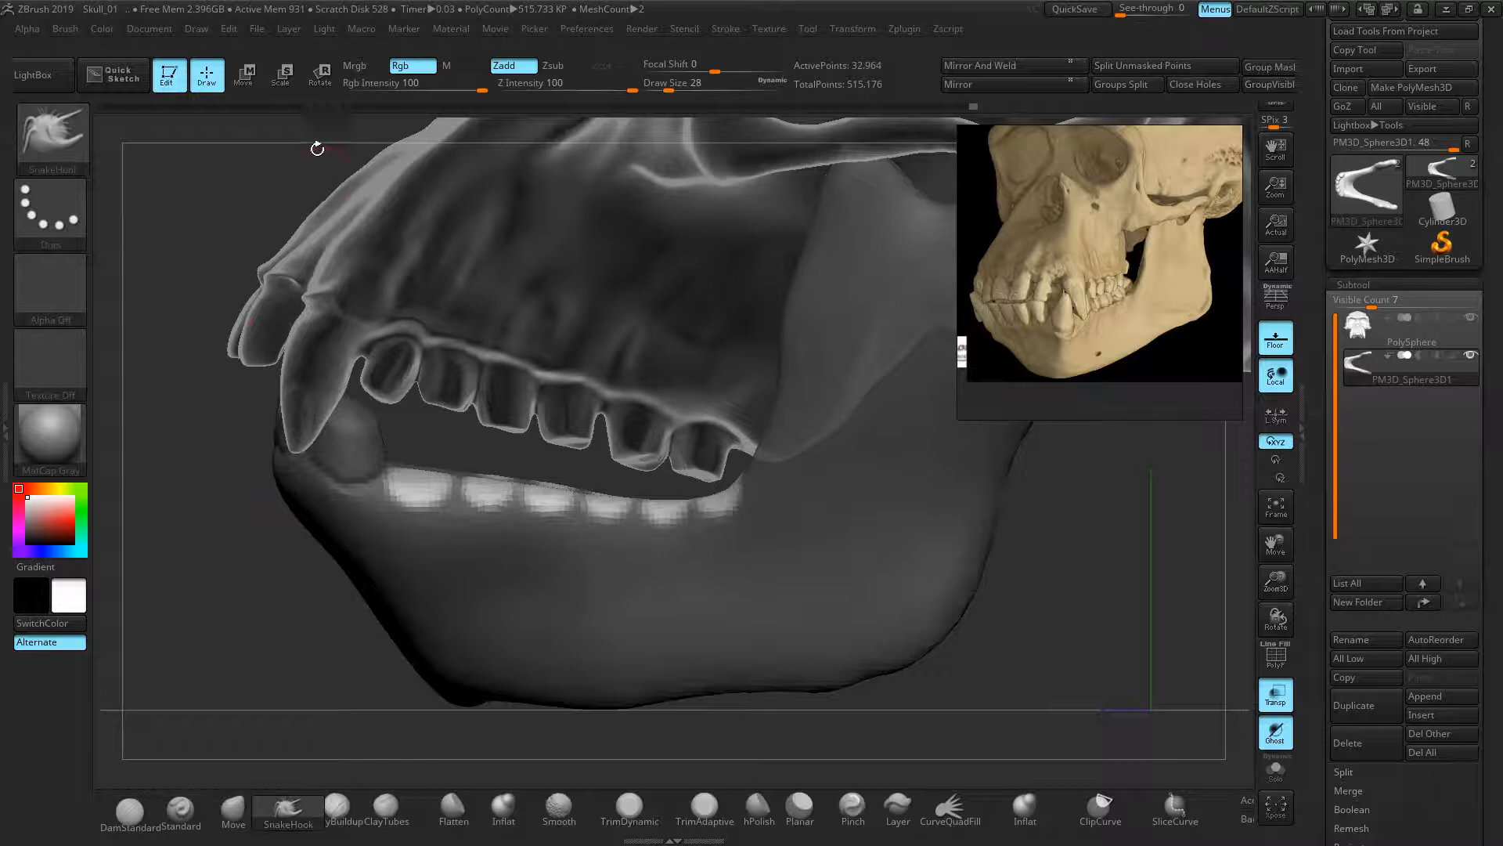
{"action": "key", "text": "w"}
{"action": "left_click_drag", "start_coordinate": [551, 503], "coordinate": [513, 503]}
{"action": "left_click_drag", "start_coordinate": [459, 561], "coordinate": [461, 562]}
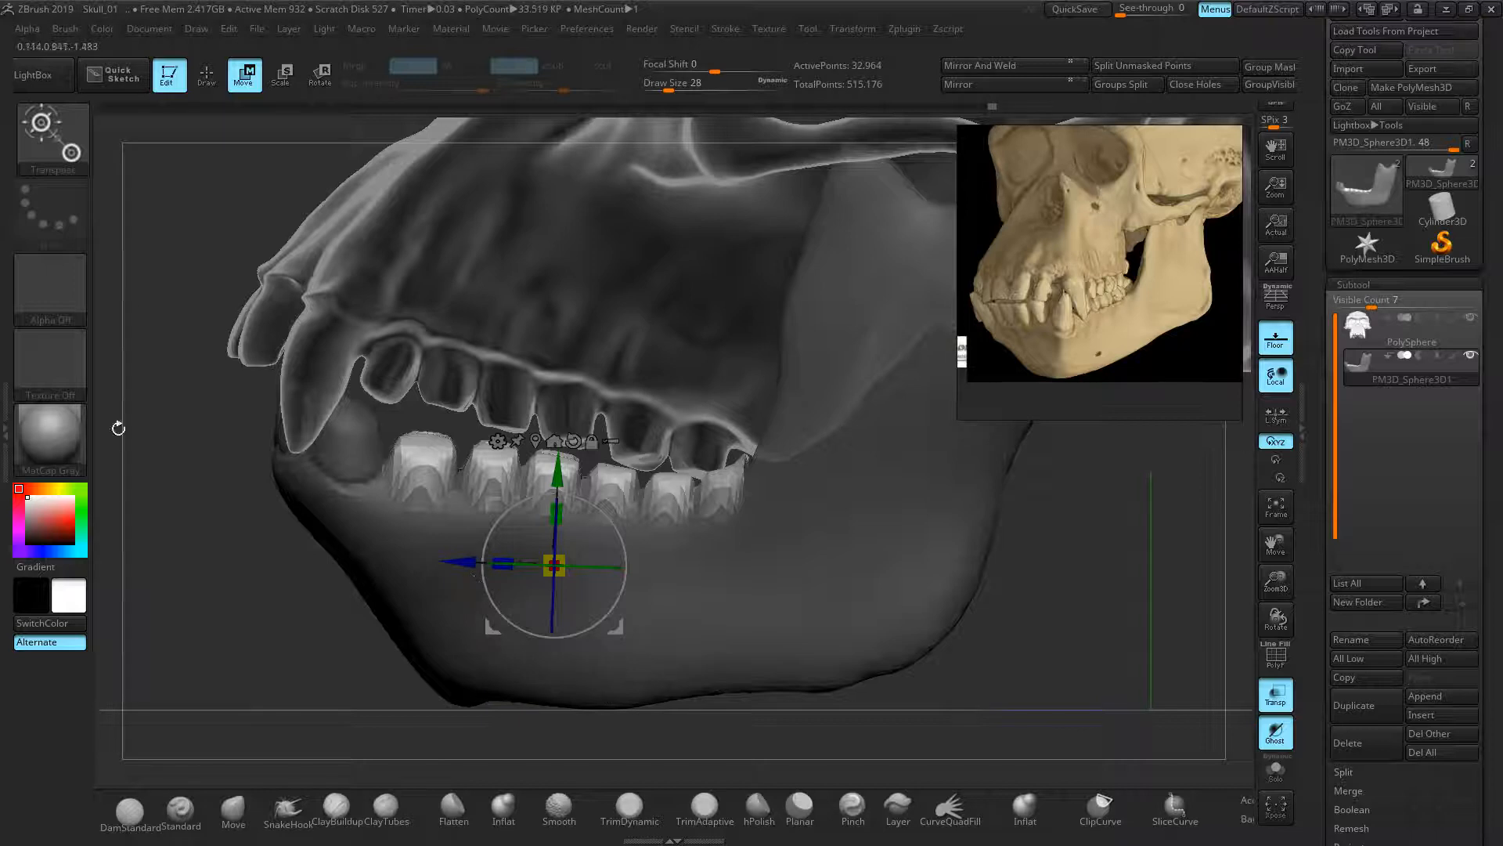
{"action": "left_click_drag", "start_coordinate": [199, 311], "coordinate": [198, 227], "text": "ctrl"}
{"action": "left_click", "coordinate": [197, 225], "text": "ctrl"}
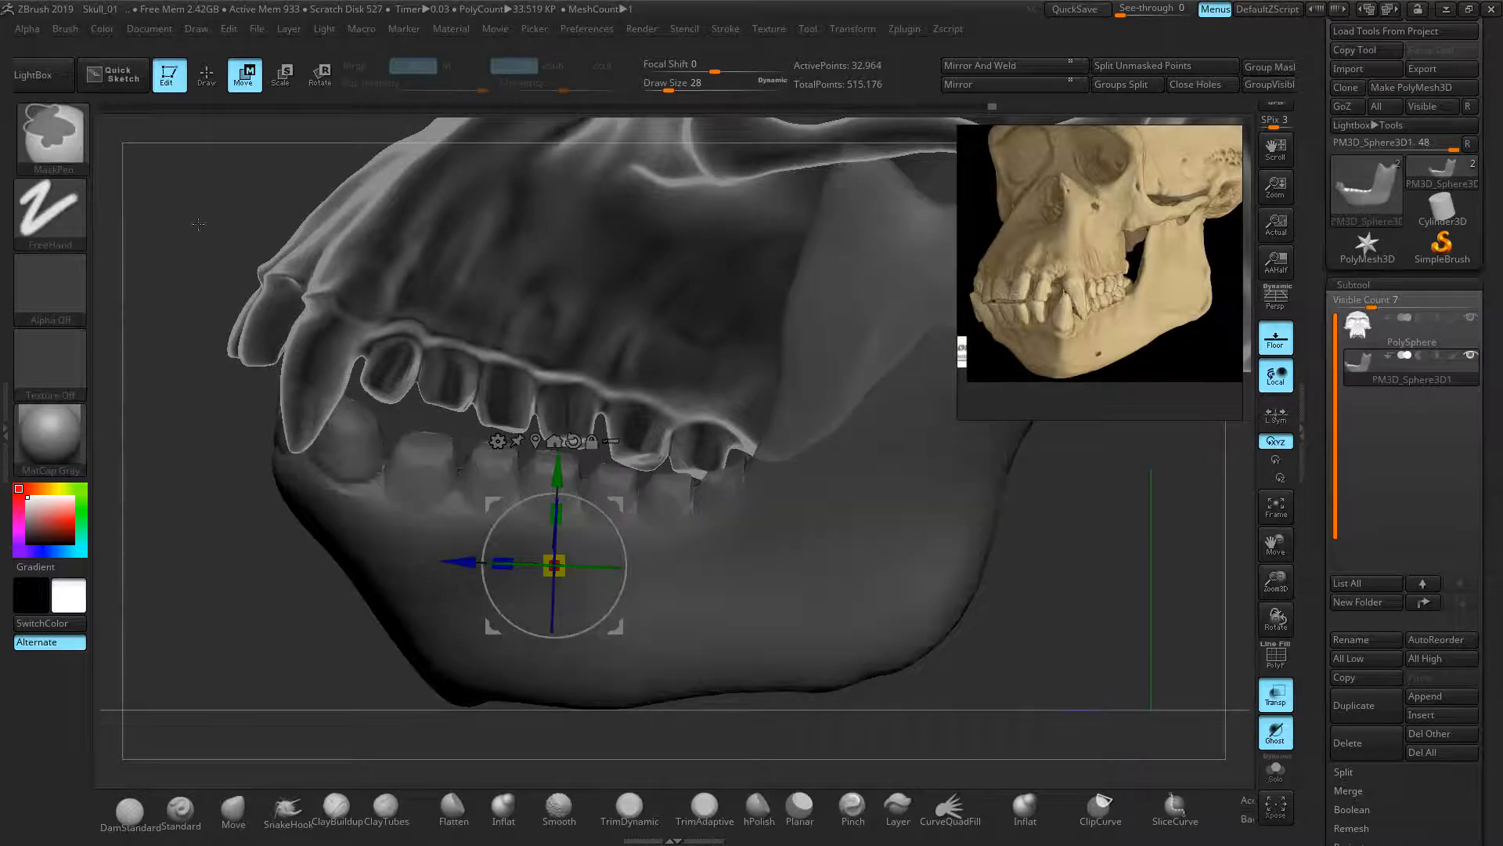
{"action": "left_click", "coordinate": [239, 277], "text": "ctrl"}
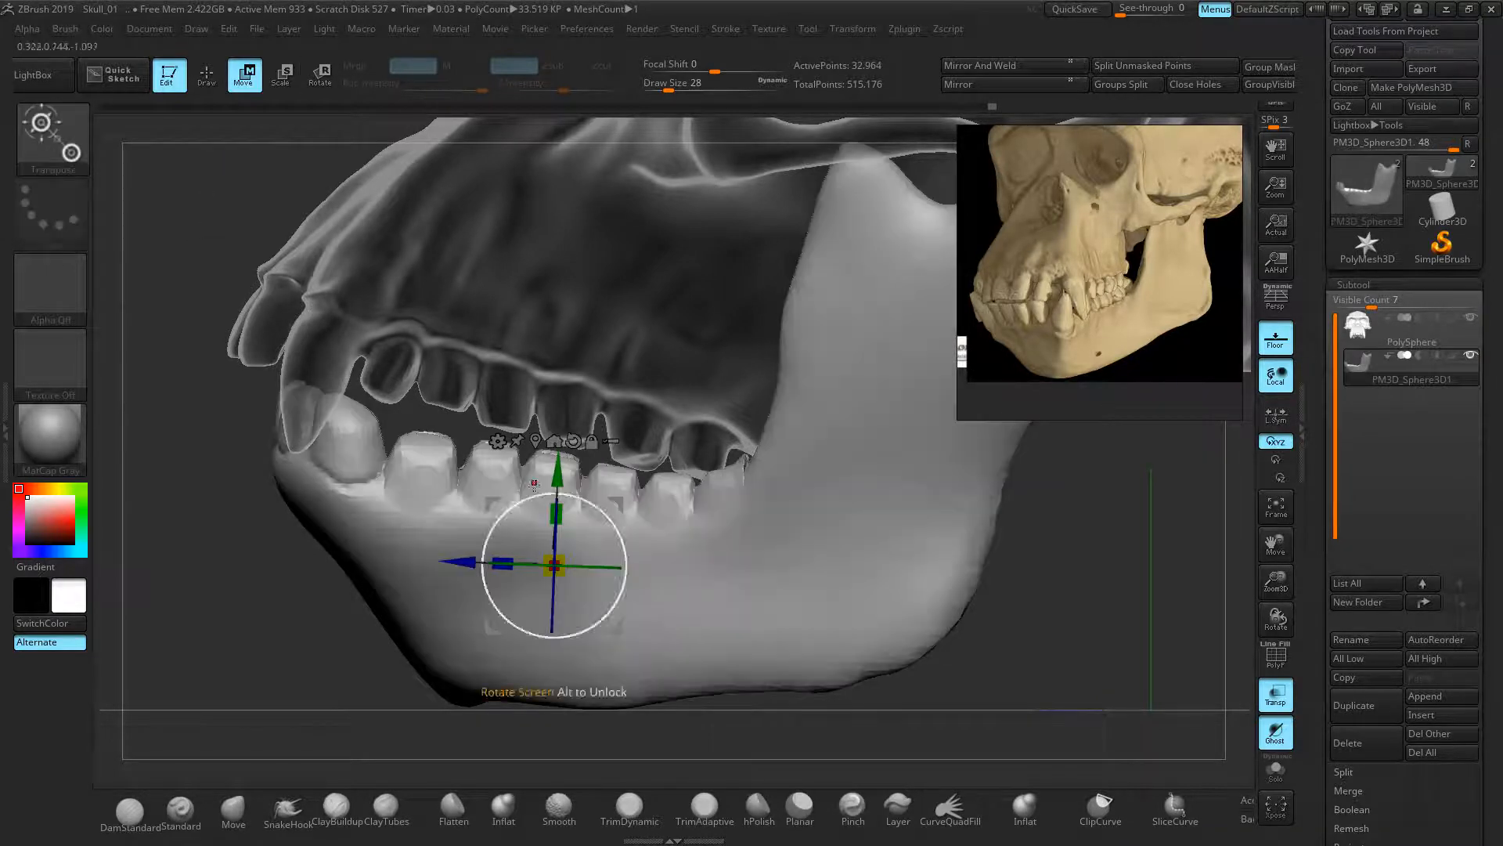
- Move the whole jaw forward and tilt it slightly to line its teeth up with the skull's upper teeth
{"action": "left_click_drag", "start_coordinate": [461, 562], "coordinate": [421, 545]}
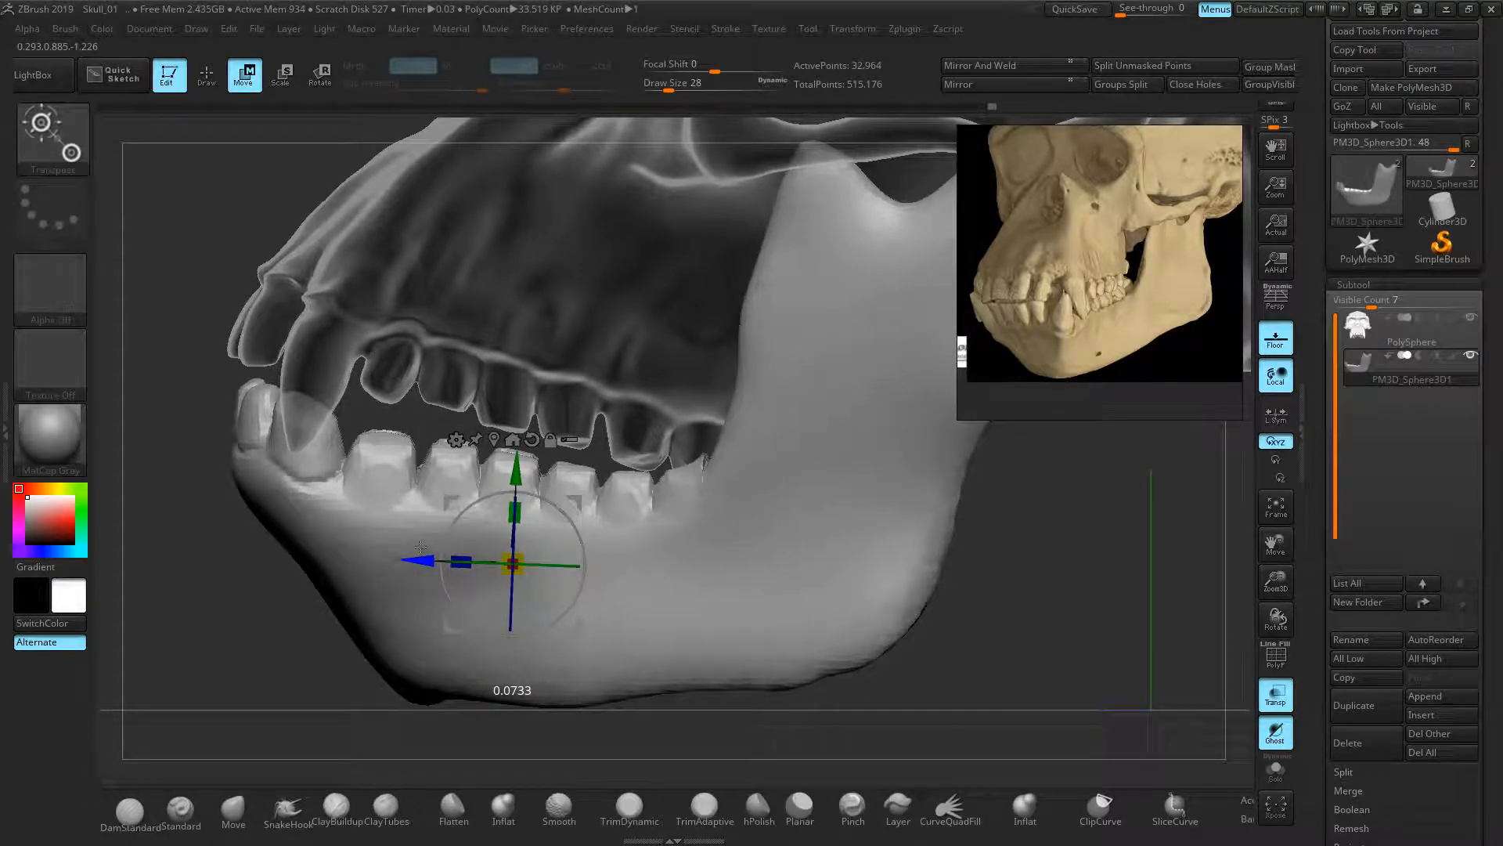
{"action": "mouse_move", "coordinate": [516, 477]}
{"action": "left_mouse_down"}
{"action": "mouse_move", "coordinate": [516, 458]}
{"action": "mouse_move", "coordinate": [548, 479]}
{"action": "mouse_move", "coordinate": [519, 478]}
{"action": "left_mouse_up"}
{"action": "left_click_drag", "start_coordinate": [418, 550], "coordinate": [398, 547]}
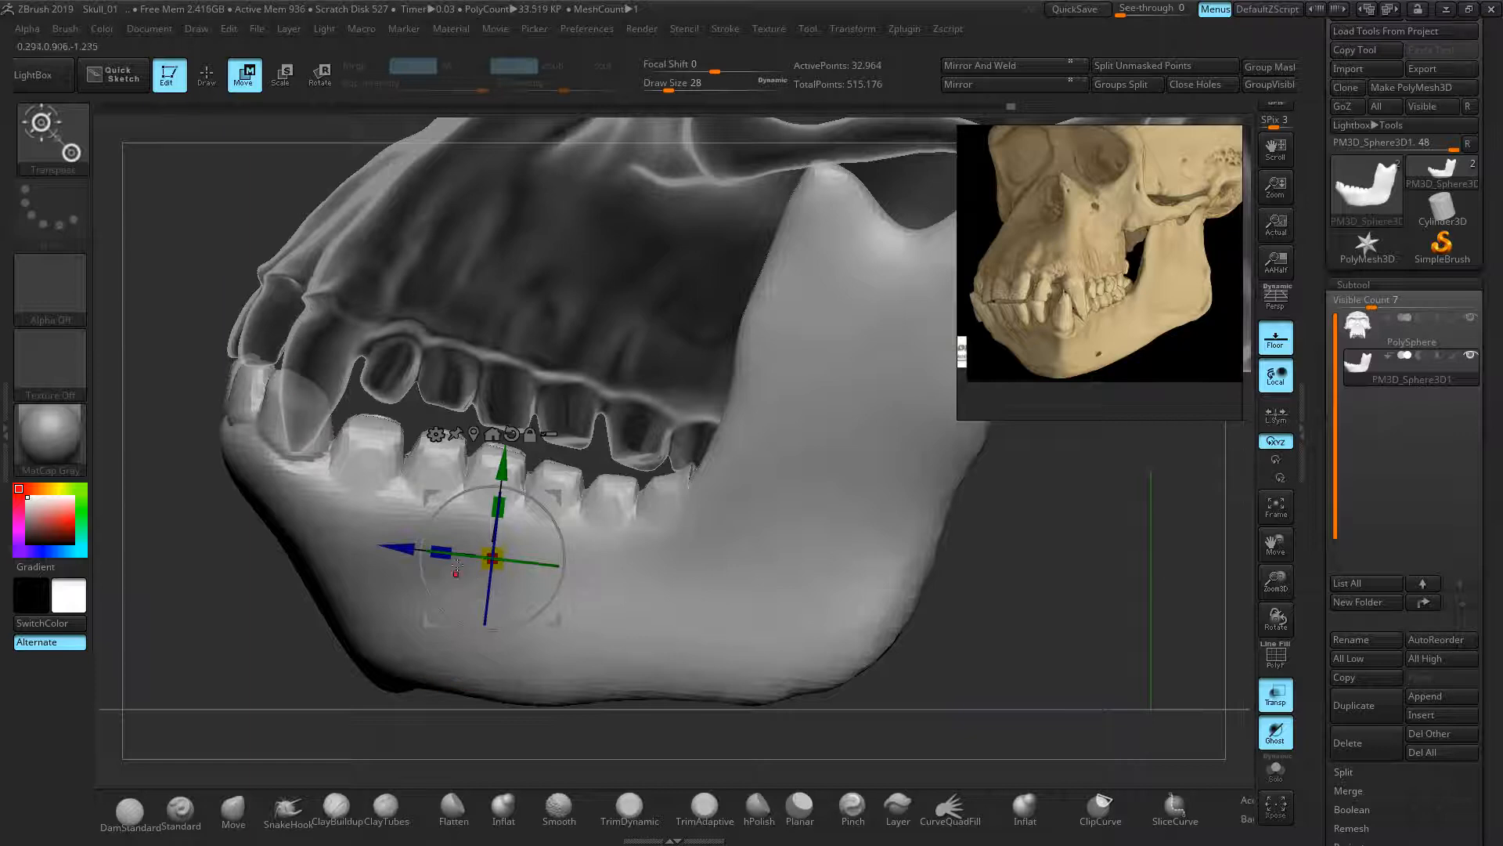
{"action": "mouse_move", "coordinate": [506, 467]}
{"action": "left_mouse_down"}
{"action": "mouse_move", "coordinate": [540, 491]}
{"action": "mouse_move", "coordinate": [512, 449]}
{"action": "mouse_move", "coordinate": [278, 604]}
{"action": "mouse_move", "coordinate": [298, 546]}
{"action": "mouse_move", "coordinate": [259, 523]}
{"action": "mouse_move", "coordinate": [270, 557]}
{"action": "left_mouse_up"}
- Select the PolySphere skull with the jaw hidden, and view its palate and upper teeth from below
{"action": "right_click_drag", "start_coordinate": [772, 548], "coordinate": [796, 486], "text": "ctrl"}
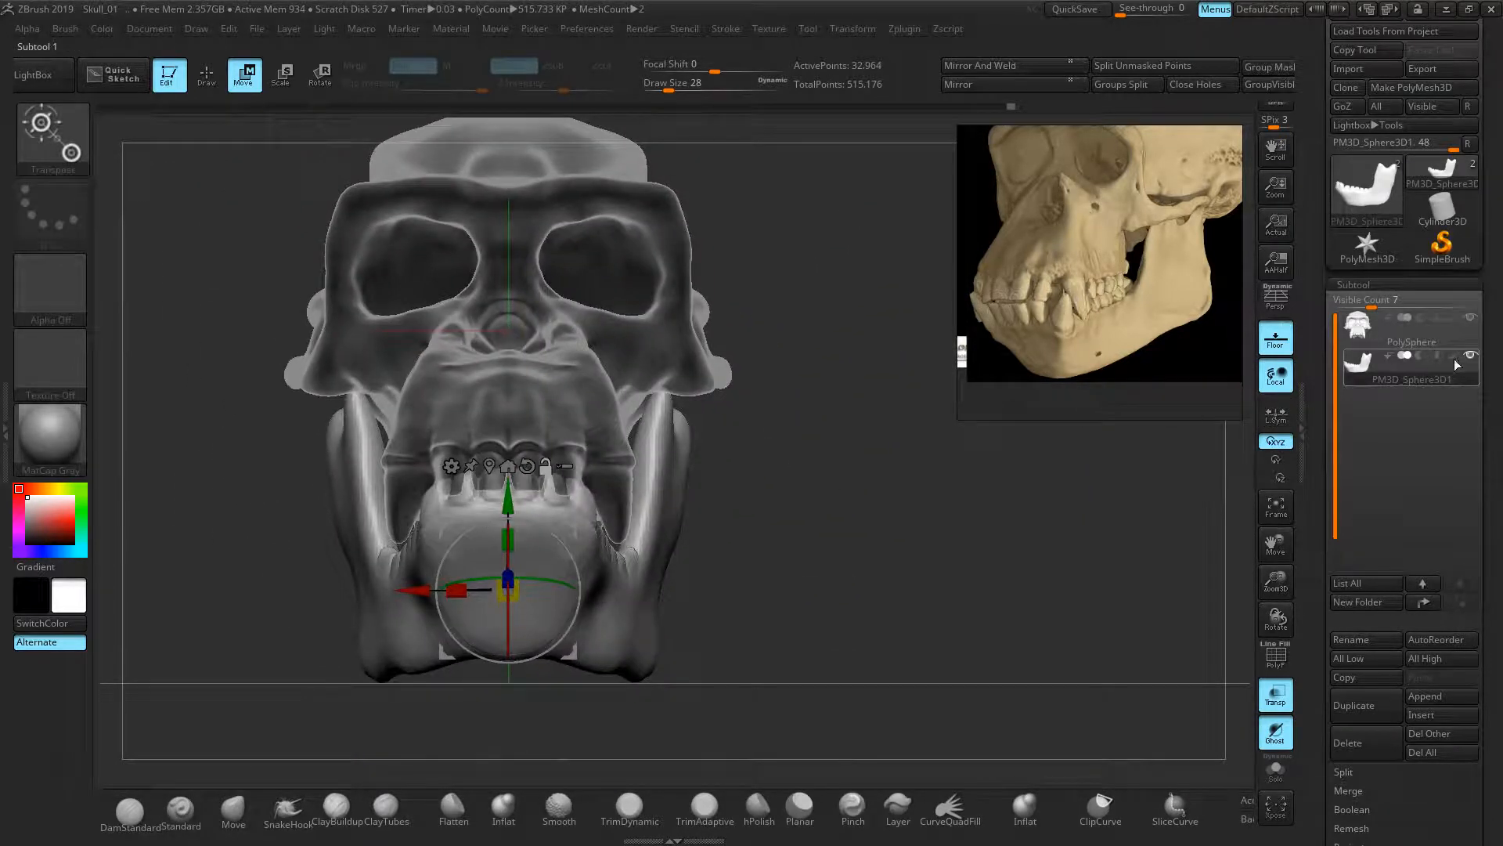
{"action": "left_click", "coordinate": [1444, 331]}
{"action": "right_click_drag", "start_coordinate": [891, 551], "coordinate": [876, 637]}
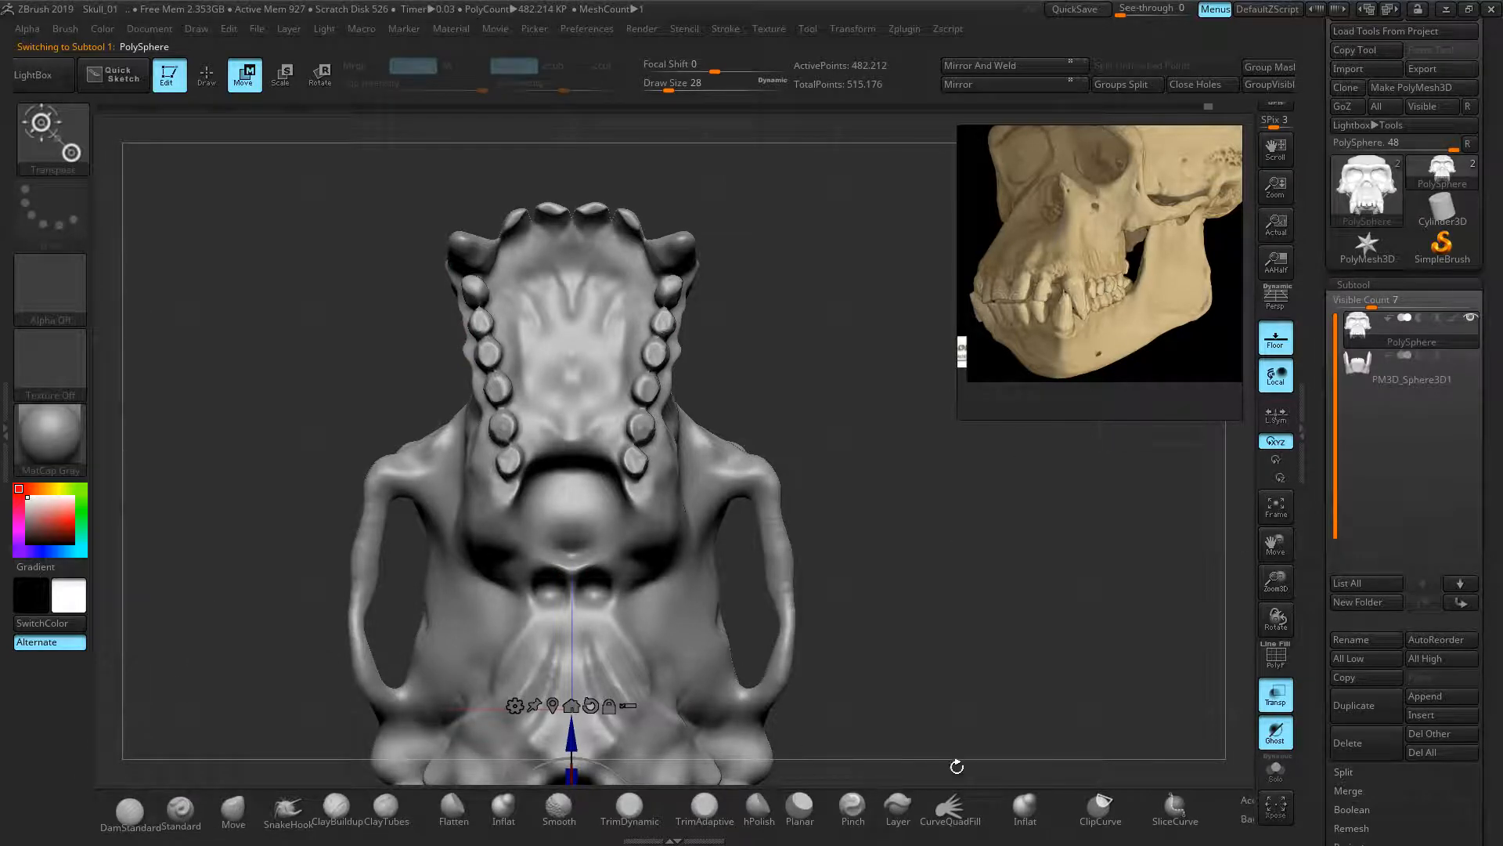
- Browse the reference board to the labelled underside view of the skull and examine its tooth row layout
{"action": "middle_click_drag", "start_coordinate": [1051, 306], "coordinate": [830, 329]}
{"action": "scroll", "coordinate": [1010, 344], "scroll_direction": "down", "scroll_amount": 3}
{"action": "middle_click_drag", "start_coordinate": [1233, 267], "coordinate": [1061, 215]}
{"action": "left_click", "coordinate": [1061, 215]}
{"action": "scroll", "coordinate": [1061, 215], "scroll_direction": "up", "scroll_amount": 3}
{"action": "left_click", "coordinate": [1063, 330]}
{"action": "middle_click_drag", "start_coordinate": [1010, 417], "coordinate": [1082, 189]}
{"action": "middle_click_drag", "start_coordinate": [1048, 278], "coordinate": [1065, 444]}
{"action": "middle_click_drag", "start_coordinate": [1051, 135], "coordinate": [1068, 312]}
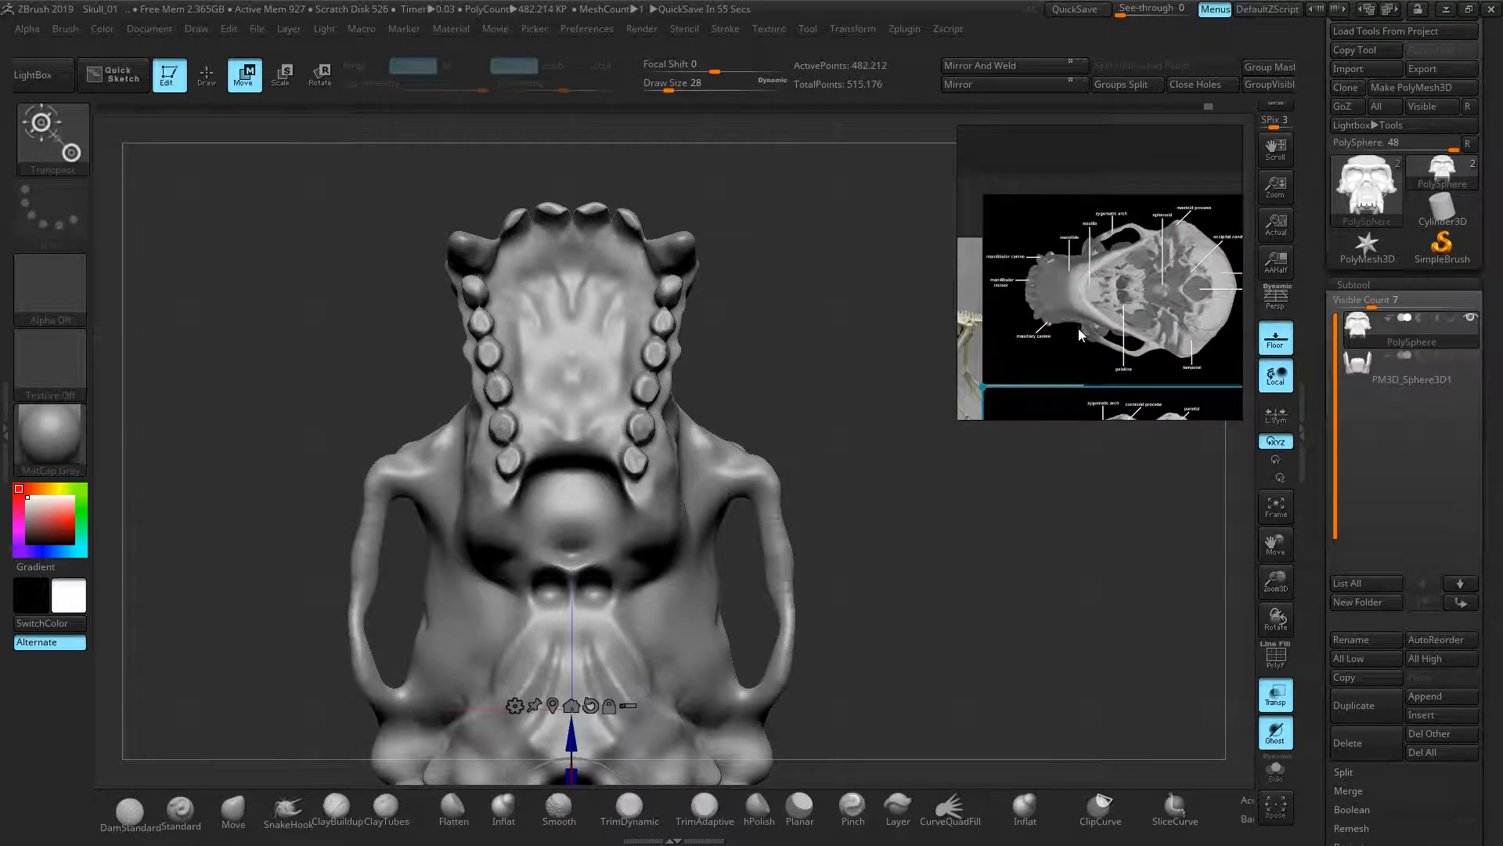
- Widen the skull's upper side tooth rows with the Move brush at draw size 144, matching the underside reference
{"action": "scroll", "coordinate": [1081, 307], "scroll_direction": "up", "scroll_amount": 2}
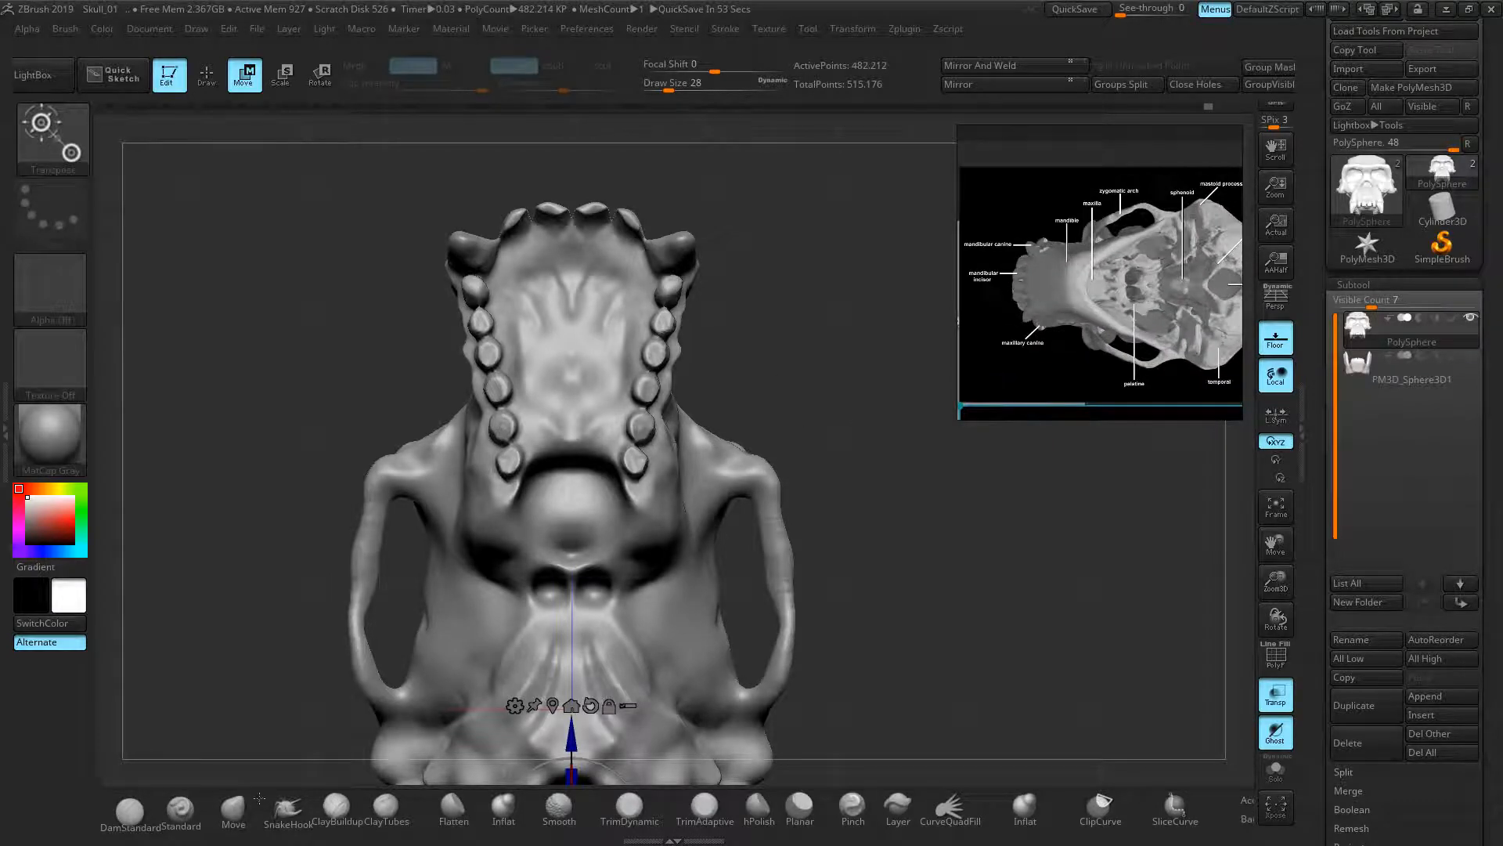
{"action": "left_click", "coordinate": [224, 812]}
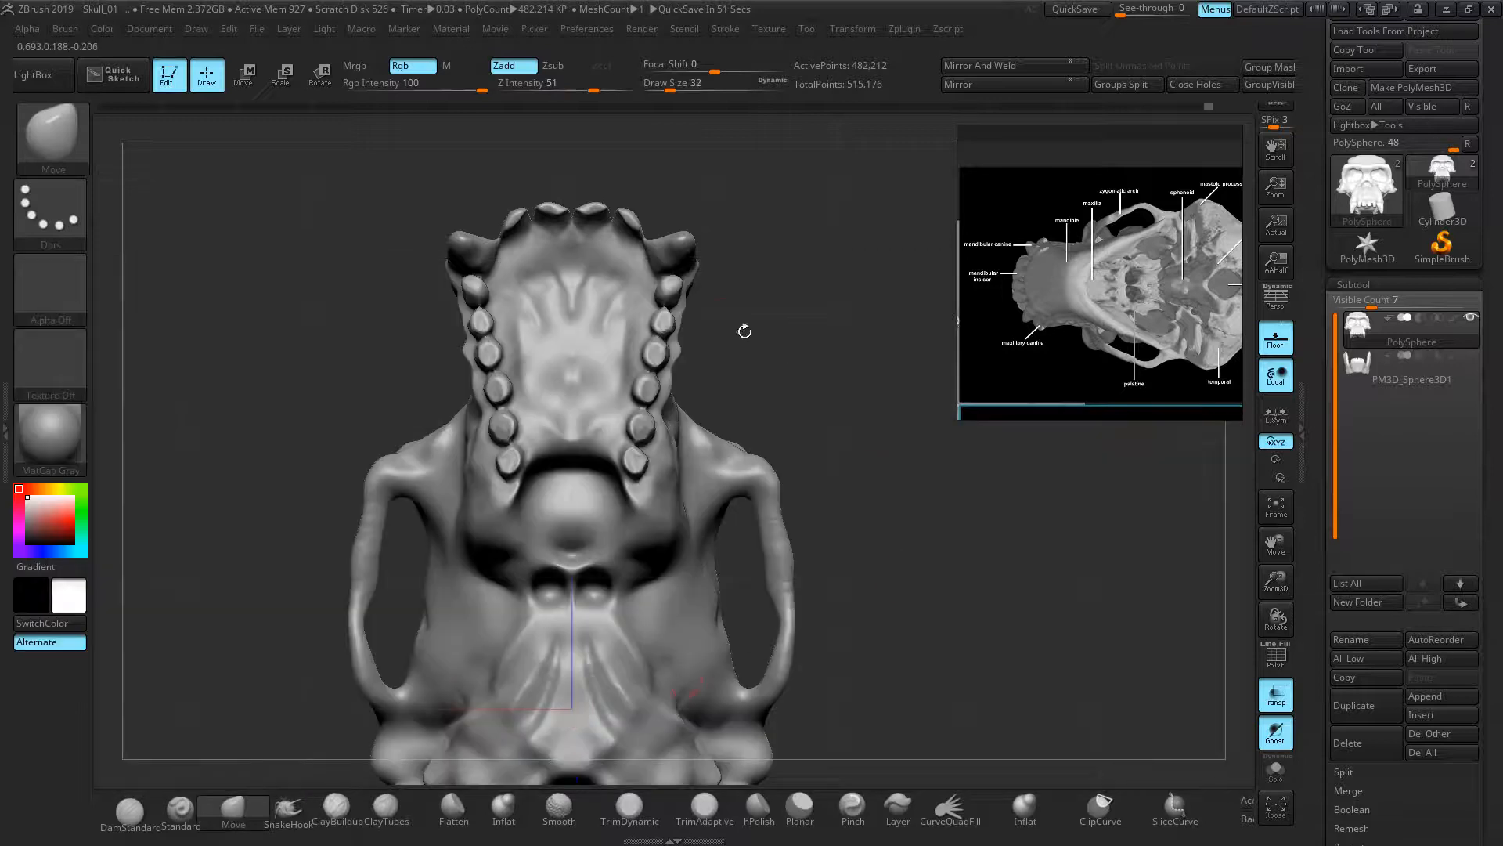
{"action": "key", "text": "]"}
{"action": "key", "text": "]"}
{"action": "key", "text": "]"}
{"action": "key", "text": "]"}
{"action": "key", "text": "]"}
{"action": "key", "text": "]"}
{"action": "key", "text": "]"}
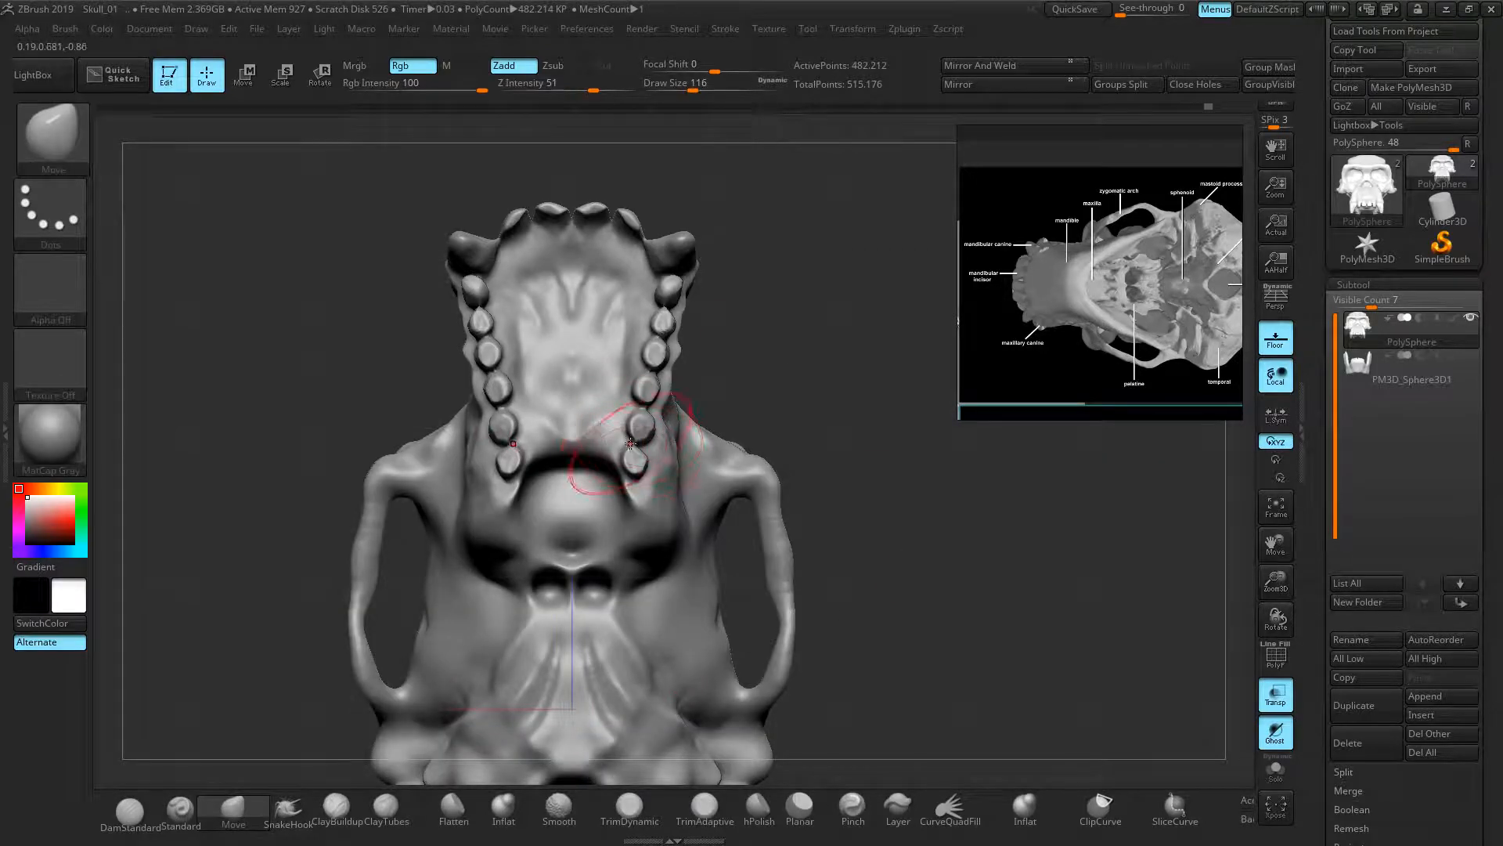
{"action": "key", "text": "]"}
{"action": "left_click_drag", "start_coordinate": [638, 430], "coordinate": [659, 428]}
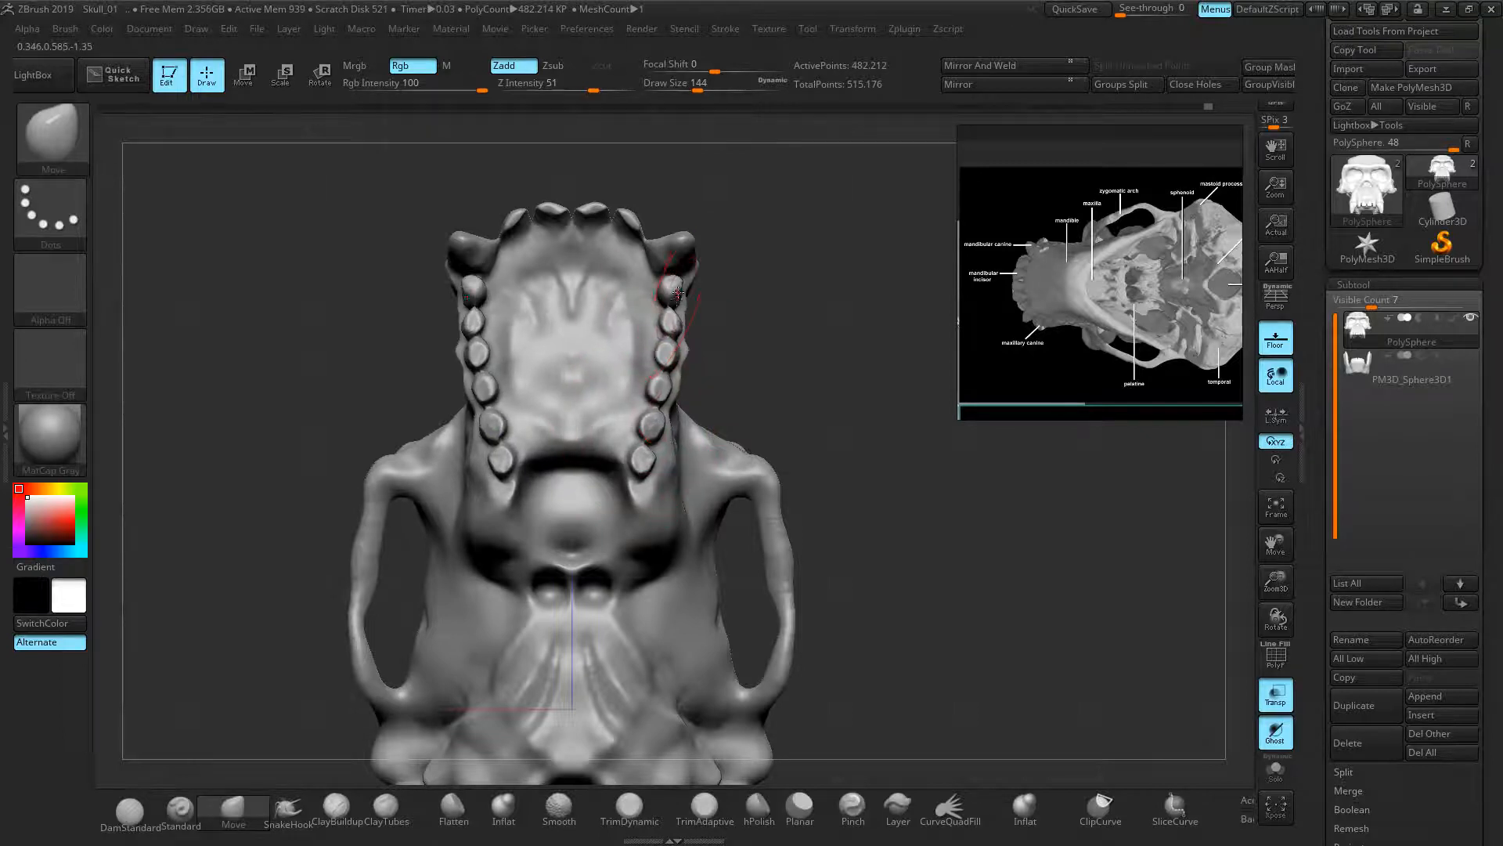
{"action": "left_click_drag", "start_coordinate": [678, 293], "coordinate": [671, 293]}
{"action": "left_click_drag", "start_coordinate": [499, 463], "coordinate": [477, 374]}
{"action": "mouse_move", "coordinate": [487, 429]}
{"action": "left_mouse_down"}
{"action": "mouse_move", "coordinate": [484, 416]}
{"action": "mouse_move", "coordinate": [489, 433]}
{"action": "left_mouse_up"}
- Check the upper teeth from the front and below, and nudge the side teeth behind the canines
{"action": "mouse_move", "coordinate": [622, 410]}
{"action": "right_mouse_down"}
{"action": "mouse_move", "coordinate": [665, 194]}
{"action": "mouse_move", "coordinate": [682, 313]}
{"action": "mouse_move", "coordinate": [752, 368]}
{"action": "mouse_move", "coordinate": [816, 469]}
{"action": "right_mouse_up"}
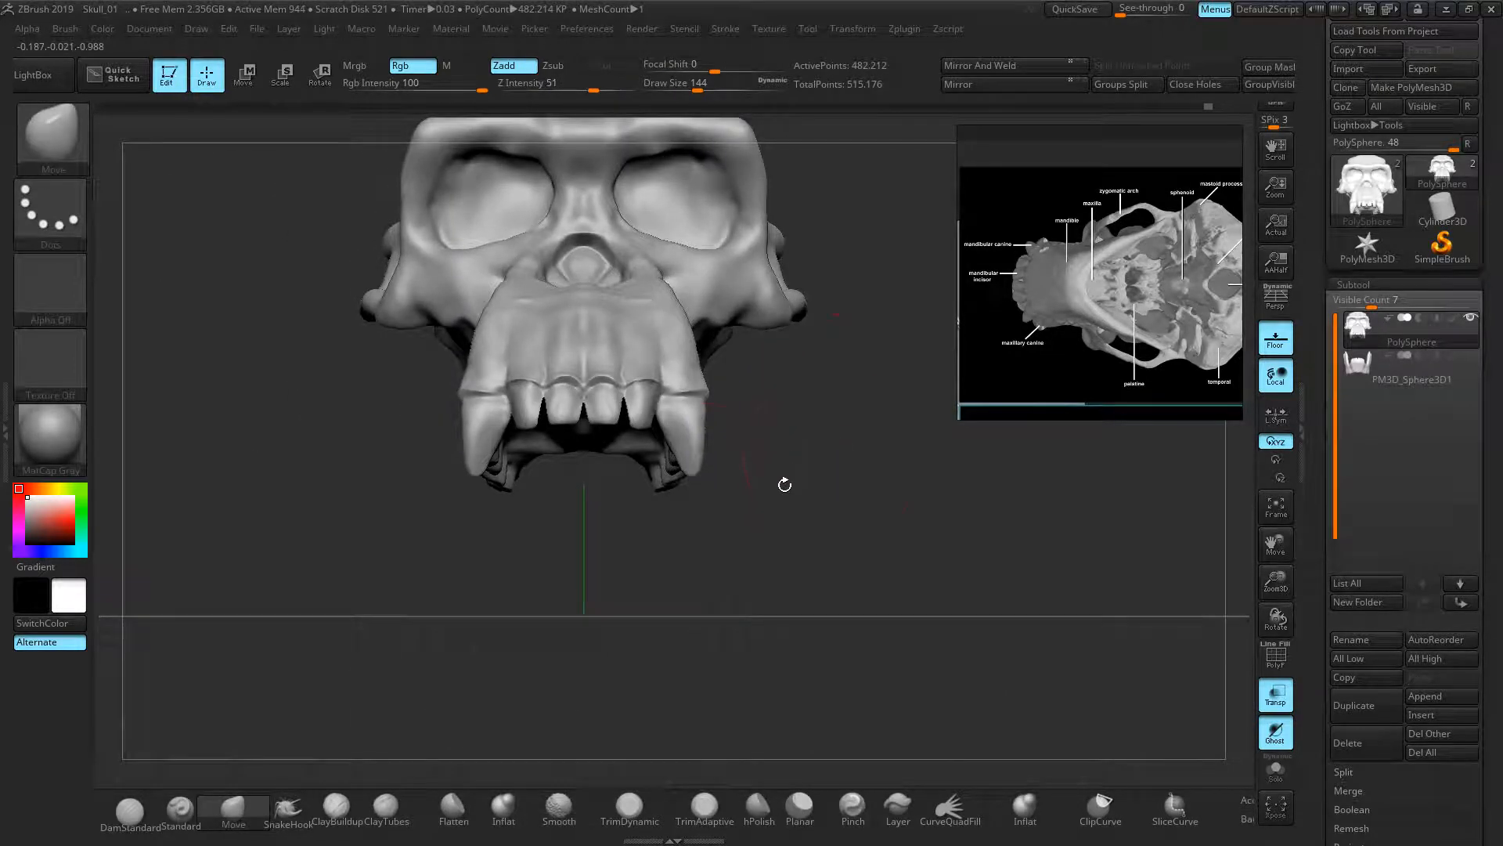
{"action": "right_click_drag", "start_coordinate": [672, 476], "coordinate": [703, 540]}
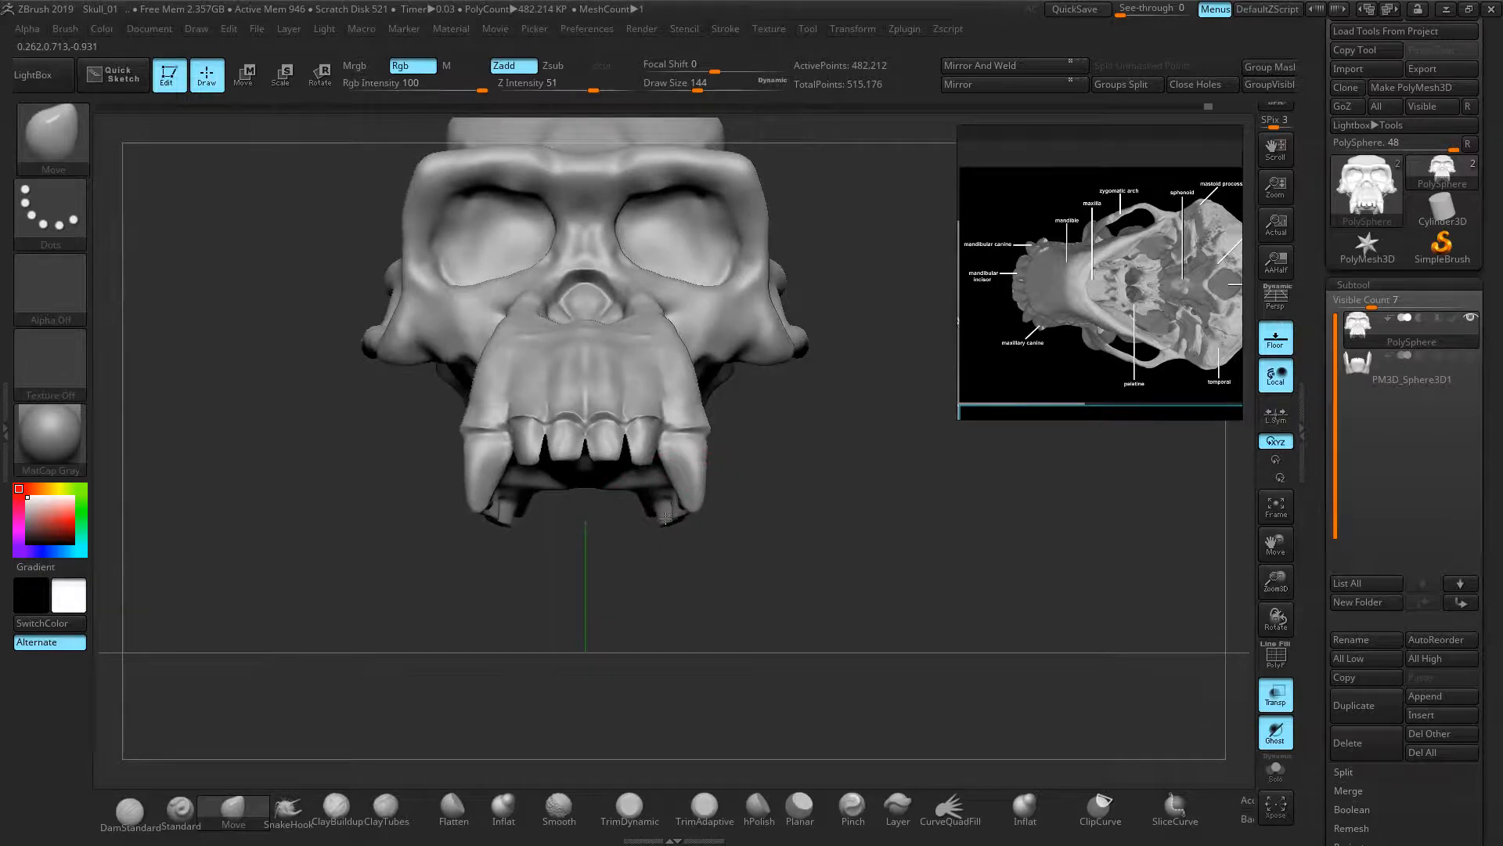
{"action": "right_click_drag", "start_coordinate": [828, 563], "coordinate": [742, 292]}
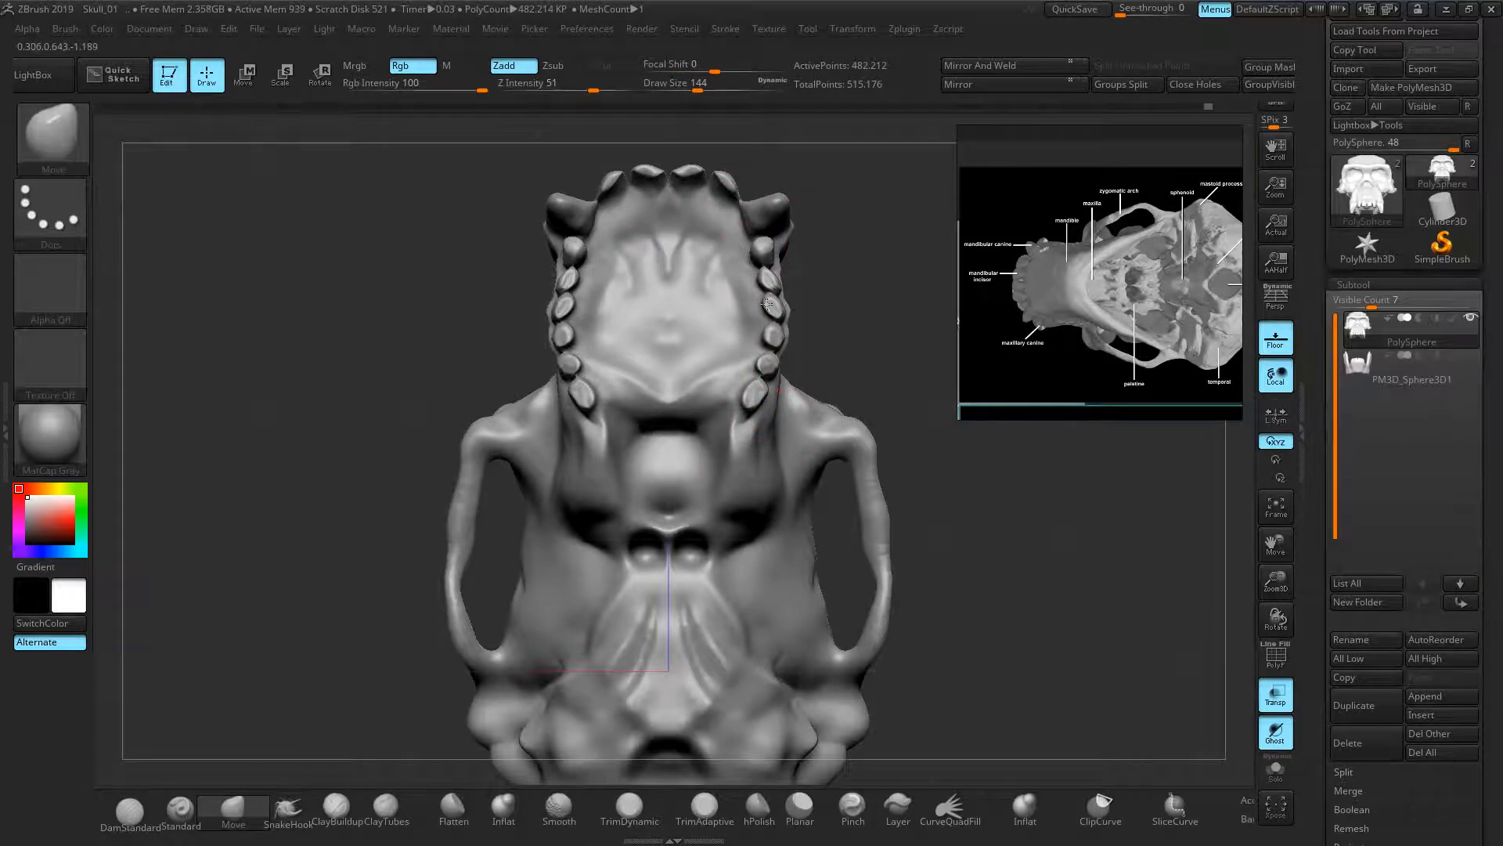
{"action": "left_click_drag", "start_coordinate": [765, 304], "coordinate": [760, 278]}
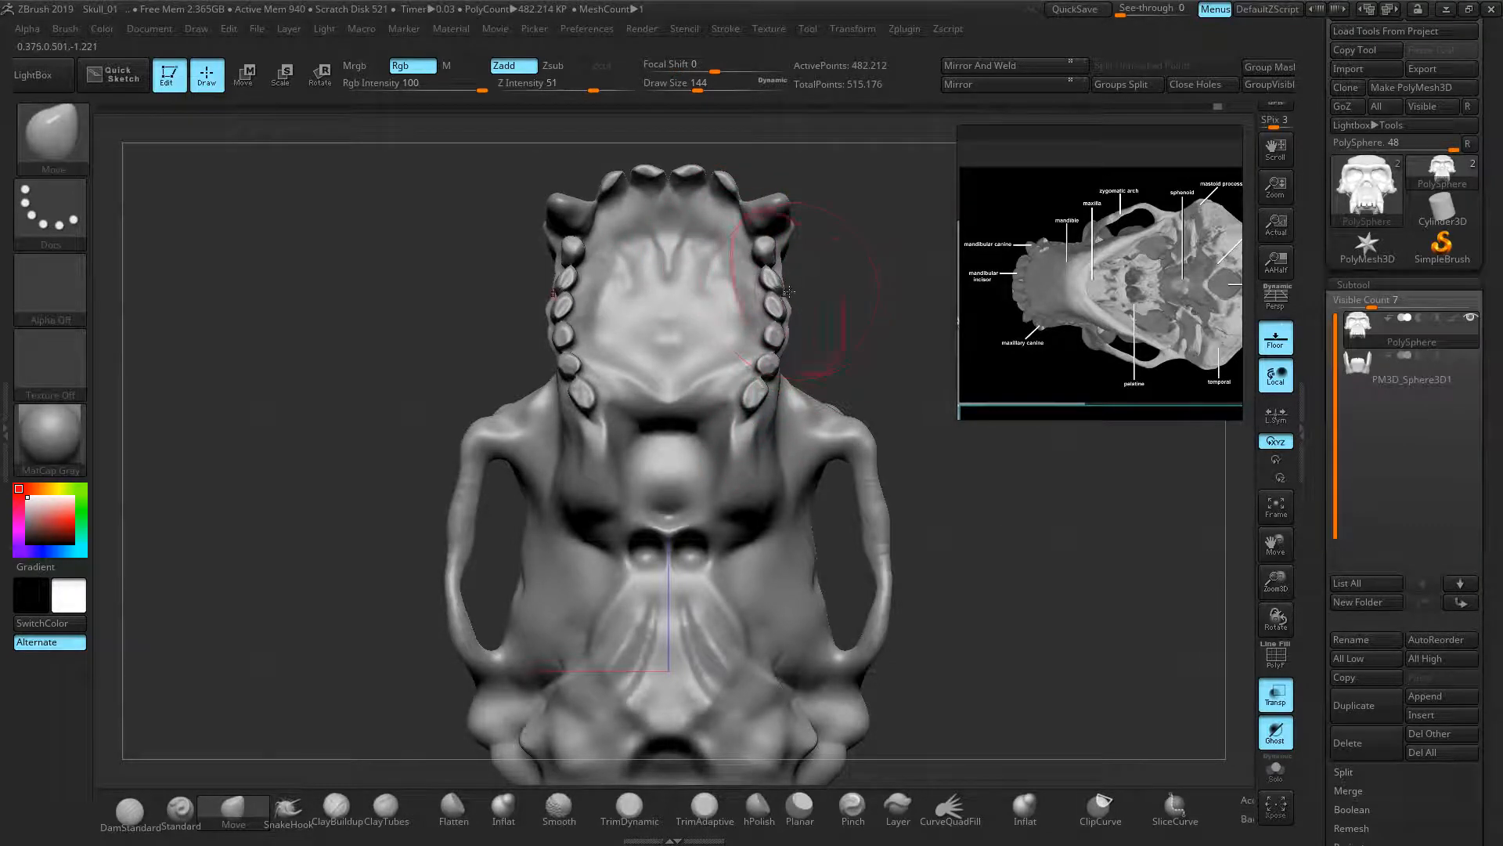
- Unhide the lower jaw, compare its fit with the upper teeth, and select the PM3D_Sphere3D1 subtool
{"action": "left_click", "coordinate": [1471, 356]}
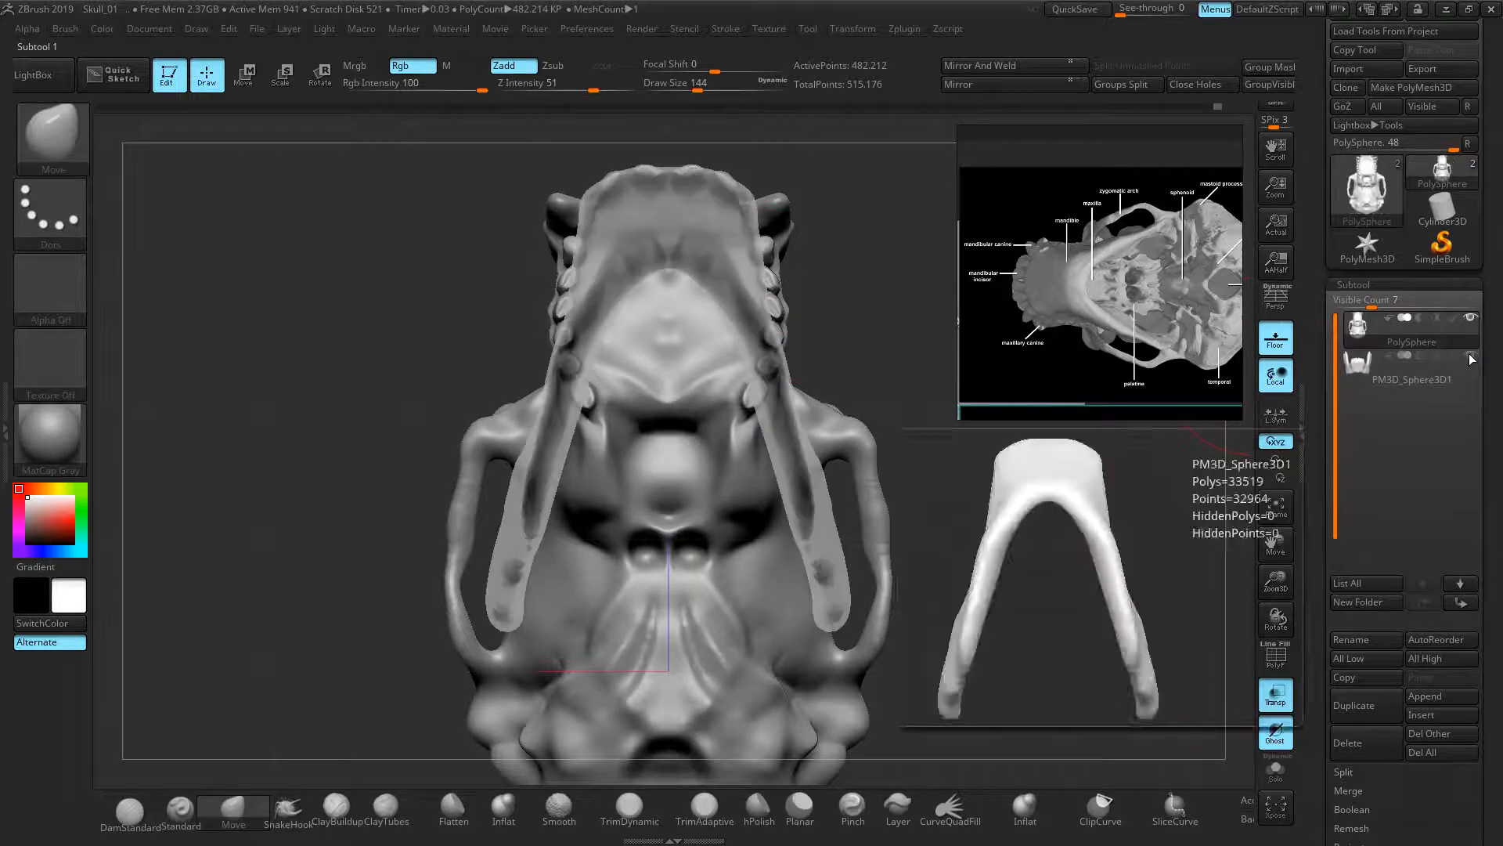
{"action": "left_click_drag", "start_coordinate": [400, 312], "coordinate": [622, 429]}
{"action": "right_click_drag", "start_coordinate": [623, 429], "coordinate": [651, 432]}
{"action": "right_click_drag", "start_coordinate": [815, 517], "coordinate": [632, 387], "text": "ctrl"}
{"action": "right_click_drag", "start_coordinate": [429, 437], "coordinate": [524, 472]}
{"action": "mouse_move", "coordinate": [524, 472]}
{"action": "left_mouse_down"}
{"action": "mouse_move", "coordinate": [546, 445]}
{"action": "mouse_move", "coordinate": [520, 496]}
{"action": "left_mouse_up"}
{"action": "left_click_drag", "start_coordinate": [795, 323], "coordinate": [934, 385], "text": "alt"}
{"action": "left_click", "coordinate": [1424, 374]}
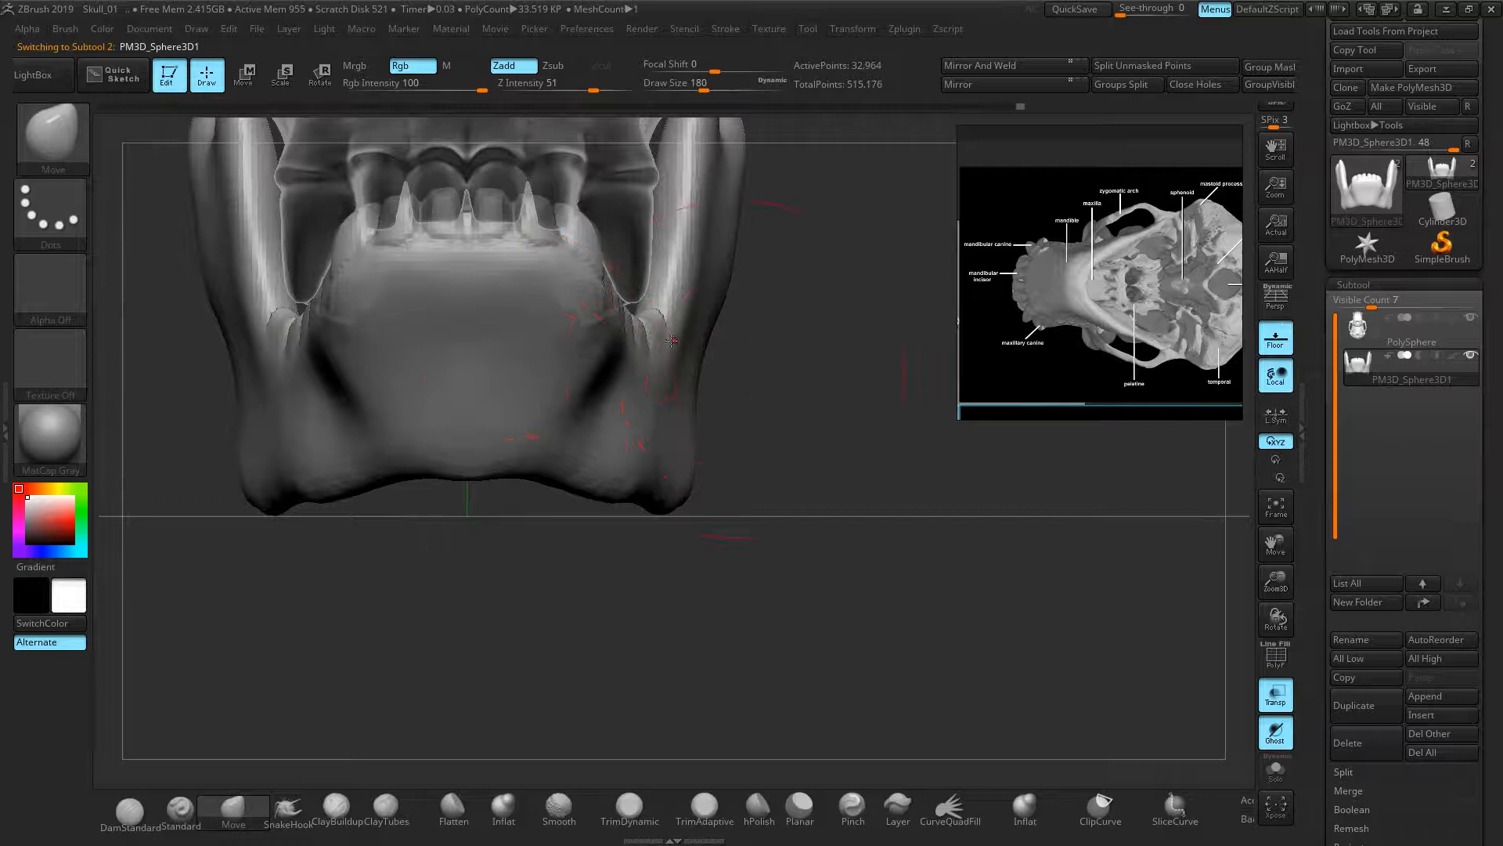
- Reshape the lower jaw's sides with the Move brush at draw size 180, checking its fit against the skull
{"action": "left_click_drag", "start_coordinate": [767, 384], "coordinate": [681, 356]}
{"action": "left_click_drag", "start_coordinate": [724, 544], "coordinate": [715, 396]}
{"action": "left_click_drag", "start_coordinate": [654, 552], "coordinate": [637, 352]}
{"action": "mouse_move", "coordinate": [699, 304]}
{"action": "left_mouse_down"}
{"action": "mouse_move", "coordinate": [685, 294]}
{"action": "mouse_move", "coordinate": [703, 297]}
{"action": "left_mouse_up"}
{"action": "left_click_drag", "start_coordinate": [631, 329], "coordinate": [643, 346]}
{"action": "left_click_drag", "start_coordinate": [658, 515], "coordinate": [599, 443]}
{"action": "mouse_move", "coordinate": [546, 315]}
{"action": "left_mouse_down"}
{"action": "mouse_move", "coordinate": [531, 317]}
{"action": "mouse_move", "coordinate": [686, 354]}
{"action": "left_mouse_up"}
{"action": "left_click_drag", "start_coordinate": [494, 505], "coordinate": [507, 610]}
{"action": "left_click_drag", "start_coordinate": [770, 522], "coordinate": [764, 509]}
{"action": "left_click_drag", "start_coordinate": [570, 498], "coordinate": [595, 498]}
{"action": "mouse_move", "coordinate": [382, 589]}
{"action": "left_mouse_down"}
{"action": "mouse_move", "coordinate": [379, 477]}
{"action": "mouse_move", "coordinate": [448, 468]}
{"action": "mouse_move", "coordinate": [435, 487]}
{"action": "mouse_move", "coordinate": [480, 468]}
{"action": "left_mouse_up"}
{"action": "mouse_move", "coordinate": [476, 569]}
{"action": "left_mouse_down"}
{"action": "mouse_move", "coordinate": [438, 574]}
{"action": "mouse_move", "coordinate": [423, 595]}
{"action": "mouse_move", "coordinate": [458, 617]}
{"action": "left_mouse_up"}
- Bring up the side-view skull photo on the reference board and adjust the jaw's lower contour with the Move brush
{"action": "scroll", "coordinate": [1155, 277], "scroll_direction": "down", "scroll_amount": 4}
{"action": "mouse_move", "coordinate": [1051, 320]}
{"action": "middle_mouse_down"}
{"action": "mouse_move", "coordinate": [1187, 247]}
{"action": "mouse_move", "coordinate": [1034, 307]}
{"action": "mouse_move", "coordinate": [1140, 270]}
{"action": "mouse_move", "coordinate": [1045, 315]}
{"action": "middle_mouse_up"}
{"action": "scroll", "coordinate": [1159, 274], "scroll_direction": "up", "scroll_amount": 4}
{"action": "scroll", "coordinate": [1097, 290], "scroll_direction": "up", "scroll_amount": 4}
{"action": "scroll", "coordinate": [1093, 310], "scroll_direction": "up", "scroll_amount": 2}
{"action": "scroll", "coordinate": [1096, 306], "scroll_direction": "up", "scroll_amount": 1}
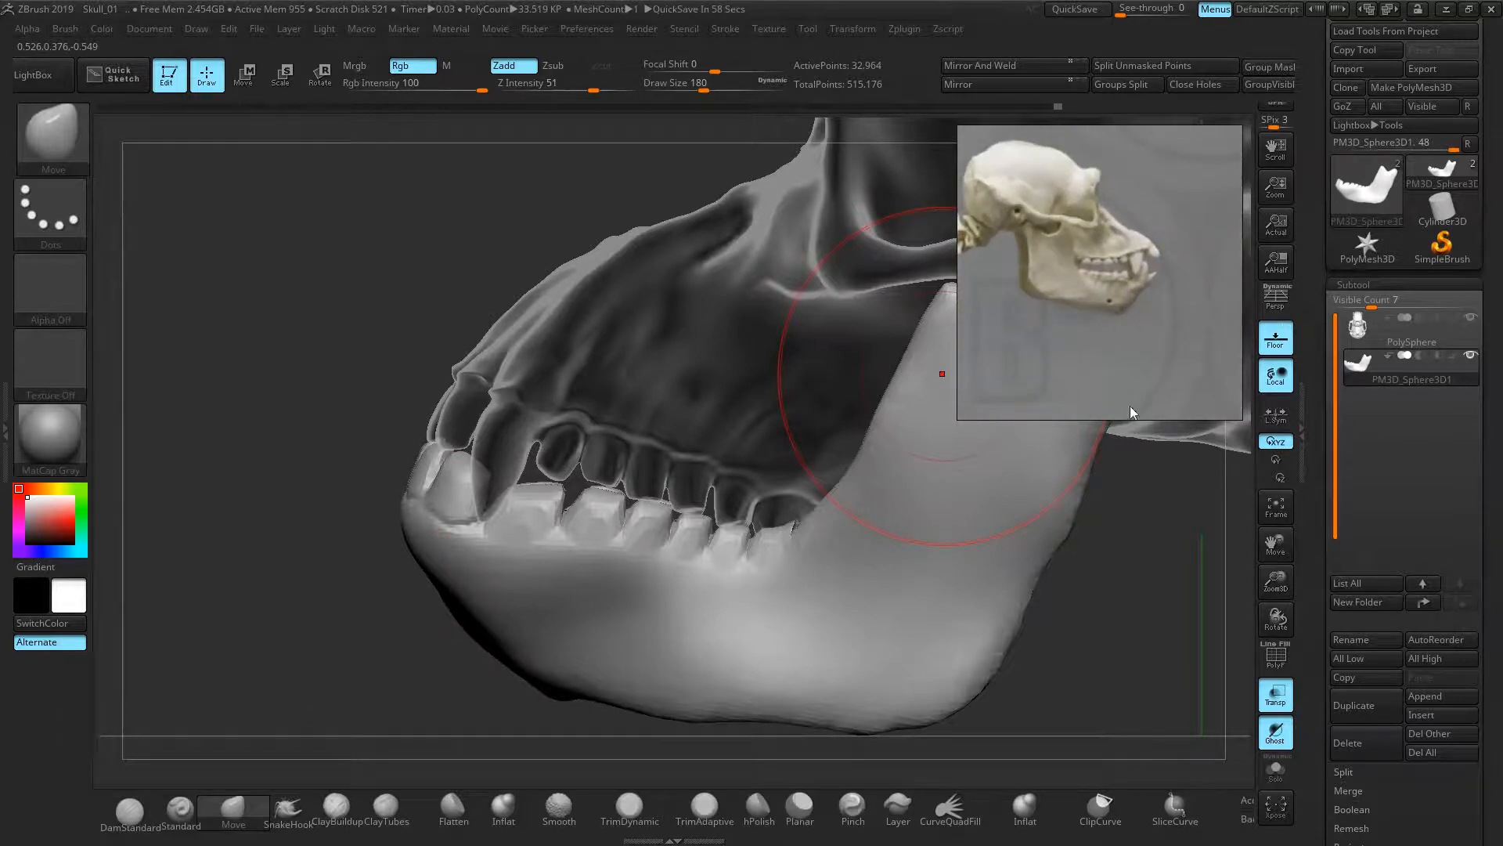
{"action": "left_click_drag", "start_coordinate": [379, 343], "coordinate": [502, 348]}
{"action": "left_click_drag", "start_coordinate": [614, 329], "coordinate": [801, 227], "text": "alt"}
{"action": "left_click_drag", "start_coordinate": [687, 487], "coordinate": [679, 484]}
{"action": "mouse_move", "coordinate": [642, 553]}
{"action": "left_mouse_down"}
{"action": "mouse_move", "coordinate": [633, 577]}
{"action": "mouse_move", "coordinate": [567, 603]}
{"action": "left_mouse_up"}
{"action": "left_click_drag", "start_coordinate": [687, 534], "coordinate": [669, 525]}
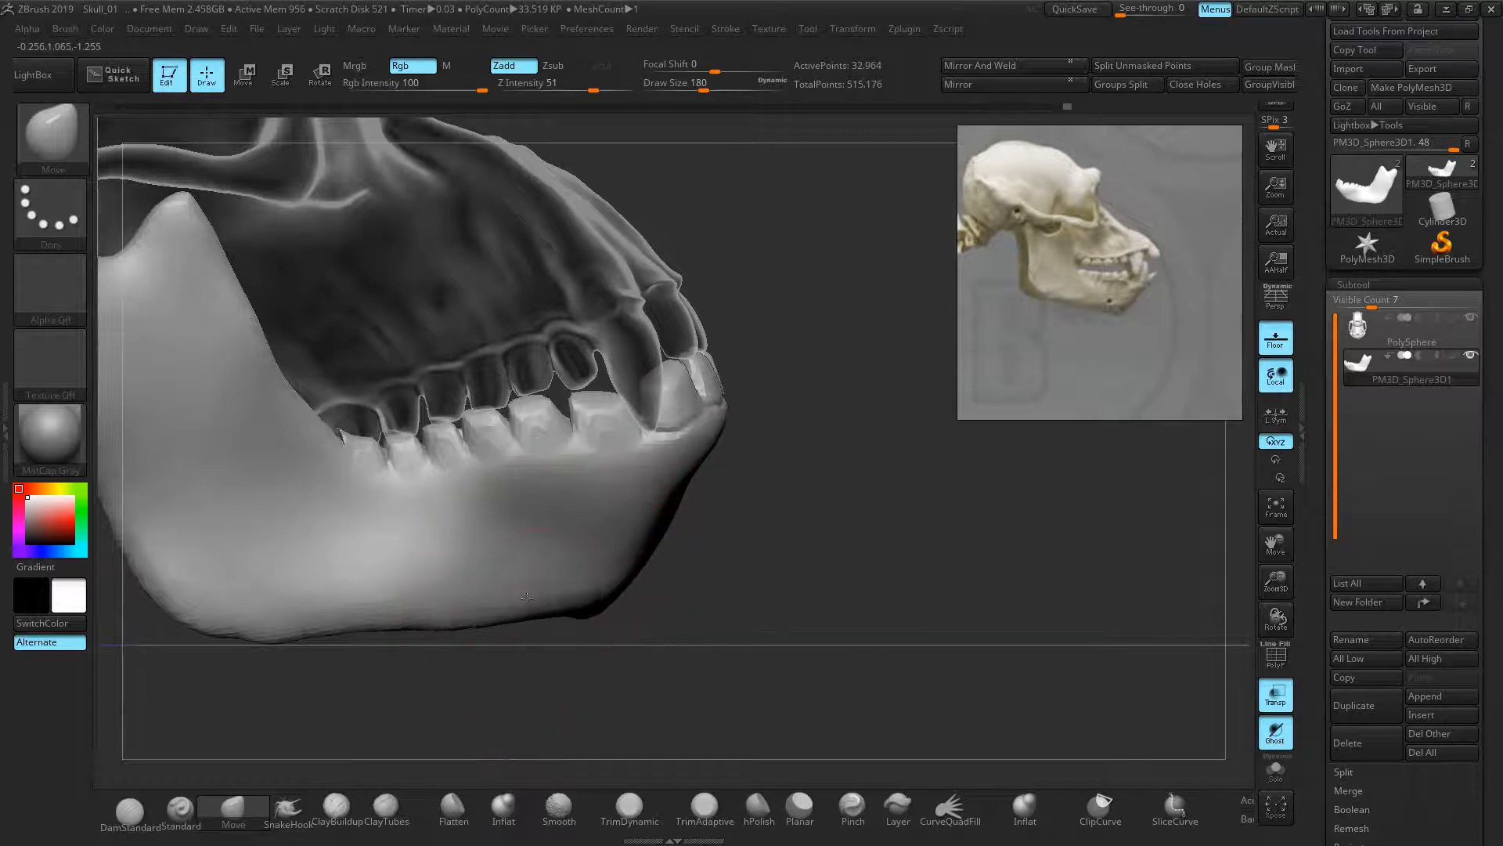
- Smooth the jaw's lower edge and the underside of the chin, and re-DynaMesh the jaw
{"action": "key", "text": "shift"}
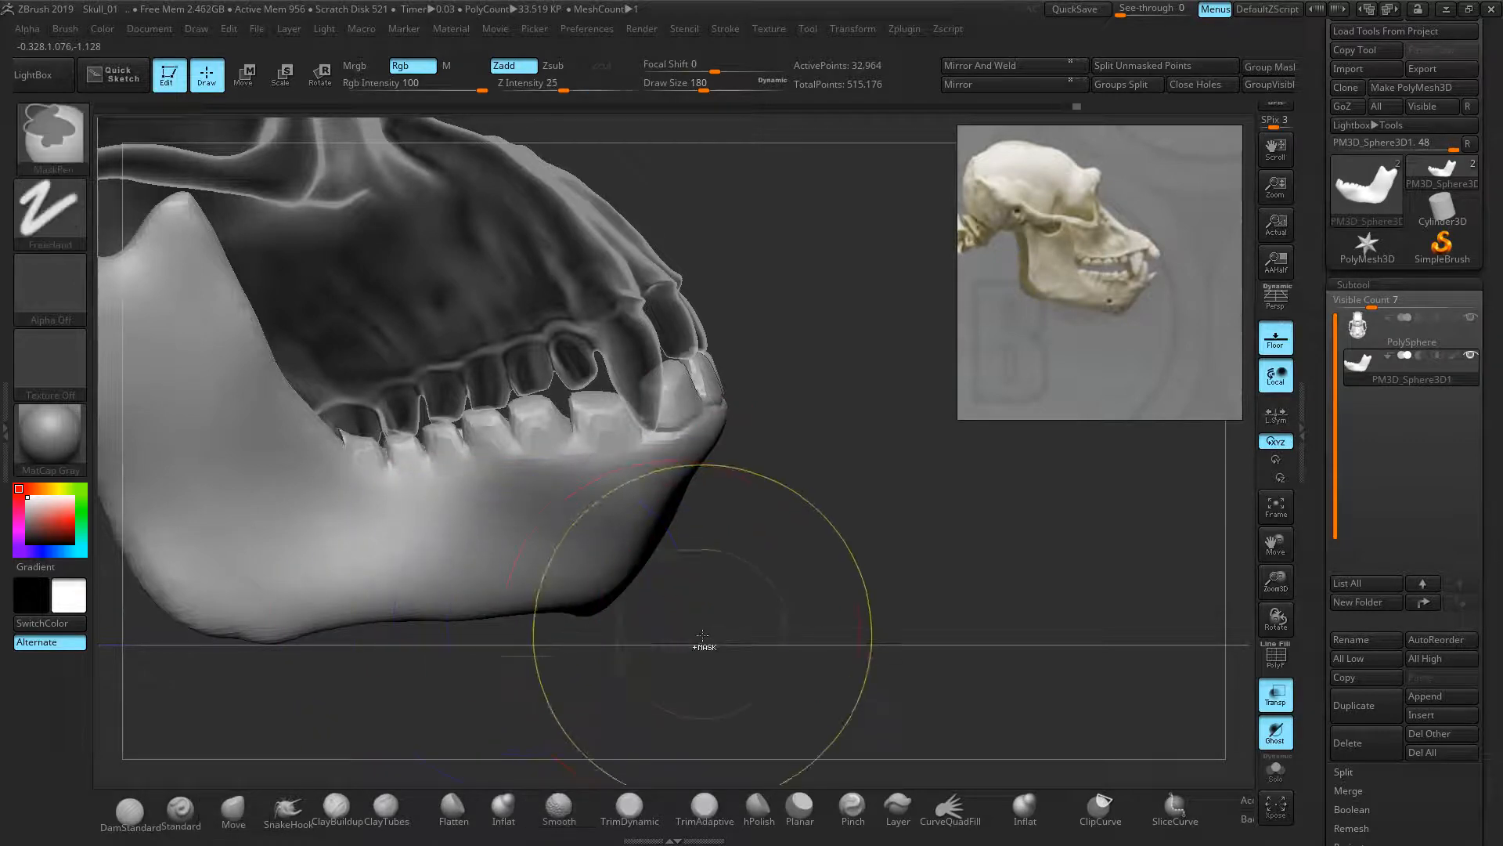
{"action": "left_click_drag", "start_coordinate": [337, 615], "coordinate": [575, 611], "text": "shift"}
{"action": "left_click_drag", "start_coordinate": [878, 492], "coordinate": [808, 536], "text": "ctrl"}
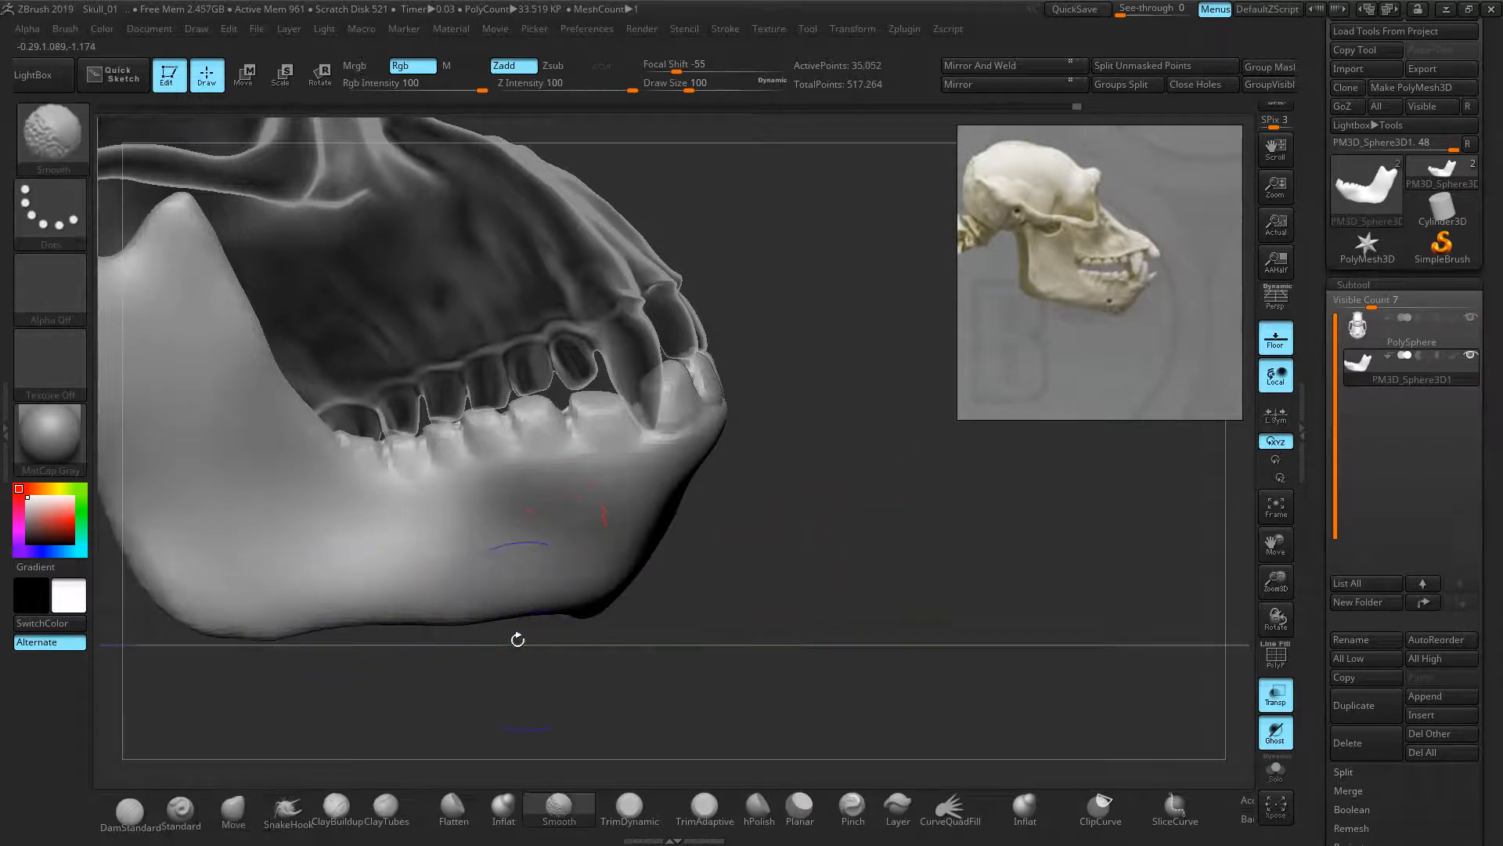
{"action": "left_click_drag", "start_coordinate": [485, 619], "coordinate": [618, 611], "text": "shift"}
{"action": "left_click_drag", "start_coordinate": [729, 599], "coordinate": [725, 477], "text": "shift"}
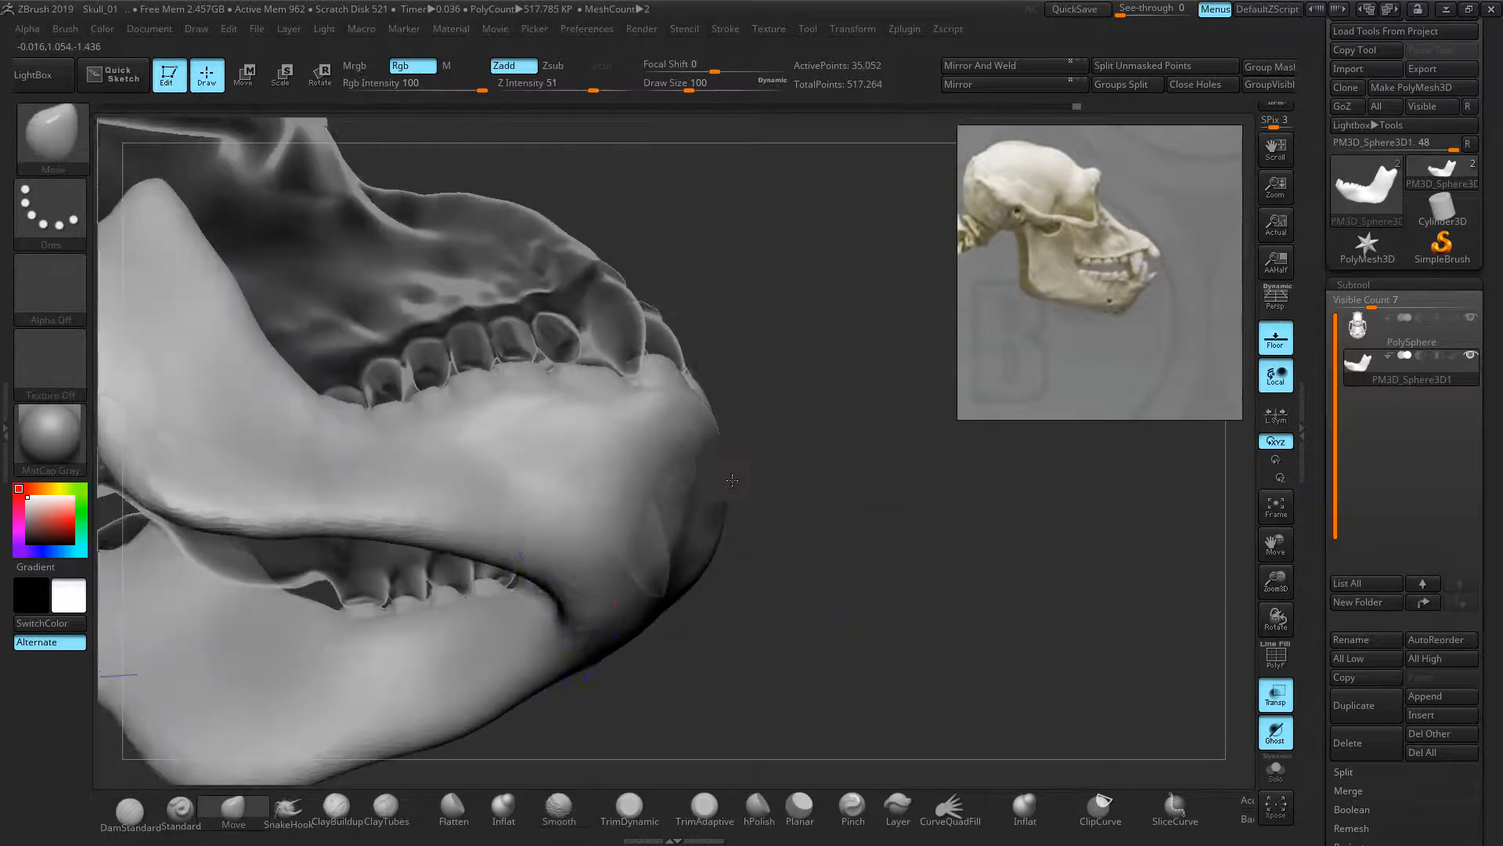
{"action": "left_click_drag", "start_coordinate": [584, 598], "coordinate": [579, 599], "text": "shift"}
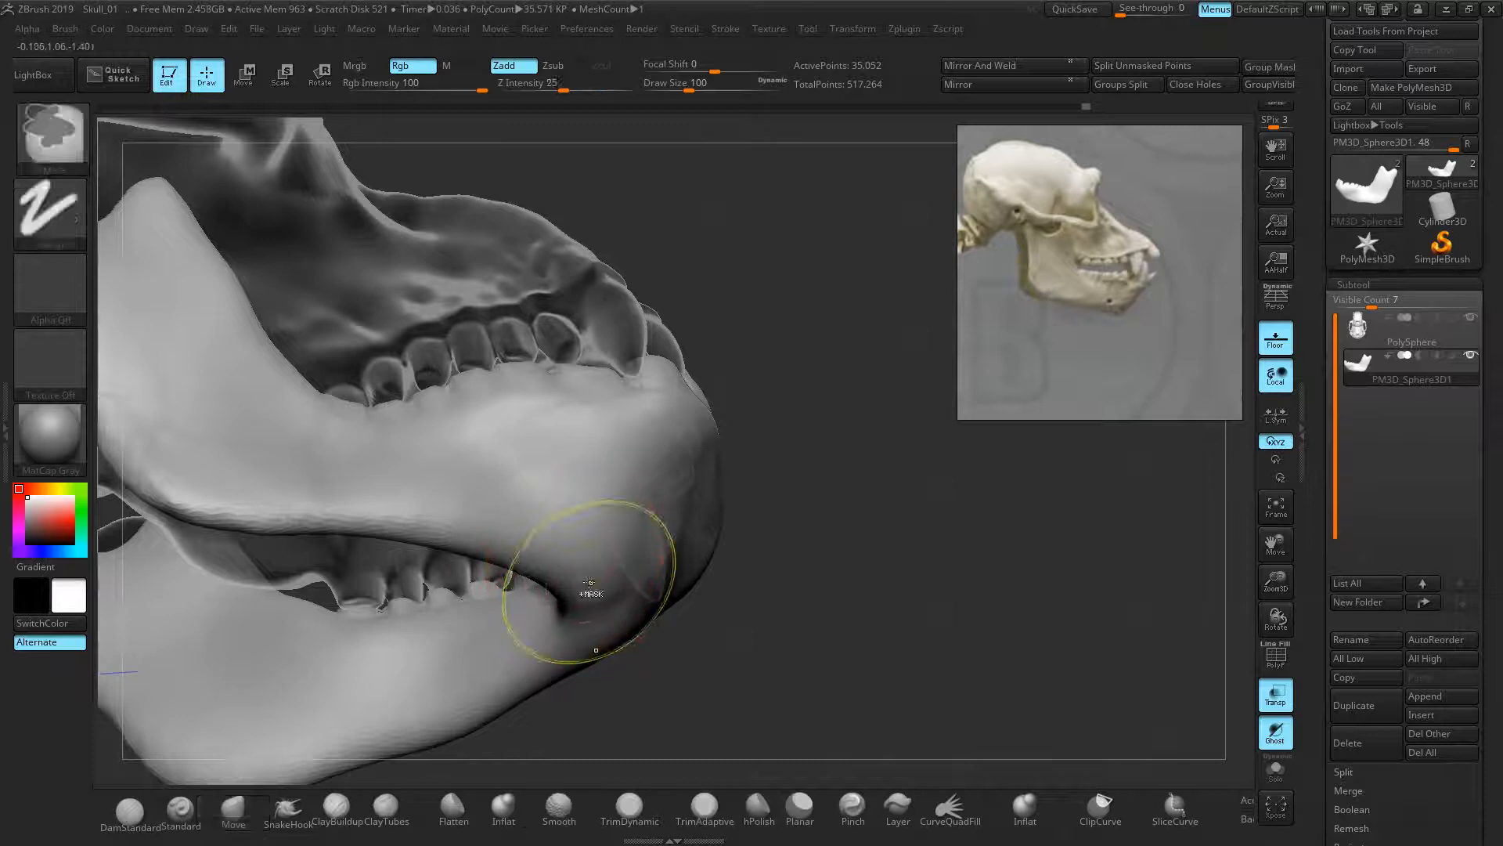
- Reshape the two processes atop the jaw's rear branch with the Move brush, deepening the notch and pulling the condyle backward
{"action": "mouse_move", "coordinate": [792, 453]}
{"action": "left_mouse_down"}
{"action": "mouse_move", "coordinate": [779, 543]}
{"action": "mouse_move", "coordinate": [685, 560]}
{"action": "mouse_move", "coordinate": [449, 478]}
{"action": "left_mouse_up"}
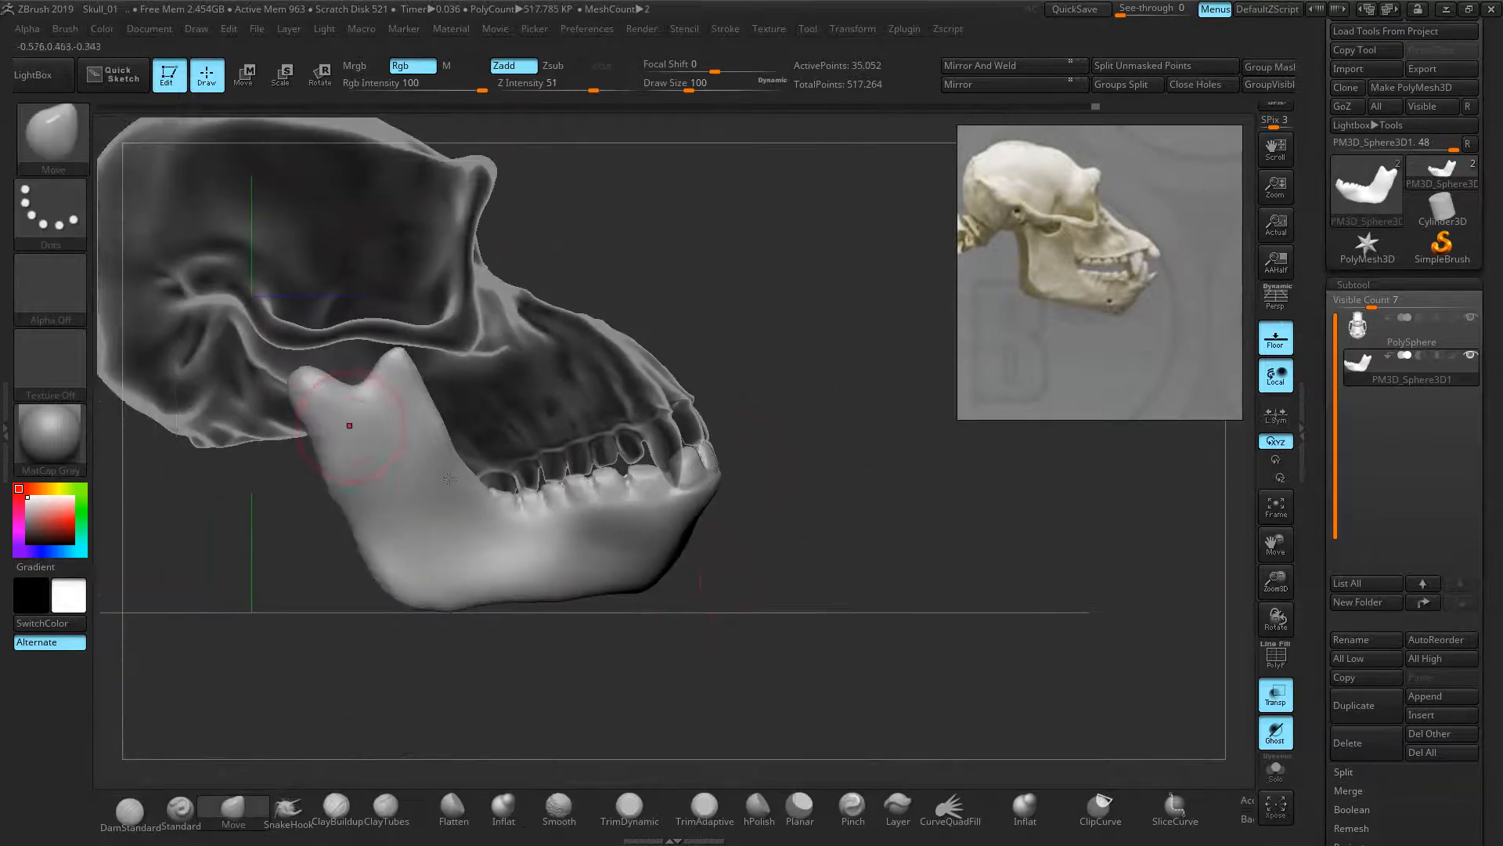
{"action": "left_click_drag", "start_coordinate": [391, 362], "coordinate": [303, 364]}
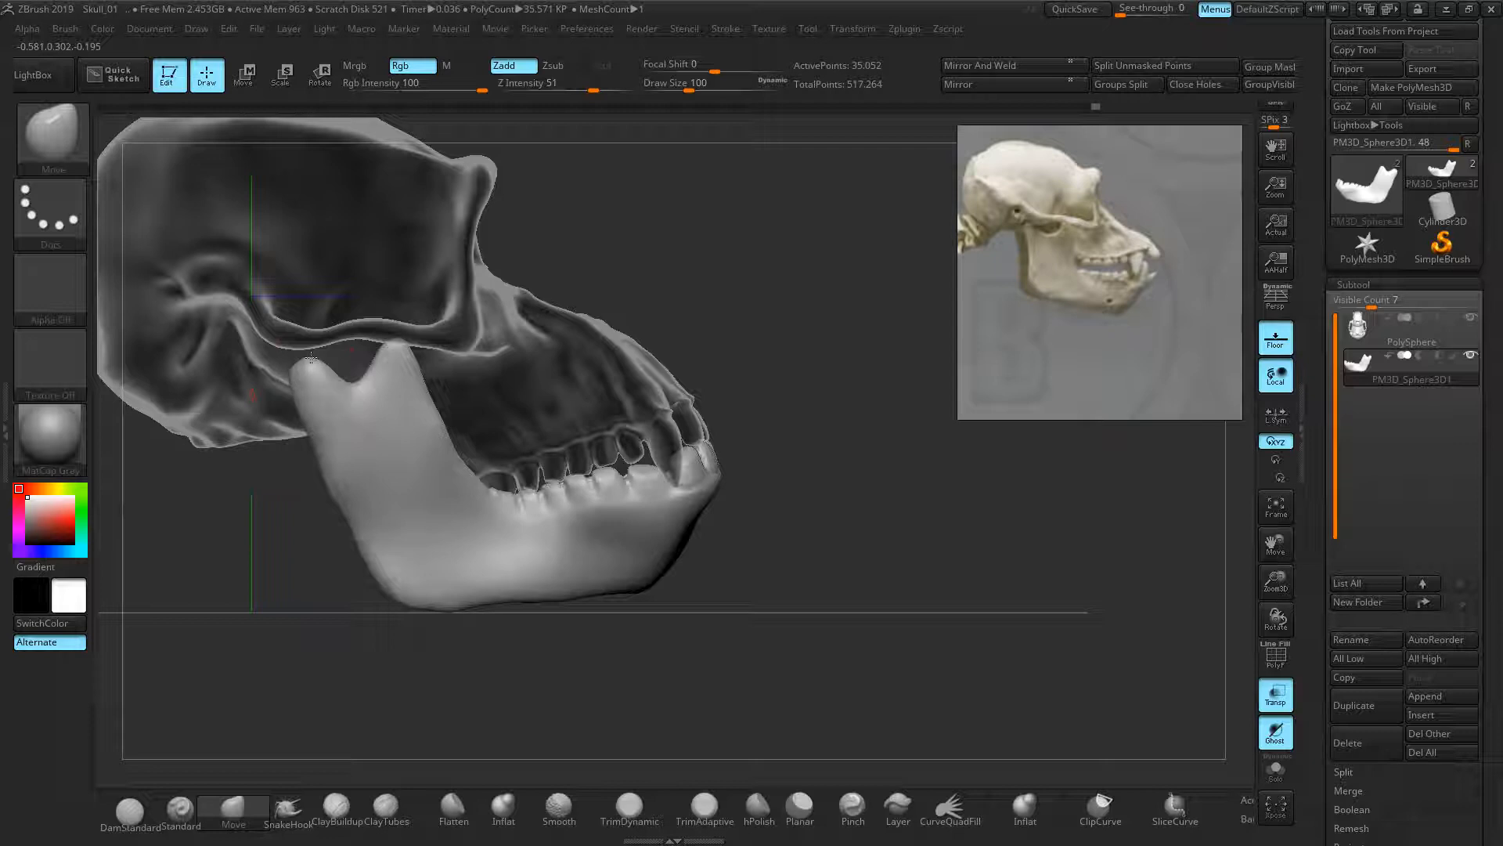
{"action": "left_click_drag", "start_coordinate": [311, 358], "coordinate": [287, 361]}
{"action": "left_click_drag", "start_coordinate": [374, 394], "coordinate": [409, 351]}
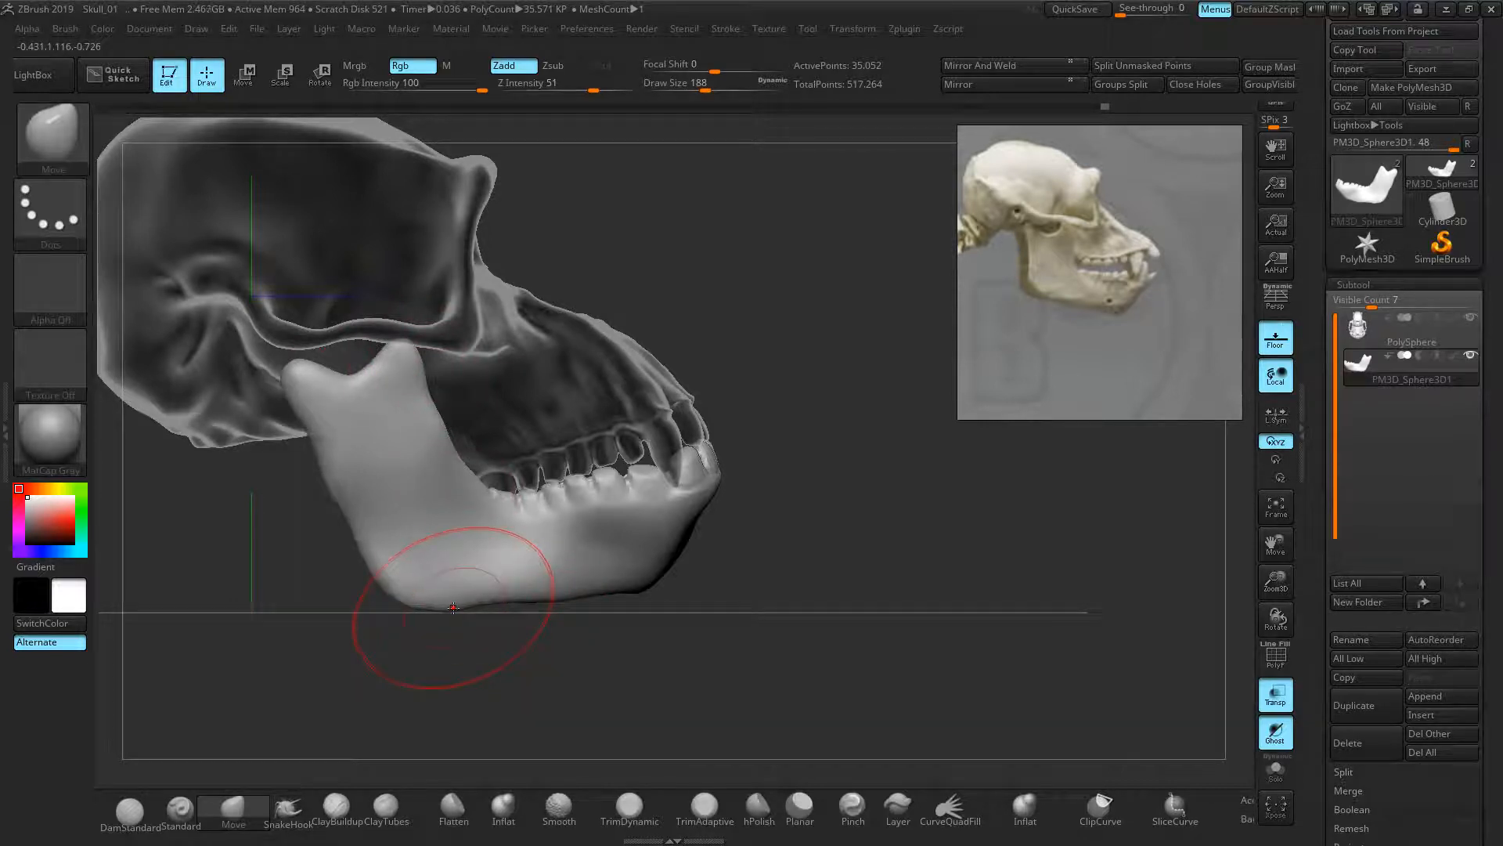
- Raise the jaw's rear lower corner, push its rear edge forward with the Move brush, and smooth that edge
{"action": "left_click_drag", "start_coordinate": [402, 601], "coordinate": [319, 495]}
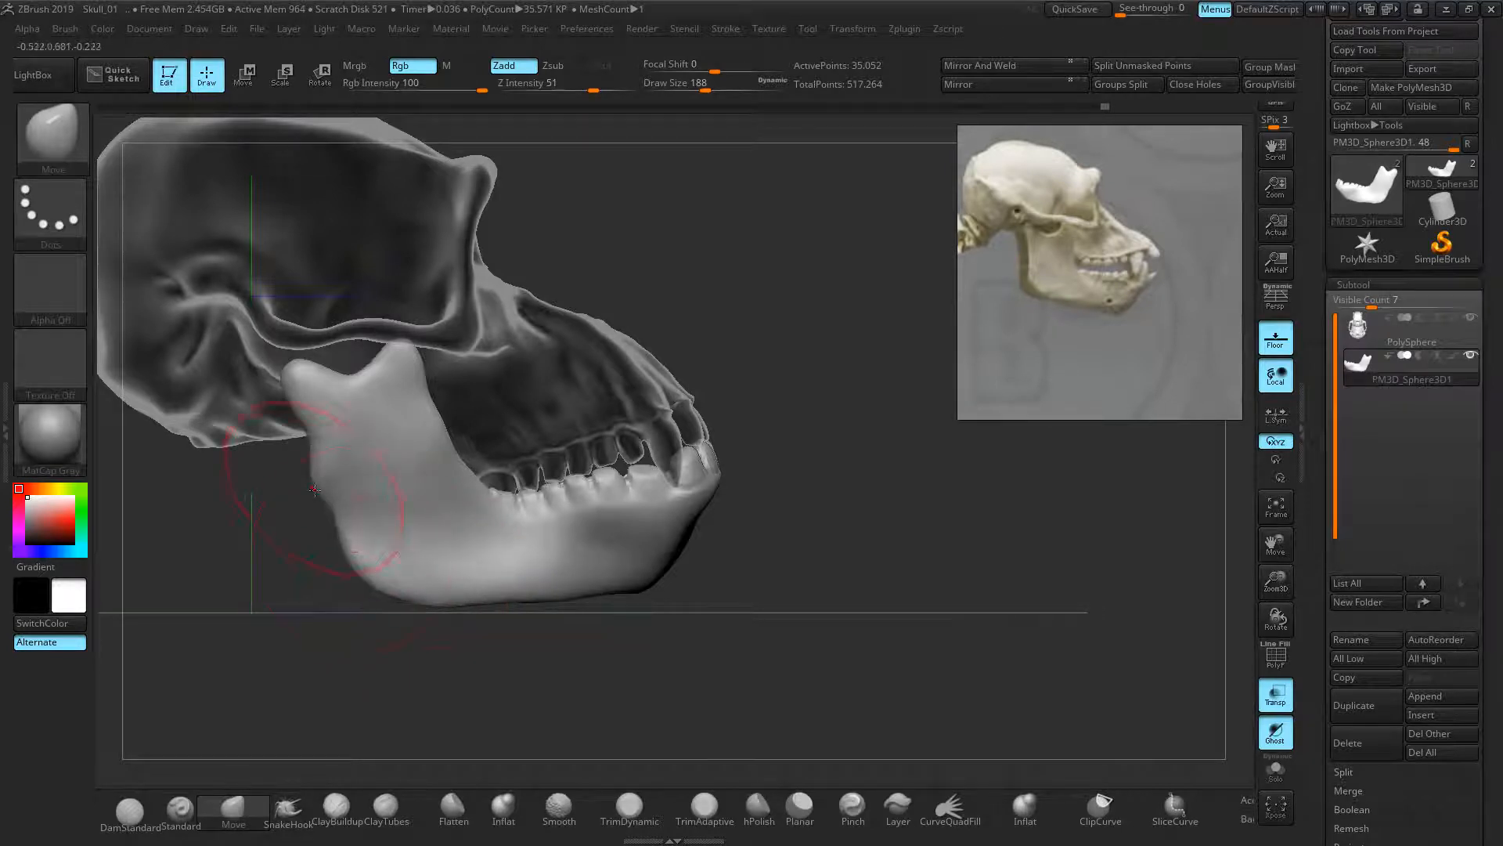
{"action": "key", "text": "shift"}
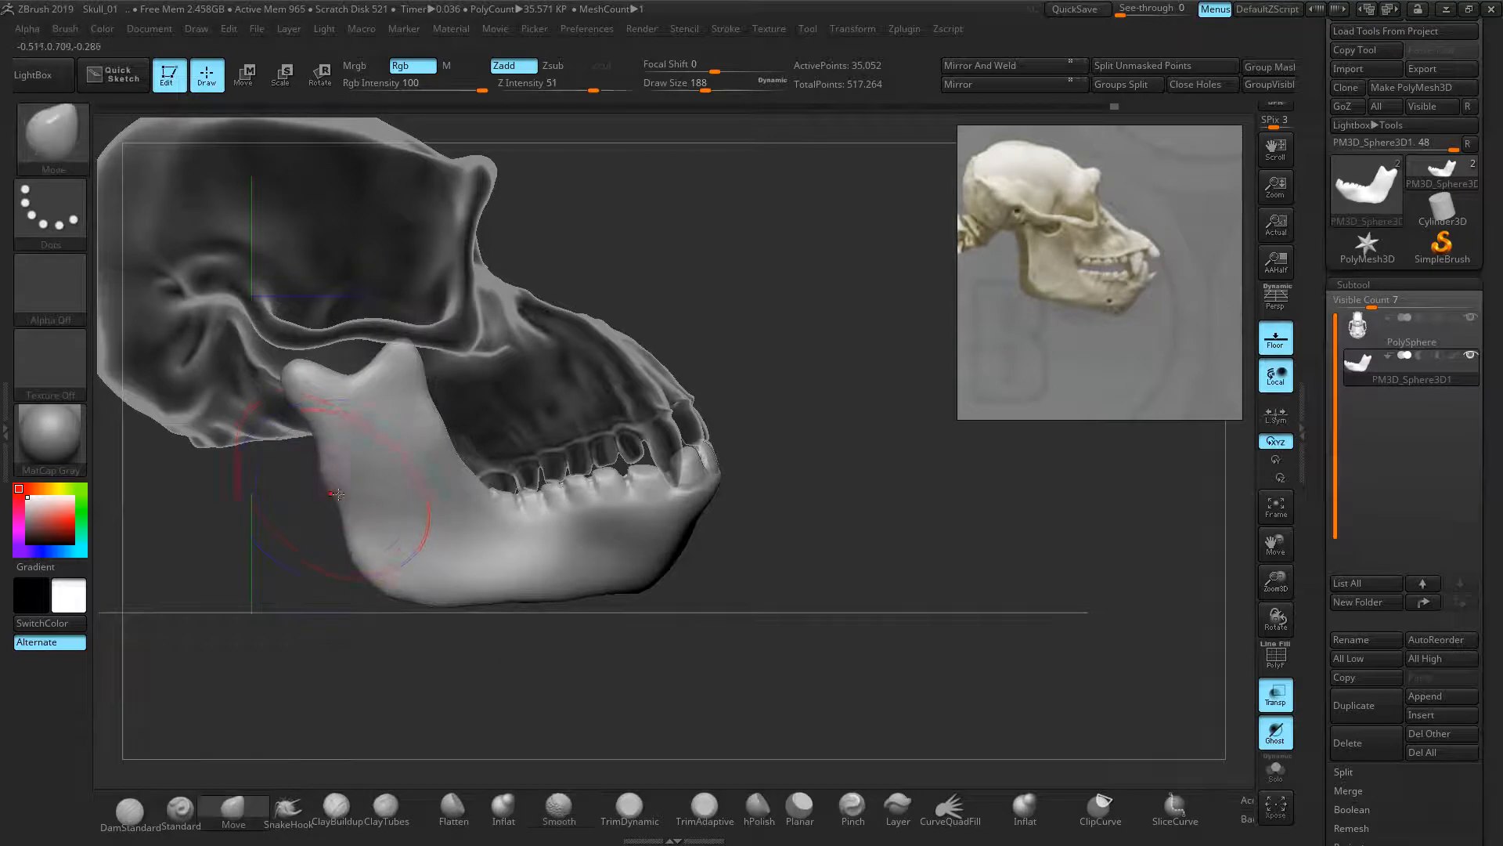
{"action": "mouse_move", "coordinate": [325, 474]}
{"action": "left_mouse_down"}
{"action": "mouse_move", "coordinate": [349, 502]}
{"action": "mouse_move", "coordinate": [351, 519]}
{"action": "mouse_move", "coordinate": [333, 509]}
{"action": "mouse_move", "coordinate": [345, 539]}
{"action": "mouse_move", "coordinate": [341, 488]}
{"action": "left_mouse_up"}
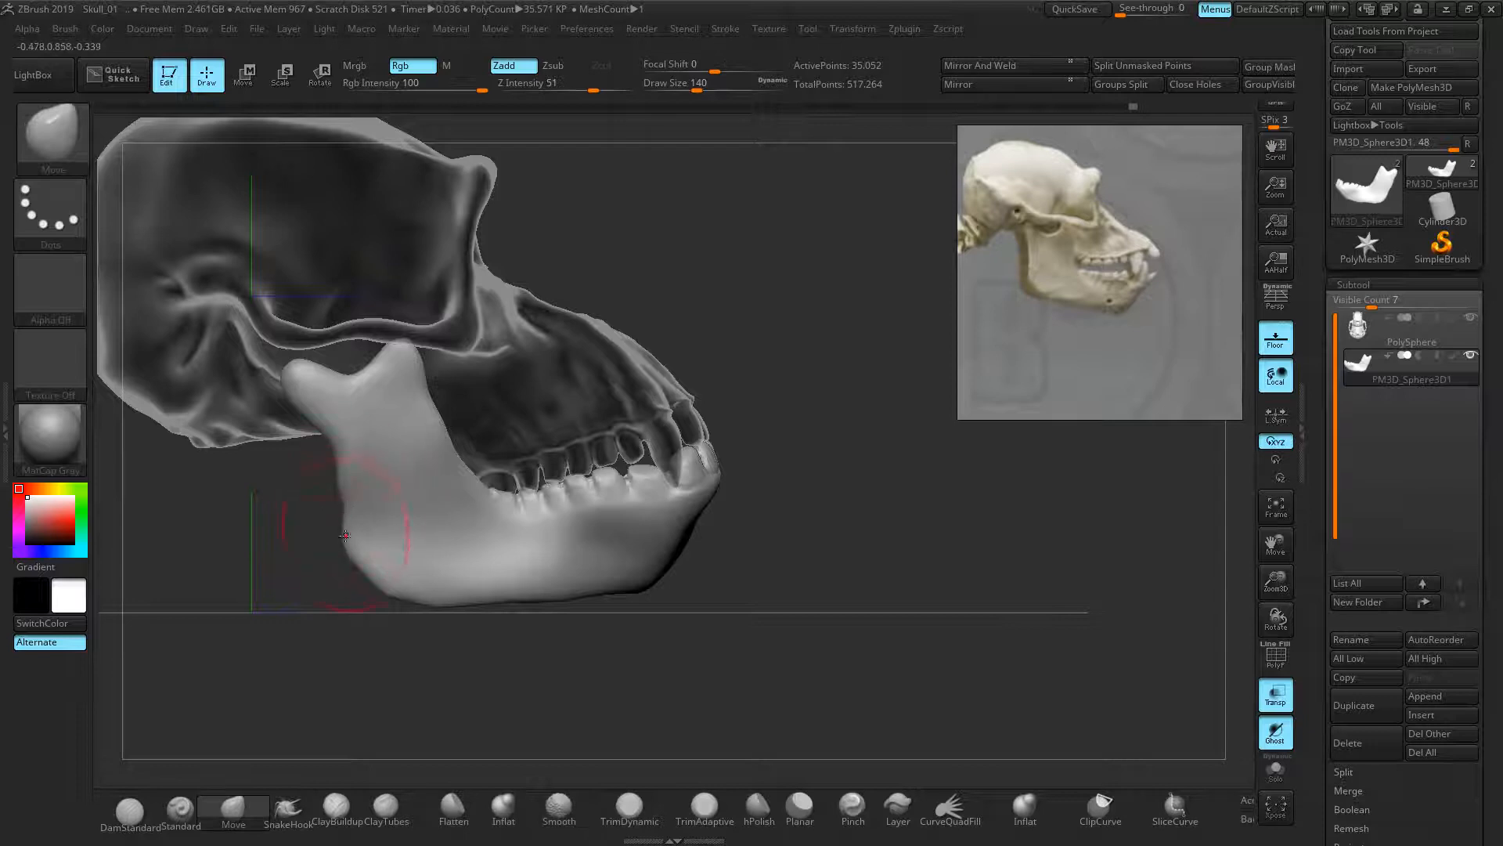
{"action": "mouse_move", "coordinate": [351, 542]}
{"action": "left_mouse_down"}
{"action": "mouse_move", "coordinate": [349, 501]}
{"action": "mouse_move", "coordinate": [358, 551]}
{"action": "left_mouse_up"}
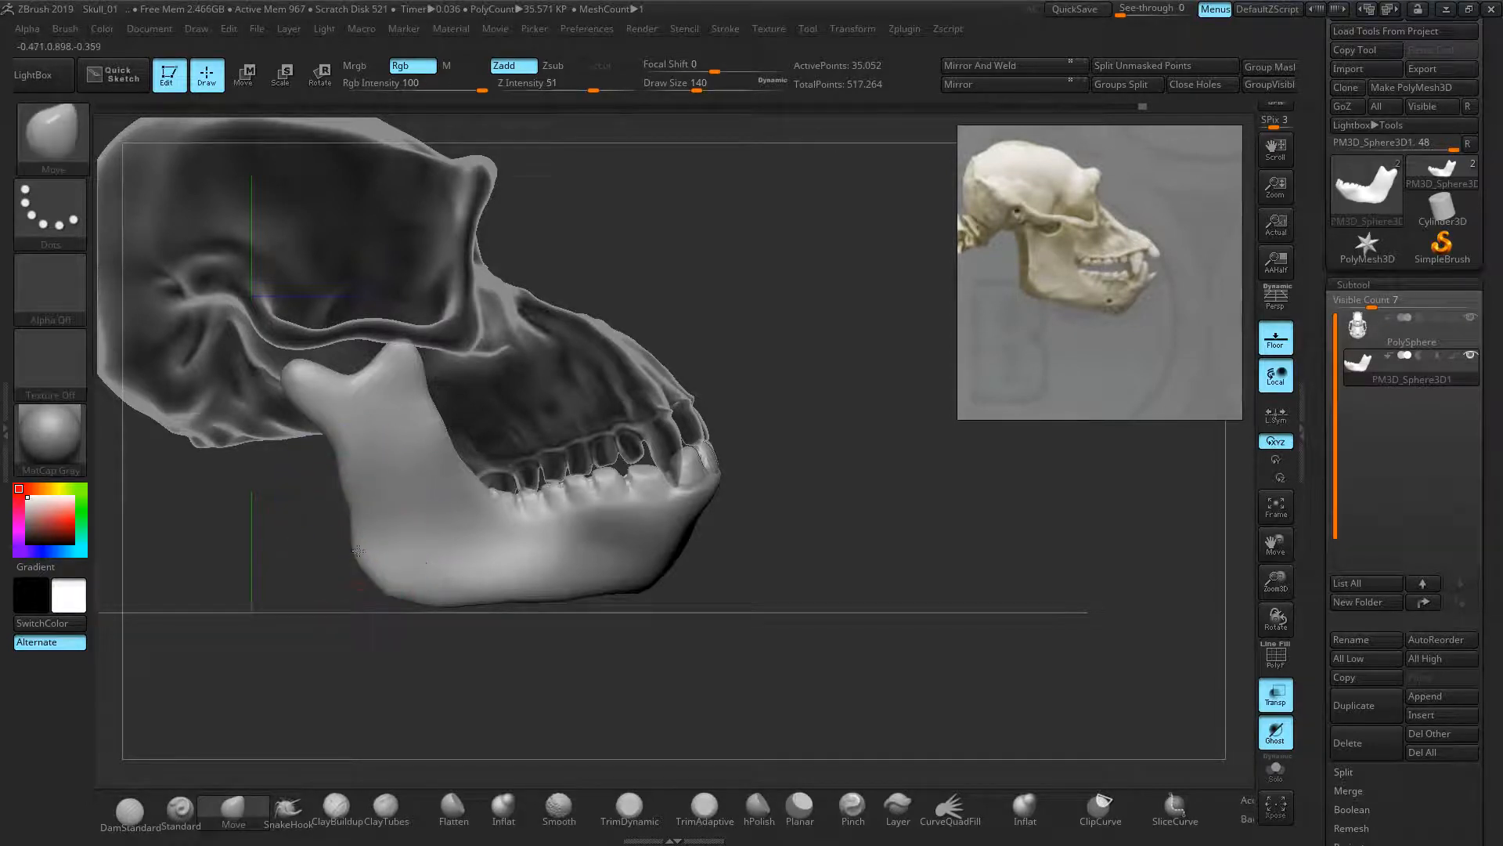
{"action": "left_click_drag", "start_coordinate": [355, 478], "coordinate": [368, 564], "text": "shift"}
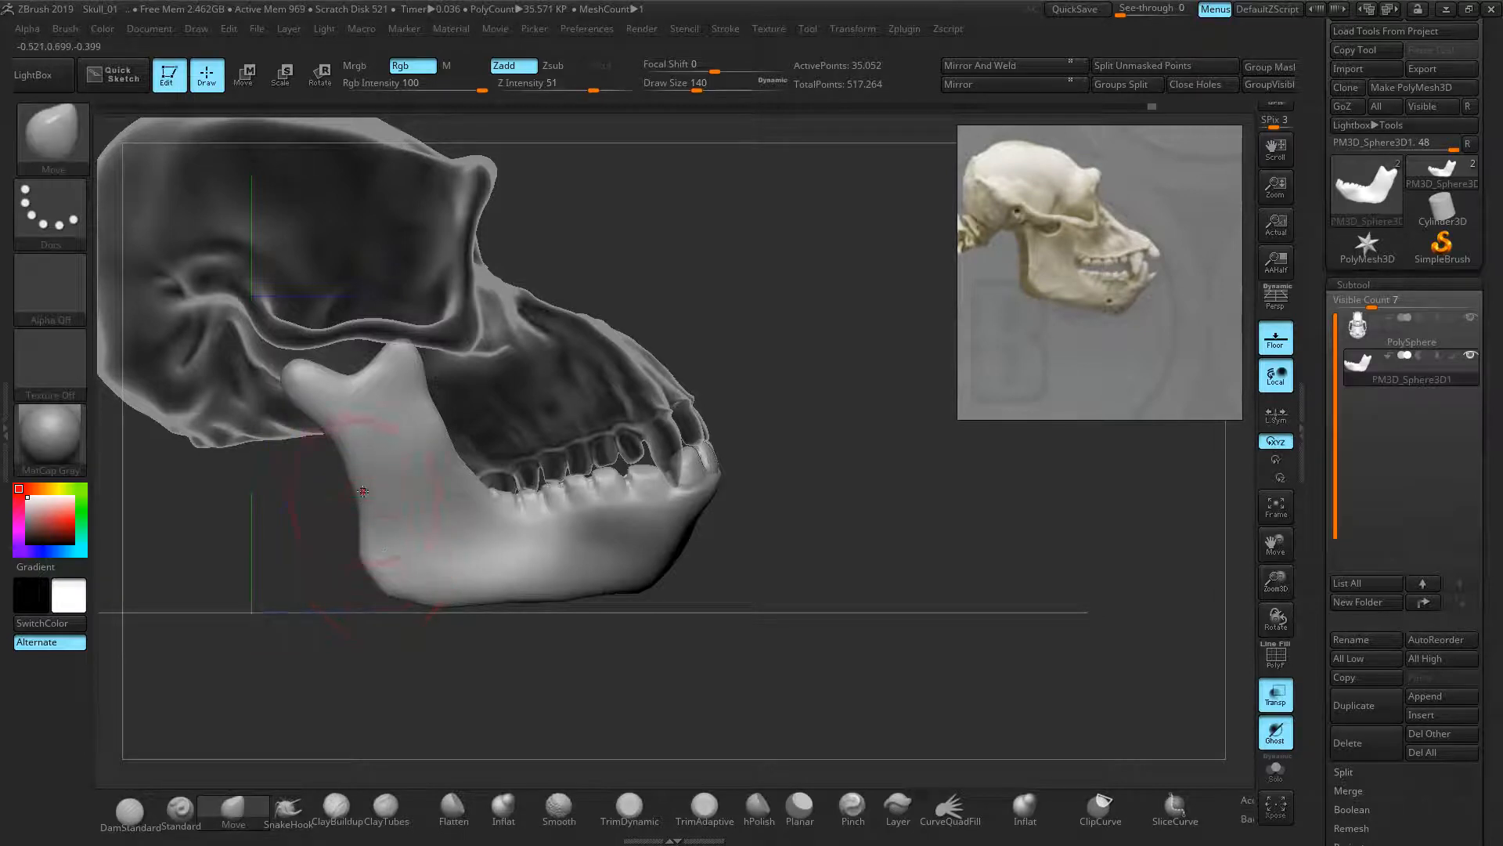
- Pull the neck below the condyle backward and the coronoid process forward, and adjust the jaw below the back teeth
{"action": "left_click_drag", "start_coordinate": [340, 427], "coordinate": [328, 429]}
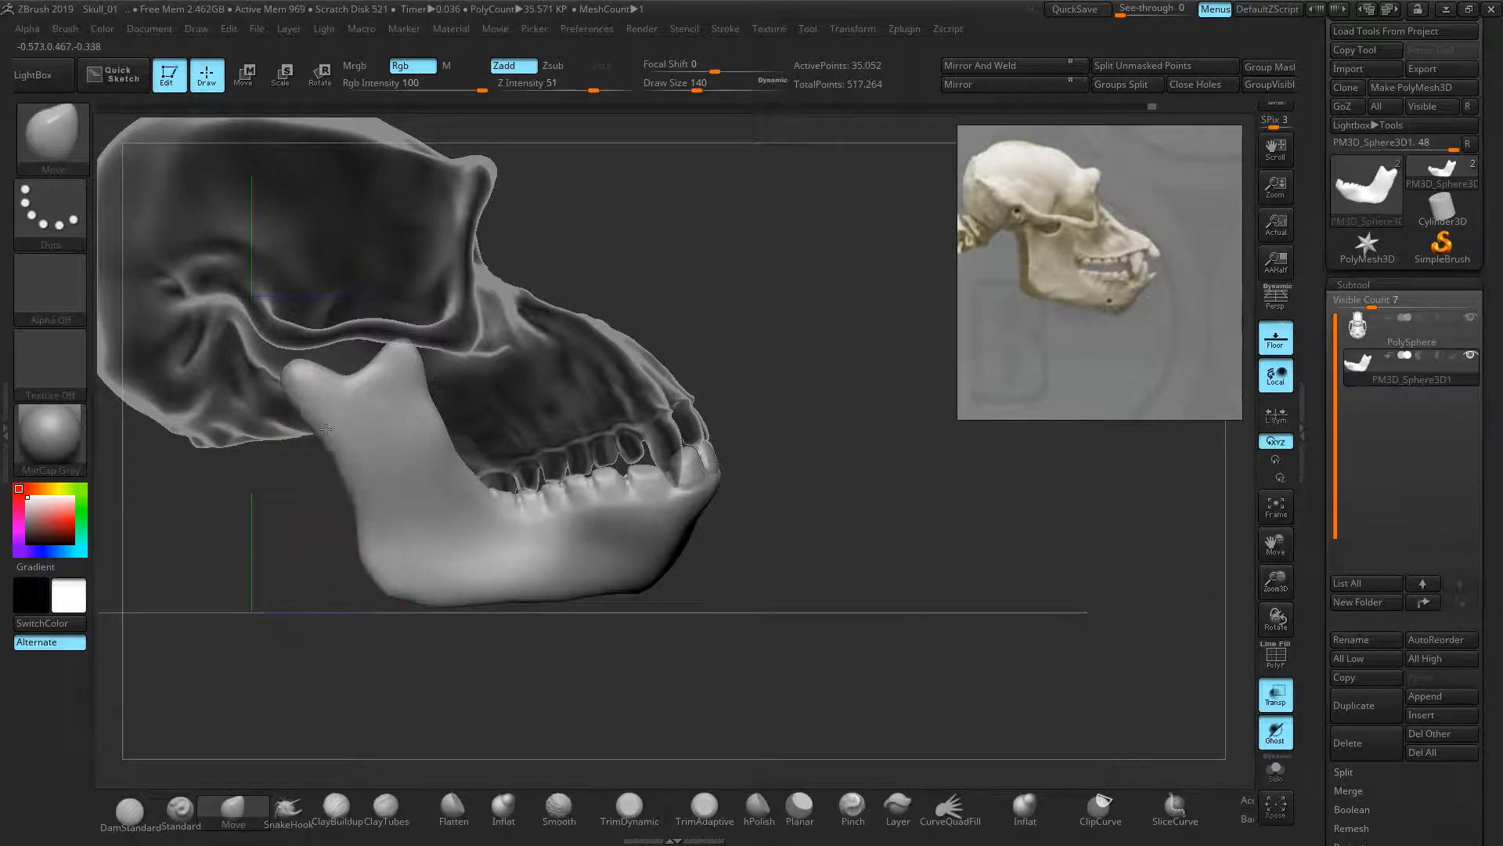
{"action": "mouse_move", "coordinate": [368, 381]}
{"action": "left_mouse_down"}
{"action": "mouse_move", "coordinate": [416, 358]}
{"action": "mouse_move", "coordinate": [431, 397]}
{"action": "left_mouse_up"}
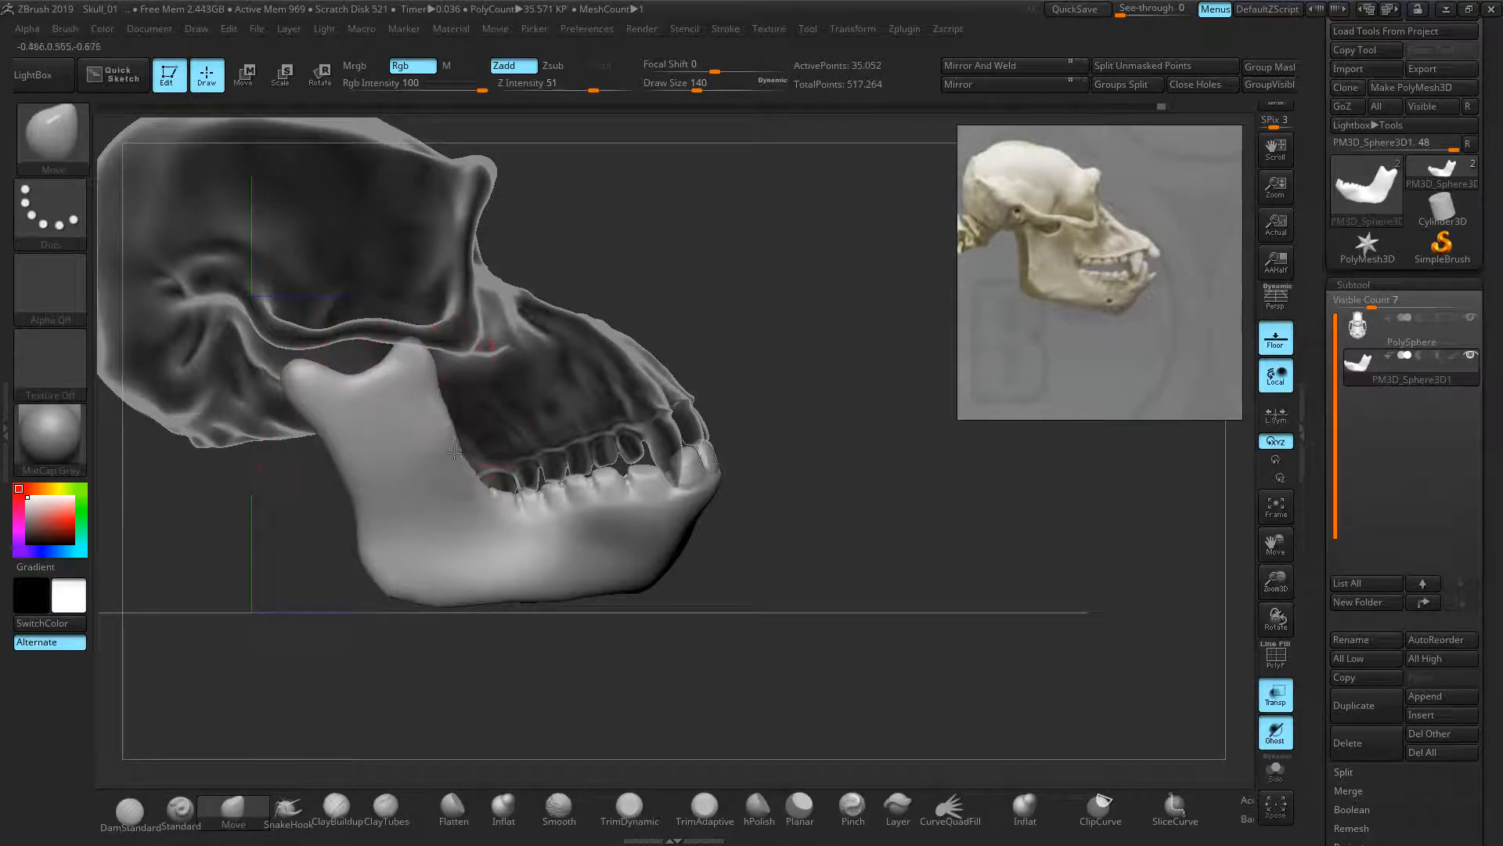
{"action": "left_click_drag", "start_coordinate": [501, 526], "coordinate": [498, 534]}
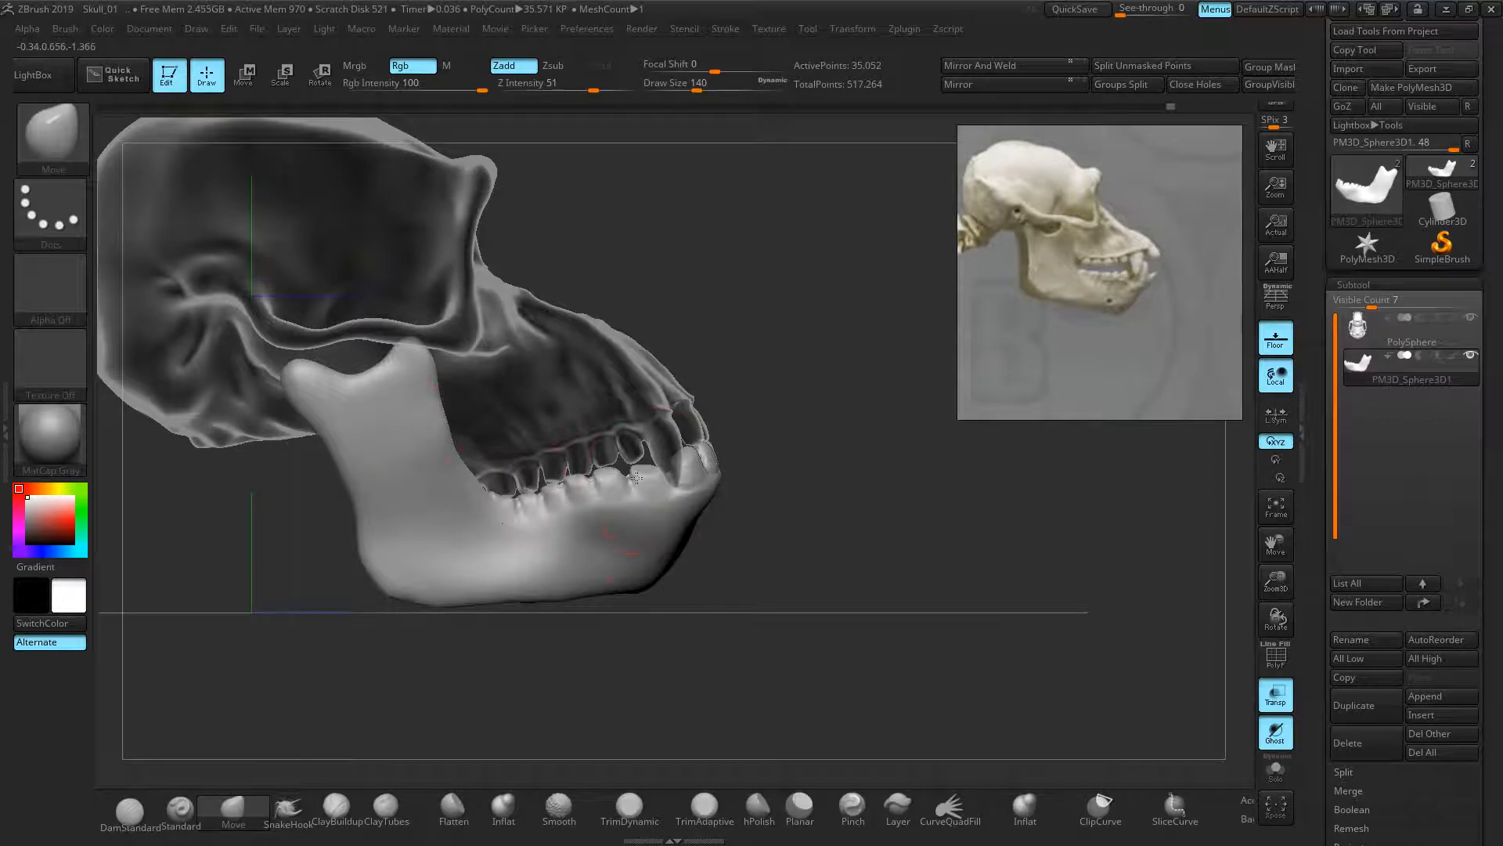
- Refine the lower tooth row with the Move brush at draw size 72, checking it from several angles
{"action": "mouse_move", "coordinate": [812, 527]}
{"action": "right_mouse_down", "text": "alt"}
{"action": "mouse_move", "coordinate": [884, 523]}
{"action": "mouse_move", "coordinate": [816, 509]}
{"action": "right_mouse_up", "text": "alt"}
{"action": "right_click_drag", "start_coordinate": [809, 577], "coordinate": [871, 575], "text": "ctrl"}
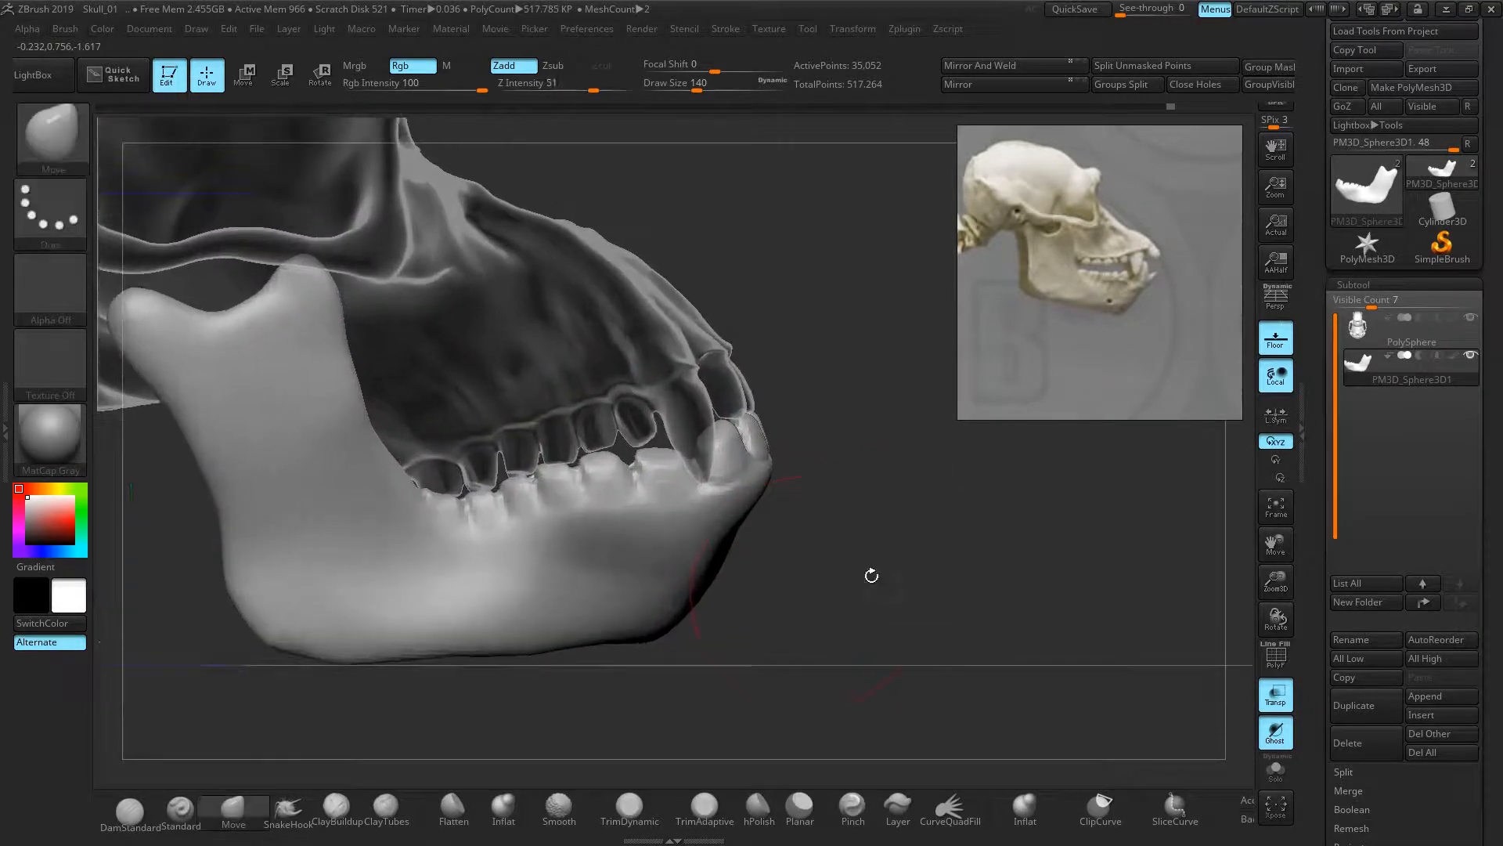
{"action": "mouse_move", "coordinate": [681, 475]}
{"action": "left_mouse_down"}
{"action": "mouse_move", "coordinate": [654, 465]}
{"action": "mouse_move", "coordinate": [501, 505]}
{"action": "mouse_move", "coordinate": [392, 509]}
{"action": "left_mouse_up"}
{"action": "left_click_drag", "start_coordinate": [821, 365], "coordinate": [775, 336]}
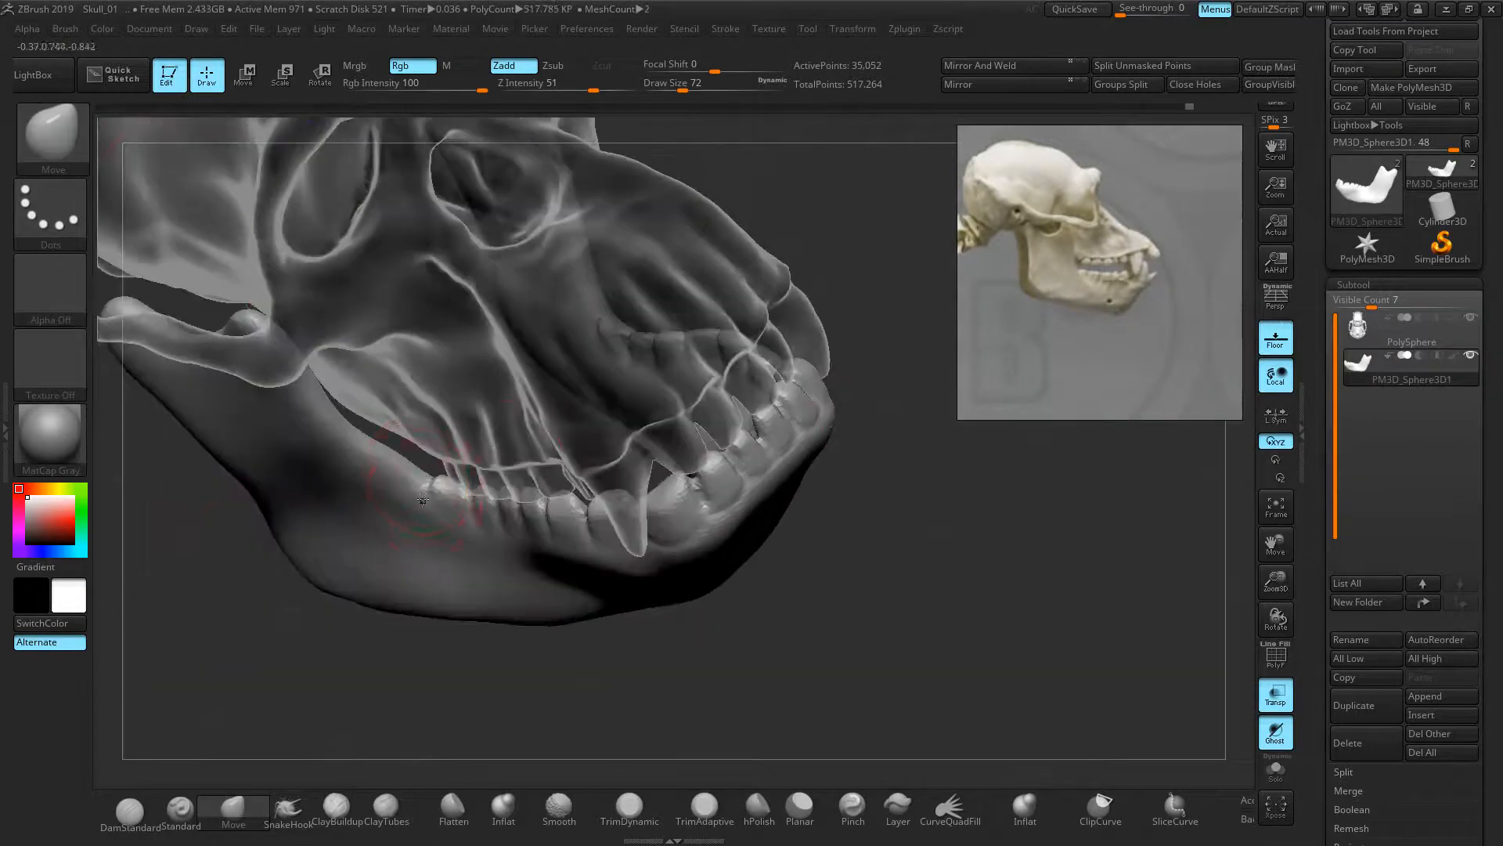
{"action": "left_click_drag", "start_coordinate": [860, 462], "coordinate": [908, 477]}
{"action": "mouse_move", "coordinate": [830, 548]}
{"action": "left_mouse_down"}
{"action": "mouse_move", "coordinate": [768, 590]}
{"action": "mouse_move", "coordinate": [805, 513]}
{"action": "mouse_move", "coordinate": [759, 465]}
{"action": "mouse_move", "coordinate": [732, 498]}
{"action": "mouse_move", "coordinate": [648, 527]}
{"action": "left_mouse_up"}
- Set the jaw's DynaMesh resolution to 232 and remesh it
{"action": "right_click_drag", "start_coordinate": [648, 527], "coordinate": [1034, 549], "text": "ctrl"}
{"action": "left_click", "coordinate": [1366, 284]}
{"action": "left_click", "coordinate": [1364, 304]}
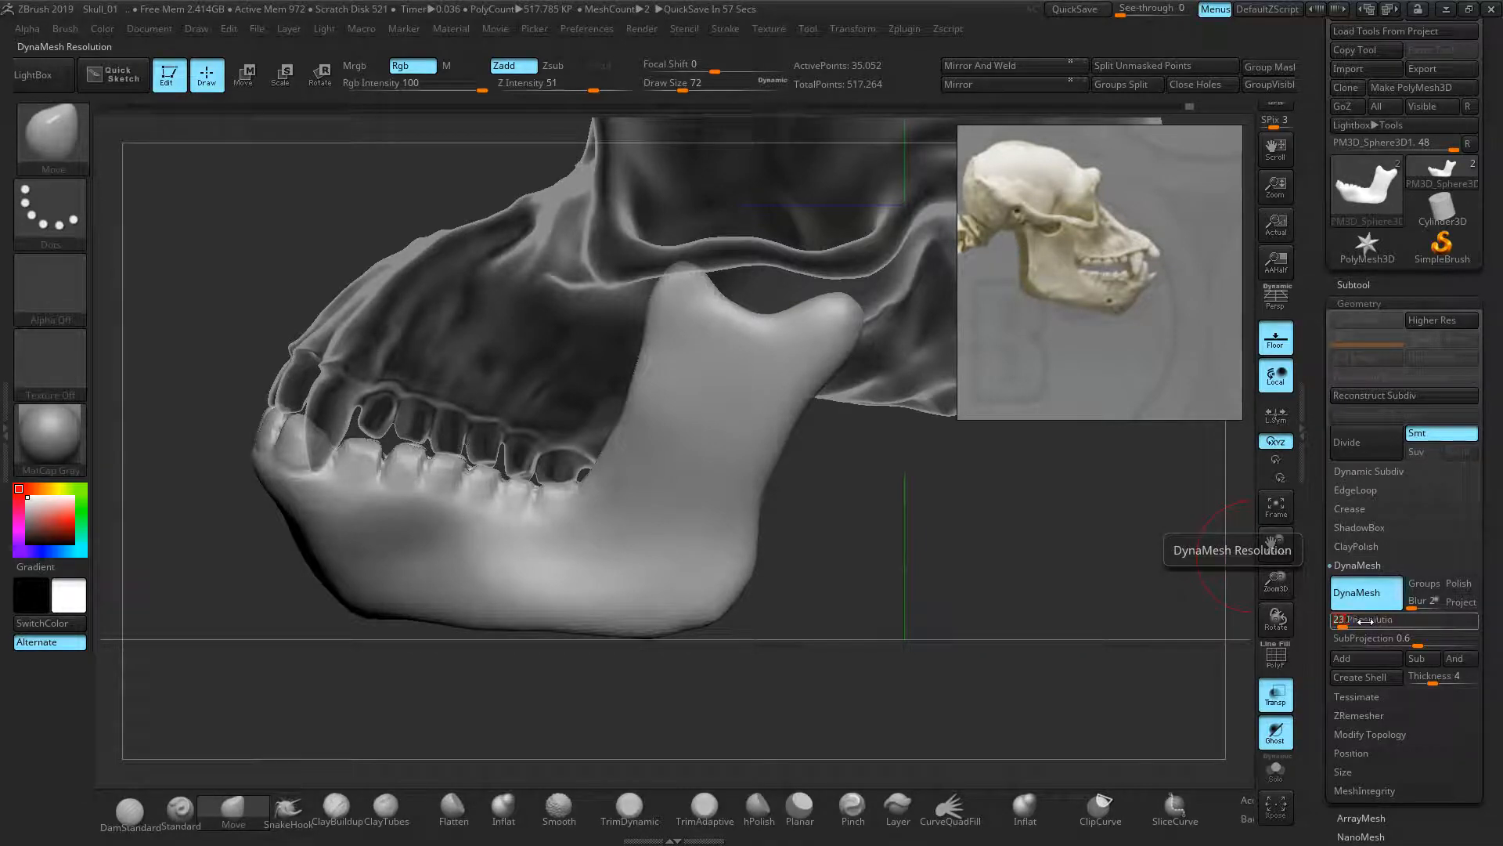
{"action": "key", "text": "shift"}
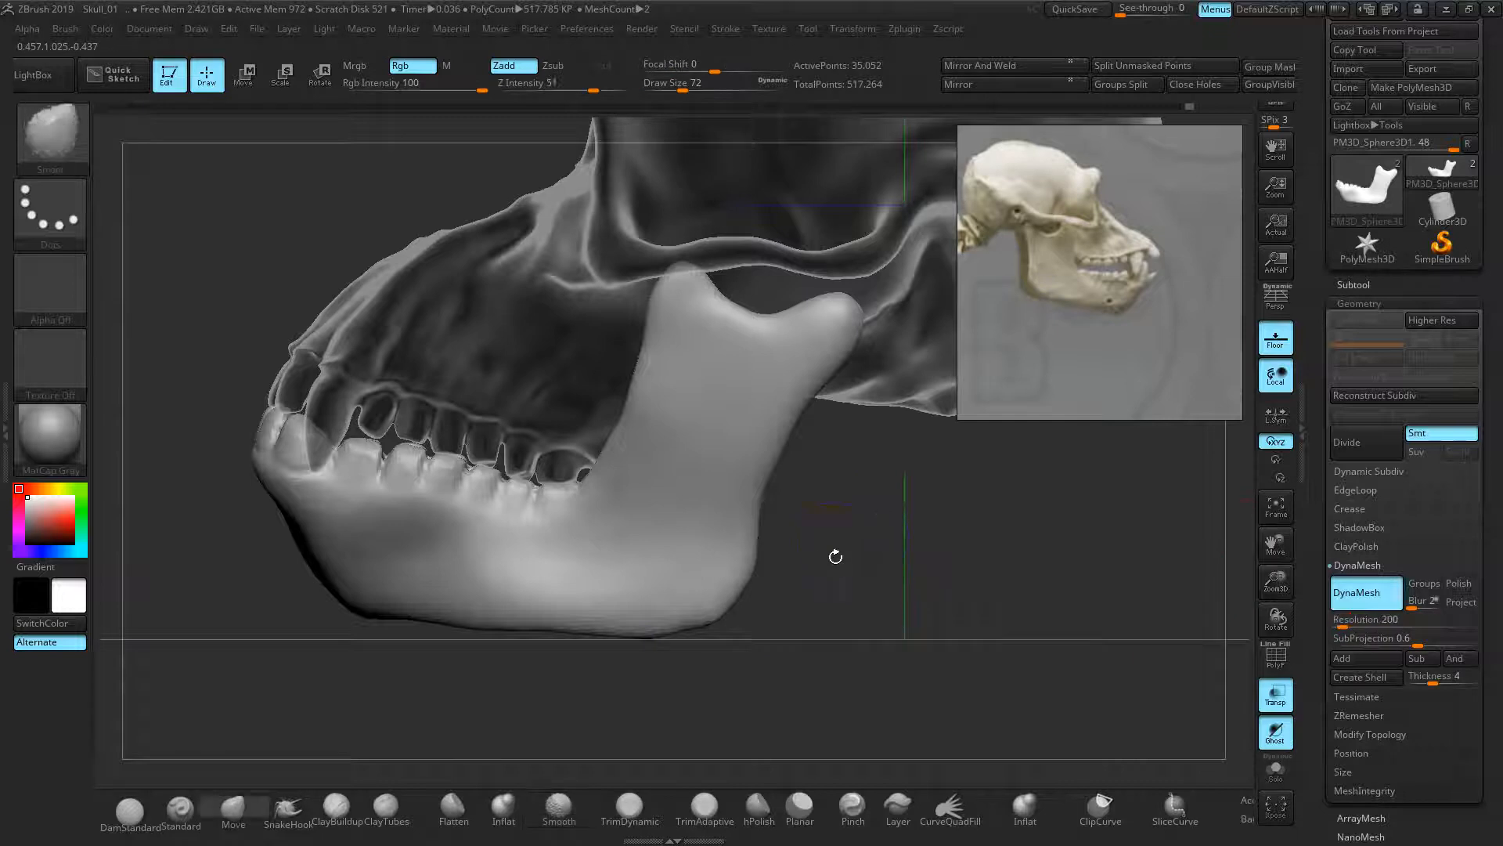
{"action": "key", "text": "ctrl"}
{"action": "left_click", "coordinate": [1387, 618]}
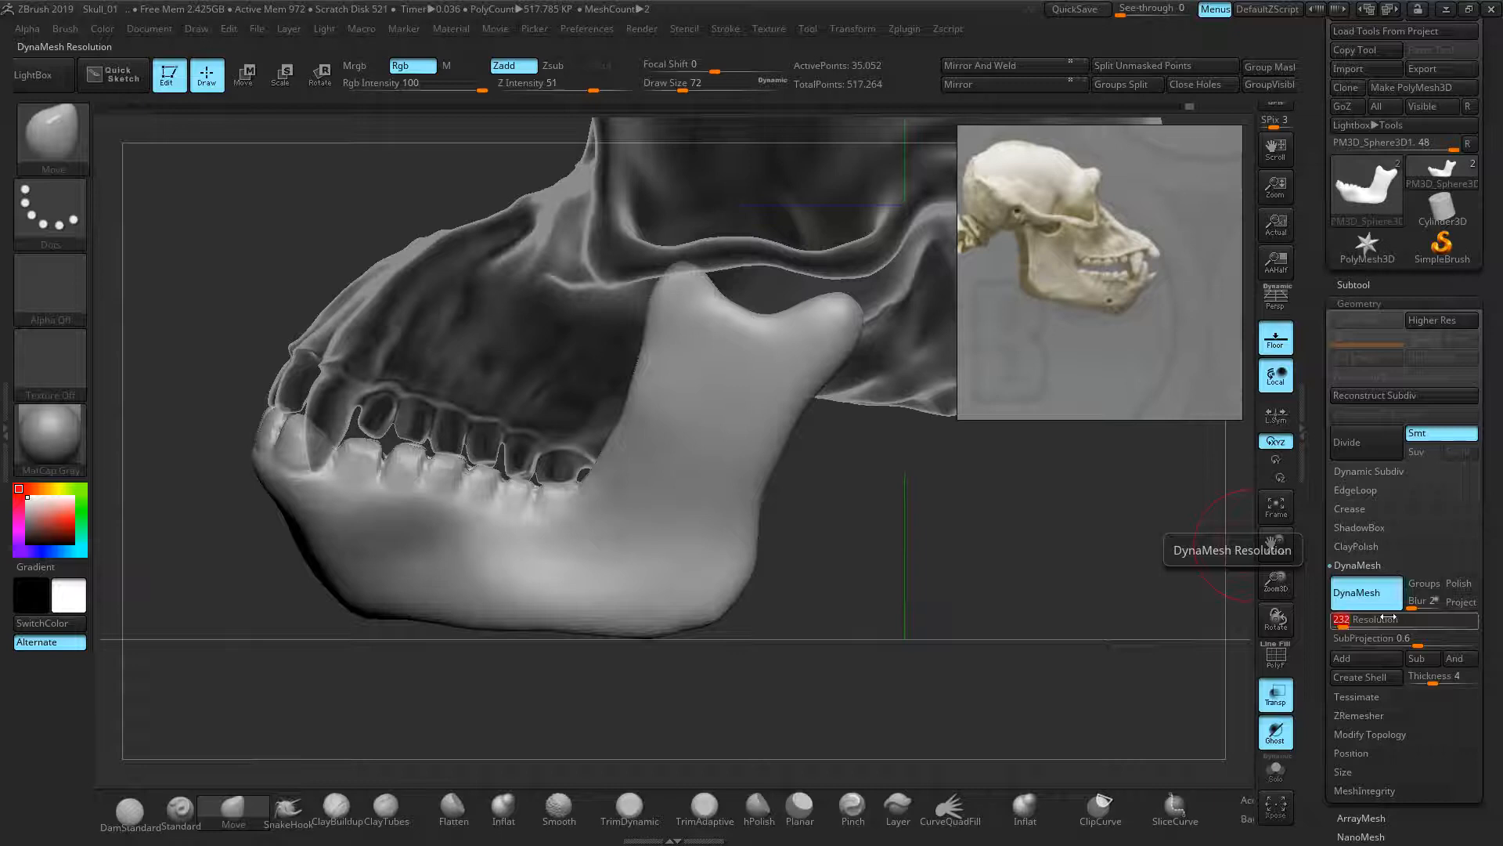
{"action": "left_click_drag", "start_coordinate": [967, 515], "coordinate": [909, 537], "text": "ctrl"}
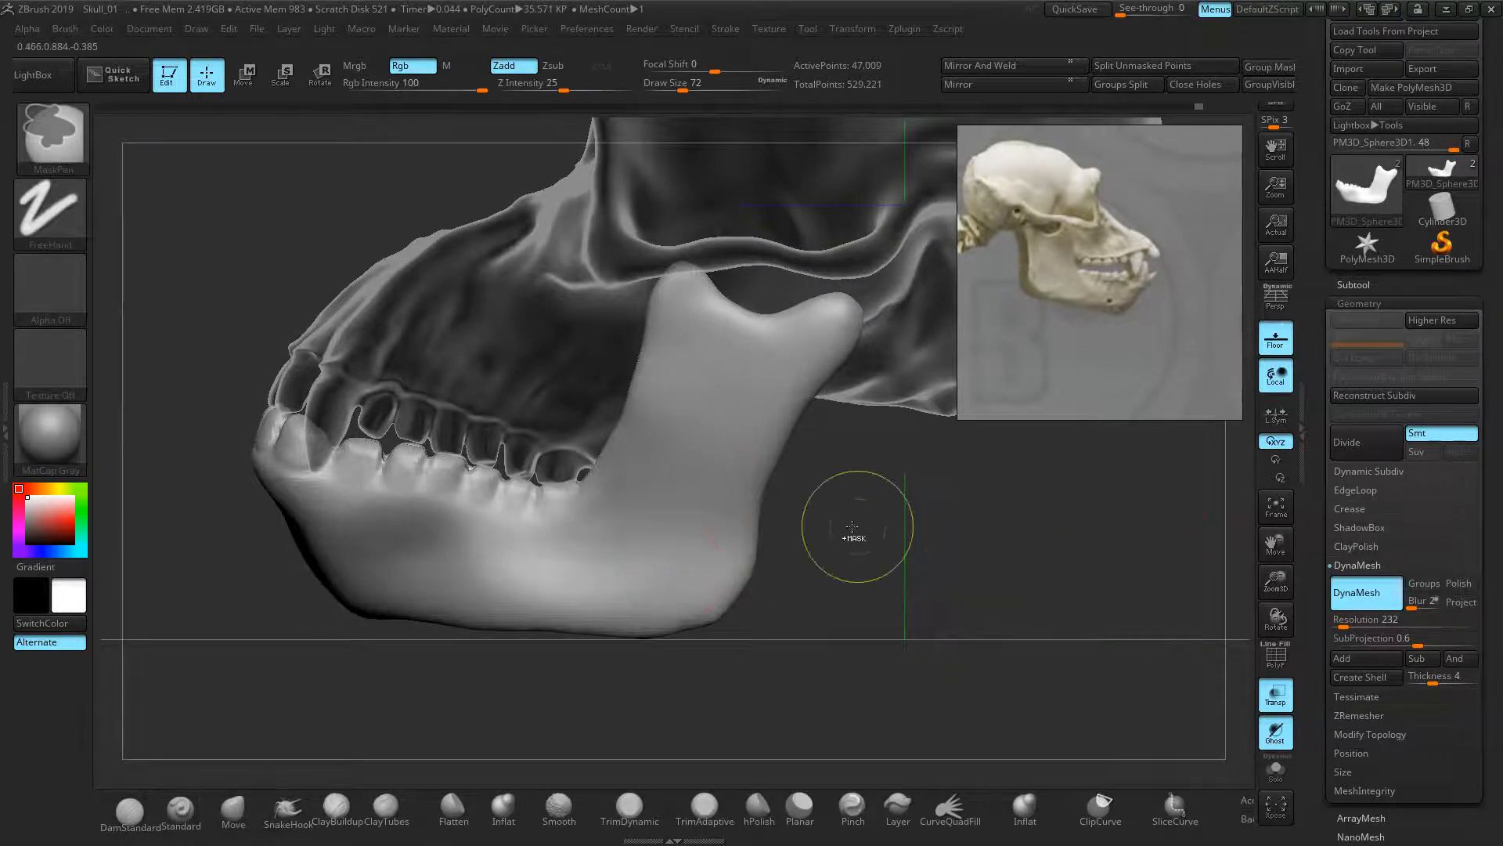
- Carve the gum line beneath the lower side teeth with the DamStandard brush at draw size 20
{"action": "right_click_drag", "start_coordinate": [852, 527], "coordinate": [791, 627], "text": "ctrl"}
{"action": "right_click_drag", "start_coordinate": [705, 666], "coordinate": [956, 562], "text": "alt"}
{"action": "left_click", "coordinate": [130, 813]}
{"action": "mouse_move", "coordinate": [627, 426]}
{"action": "right_mouse_down", "text": "ctrl"}
{"action": "mouse_move", "coordinate": [609, 458]}
{"action": "mouse_move", "coordinate": [632, 436]}
{"action": "right_mouse_up", "text": "ctrl"}
{"action": "key", "text": "bracketleft"}
{"action": "key", "text": "bracketleft"}
{"action": "key", "text": "bracketleft"}
{"action": "key", "text": "bracketleft"}
{"action": "mouse_move", "coordinate": [568, 337]}
{"action": "left_mouse_down"}
{"action": "mouse_move", "coordinate": [547, 376]}
{"action": "mouse_move", "coordinate": [476, 357]}
{"action": "left_mouse_up"}
{"action": "key", "text": "bracketleft"}
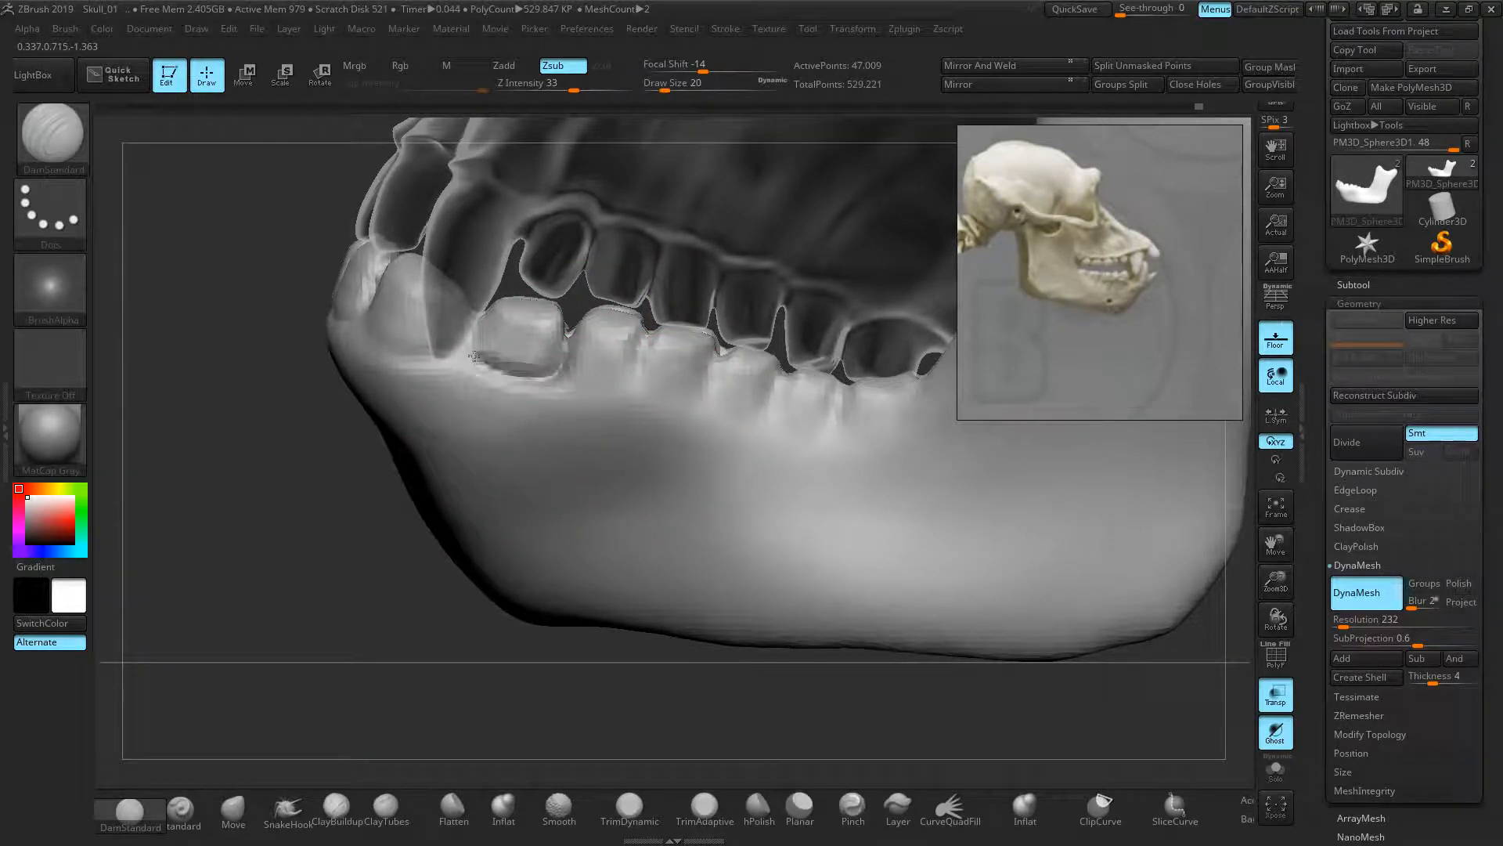
{"action": "mouse_move", "coordinate": [561, 377]}
{"action": "left_mouse_down"}
{"action": "mouse_move", "coordinate": [834, 415]}
{"action": "mouse_move", "coordinate": [931, 397]}
{"action": "left_mouse_up"}
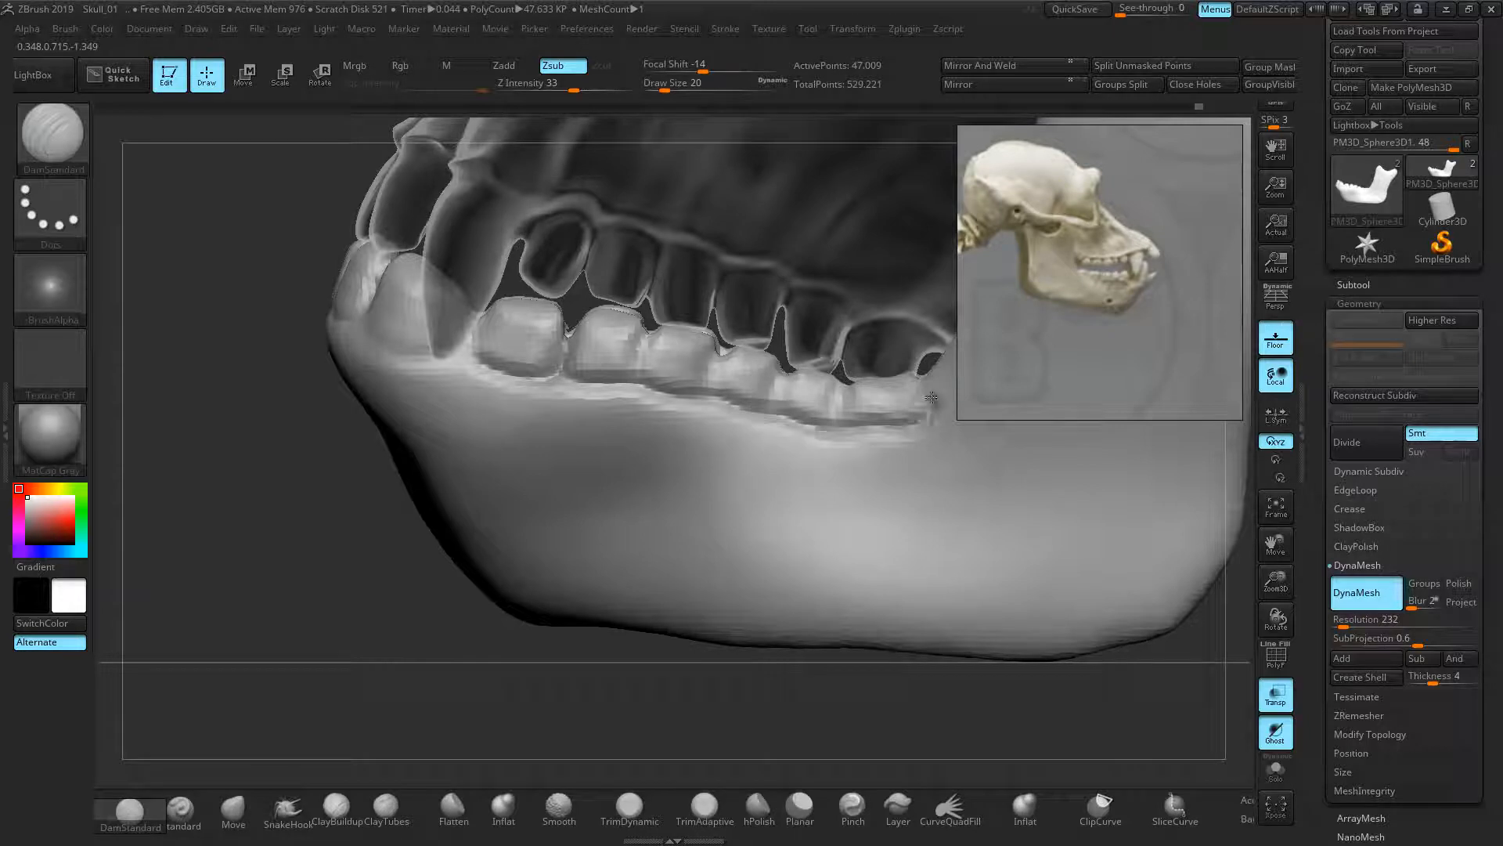
- Undo the last gum line stroke and carve the gum line around each lower side tooth and into the gaps between them
{"action": "key", "text": "ctrl+z"}
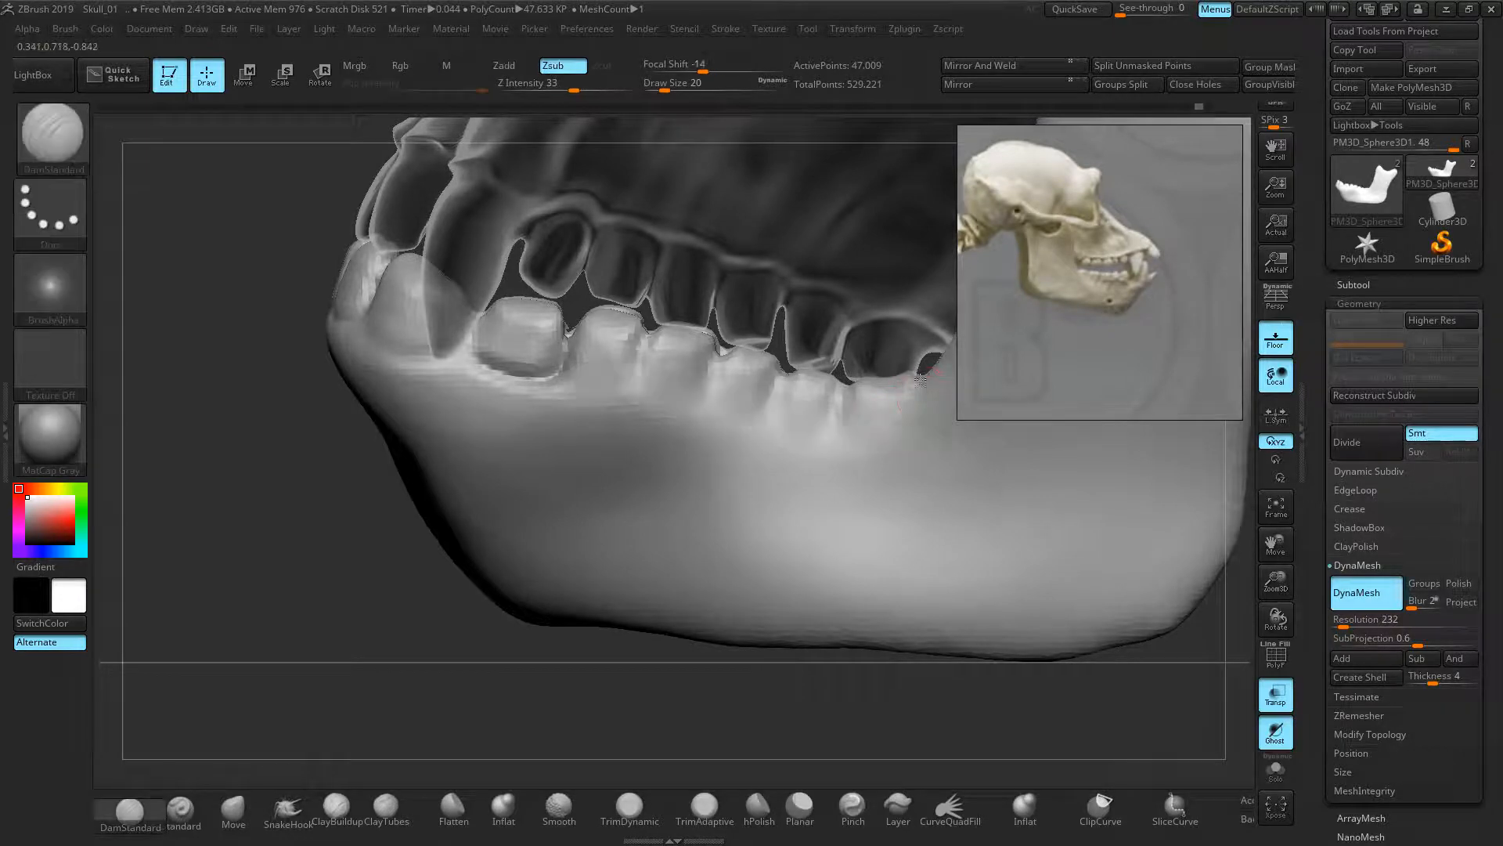
{"action": "mouse_move", "coordinate": [904, 428]}
{"action": "left_mouse_down"}
{"action": "mouse_move", "coordinate": [812, 433]}
{"action": "mouse_move", "coordinate": [562, 380]}
{"action": "mouse_move", "coordinate": [645, 331]}
{"action": "left_mouse_up"}
{"action": "mouse_move", "coordinate": [716, 403]}
{"action": "left_mouse_down"}
{"action": "mouse_move", "coordinate": [713, 368]}
{"action": "mouse_move", "coordinate": [791, 413]}
{"action": "left_mouse_up"}
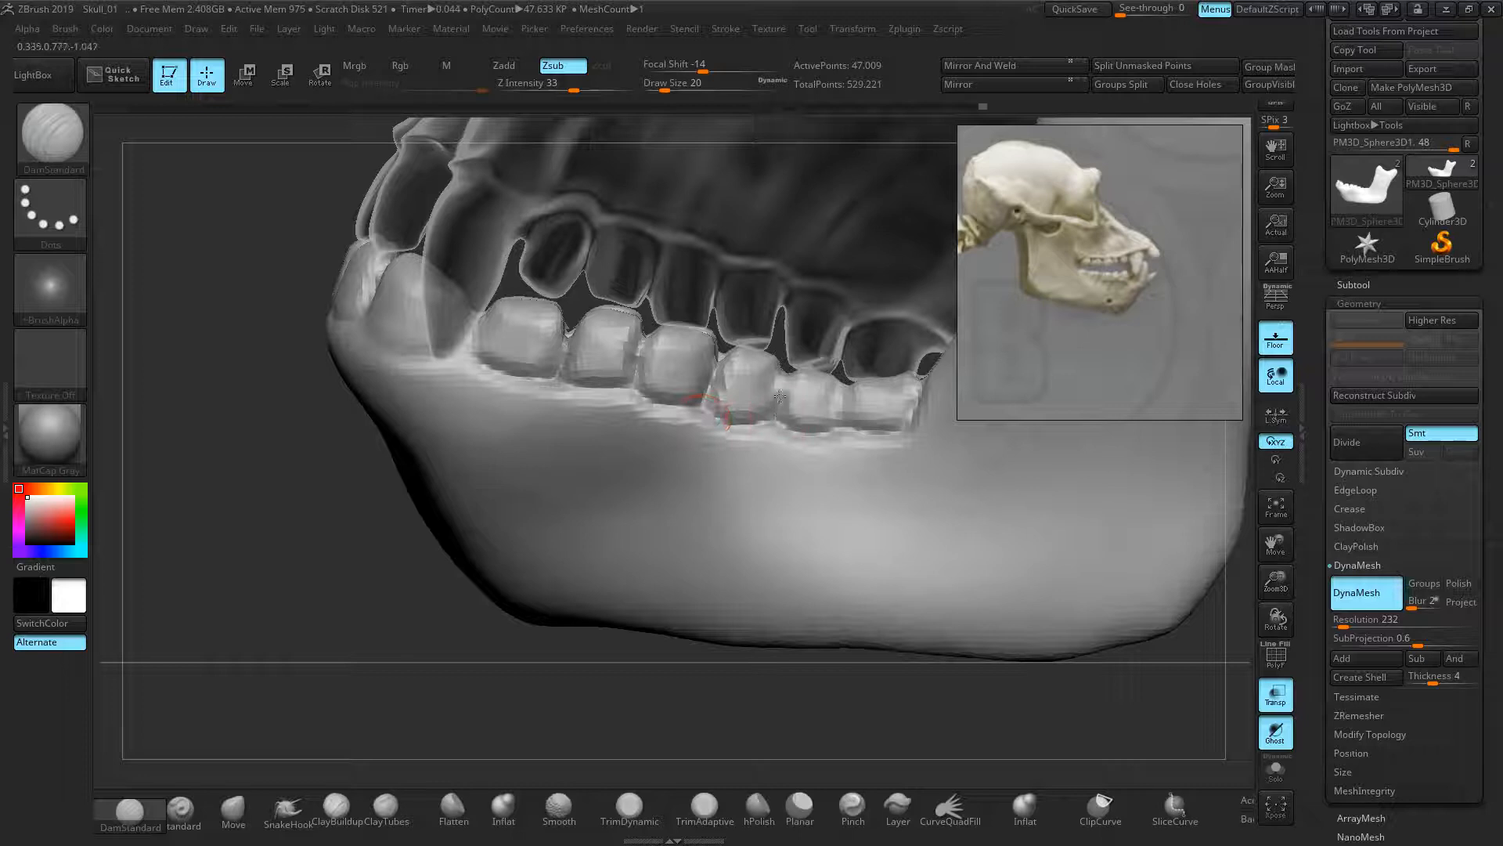
{"action": "key", "text": "ctrl"}
{"action": "left_click_drag", "start_coordinate": [784, 423], "coordinate": [785, 383]}
{"action": "left_click_drag", "start_coordinate": [837, 433], "coordinate": [840, 395]}
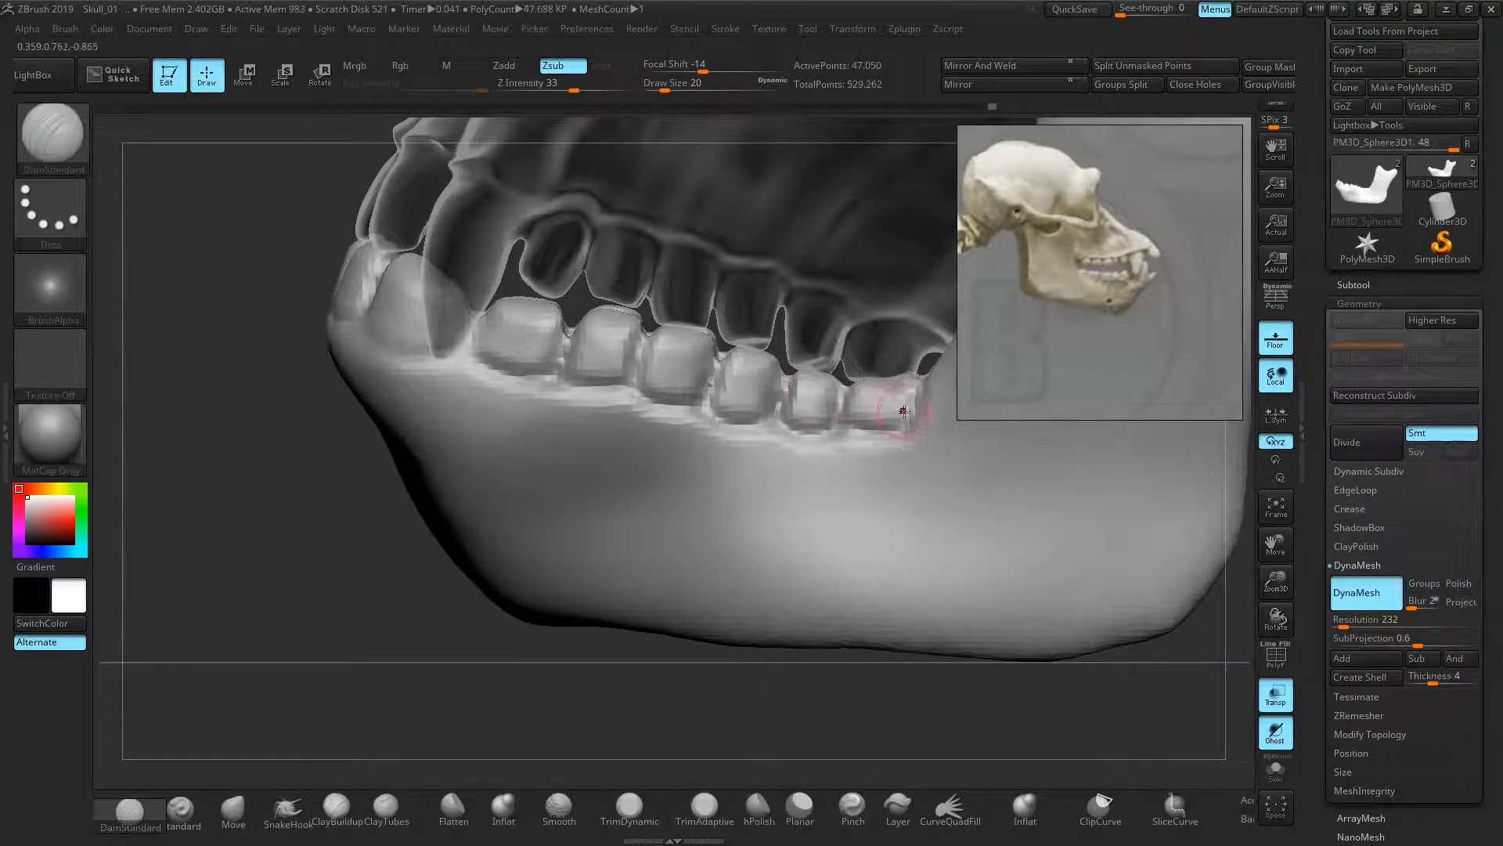
- Carve the gum line beneath the lower canine and around to the front teeth with the DamStandard brush at draw size 20
{"action": "mouse_move", "coordinate": [471, 366]}
{"action": "left_mouse_down"}
{"action": "mouse_move", "coordinate": [887, 436]}
{"action": "mouse_move", "coordinate": [507, 404]}
{"action": "mouse_move", "coordinate": [476, 380]}
{"action": "left_mouse_up"}
{"action": "mouse_move", "coordinate": [174, 444]}
{"action": "left_mouse_down"}
{"action": "mouse_move", "coordinate": [235, 495]}
{"action": "mouse_move", "coordinate": [258, 486]}
{"action": "left_mouse_up"}
{"action": "mouse_move", "coordinate": [550, 722]}
{"action": "left_mouse_down"}
{"action": "mouse_move", "coordinate": [635, 730]}
{"action": "mouse_move", "coordinate": [587, 608]}
{"action": "left_mouse_up"}
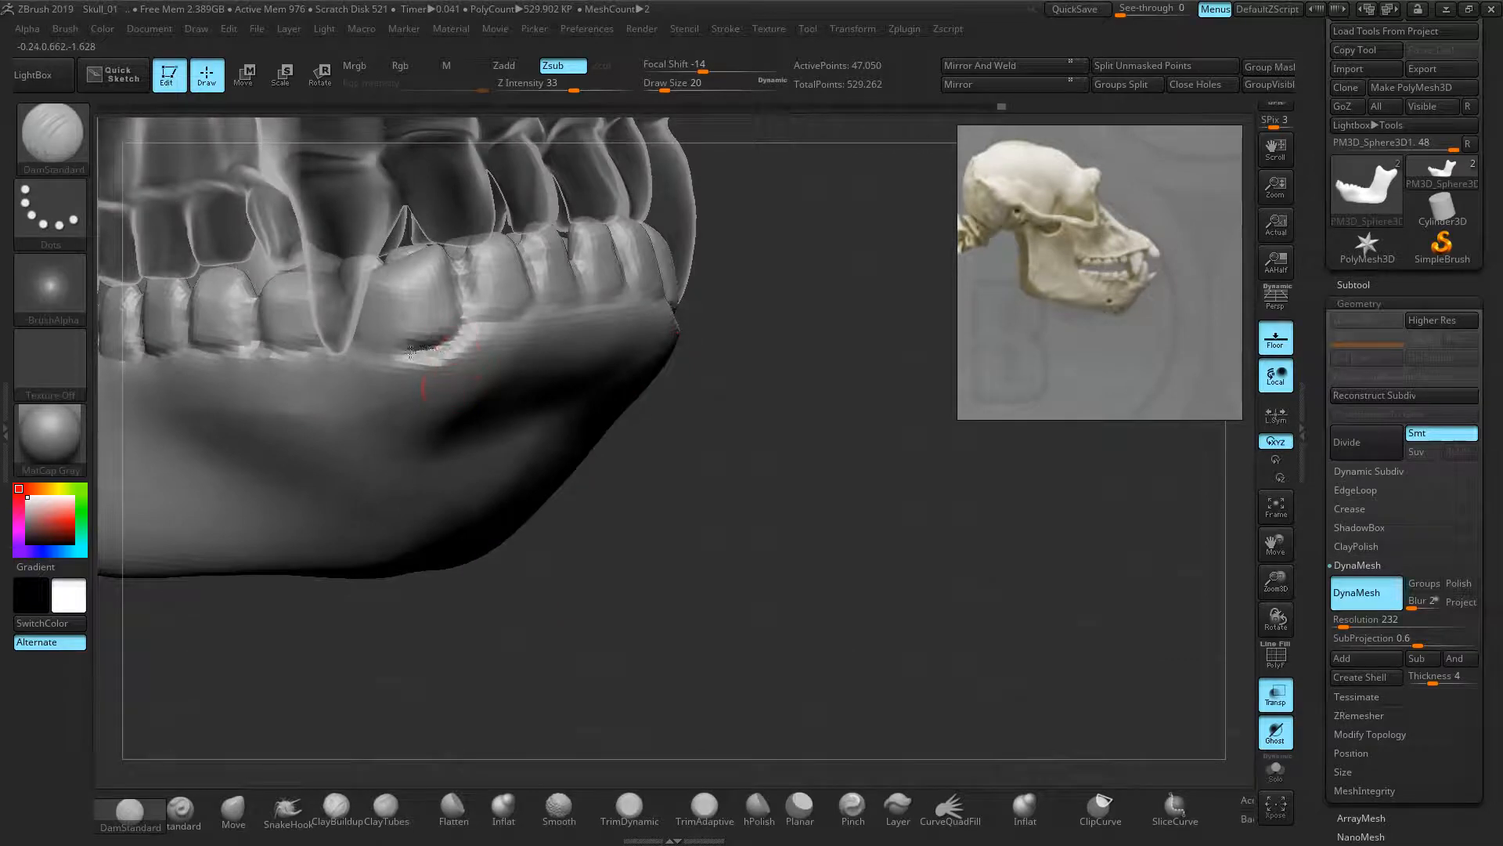
{"action": "mouse_move", "coordinate": [353, 339]}
{"action": "left_mouse_down"}
{"action": "mouse_move", "coordinate": [462, 337]}
{"action": "mouse_move", "coordinate": [571, 308]}
{"action": "mouse_move", "coordinate": [579, 275]}
{"action": "left_mouse_up"}
{"action": "left_click_drag", "start_coordinate": [863, 475], "coordinate": [837, 502], "text": "shift"}
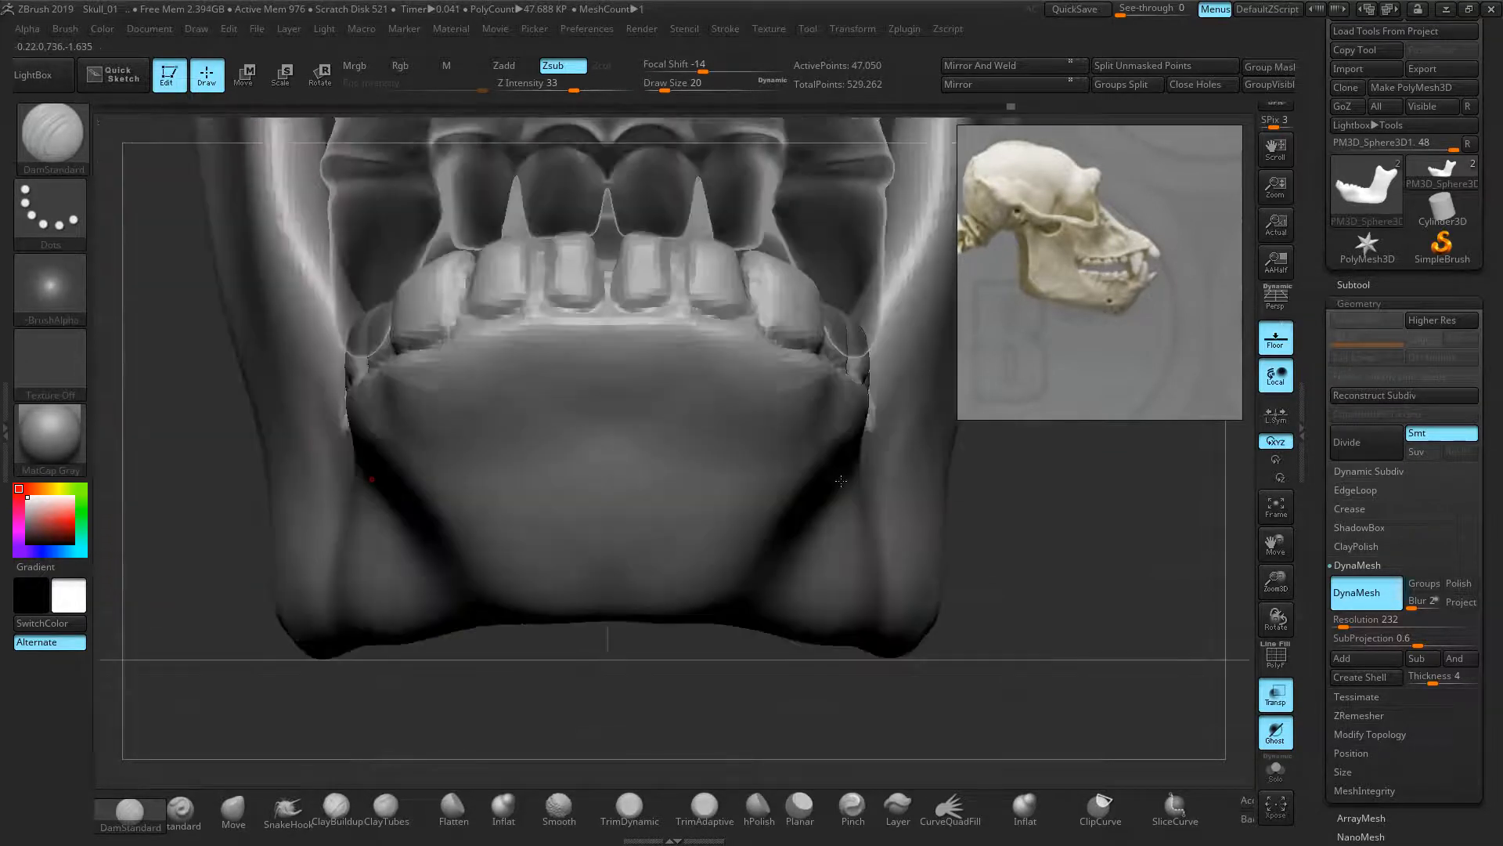
- Check the upper skull's DynaMesh resolution, return to the lower jaw and check its resolution for comparison
{"action": "left_click_drag", "start_coordinate": [996, 520], "coordinate": [1125, 491]}
{"action": "left_click", "coordinate": [1363, 285]}
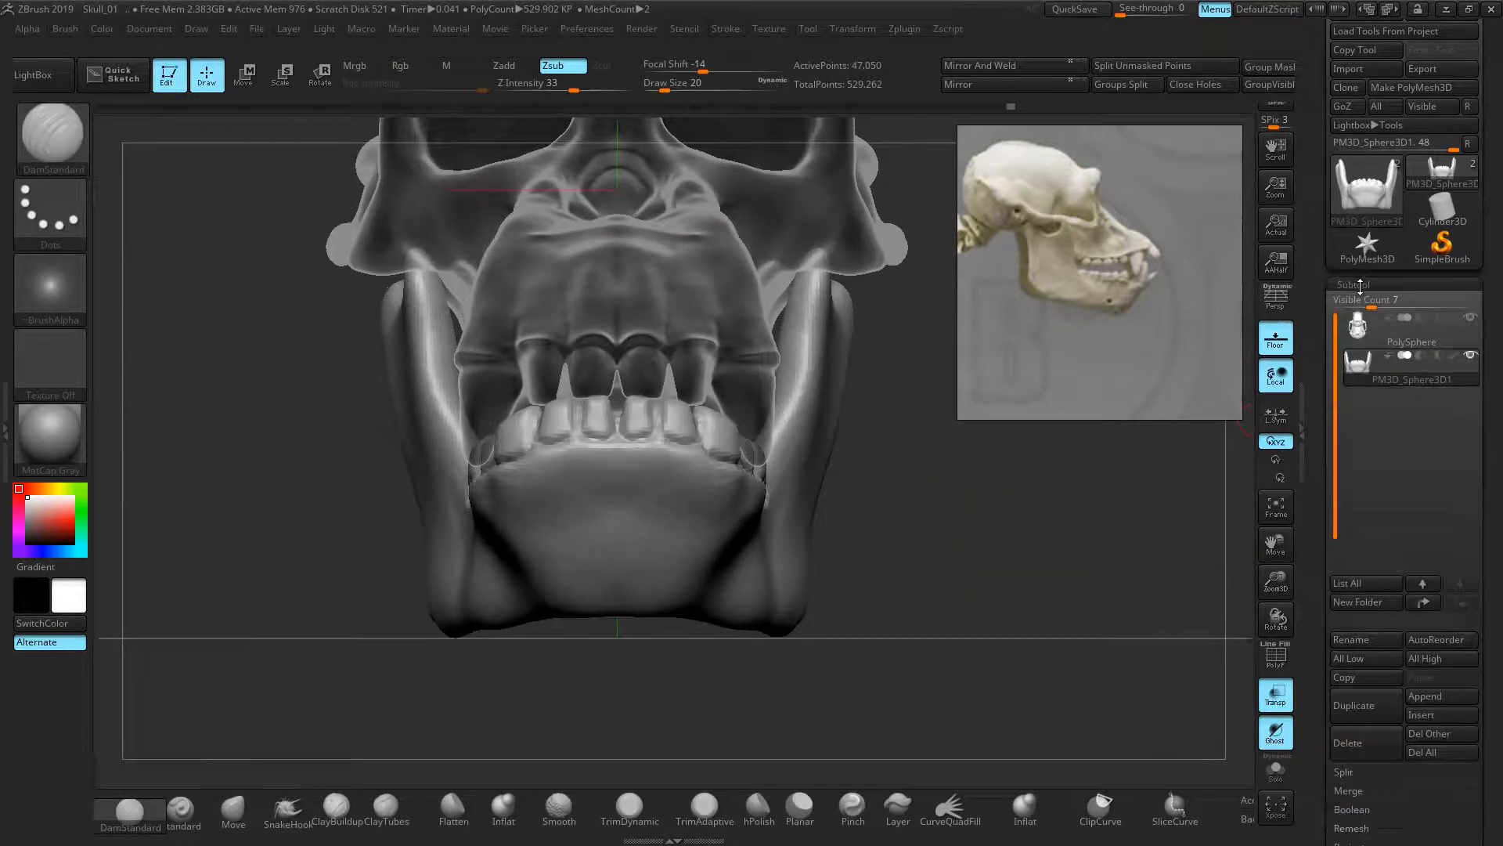
{"action": "left_click", "coordinate": [1430, 328]}
{"action": "left_click", "coordinate": [1354, 284]}
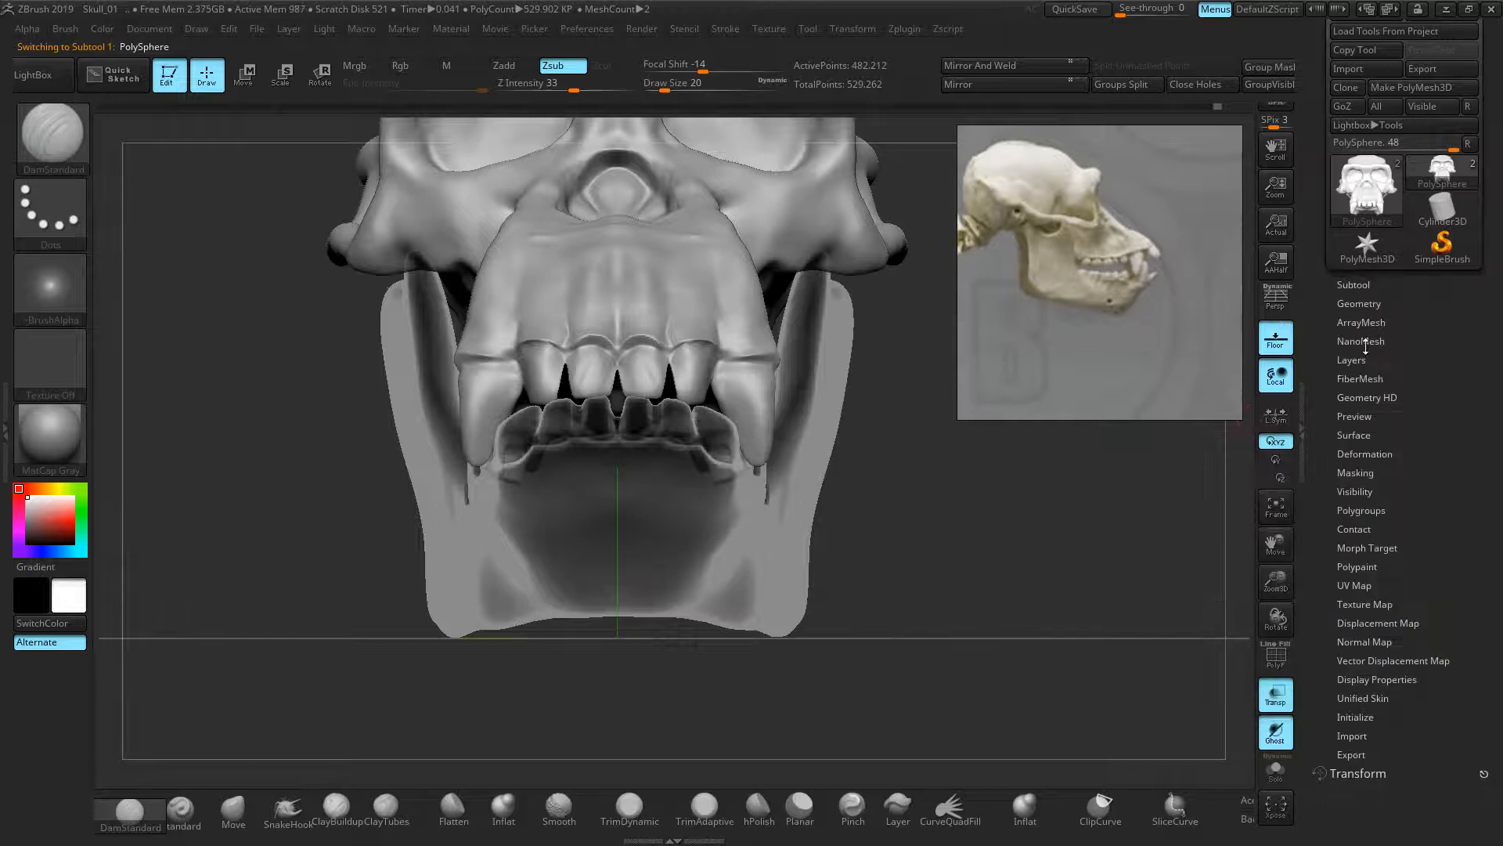
{"action": "left_click", "coordinate": [1361, 304]}
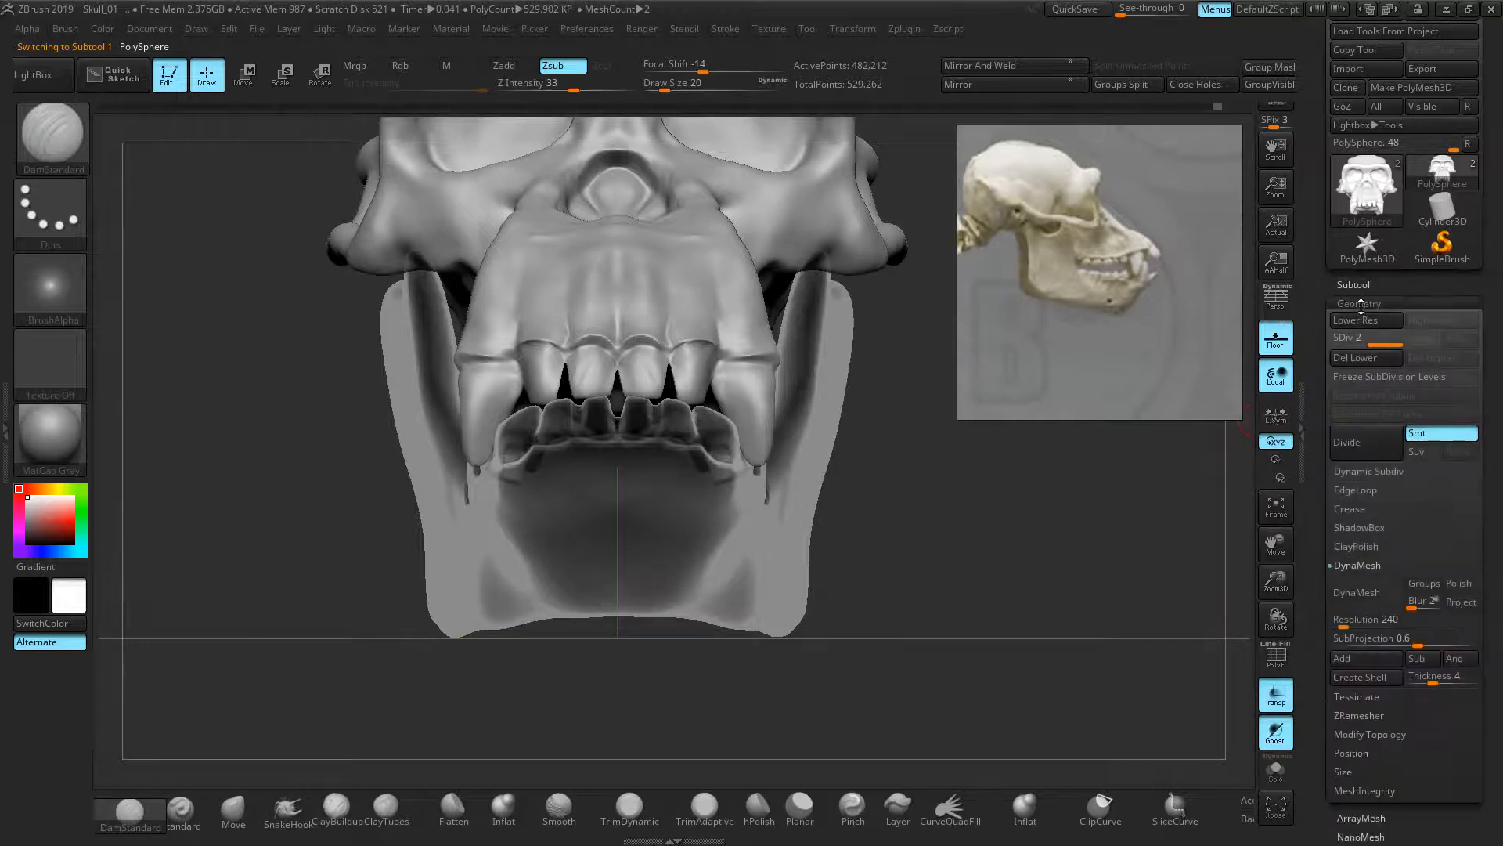
{"action": "left_click", "coordinate": [1354, 284]}
{"action": "left_click", "coordinate": [1398, 379]}
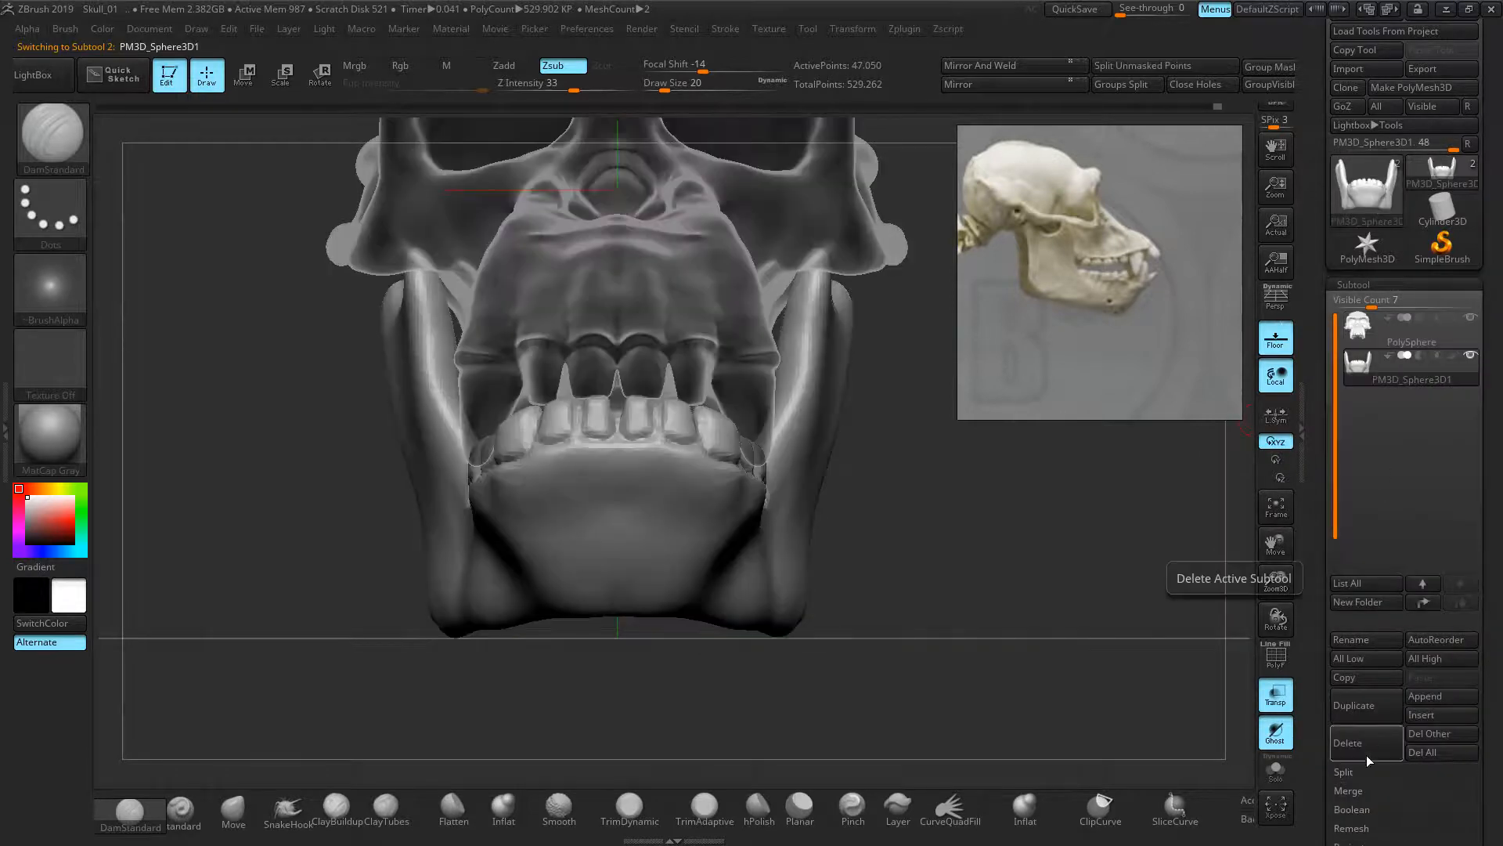
{"action": "left_click", "coordinate": [1357, 284]}
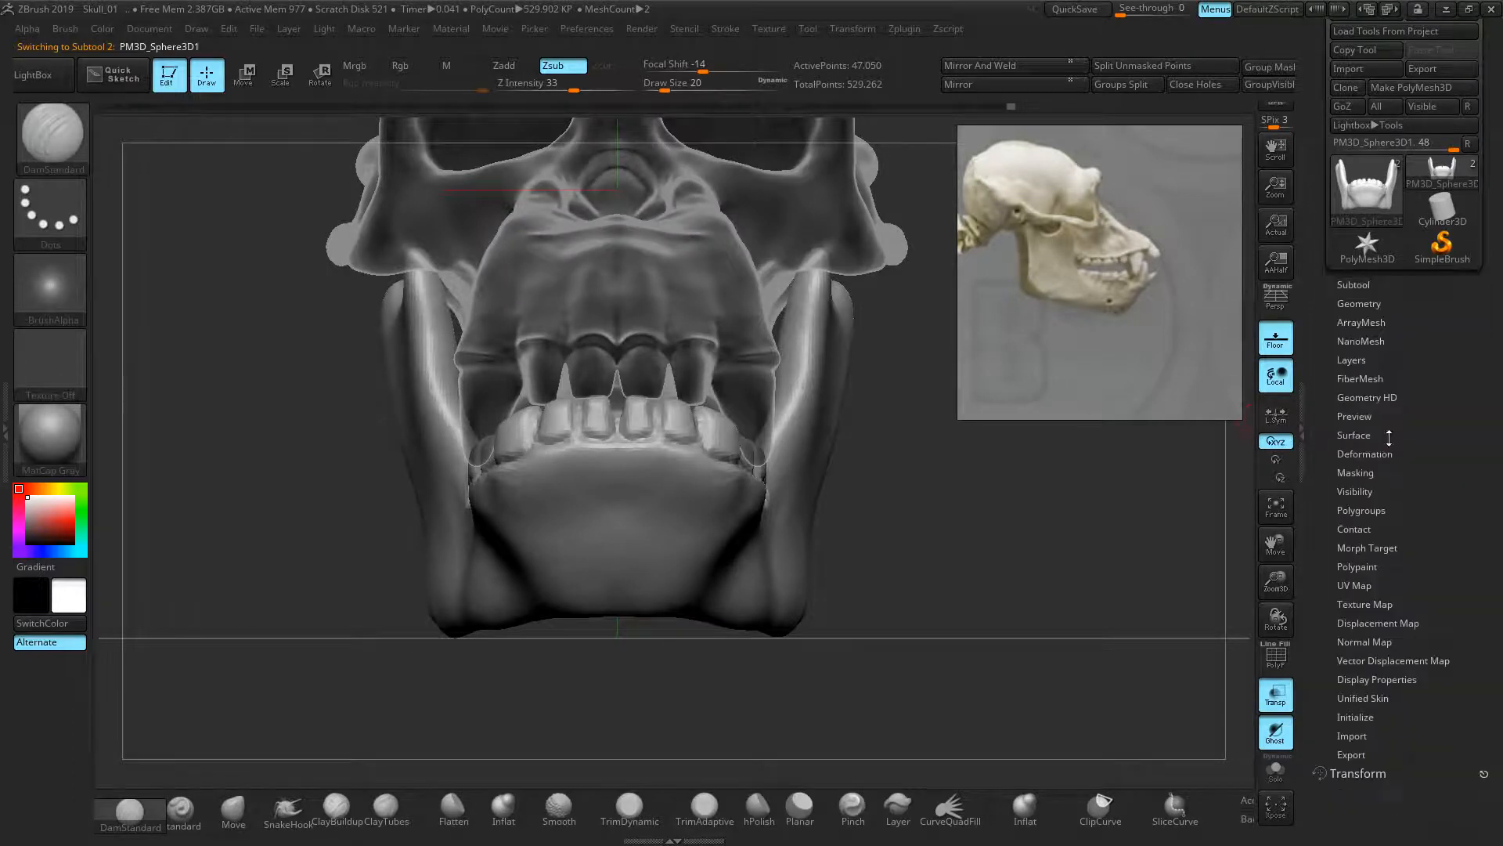
{"action": "left_click", "coordinate": [1359, 303]}
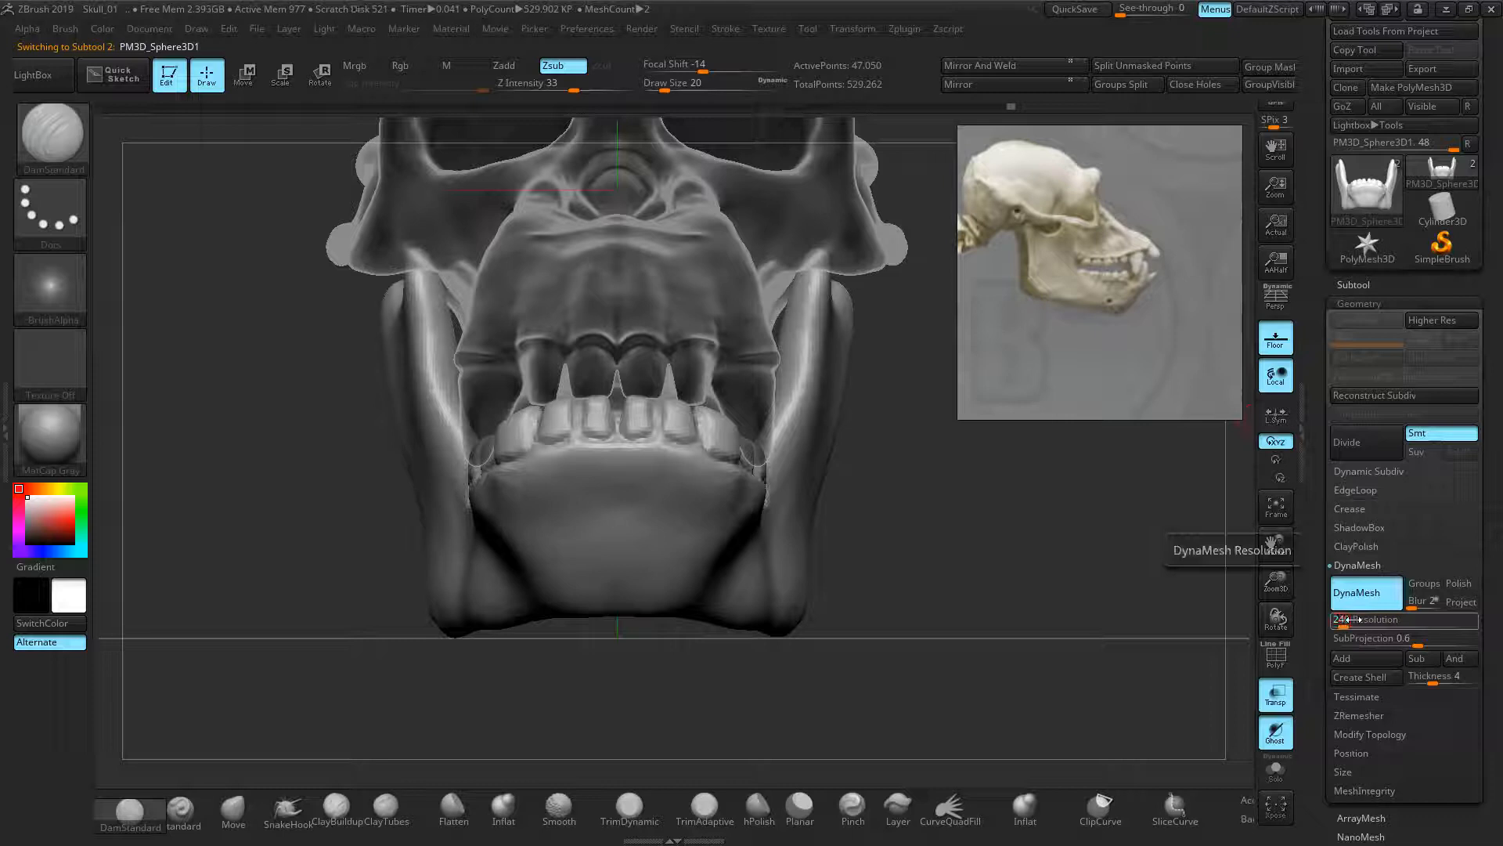
- Remesh the jaw at DynaMesh resolution 232 and carve the gum line beneath the lower front teeth with DamStandard
{"action": "left_click_drag", "start_coordinate": [944, 421], "coordinate": [888, 467], "text": "ctrl"}
{"action": "right_click_drag", "start_coordinate": [927, 540], "coordinate": [1003, 487], "text": "ctrl"}
{"action": "left_click_drag", "start_coordinate": [644, 438], "coordinate": [501, 455]}
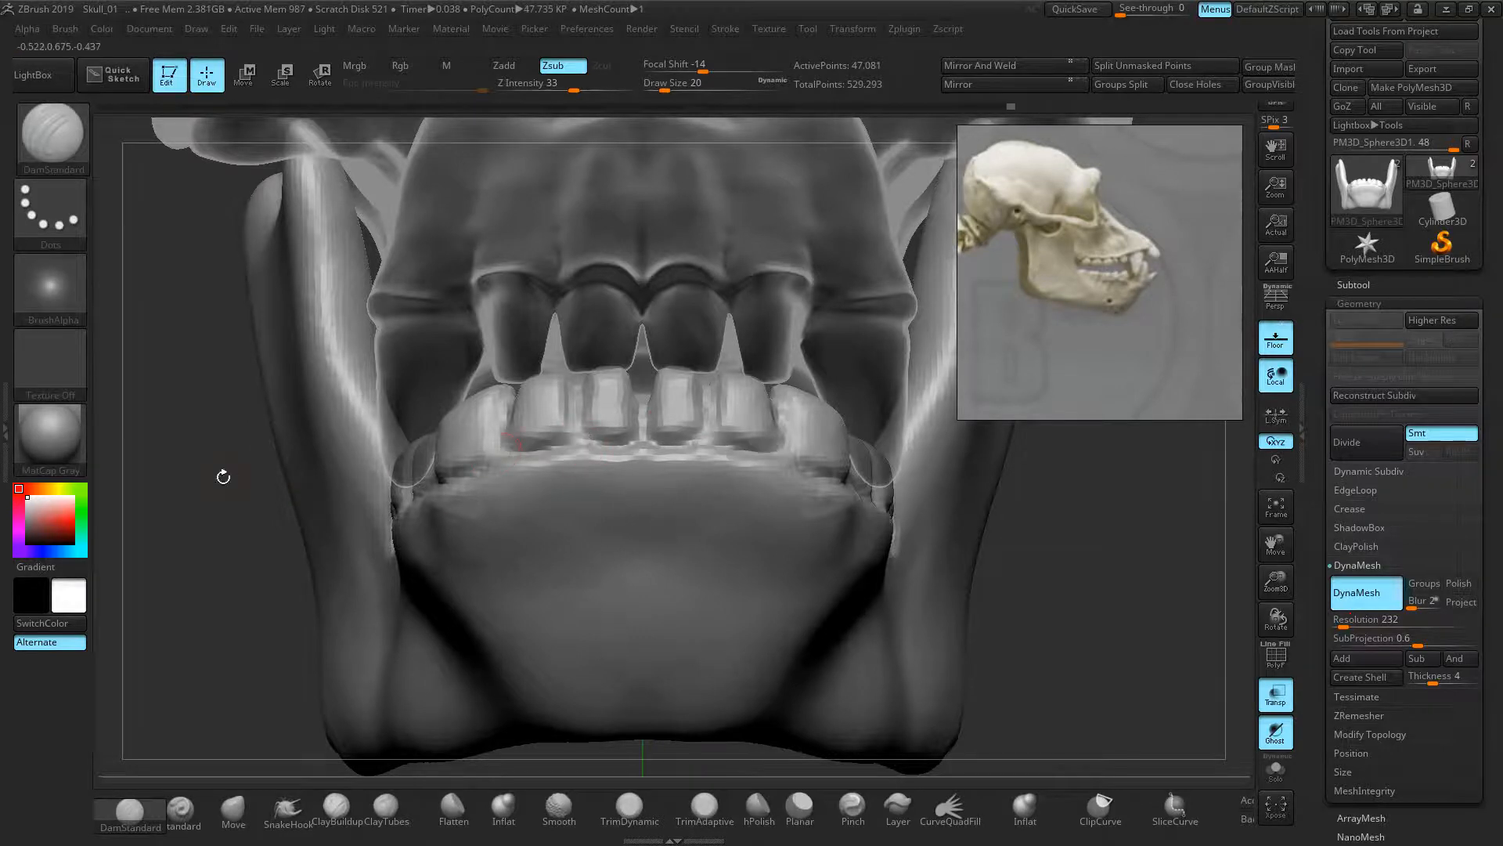
{"action": "left_click_drag", "start_coordinate": [224, 477], "coordinate": [376, 501]}
{"action": "right_click_drag", "start_coordinate": [401, 470], "coordinate": [922, 529]}
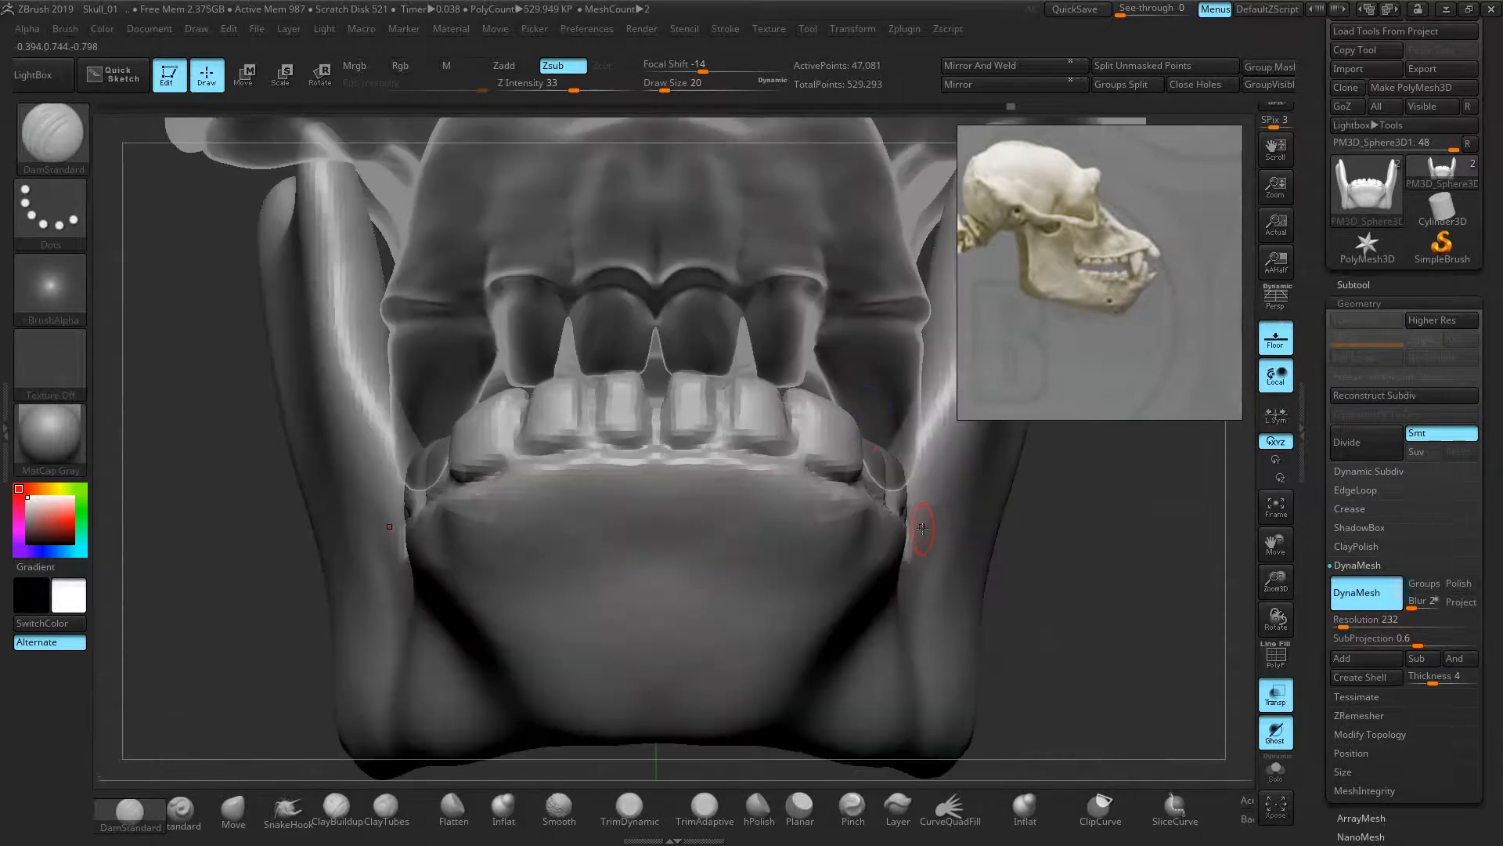
- Pull the lower canines up into long points with the SnakeHook brush at draw size 48
{"action": "left_click", "coordinate": [287, 810]}
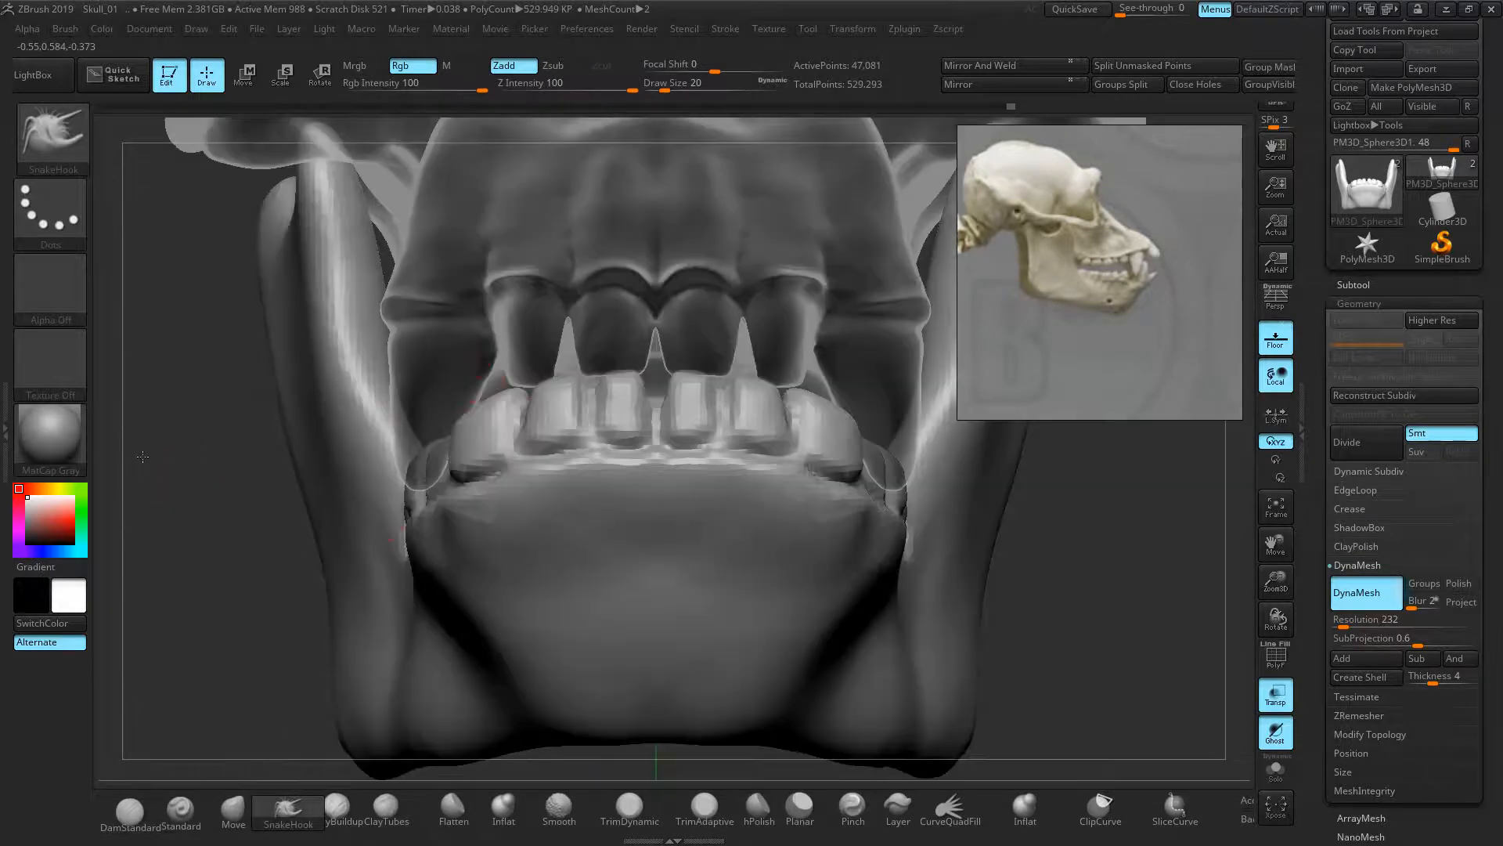
{"action": "right_click_drag", "start_coordinate": [204, 451], "coordinate": [301, 515]}
{"action": "key", "text": "]"}
{"action": "left_click_drag", "start_coordinate": [550, 428], "coordinate": [526, 310]}
{"action": "key", "text": "ctrl+z"}
{"action": "key", "text": "["}
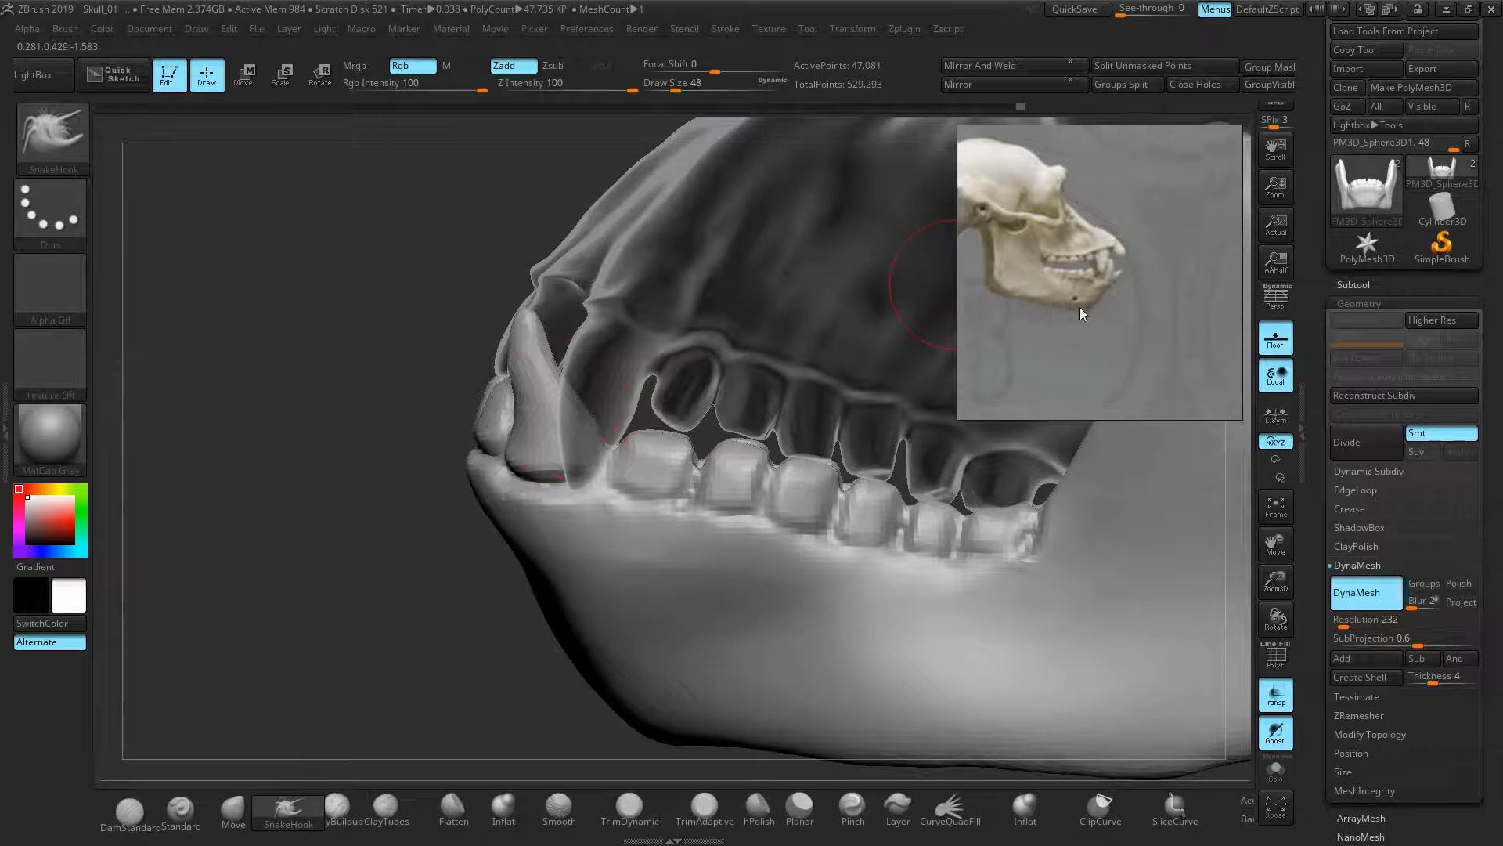
- Find the three-quarter skull image on the reference board and examine how its canines and jaw fit together
{"action": "scroll", "coordinate": [1086, 337], "scroll_direction": "down", "scroll_amount": 3}
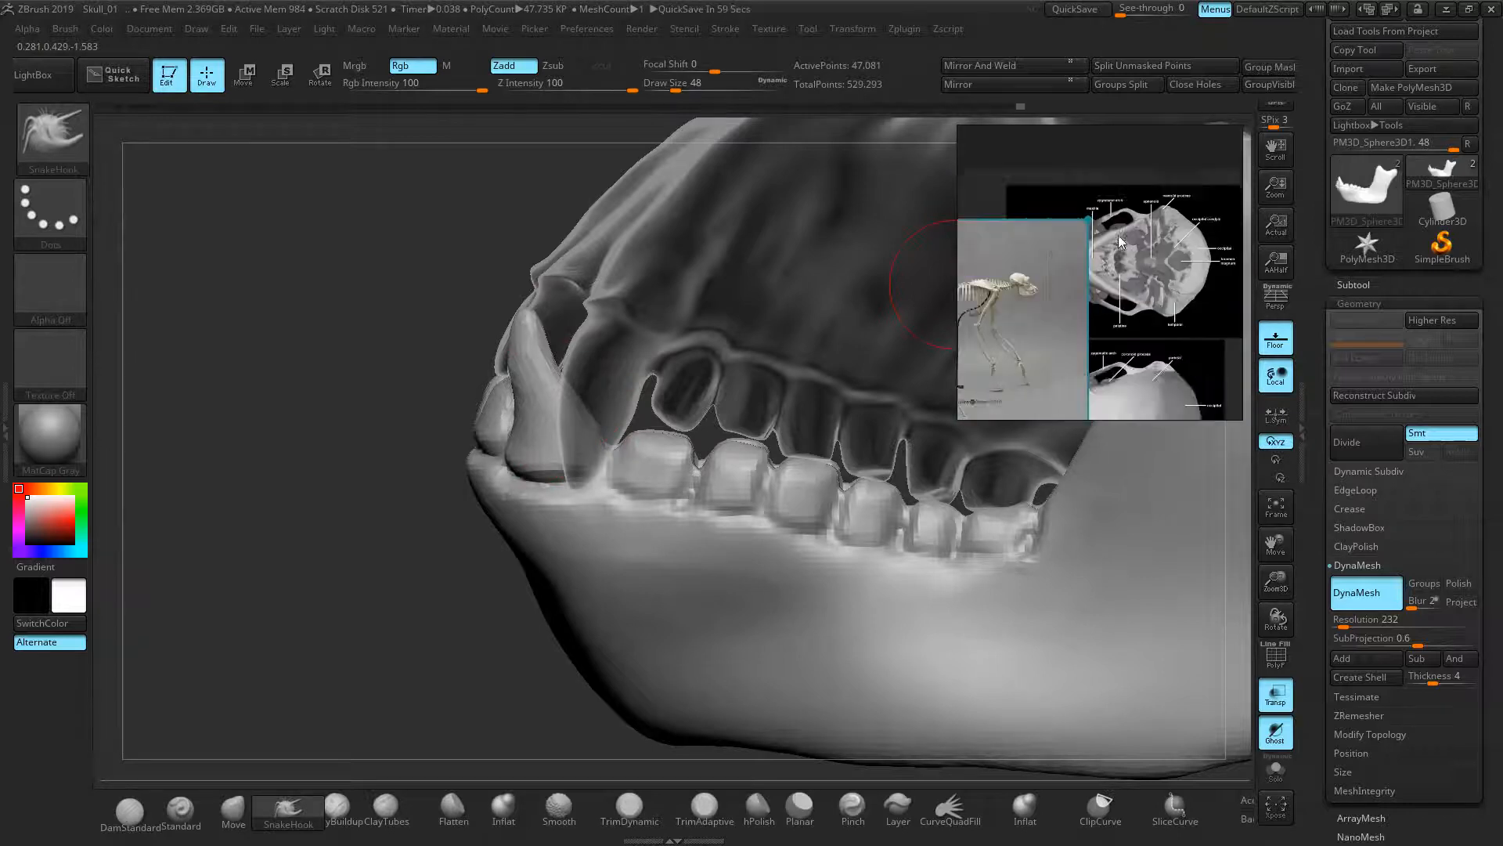
{"action": "middle_click_drag", "start_coordinate": [1018, 337], "coordinate": [1153, 271]}
{"action": "left_click", "coordinate": [1152, 272]}
{"action": "scroll", "coordinate": [1040, 238], "scroll_direction": "up", "scroll_amount": 4}
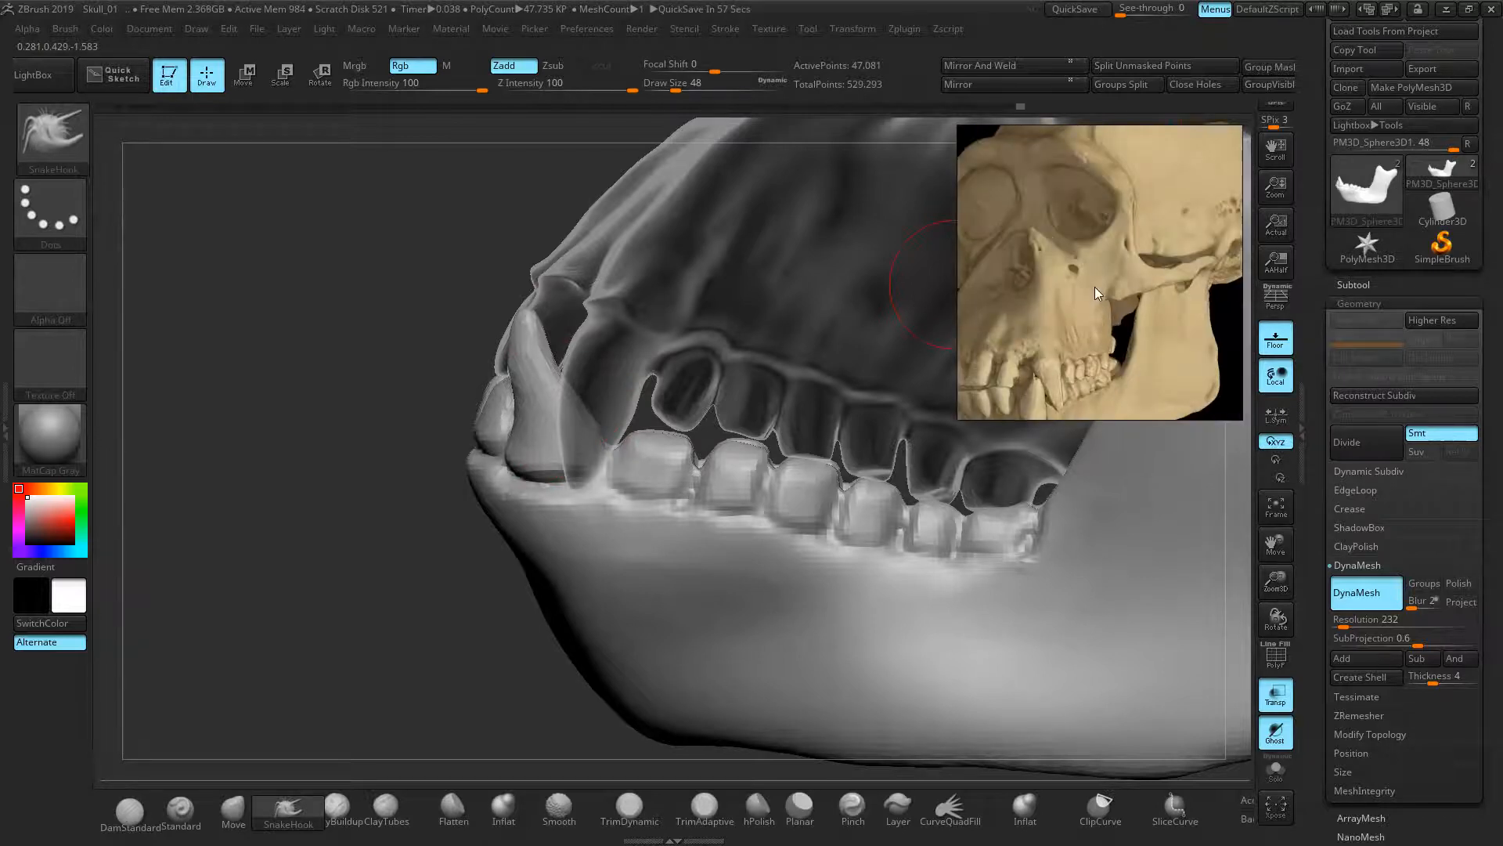
{"action": "scroll", "coordinate": [1079, 274], "scroll_direction": "down", "scroll_amount": 3}
- Select the upper skull and adjust its canines outward with the SnakeHook brush at draw size 84
{"action": "mouse_move", "coordinate": [349, 317]}
{"action": "left_mouse_down"}
{"action": "mouse_move", "coordinate": [768, 382]}
{"action": "mouse_move", "coordinate": [689, 401]}
{"action": "left_mouse_up"}
{"action": "left_click", "coordinate": [1381, 288]}
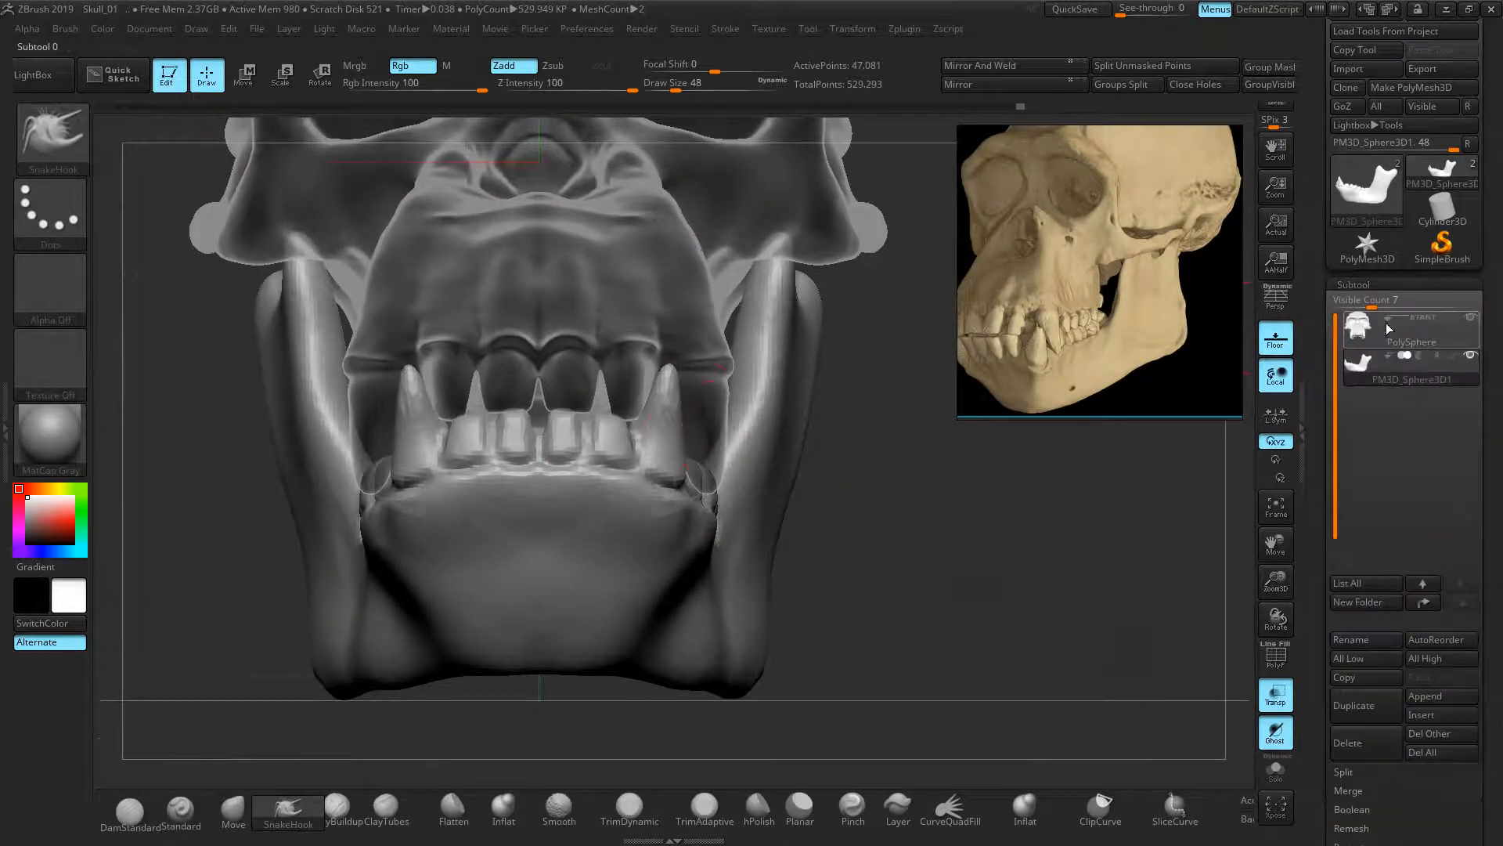
{"action": "left_click", "coordinate": [1425, 341]}
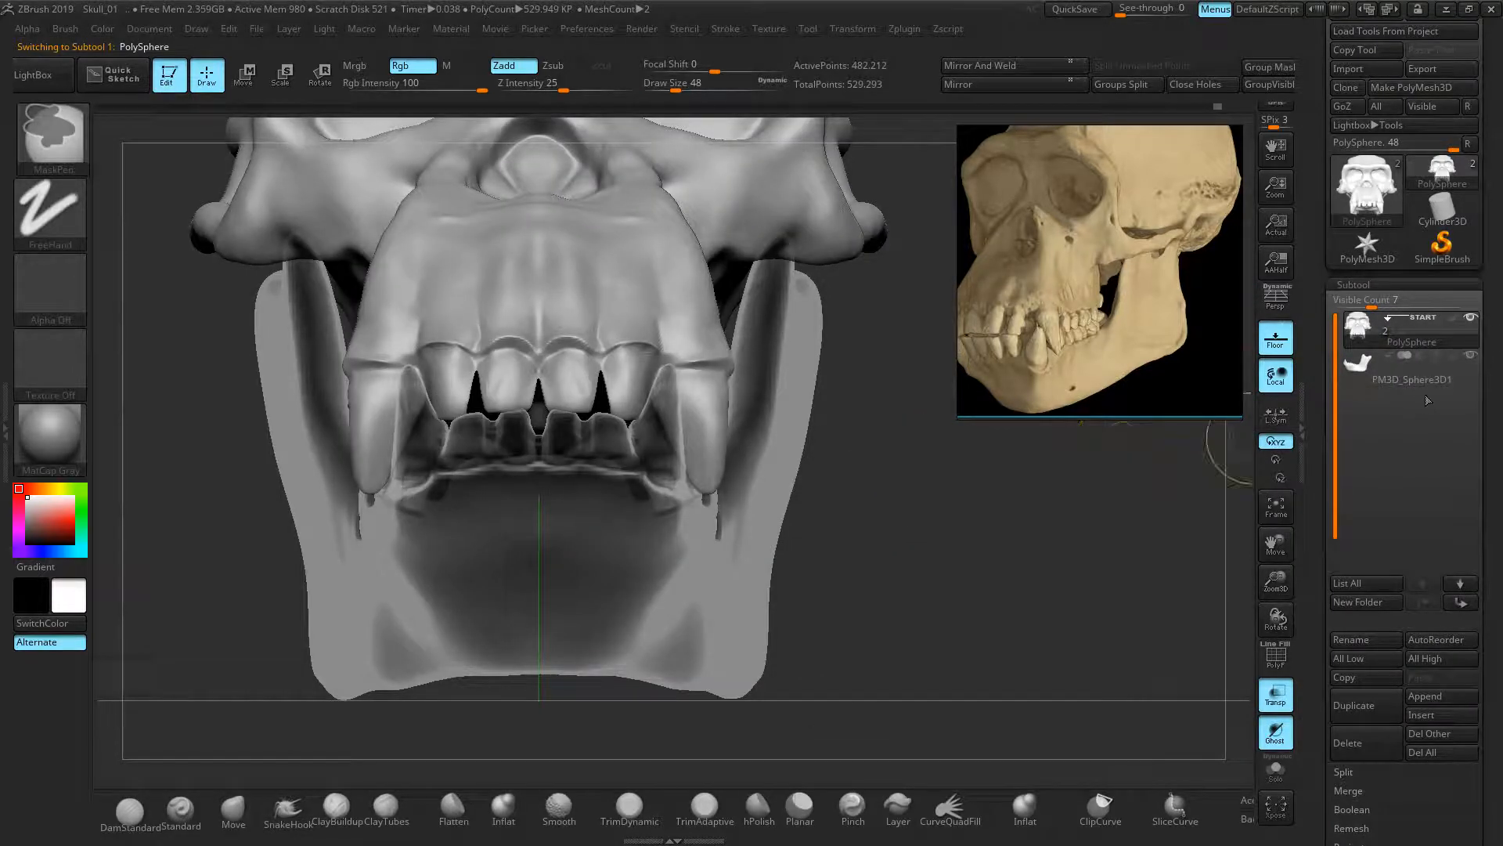
{"action": "mouse_move", "coordinate": [1432, 335]}
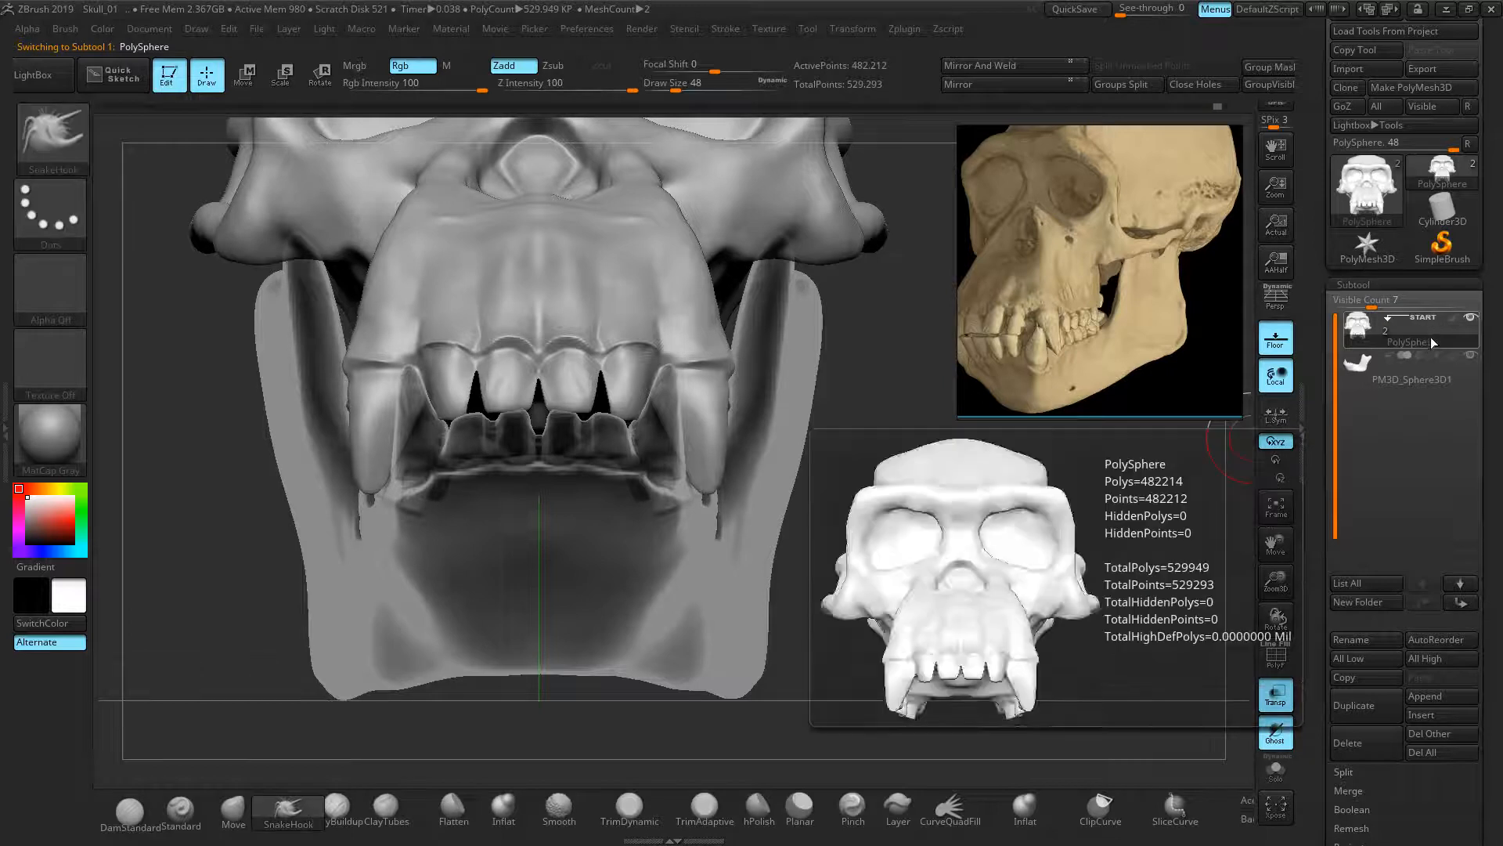
{"action": "mouse_move", "coordinate": [1392, 318]}
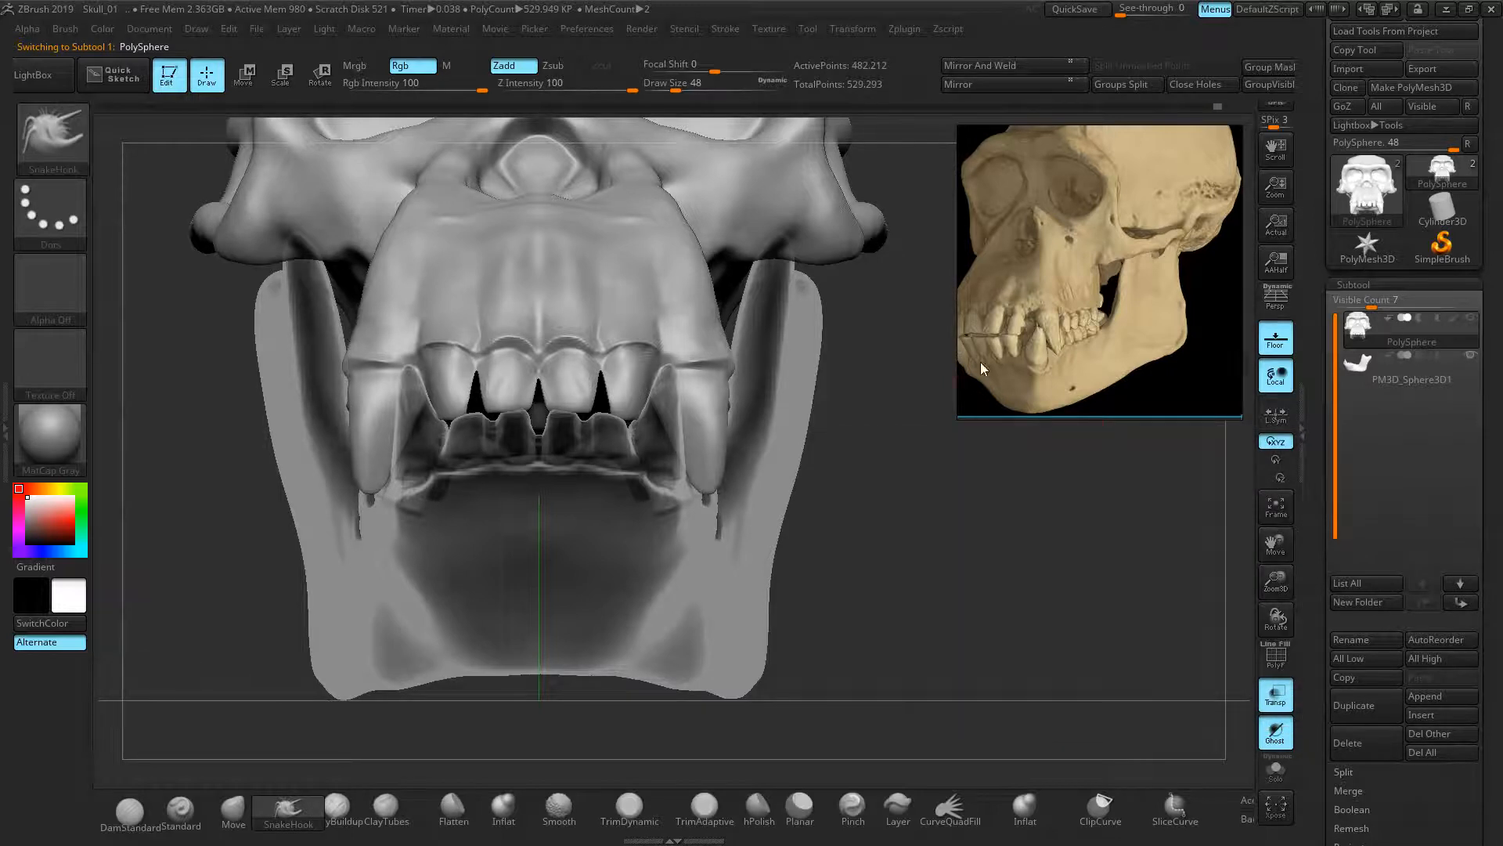
{"action": "key", "text": "bracketright"}
{"action": "left_click_drag", "start_coordinate": [705, 455], "coordinate": [721, 463]}
{"action": "right_click_drag", "start_coordinate": [727, 462], "coordinate": [654, 468]}
{"action": "mouse_move", "coordinate": [735, 459]}
{"action": "left_mouse_down"}
{"action": "mouse_move", "coordinate": [715, 462]}
{"action": "mouse_move", "coordinate": [742, 418]}
{"action": "mouse_move", "coordinate": [717, 485]}
{"action": "left_mouse_up"}
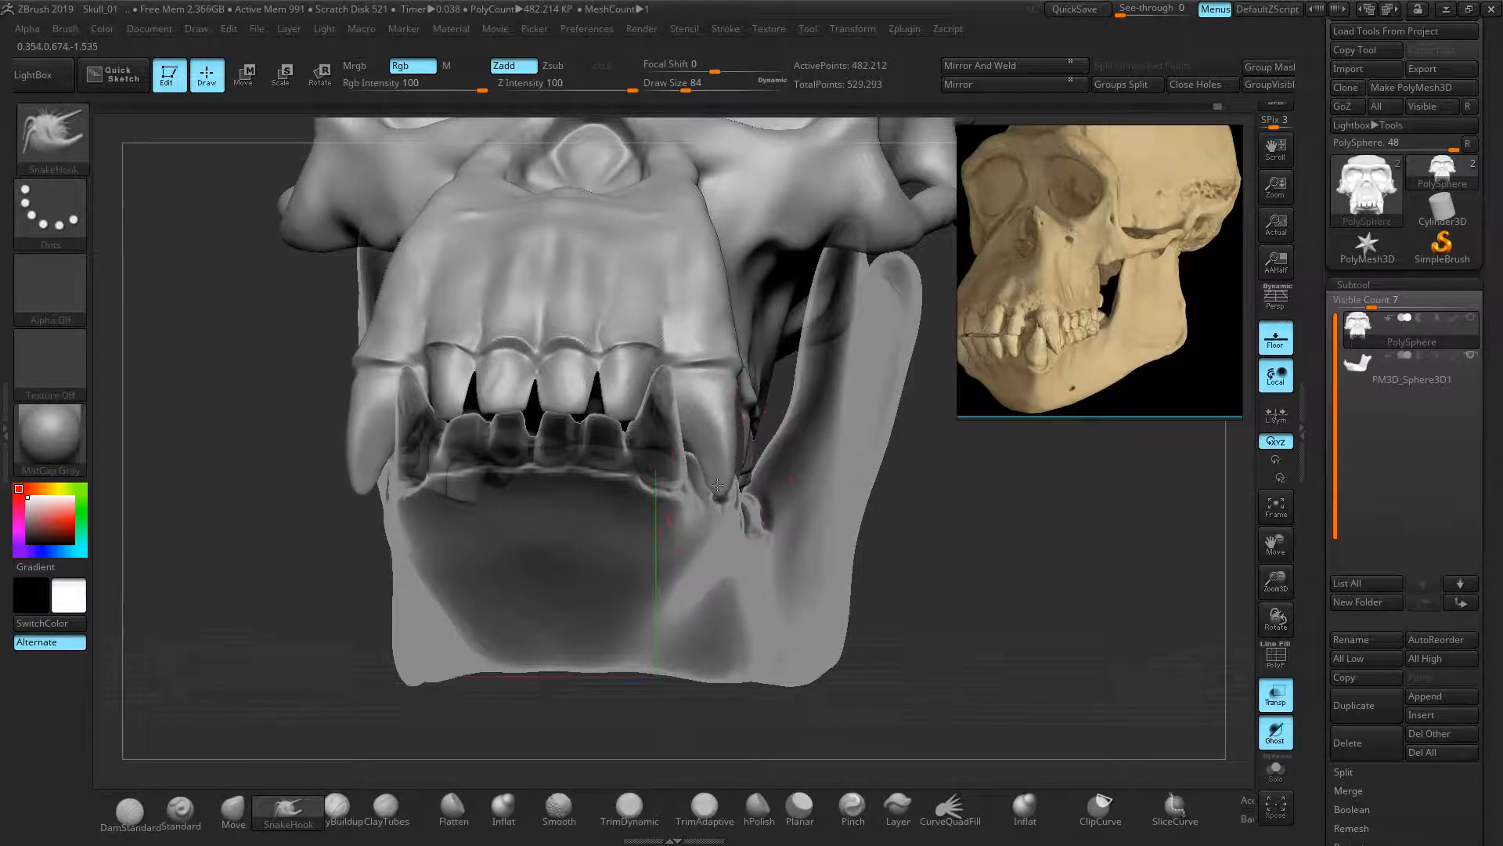
- Make the lower jaw active again, show the upper skull and check how the canines fit together
{"action": "left_click", "coordinate": [1407, 372]}
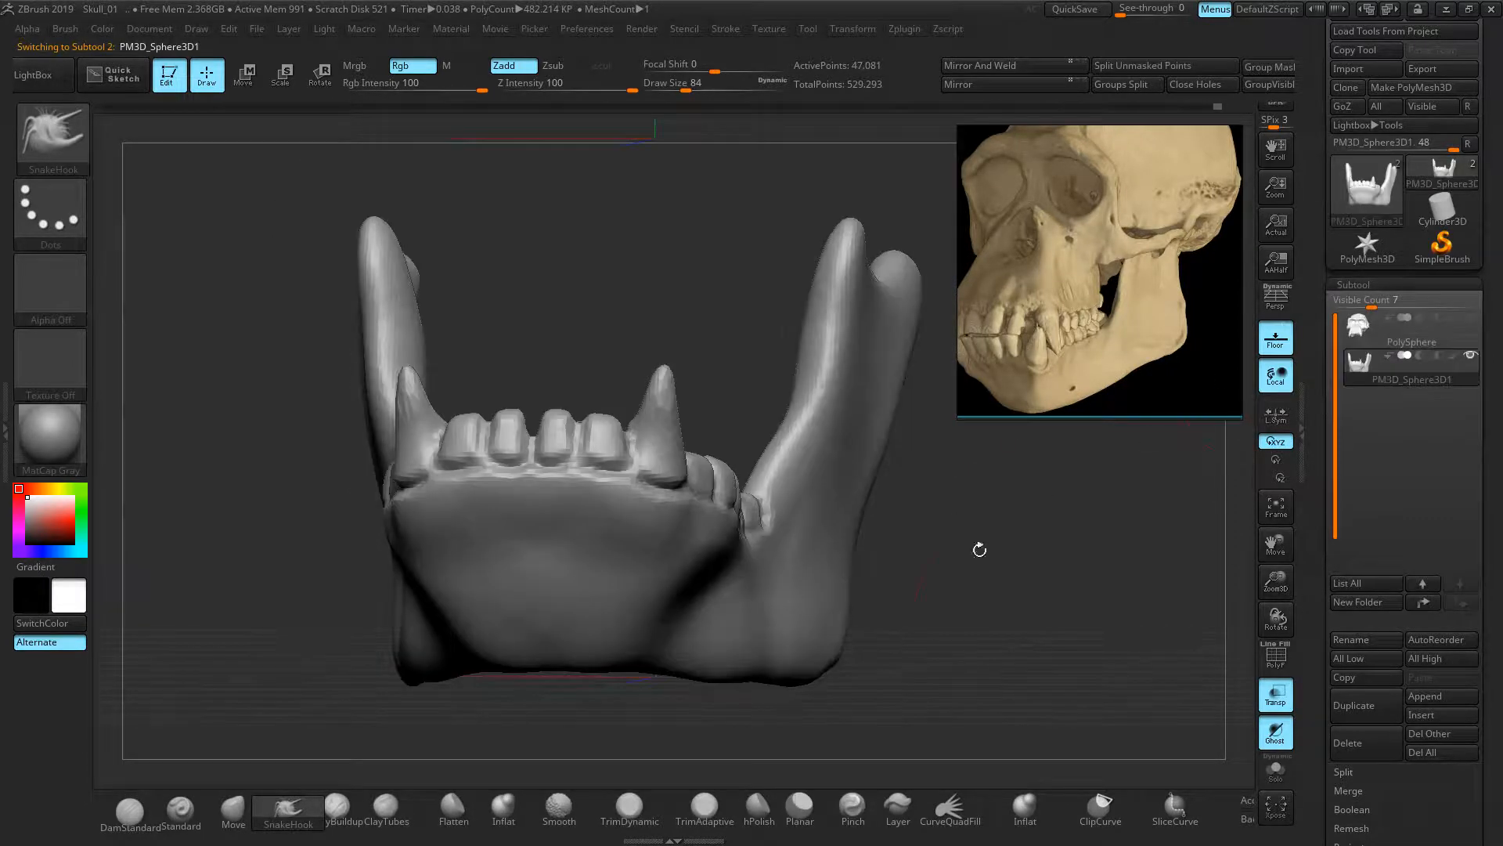
{"action": "left_click", "coordinate": [1471, 317]}
{"action": "left_click_drag", "start_coordinate": [1010, 516], "coordinate": [1000, 483]}
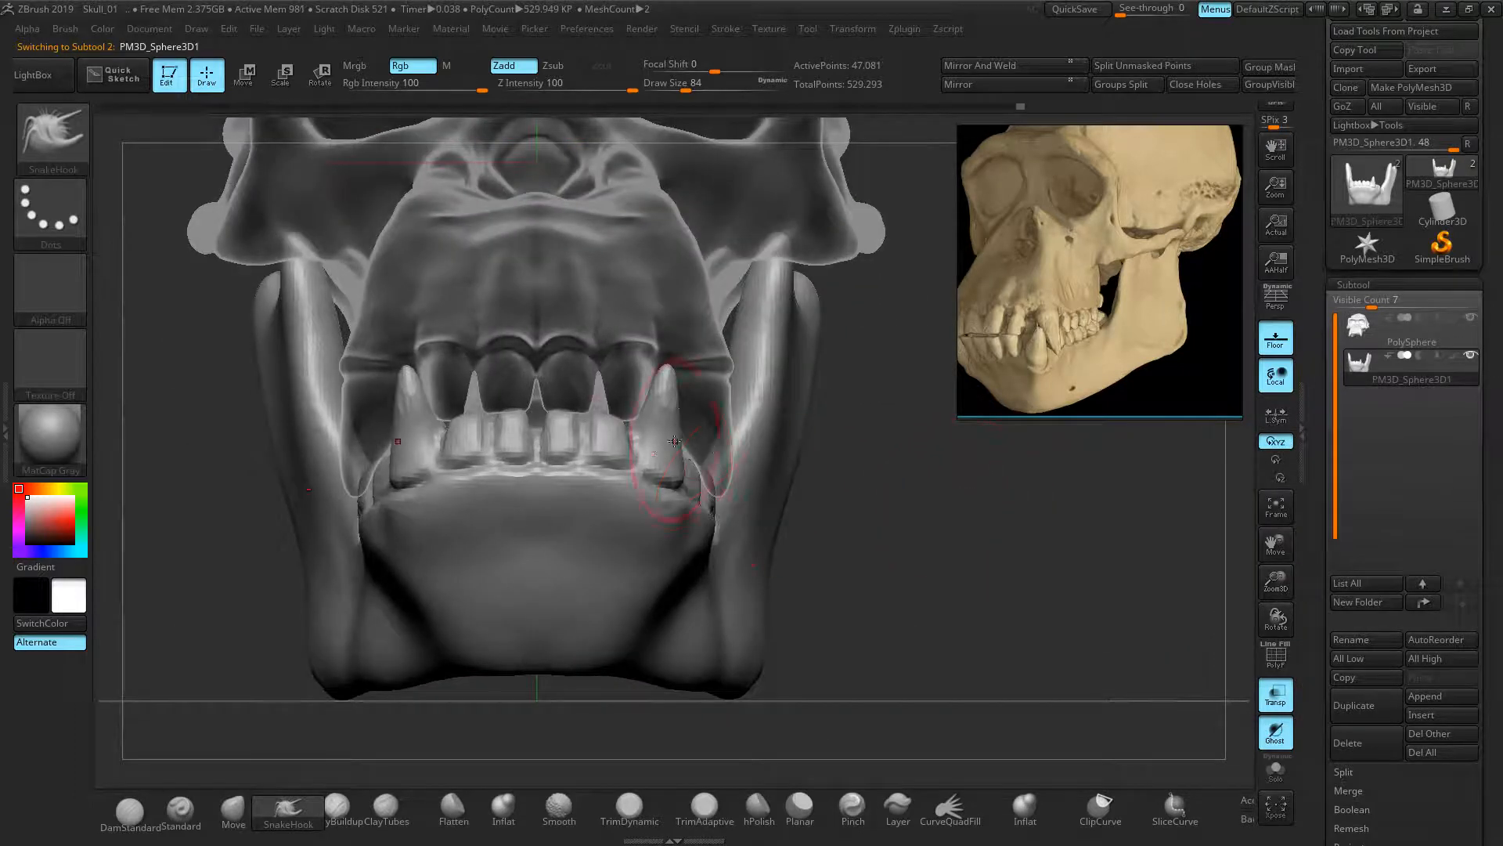
{"action": "left_click_drag", "start_coordinate": [920, 478], "coordinate": [882, 474]}
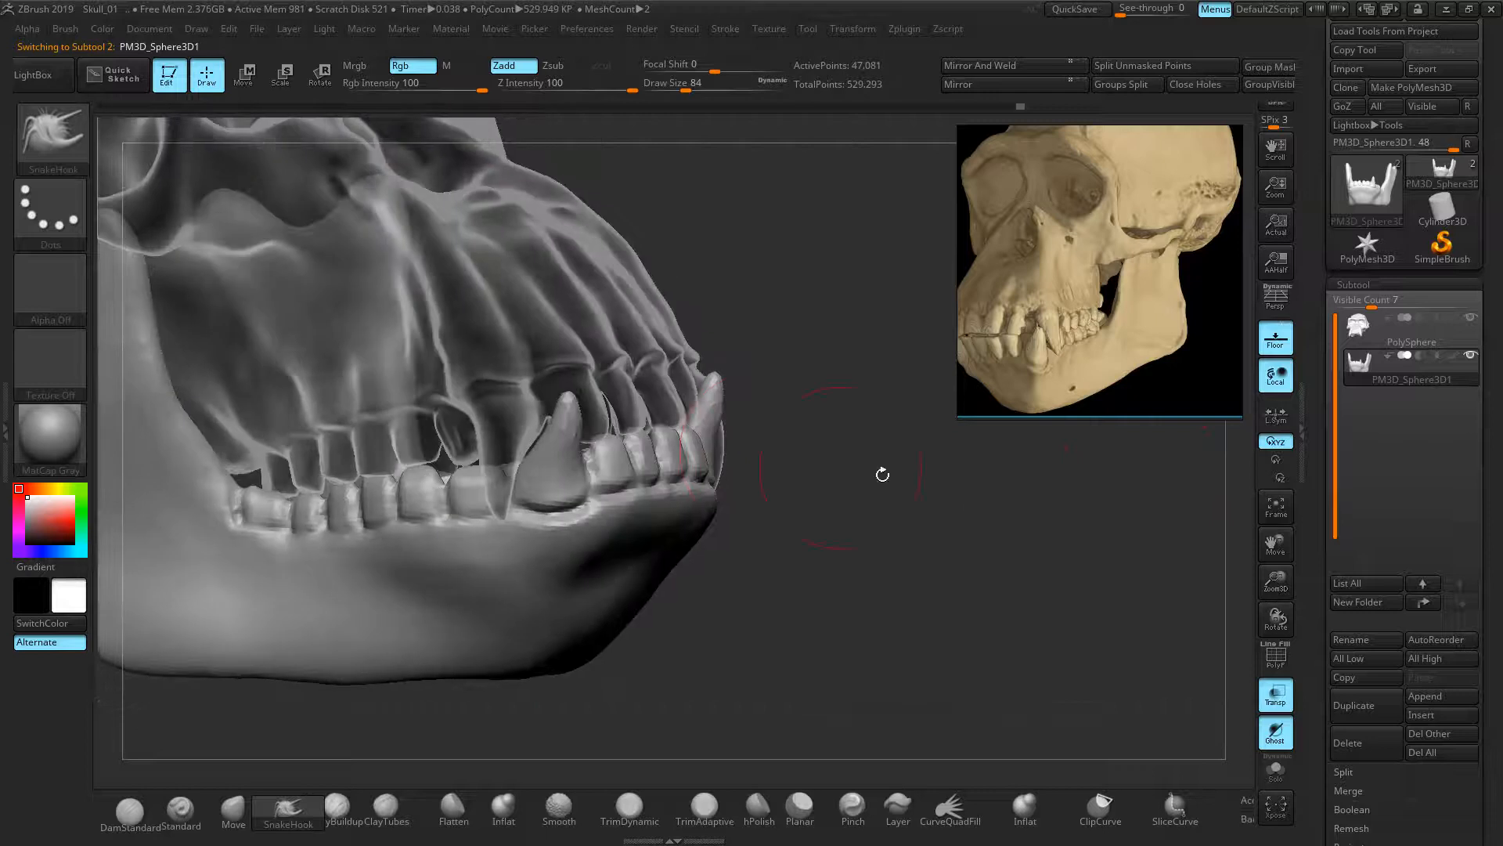
{"action": "left_click_drag", "start_coordinate": [702, 443], "coordinate": [732, 457]}
{"action": "key", "text": "ctrl+z"}
{"action": "key", "text": "ctrl+z"}
{"action": "key", "text": "ctrl+z"}
{"action": "key", "text": "ctrl+z"}
{"action": "key", "text": "ctrl+z"}
- Reshape the lower canines with the SnakeHook brush, angling them outward and reducing the draw size to 60
{"action": "mouse_move", "coordinate": [727, 428]}
{"action": "left_mouse_down"}
{"action": "mouse_move", "coordinate": [779, 489]}
{"action": "mouse_move", "coordinate": [776, 475]}
{"action": "left_mouse_up"}
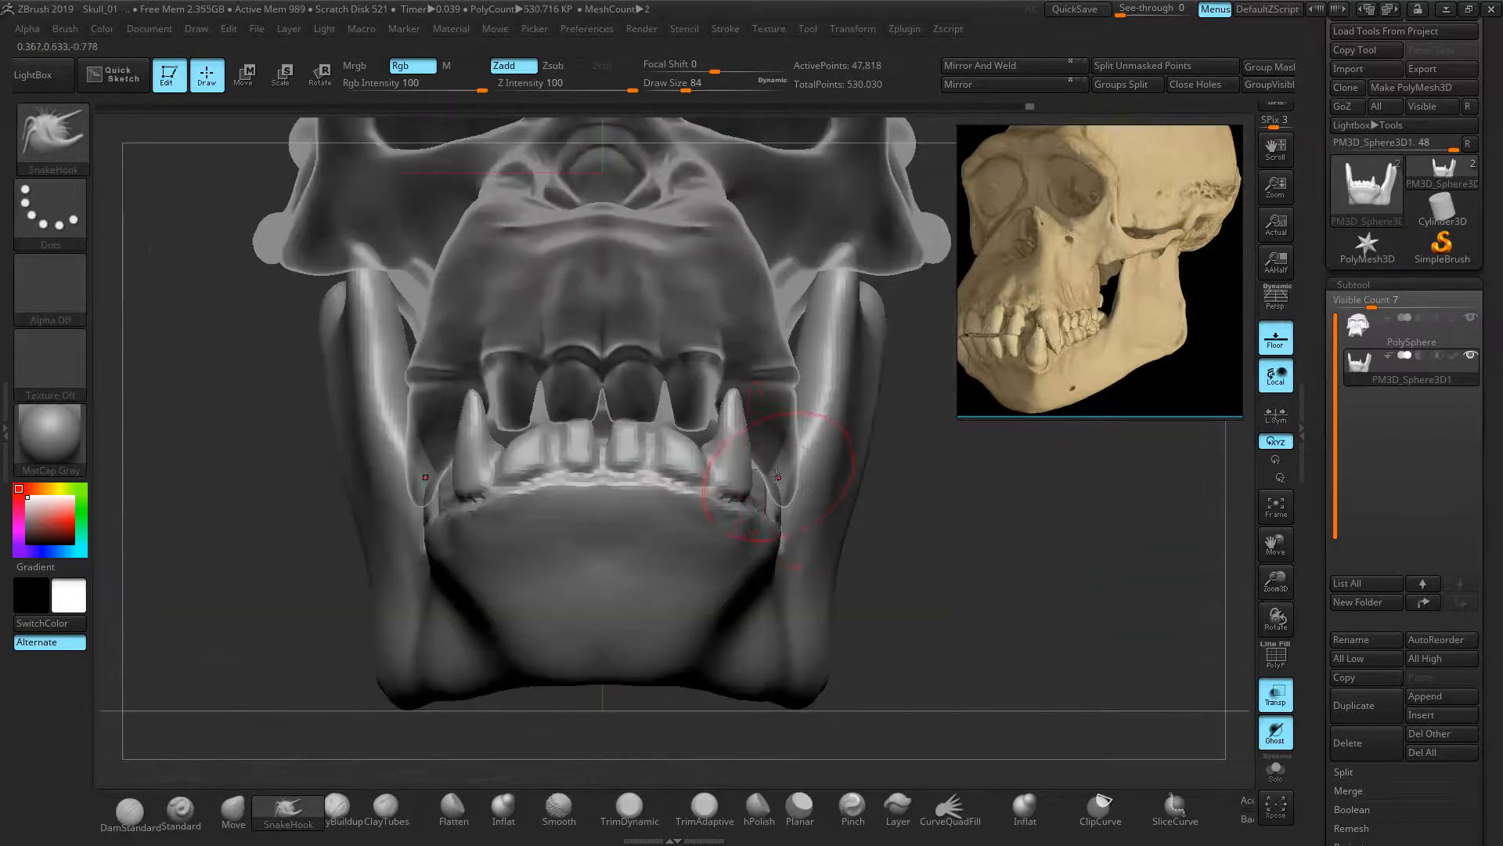
{"action": "left_click_drag", "start_coordinate": [730, 410], "coordinate": [734, 422]}
{"action": "mouse_move", "coordinate": [736, 434]}
{"action": "right_mouse_down"}
{"action": "mouse_move", "coordinate": [665, 454]}
{"action": "mouse_move", "coordinate": [879, 486]}
{"action": "mouse_move", "coordinate": [862, 501]}
{"action": "right_mouse_up"}
{"action": "mouse_move", "coordinate": [642, 379]}
{"action": "right_mouse_down", "text": "alt"}
{"action": "mouse_move", "coordinate": [470, 342]}
{"action": "mouse_move", "coordinate": [549, 389]}
{"action": "mouse_move", "coordinate": [572, 462]}
{"action": "right_mouse_up", "text": "alt"}
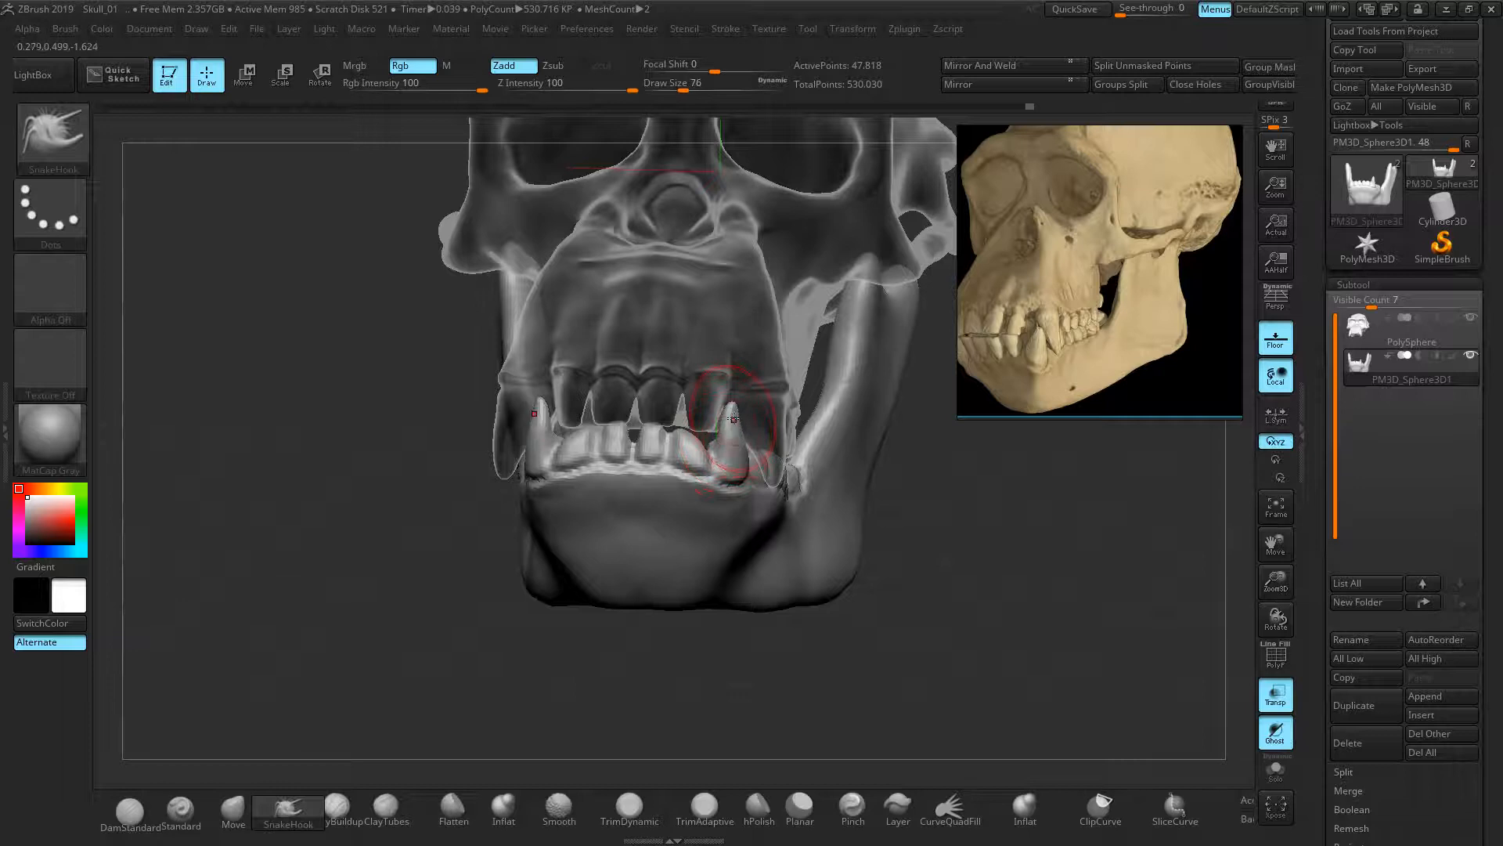
{"action": "mouse_move", "coordinate": [732, 419]}
{"action": "left_mouse_down"}
{"action": "mouse_move", "coordinate": [741, 408]}
{"action": "mouse_move", "coordinate": [748, 445]}
{"action": "left_mouse_up"}
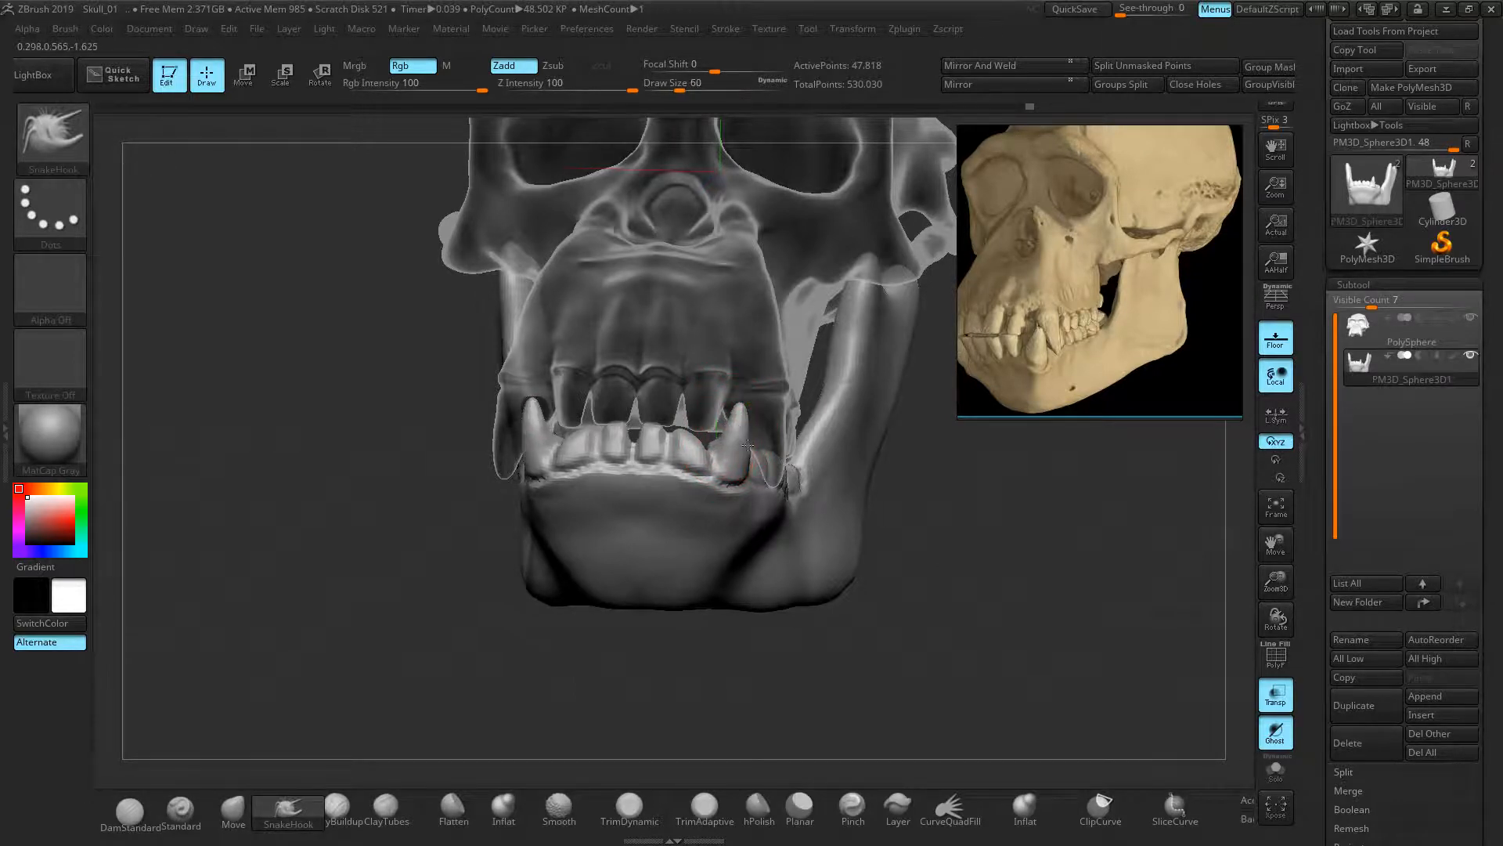
- Carve and smooth the gum line beneath the lower canine and side teeth using DamStandard and Smooth at draw size 28
{"action": "left_click_drag", "start_coordinate": [347, 510], "coordinate": [541, 529]}
{"action": "left_click_drag", "start_coordinate": [884, 583], "coordinate": [688, 557]}
{"action": "right_click_drag", "start_coordinate": [396, 508], "coordinate": [400, 572], "text": "ctrl"}
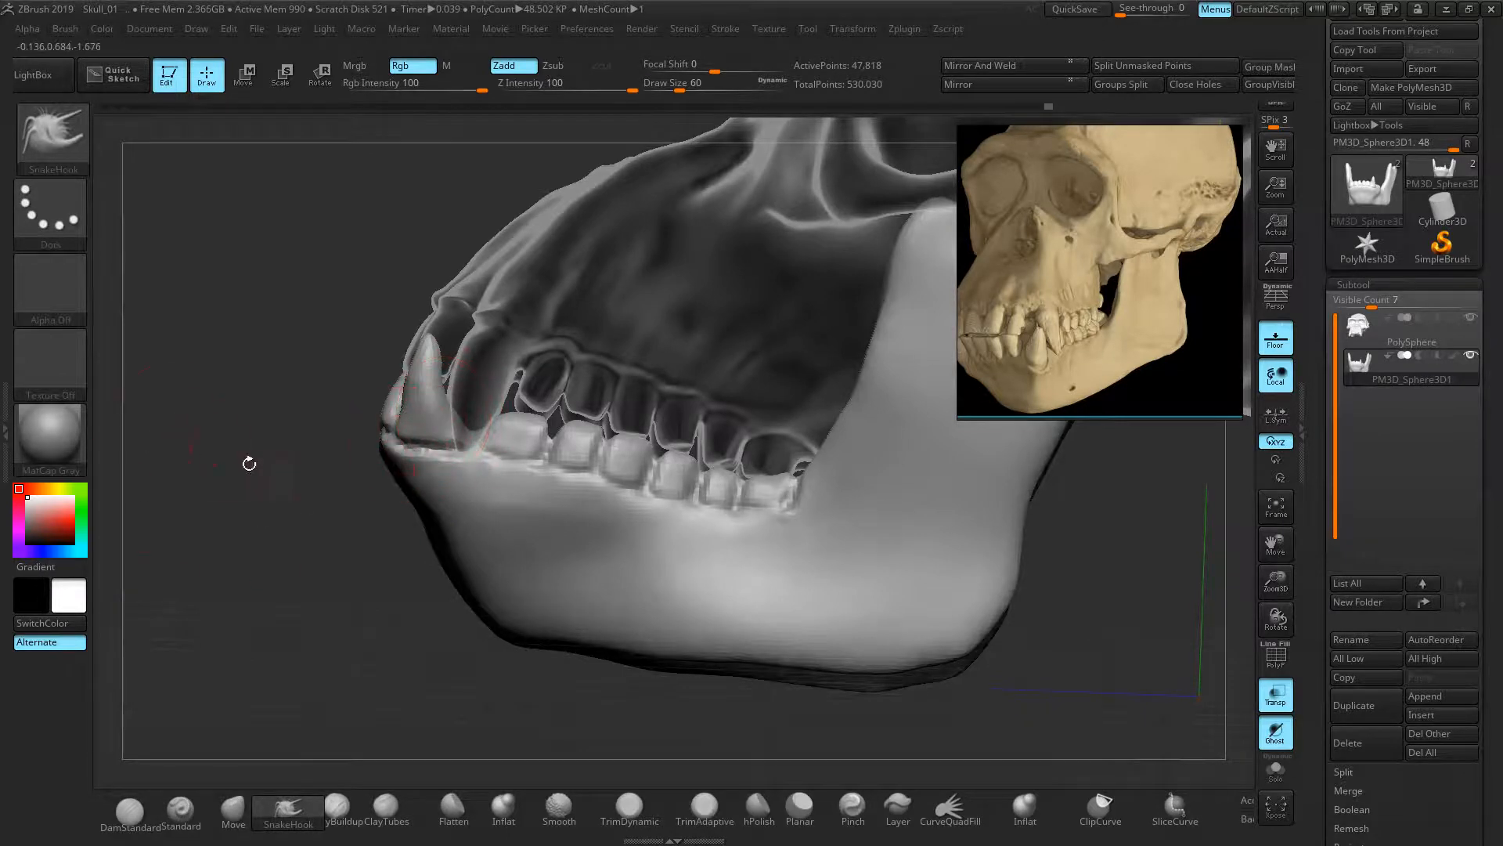
{"action": "right_click_drag", "start_coordinate": [282, 433], "coordinate": [323, 405], "text": "ctrl"}
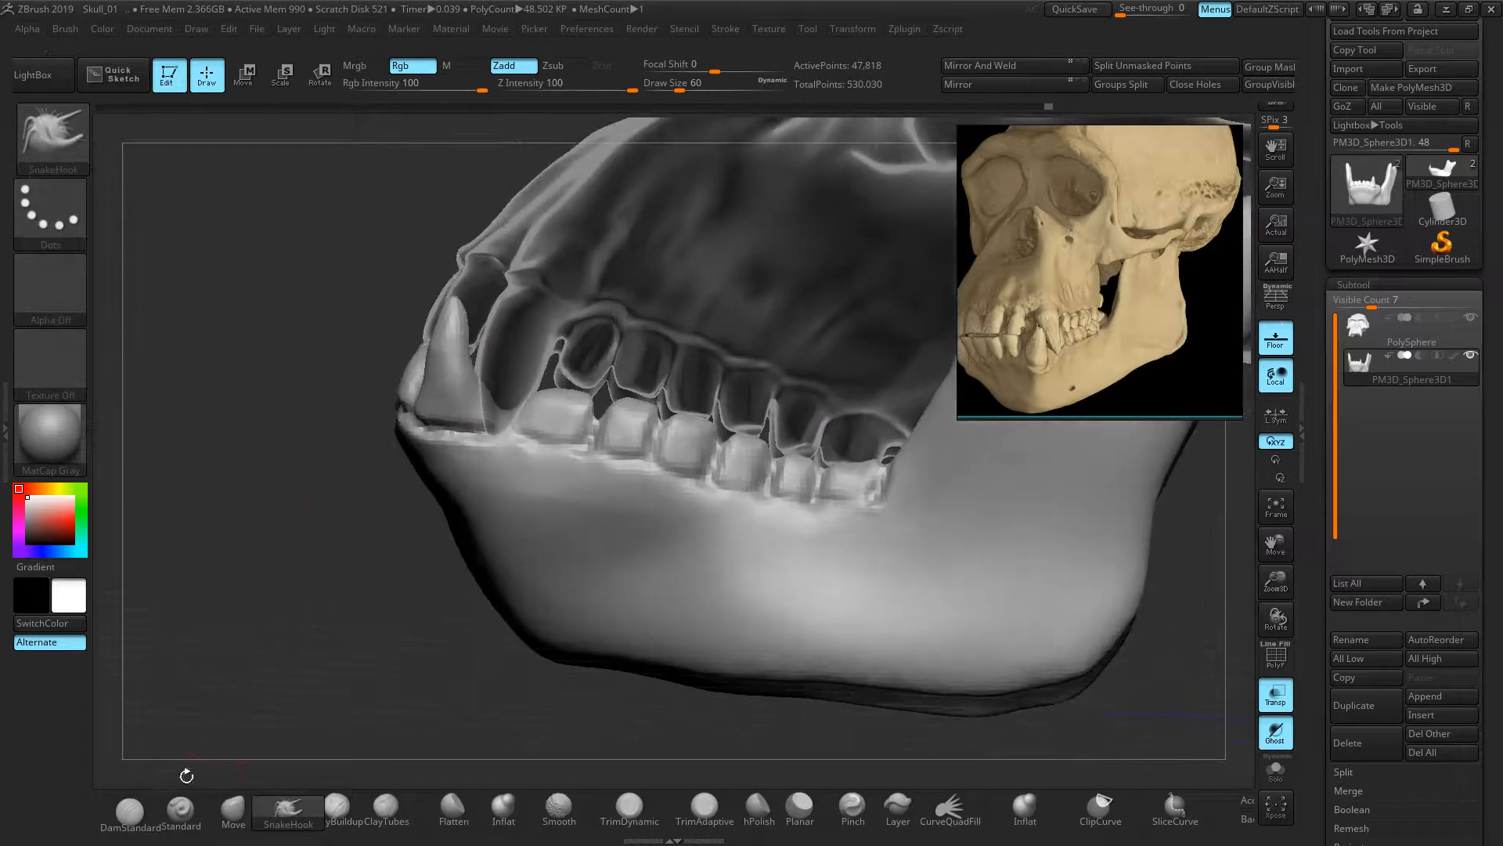
{"action": "left_click", "coordinate": [145, 817]}
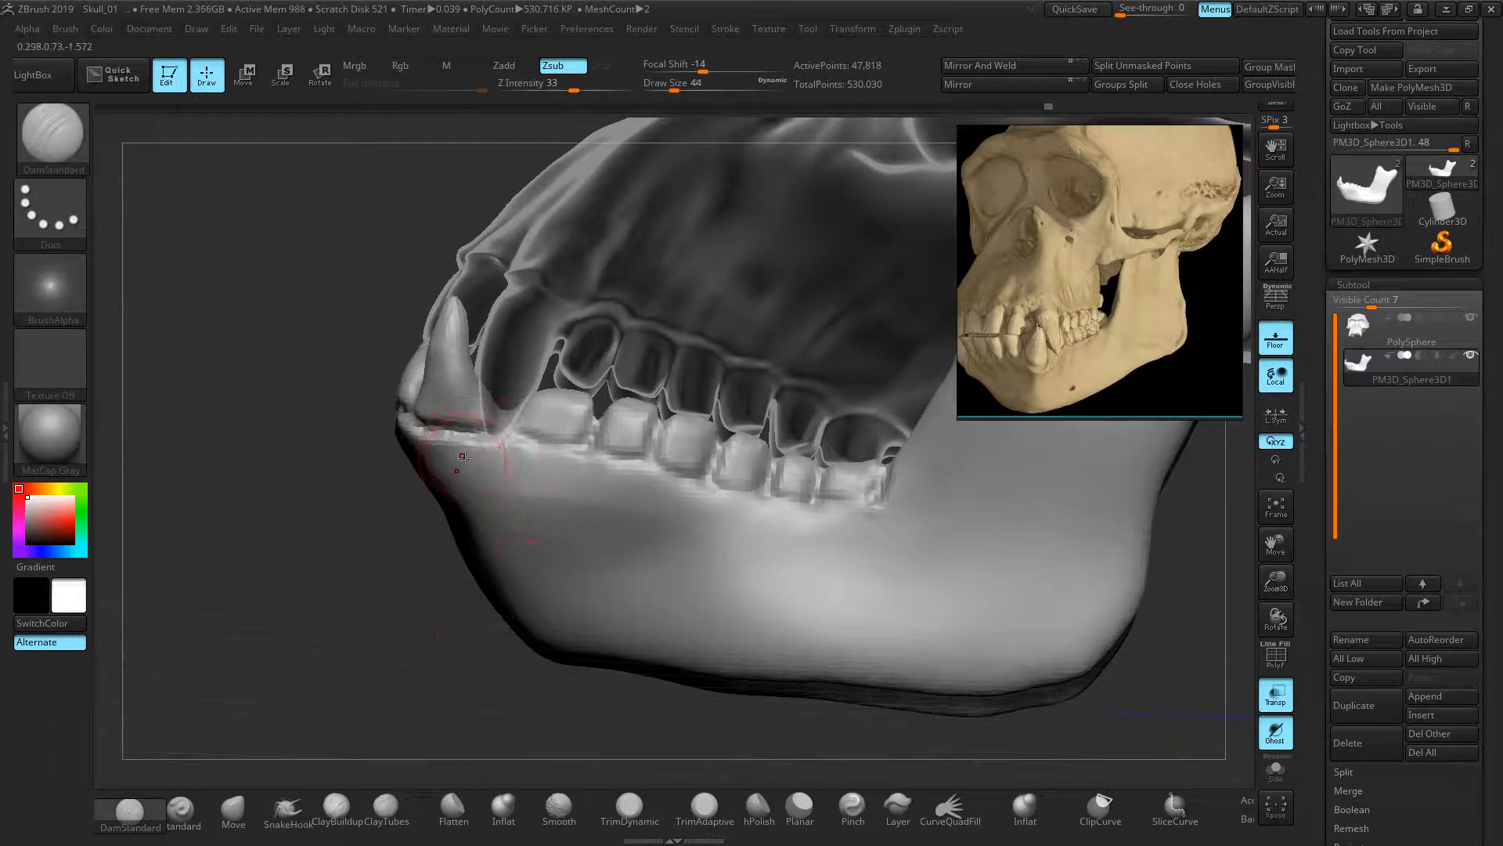
{"action": "key", "text": "shift"}
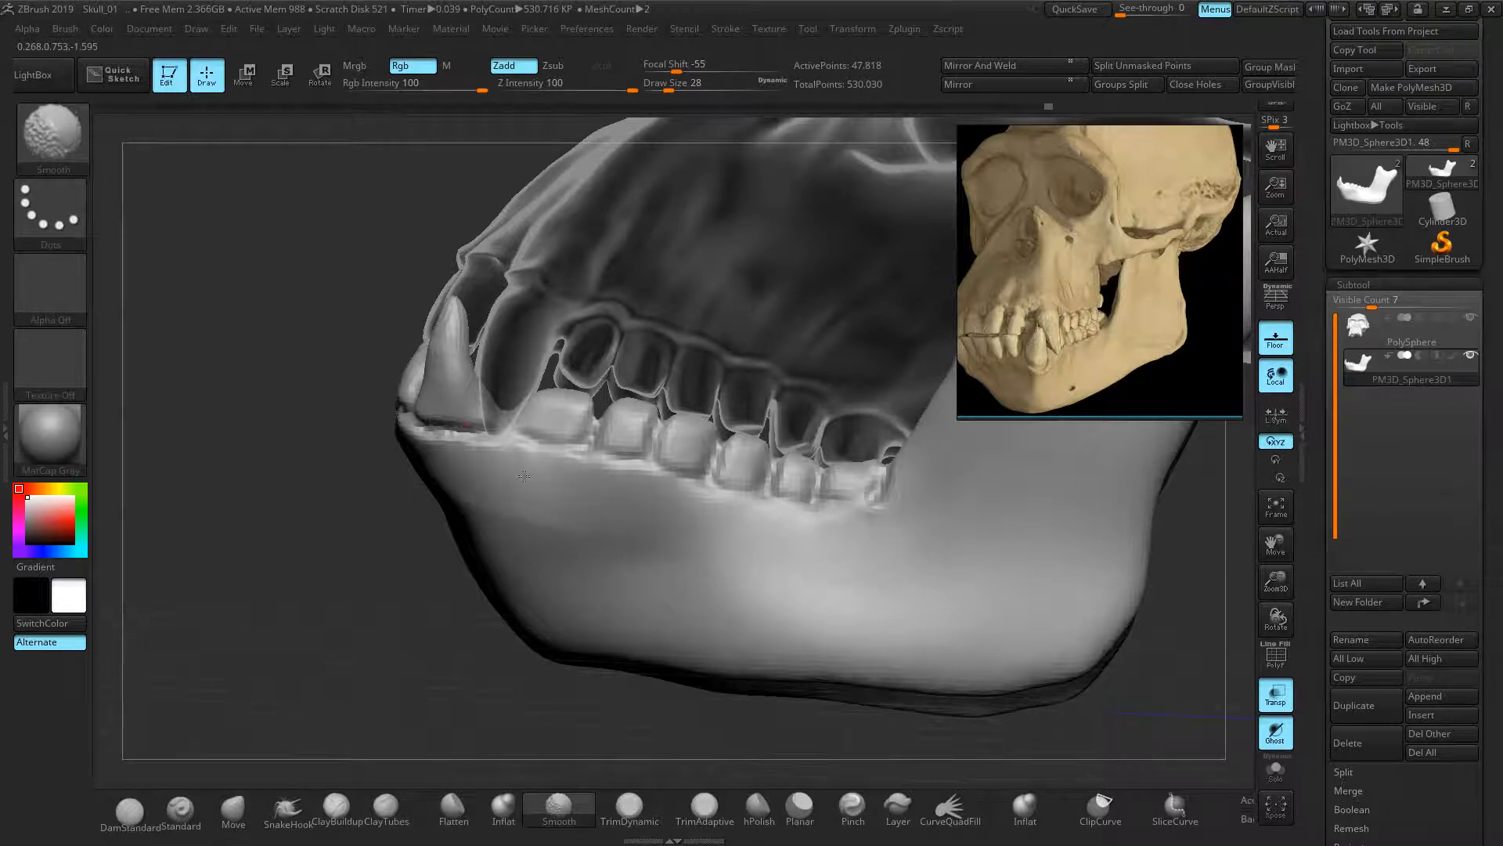
{"action": "mouse_move", "coordinate": [513, 439]}
{"action": "left_mouse_down"}
{"action": "mouse_move", "coordinate": [729, 462]}
{"action": "mouse_move", "coordinate": [733, 487]}
{"action": "mouse_move", "coordinate": [809, 504]}
{"action": "left_mouse_up"}
- Smooth the side gum line and carve the gaps and gum line around the lower incisors with DamStandard at draw size 28
{"action": "left_click_drag", "start_coordinate": [274, 527], "coordinate": [368, 521]}
{"action": "left_click_drag", "start_coordinate": [666, 513], "coordinate": [635, 531], "text": "shift"}
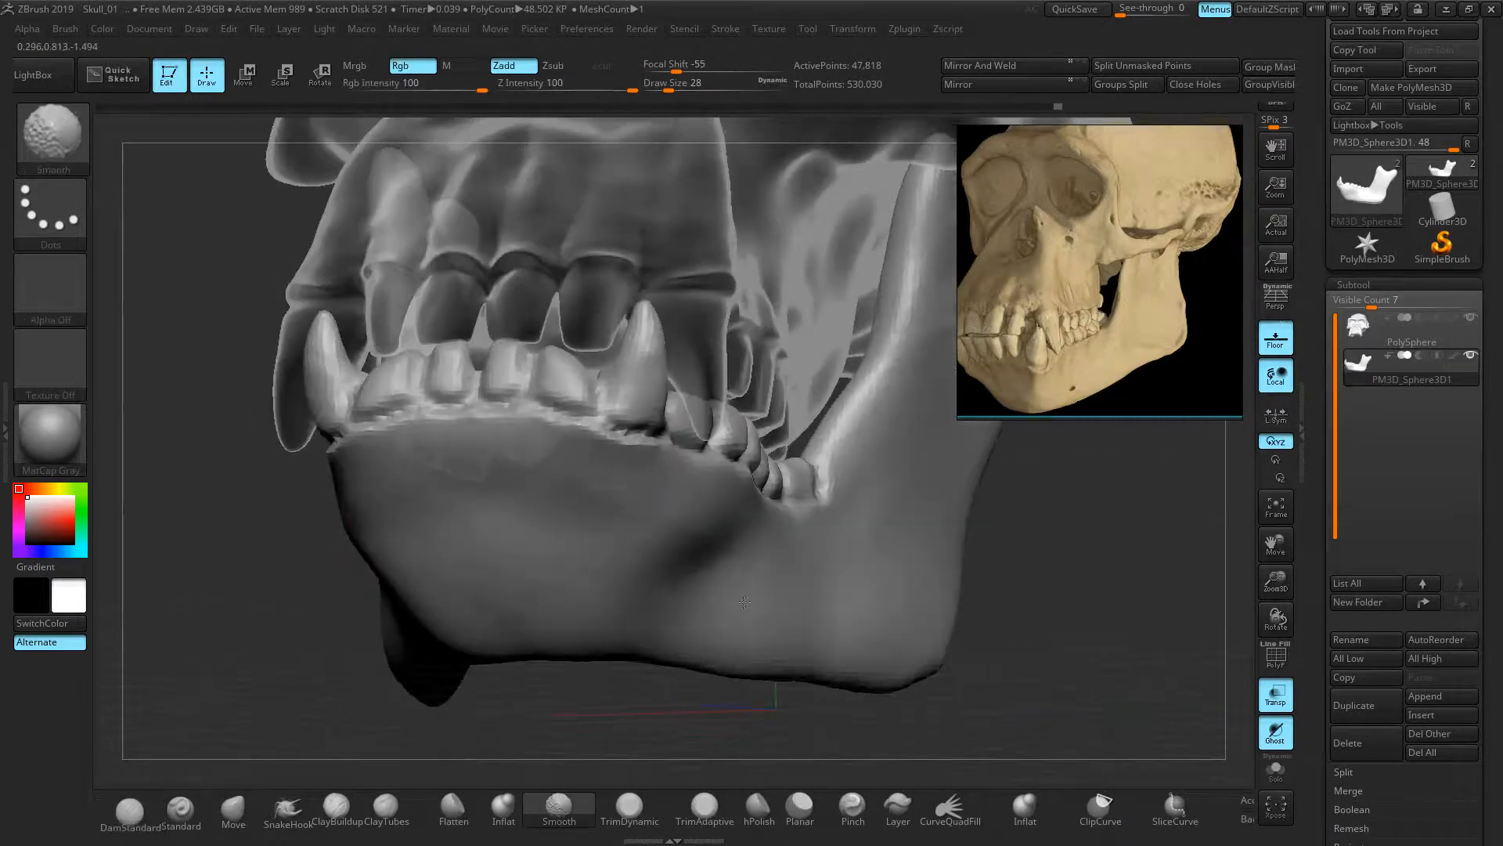
{"action": "mouse_move", "coordinate": [313, 510]}
{"action": "left_mouse_down"}
{"action": "mouse_move", "coordinate": [435, 407]}
{"action": "mouse_move", "coordinate": [431, 421]}
{"action": "mouse_move", "coordinate": [498, 426]}
{"action": "mouse_move", "coordinate": [447, 354]}
{"action": "mouse_move", "coordinate": [431, 398]}
{"action": "mouse_move", "coordinate": [396, 406]}
{"action": "mouse_move", "coordinate": [381, 381]}
{"action": "mouse_move", "coordinate": [395, 405]}
{"action": "left_mouse_up"}
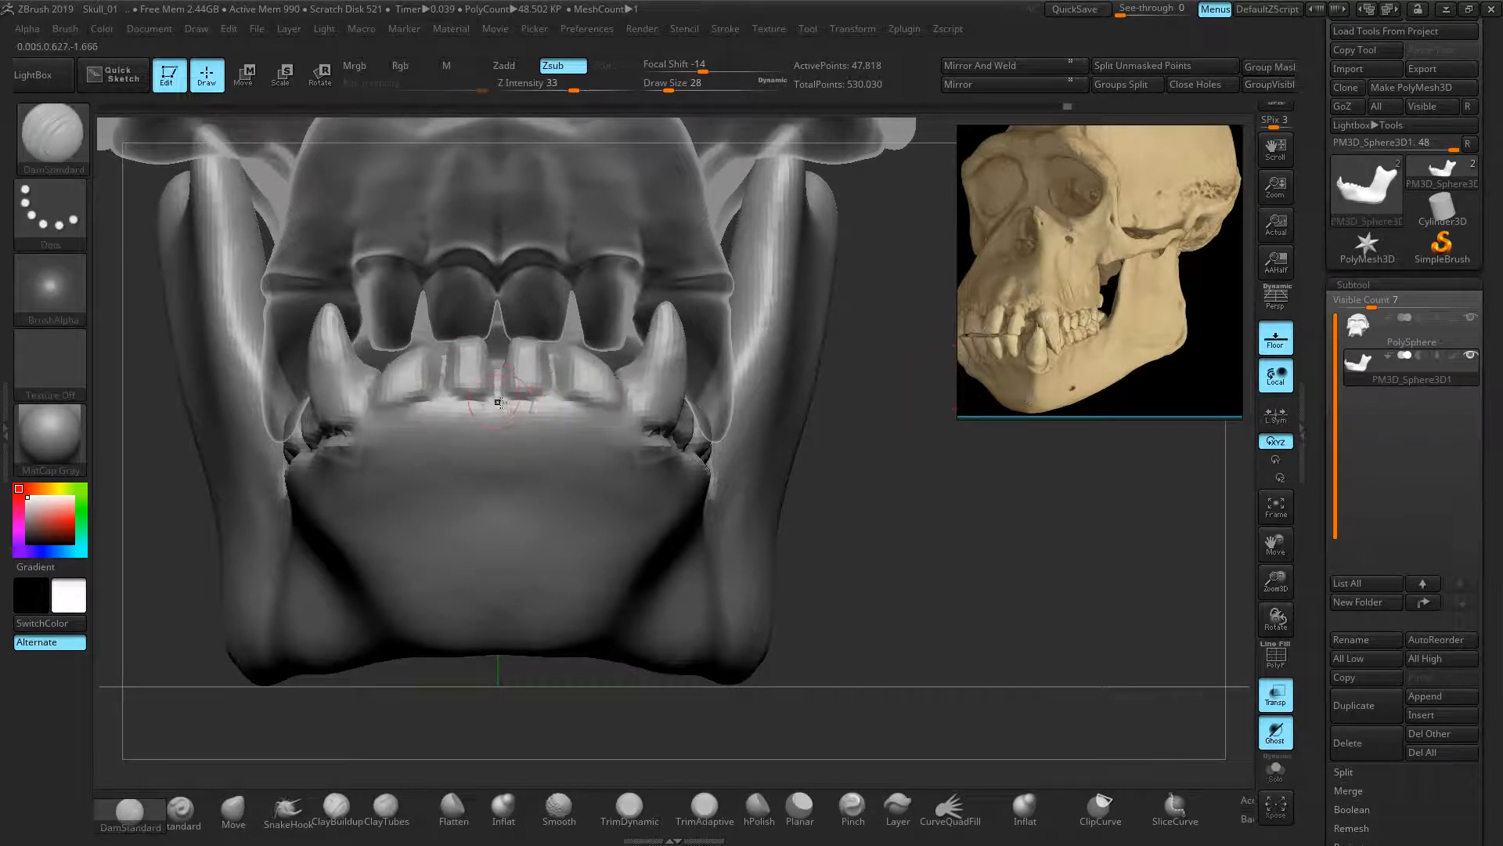
{"action": "mouse_move", "coordinate": [456, 397]}
{"action": "left_mouse_down"}
{"action": "mouse_move", "coordinate": [439, 353]}
{"action": "mouse_move", "coordinate": [437, 371]}
{"action": "mouse_move", "coordinate": [376, 388]}
{"action": "mouse_move", "coordinate": [386, 410]}
{"action": "left_mouse_up"}
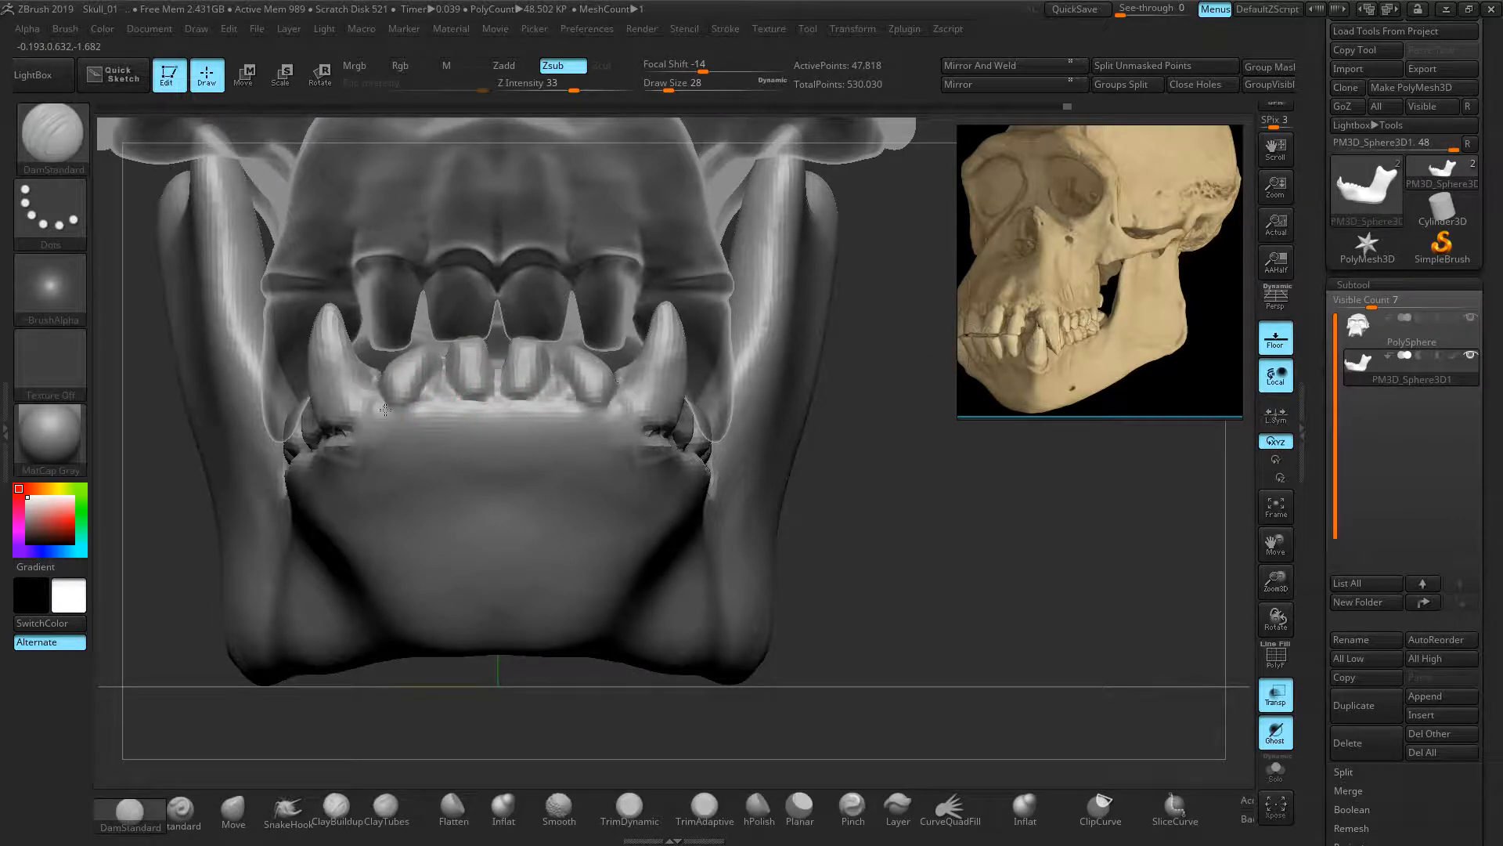
- Reshape the lower incisors with the SnakeHook brush at draw size 28, widening the biting edges of the outer pair
{"action": "left_click_drag", "start_coordinate": [868, 421], "coordinate": [917, 473]}
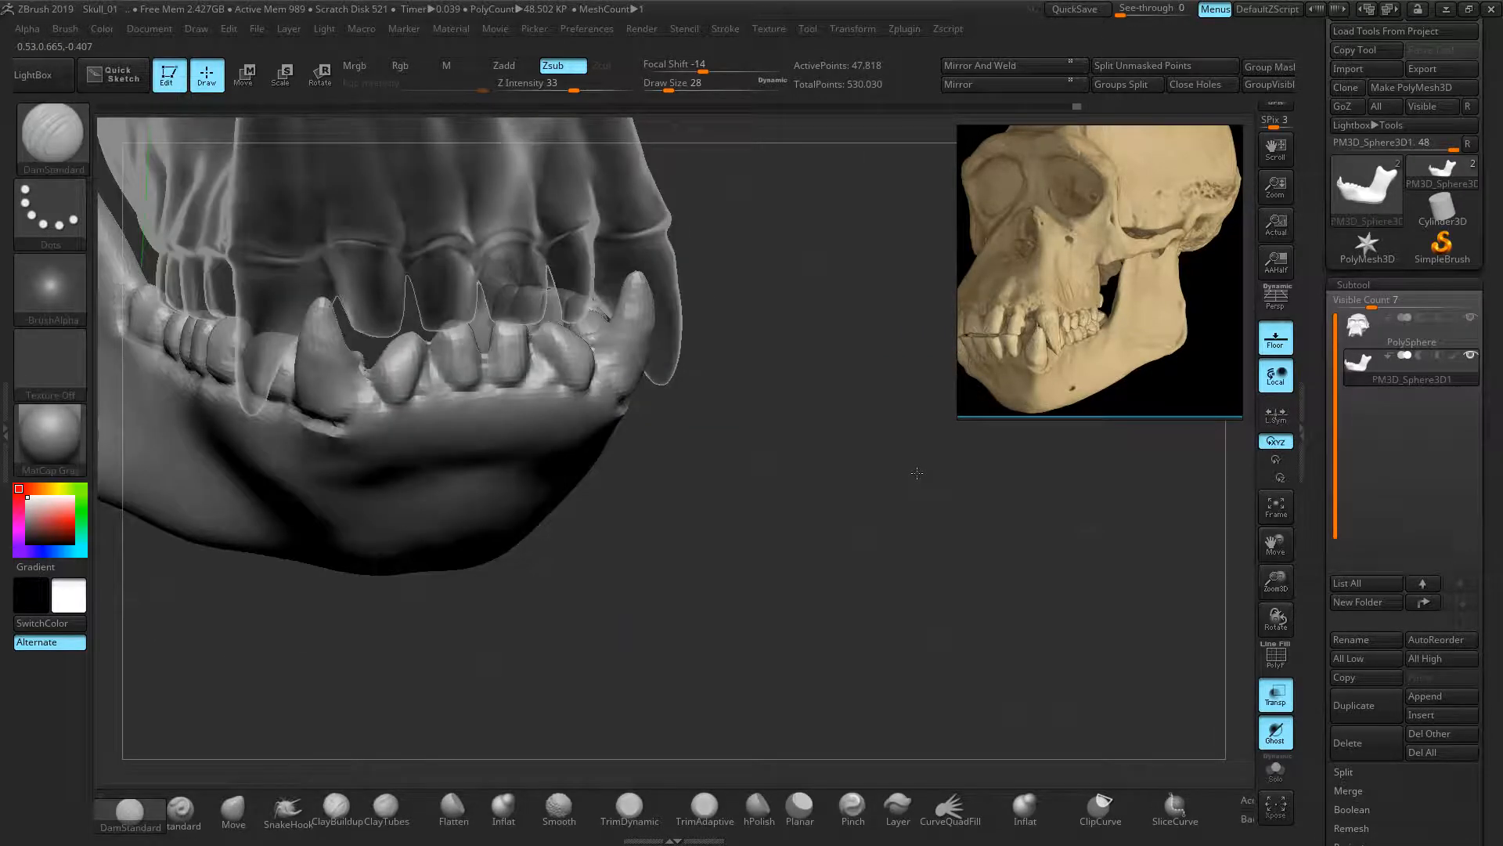
{"action": "left_click", "coordinate": [287, 810]}
{"action": "mouse_move", "coordinate": [391, 374]}
{"action": "left_mouse_down"}
{"action": "mouse_move", "coordinate": [381, 345]}
{"action": "mouse_move", "coordinate": [400, 332]}
{"action": "mouse_move", "coordinate": [472, 327]}
{"action": "left_mouse_up"}
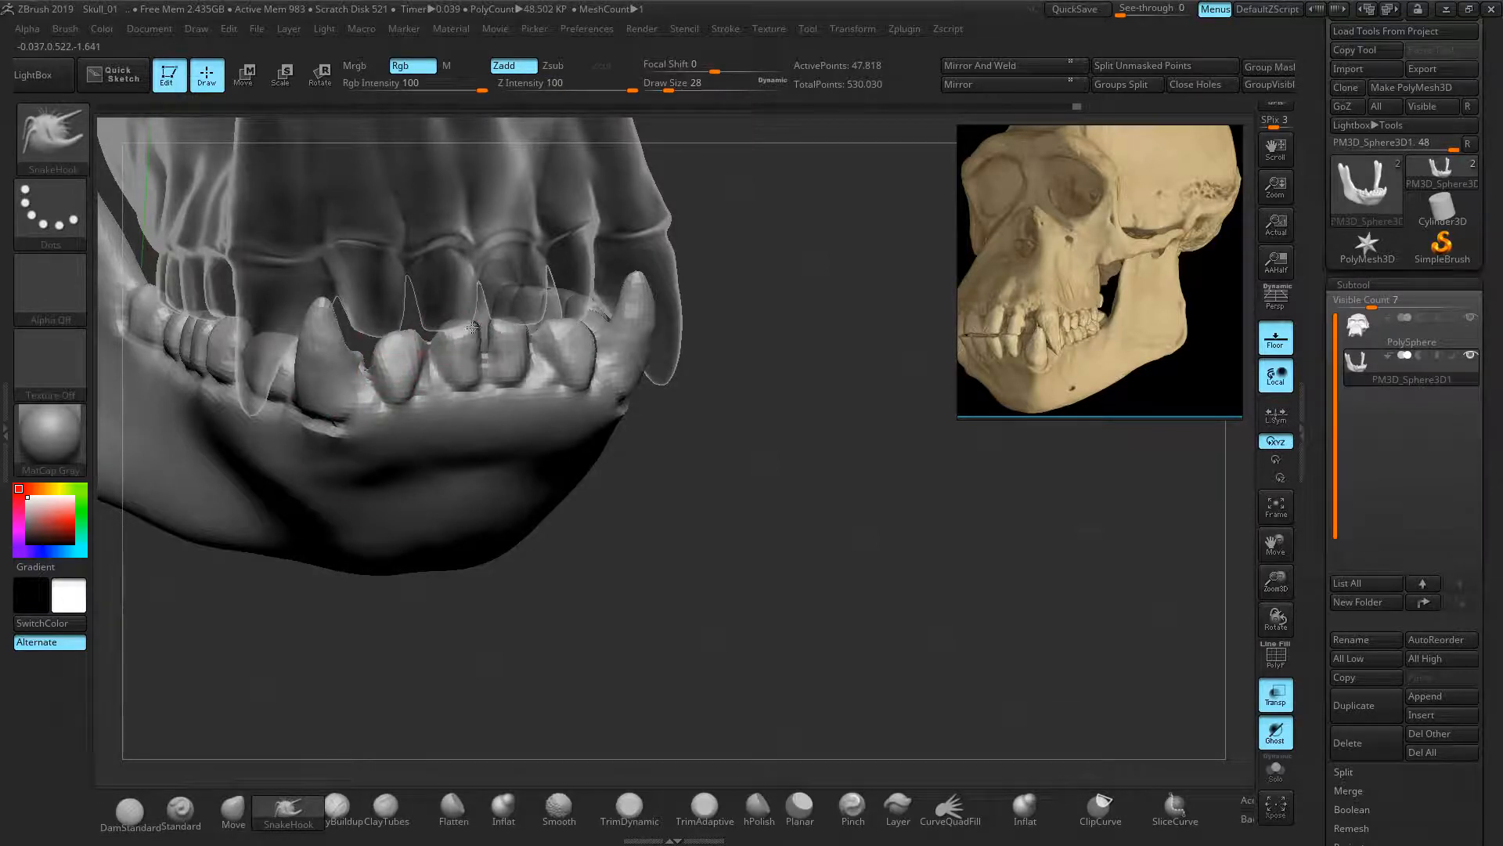
{"action": "left_click_drag", "start_coordinate": [754, 509], "coordinate": [728, 498]}
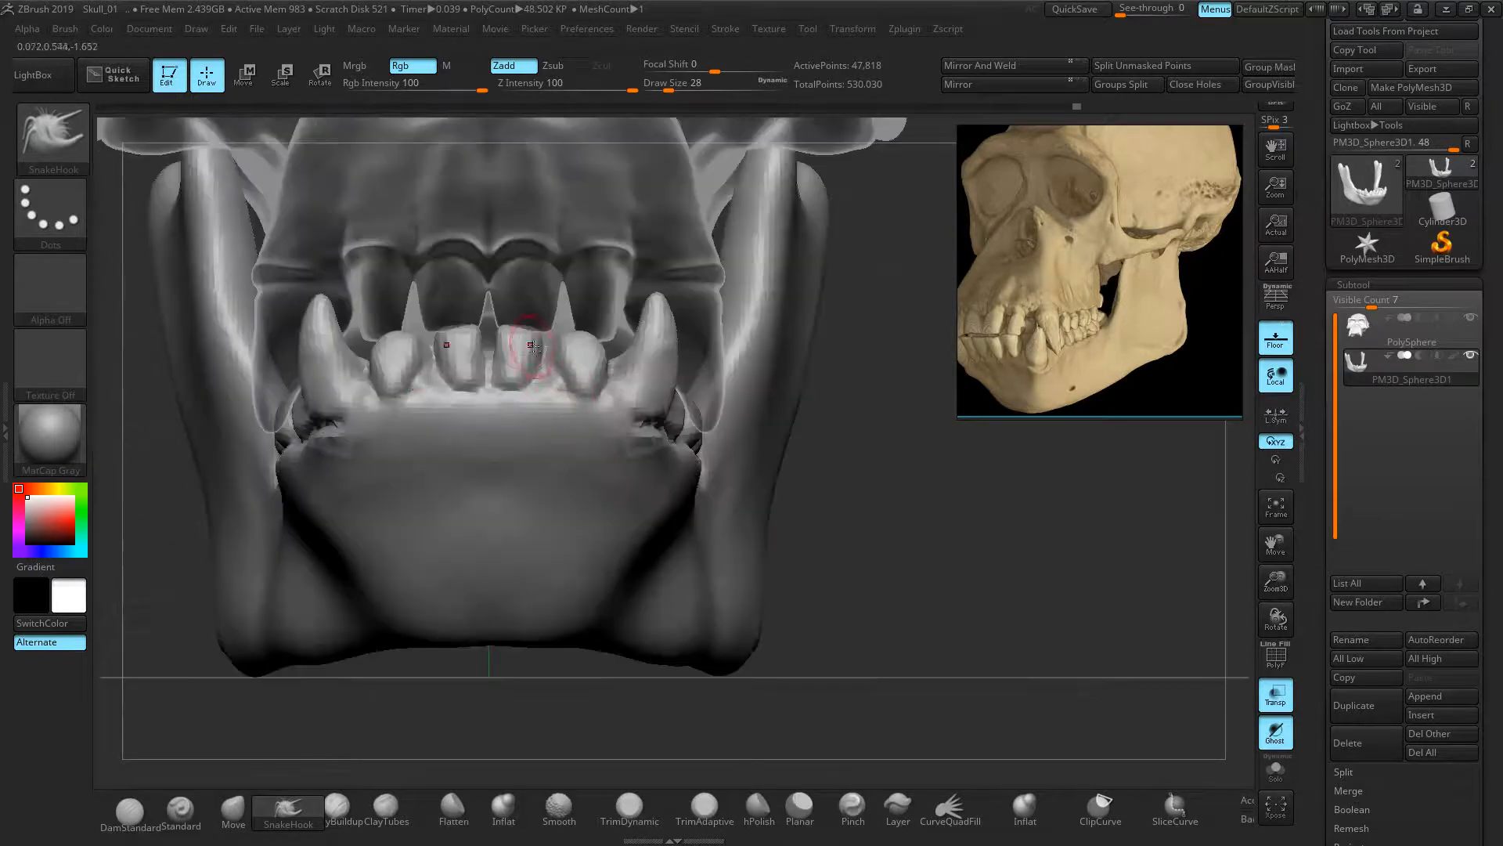
{"action": "mouse_move", "coordinate": [565, 386]}
{"action": "left_mouse_down"}
{"action": "mouse_move", "coordinate": [597, 385]}
{"action": "mouse_move", "coordinate": [571, 385]}
{"action": "mouse_move", "coordinate": [583, 358]}
{"action": "mouse_move", "coordinate": [571, 376]}
{"action": "mouse_move", "coordinate": [565, 341]}
{"action": "left_mouse_up"}
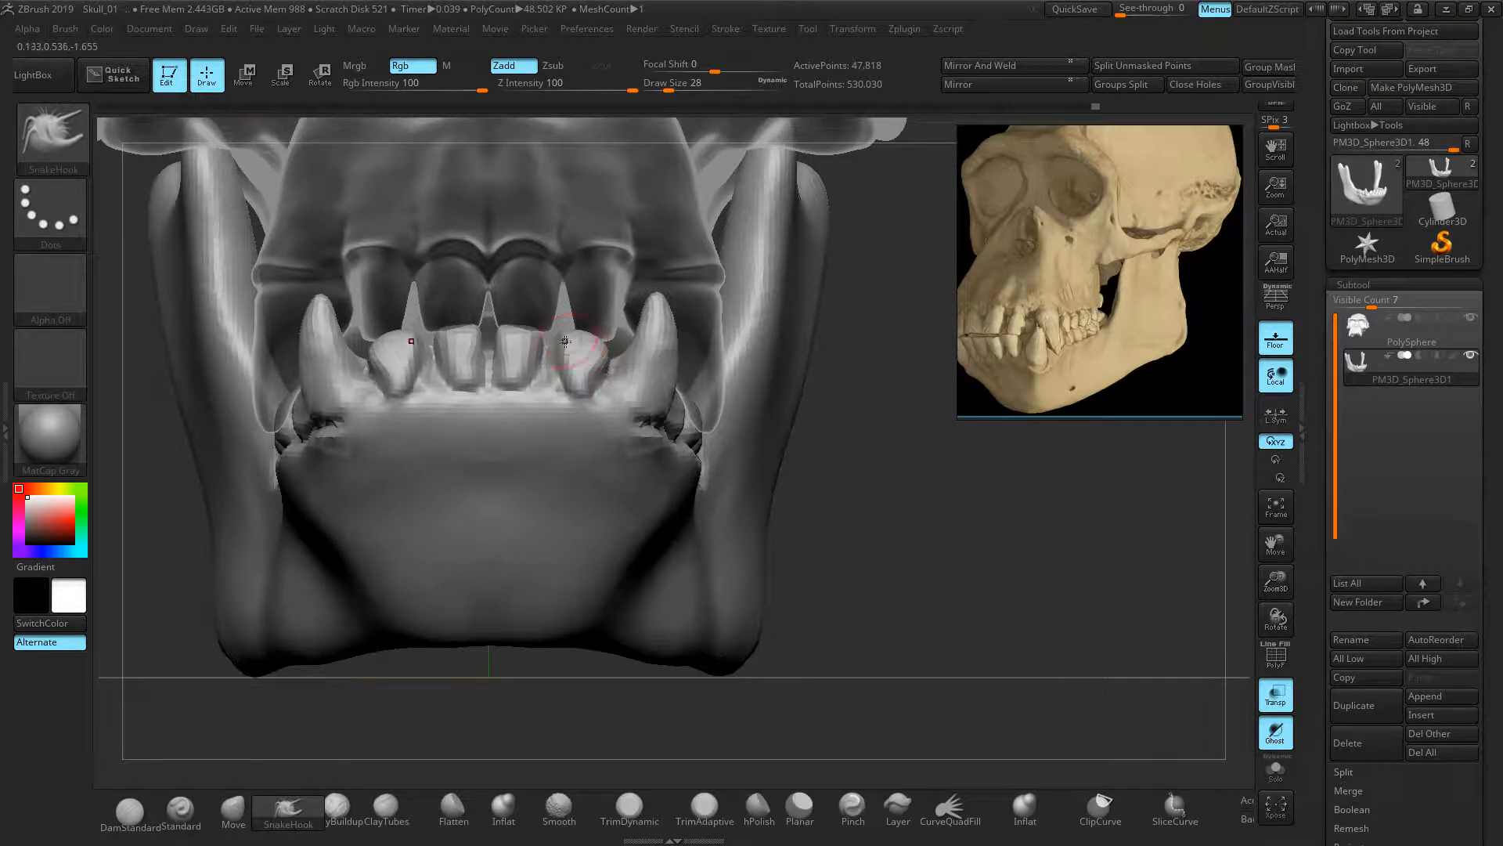
- Reshape the crowns of the lower side teeth with the SnakeHook brush, reducing the draw size to 22
{"action": "left_click_drag", "start_coordinate": [876, 471], "coordinate": [720, 464], "text": "shift"}
{"action": "left_click_drag", "start_coordinate": [666, 397], "coordinate": [666, 407]}
{"action": "key", "text": "bracketleft"}
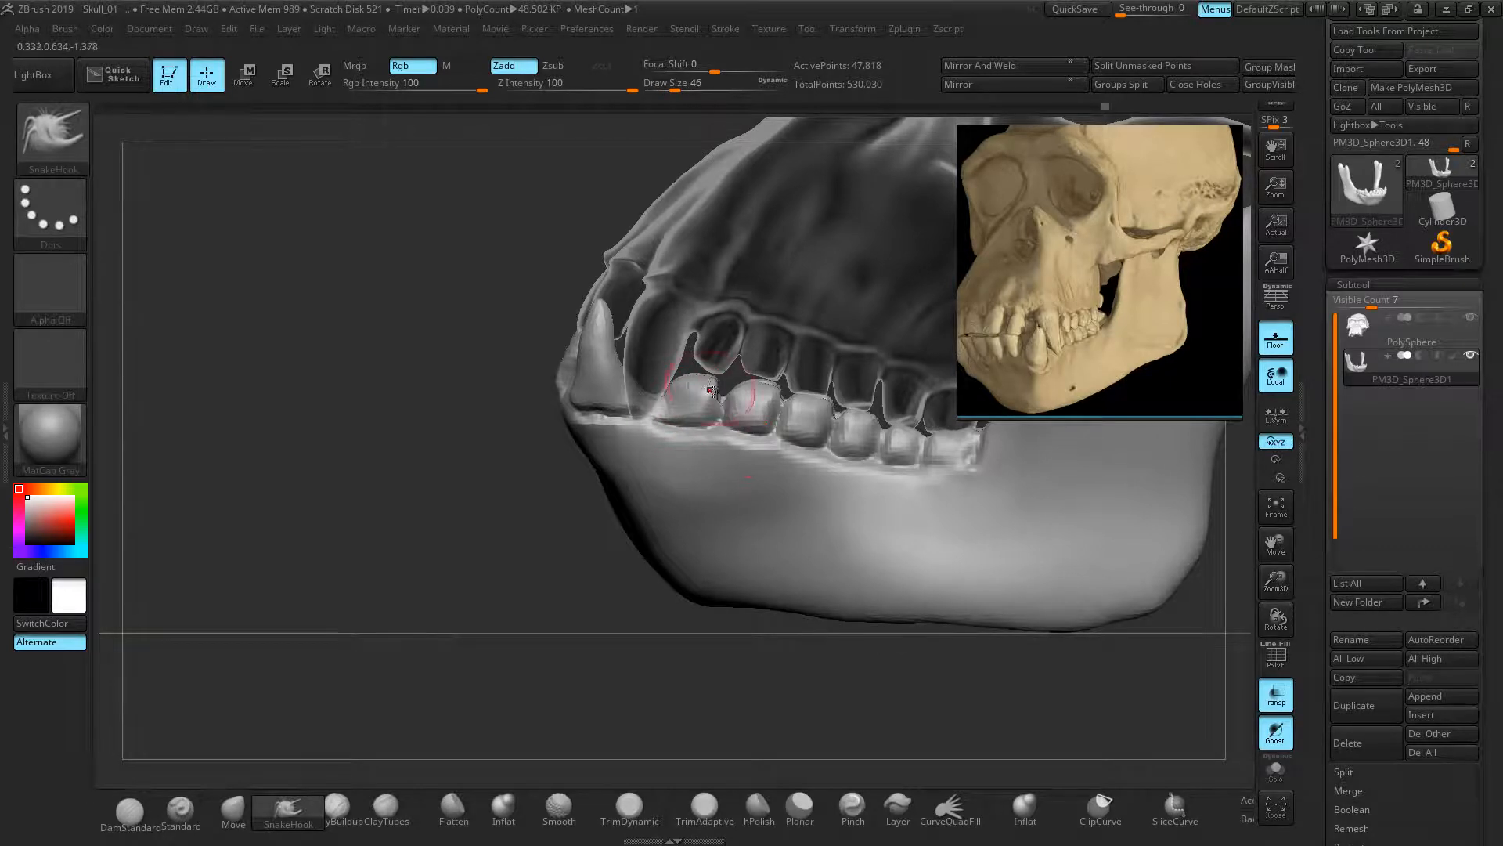
{"action": "left_click_drag", "start_coordinate": [736, 408], "coordinate": [745, 412]}
{"action": "key", "text": "bracketleft"}
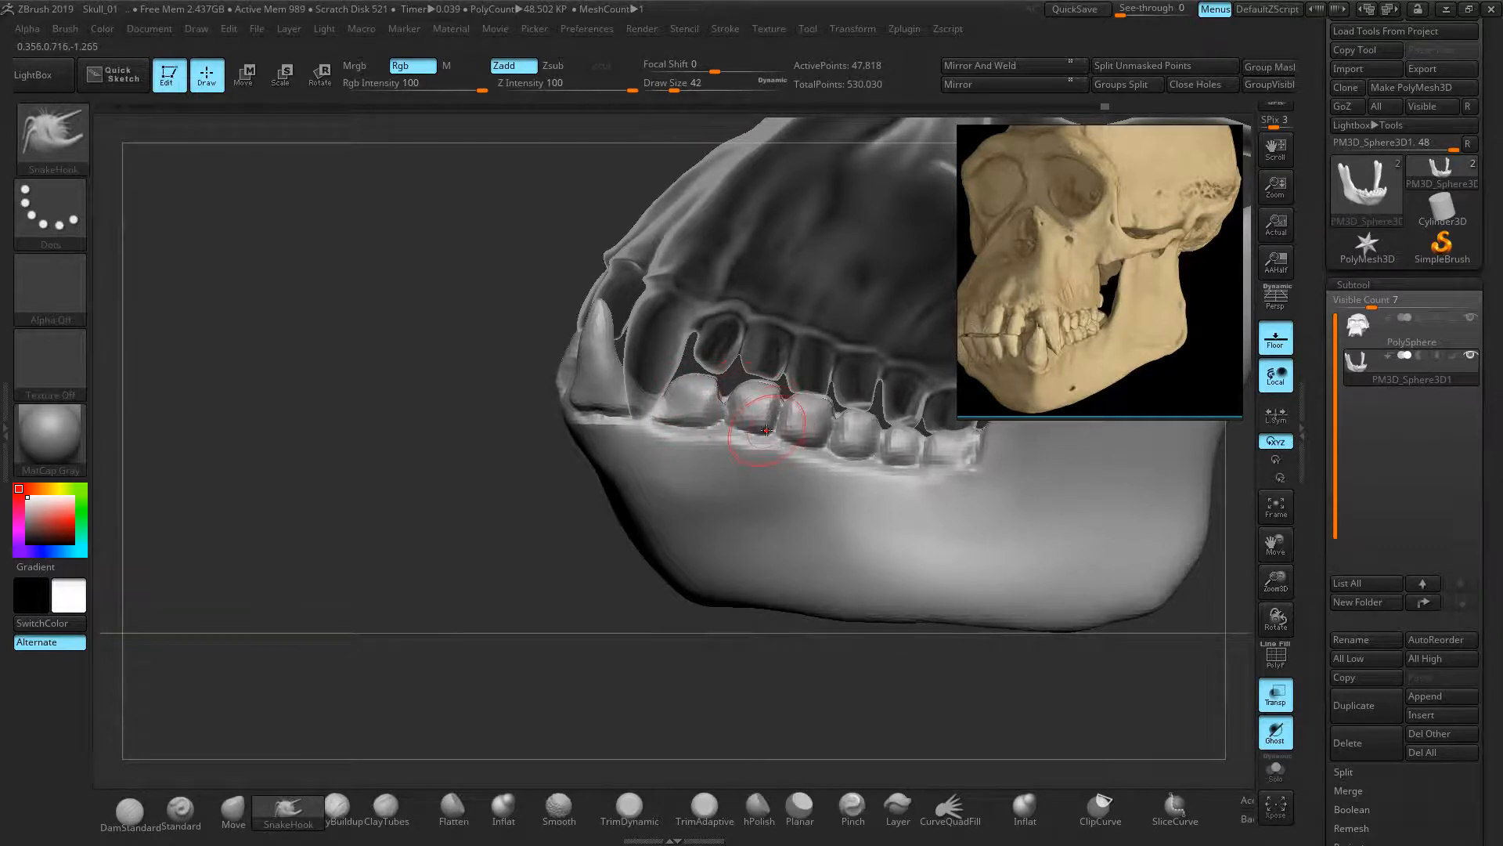
{"action": "key", "text": "bracketleft"}
{"action": "key", "text": "bracketleft"}
{"action": "key", "text": "bracketleft"}
{"action": "key", "text": "bracketleft"}
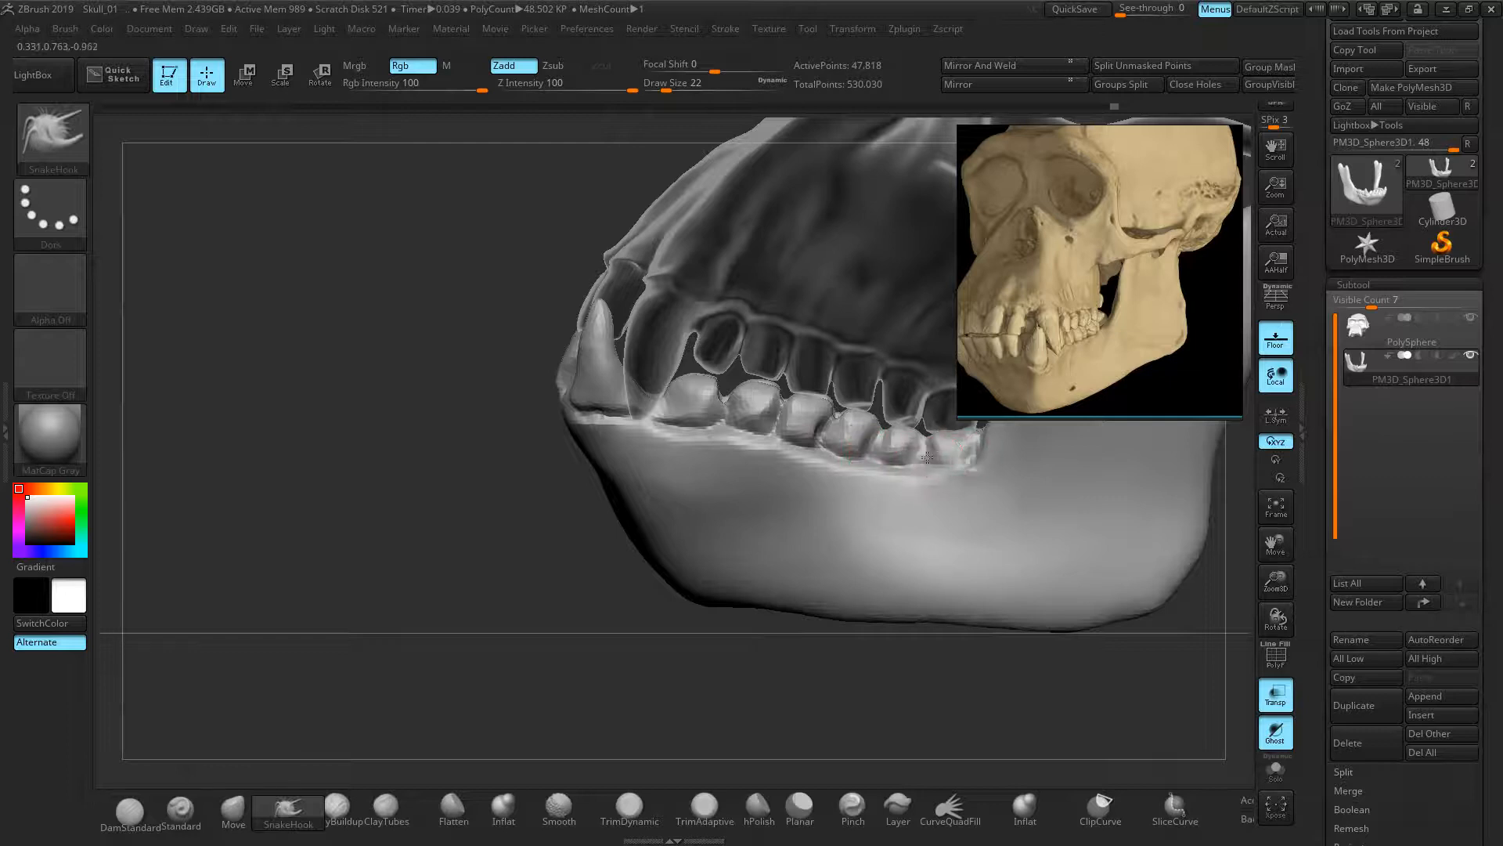
- Subdivide the lower jaw mesh once, to subdivision level 2
{"action": "left_click_drag", "start_coordinate": [540, 410], "coordinate": [415, 359]}
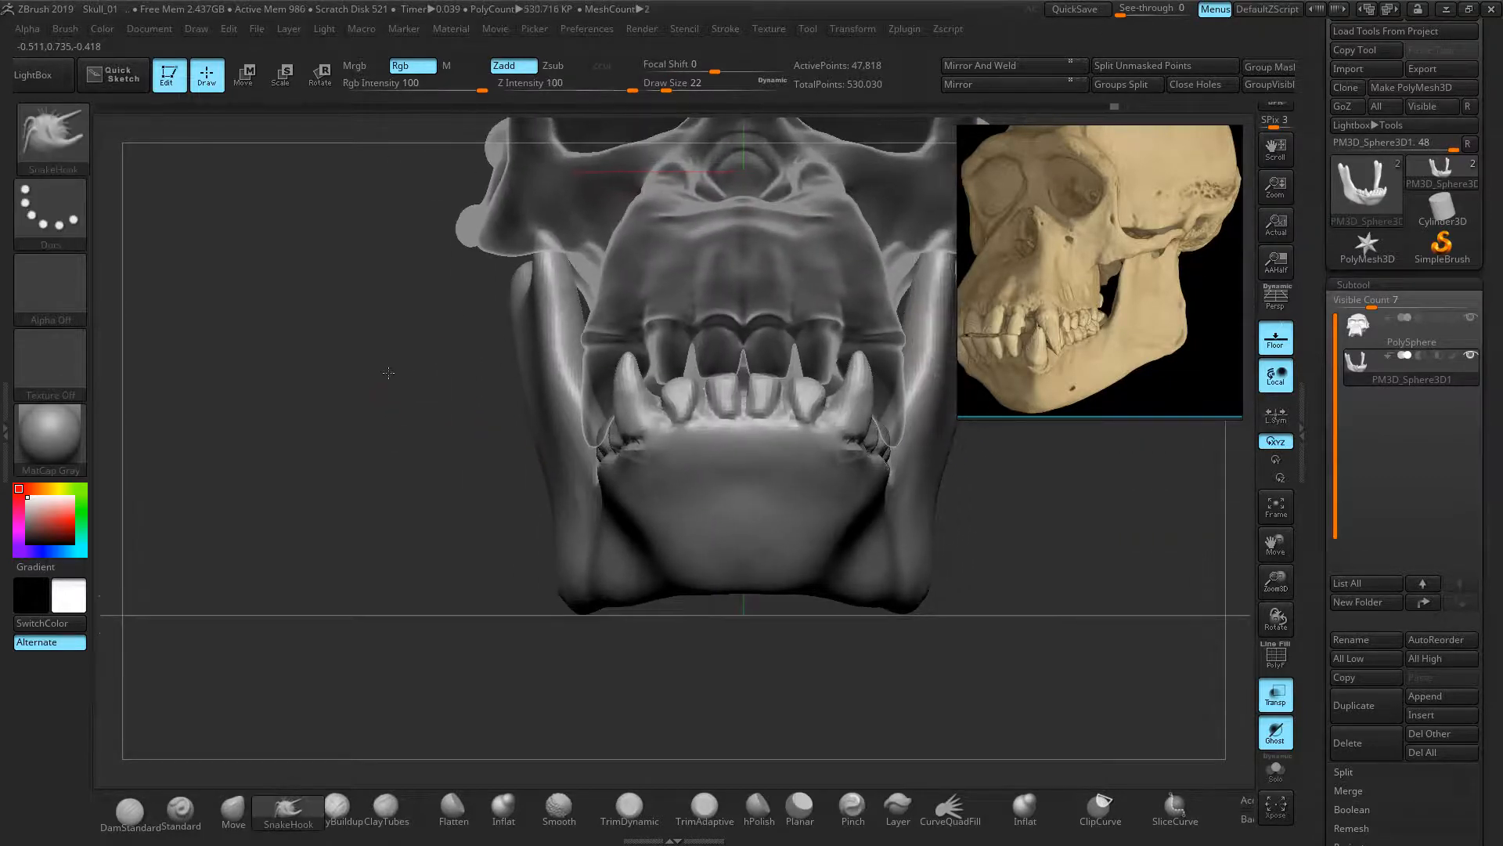
{"action": "left_click", "coordinate": [1357, 287]}
{"action": "left_click", "coordinate": [1360, 303]}
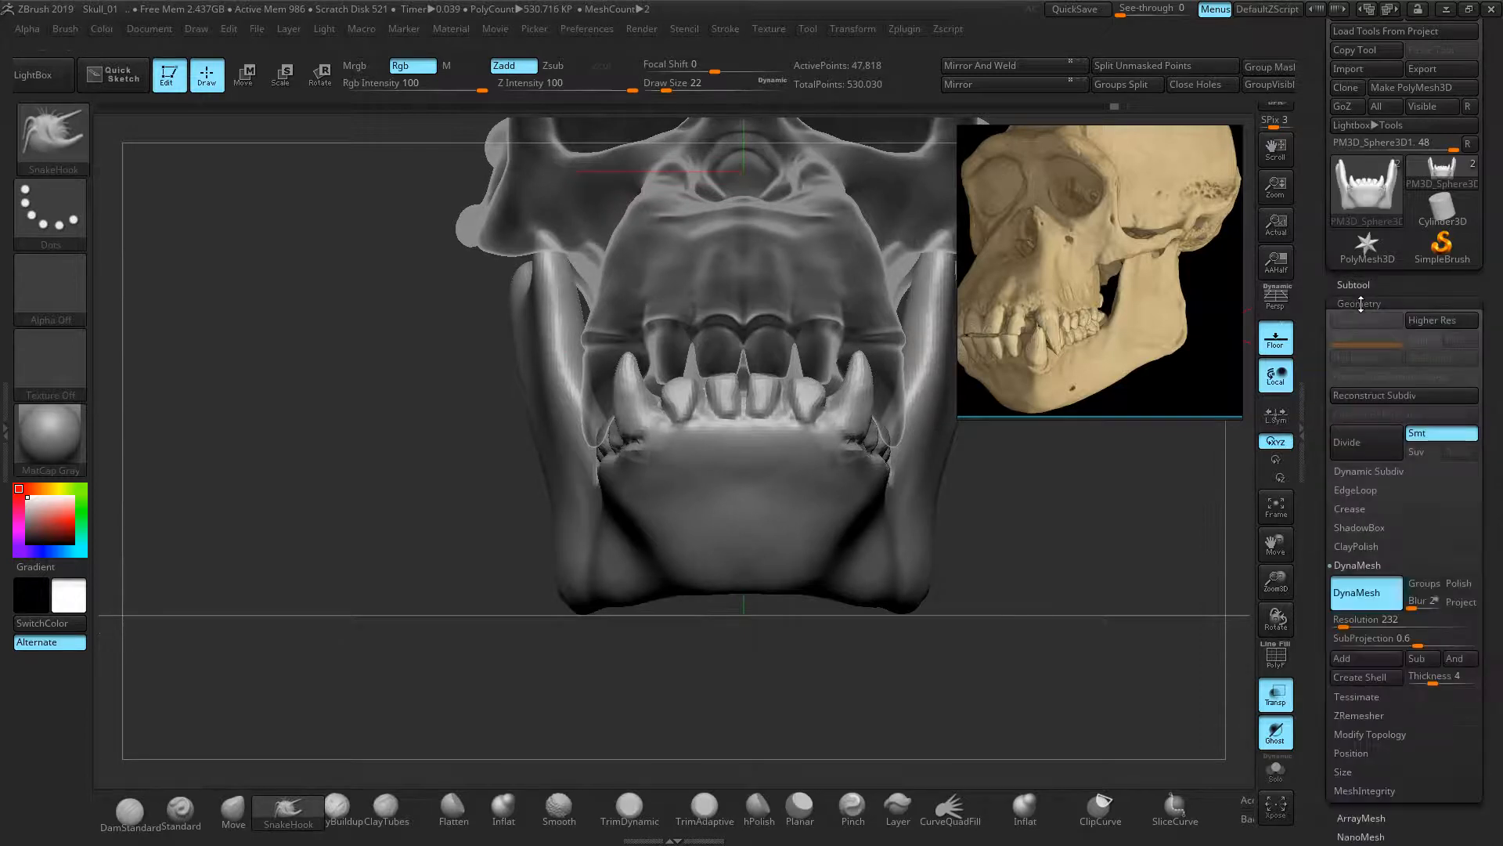
{"action": "left_click", "coordinate": [1367, 448]}
- Try to pull the gum between the lower canine and outer incisor with SnakeHook, and undo the last stroke
{"action": "right_click_drag", "start_coordinate": [314, 465], "coordinate": [327, 499], "text": "ctrl"}
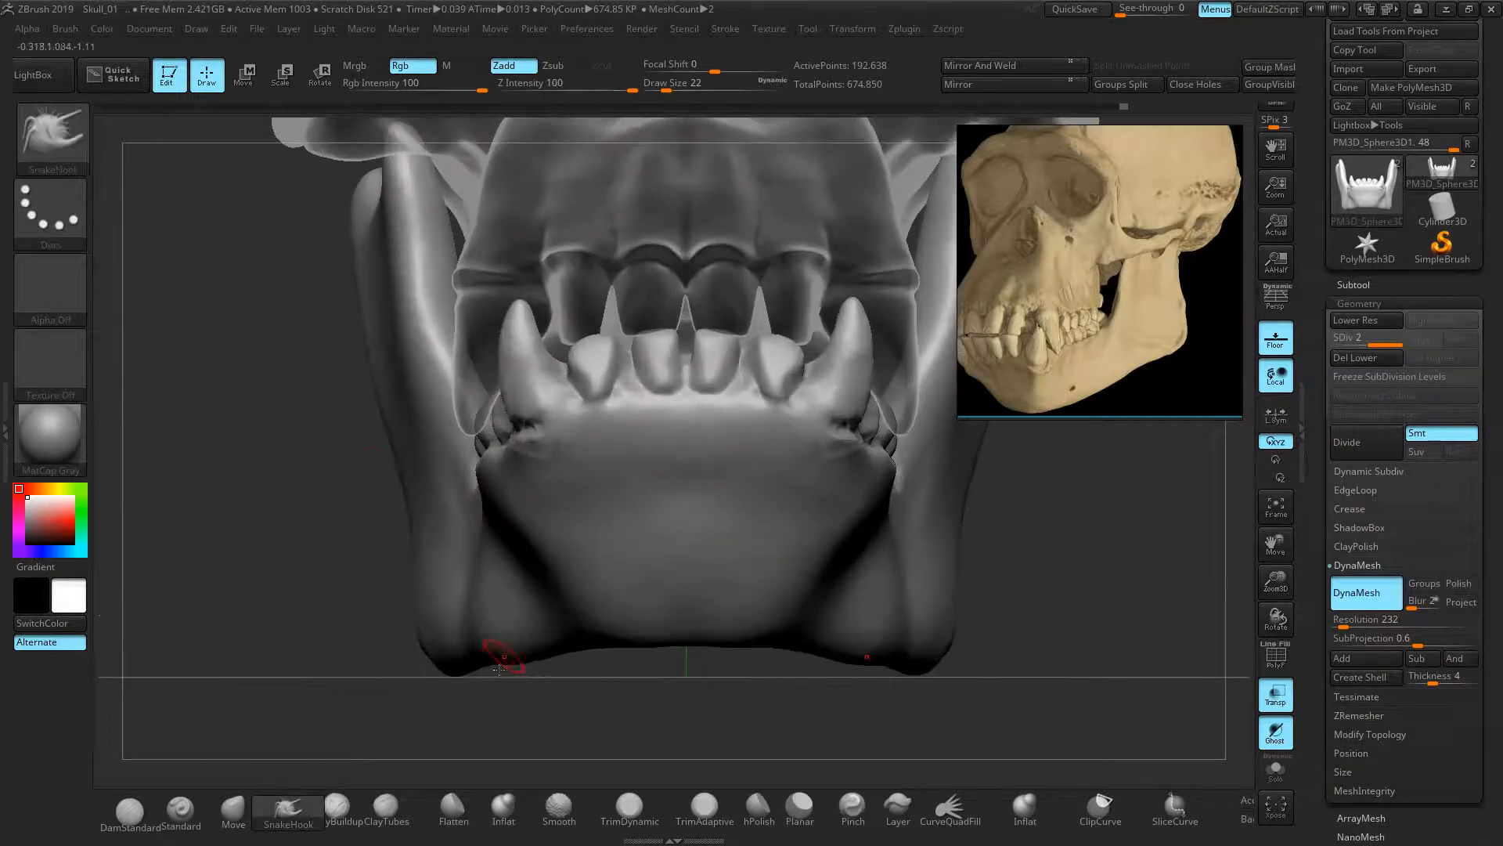
{"action": "mouse_move", "coordinate": [574, 439]}
{"action": "left_mouse_down"}
{"action": "mouse_move", "coordinate": [565, 376]}
{"action": "mouse_move", "coordinate": [561, 399]}
{"action": "left_mouse_up"}
{"action": "right_click_drag", "start_coordinate": [298, 430], "coordinate": [349, 471]}
{"action": "left_click_drag", "start_coordinate": [567, 396], "coordinate": [552, 423]}
{"action": "key", "text": "ctrl+z"}
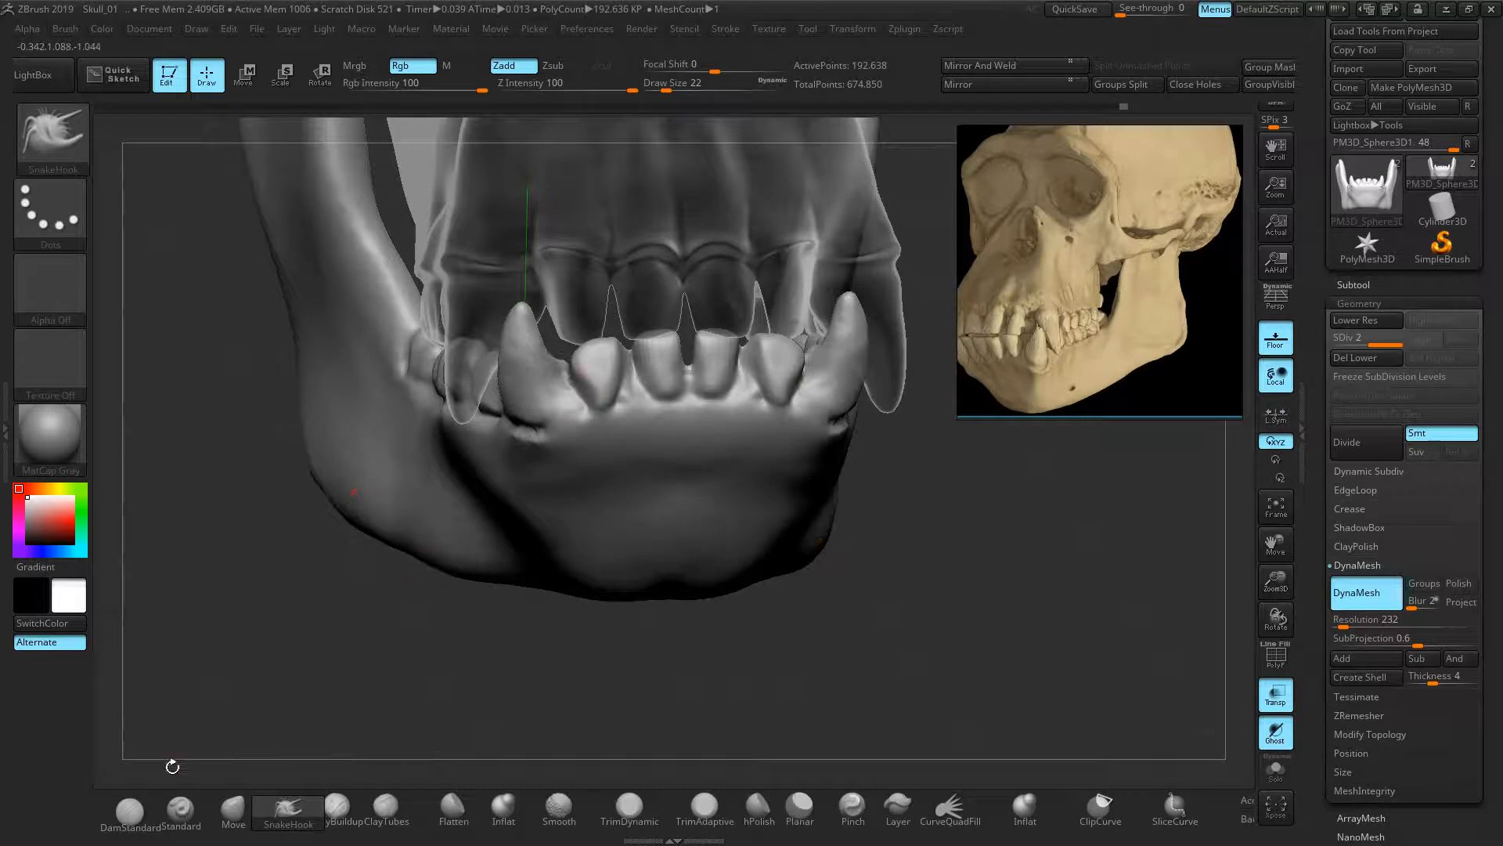
- Carve the gaps between the lower incisors with the DamStandard brush at draw size 22
{"action": "left_click", "coordinate": [144, 815]}
{"action": "mouse_move", "coordinate": [569, 384]}
{"action": "left_mouse_down"}
{"action": "mouse_move", "coordinate": [565, 415]}
{"action": "mouse_move", "coordinate": [531, 428]}
{"action": "mouse_move", "coordinate": [610, 407]}
{"action": "mouse_move", "coordinate": [632, 366]}
{"action": "mouse_move", "coordinate": [571, 357]}
{"action": "left_mouse_up"}
{"action": "left_click_drag", "start_coordinate": [1017, 510], "coordinate": [959, 508]}
{"action": "left_click_drag", "start_coordinate": [690, 398], "coordinate": [690, 362]}
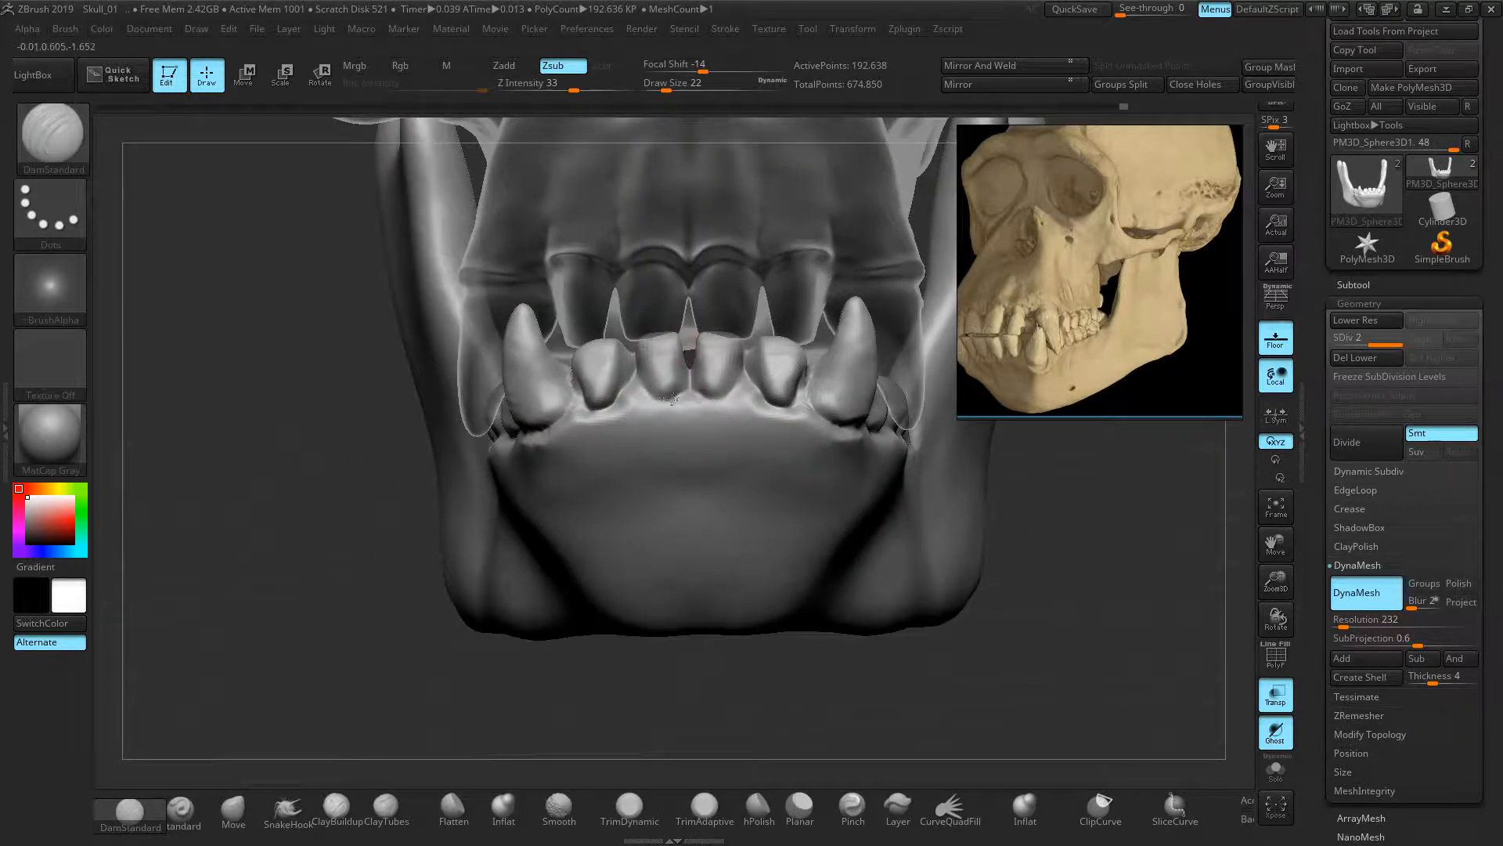
- Sharpen the gum line under the lower canine and along all the side teeth with DamStandard at draw size 22
{"action": "left_click_drag", "start_coordinate": [1080, 561], "coordinate": [854, 472]}
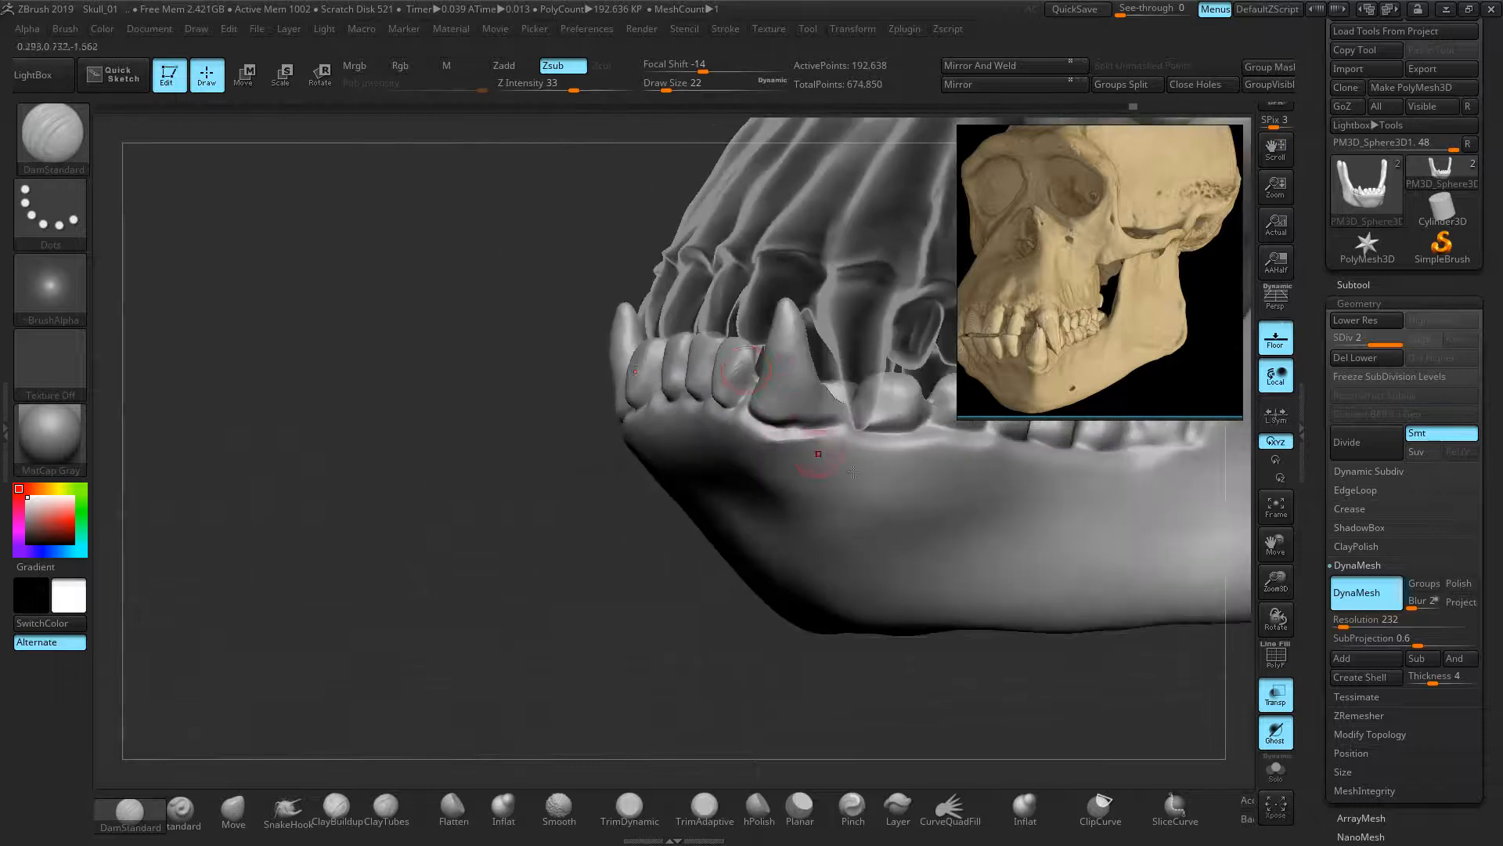
{"action": "left_click_drag", "start_coordinate": [767, 427], "coordinate": [816, 424]}
{"action": "mouse_move", "coordinate": [618, 518]}
{"action": "left_mouse_down"}
{"action": "mouse_move", "coordinate": [595, 520]}
{"action": "mouse_move", "coordinate": [591, 504]}
{"action": "mouse_move", "coordinate": [626, 470]}
{"action": "left_mouse_up"}
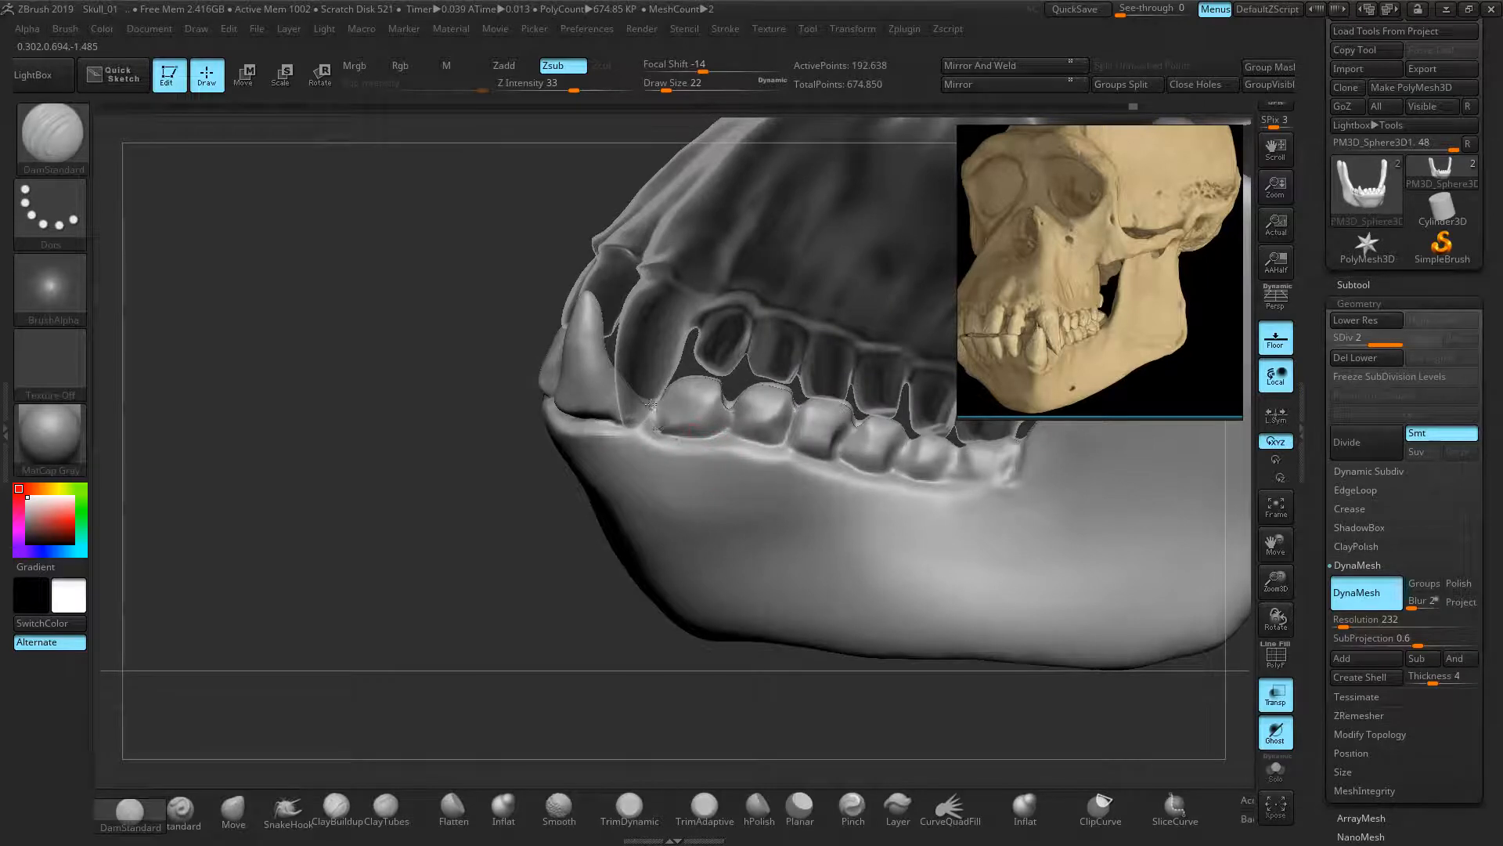
{"action": "mouse_move", "coordinate": [719, 427]}
{"action": "left_mouse_down"}
{"action": "mouse_move", "coordinate": [733, 402]}
{"action": "mouse_move", "coordinate": [785, 438]}
{"action": "mouse_move", "coordinate": [796, 408]}
{"action": "mouse_move", "coordinate": [803, 458]}
{"action": "left_mouse_up"}
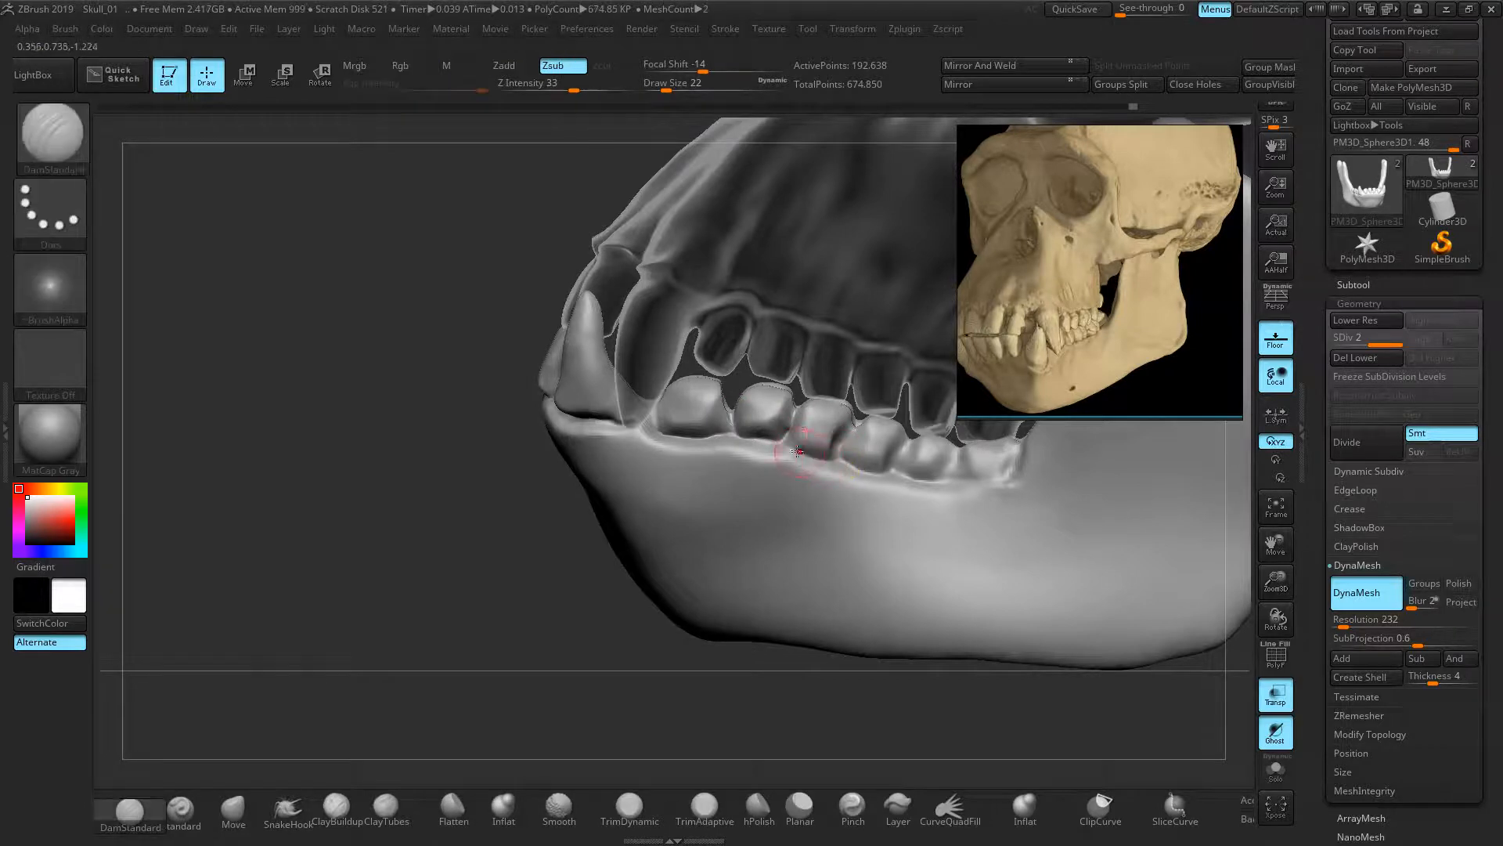
{"action": "mouse_move", "coordinate": [859, 468]}
{"action": "left_mouse_down"}
{"action": "mouse_move", "coordinate": [961, 446]}
{"action": "mouse_move", "coordinate": [1010, 477]}
{"action": "mouse_move", "coordinate": [1022, 456]}
{"action": "left_mouse_up"}
- Hide the upper skull to isolate the lower jaw and check its tooth row from above
{"action": "left_click", "coordinate": [1353, 285]}
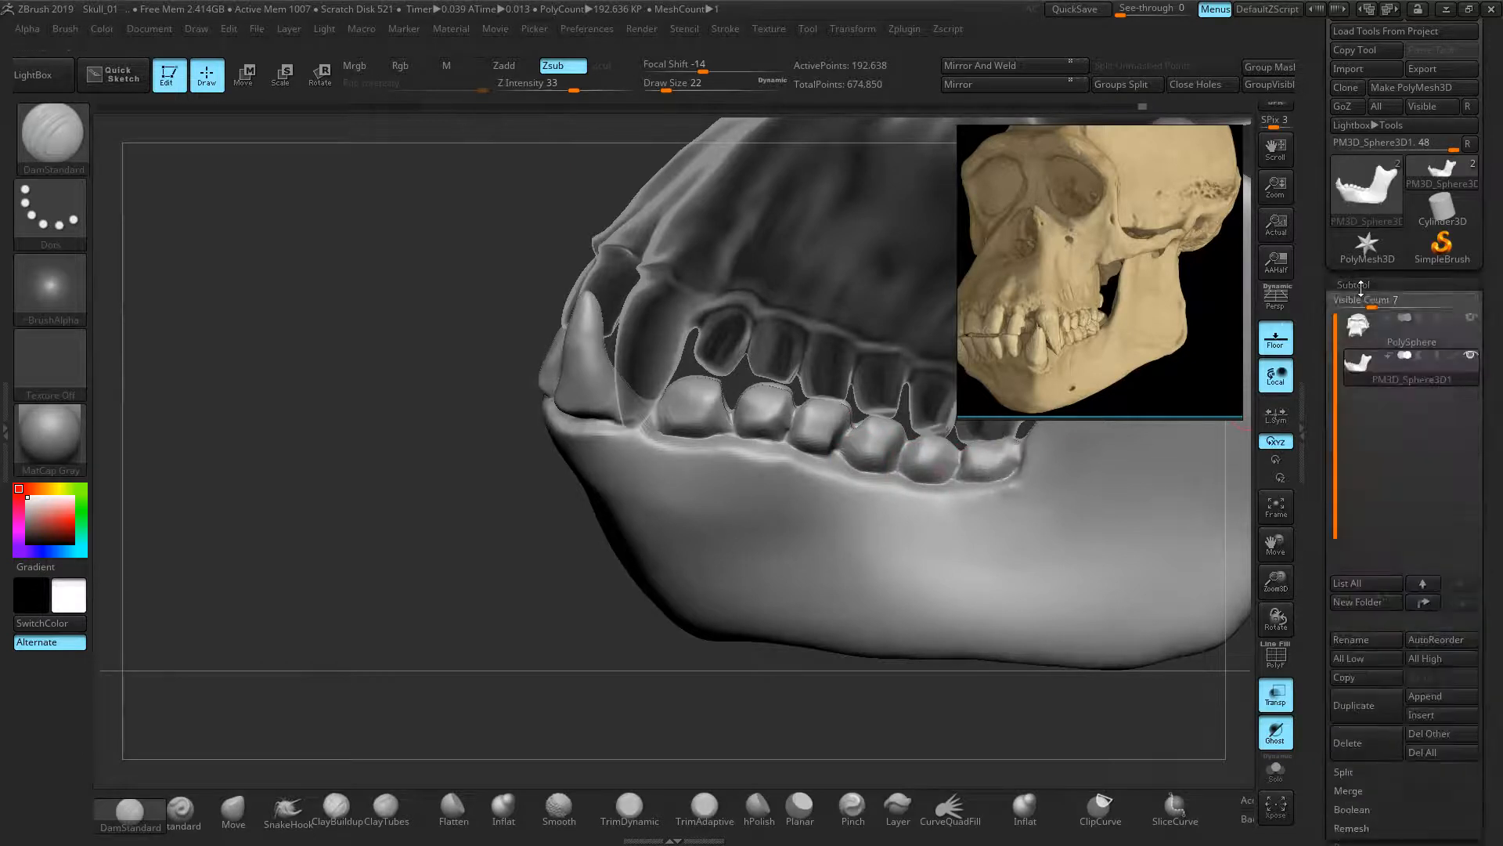
{"action": "left_click", "coordinate": [1473, 318]}
{"action": "mouse_move", "coordinate": [346, 533]}
{"action": "left_mouse_down"}
{"action": "mouse_move", "coordinate": [399, 410]}
{"action": "mouse_move", "coordinate": [301, 382]}
{"action": "mouse_move", "coordinate": [661, 426]}
{"action": "mouse_move", "coordinate": [737, 453]}
{"action": "left_mouse_up"}
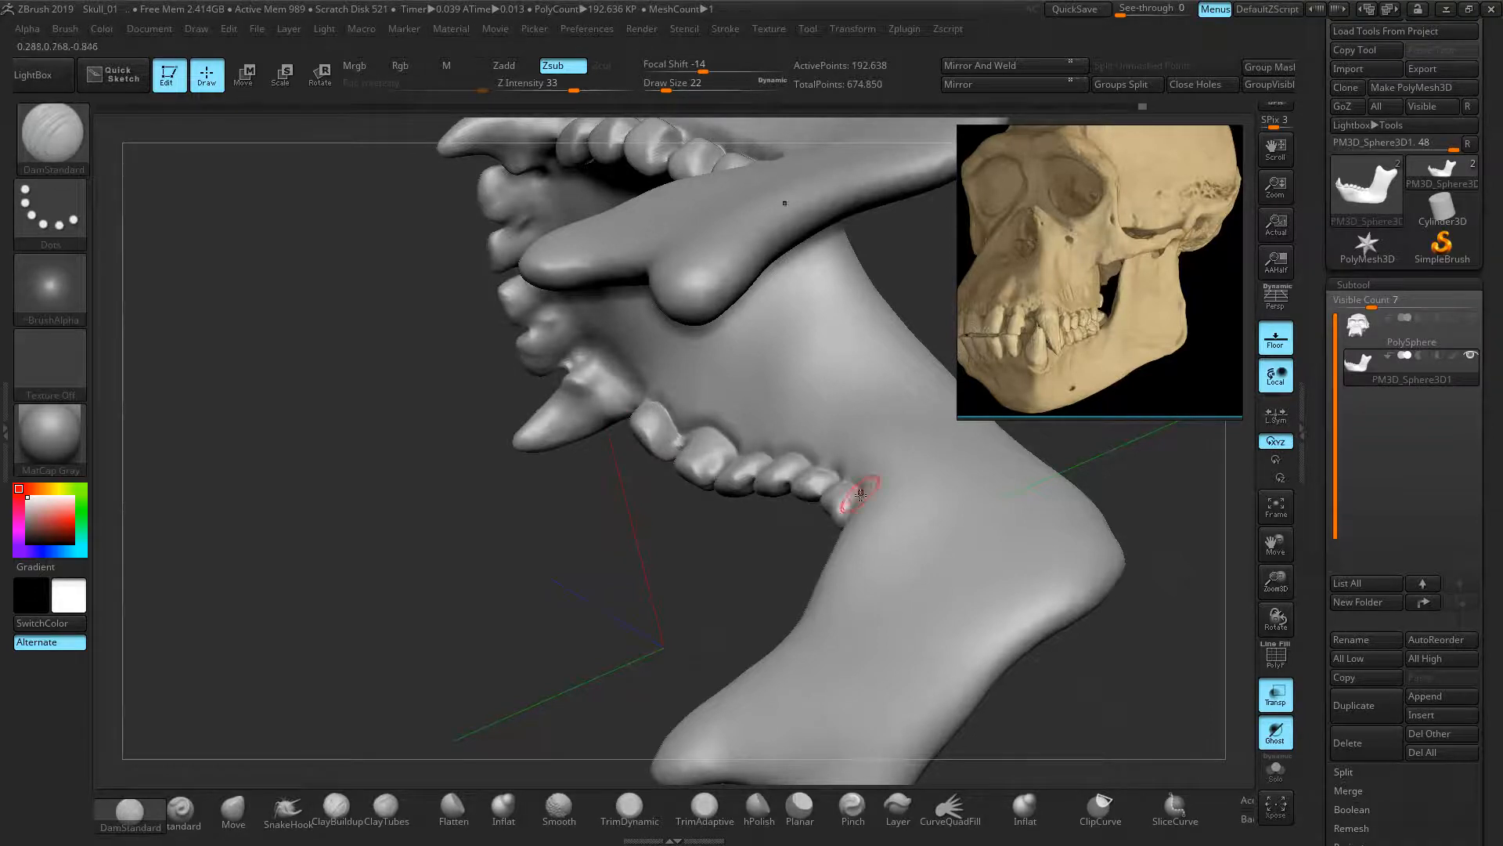
{"action": "mouse_move", "coordinate": [360, 608]}
{"action": "left_mouse_down"}
{"action": "mouse_move", "coordinate": [440, 598]}
{"action": "mouse_move", "coordinate": [691, 725]}
{"action": "left_mouse_up"}
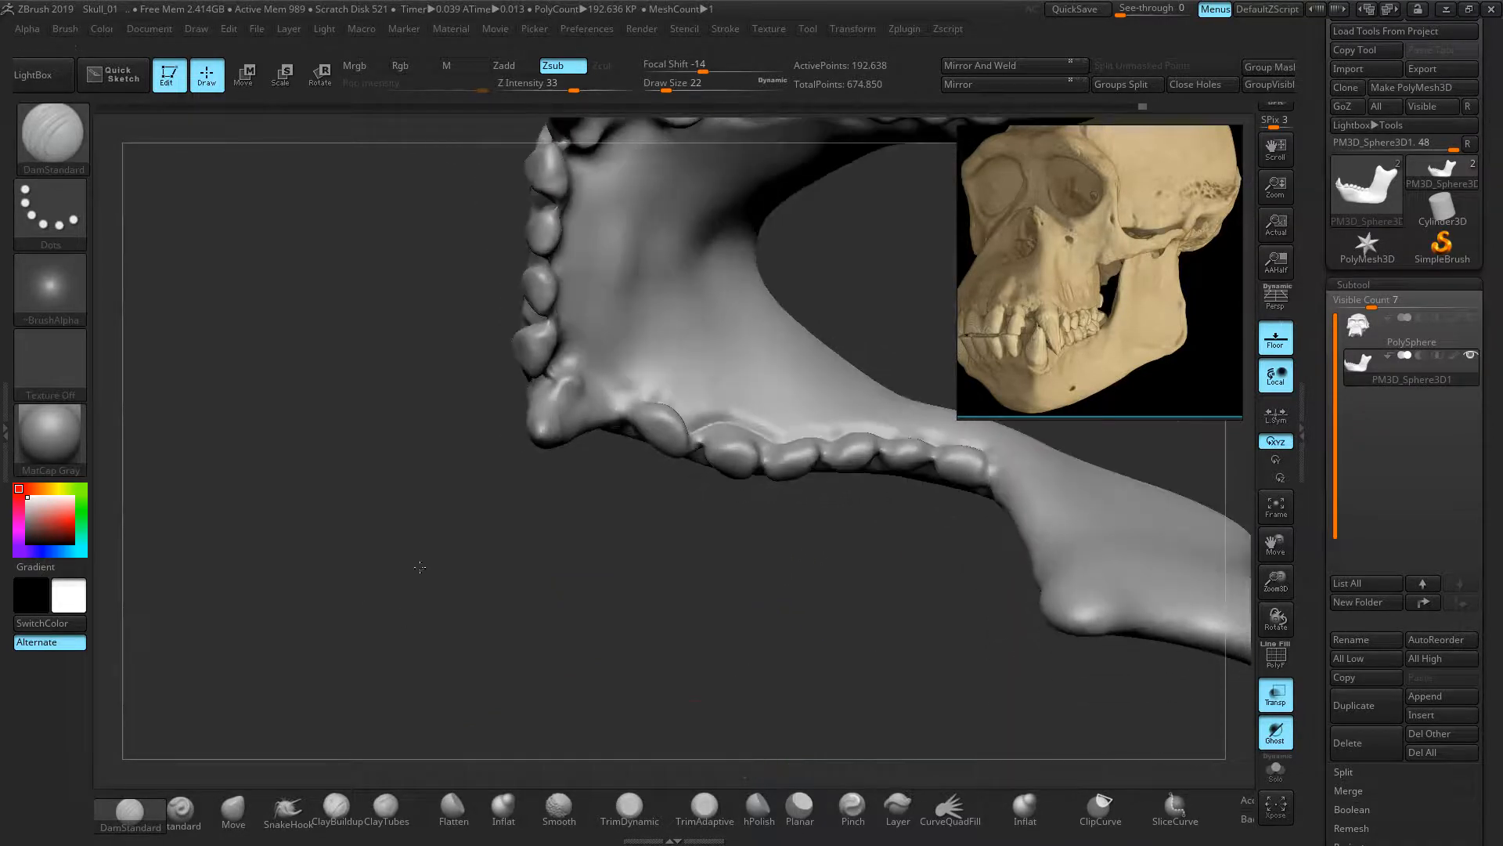
- Flatten the chewing surfaces of the lower side teeth with the TrimDynamic brush at draw size 26
{"action": "left_click", "coordinate": [705, 806]}
{"action": "left_click", "coordinate": [629, 806]}
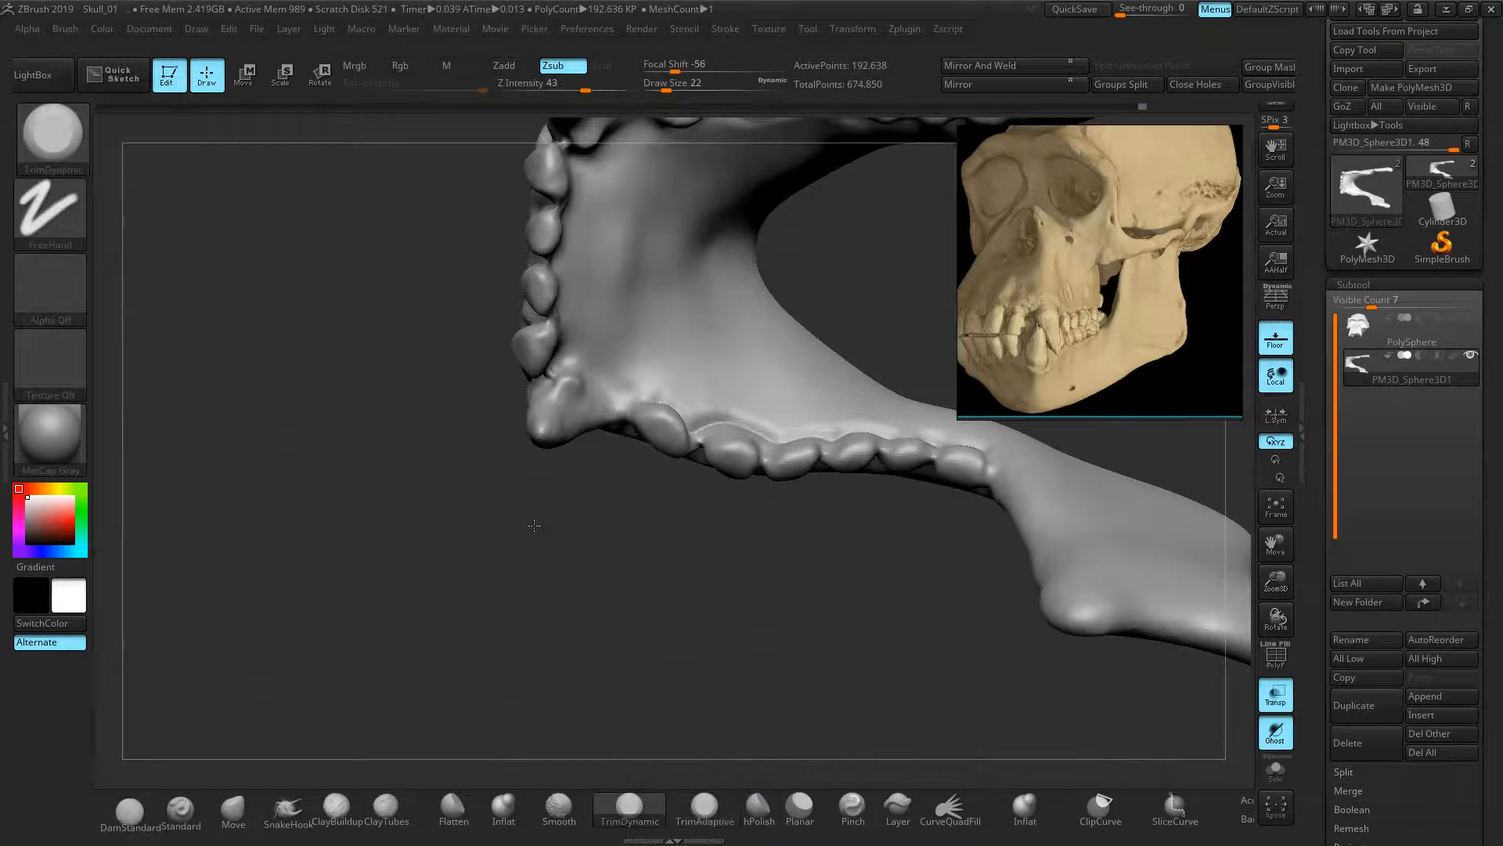
{"action": "left_click_drag", "start_coordinate": [619, 595], "coordinate": [650, 466]}
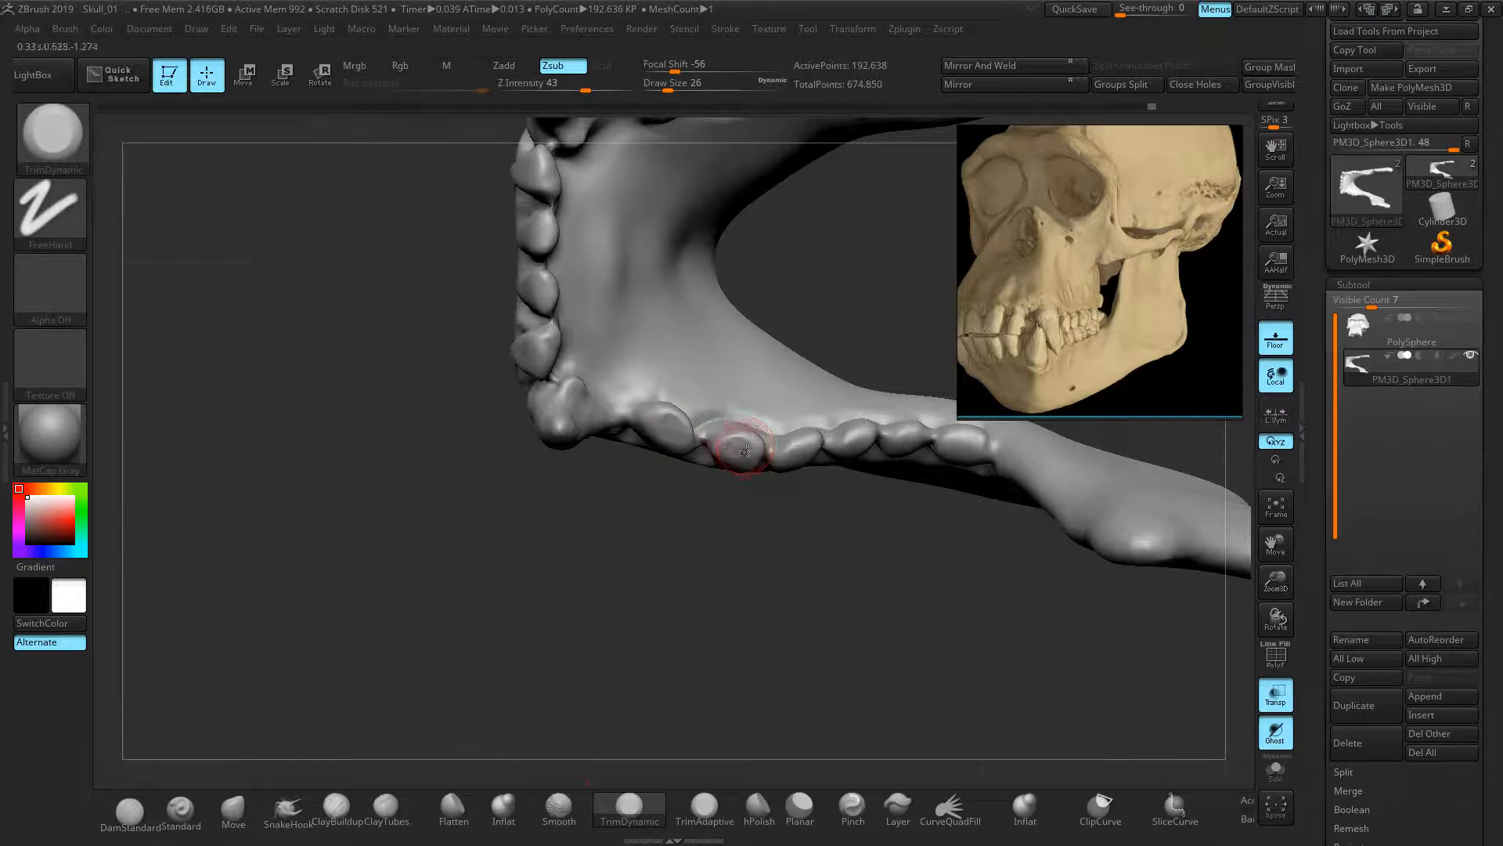
{"action": "mouse_move", "coordinate": [799, 448]}
{"action": "left_mouse_down"}
{"action": "mouse_move", "coordinate": [873, 428]}
{"action": "mouse_move", "coordinate": [970, 439]}
{"action": "left_mouse_up"}
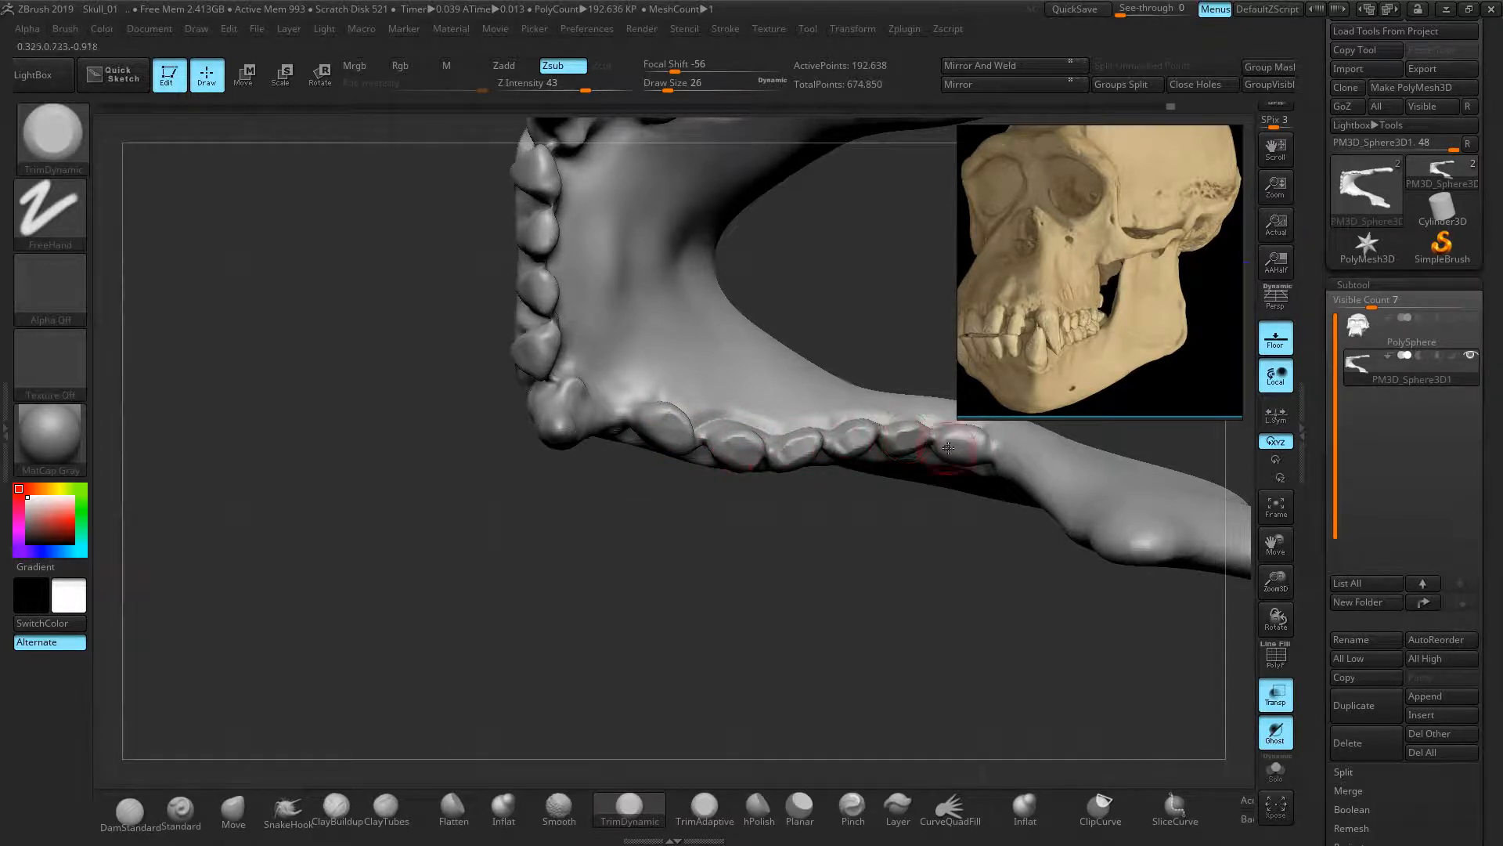
- Plane the outer faces of the lower side teeth with TrimDynamic, raising the draw size to 34 and then 42
{"action": "left_click_drag", "start_coordinate": [839, 577], "coordinate": [699, 468]}
{"action": "right_click_drag", "start_coordinate": [700, 468], "coordinate": [585, 494], "text": "ctrl"}
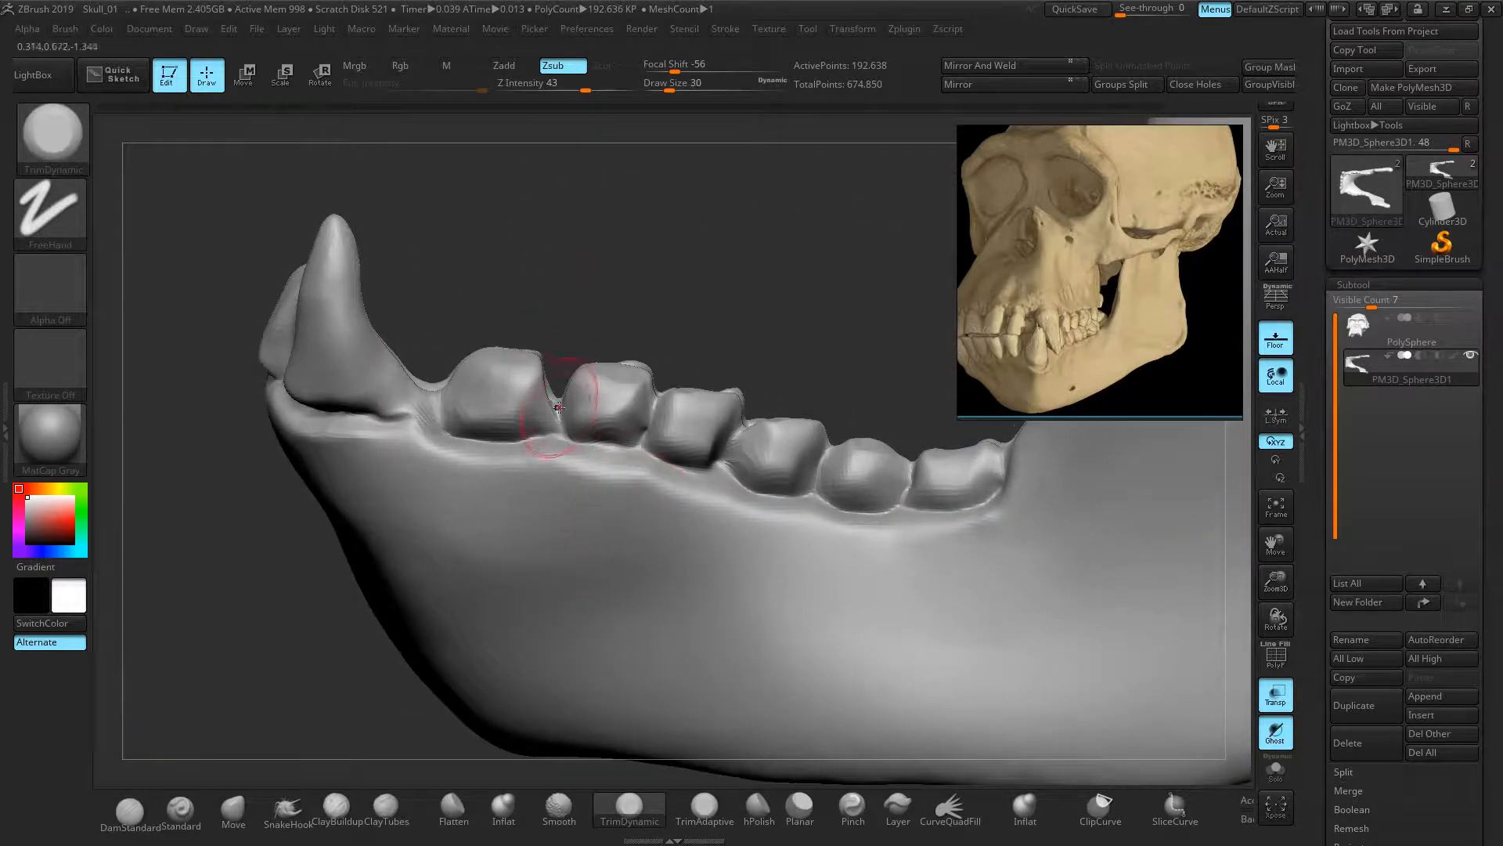
{"action": "mouse_move", "coordinate": [520, 398]}
{"action": "left_mouse_down"}
{"action": "mouse_move", "coordinate": [500, 383]}
{"action": "mouse_move", "coordinate": [543, 390]}
{"action": "mouse_move", "coordinate": [506, 387]}
{"action": "left_mouse_up"}
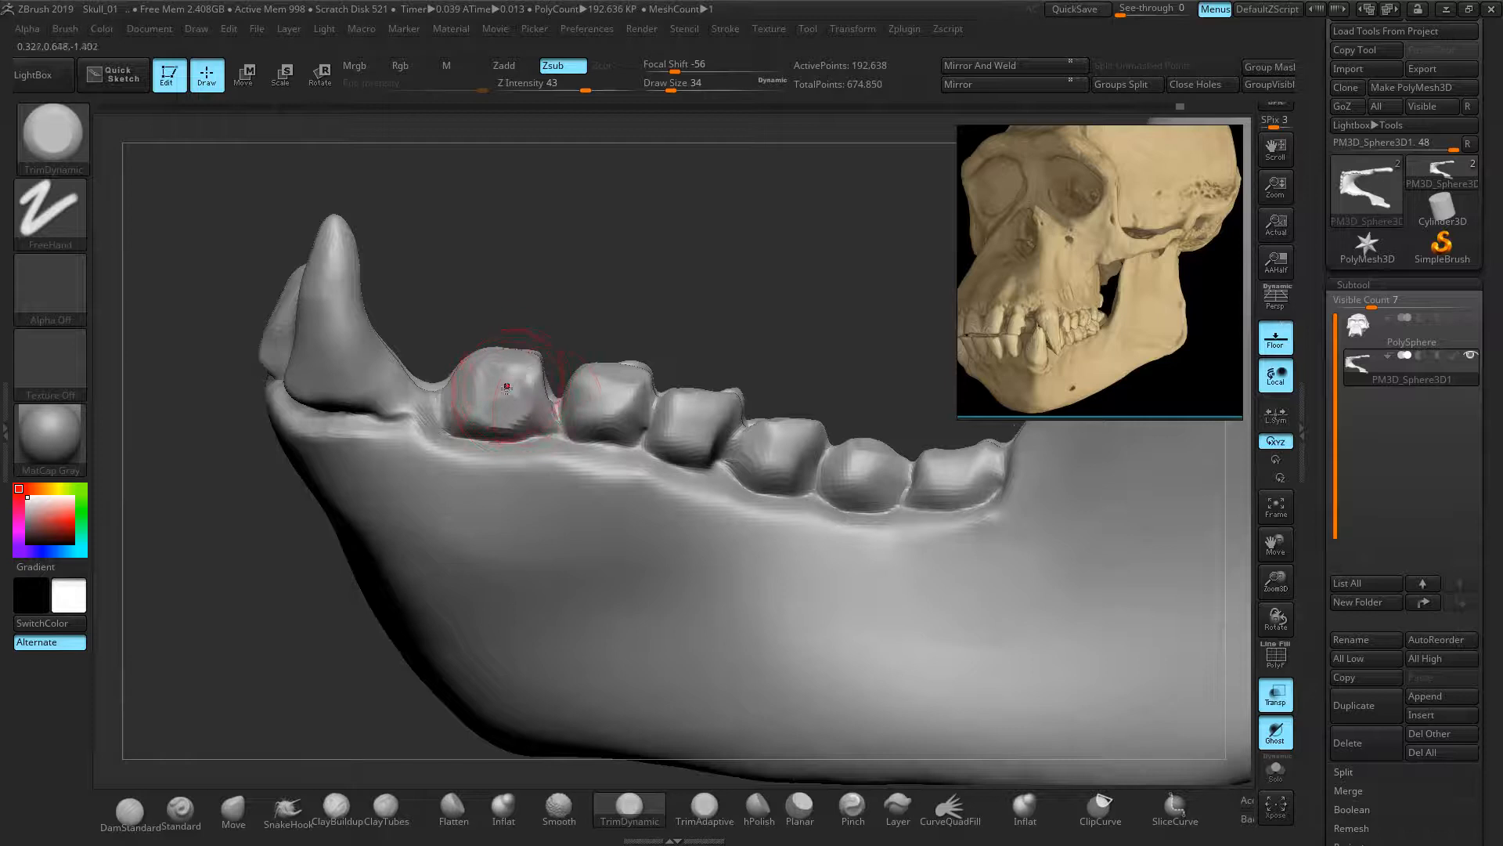
{"action": "left_click_drag", "start_coordinate": [607, 403], "coordinate": [869, 472]}
{"action": "left_click_drag", "start_coordinate": [971, 466], "coordinate": [957, 471]}
{"action": "right_click_drag", "start_coordinate": [792, 453], "coordinate": [842, 475]}
{"action": "left_click_drag", "start_coordinate": [753, 455], "coordinate": [780, 475], "text": "shift"}
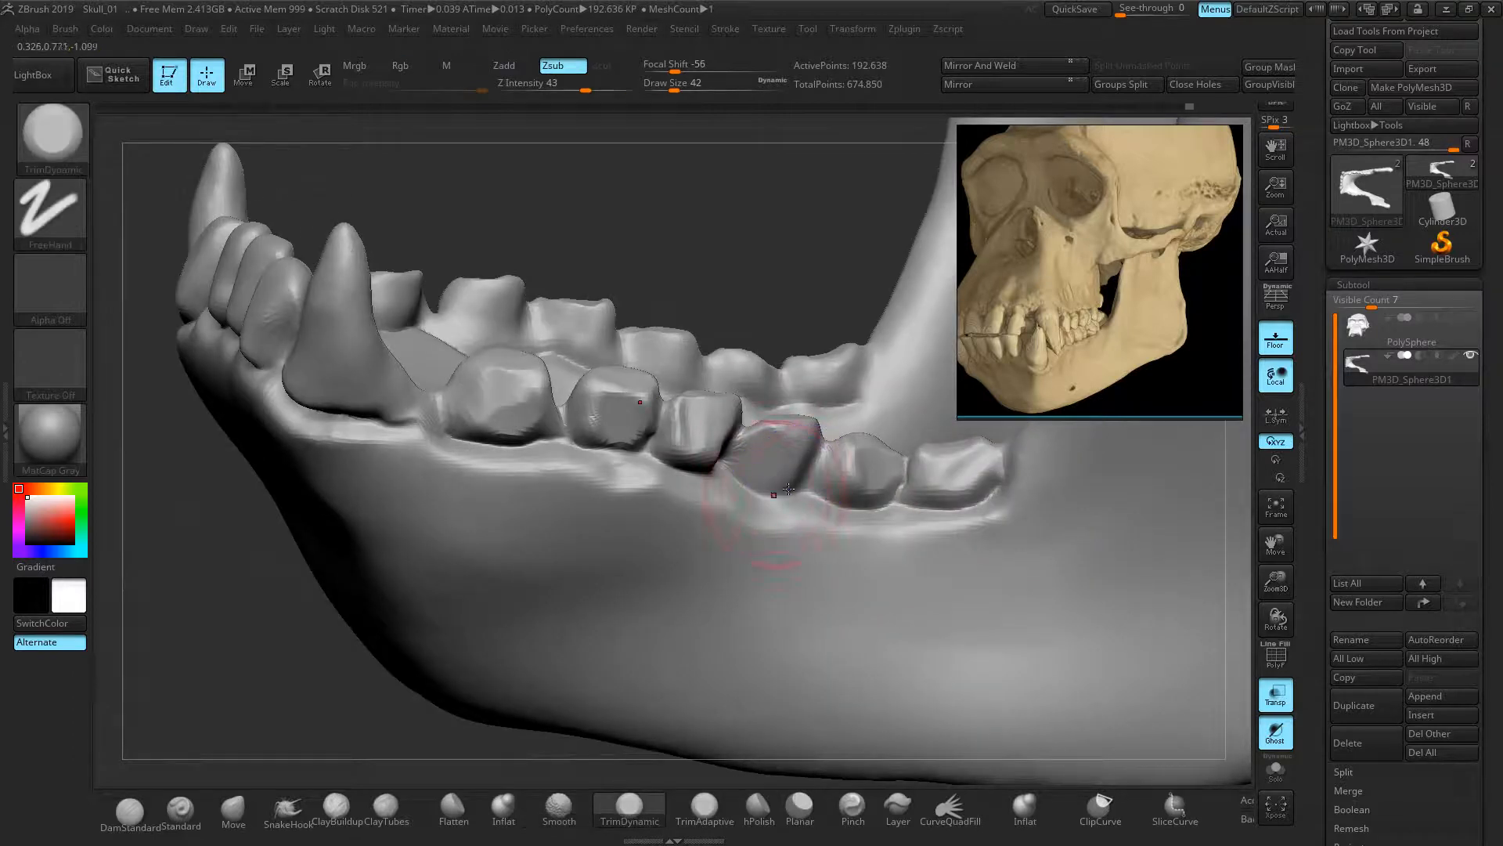
- Polish the outer faces and chewing surfaces of the lower side teeth with the hPolish brush at draw size 42
{"action": "left_click", "coordinate": [785, 817]}
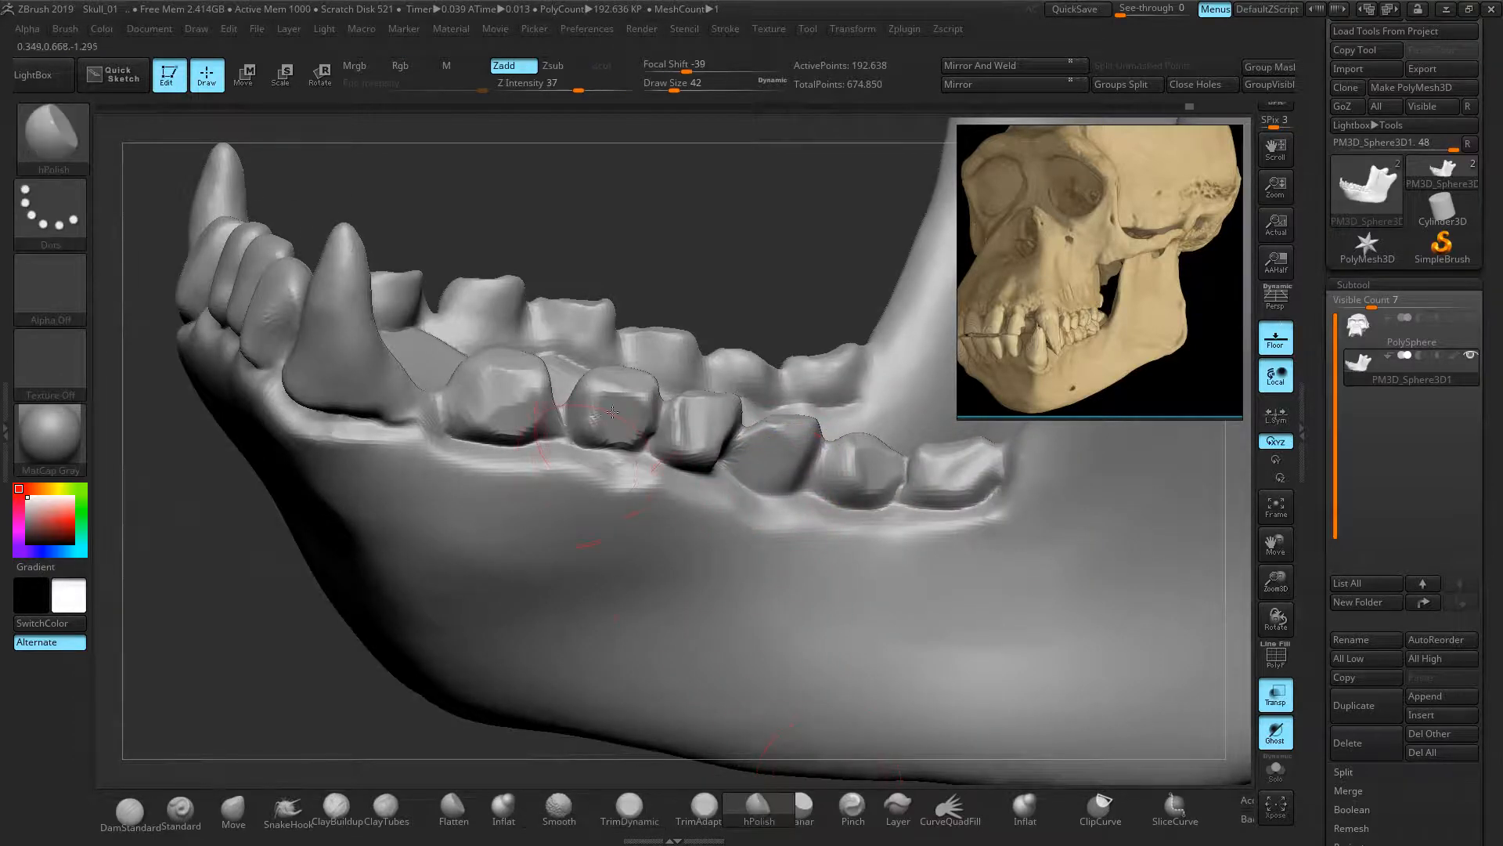
{"action": "mouse_move", "coordinate": [501, 406]}
{"action": "left_mouse_down"}
{"action": "mouse_move", "coordinate": [518, 403]}
{"action": "mouse_move", "coordinate": [507, 411]}
{"action": "left_mouse_up"}
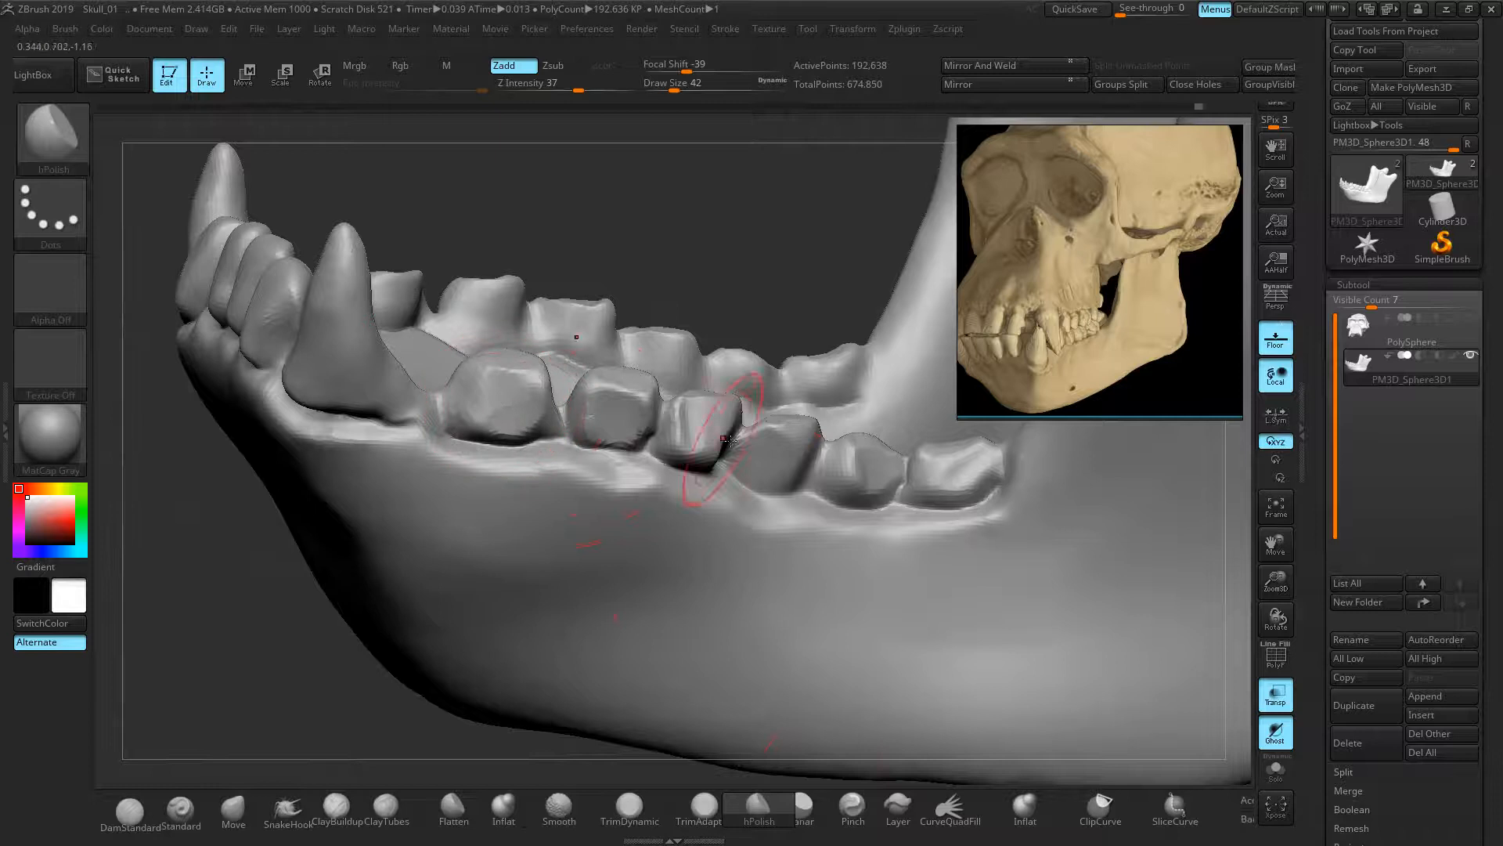
{"action": "left_click_drag", "start_coordinate": [737, 151], "coordinate": [671, 345]}
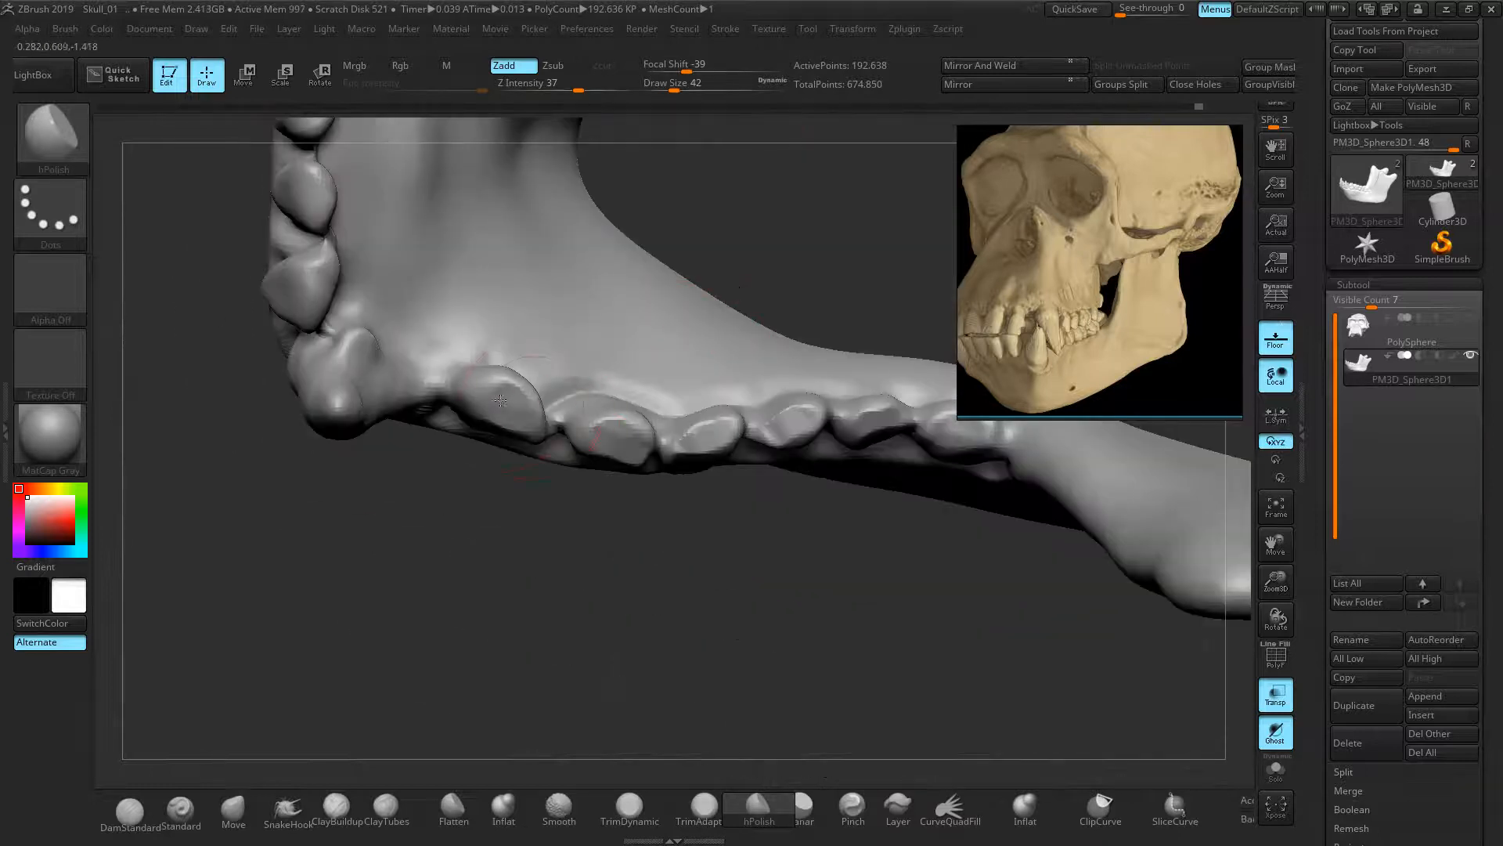
{"action": "left_click_drag", "start_coordinate": [638, 439], "coordinate": [800, 423]}
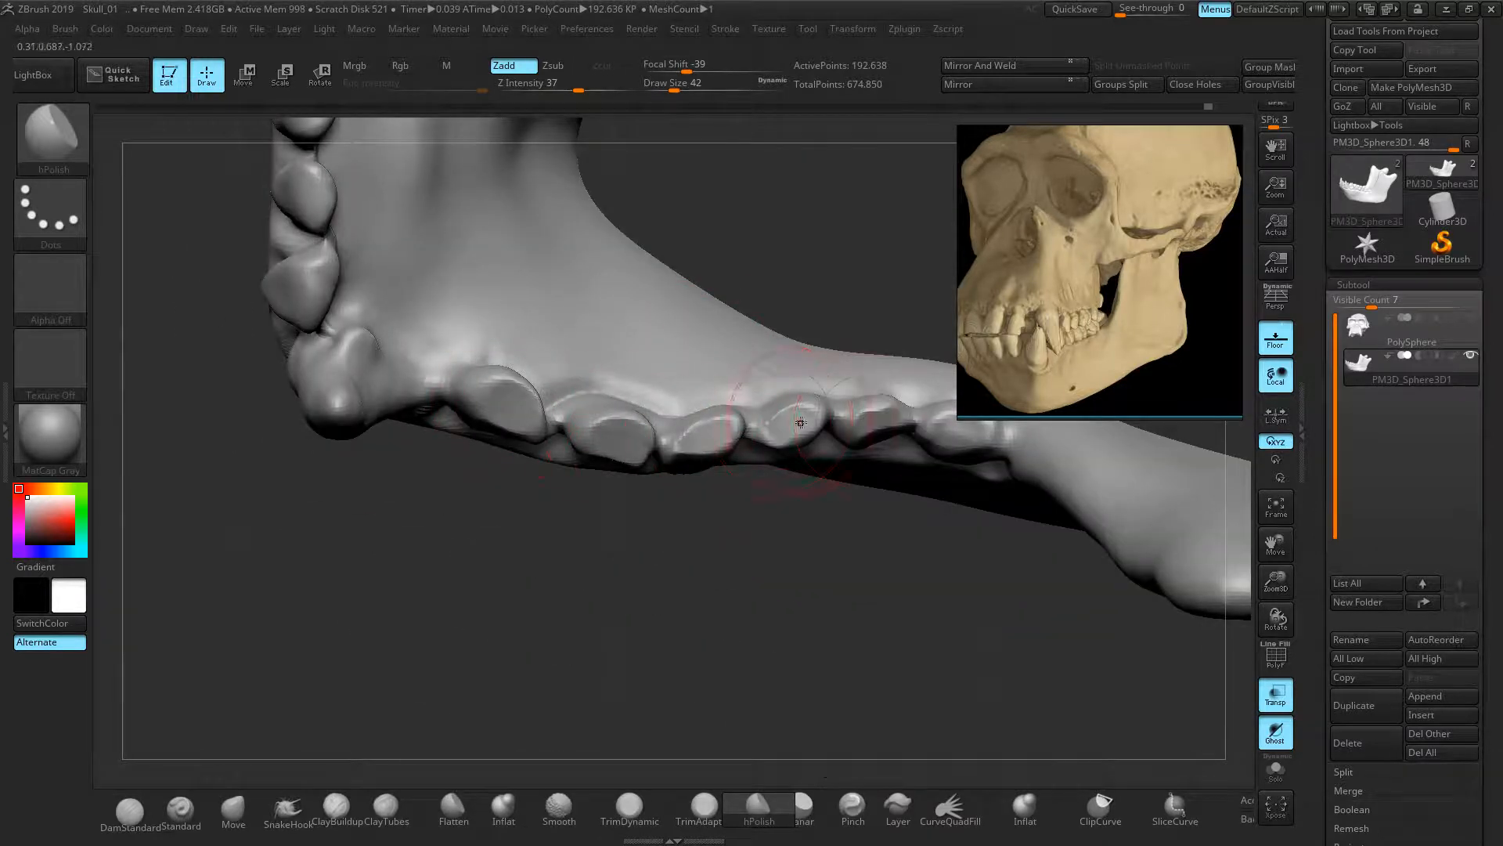
- Flatten the inner faces of the lower incisors with the hPolish brush at draw size 42
{"action": "mouse_move", "coordinate": [256, 456]}
{"action": "left_mouse_down"}
{"action": "mouse_move", "coordinate": [214, 414]}
{"action": "mouse_move", "coordinate": [353, 295]}
{"action": "left_mouse_up"}
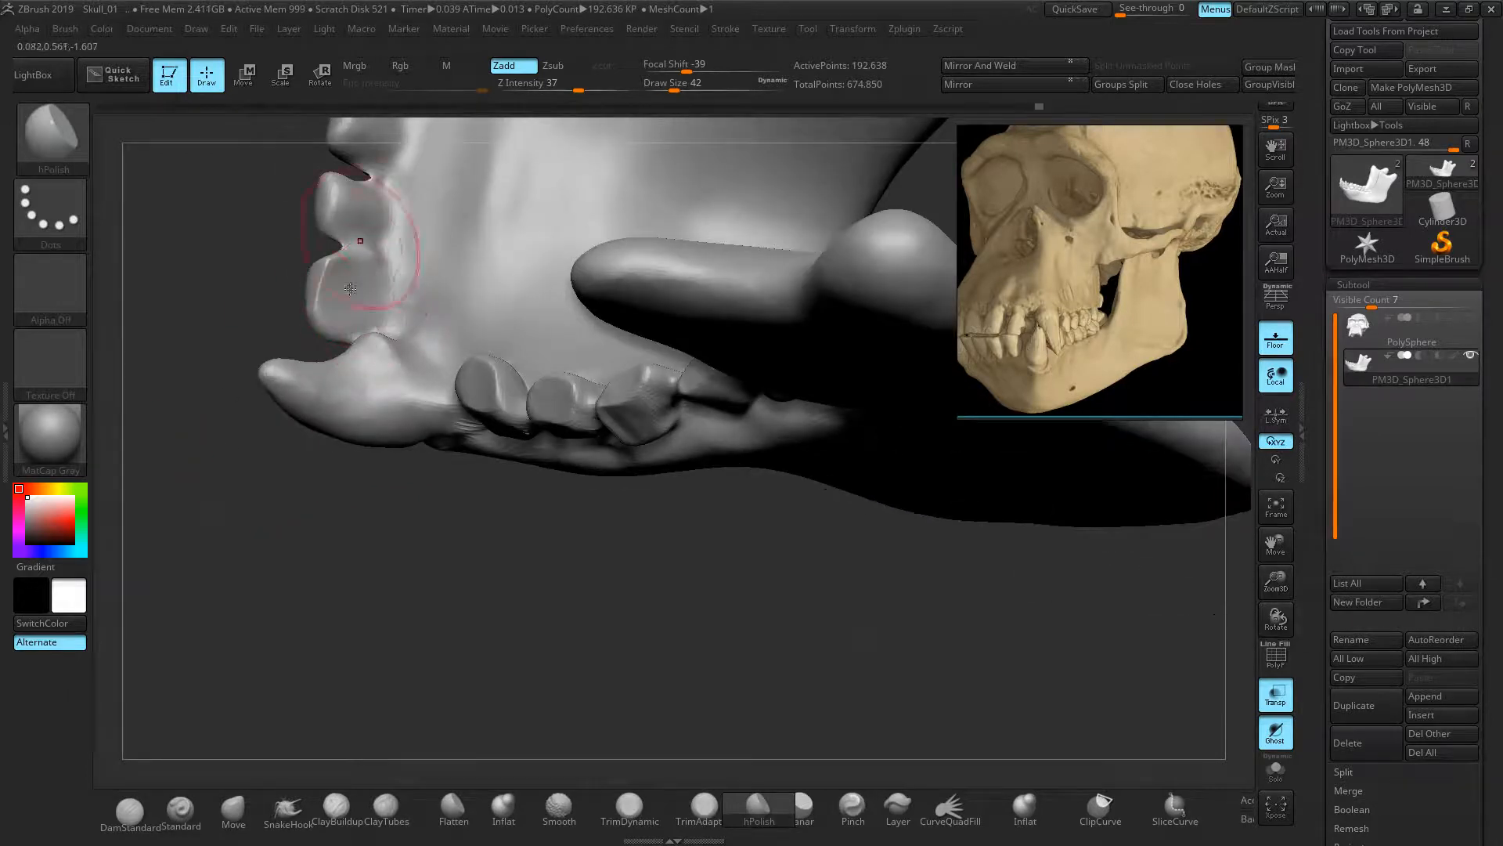
{"action": "left_click_drag", "start_coordinate": [542, 496], "coordinate": [575, 607], "text": "alt"}
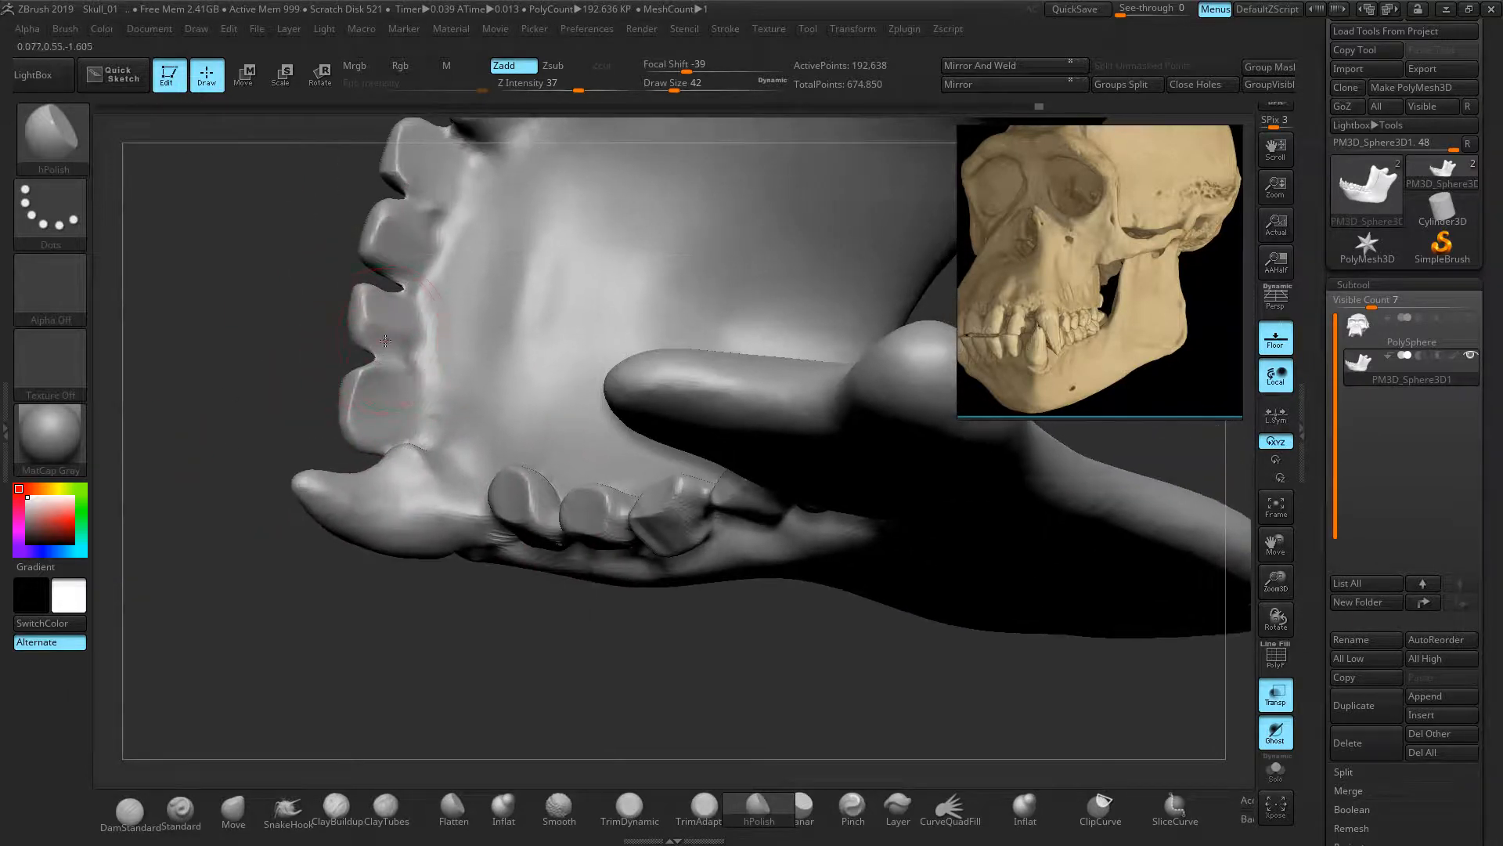
{"action": "mouse_move", "coordinate": [313, 188]}
{"action": "left_mouse_down"}
{"action": "mouse_move", "coordinate": [459, 244]}
{"action": "mouse_move", "coordinate": [406, 264]}
{"action": "left_mouse_up"}
{"action": "left_click_drag", "start_coordinate": [378, 168], "coordinate": [356, 181]}
{"action": "left_click_drag", "start_coordinate": [510, 393], "coordinate": [495, 427]}
{"action": "mouse_move", "coordinate": [675, 342]}
{"action": "left_mouse_down"}
{"action": "mouse_move", "coordinate": [644, 269]}
{"action": "mouse_move", "coordinate": [614, 259]}
{"action": "left_mouse_up"}
- Polish the front faces of the lower incisors with hPolish and check the whole jaw in profile
{"action": "left_click_drag", "start_coordinate": [322, 460], "coordinate": [377, 454]}
{"action": "mouse_move", "coordinate": [509, 507]}
{"action": "left_mouse_down"}
{"action": "mouse_move", "coordinate": [495, 551]}
{"action": "mouse_move", "coordinate": [451, 519]}
{"action": "left_mouse_up"}
{"action": "left_click_drag", "start_coordinate": [349, 518], "coordinate": [235, 486]}
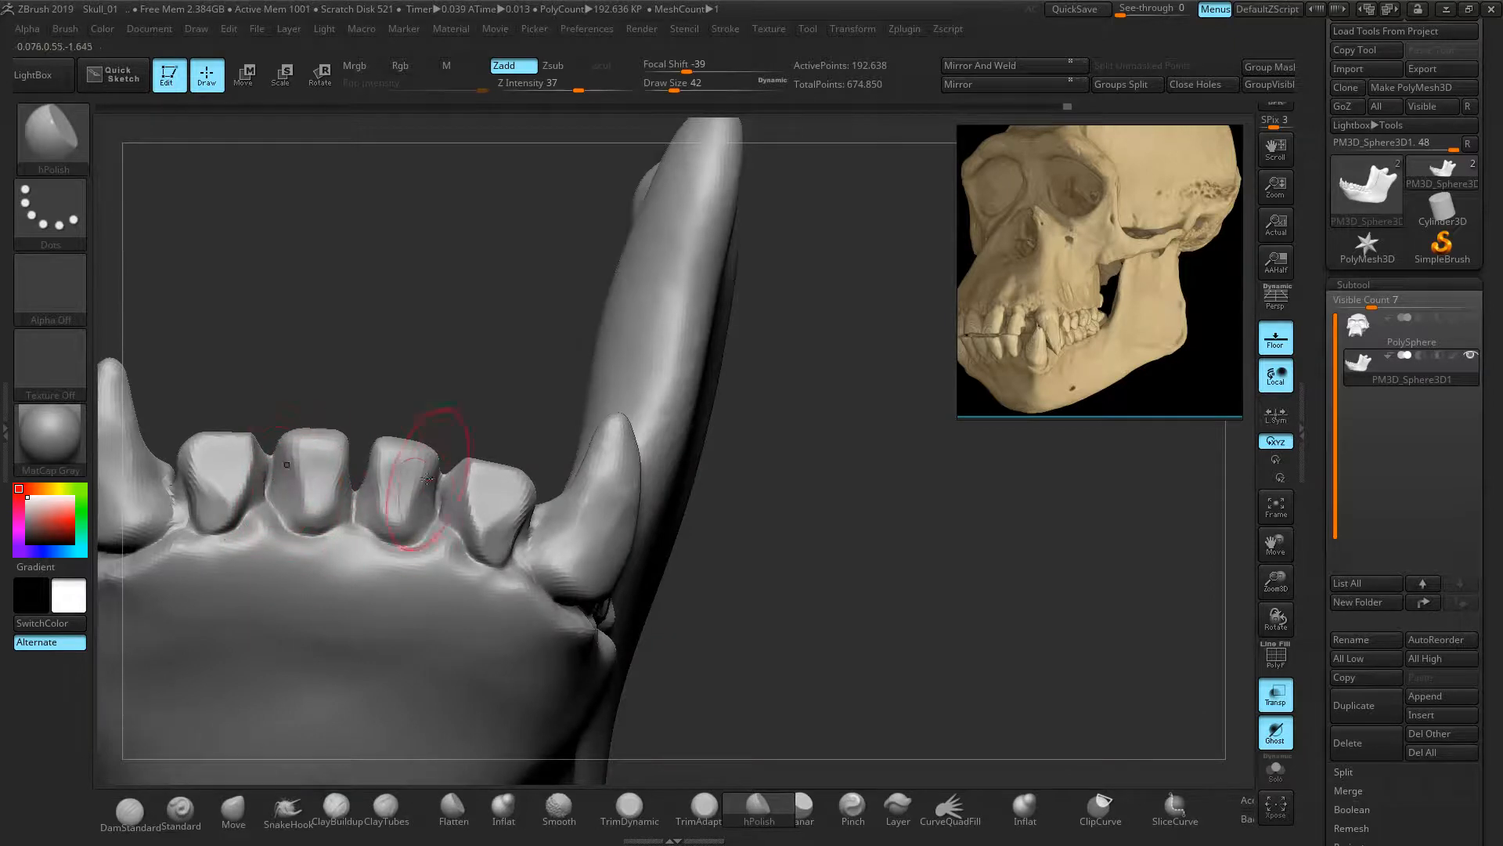
{"action": "left_click_drag", "start_coordinate": [462, 509], "coordinate": [476, 467]}
{"action": "right_click_drag", "start_coordinate": [475, 385], "coordinate": [673, 422]}
{"action": "mouse_move", "coordinate": [792, 519]}
{"action": "right_mouse_down", "text": "ctrl"}
{"action": "mouse_move", "coordinate": [609, 505]}
{"action": "mouse_move", "coordinate": [470, 462]}
{"action": "mouse_move", "coordinate": [439, 423]}
{"action": "right_mouse_up", "text": "ctrl"}
{"action": "mouse_move", "coordinate": [501, 348]}
{"action": "right_mouse_down"}
{"action": "mouse_move", "coordinate": [438, 348]}
{"action": "mouse_move", "coordinate": [590, 387]}
{"action": "mouse_move", "coordinate": [356, 253]}
{"action": "right_mouse_up"}
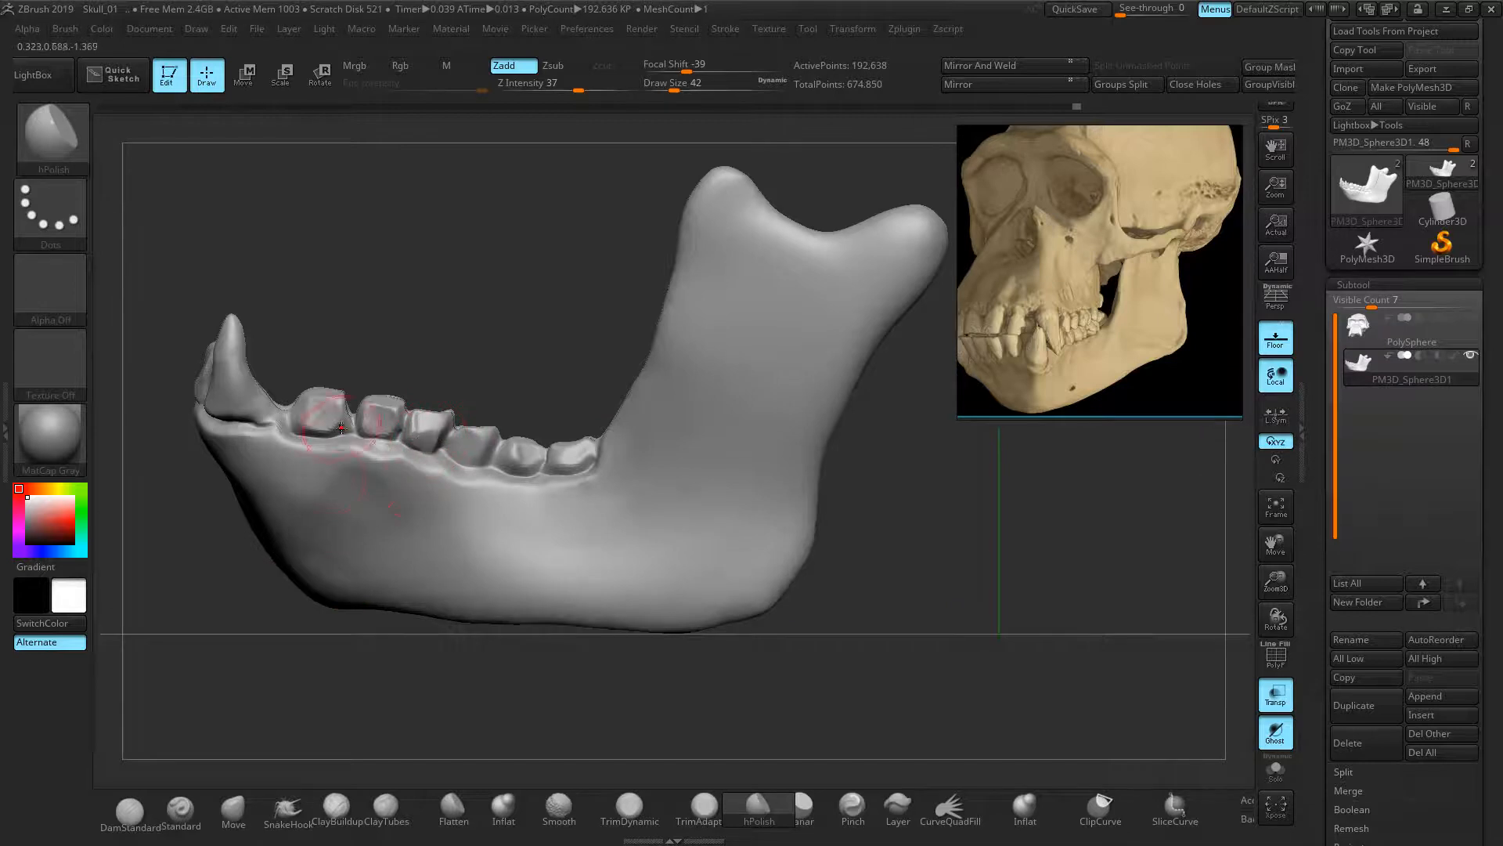
- Sculpt and smooth shallow root ridges below the lower incisors and canines with the Standard brush at Z intensity 16 and draw size 30
{"action": "right_click_drag", "start_coordinate": [349, 304], "coordinate": [407, 312]}
{"action": "mouse_move", "coordinate": [433, 678]}
{"action": "right_mouse_down", "text": "ctrl"}
{"action": "mouse_move", "coordinate": [442, 656]}
{"action": "mouse_move", "coordinate": [302, 591]}
{"action": "mouse_move", "coordinate": [376, 564]}
{"action": "mouse_move", "coordinate": [425, 517]}
{"action": "right_mouse_up", "text": "ctrl"}
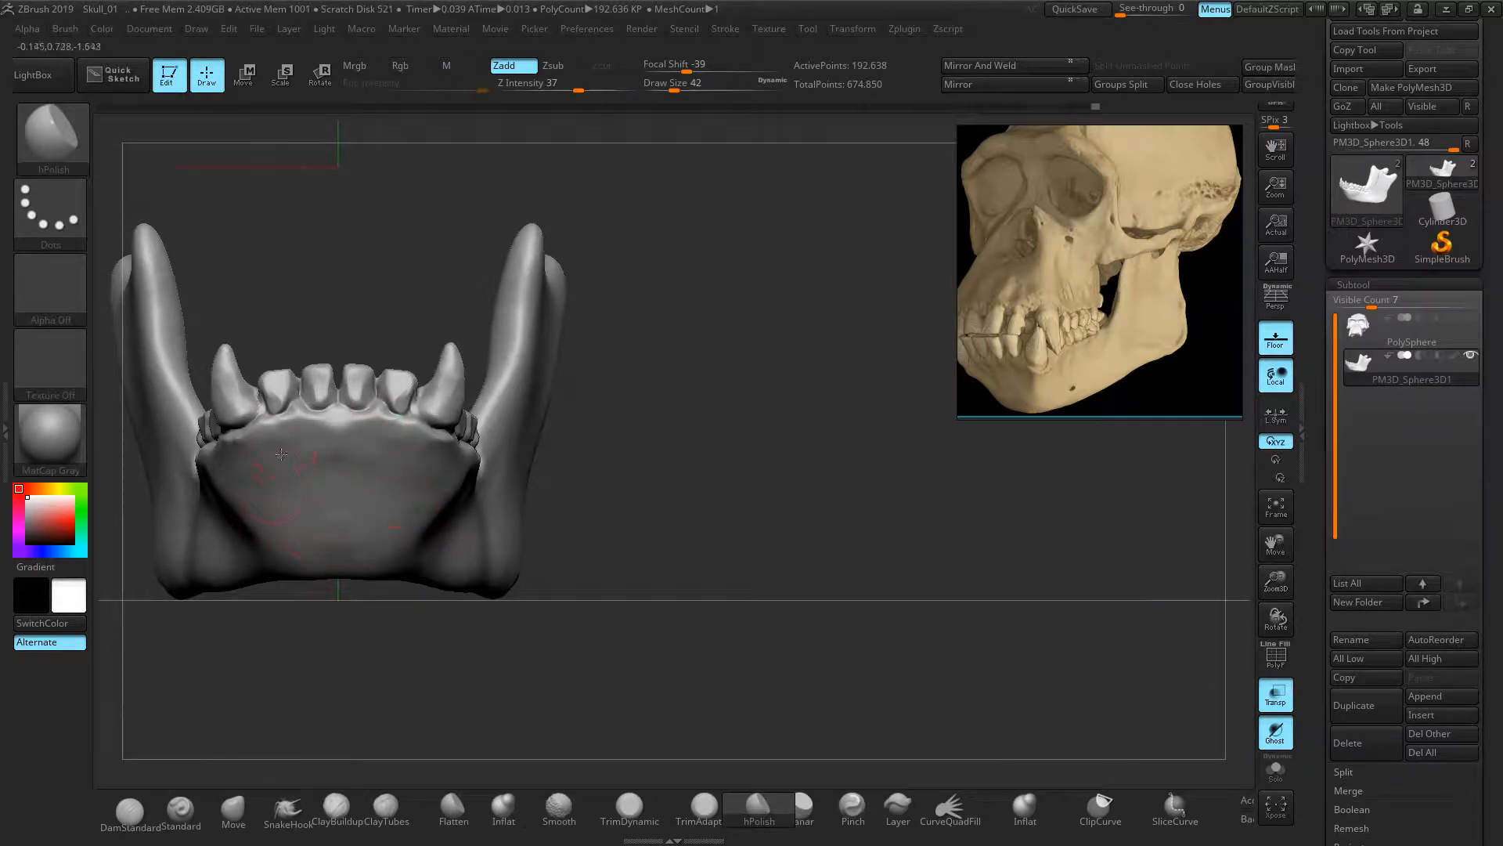
{"action": "left_click", "coordinate": [180, 808]}
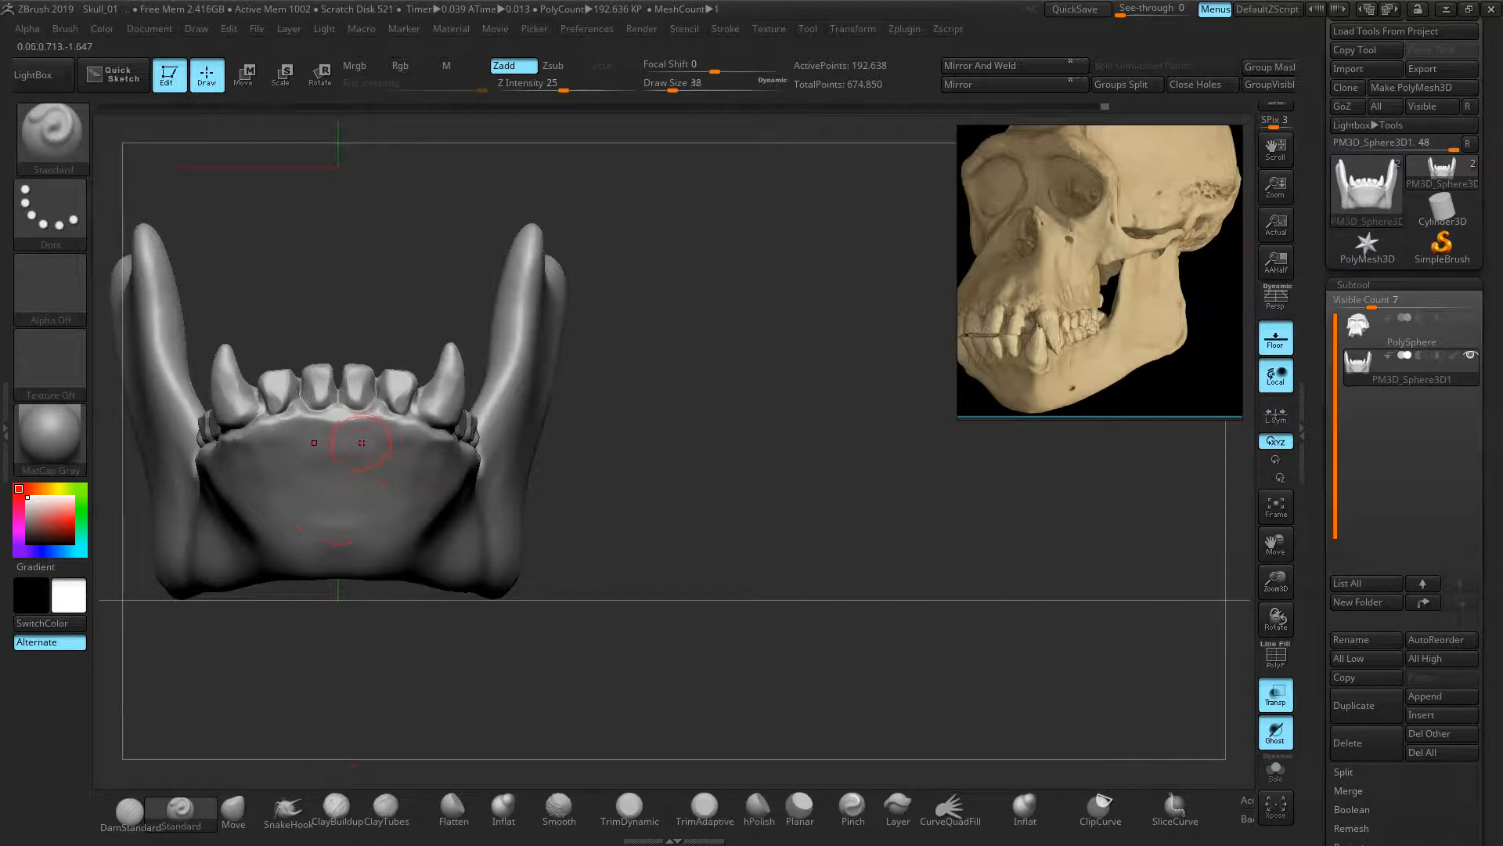
{"action": "type", "text": "0"}
{"action": "key", "text": "Return"}
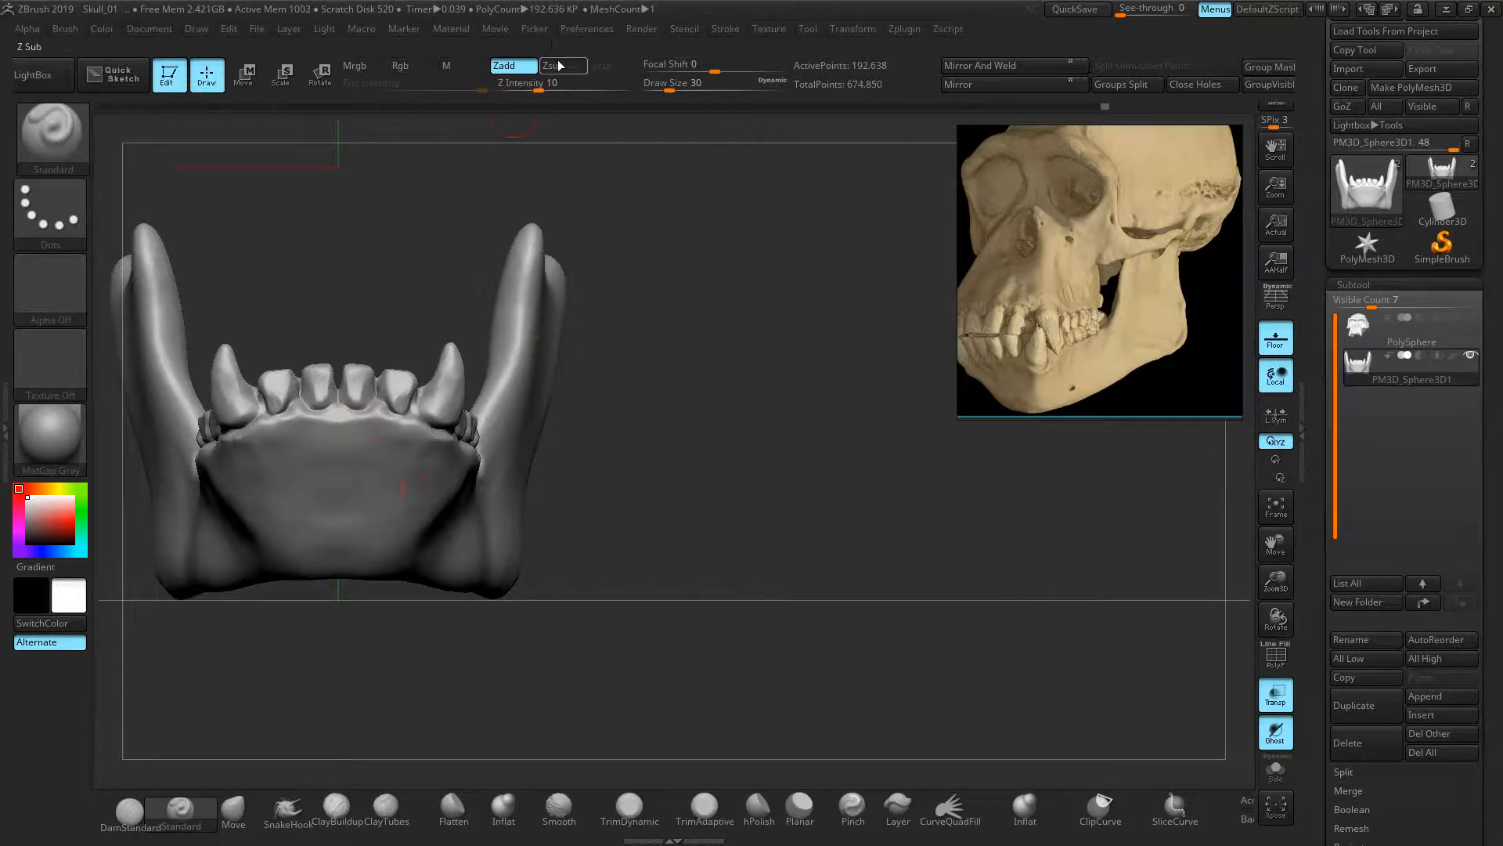
{"action": "type", "text": "16"}
{"action": "key", "text": "Return"}
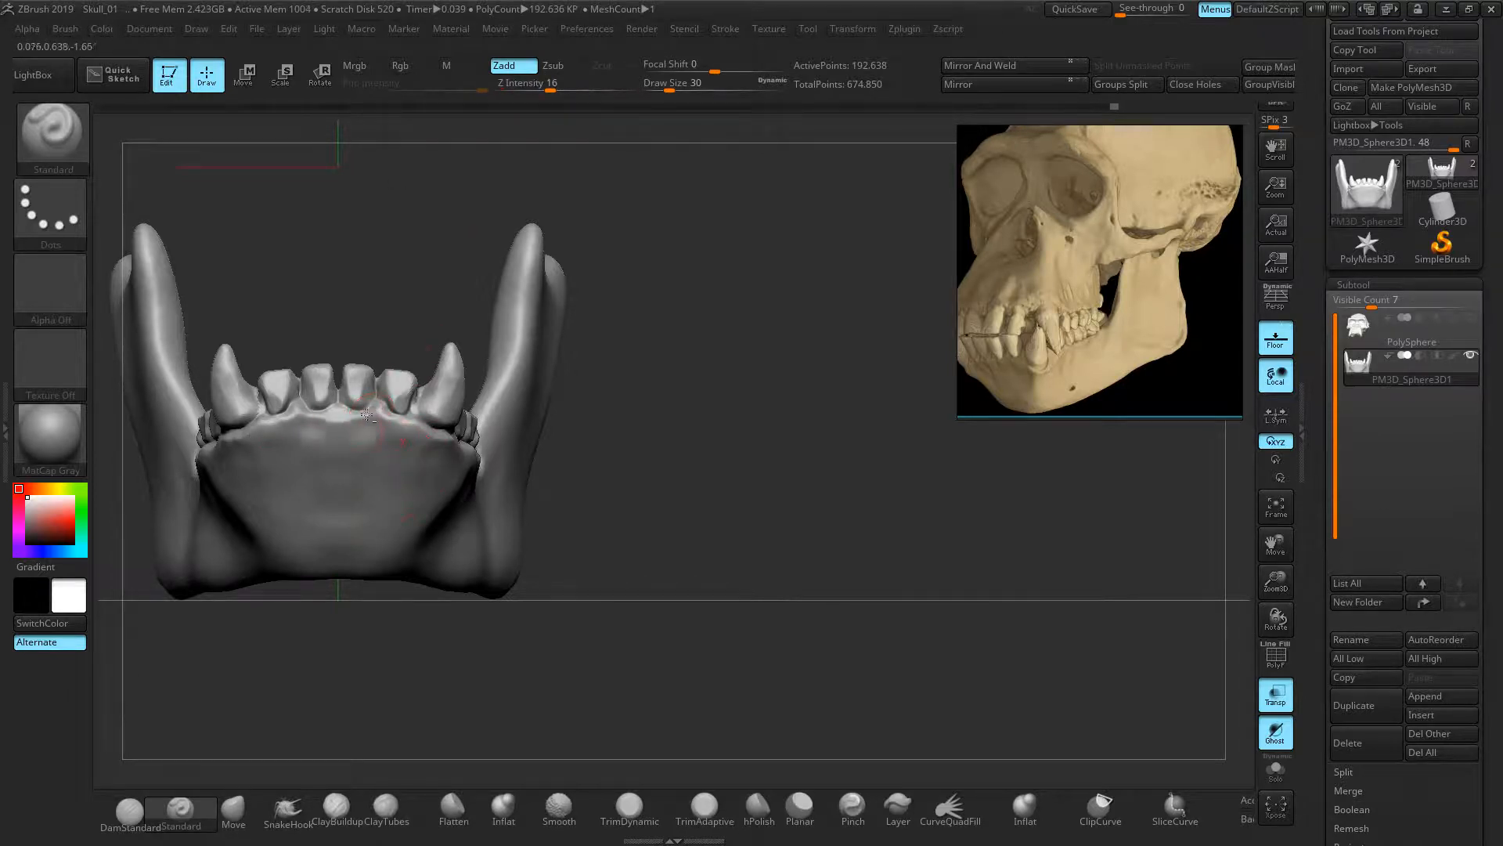
{"action": "key", "text": "ctrl+z"}
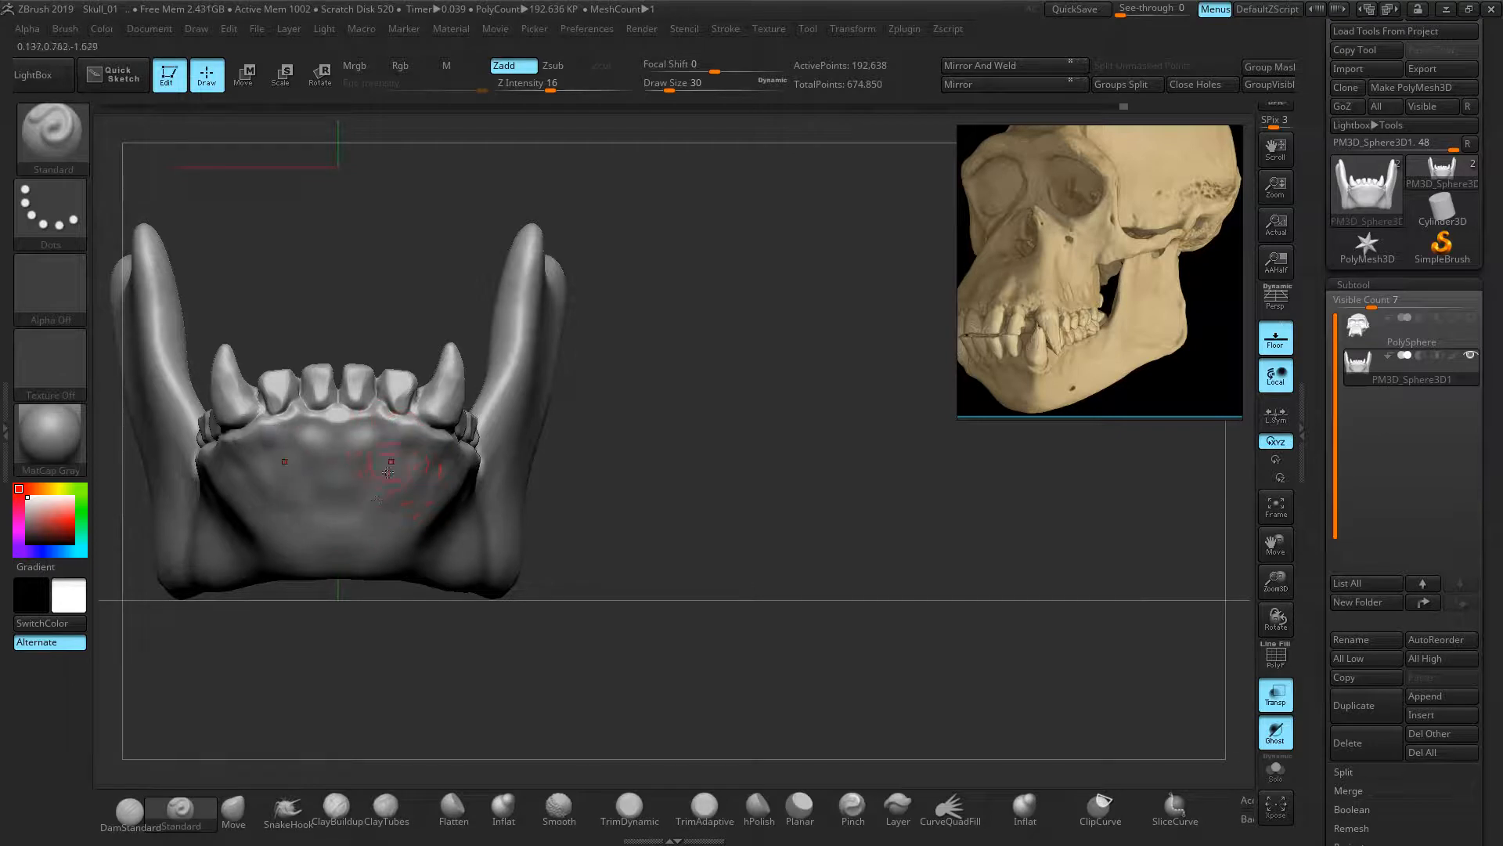
{"action": "left_click_drag", "start_coordinate": [611, 438], "coordinate": [390, 462]}
{"action": "key", "text": "shift"}
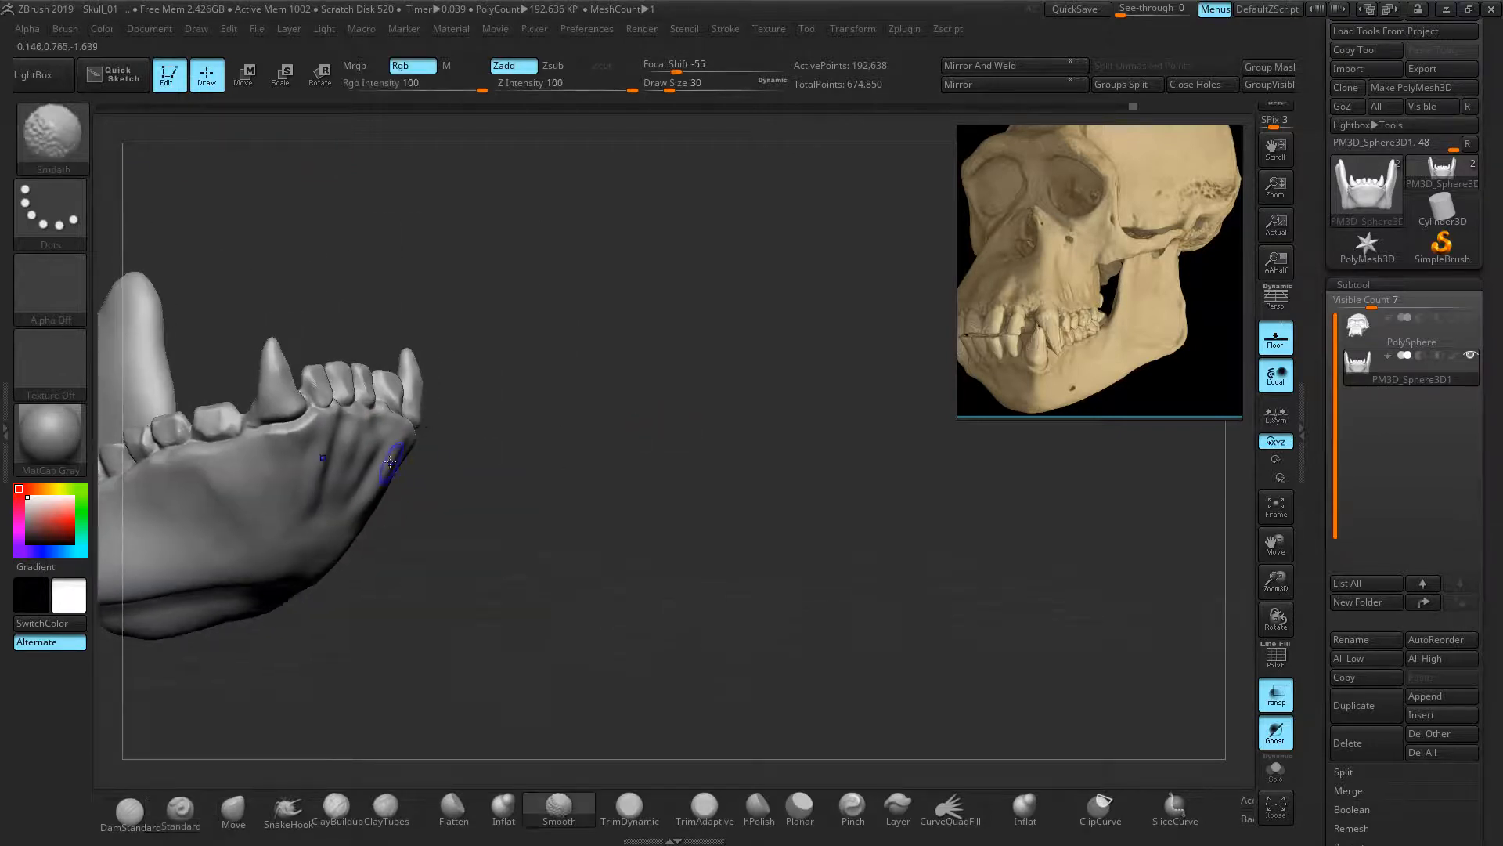
- Add and soften slanting bone ridges on the jaw's outer side below the side teeth with the Standard brush
{"action": "left_click_drag", "start_coordinate": [728, 490], "coordinate": [567, 510]}
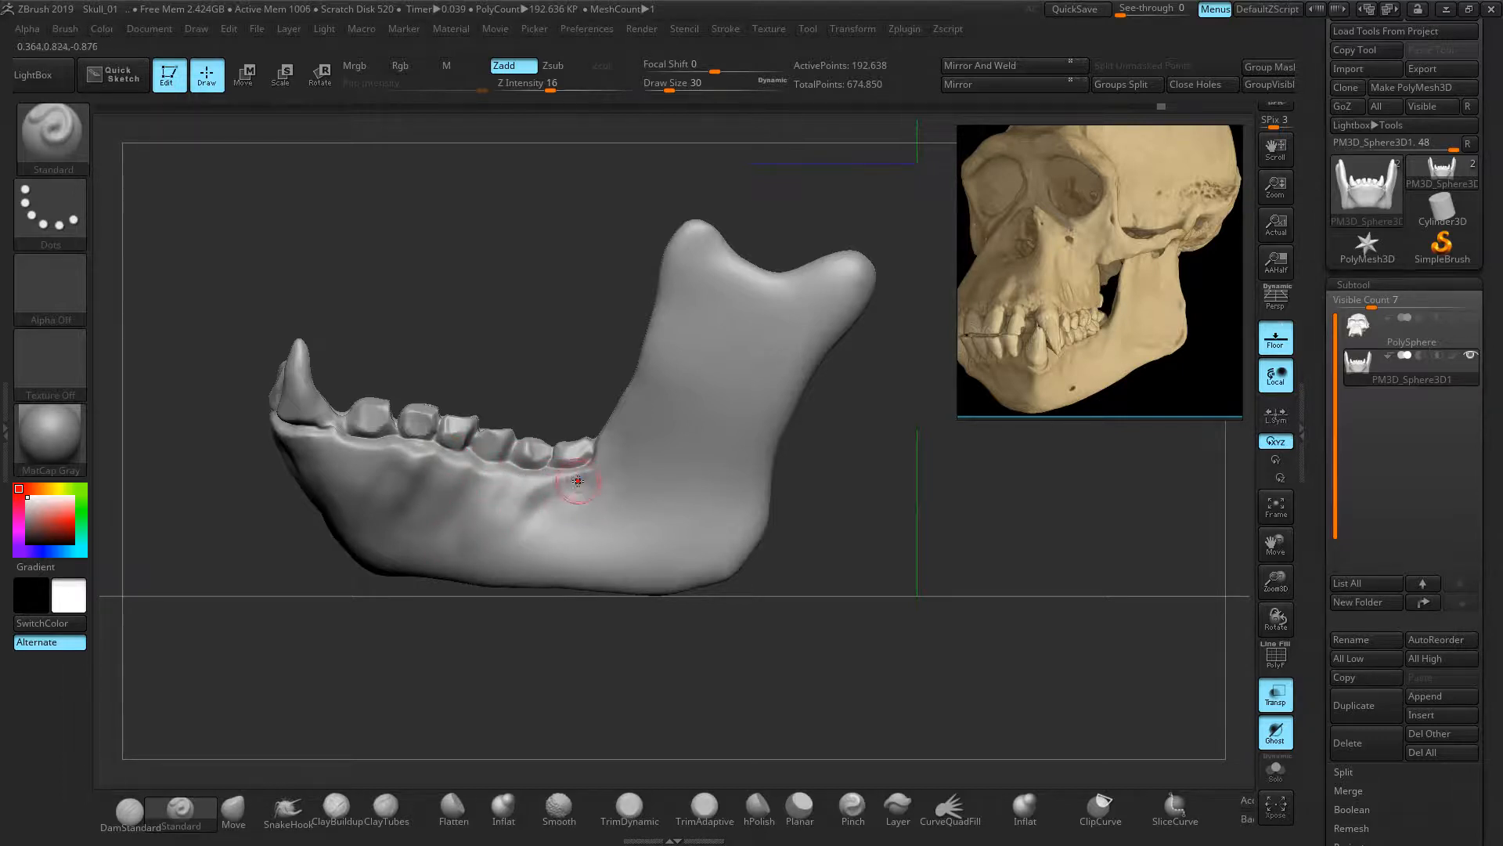
{"action": "key", "text": "shift"}
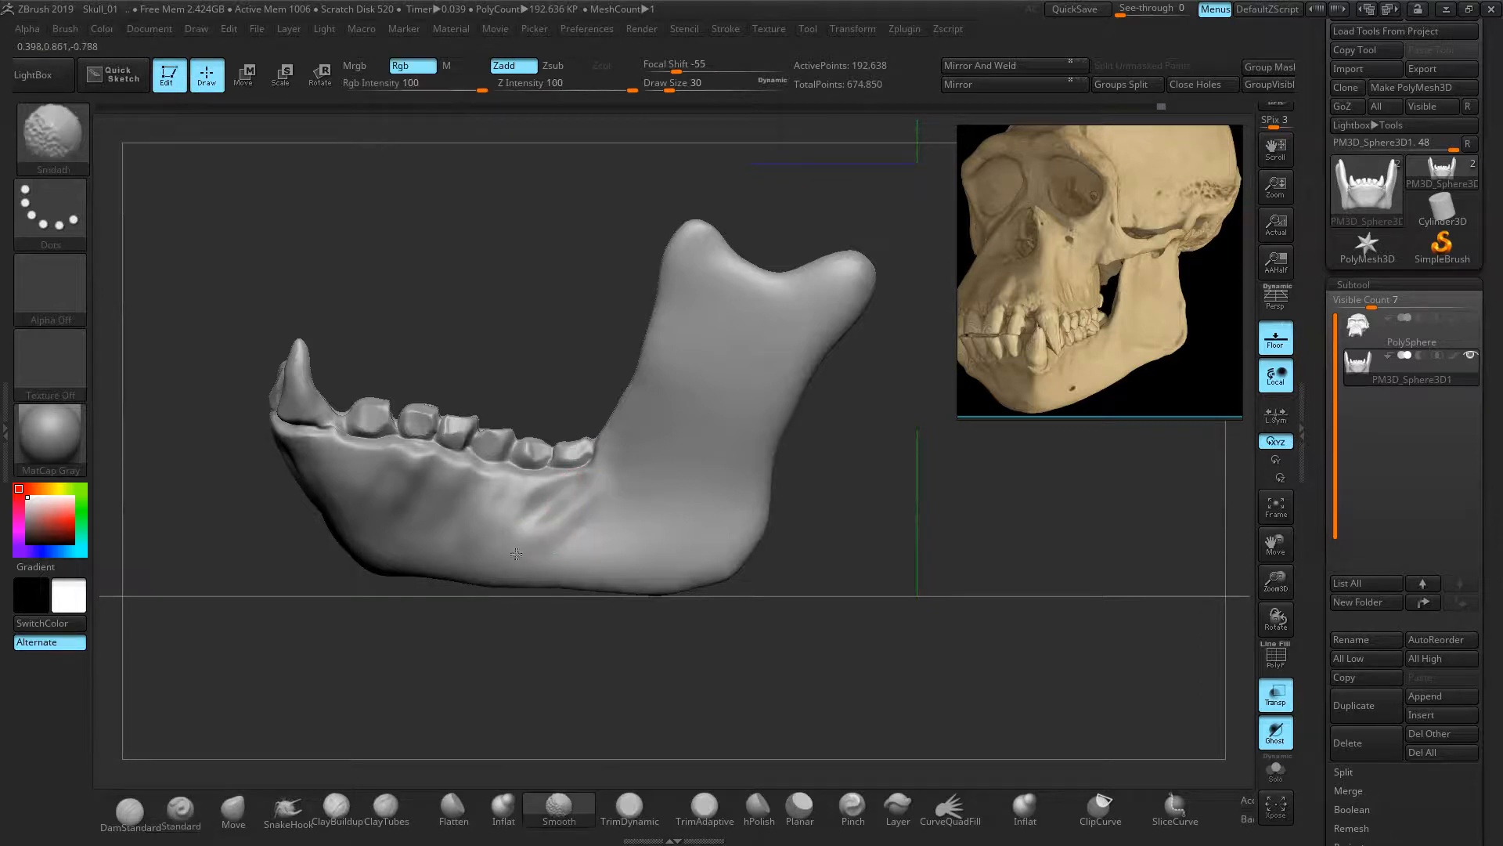
{"action": "left_click_drag", "start_coordinate": [345, 624], "coordinate": [588, 637]}
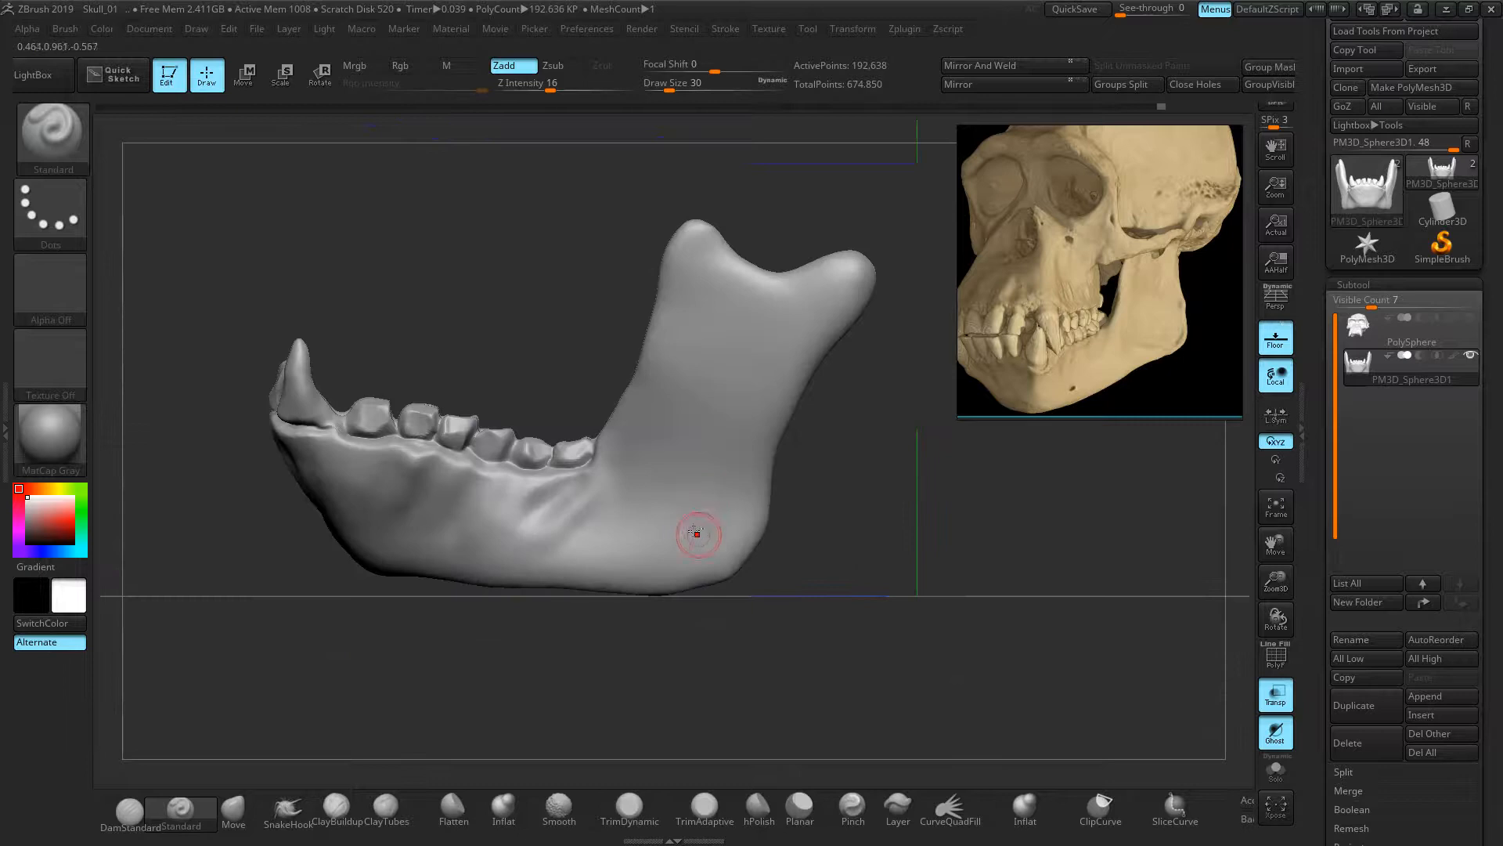
- Sculpt and smooth muscle-attachment ridges on the outer face of the rear jaw angle with the Standard brush
{"action": "key", "text": "shift"}
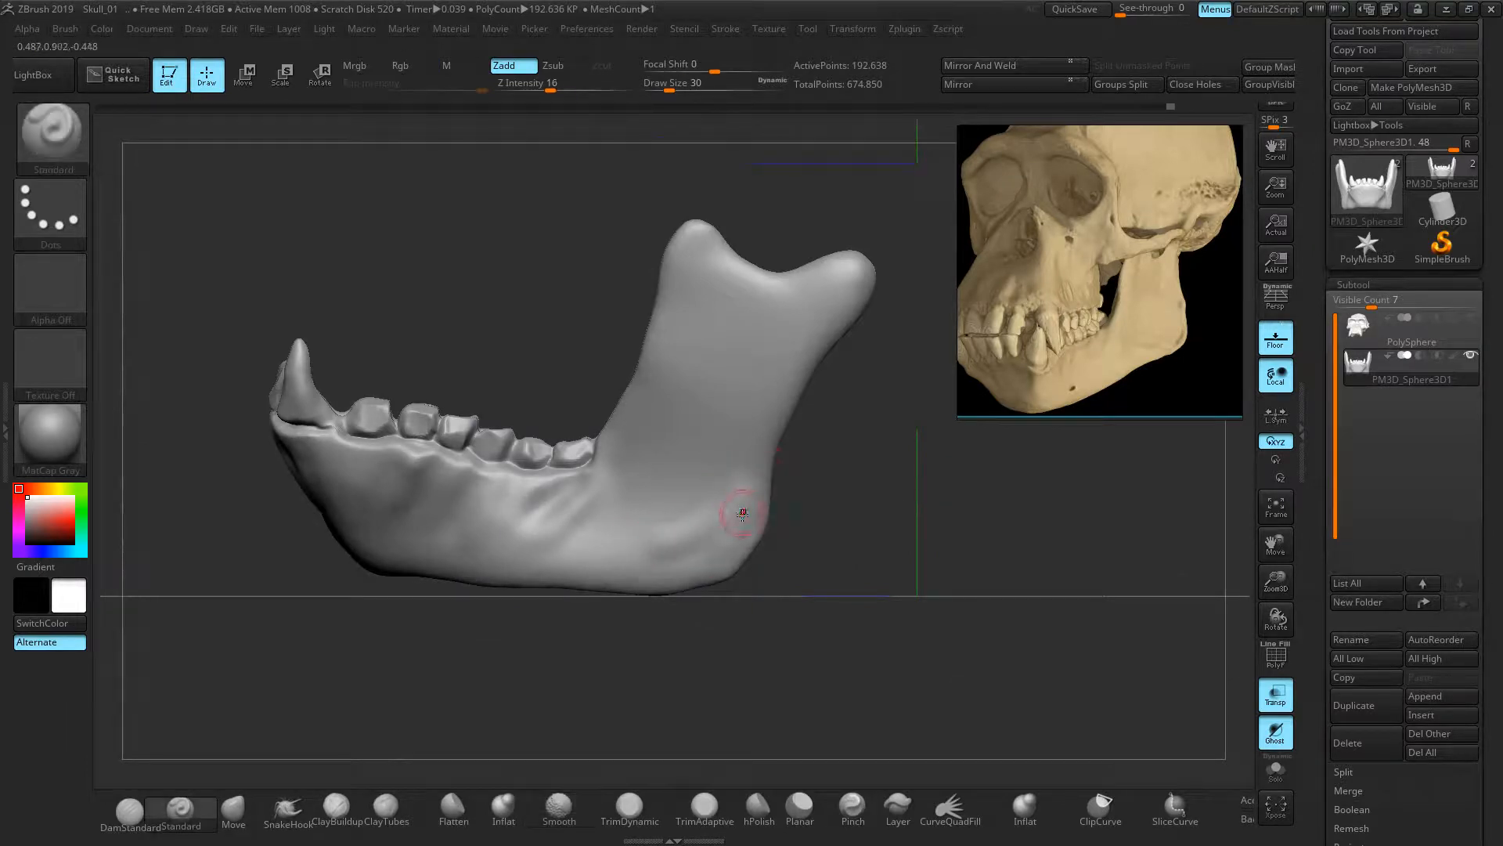
{"action": "key", "text": "shift"}
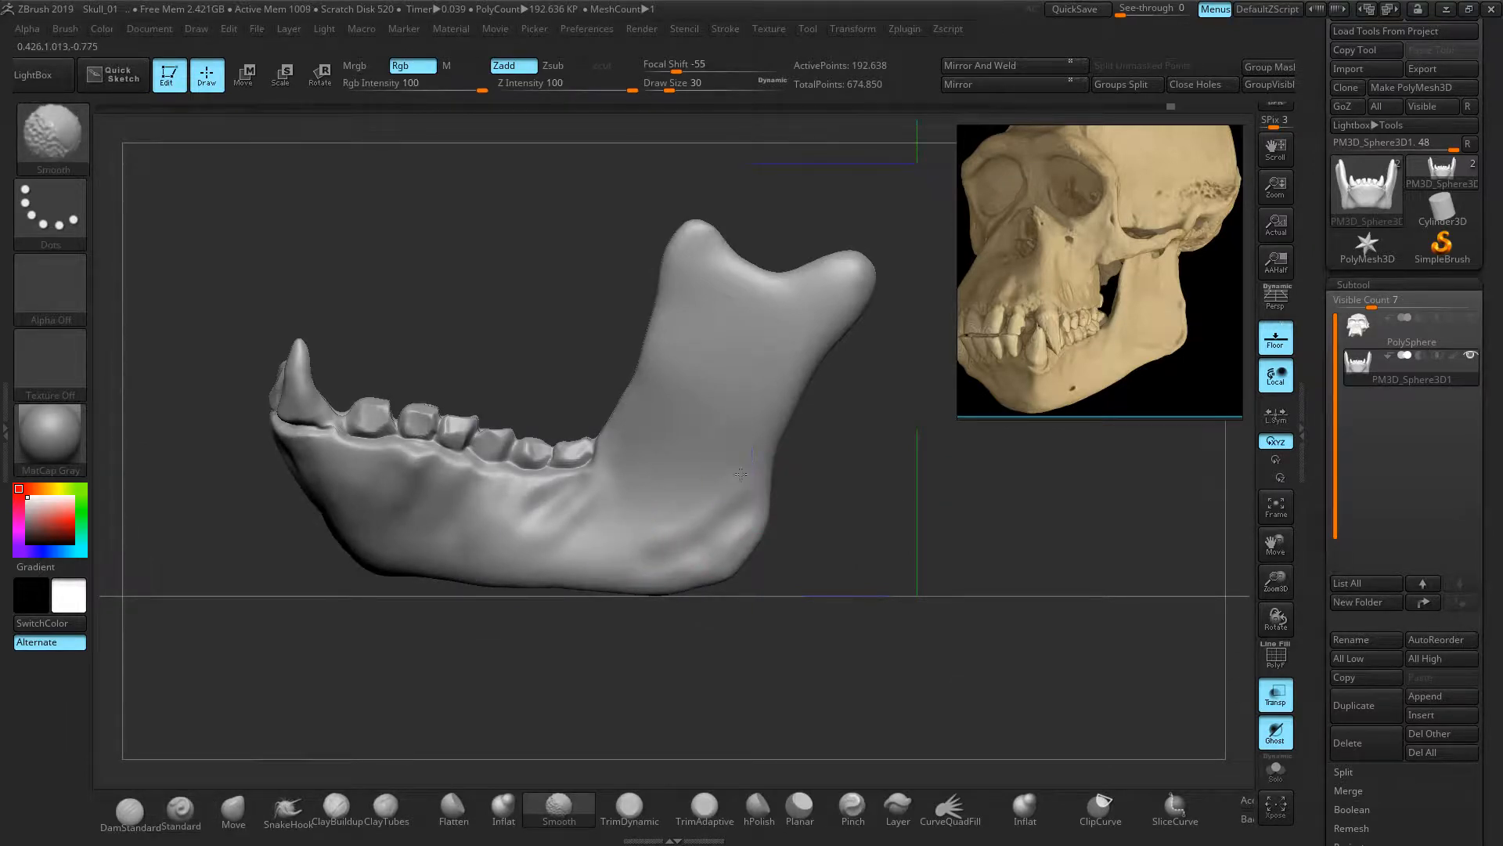
{"action": "key", "text": "shift"}
{"action": "key", "text": "shift"}
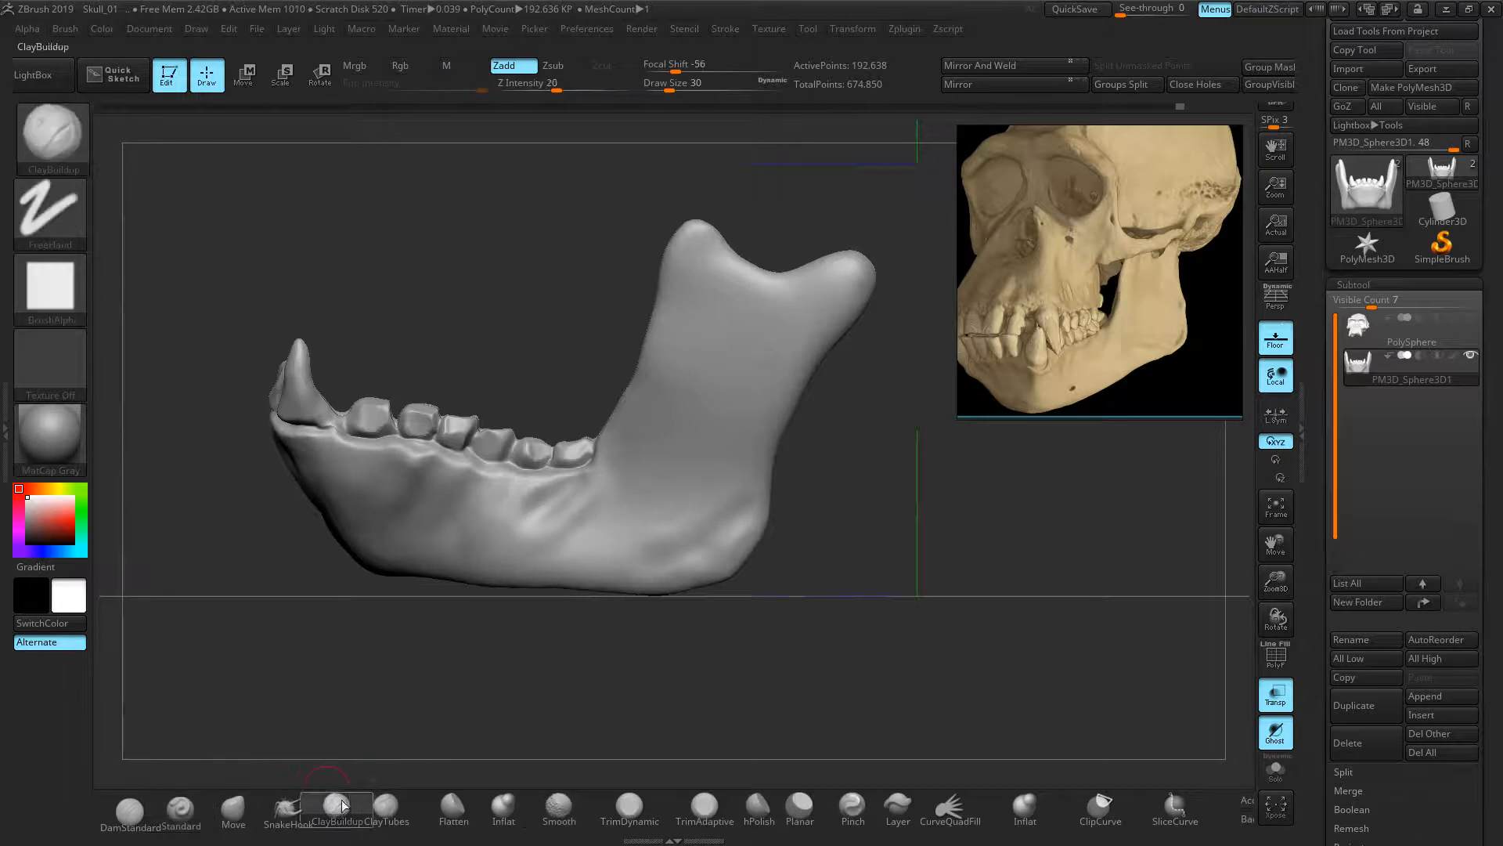
- Carve soft hollows below the upper jaw notch and on the rear condyle with DamStandard at Z intensity 10 and draw size 42
{"action": "key", "text": "ctrl+z"}
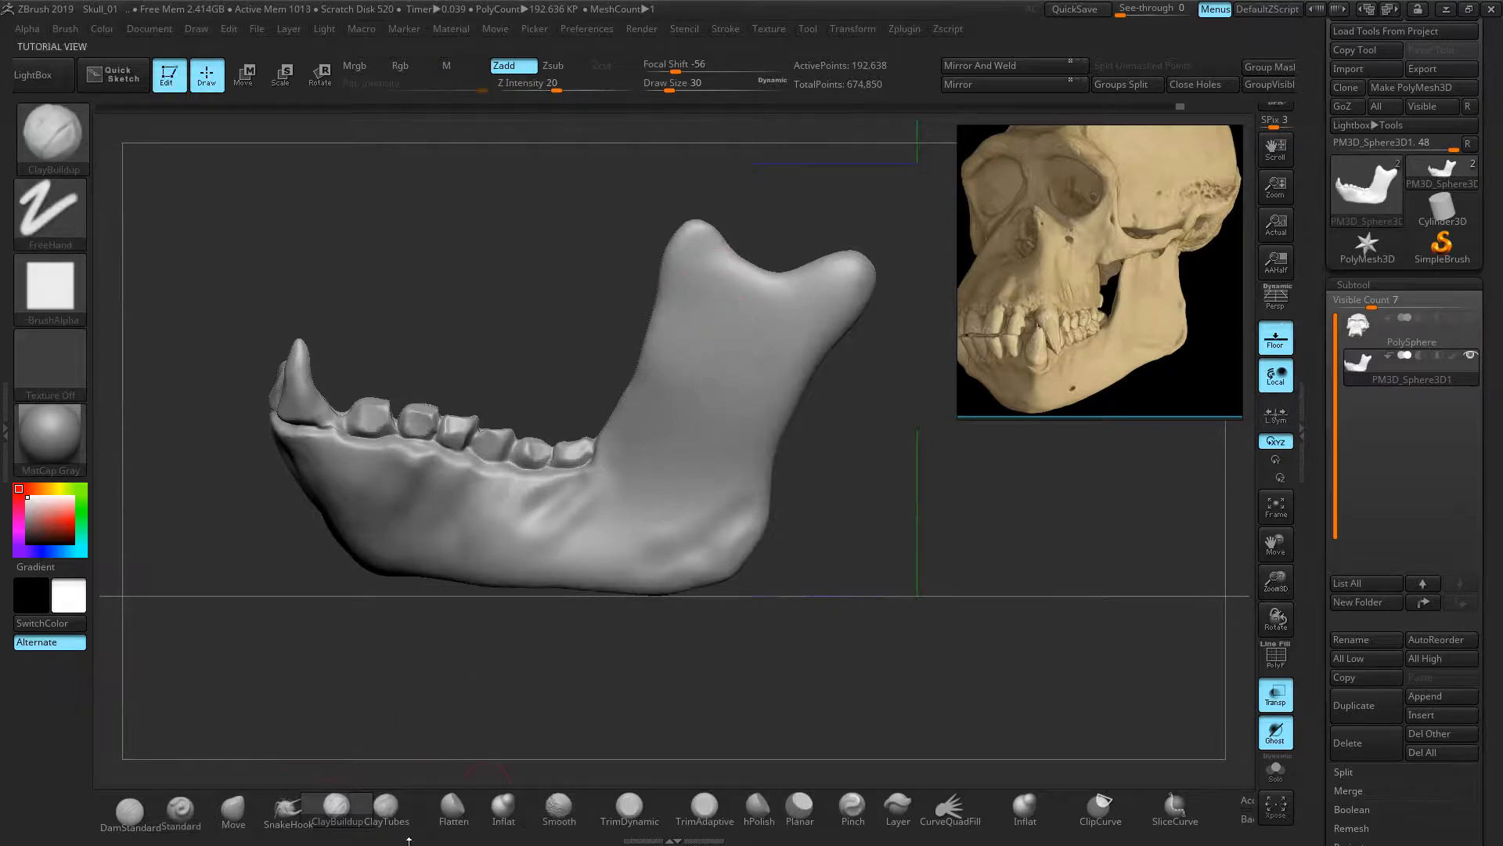
{"action": "left_click", "coordinate": [130, 812]}
{"action": "left_click_drag", "start_coordinate": [754, 272], "coordinate": [744, 316]}
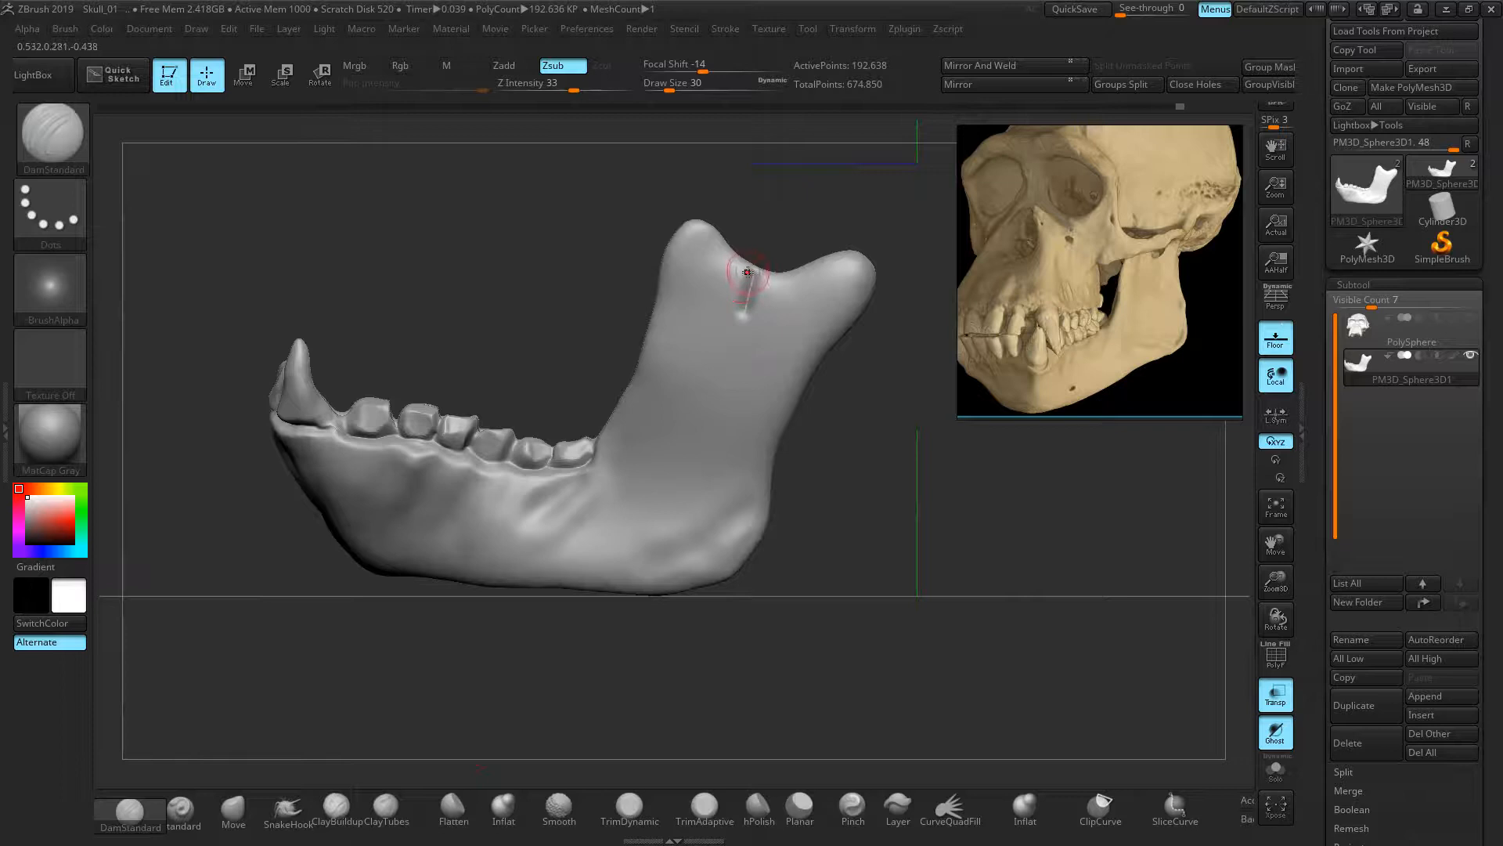
{"action": "key", "text": "ctrl+z"}
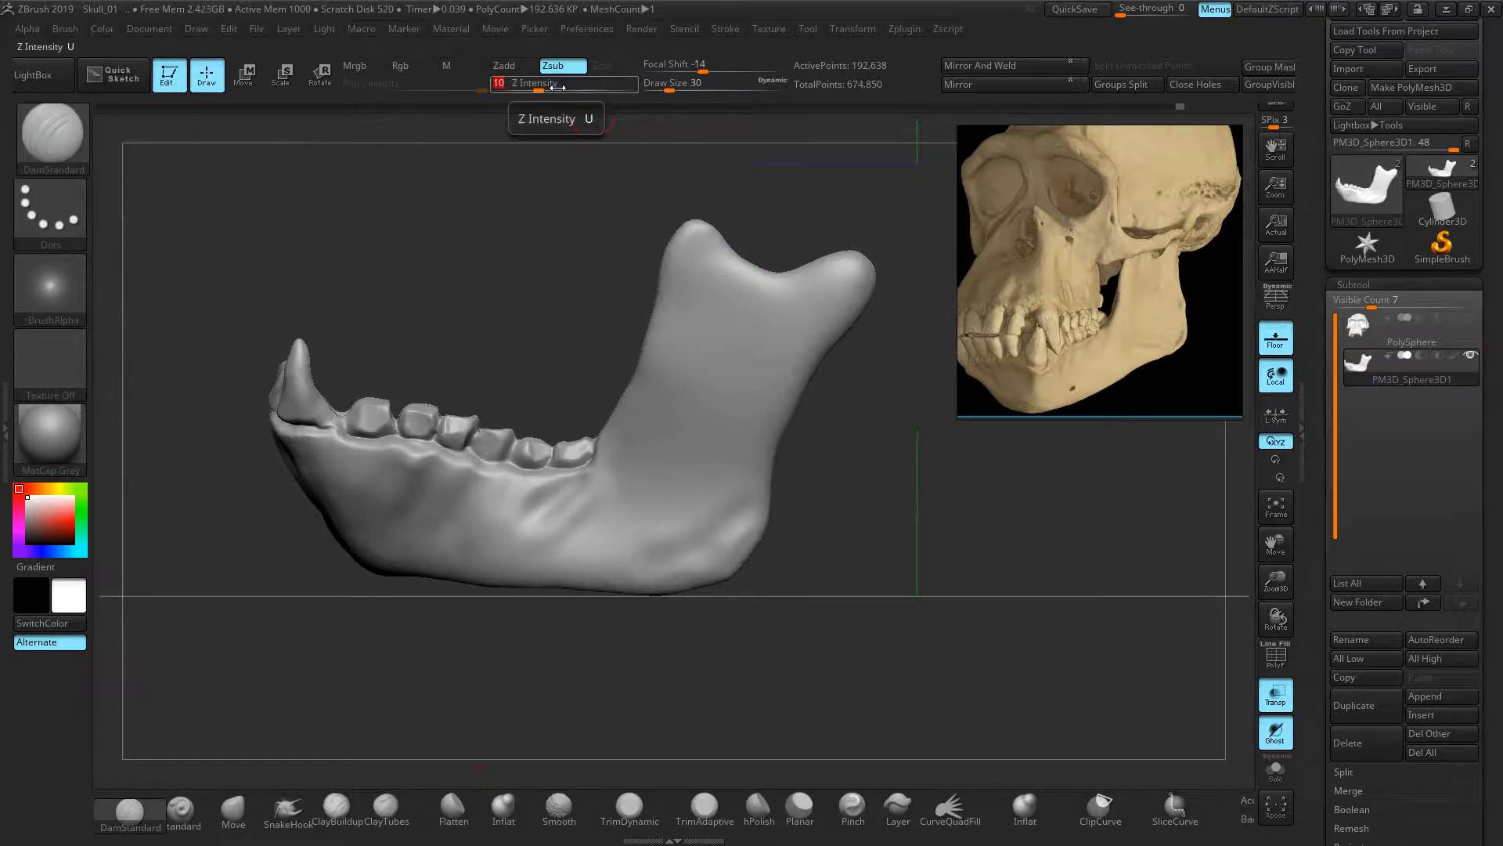
{"action": "left_click_drag", "start_coordinate": [737, 265], "coordinate": [754, 283]}
{"action": "key", "text": "bracketright"}
{"action": "key", "text": "bracketright"}
{"action": "key", "text": "bracketright"}
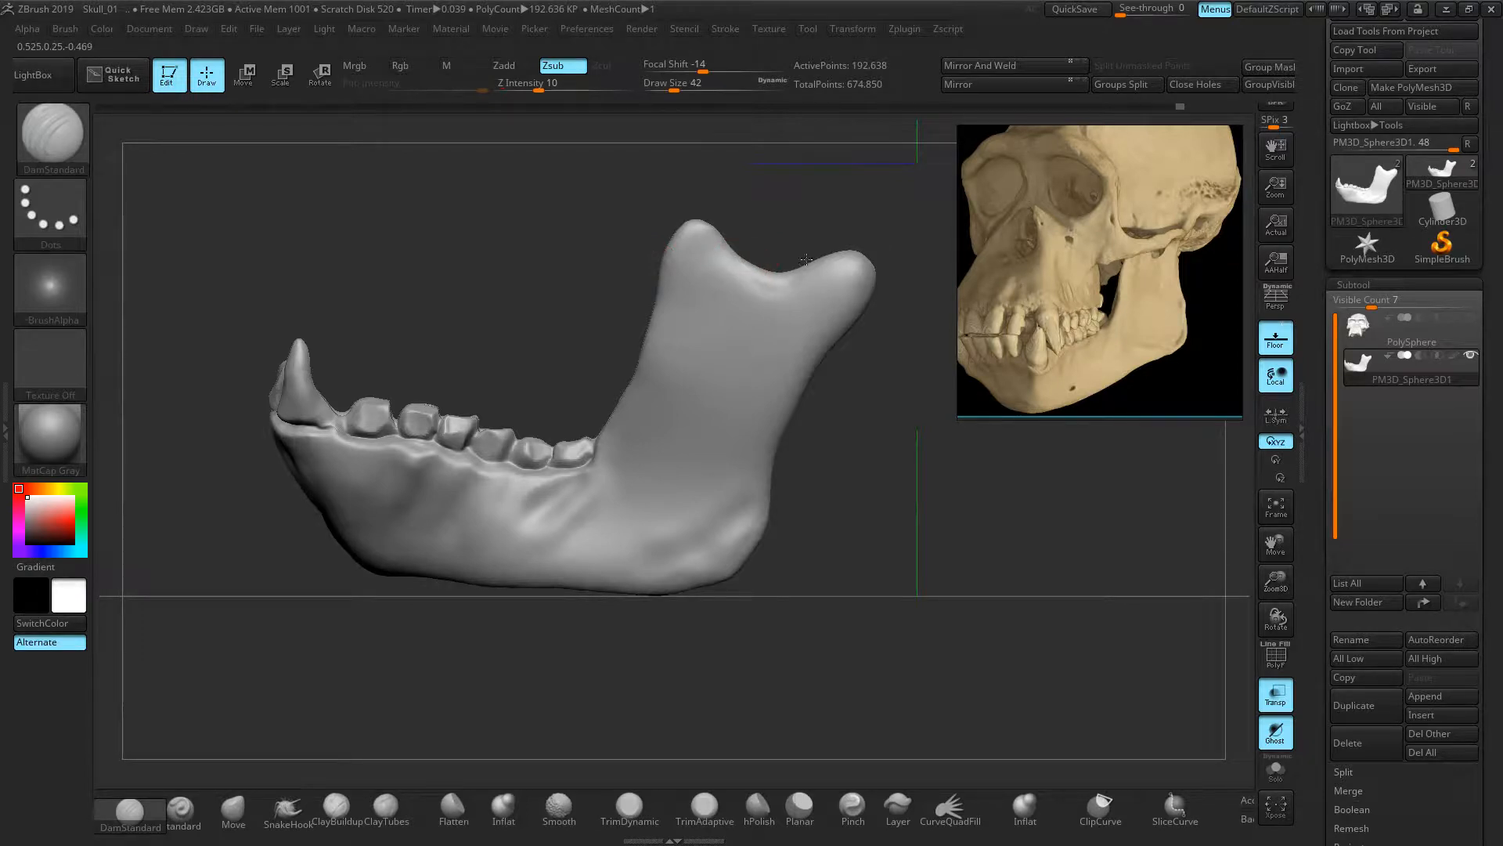
{"action": "key", "text": "ctrl+z"}
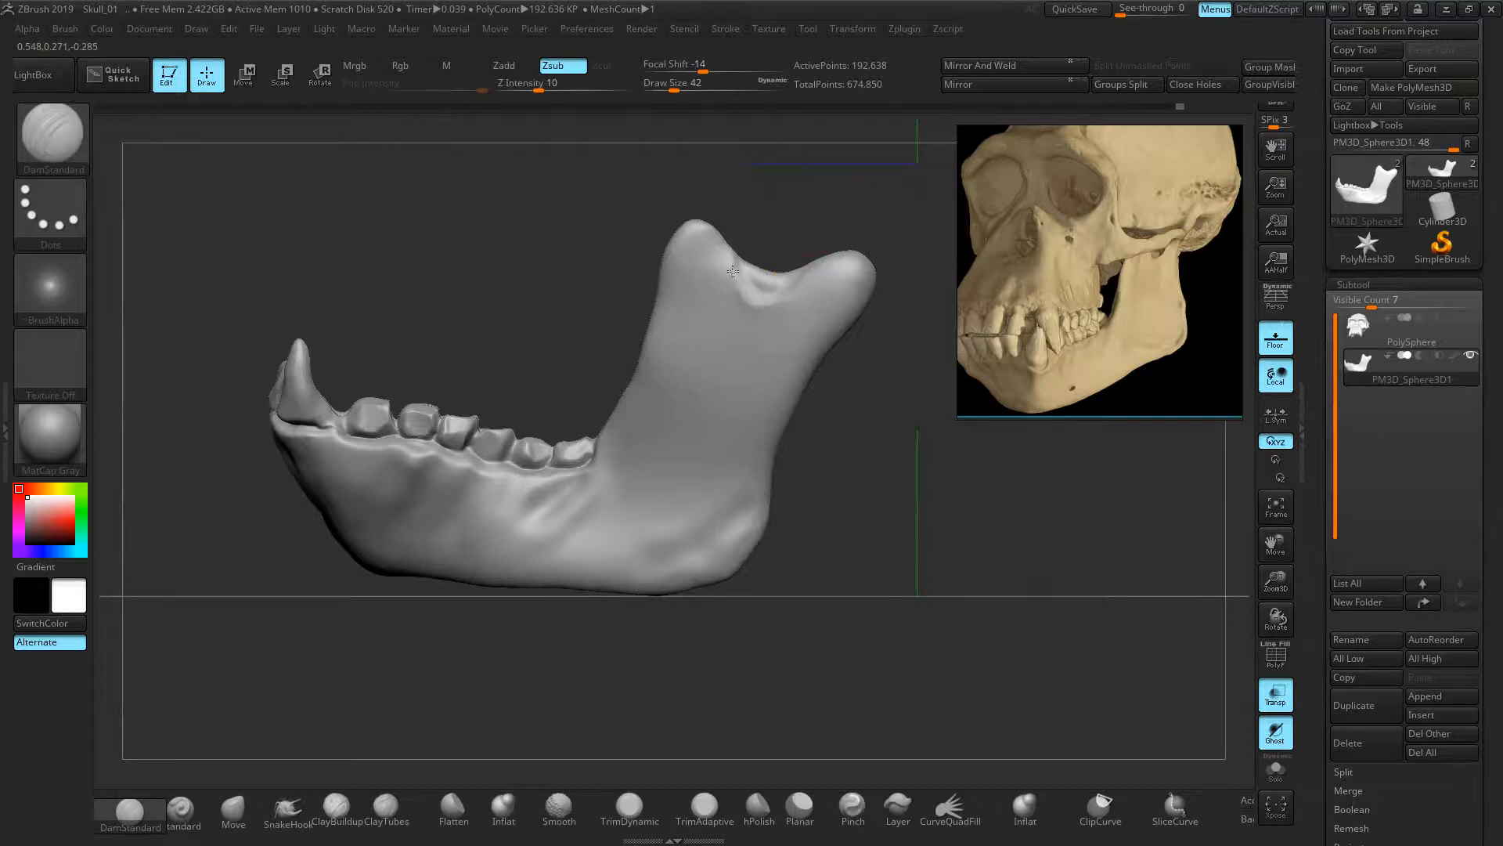
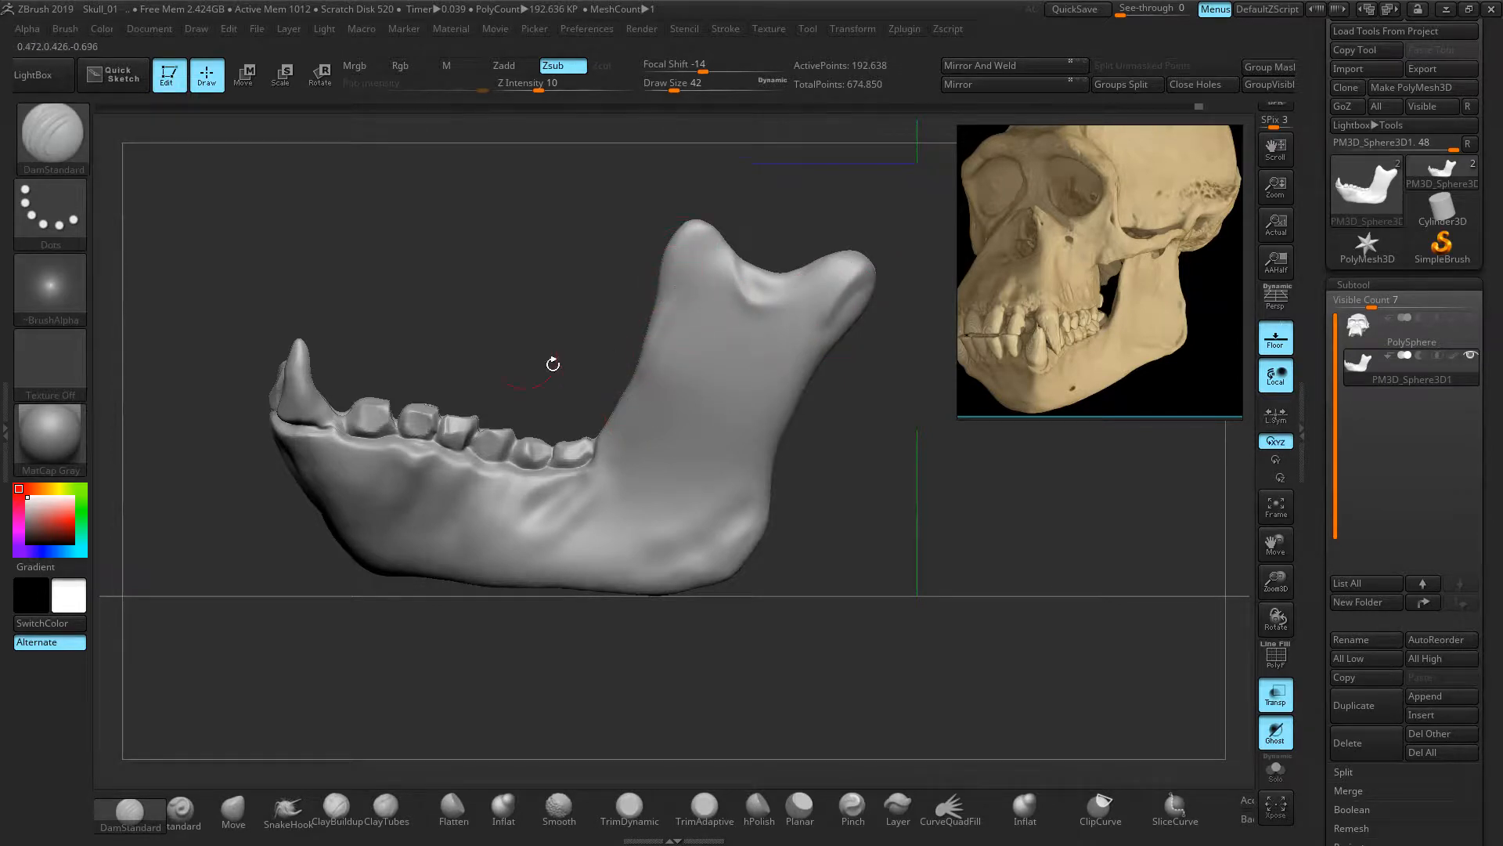
- Carve faint vertical grooves along the front prong of the jaw's upright branch with DamStandard and smooth them
{"action": "left_click_drag", "start_coordinate": [553, 364], "coordinate": [617, 390]}
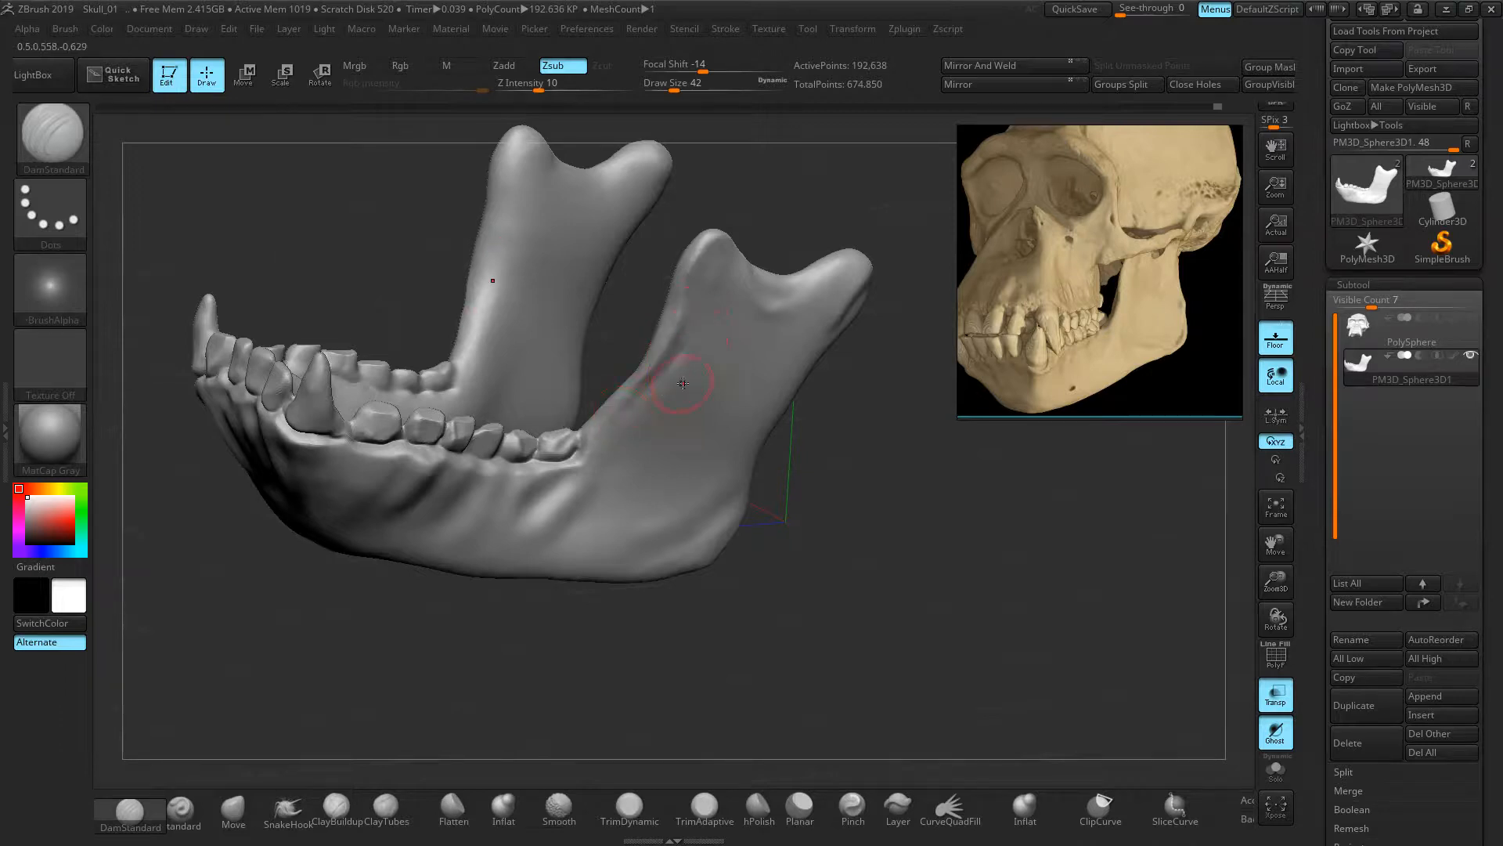
{"action": "left_click_drag", "start_coordinate": [830, 439], "coordinate": [894, 462]}
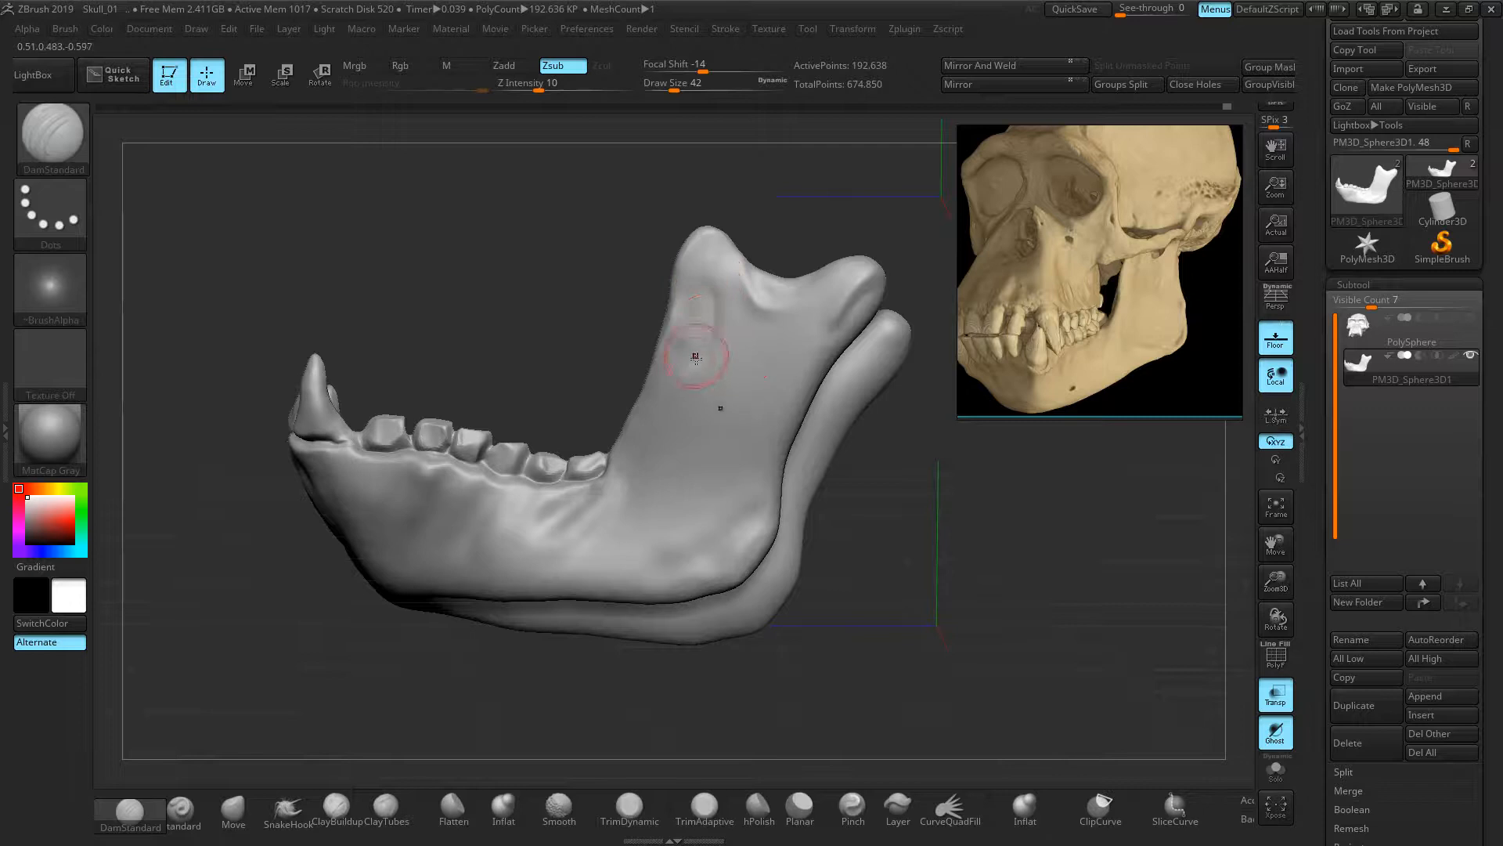
{"action": "left_click_drag", "start_coordinate": [699, 270], "coordinate": [699, 354]}
{"action": "left_click_drag", "start_coordinate": [711, 255], "coordinate": [709, 310]}
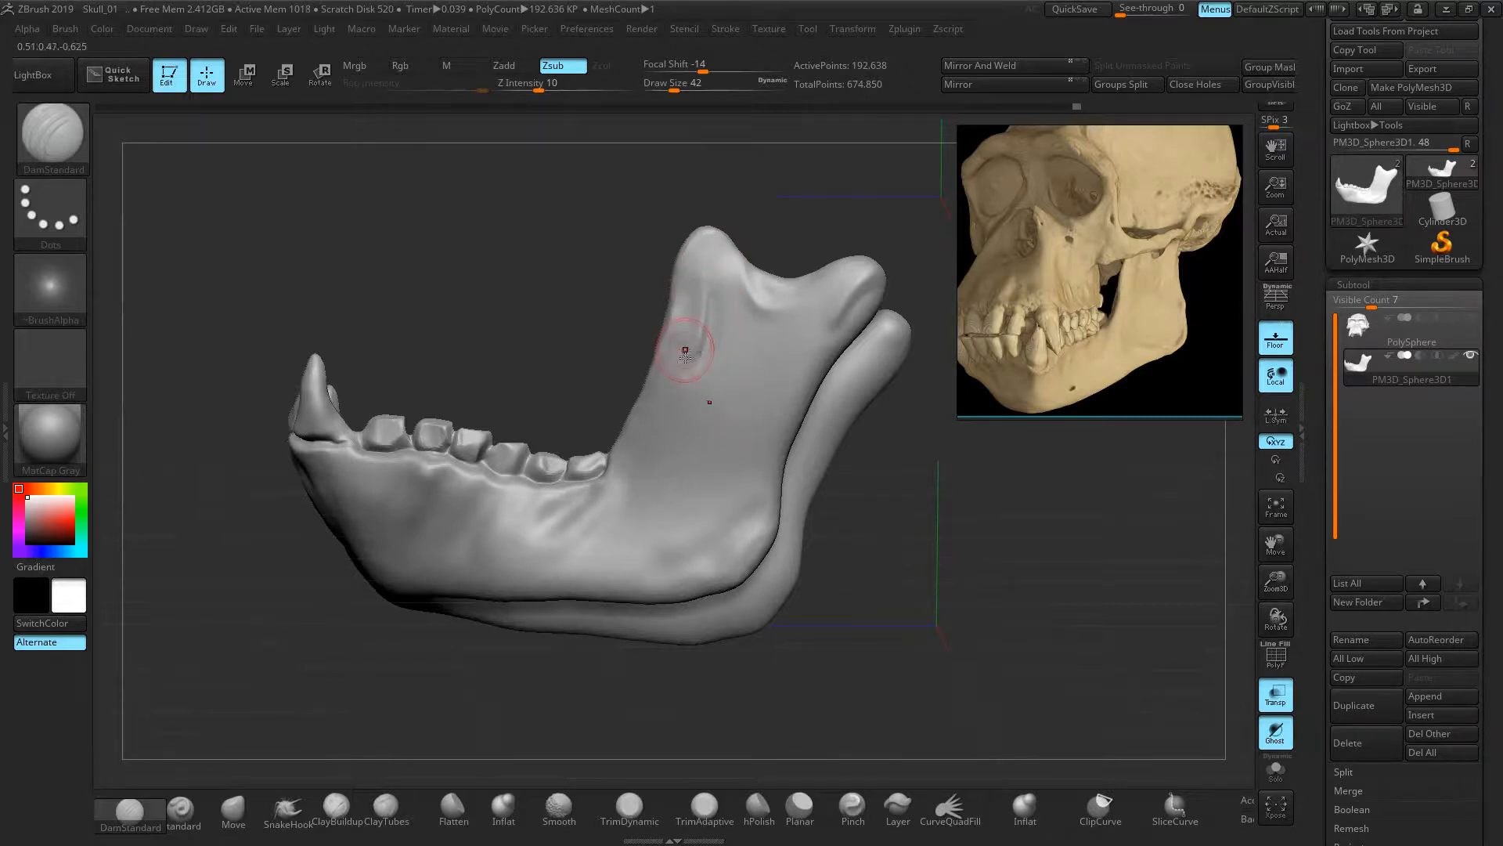
{"action": "left_click_drag", "start_coordinate": [541, 235], "coordinate": [509, 289]}
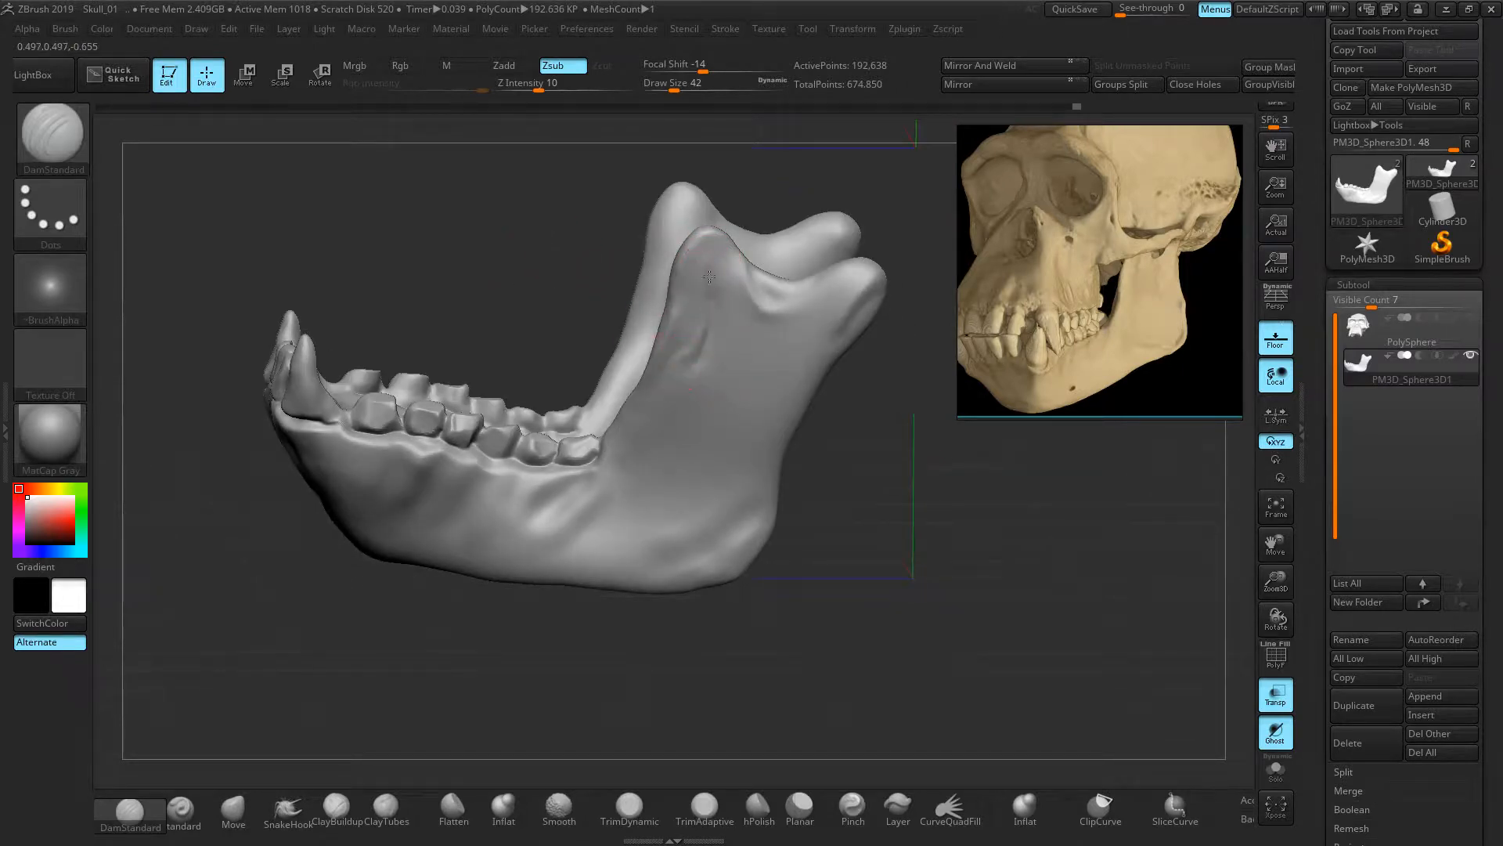
{"action": "key", "text": "shift"}
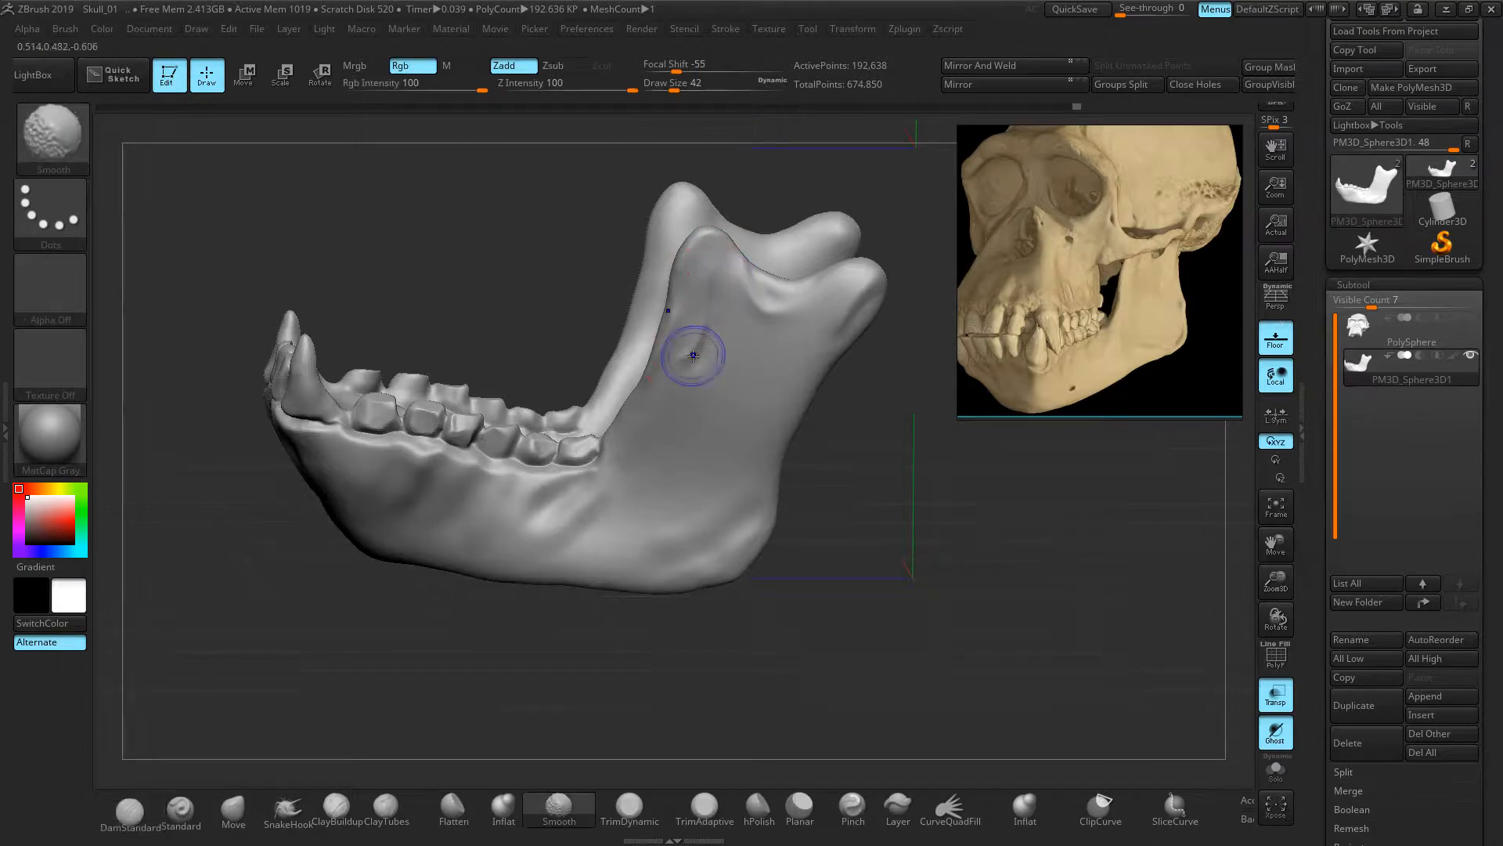
- Show the upper skull subtool together with the lower jaw and turn off transparency
{"action": "left_click_drag", "start_coordinate": [849, 488], "coordinate": [869, 595]}
{"action": "left_click", "coordinate": [1471, 318]}
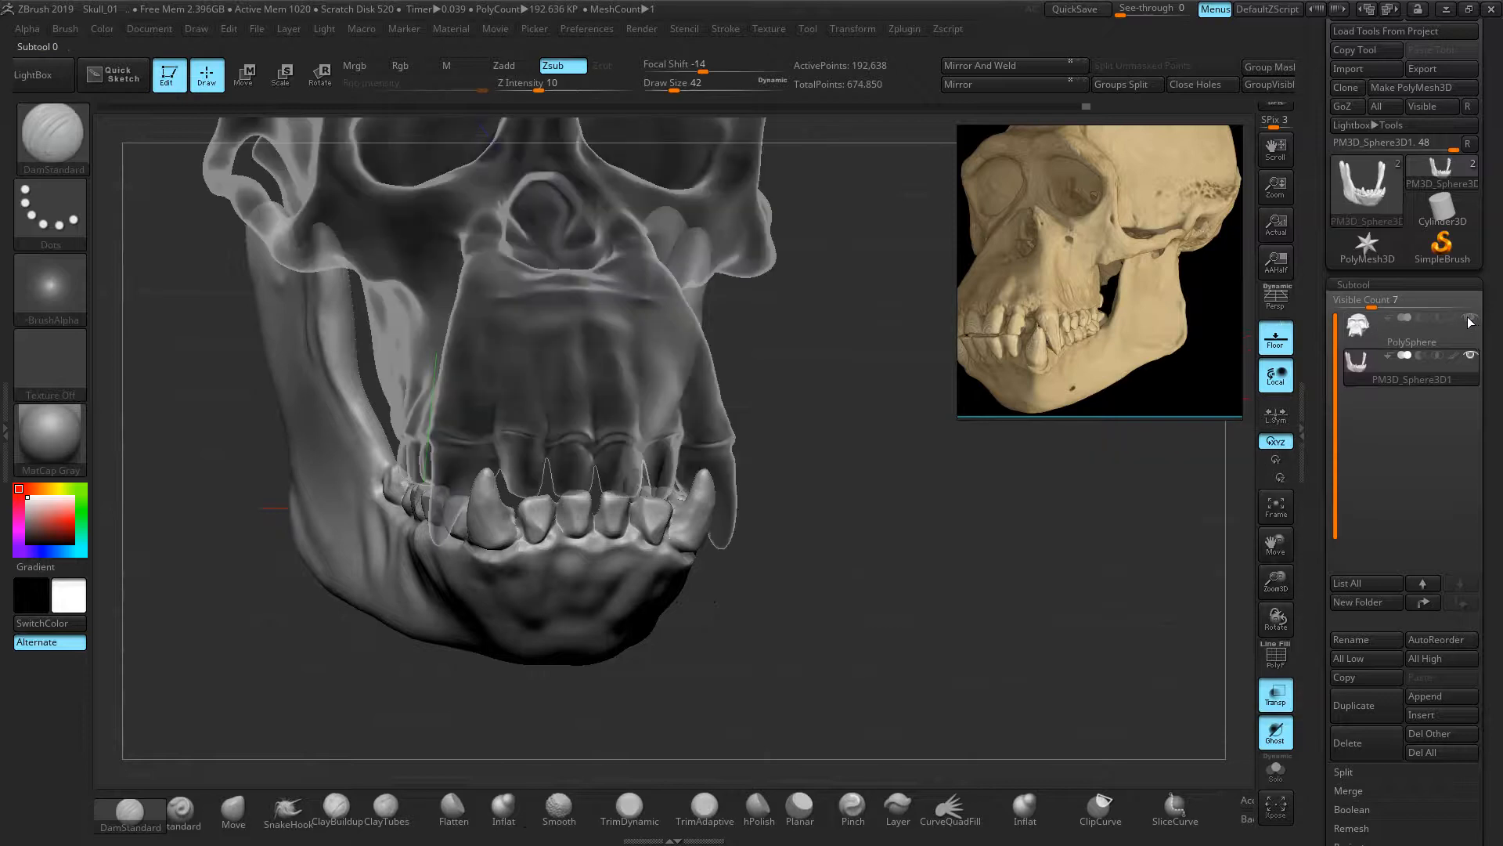
{"action": "left_click", "coordinate": [1275, 695]}
- Examine how the lower jaw and teeth fit the upper skull from below, the side and three-quarter view
{"action": "left_click_drag", "start_coordinate": [862, 502], "coordinate": [807, 345]}
{"action": "right_click_drag", "start_coordinate": [806, 346], "coordinate": [879, 373]}
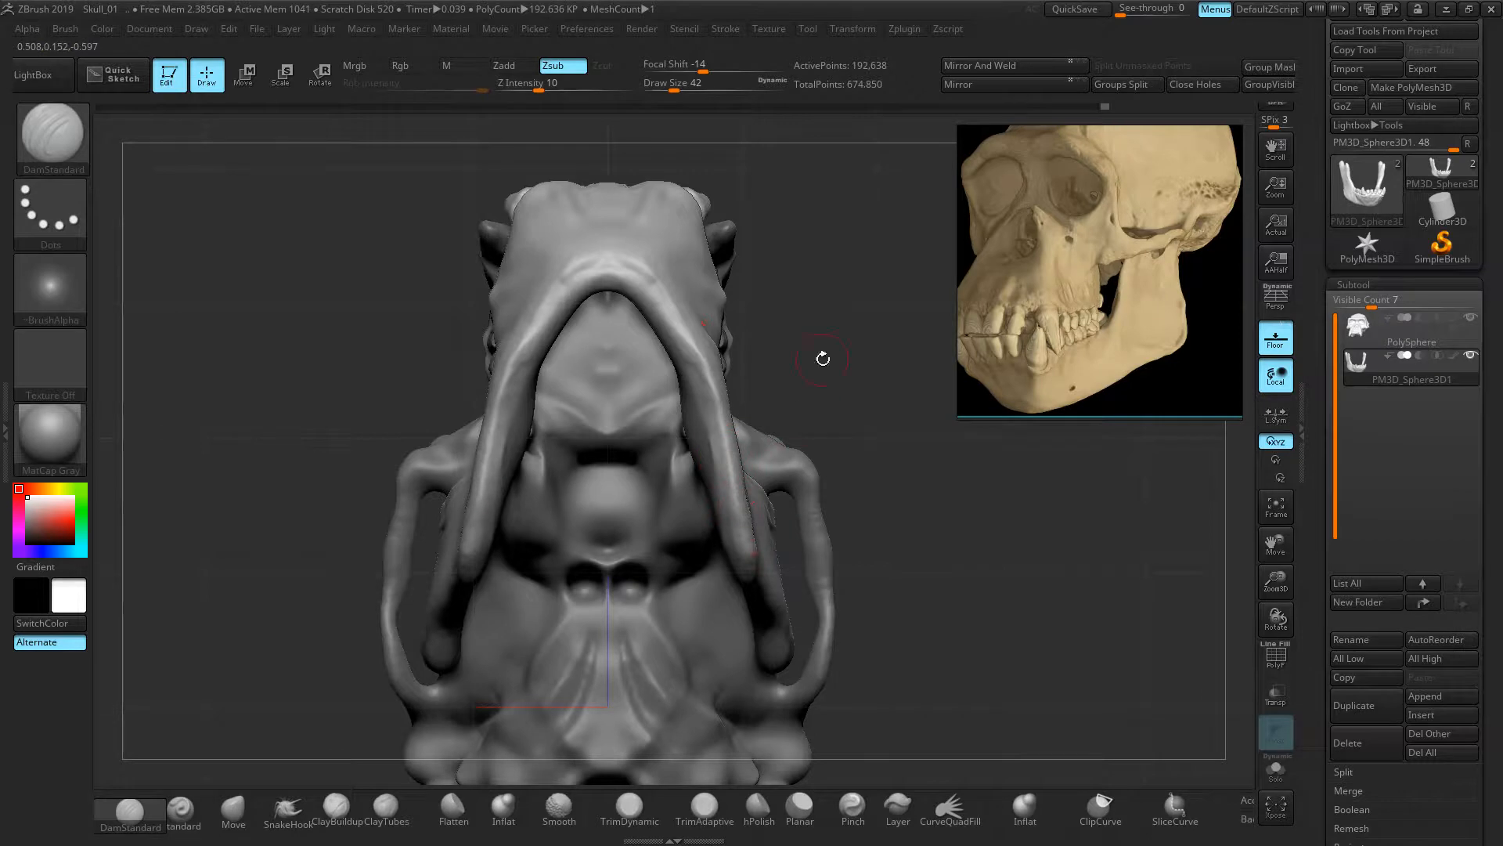
{"action": "left_click_drag", "start_coordinate": [822, 355], "coordinate": [745, 372]}
{"action": "left_click_drag", "start_coordinate": [593, 333], "coordinate": [614, 295]}
{"action": "left_click_drag", "start_coordinate": [793, 297], "coordinate": [827, 340]}
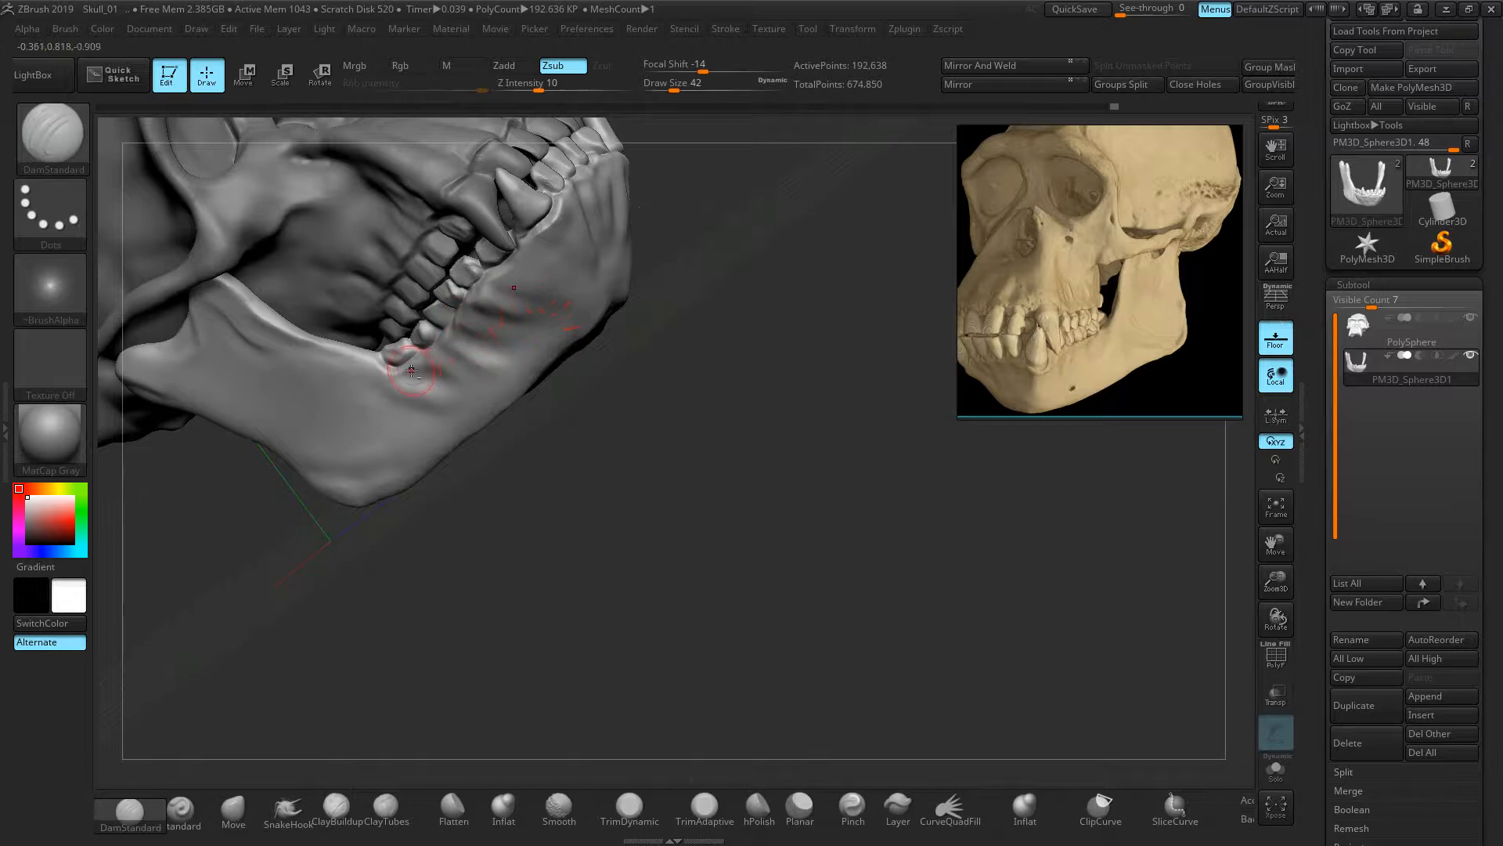
{"action": "left_click_drag", "start_coordinate": [644, 422], "coordinate": [700, 357]}
{"action": "left_click_drag", "start_coordinate": [558, 507], "coordinate": [866, 498]}
{"action": "right_click_drag", "start_coordinate": [866, 499], "coordinate": [913, 452]}
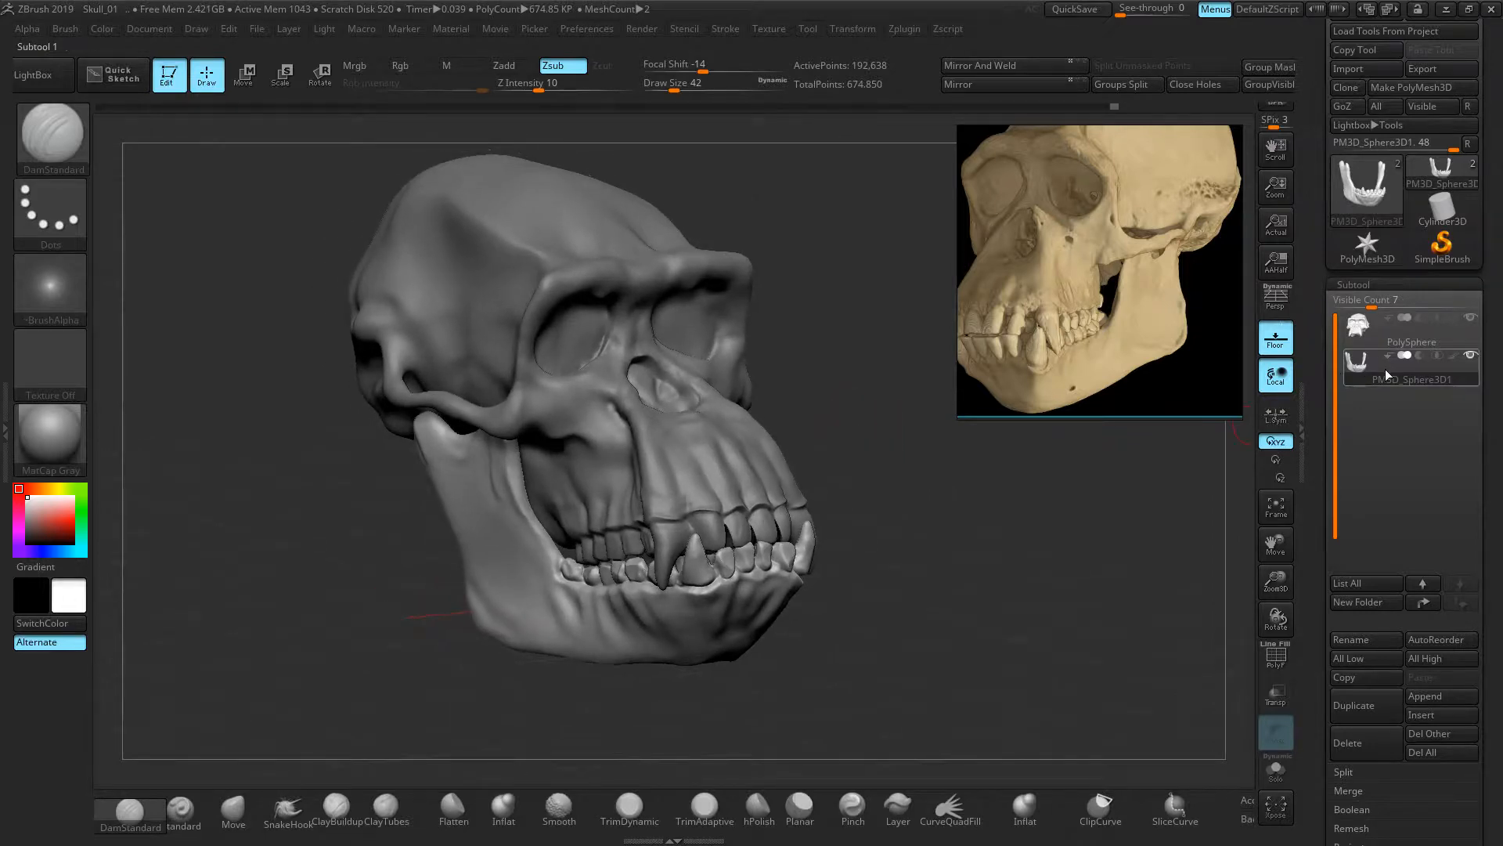
{"action": "mouse_move", "coordinate": [1385, 368]}
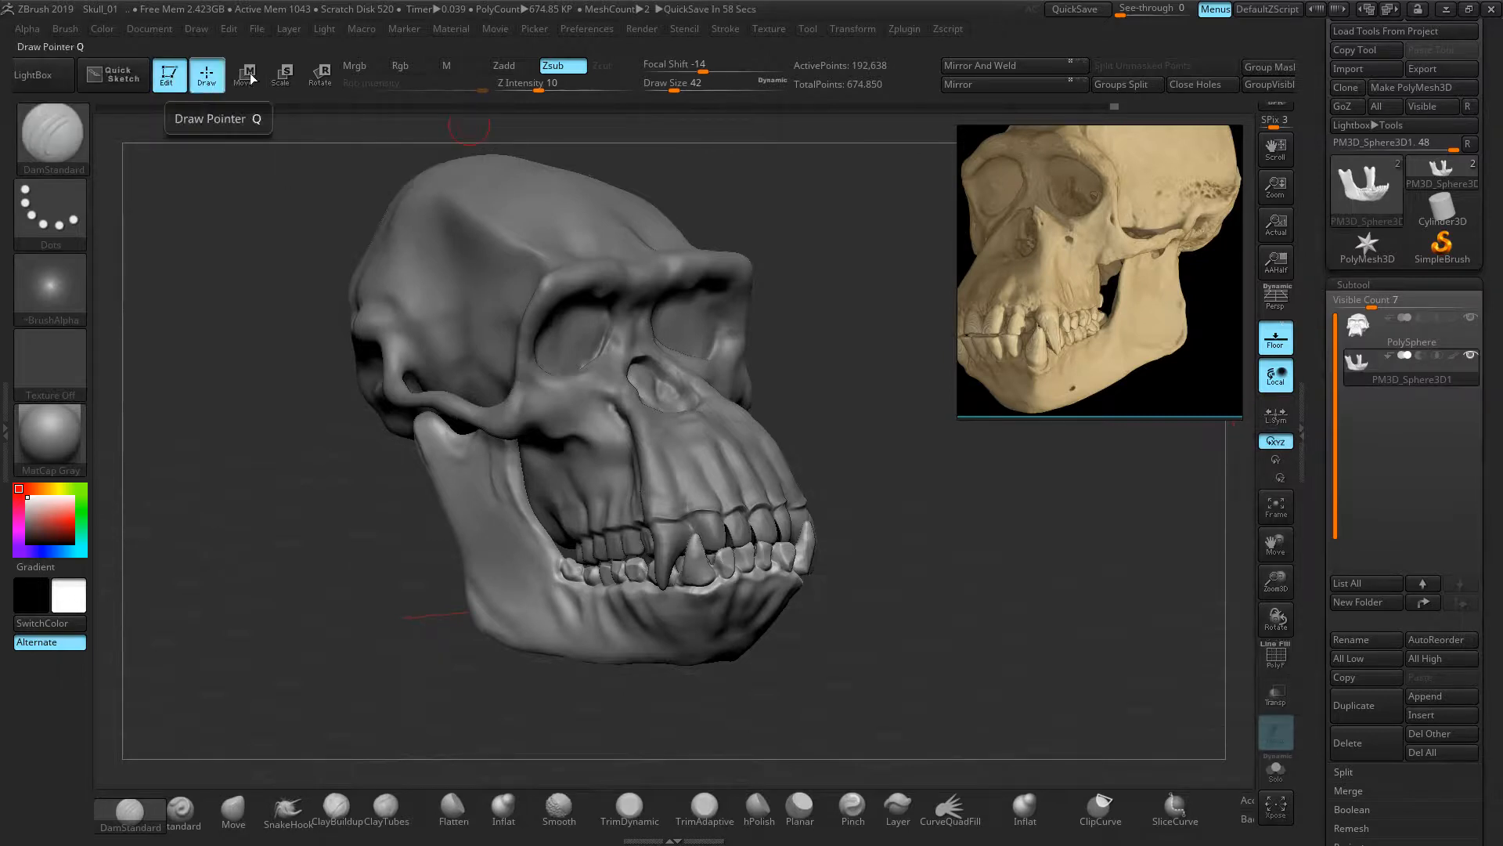
- Save the project to the Desktop as Skull_01.ZPR, replacing the existing file
{"action": "left_click", "coordinate": [261, 30]}
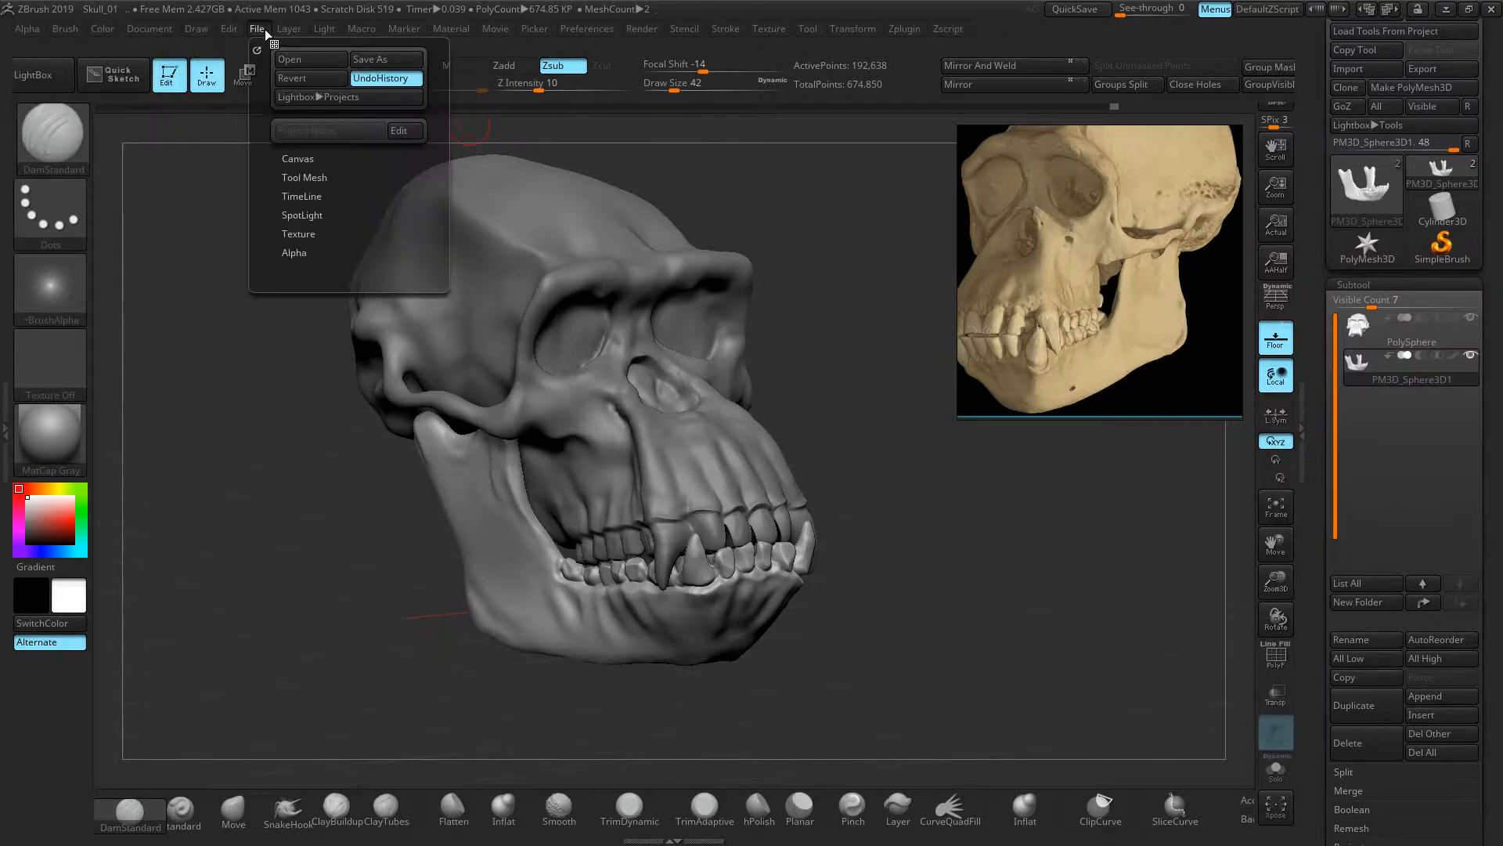
{"action": "left_click", "coordinate": [376, 62]}
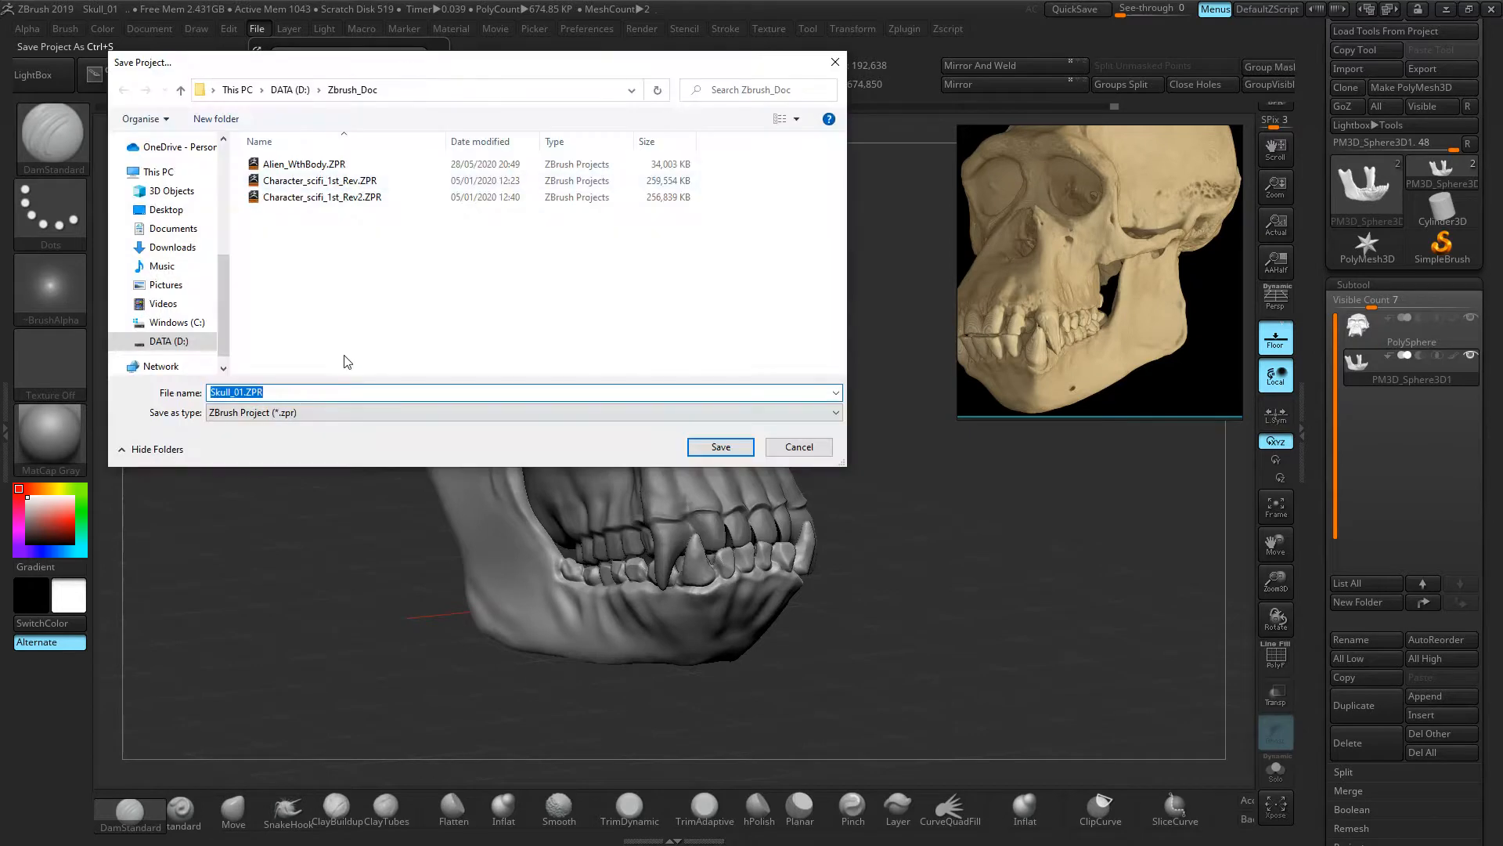
{"action": "scroll", "coordinate": [164, 235], "scroll_direction": "up", "scroll_amount": 5}
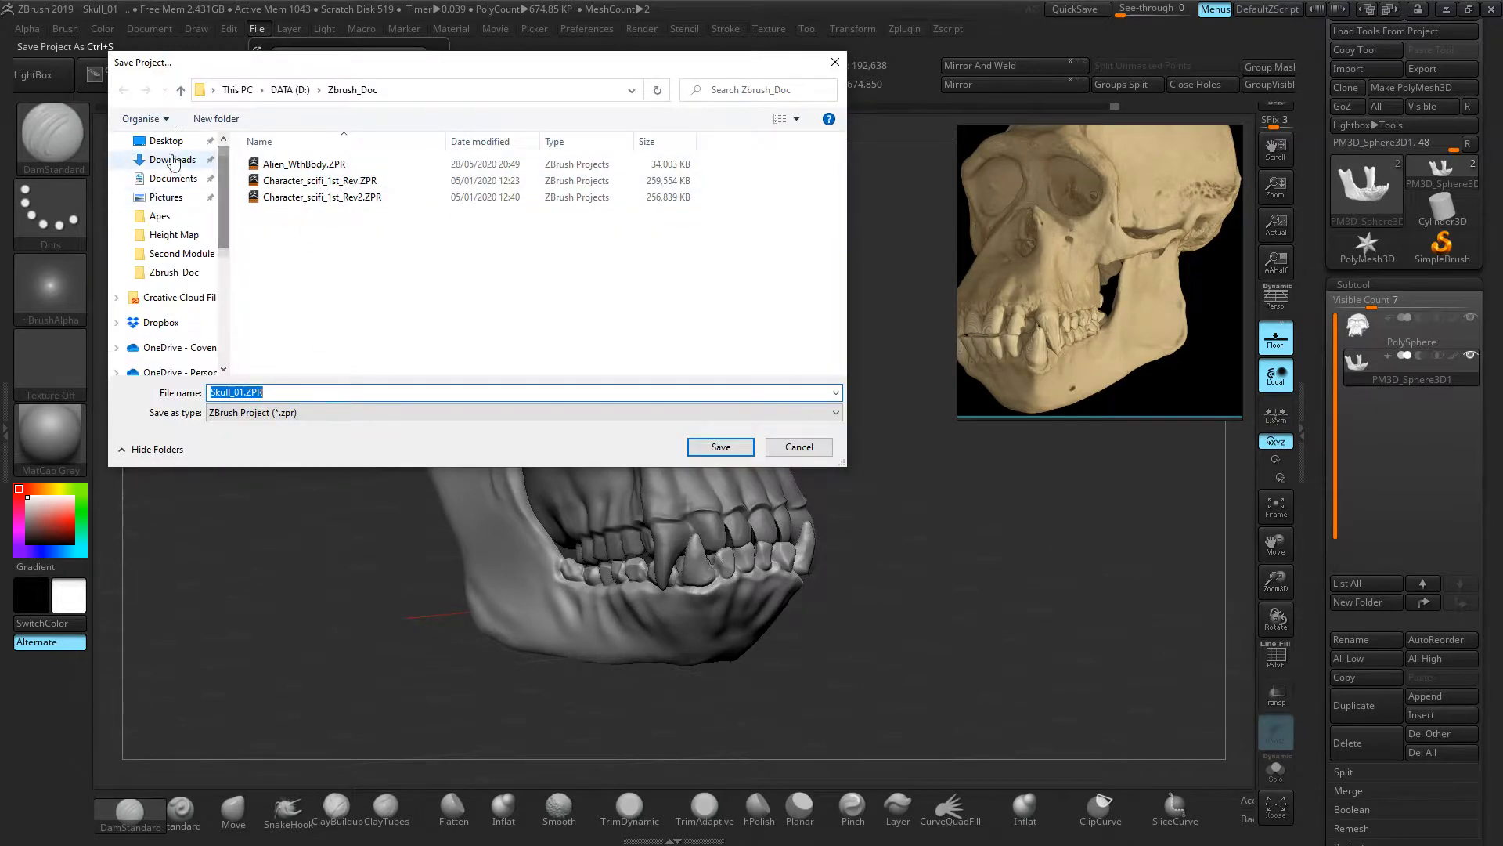
{"action": "left_click", "coordinate": [166, 141]}
{"action": "double_click", "coordinate": [321, 305]}
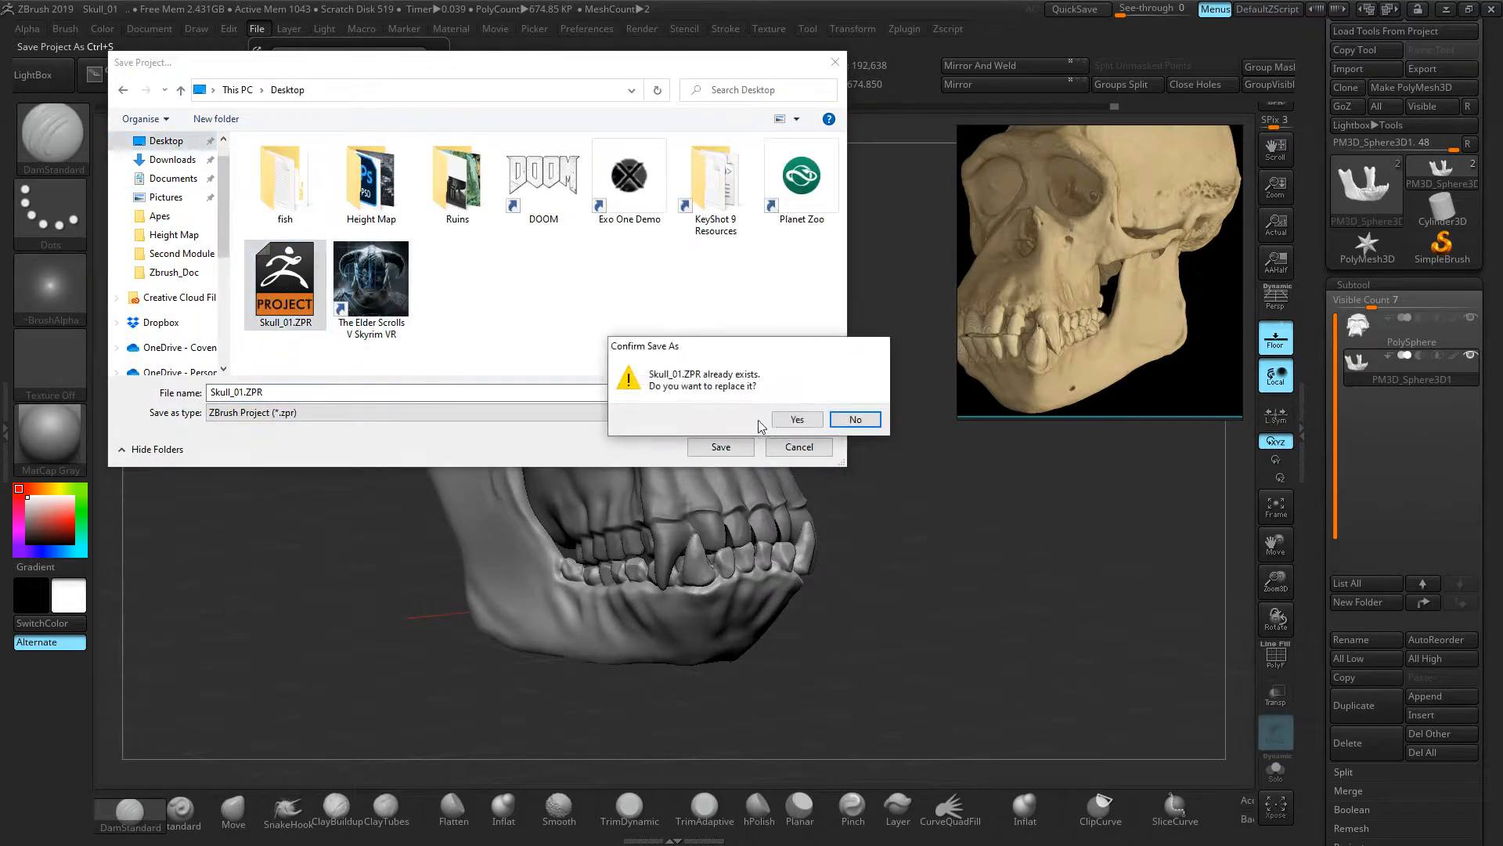
{"action": "left_click", "coordinate": [811, 422]}
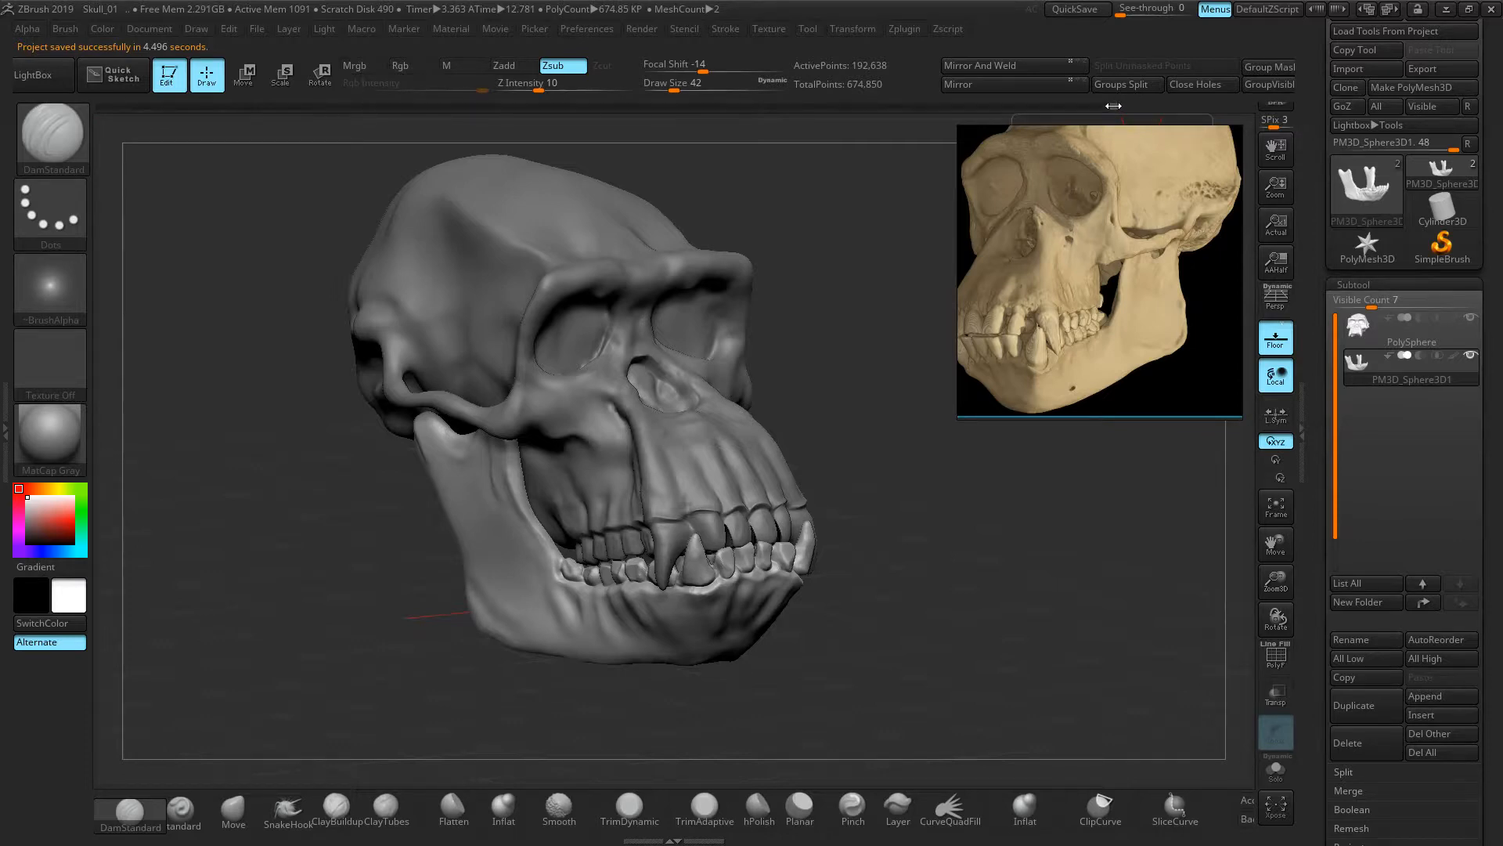
- Review the complete skull with its lower jaw from the front and in three-quarter view
{"action": "mouse_move", "coordinate": [1113, 106]}
{"action": "left_mouse_down"}
{"action": "mouse_move", "coordinate": [77, 104]}
{"action": "mouse_move", "coordinate": [889, 127]}
{"action": "mouse_move", "coordinate": [1050, 118]}
{"action": "left_mouse_up"}
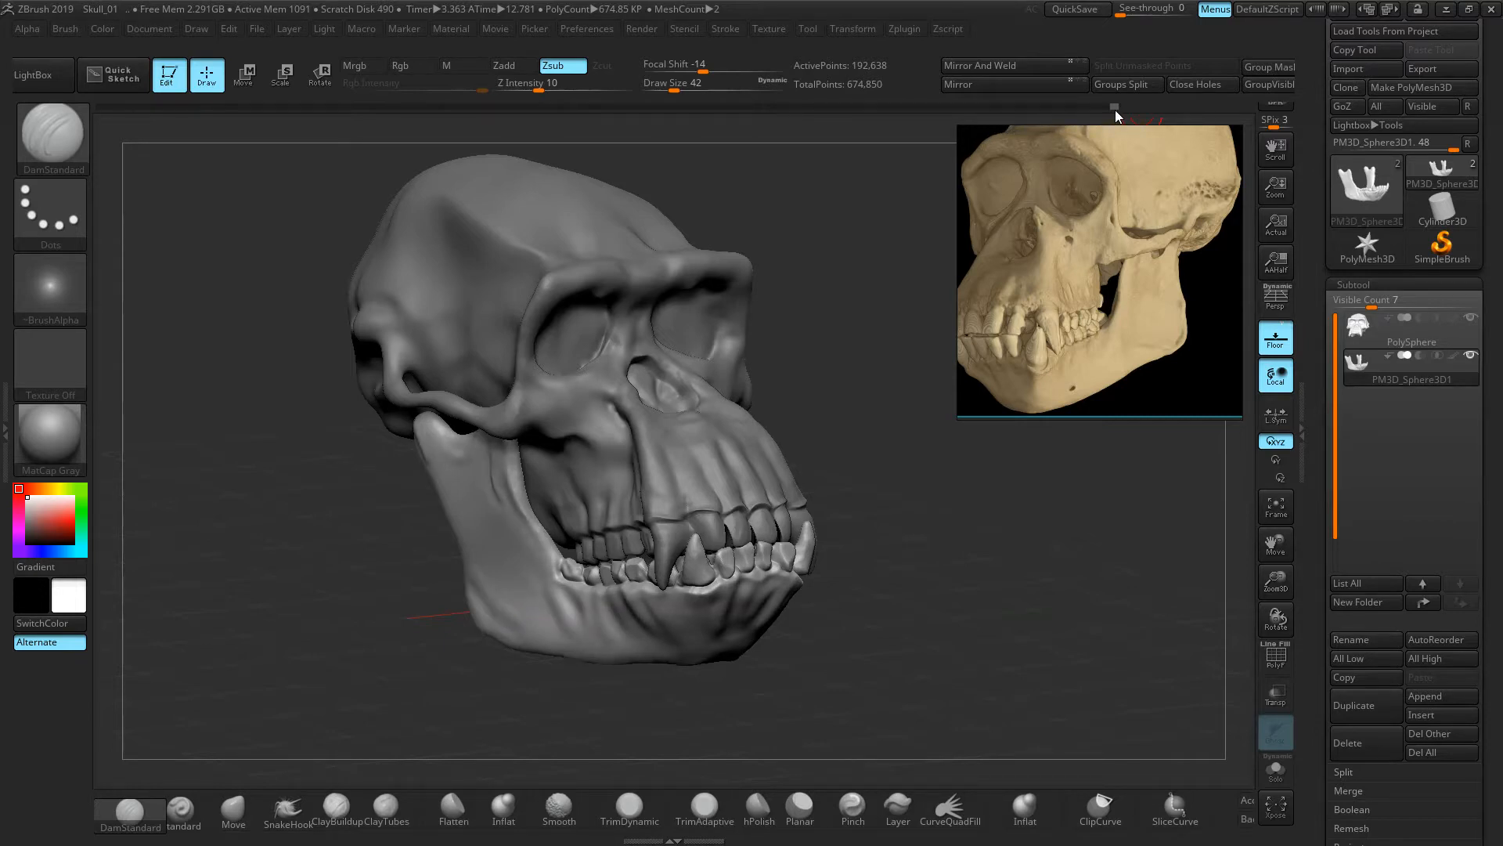
{"action": "mouse_move", "coordinate": [917, 385]}
{"action": "left_mouse_down"}
{"action": "mouse_move", "coordinate": [860, 341]}
{"action": "mouse_move", "coordinate": [889, 354]}
{"action": "mouse_move", "coordinate": [869, 327]}
{"action": "mouse_move", "coordinate": [906, 393]}
{"action": "left_mouse_up"}
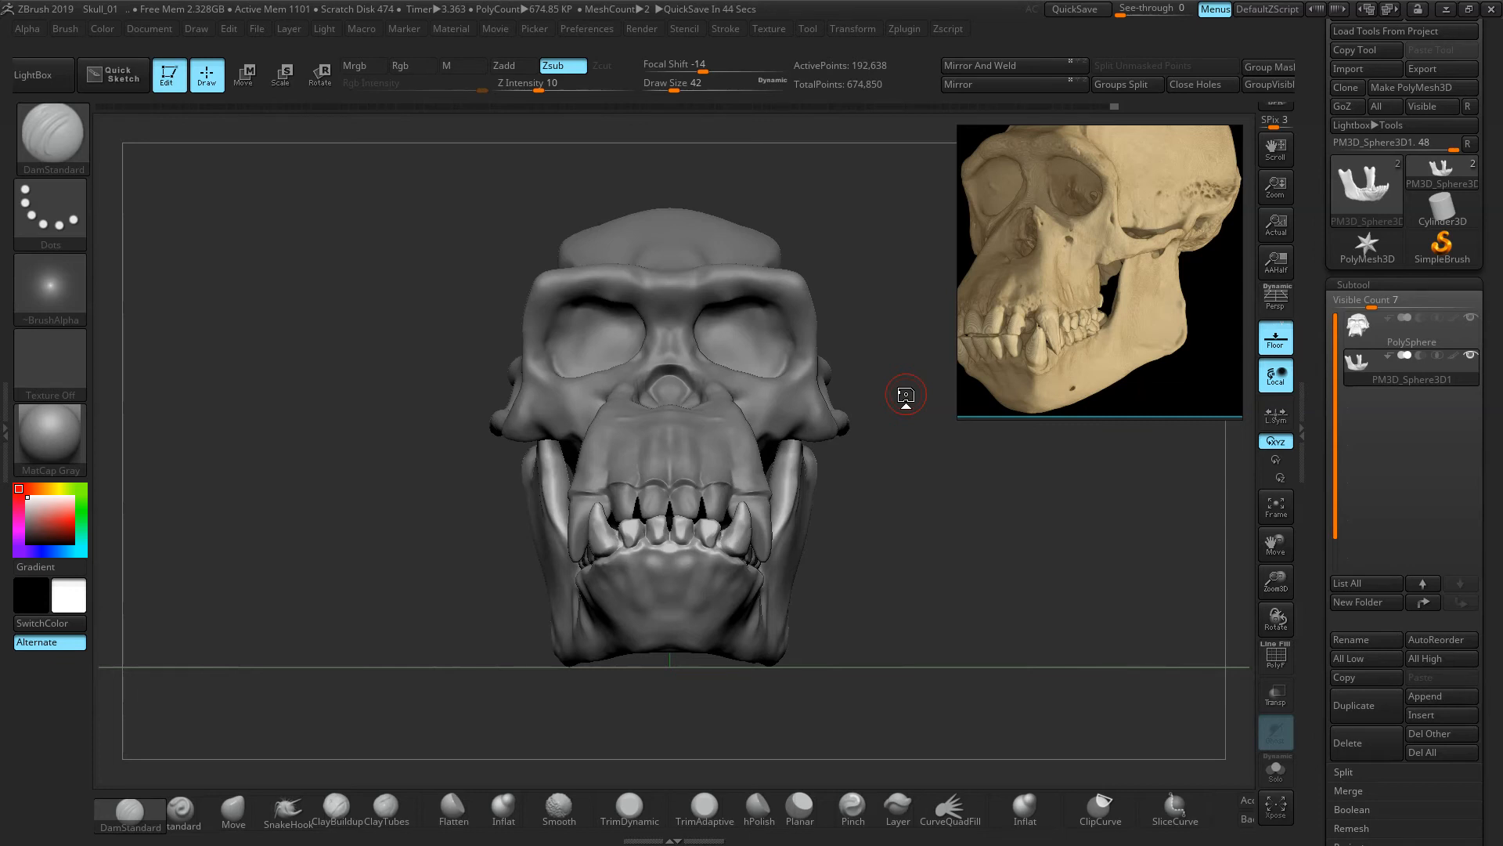
{"action": "left_click_drag", "start_coordinate": [891, 460], "coordinate": [916, 494]}
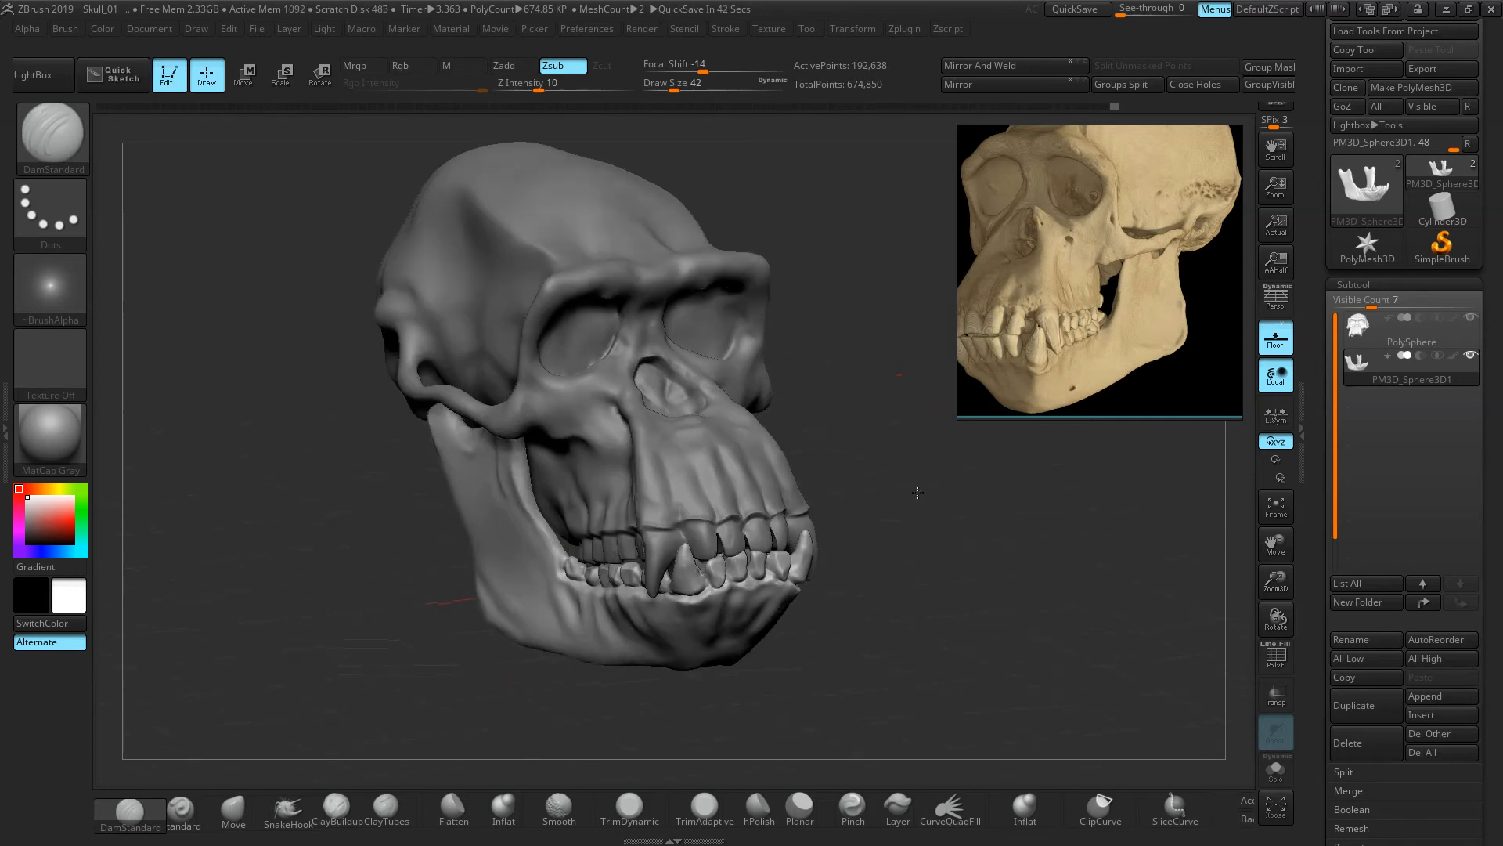